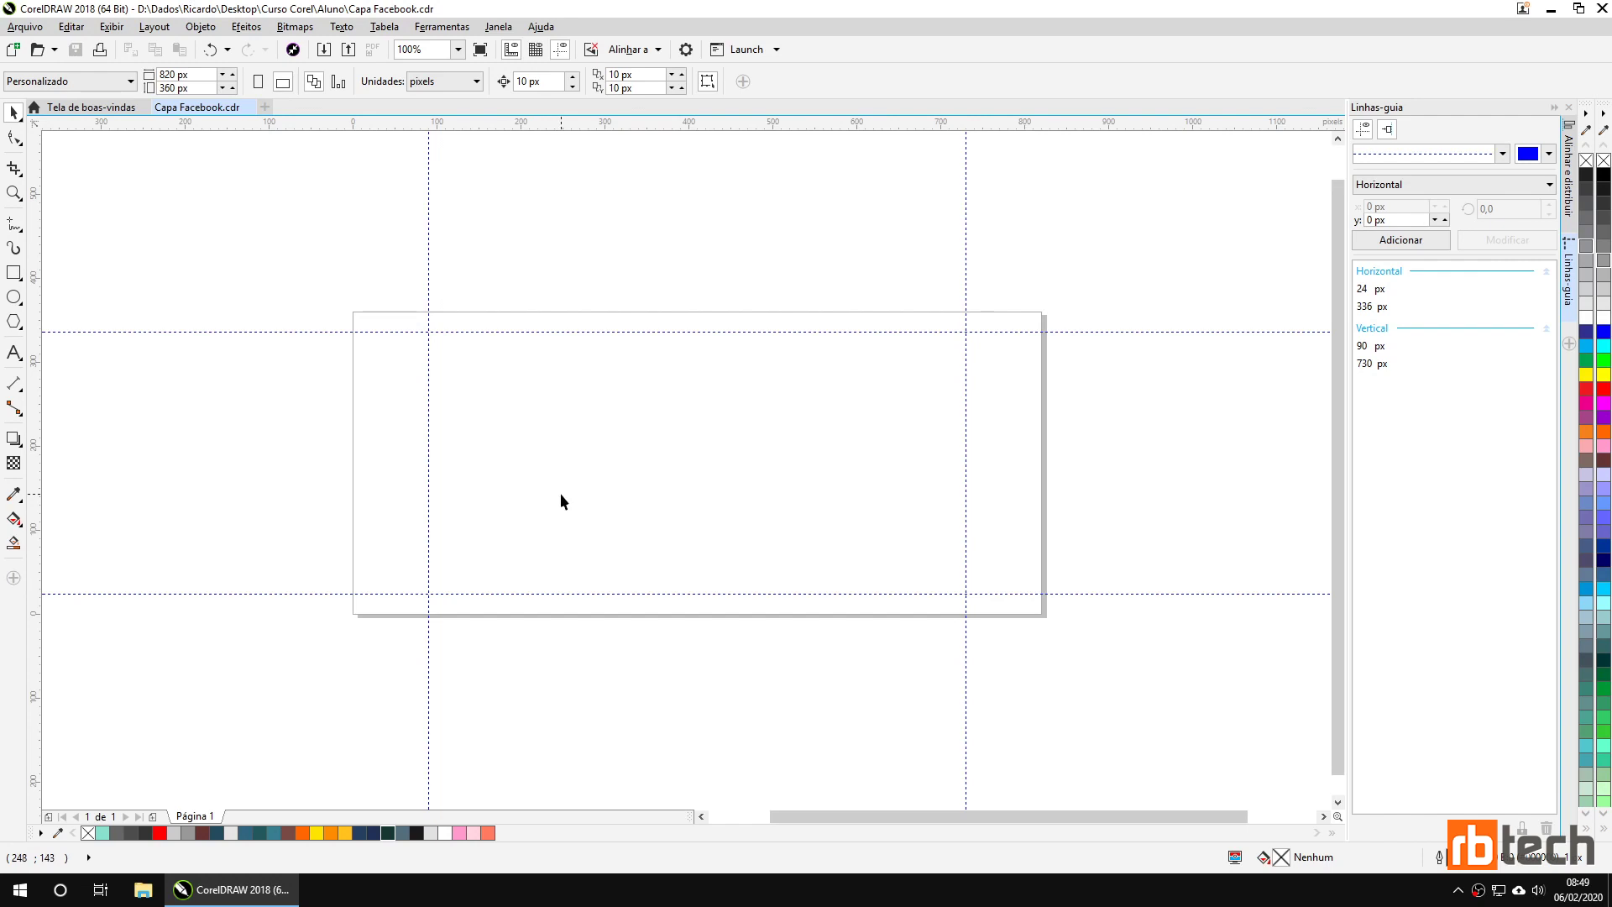
Make several drag adjustments on the canvas before importing artwork.
left_click_drag(504, 473, 380, 606)
left_click_drag(499, 479, 386, 606)
left_click_drag(385, 606, 385, 606)
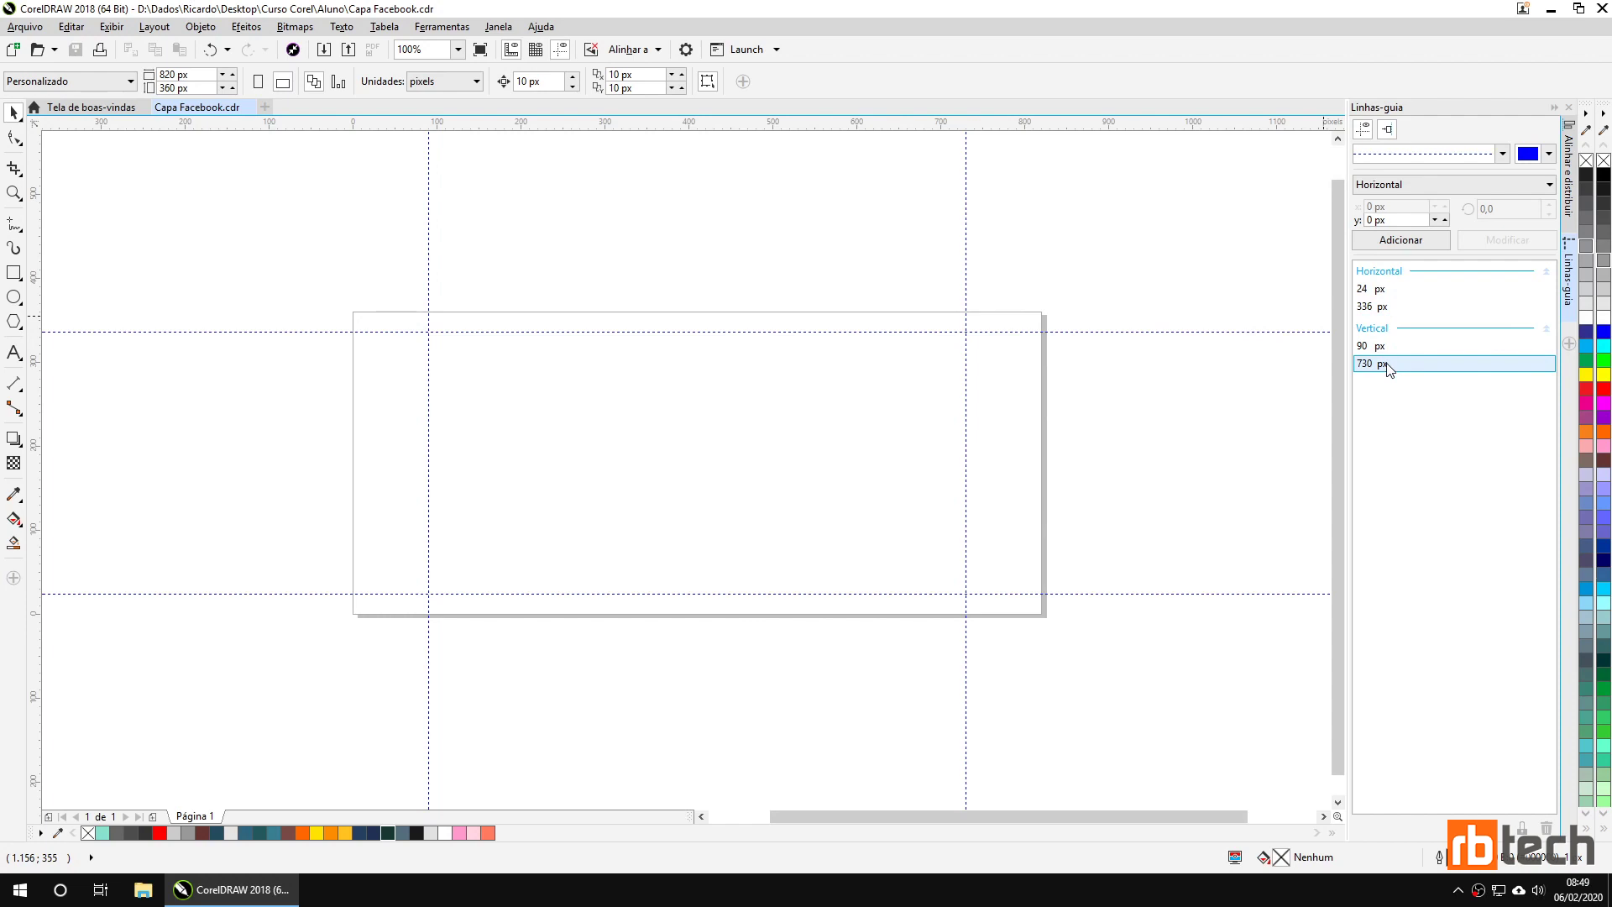
left_click_drag(447, 353, 953, 578)
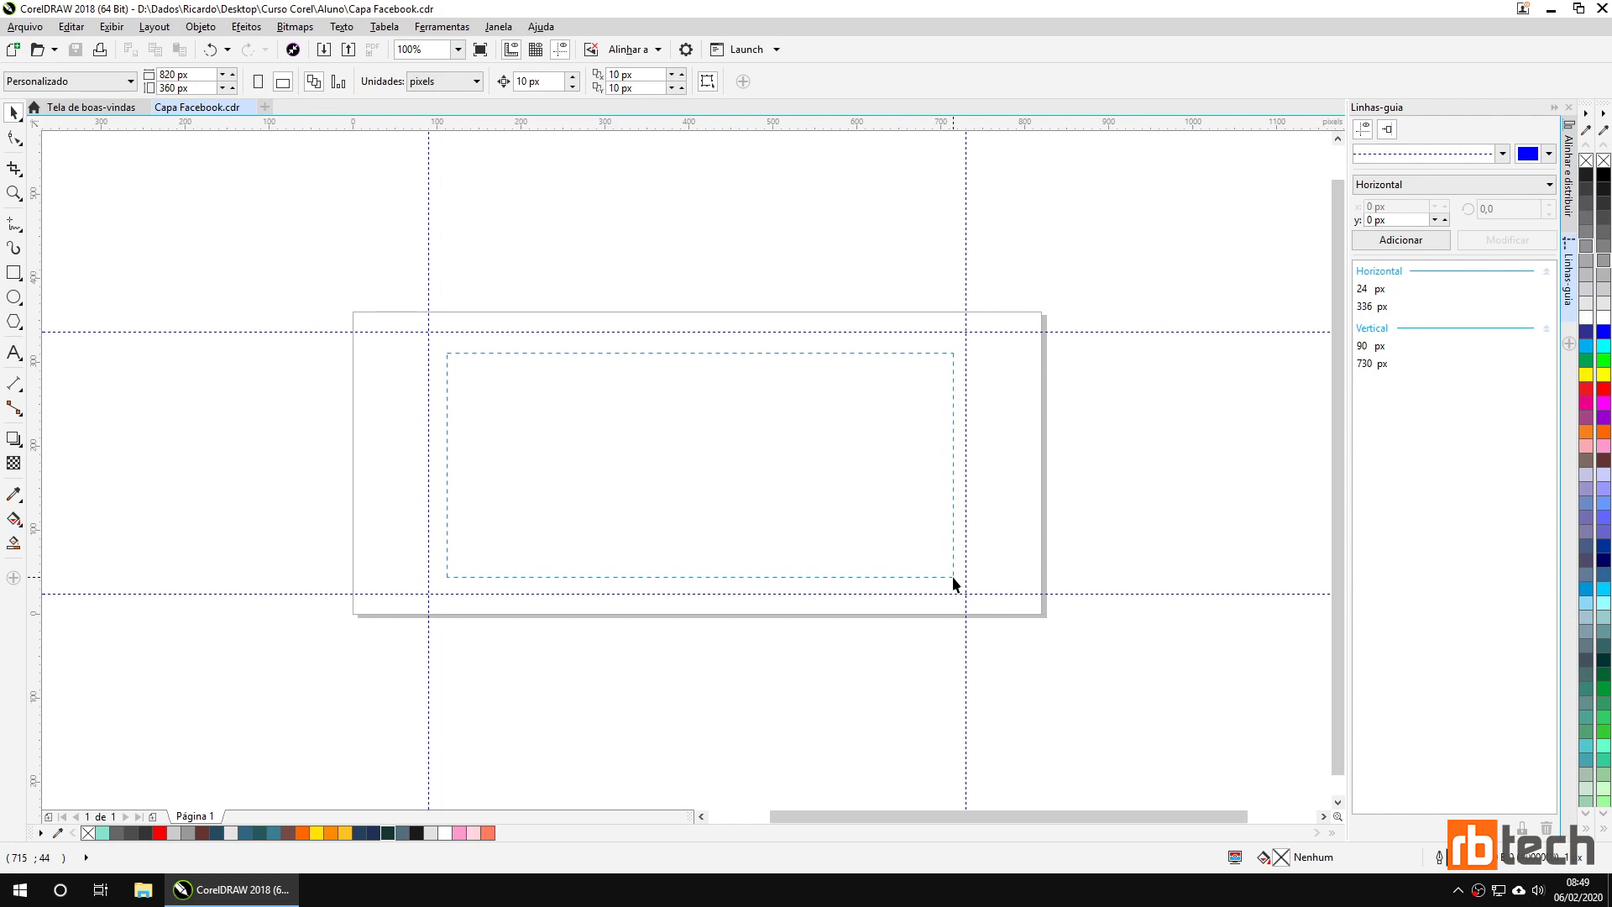
left_click_drag(952, 576, 953, 576)
left_click_drag(430, 334, 964, 593)
left_click_drag(467, 509, 381, 585)
left_click_drag(368, 404, 410, 527)
left_click_drag(954, 345, 439, 576)
Attempt to import the EPS file 16, then cancel its import options.
left_click(324, 50)
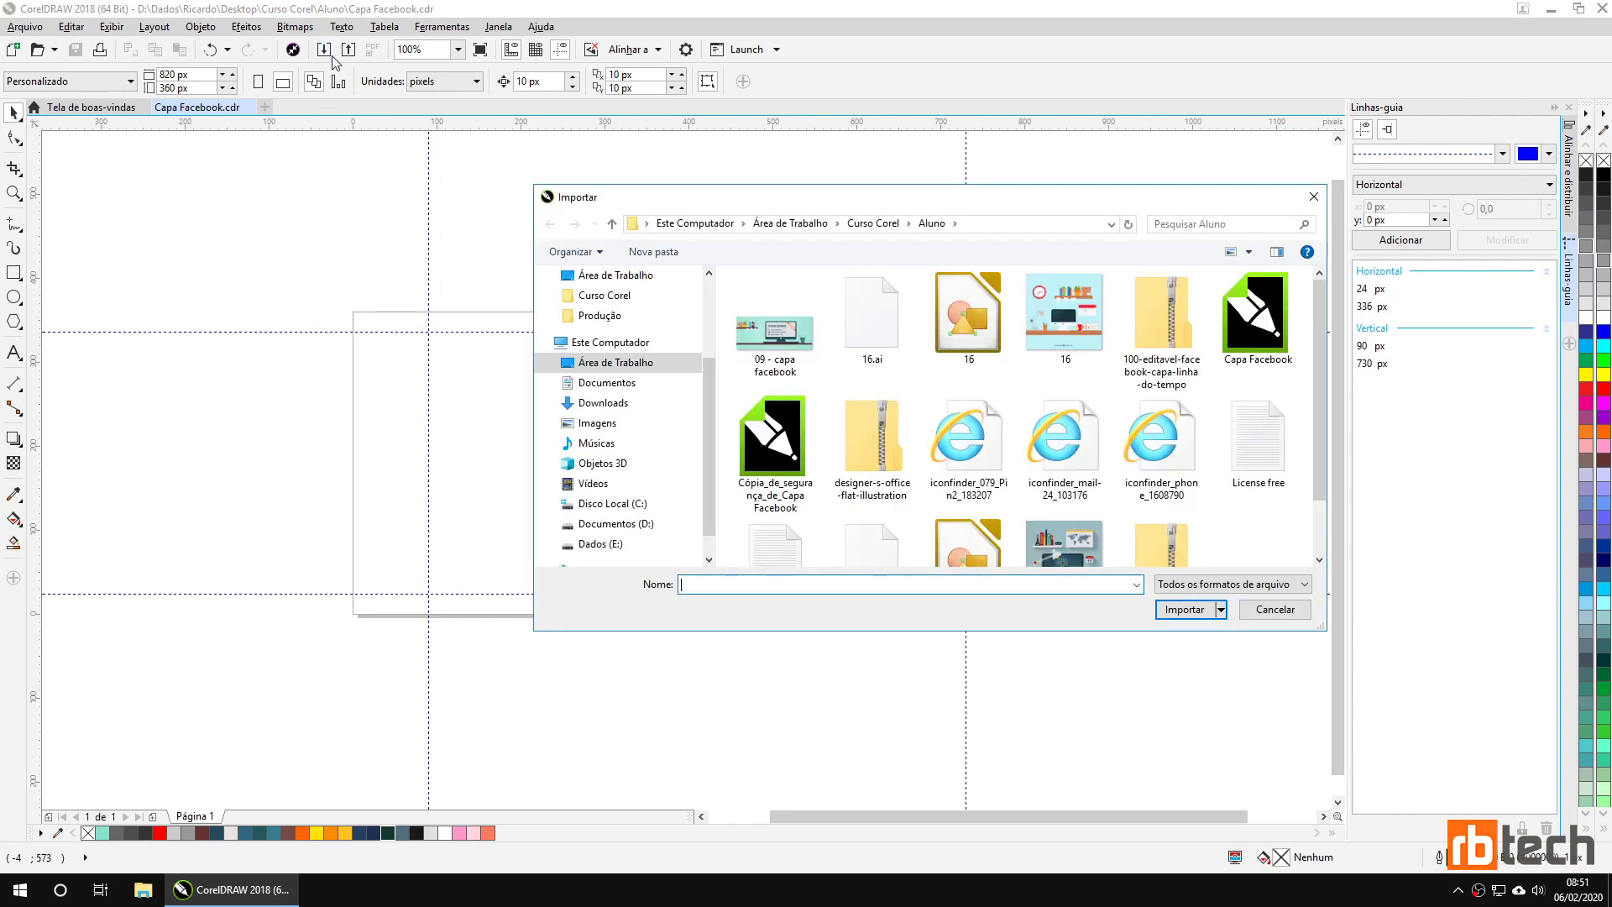
left_click(970, 333)
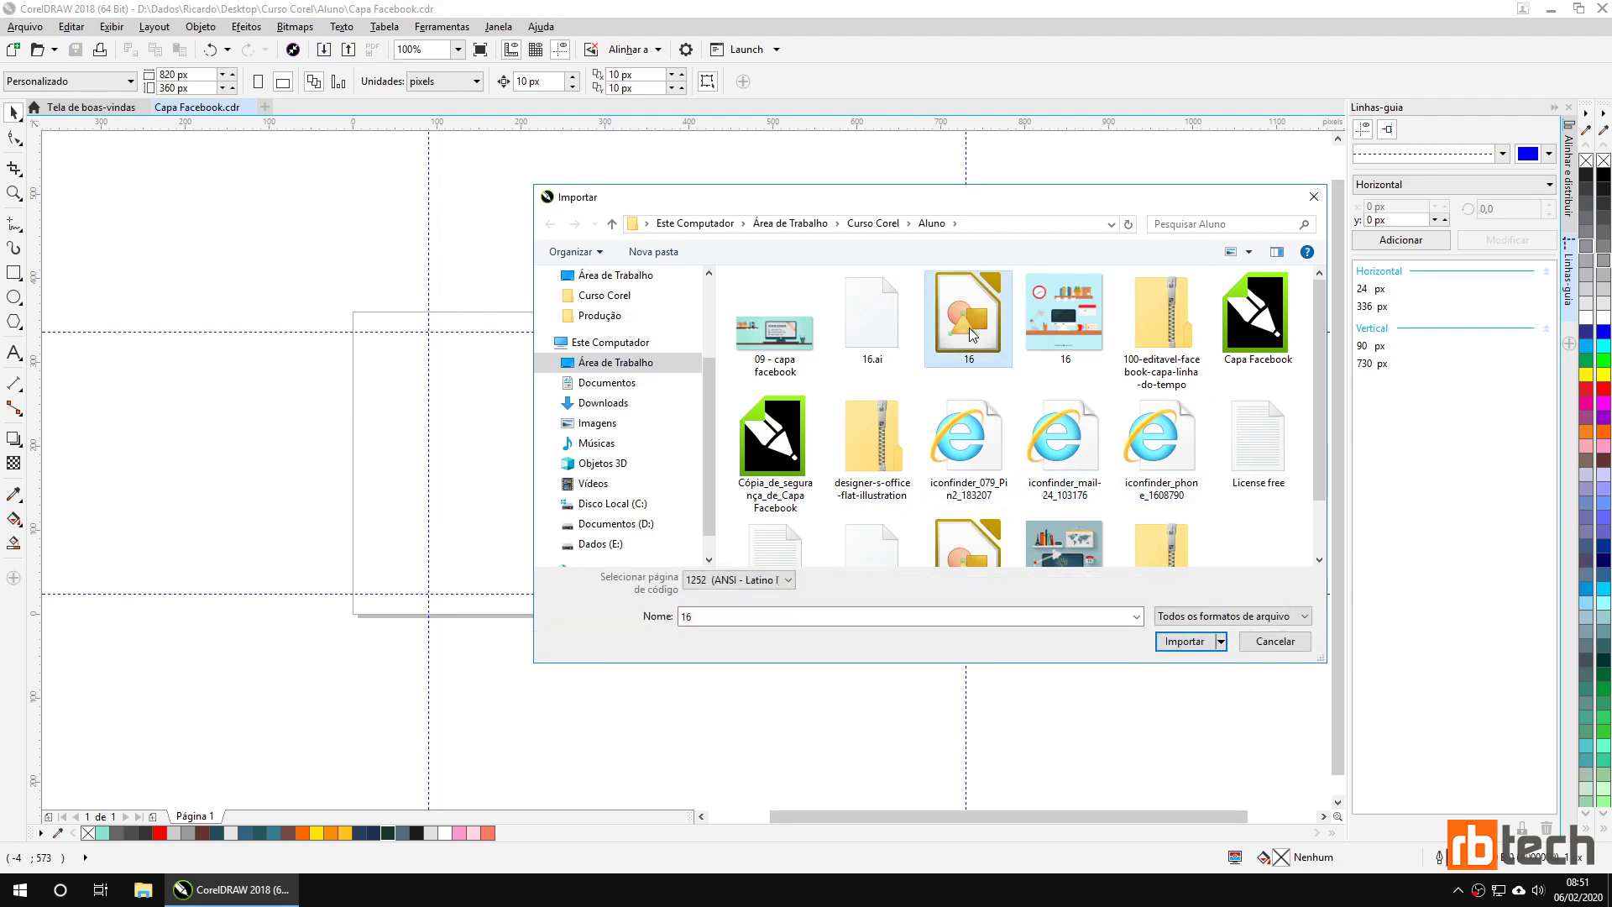
double_click(970, 335)
left_click(832, 542)
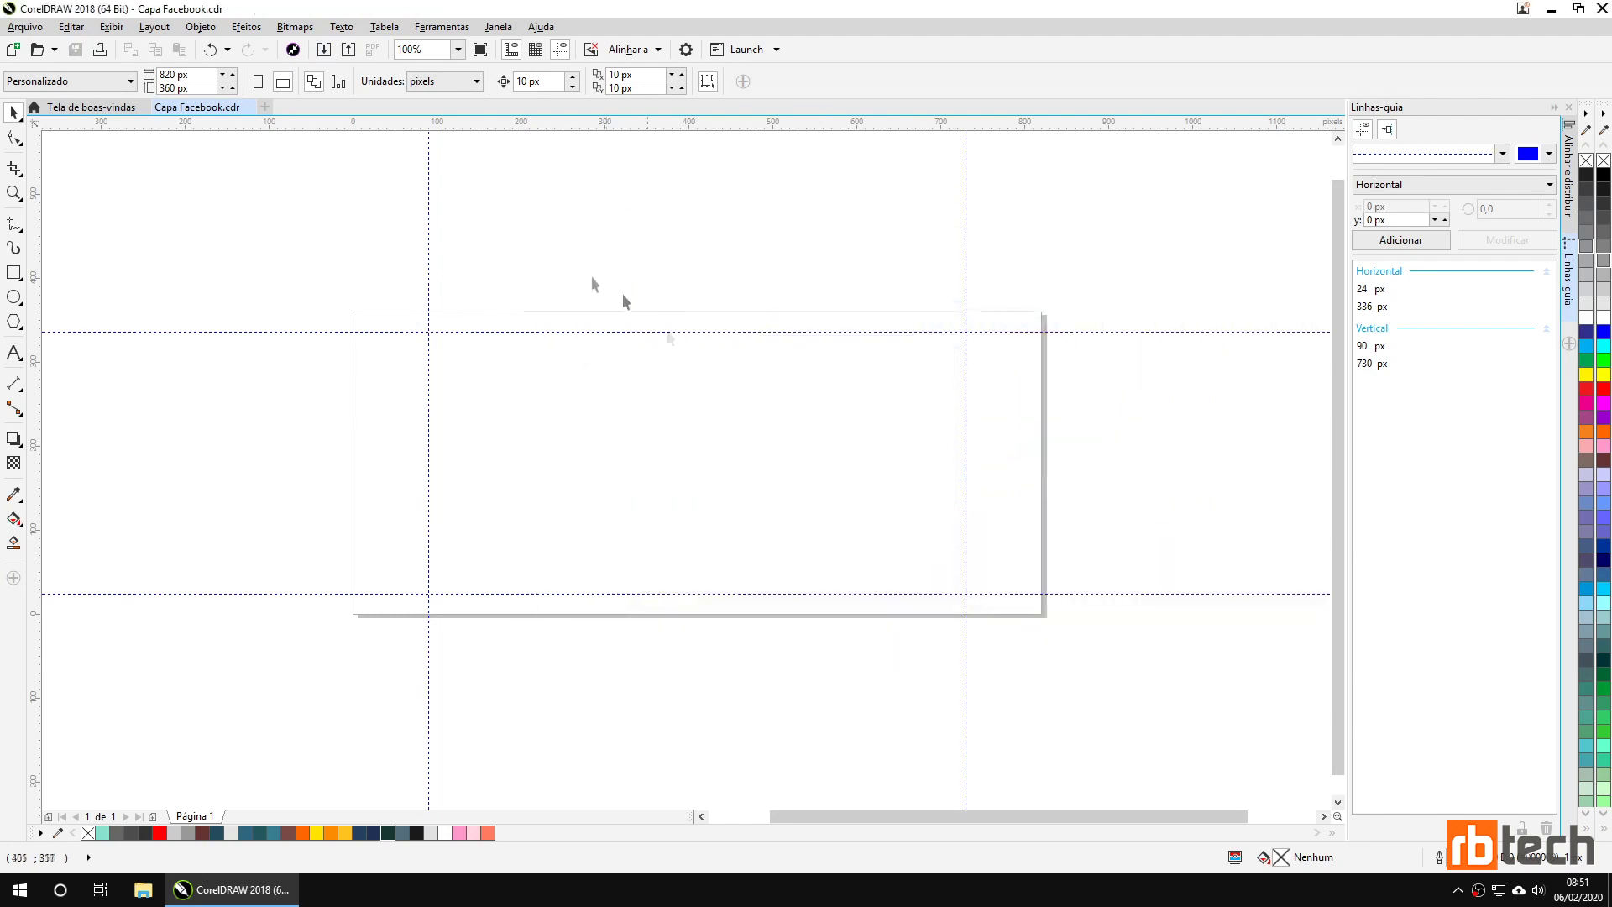
Import 16.ai and place the desk illustration overlapping the 820 × 360 px page.
left_click(326, 52)
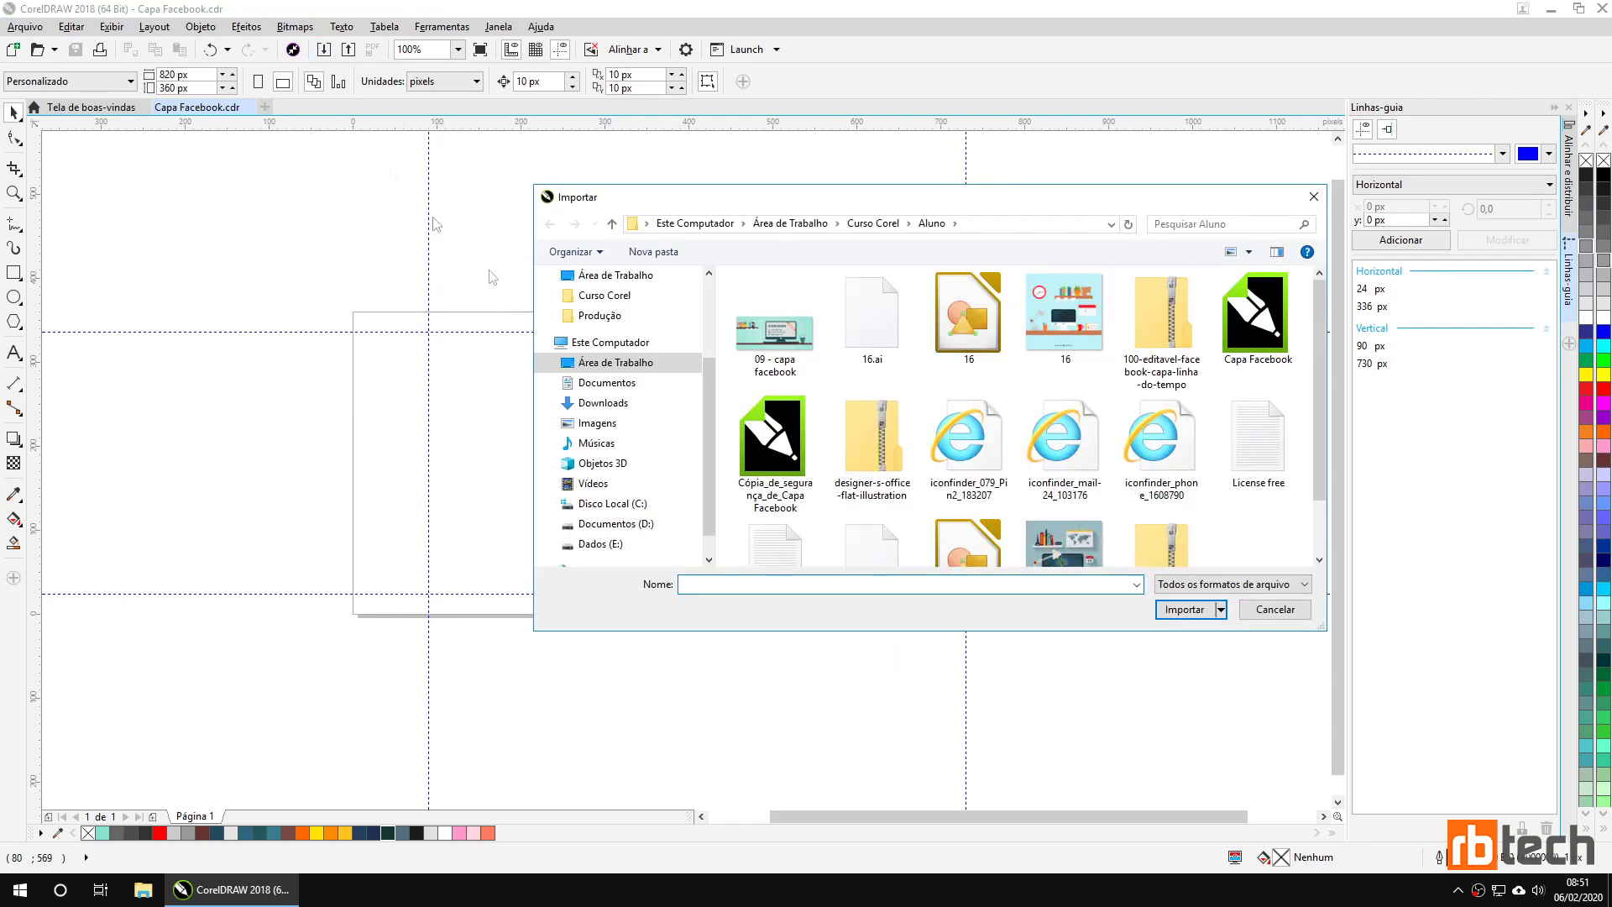
left_click(892, 344)
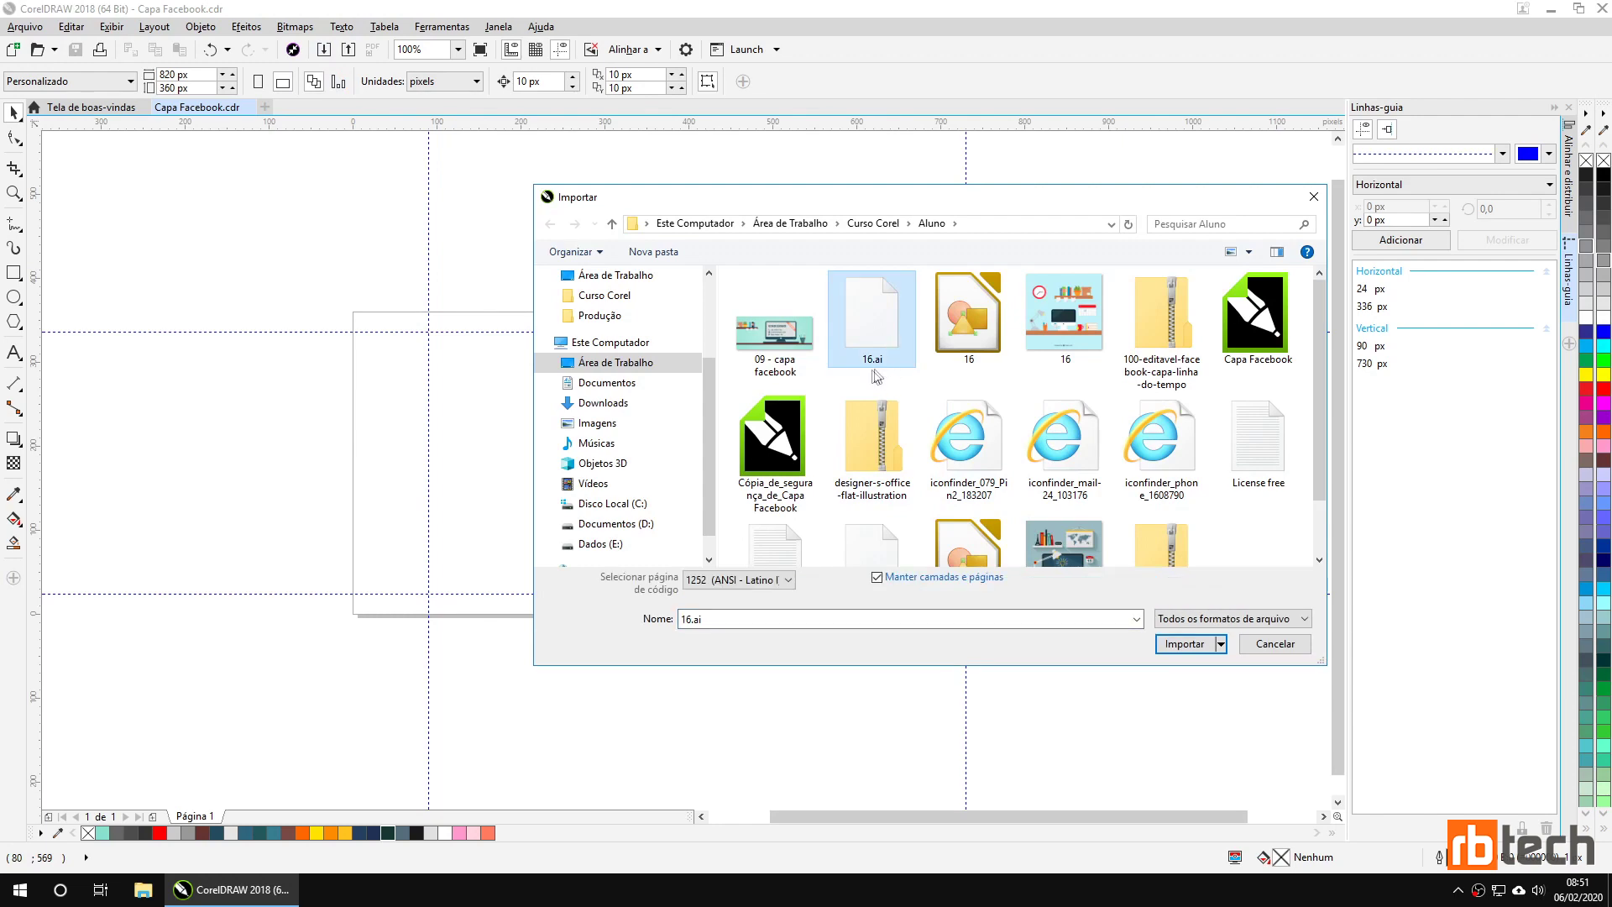
left_click(1170, 645)
left_click(611, 254)
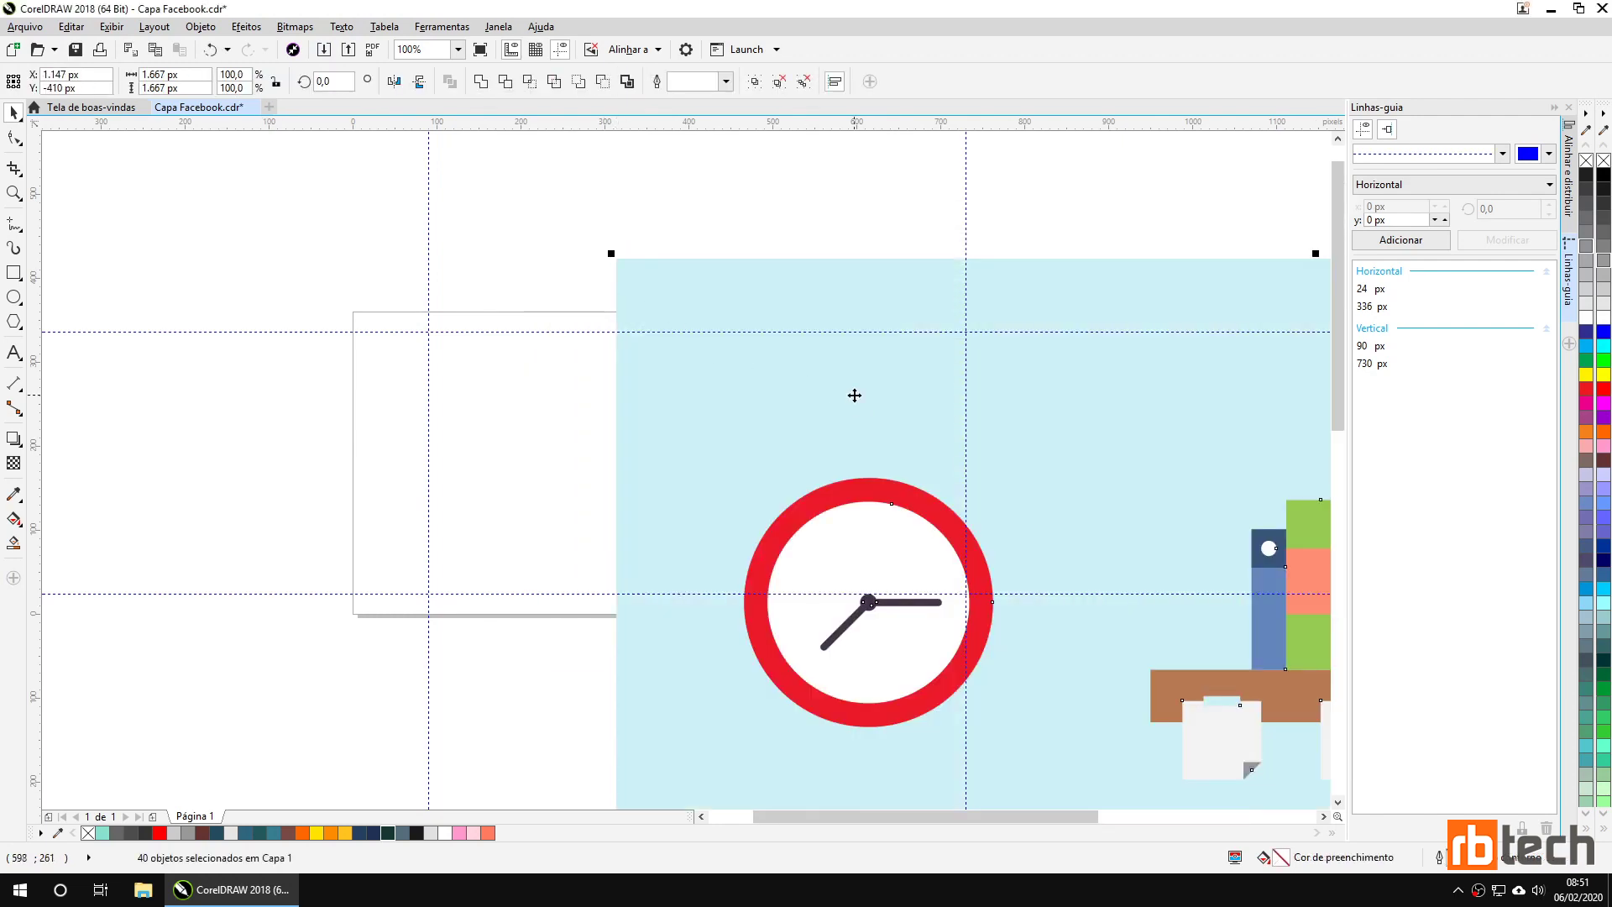
scroll(855, 395, "down", 3)
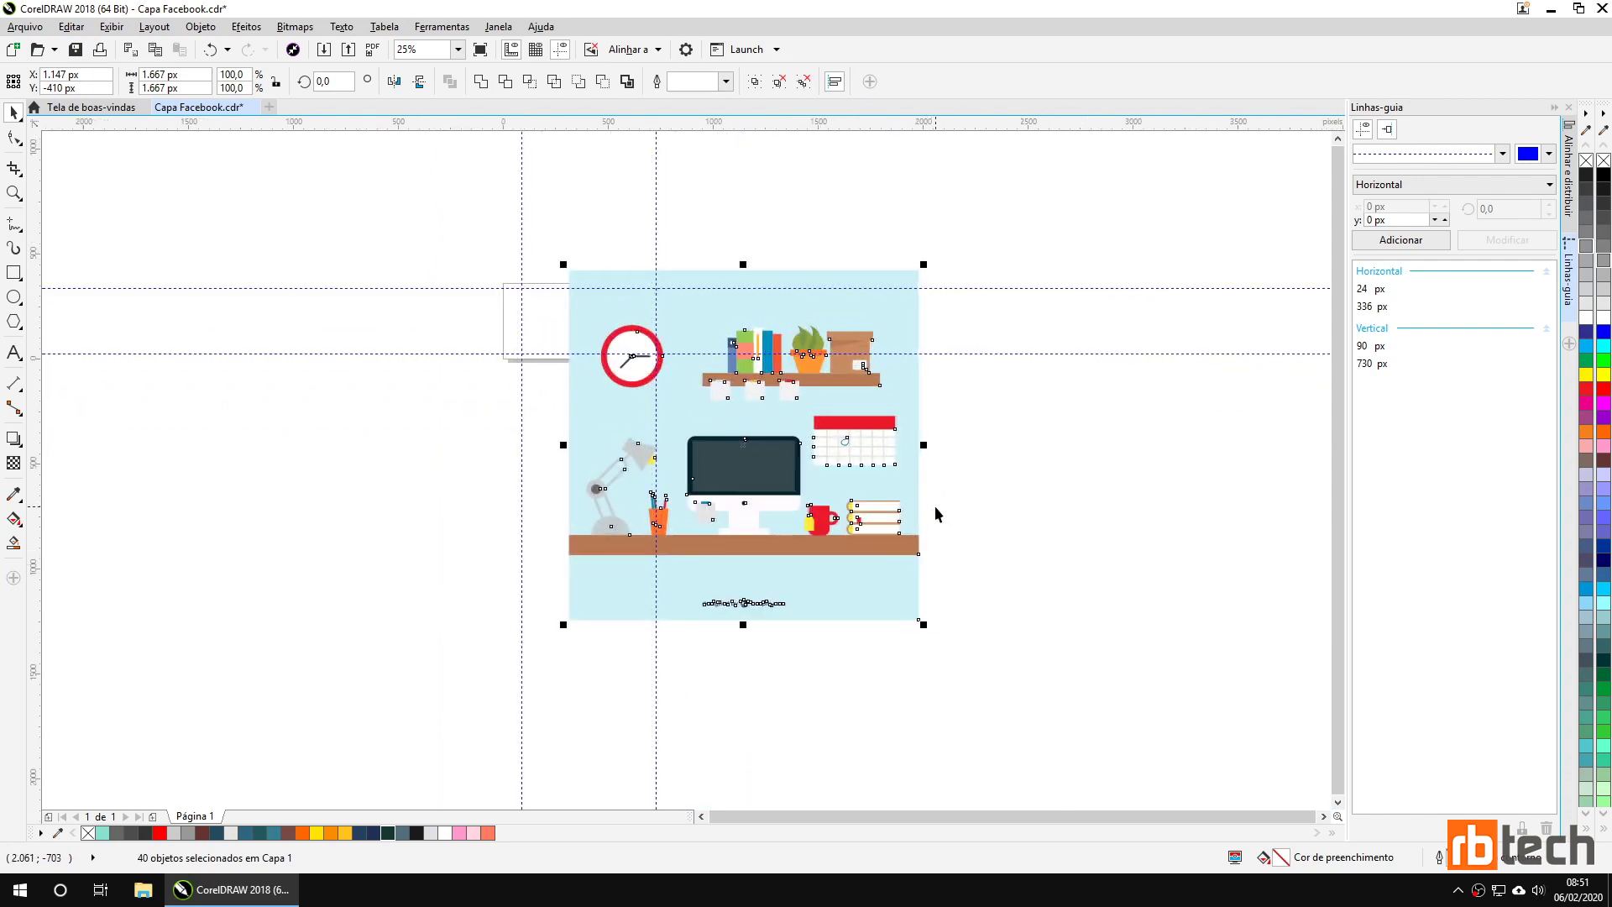
left_click(961, 487)
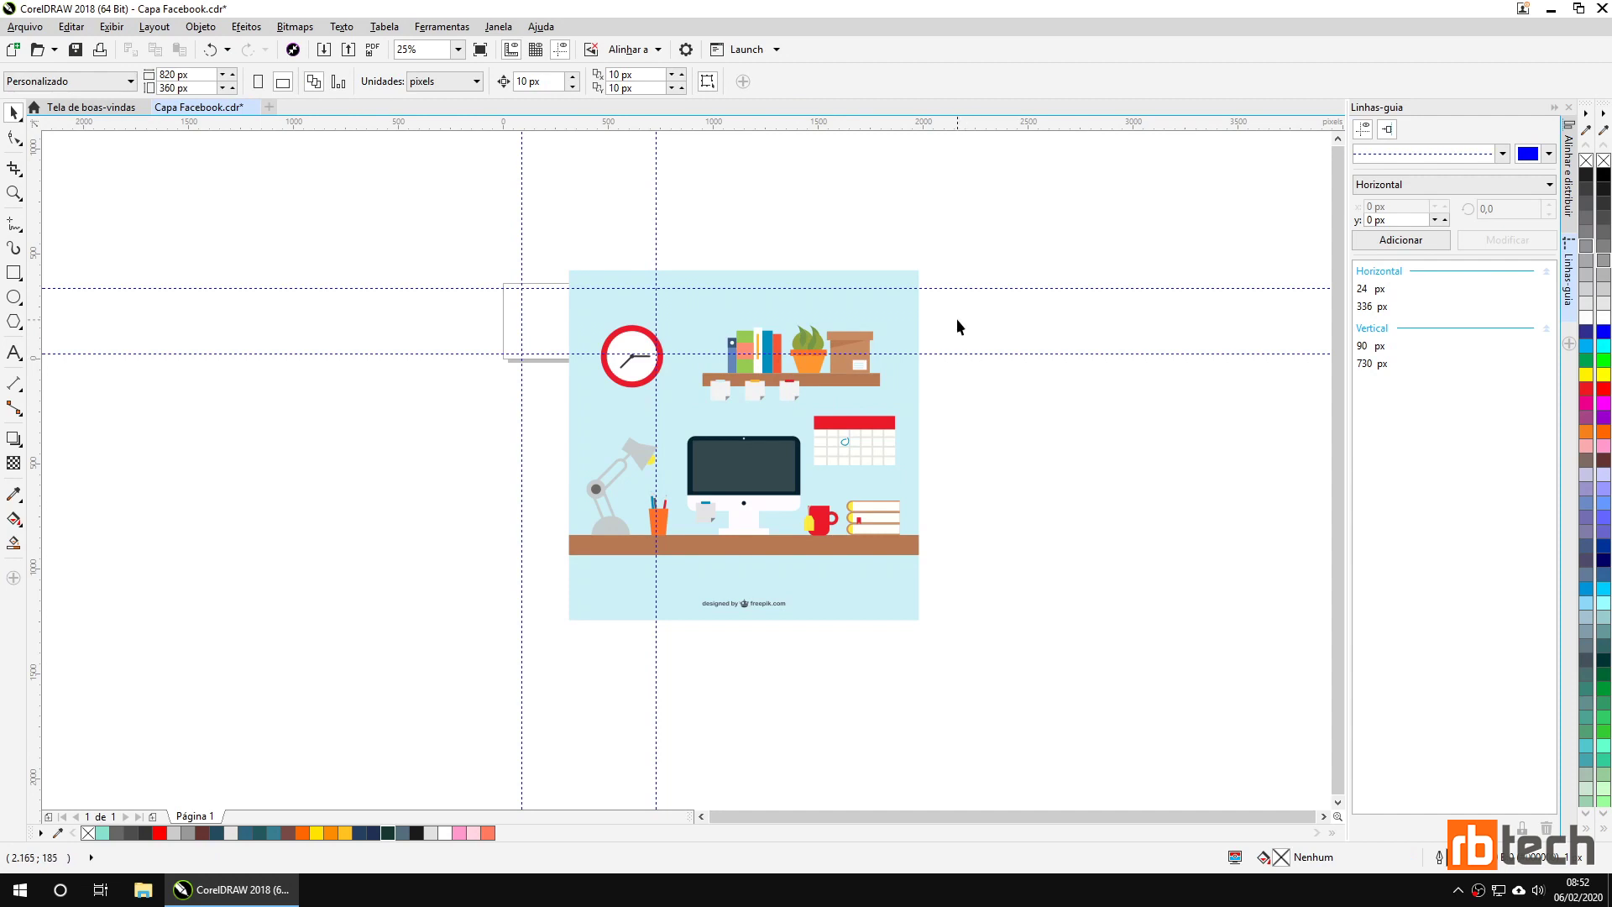
Move the bookshelf with books, plant and box left of the page; delete the remaining desk artwork.
left_click_drag(956, 306, 682, 415)
left_click_drag(827, 376, 361, 419)
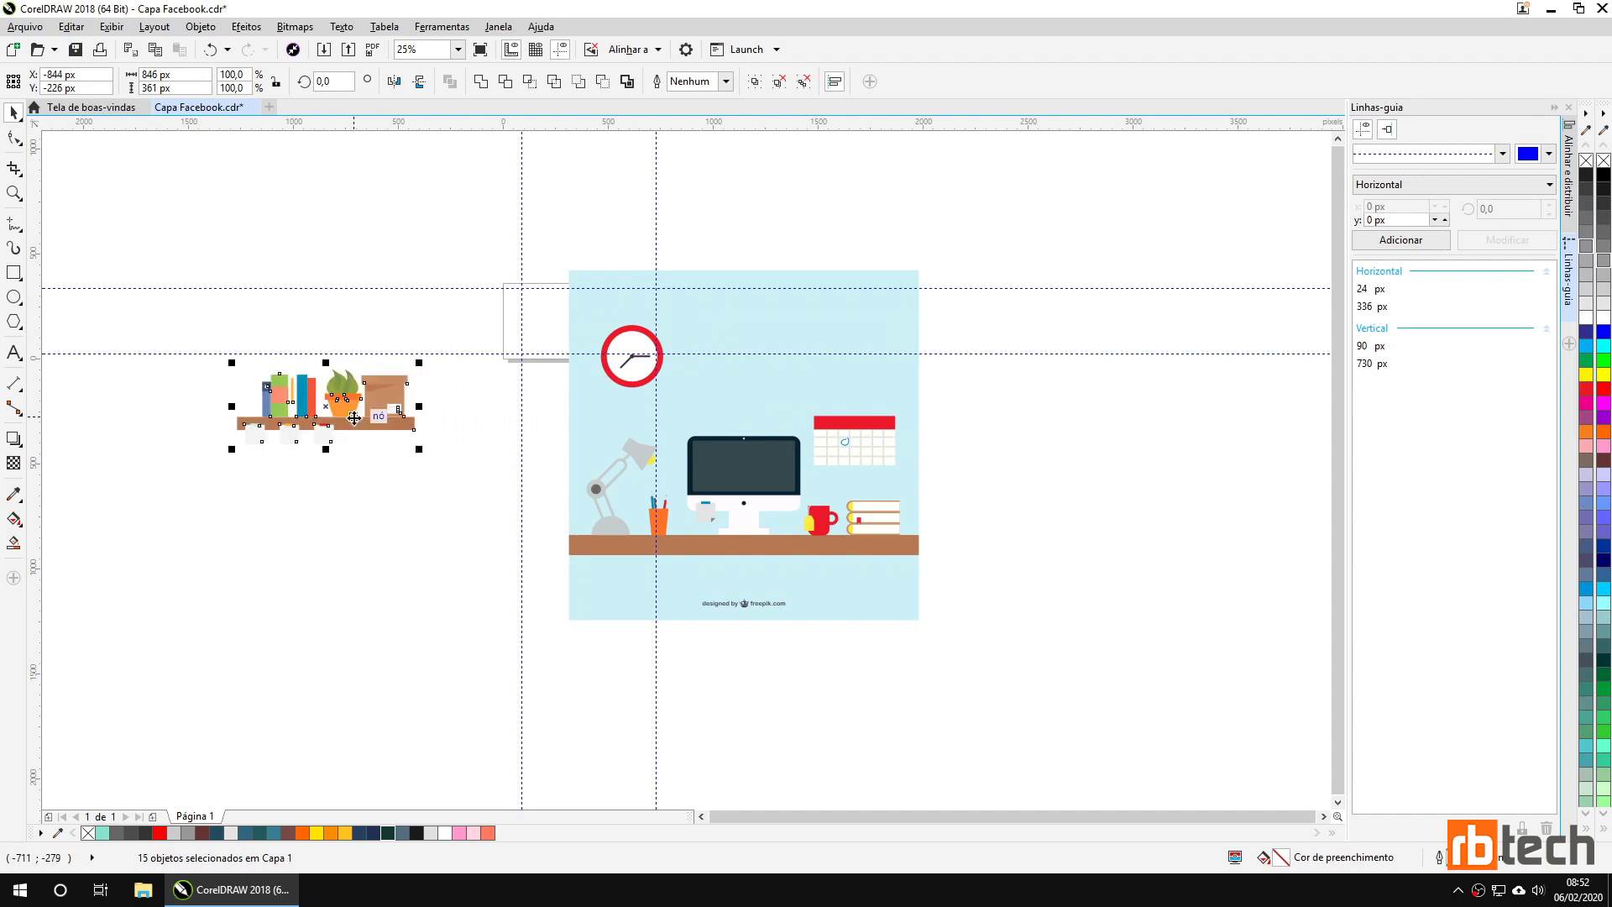
left_click(428, 493)
left_click_drag(541, 213, 986, 661)
key("Delete")
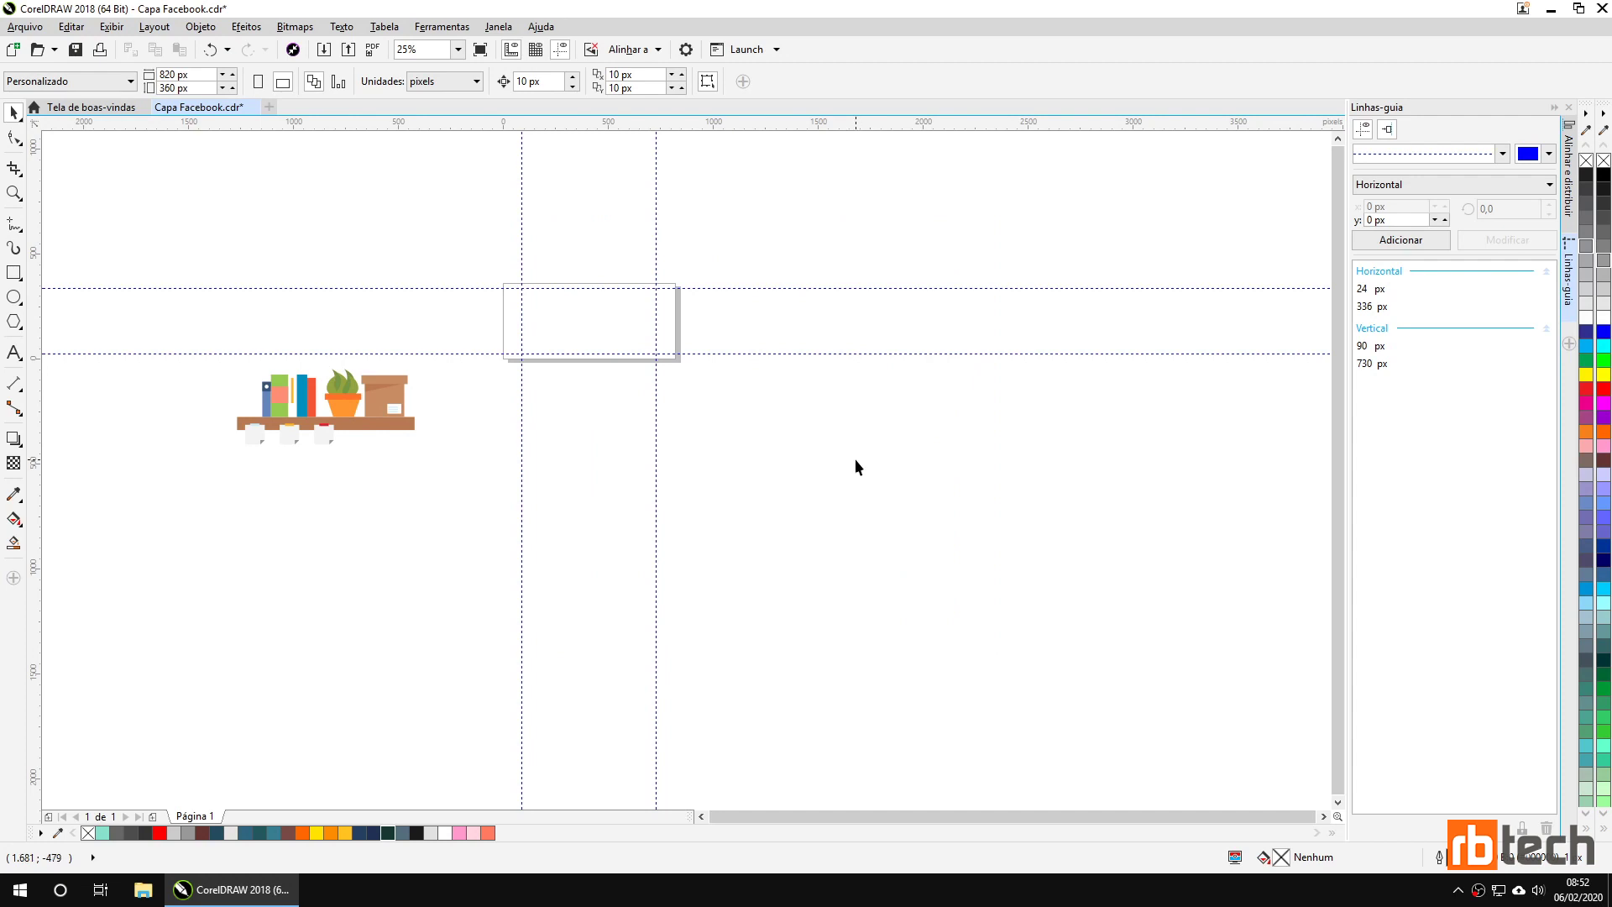
Import movil_19.ai and place the desk scene on the canvas.
left_click(324, 49)
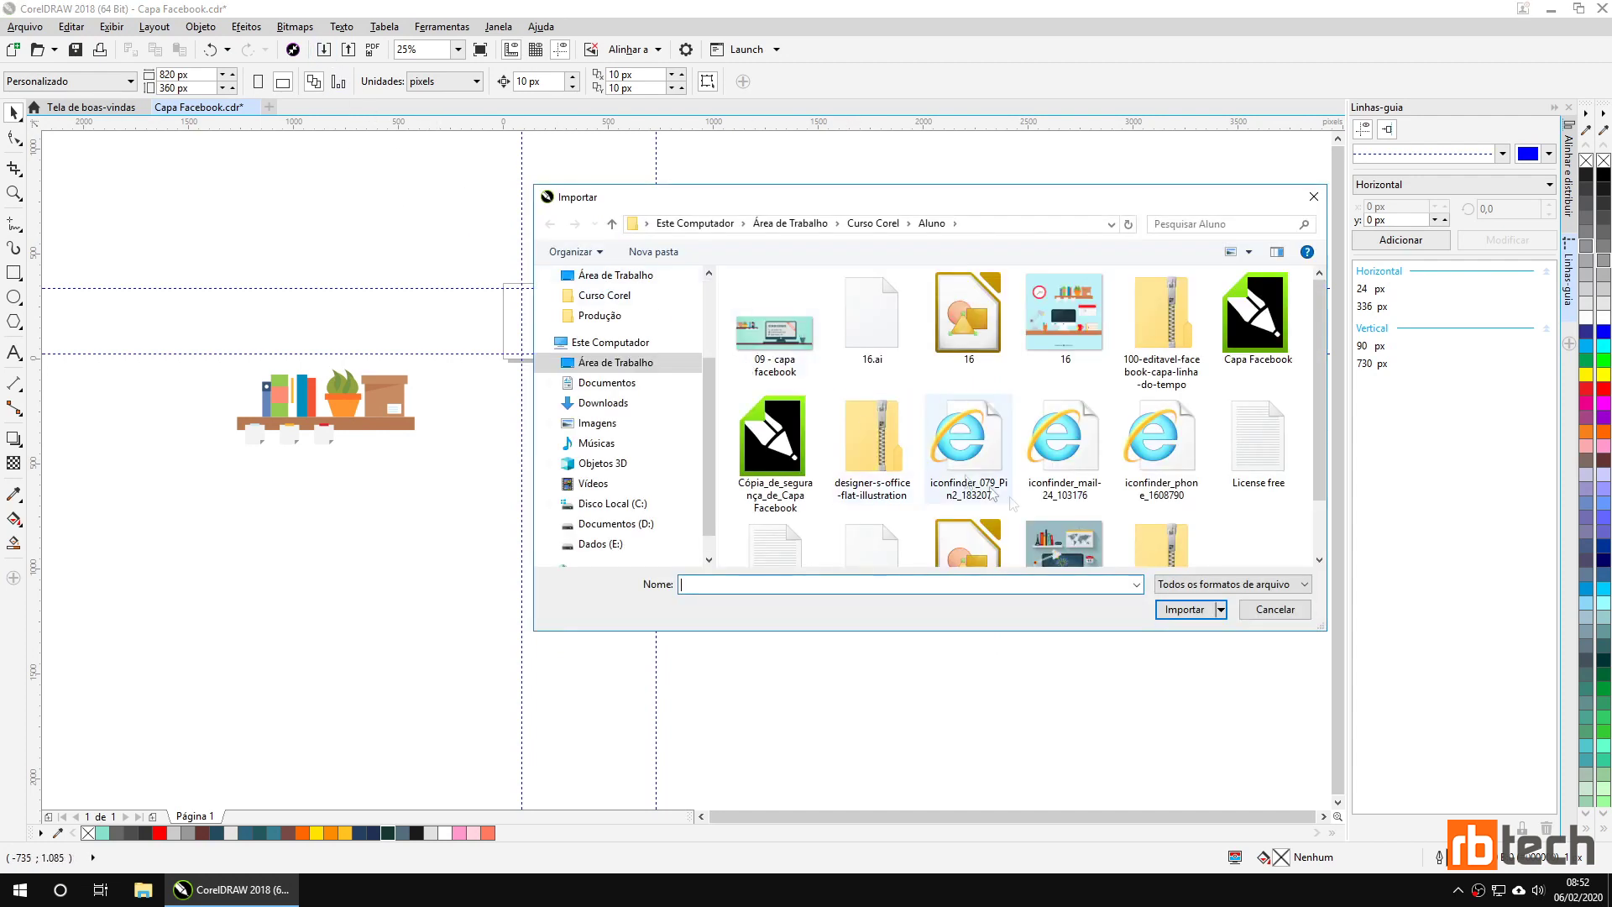
scroll(1089, 502, "down", 1)
left_click(886, 504)
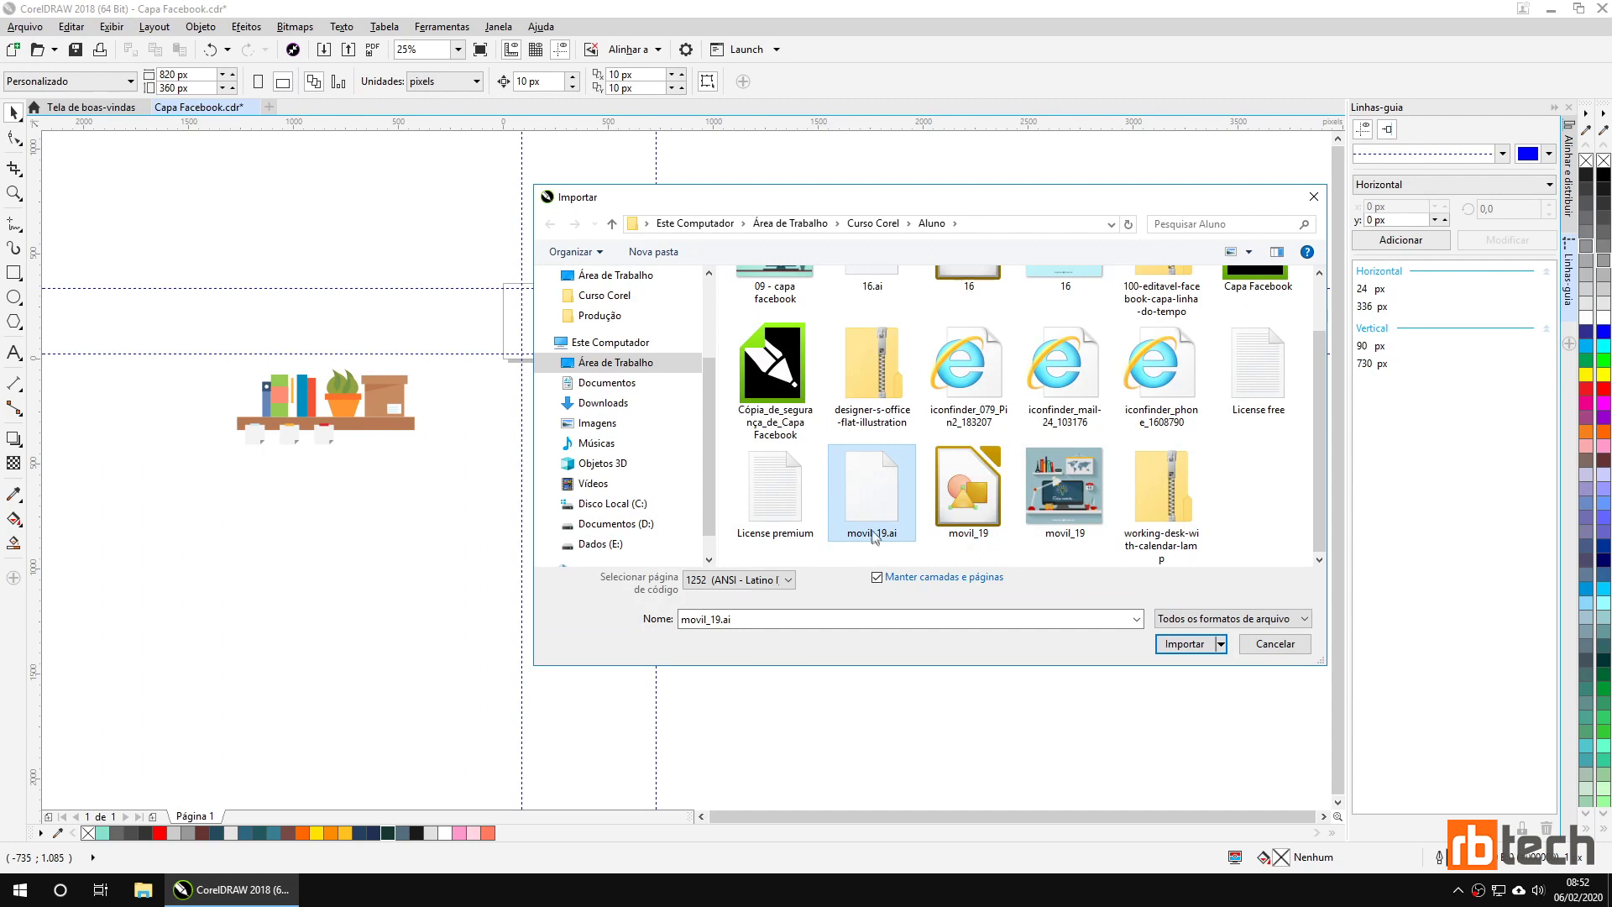
left_click(1180, 647)
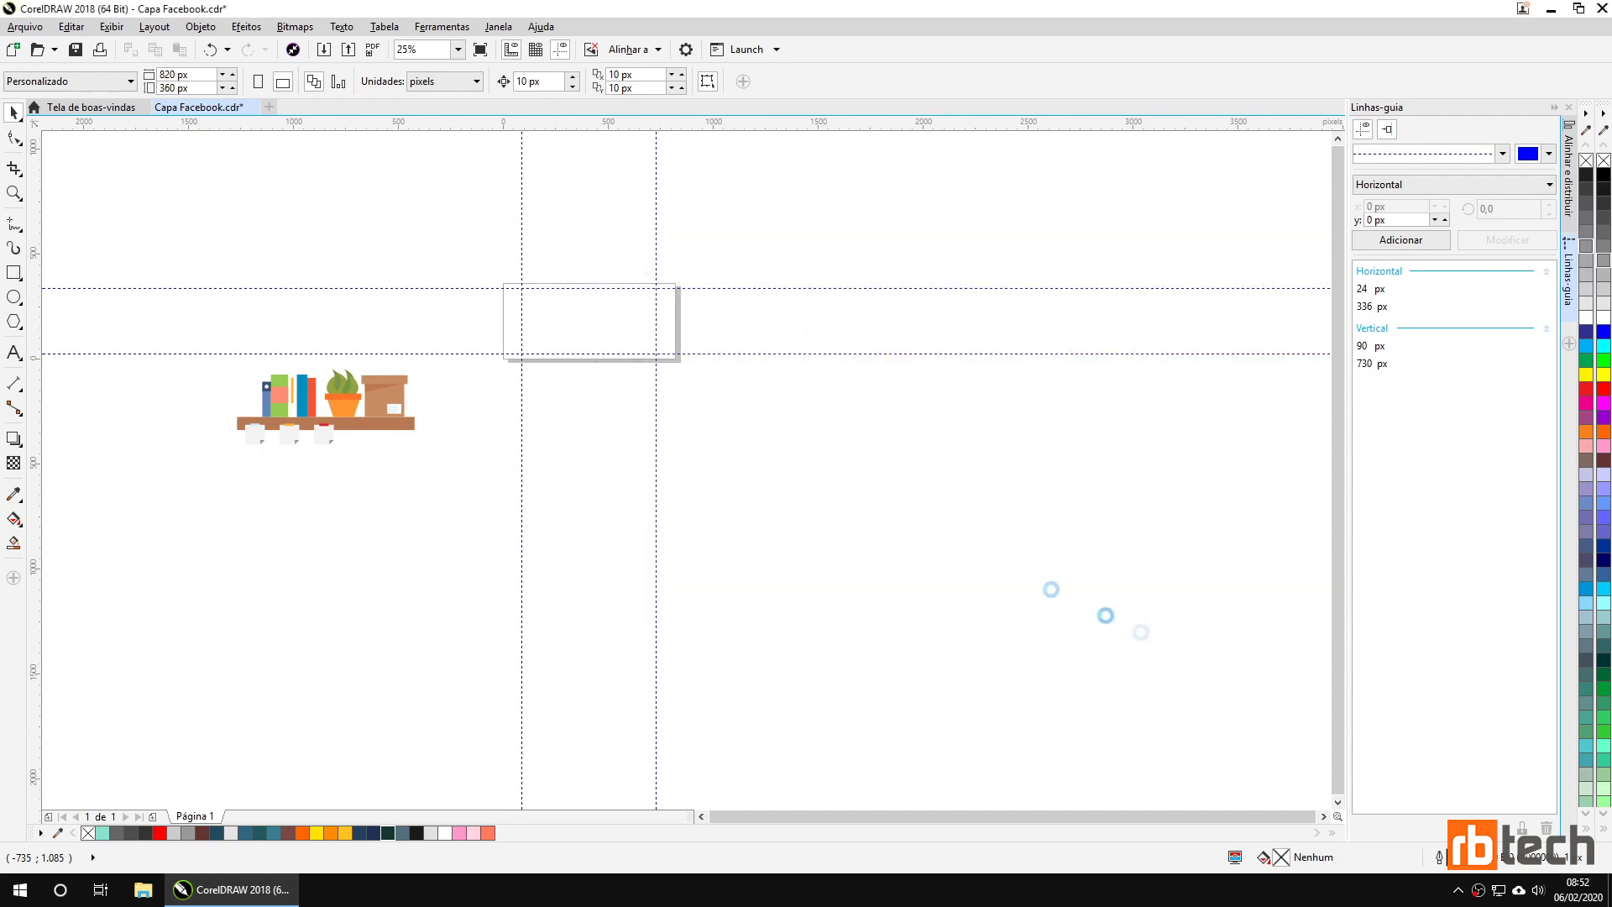
left_click(730, 392)
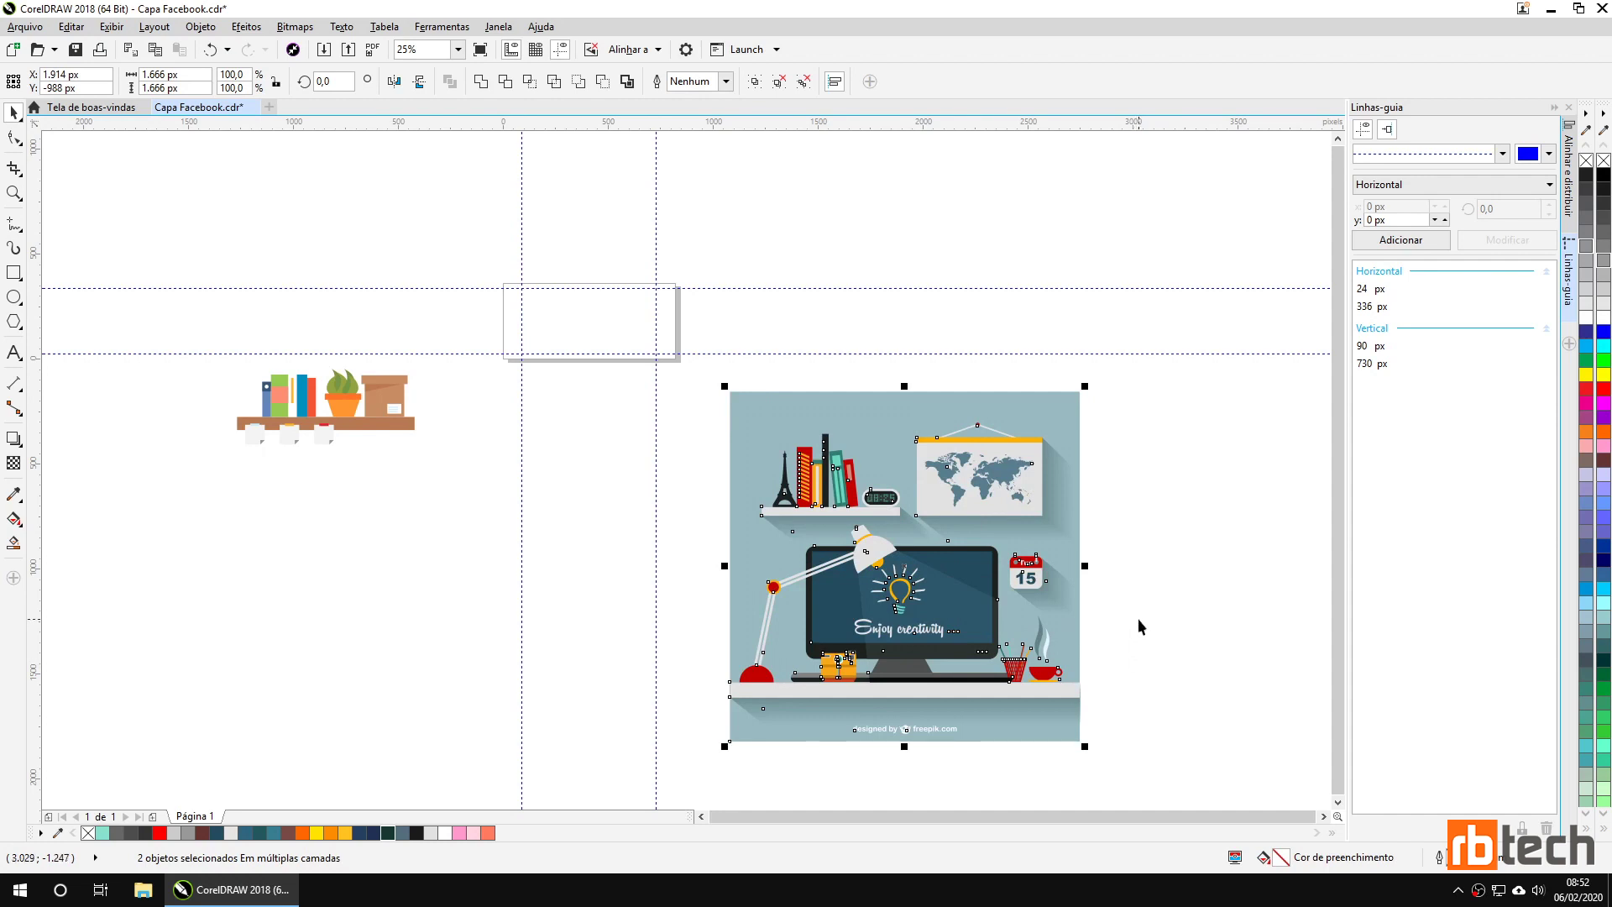
Lift the illustration group off its background and delete the grey-blue background rectangle.
left_click(1232, 455)
left_click(974, 492)
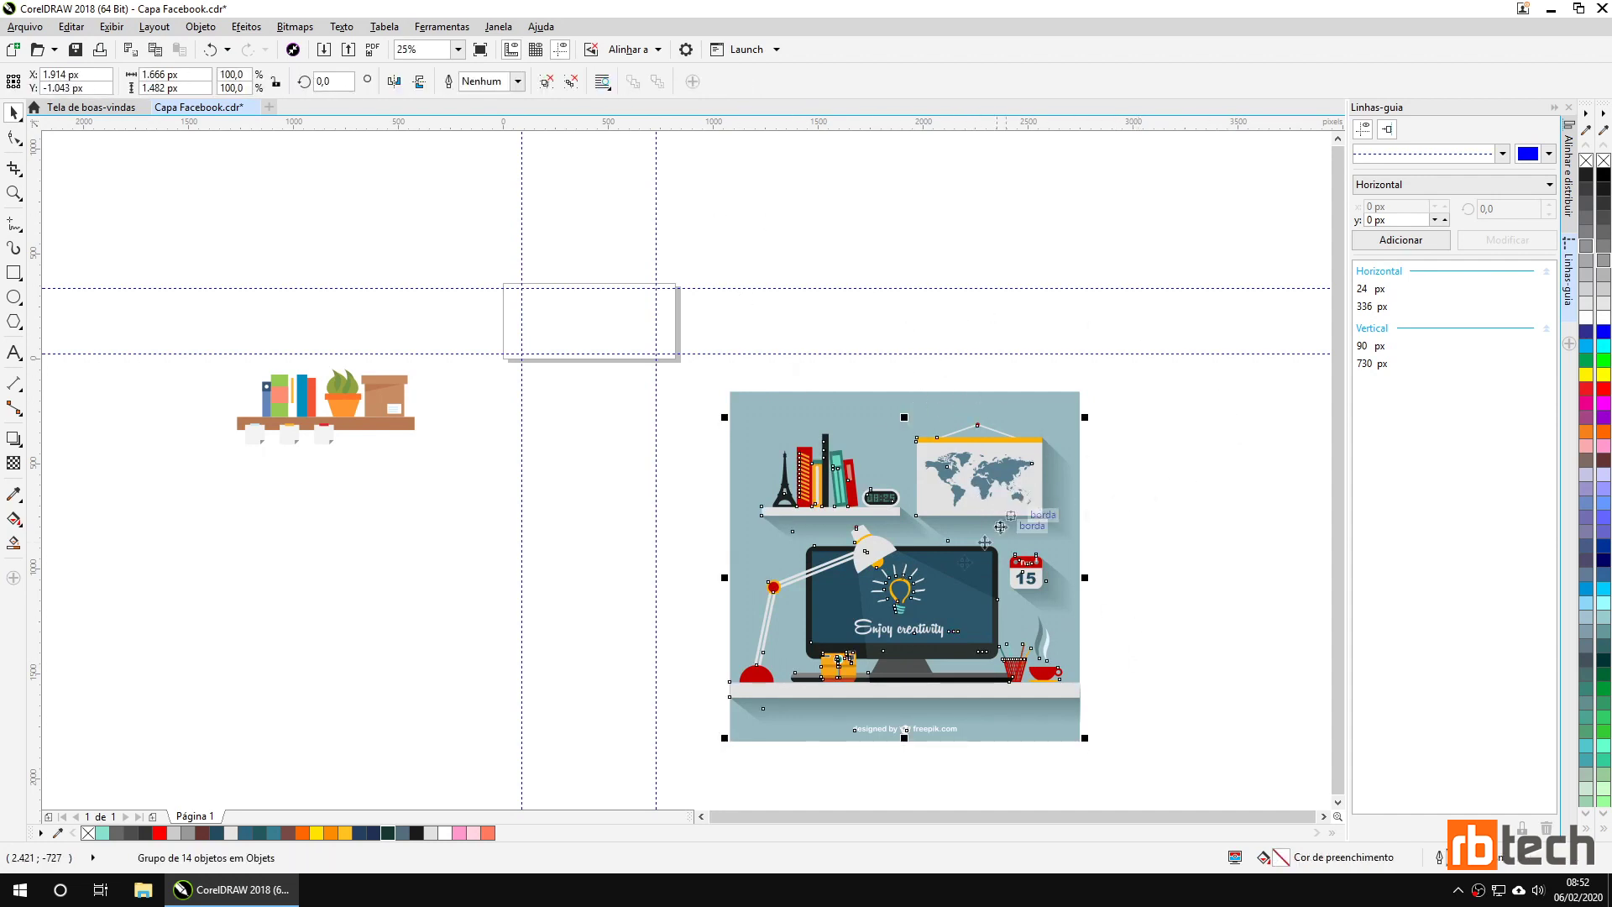
left_click_drag(940, 511, 934, 312)
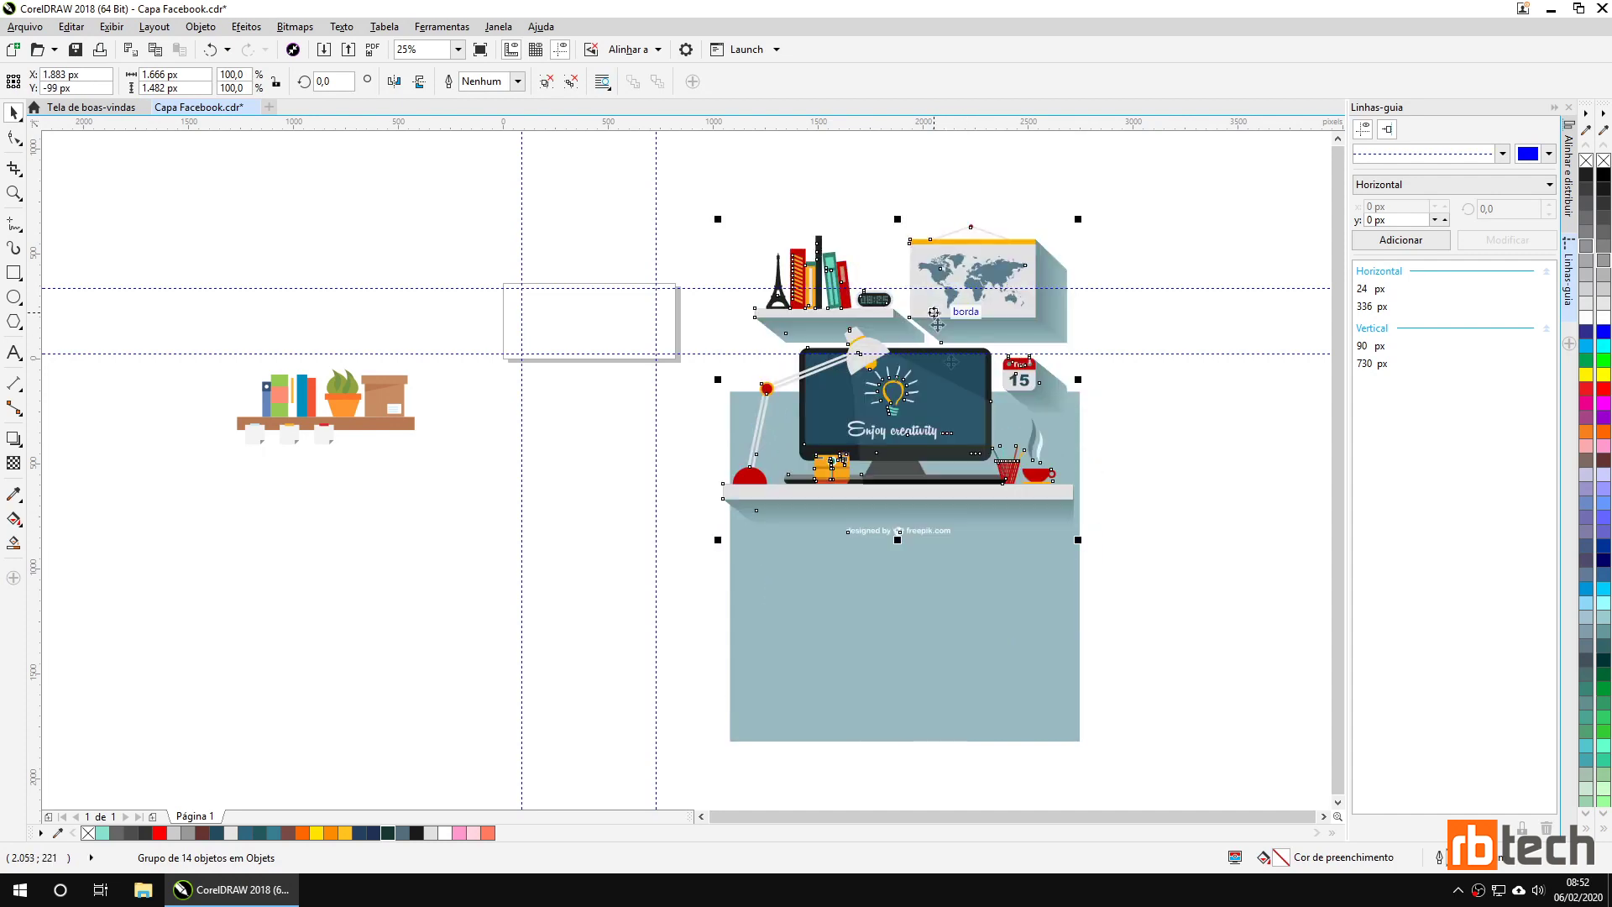
left_click(873, 613)
key("Delete")
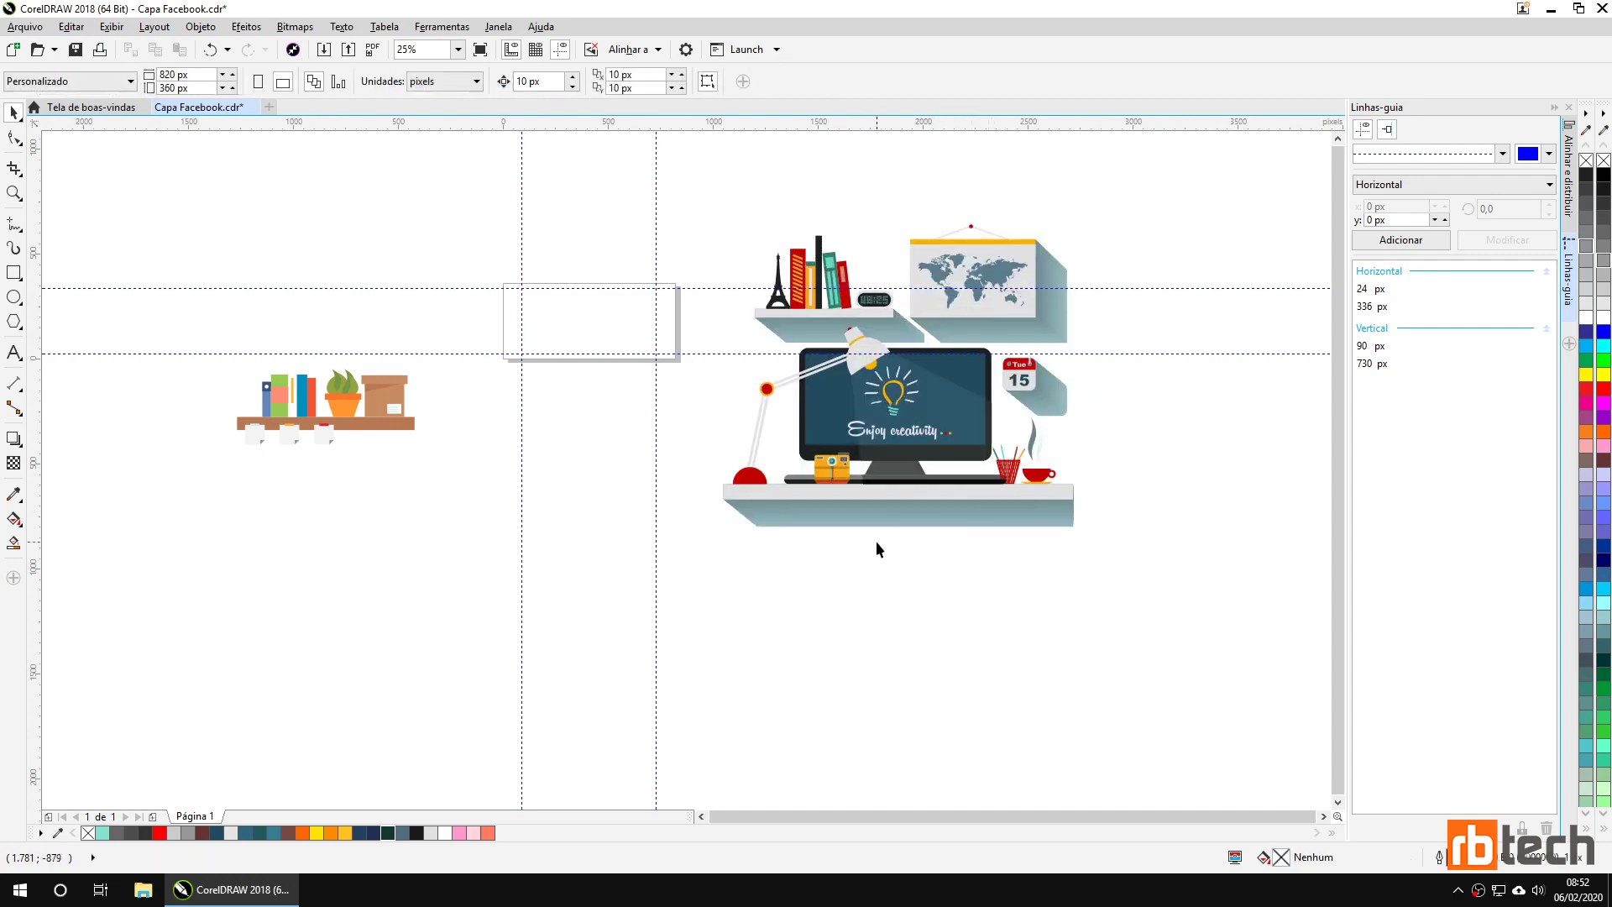
Shift the illustration group down and delete the upper shelf and map.
left_click(917, 523)
left_click_drag(904, 392, 898, 475)
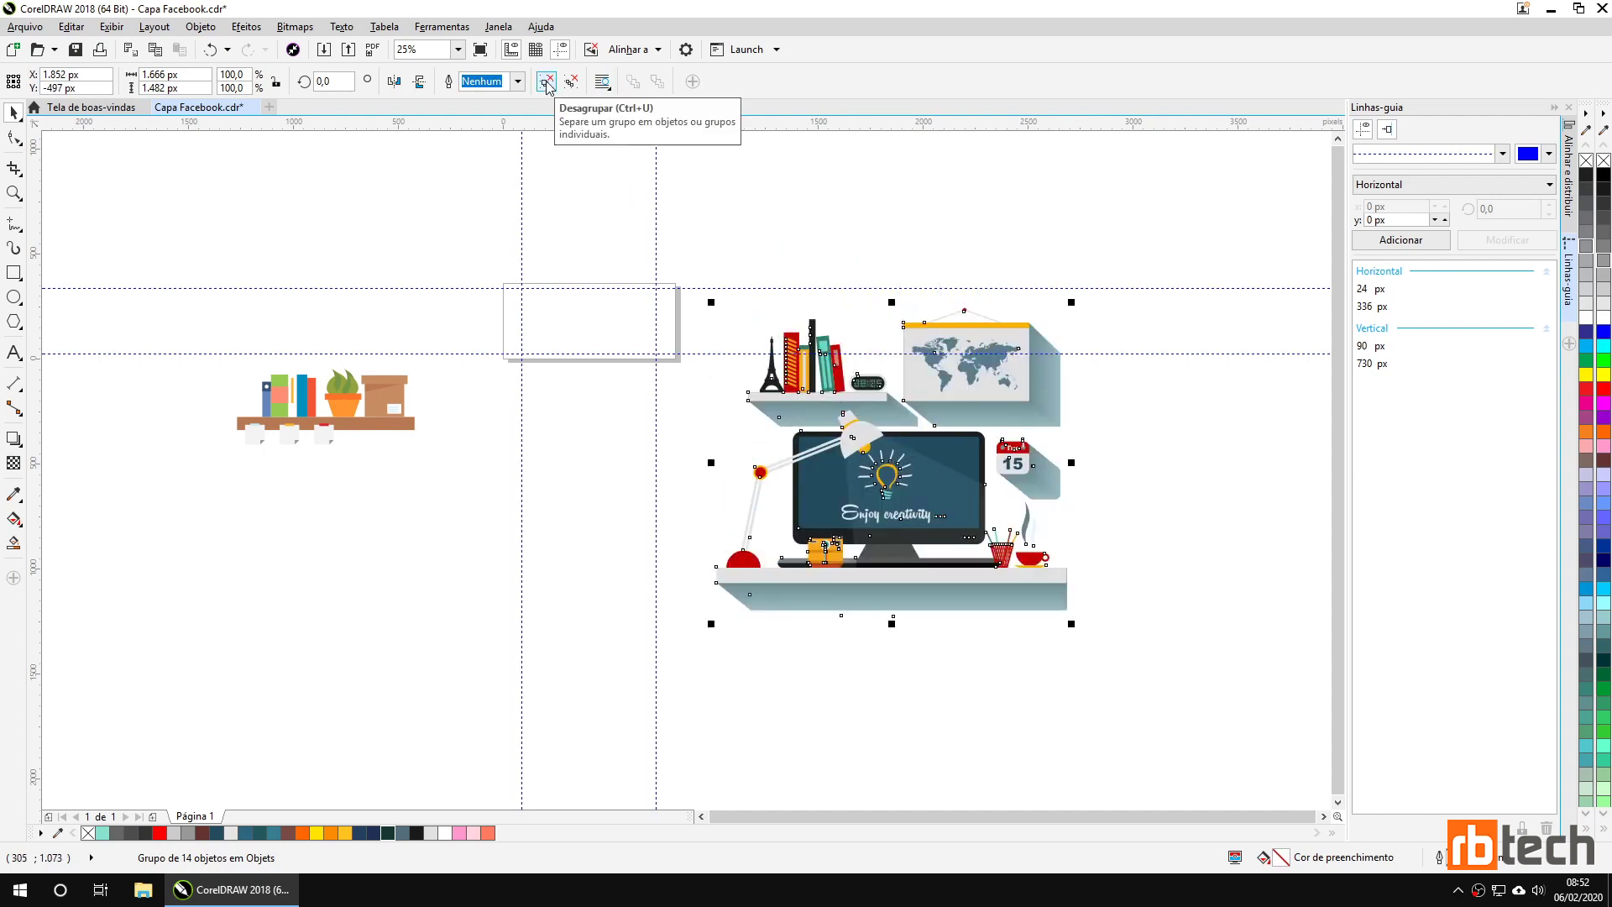
left_click(1277, 349)
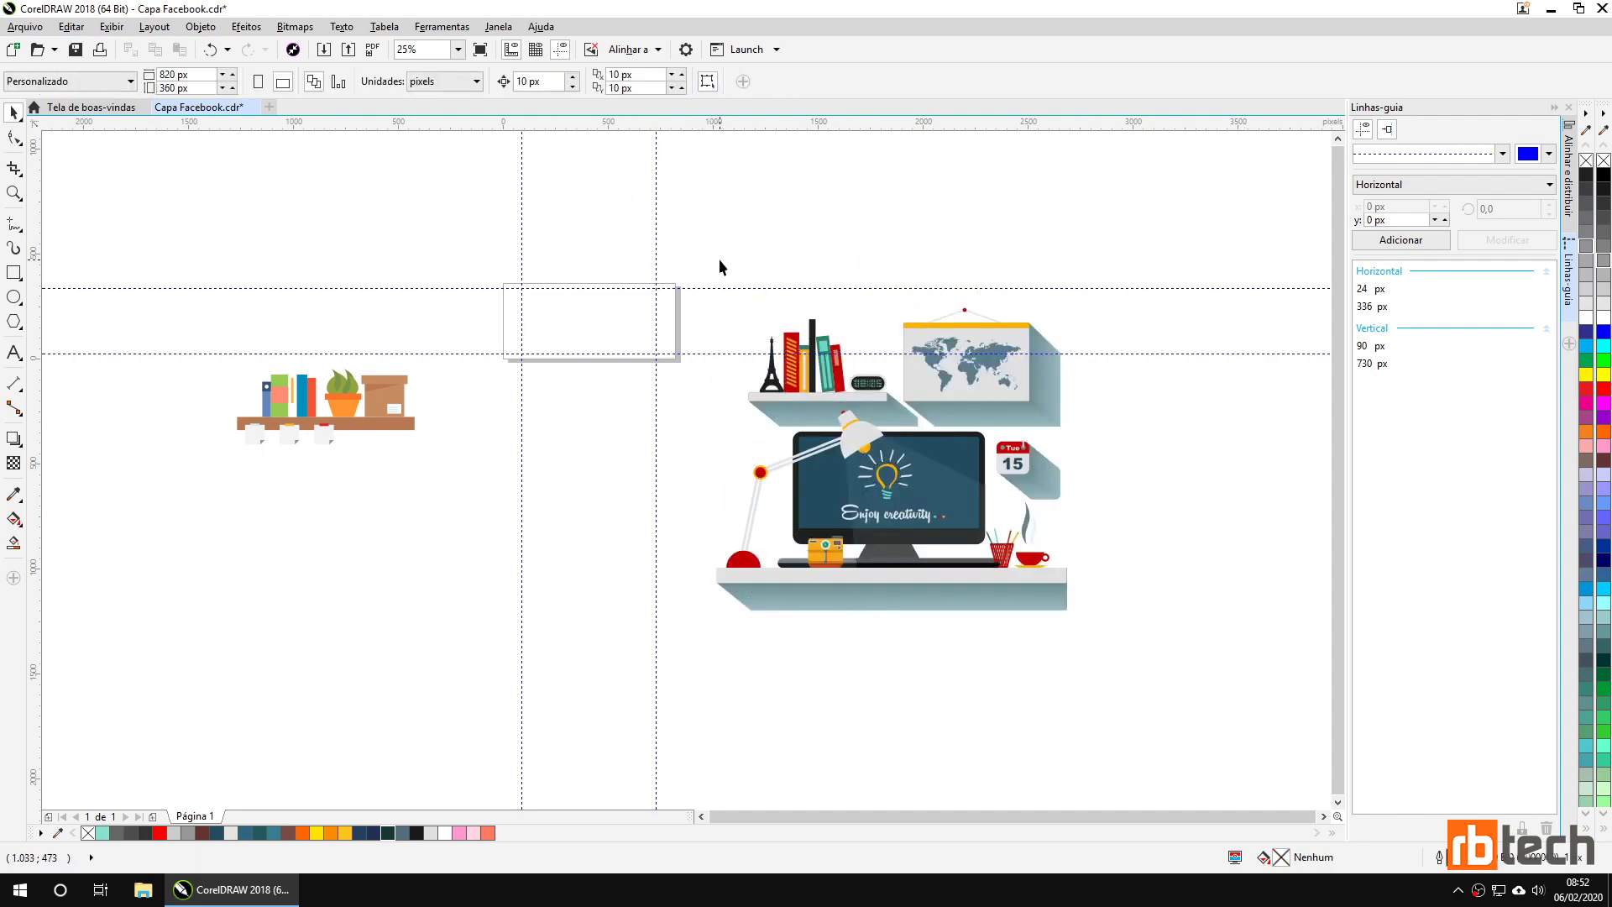
left_click_drag(716, 260, 1074, 461)
key("Delete")
Delete the calendar, coffee cup, desk shelf, camera and lamp with its light beam.
left_click(1023, 461)
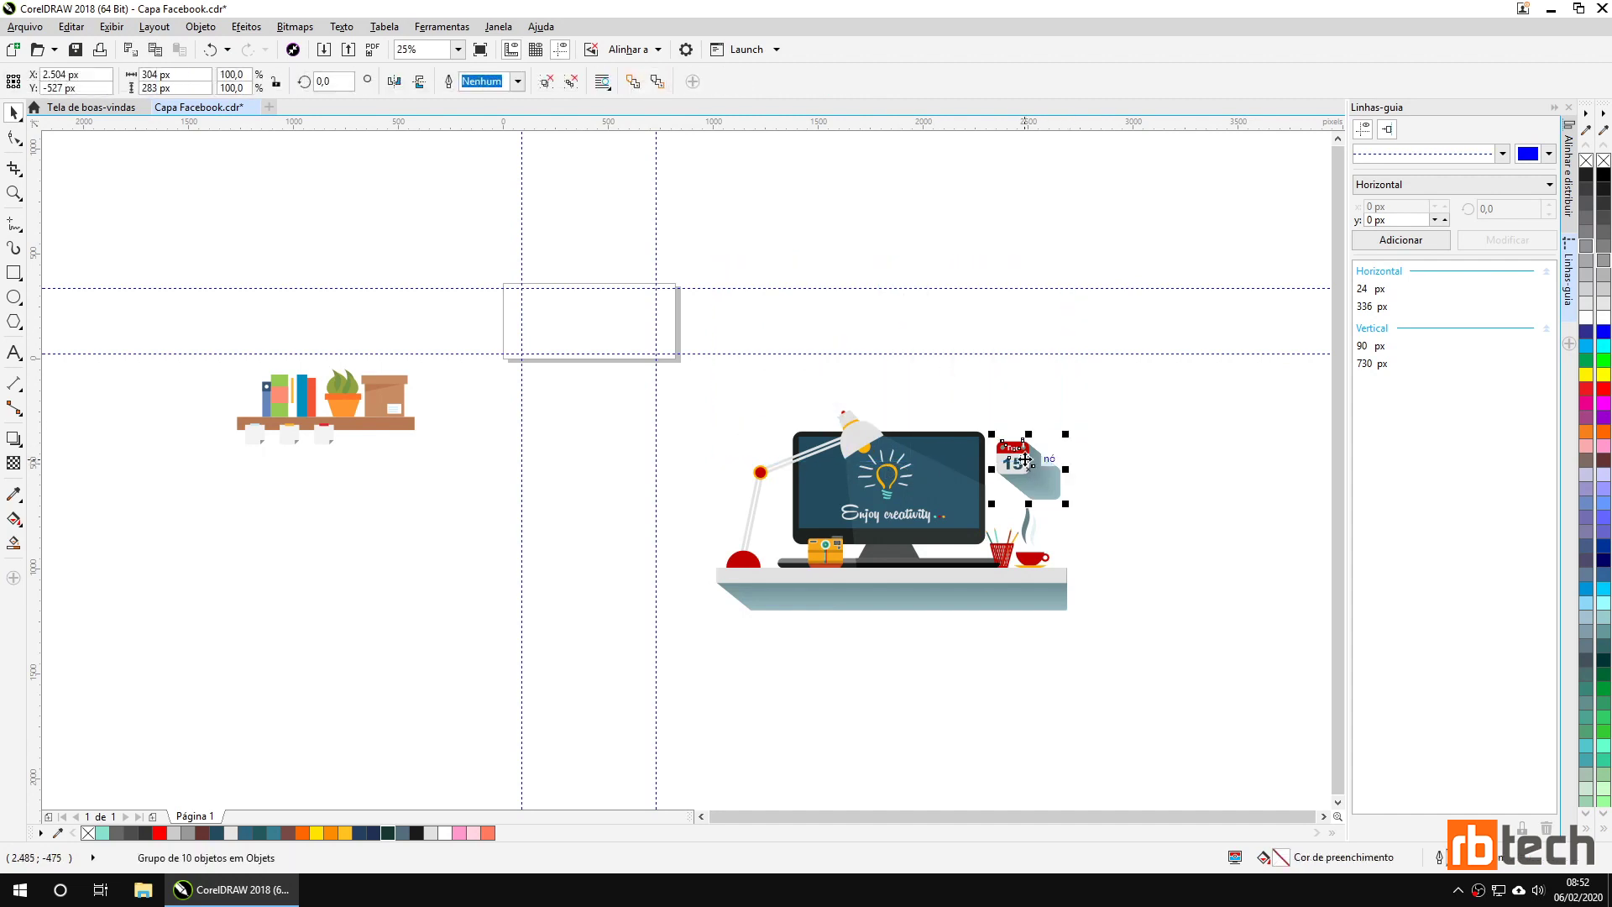
key("Delete")
left_click(1032, 557)
key("Delete")
left_click(991, 592)
key("Delete")
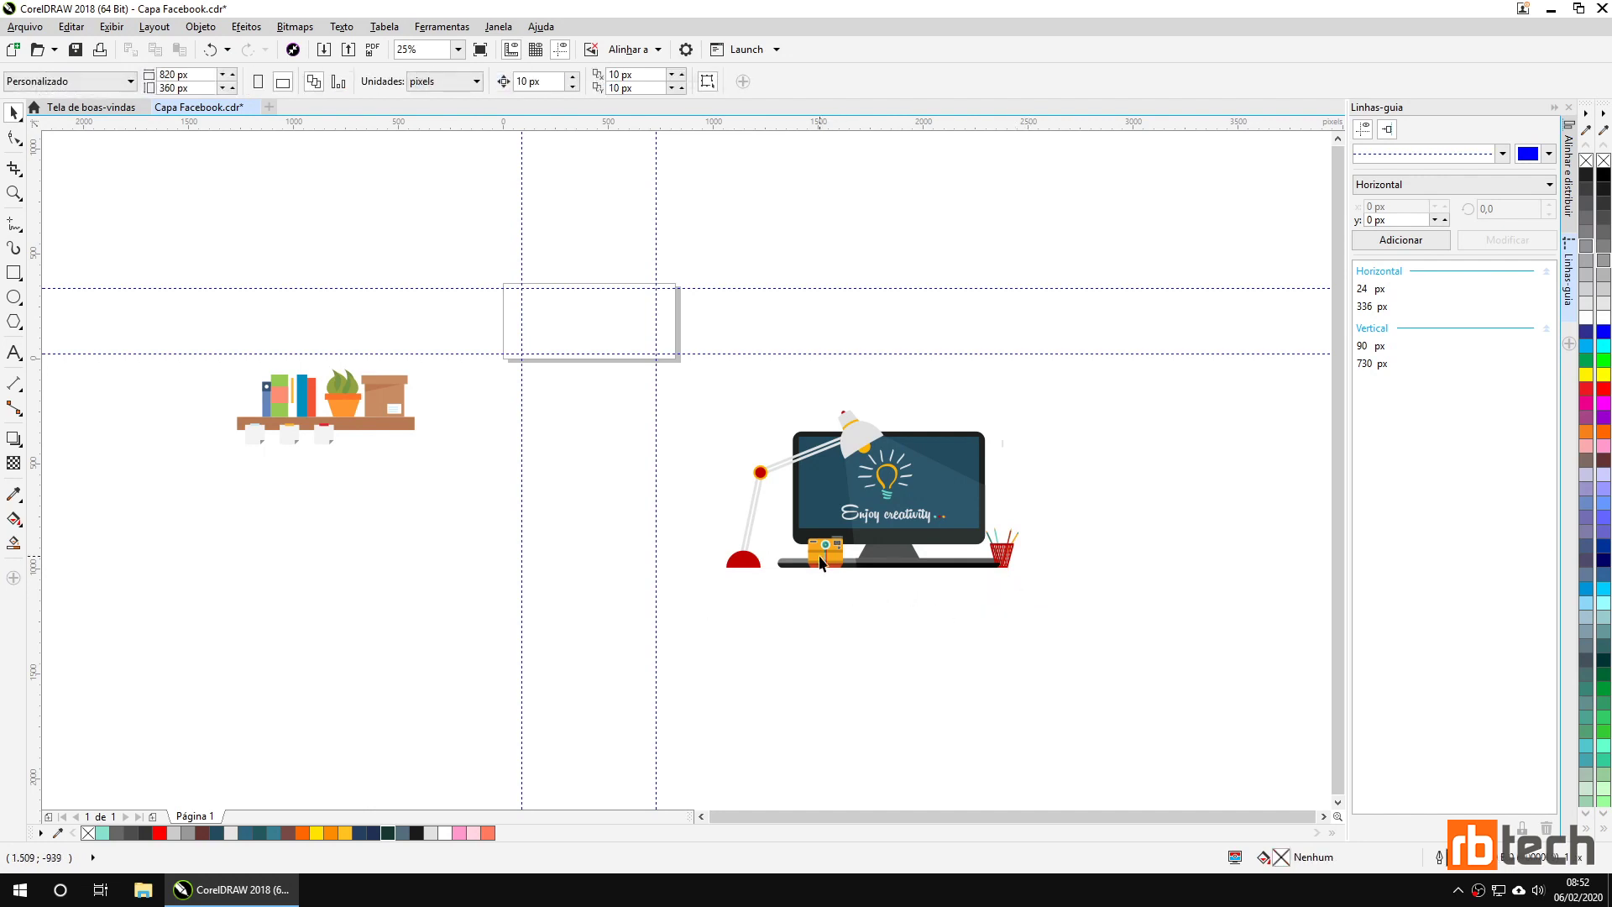
left_click(821, 563)
key("Delete")
left_click(746, 558)
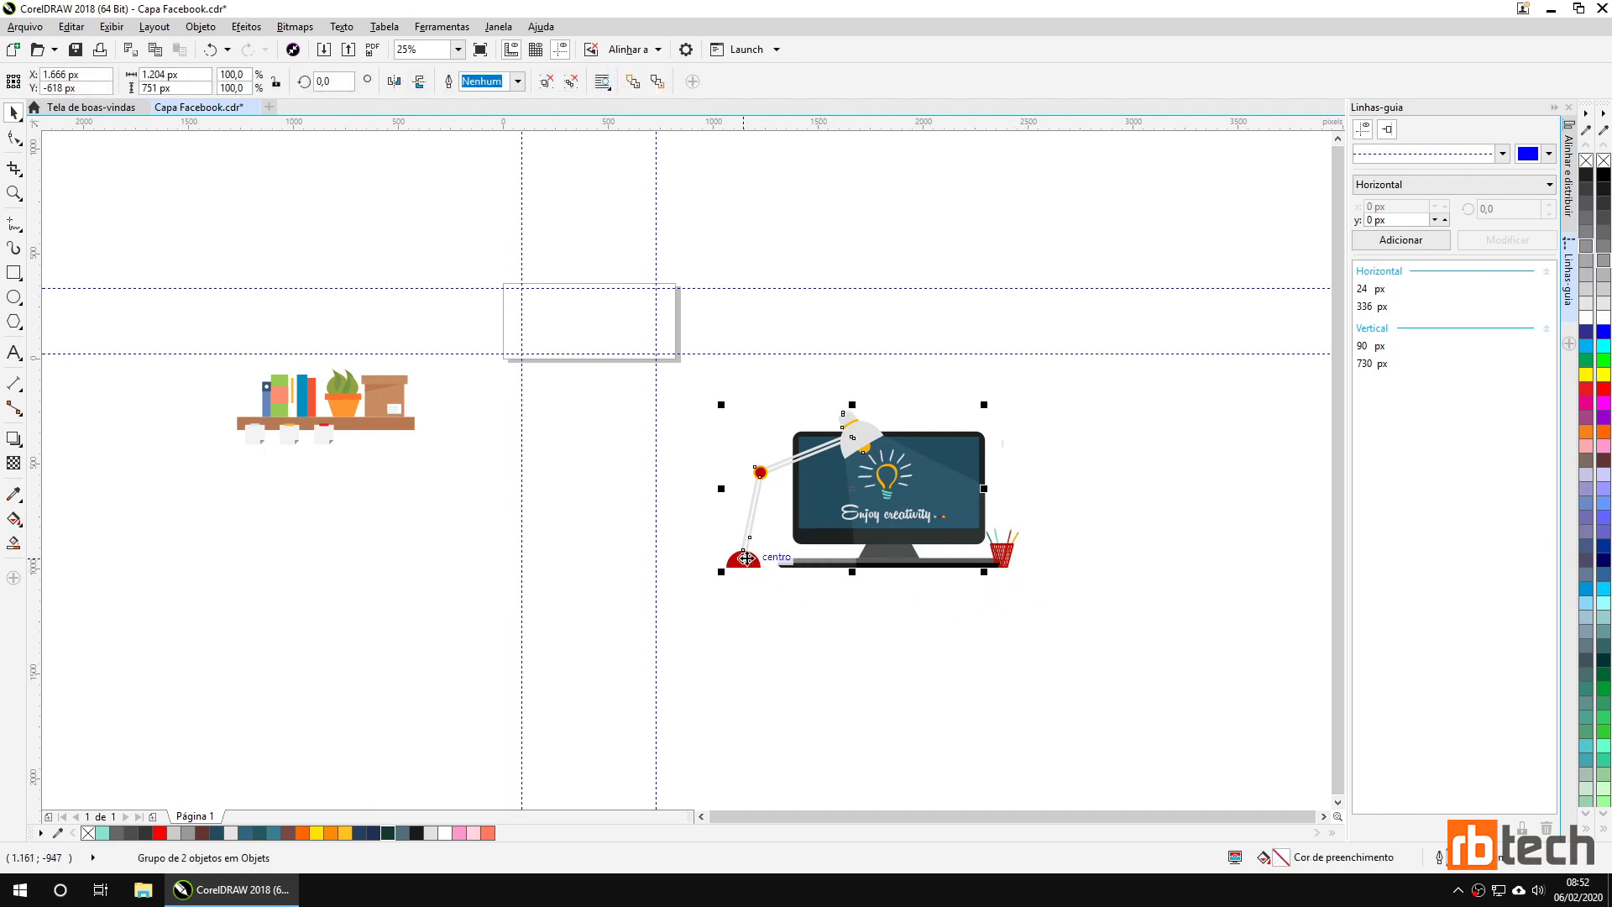
key("Delete")
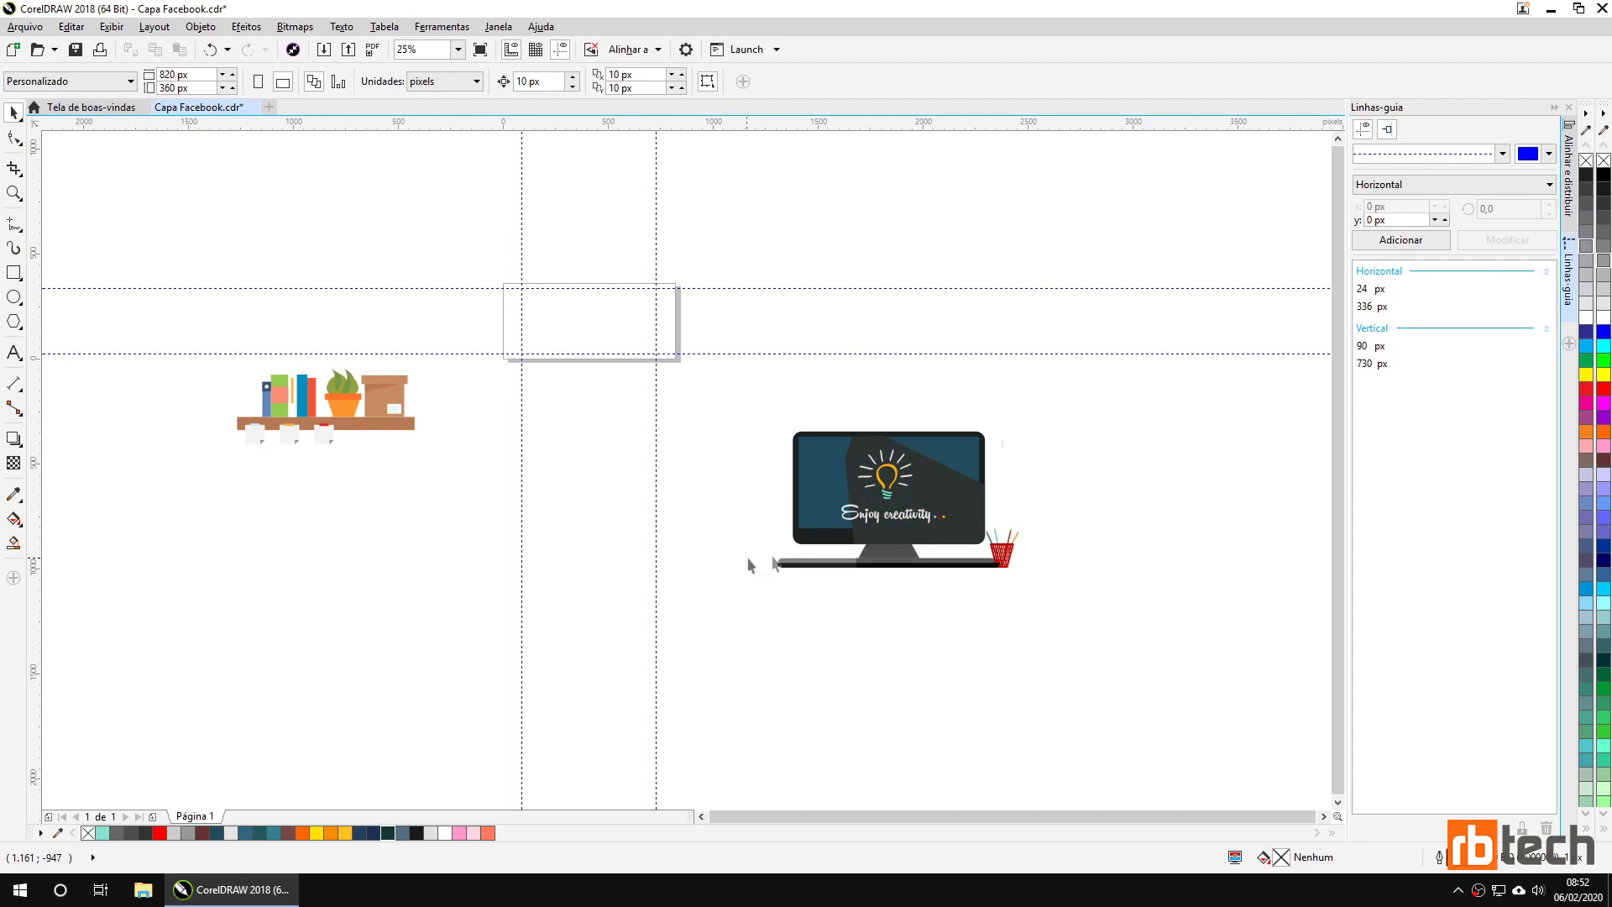
Remove the screen shadow, bulb and 'Enjoy creativity' text; move the red pencil cup toward the page.
left_click(893, 495)
key("Delete")
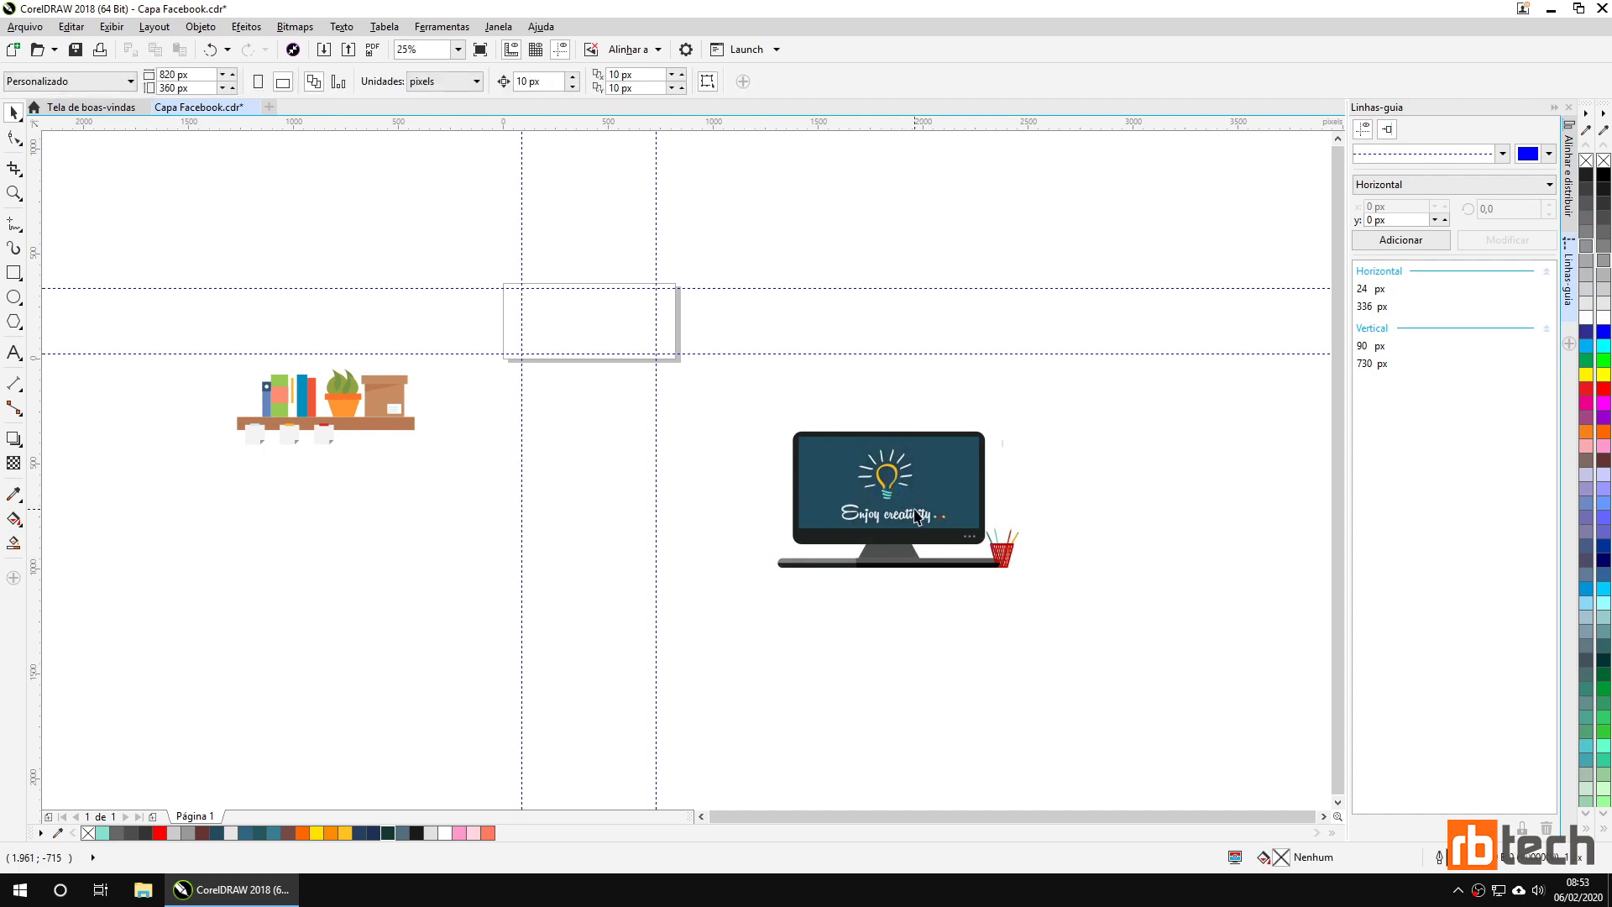
key("ctrl+z")
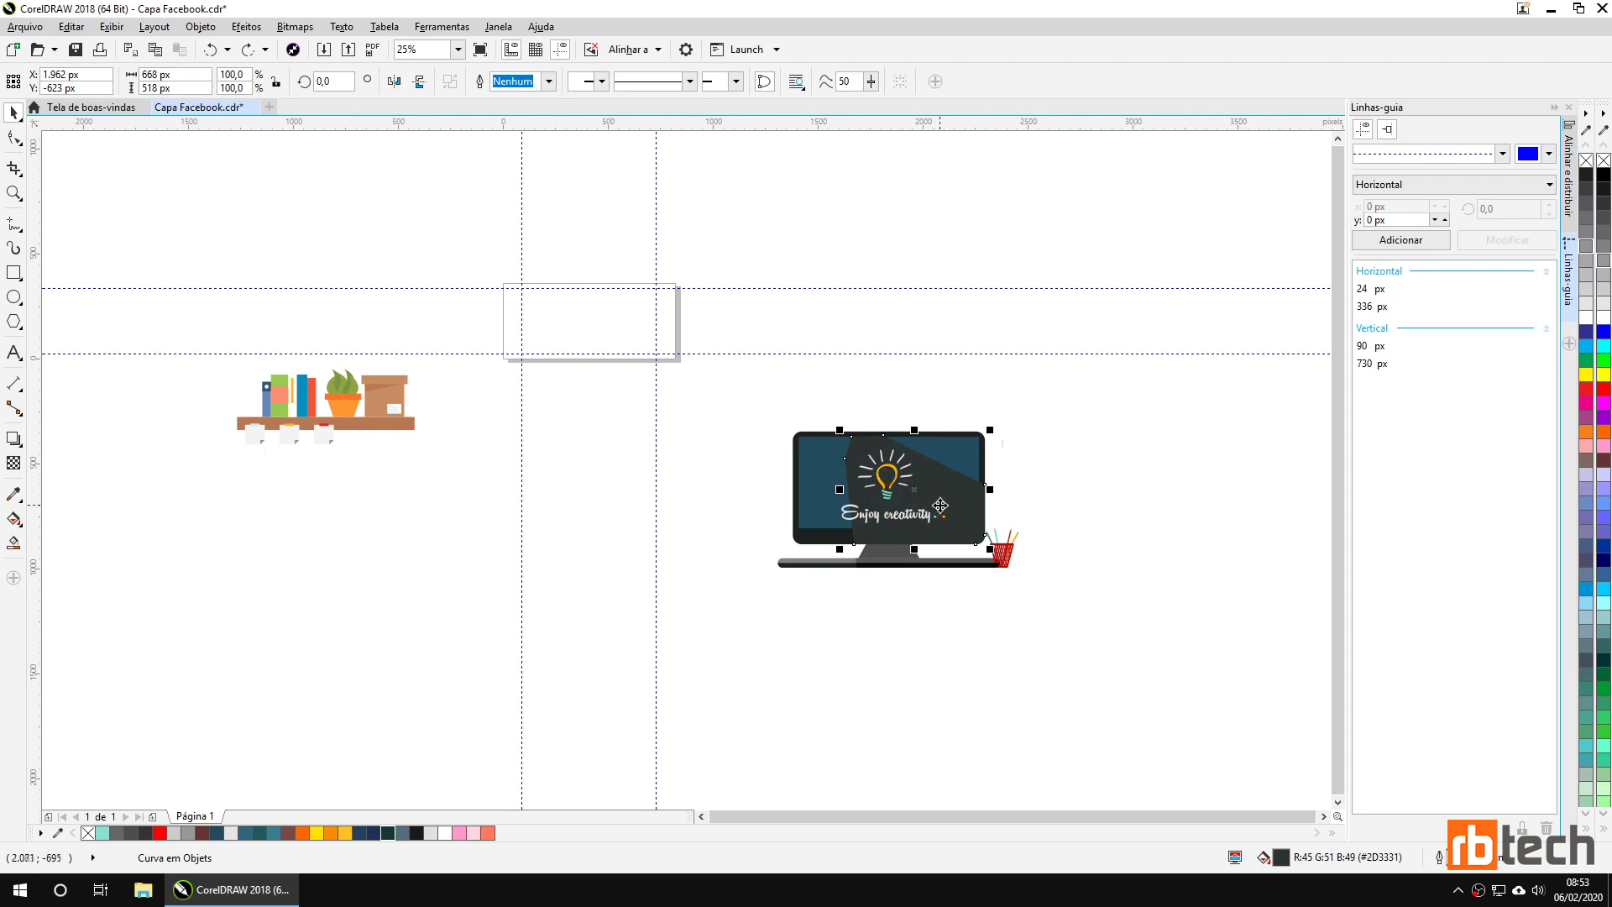
key("Delete")
left_click(902, 508)
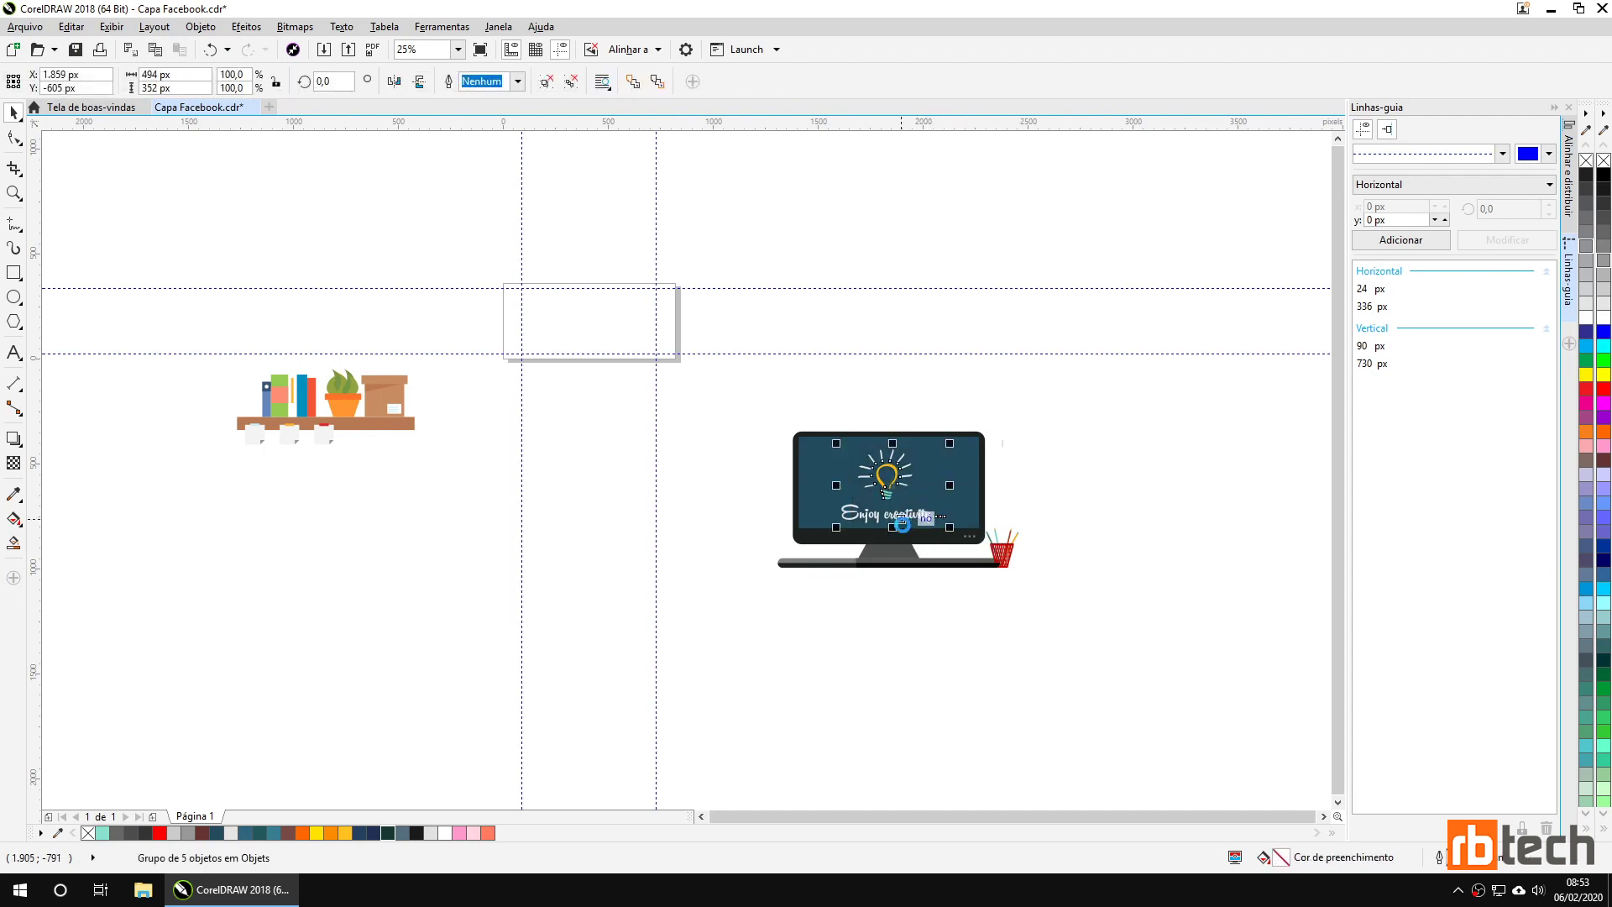
key("Delete")
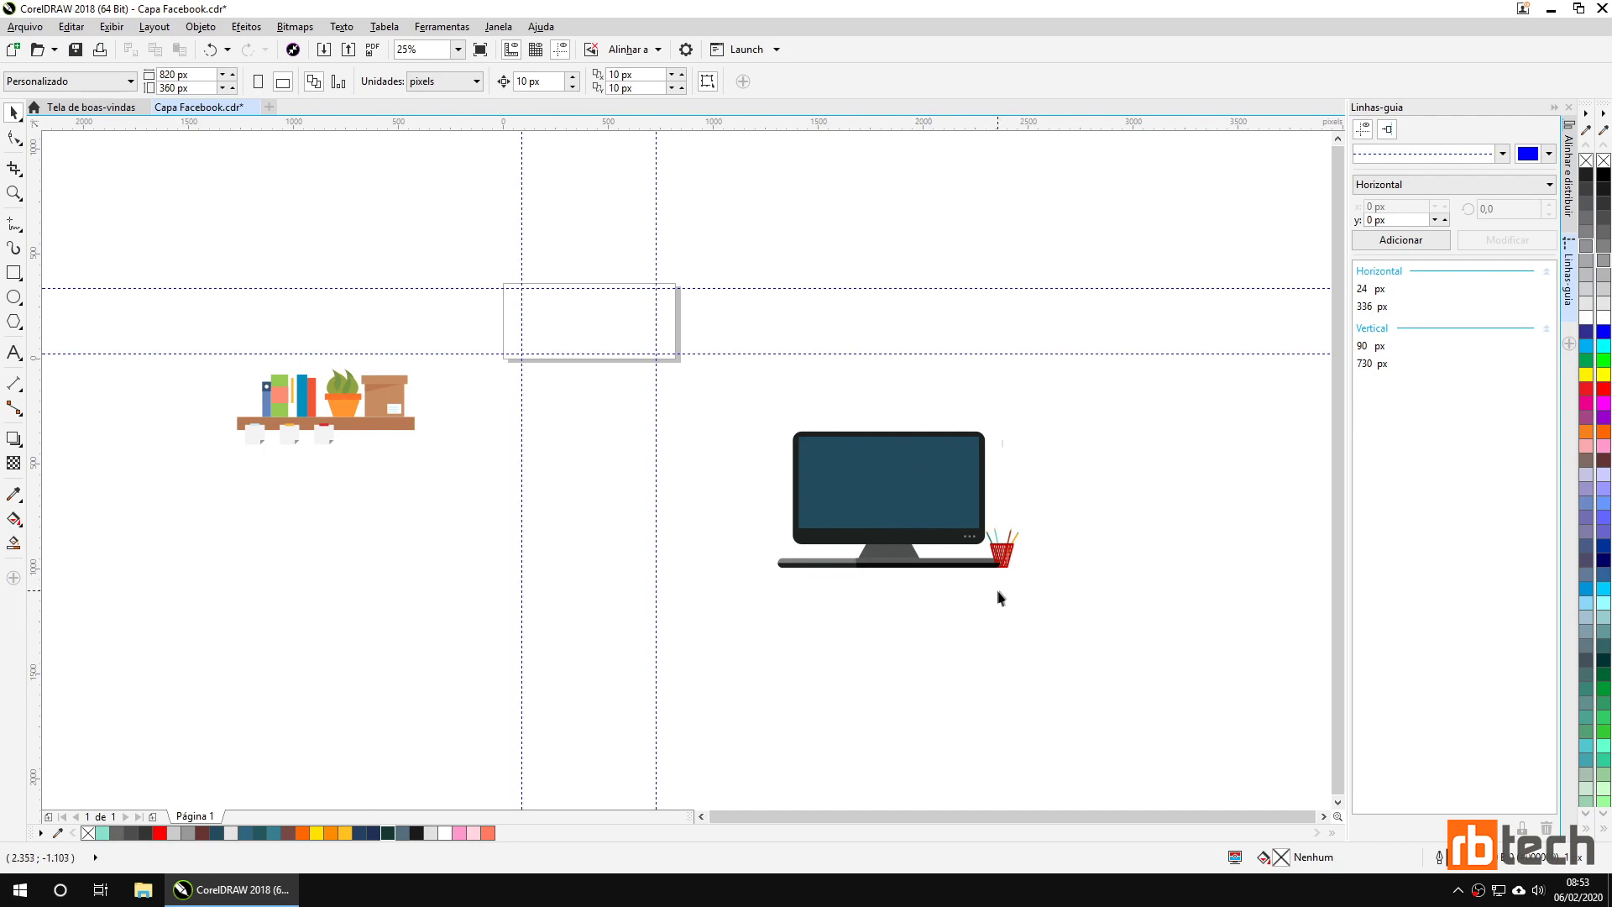
left_click(999, 554)
left_click_drag(997, 554, 588, 414)
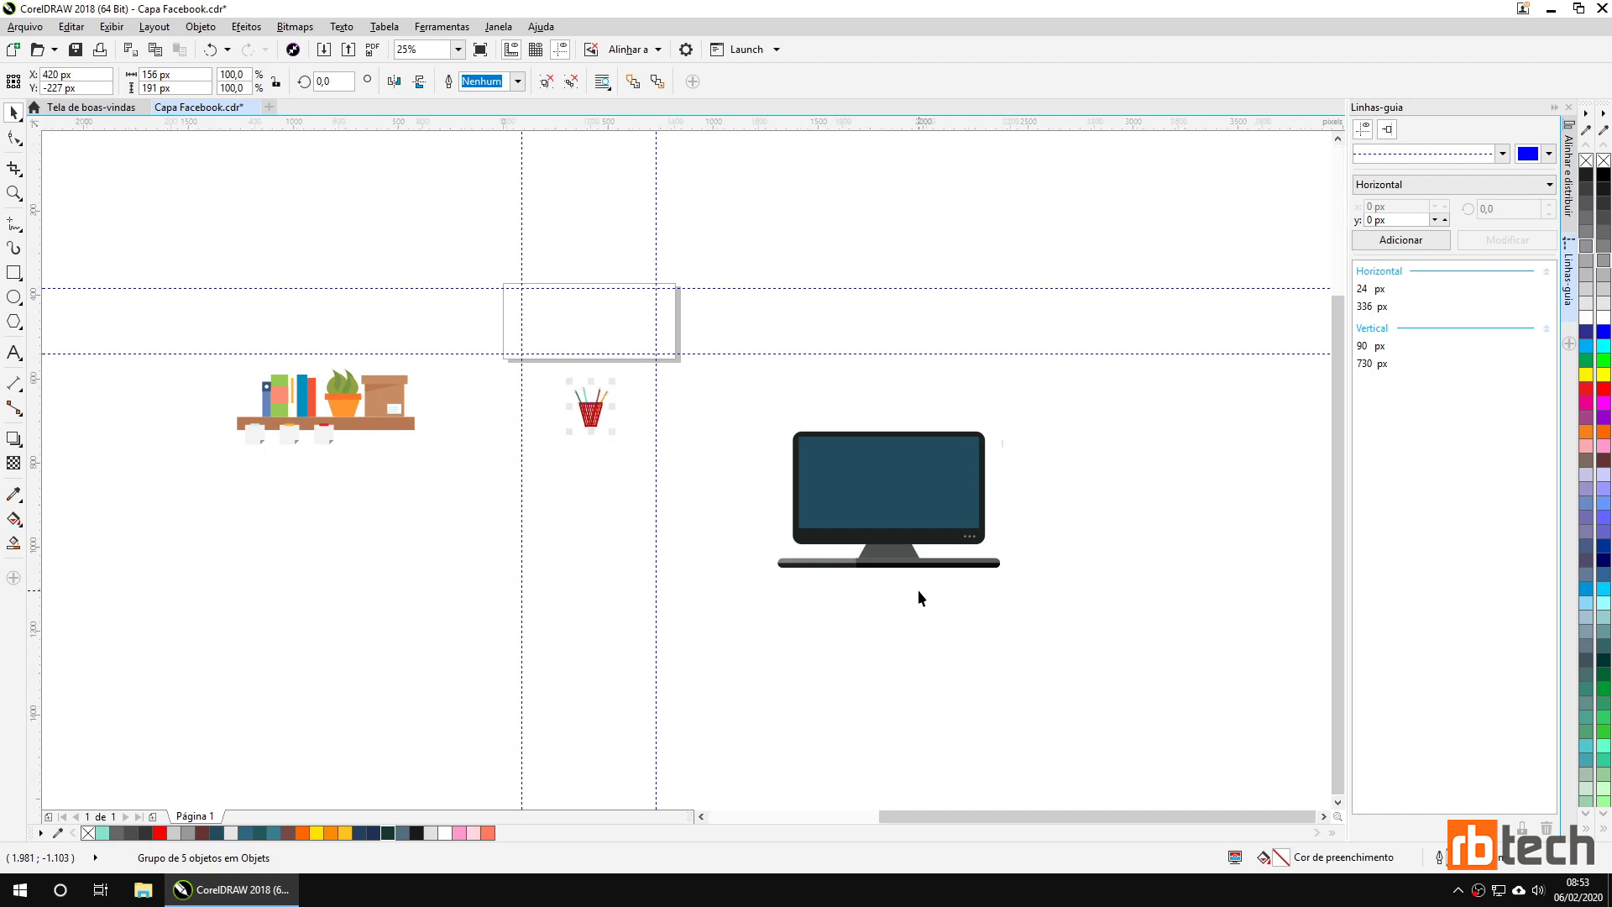
Ungroup the monitor group into separate screen, stand and base objects.
scroll(919, 589, "up", 1)
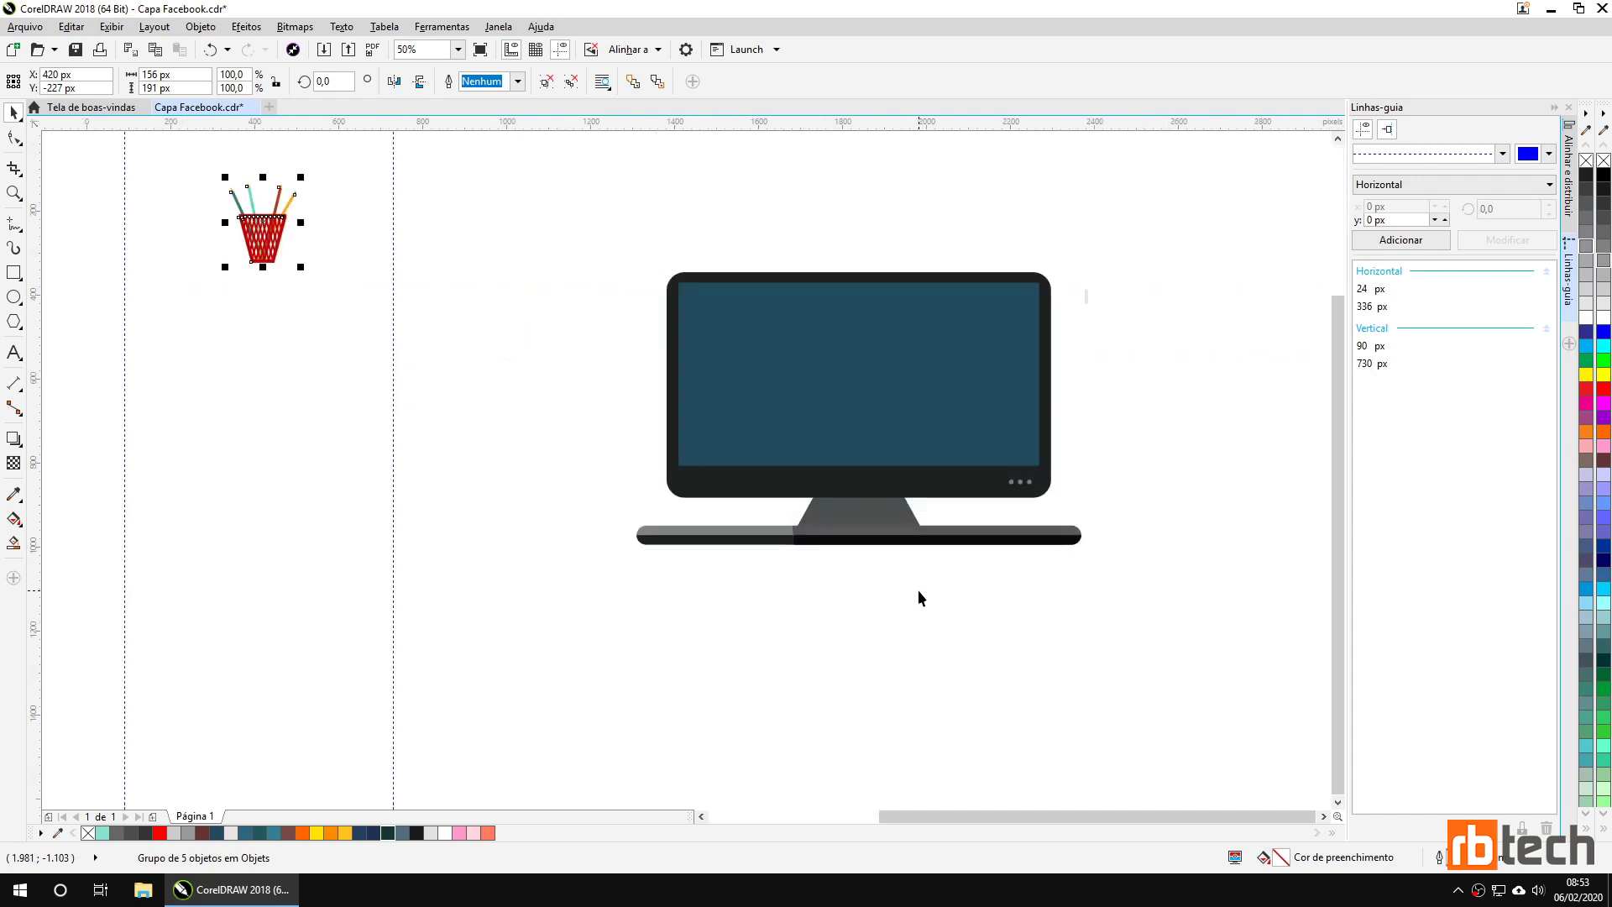
left_click(856, 540)
left_click(779, 573)
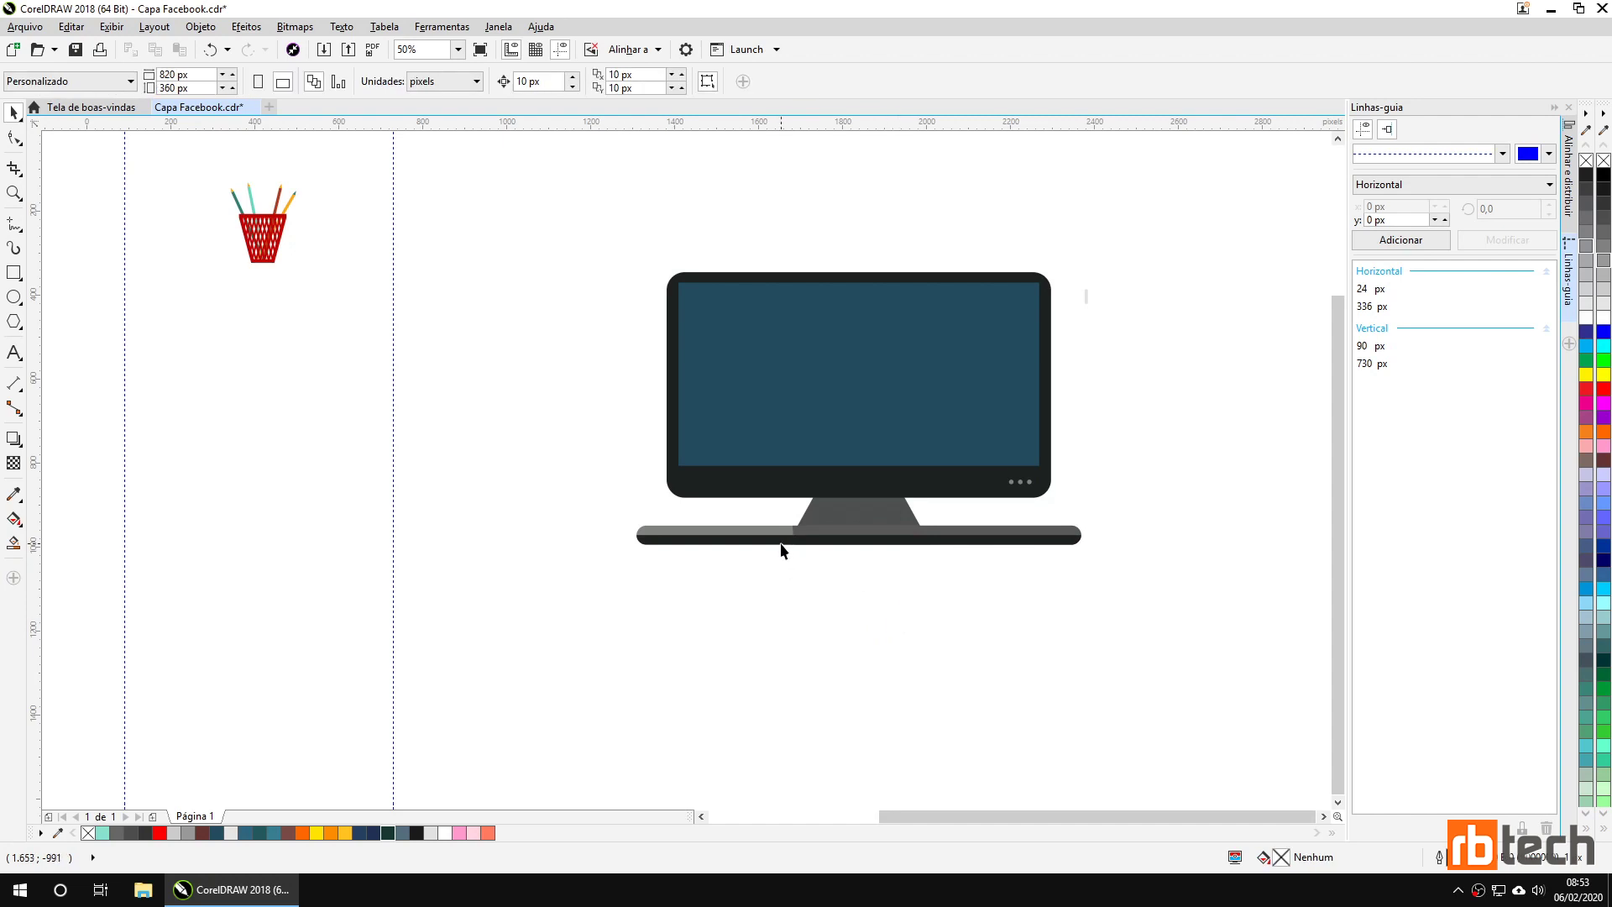
left_click(832, 538)
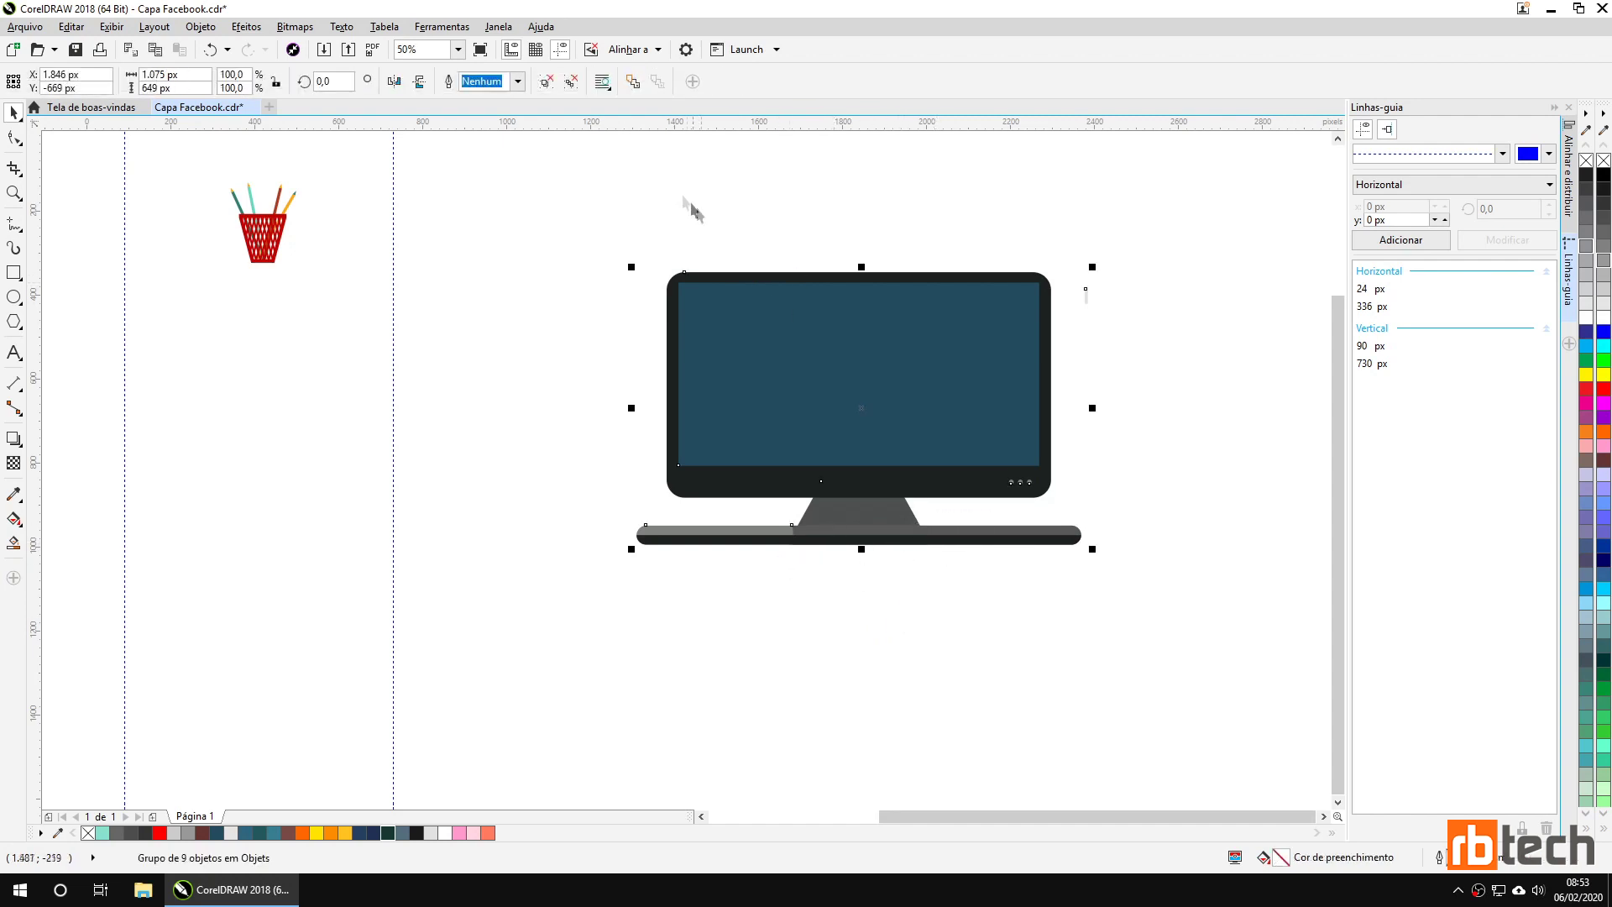
left_click(550, 81)
left_click(813, 564)
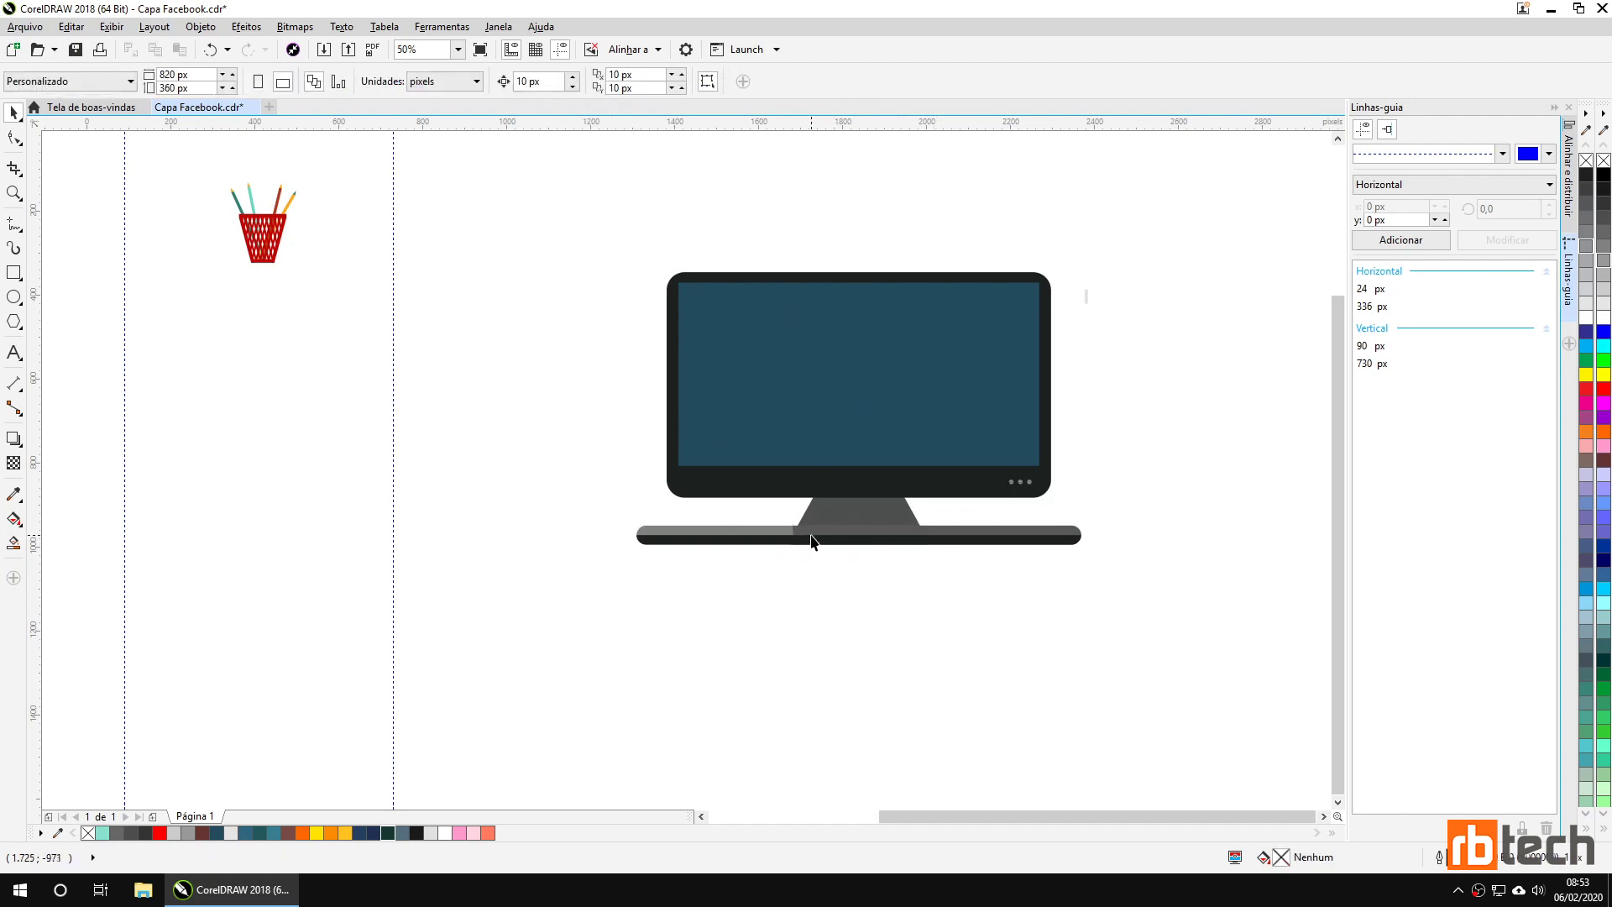
left_click(811, 538)
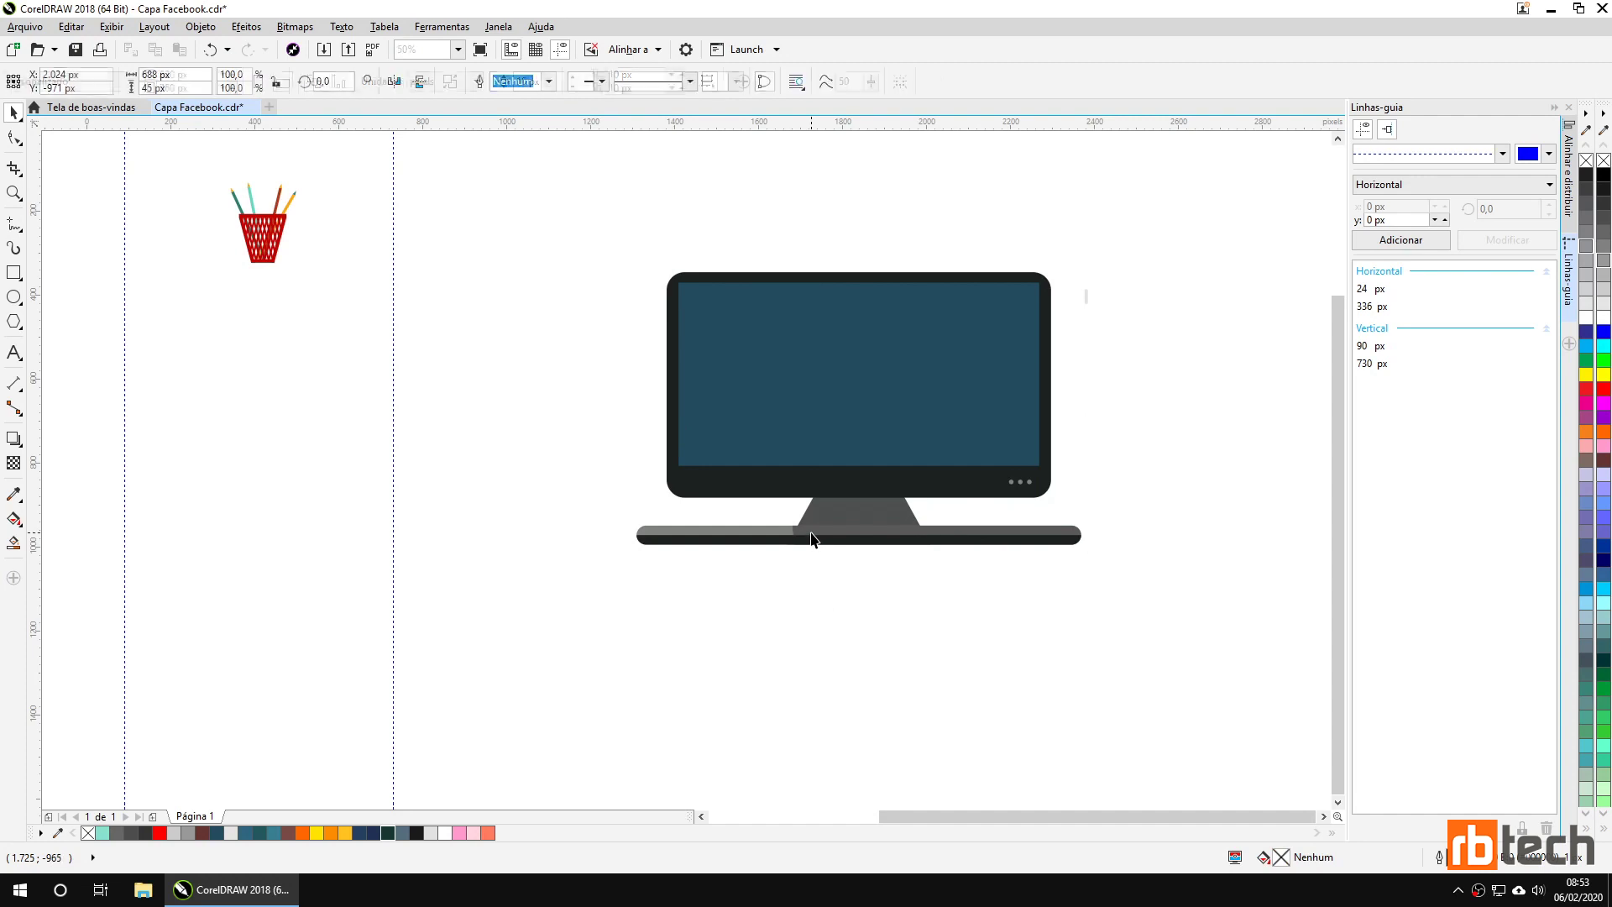
left_click(905, 663)
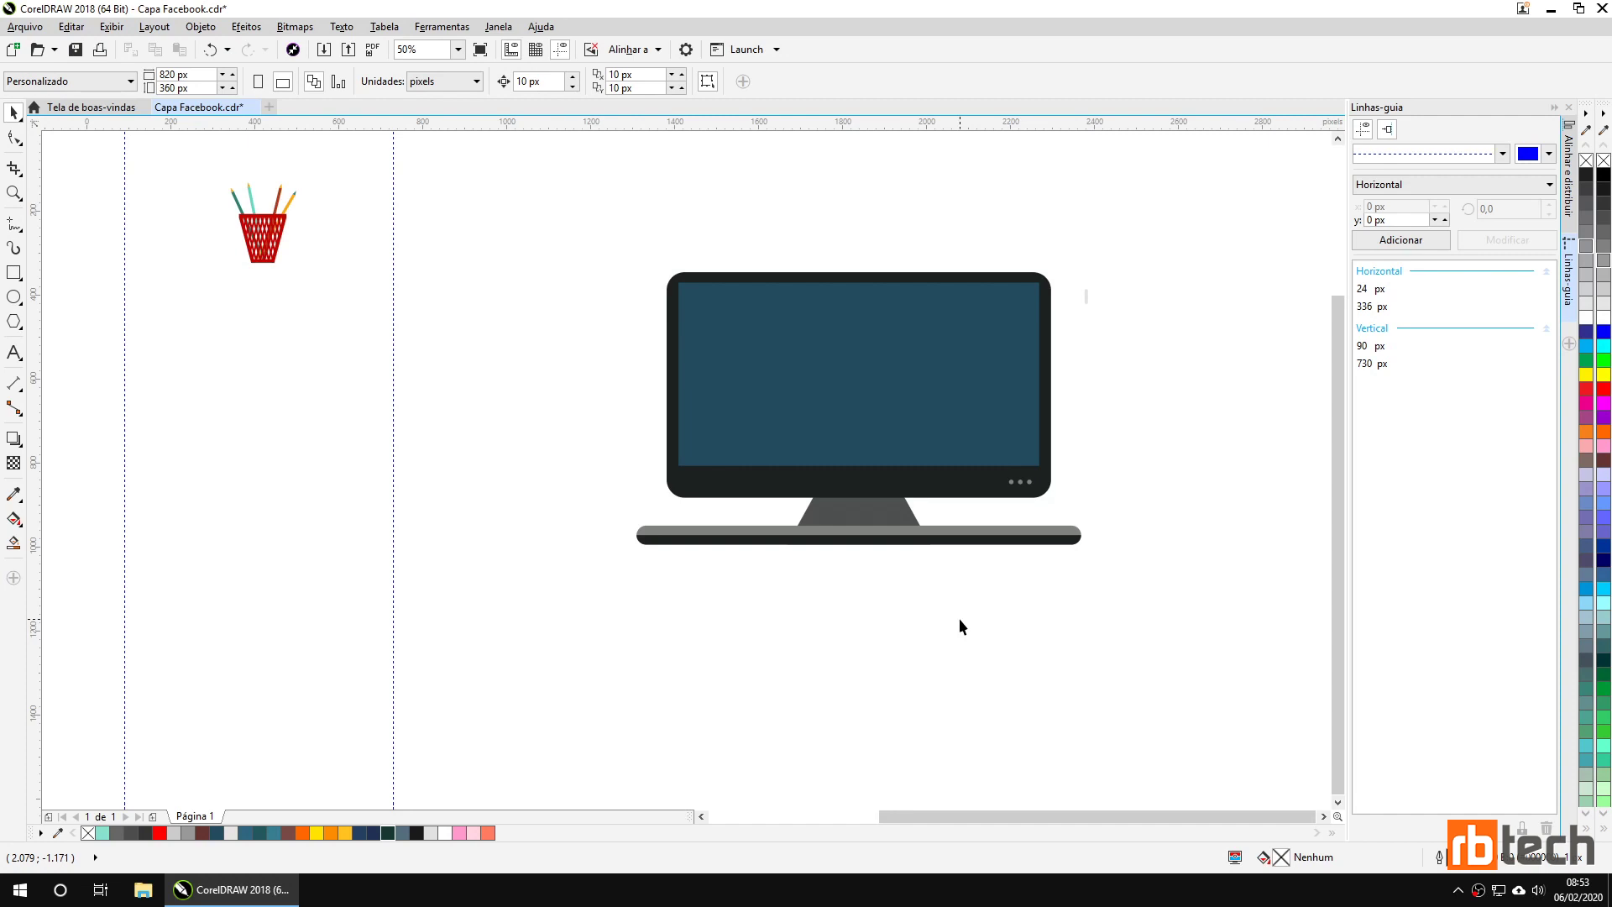
Move all monitor parts up between the page's horizontal guidelines.
scroll(959, 618, "down", 2)
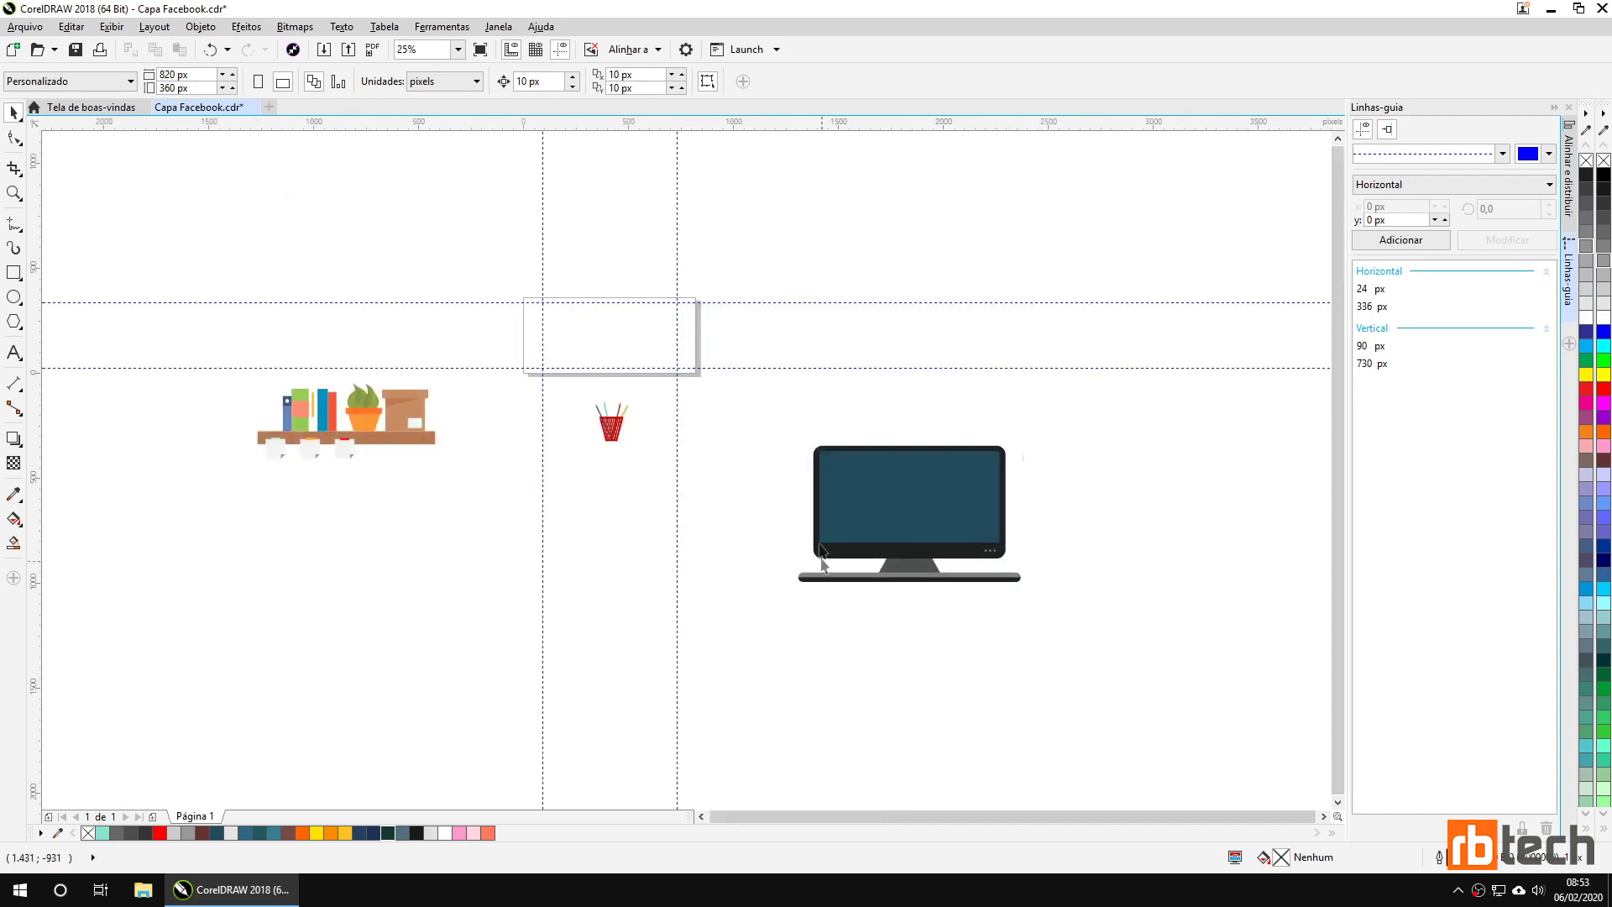
left_click_drag(769, 390, 1101, 674)
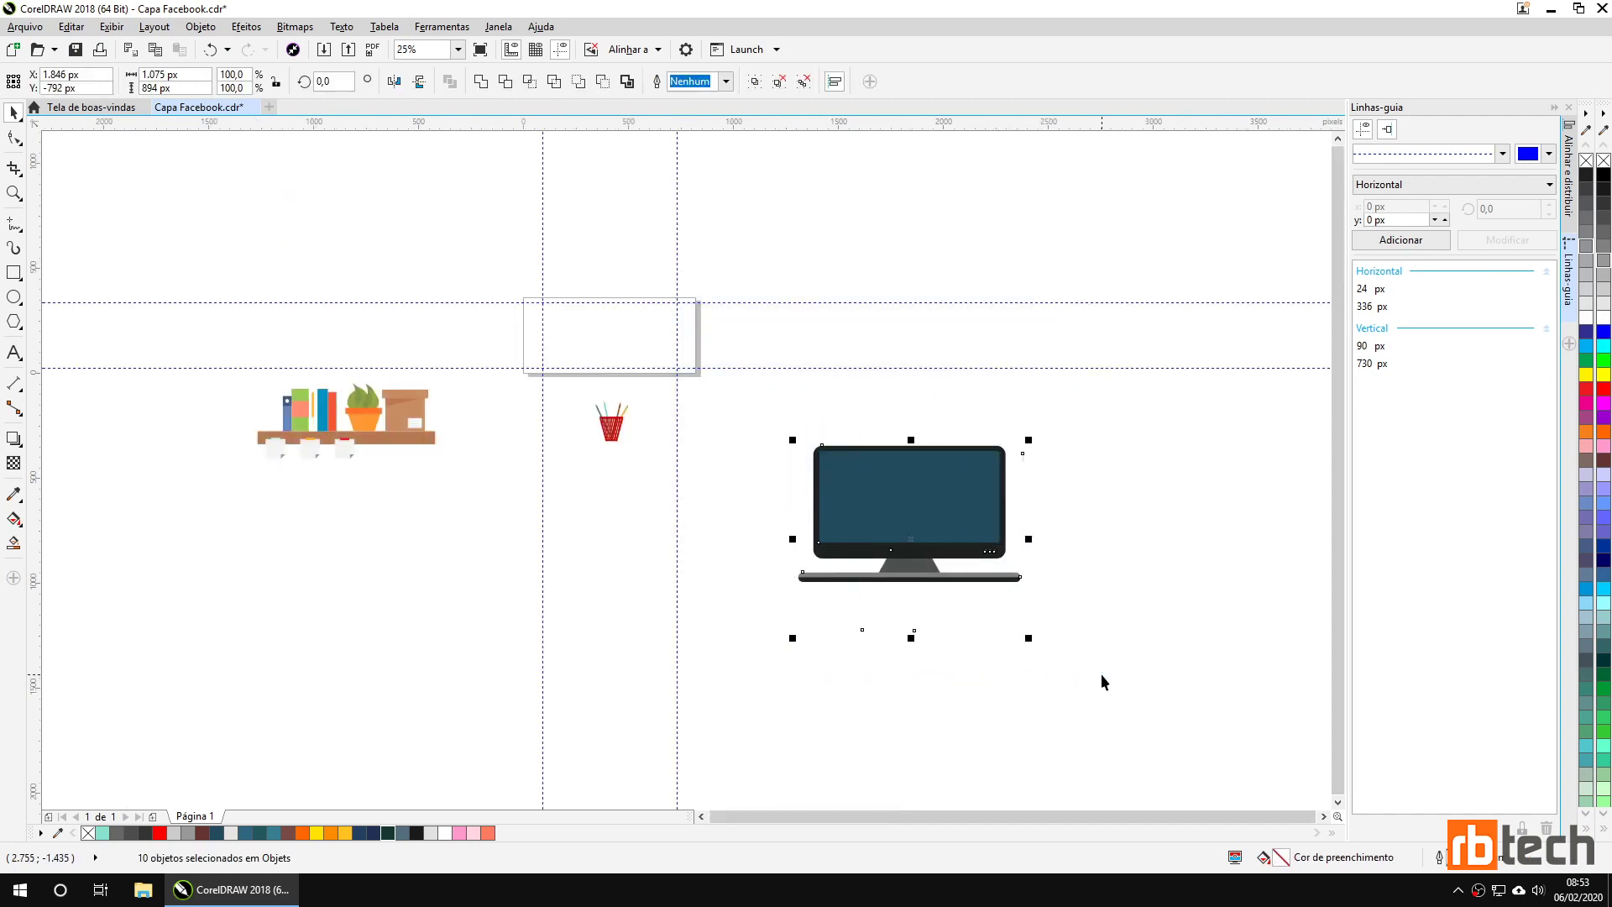
left_click_drag(881, 517, 848, 369)
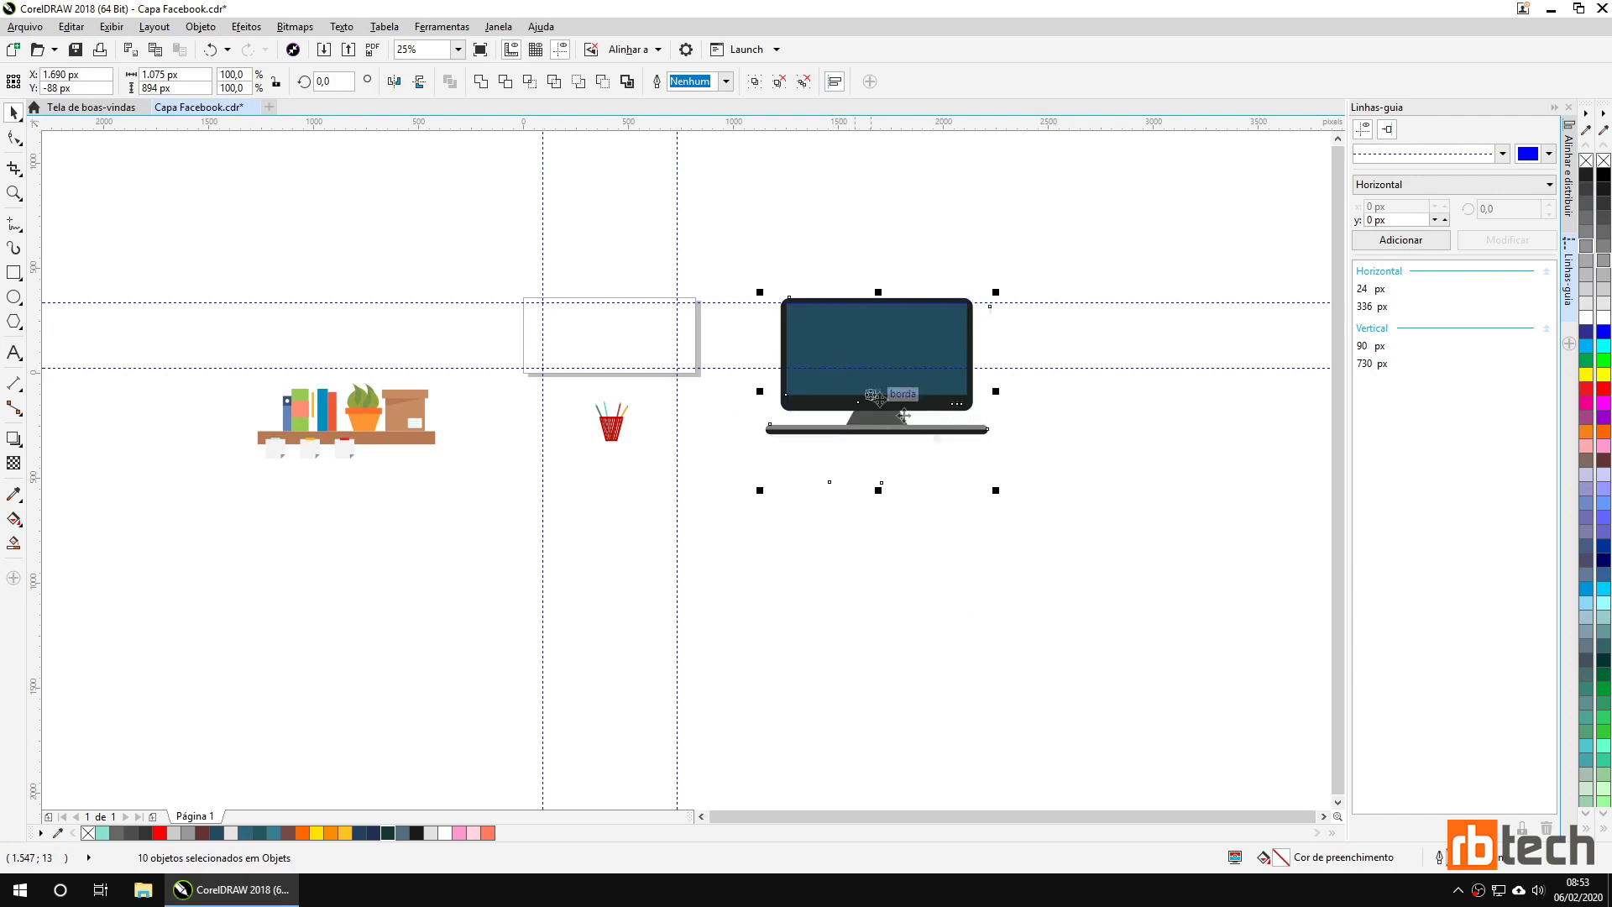
scroll(1039, 360, "up", 2)
left_click(984, 320)
left_click(945, 270)
left_click(1008, 346)
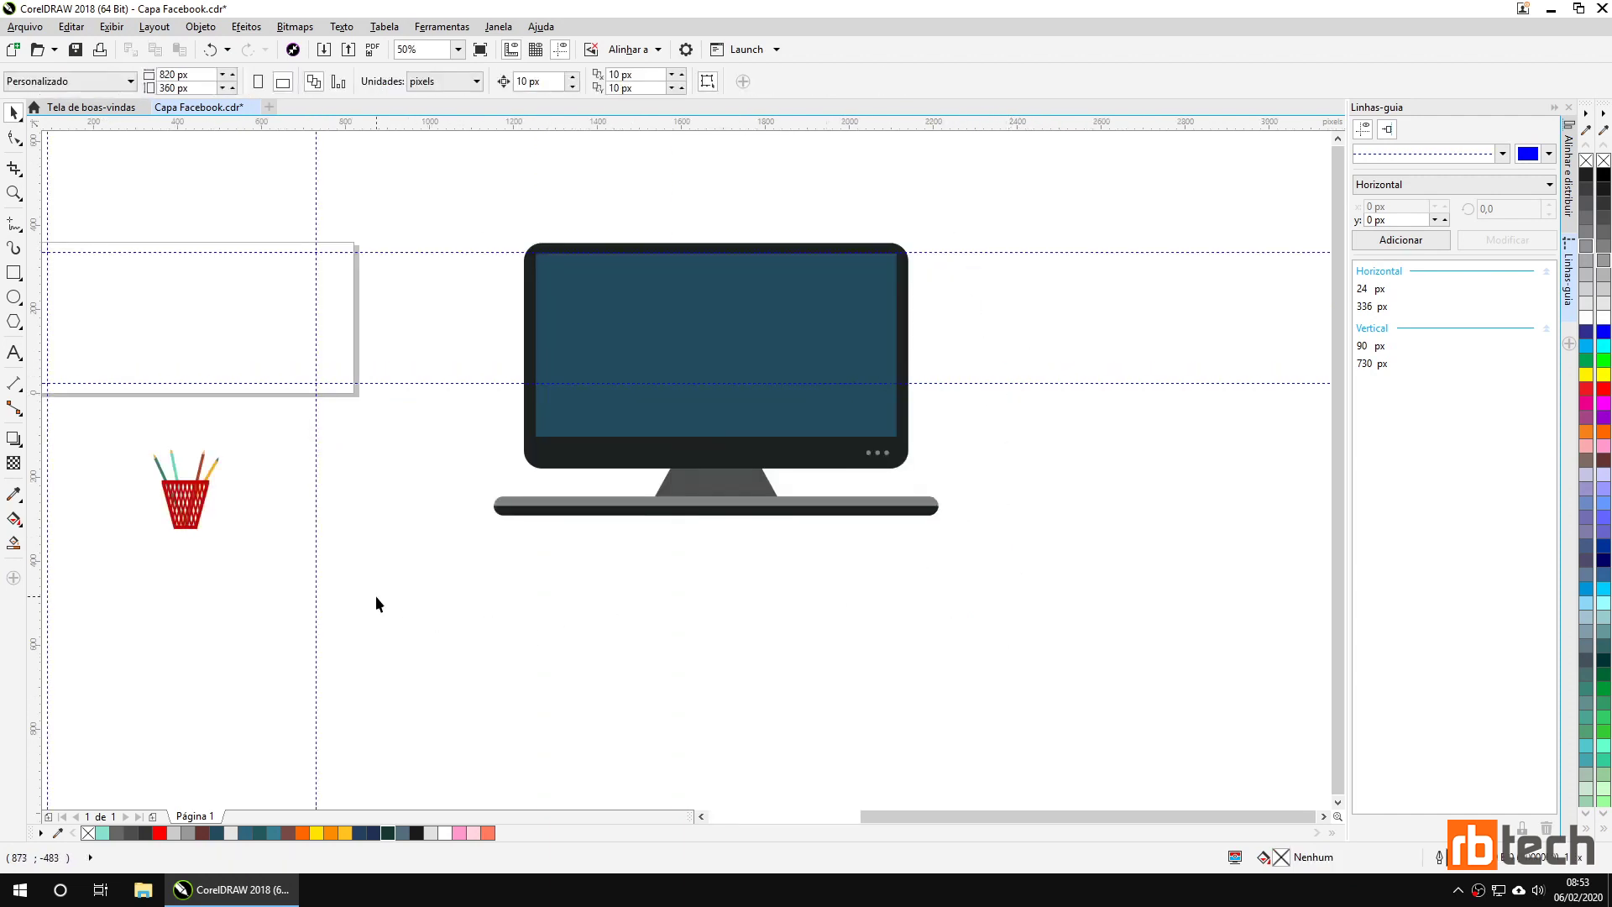
scroll(375, 597, "down", 2)
Shift the red pencil cup right and down below the page's right edge.
left_click(286, 555)
left_click_drag(285, 554, 418, 596)
mouse_move(311, 591)
left_mouse_down()
mouse_move(684, 566)
mouse_move(641, 569)
left_mouse_up()
scroll(639, 569, "up", 2)
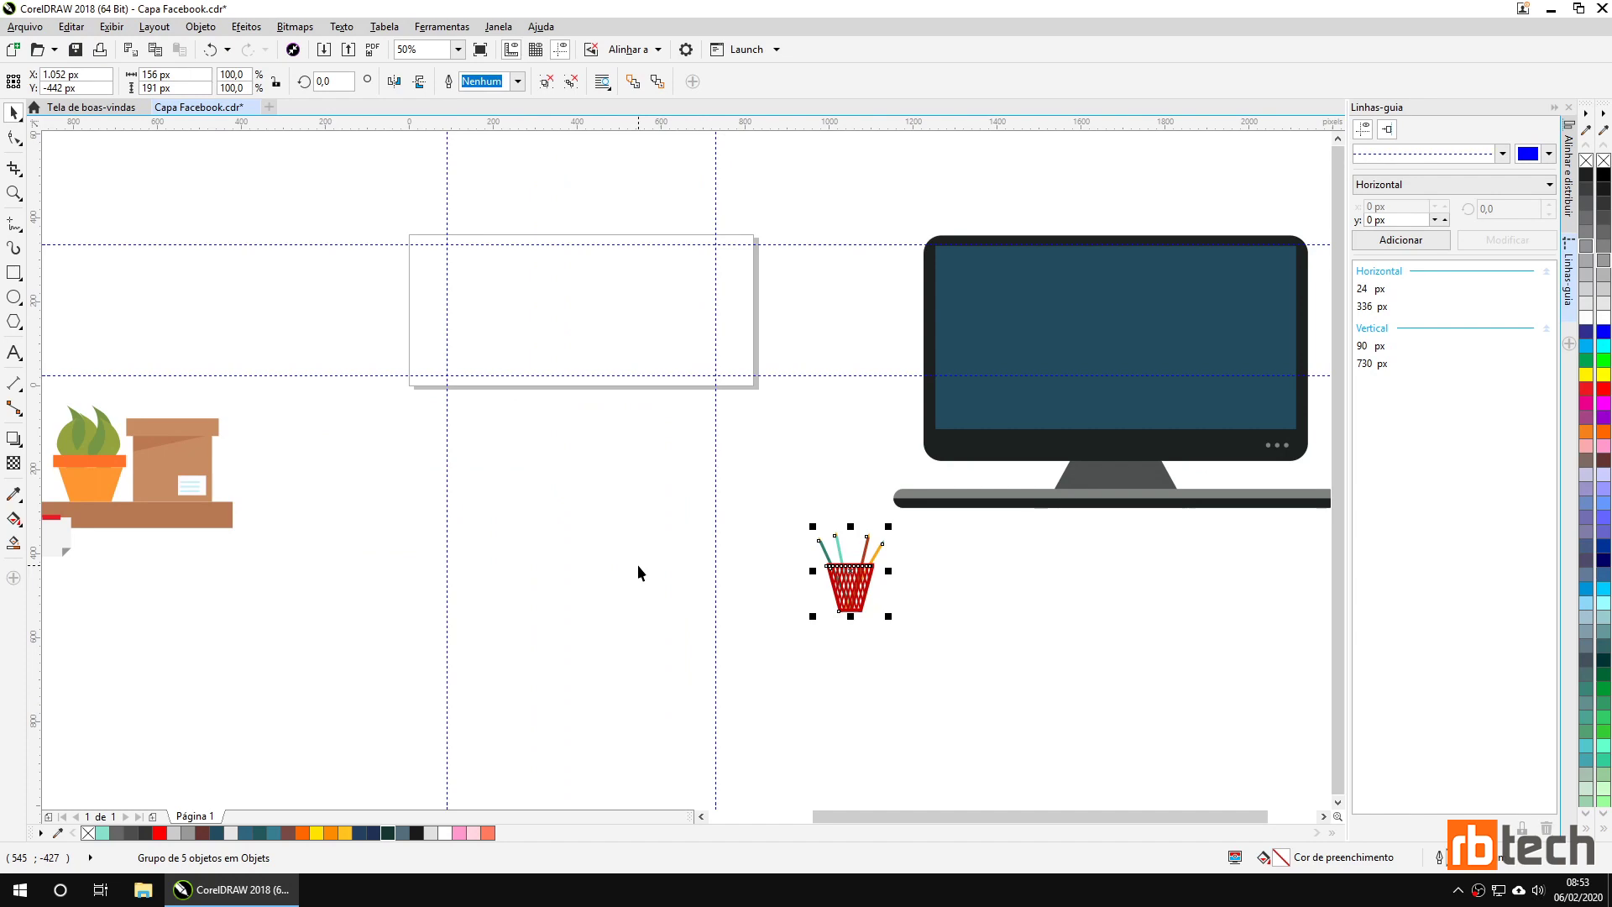
left_click_drag(580, 509, 612, 638)
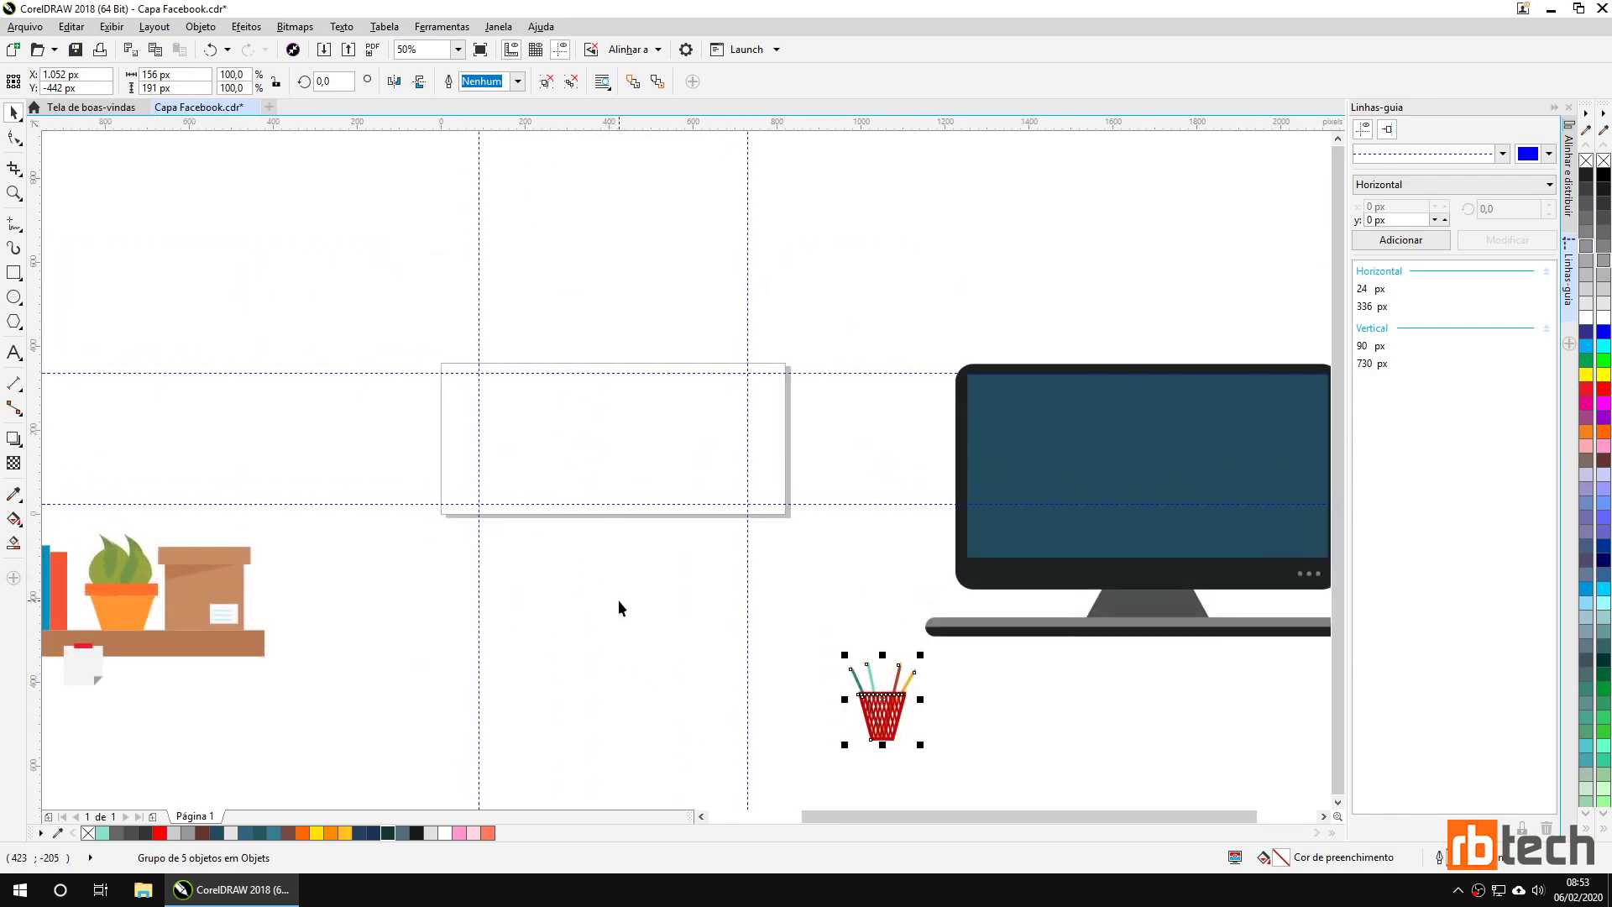
left_click(554, 453)
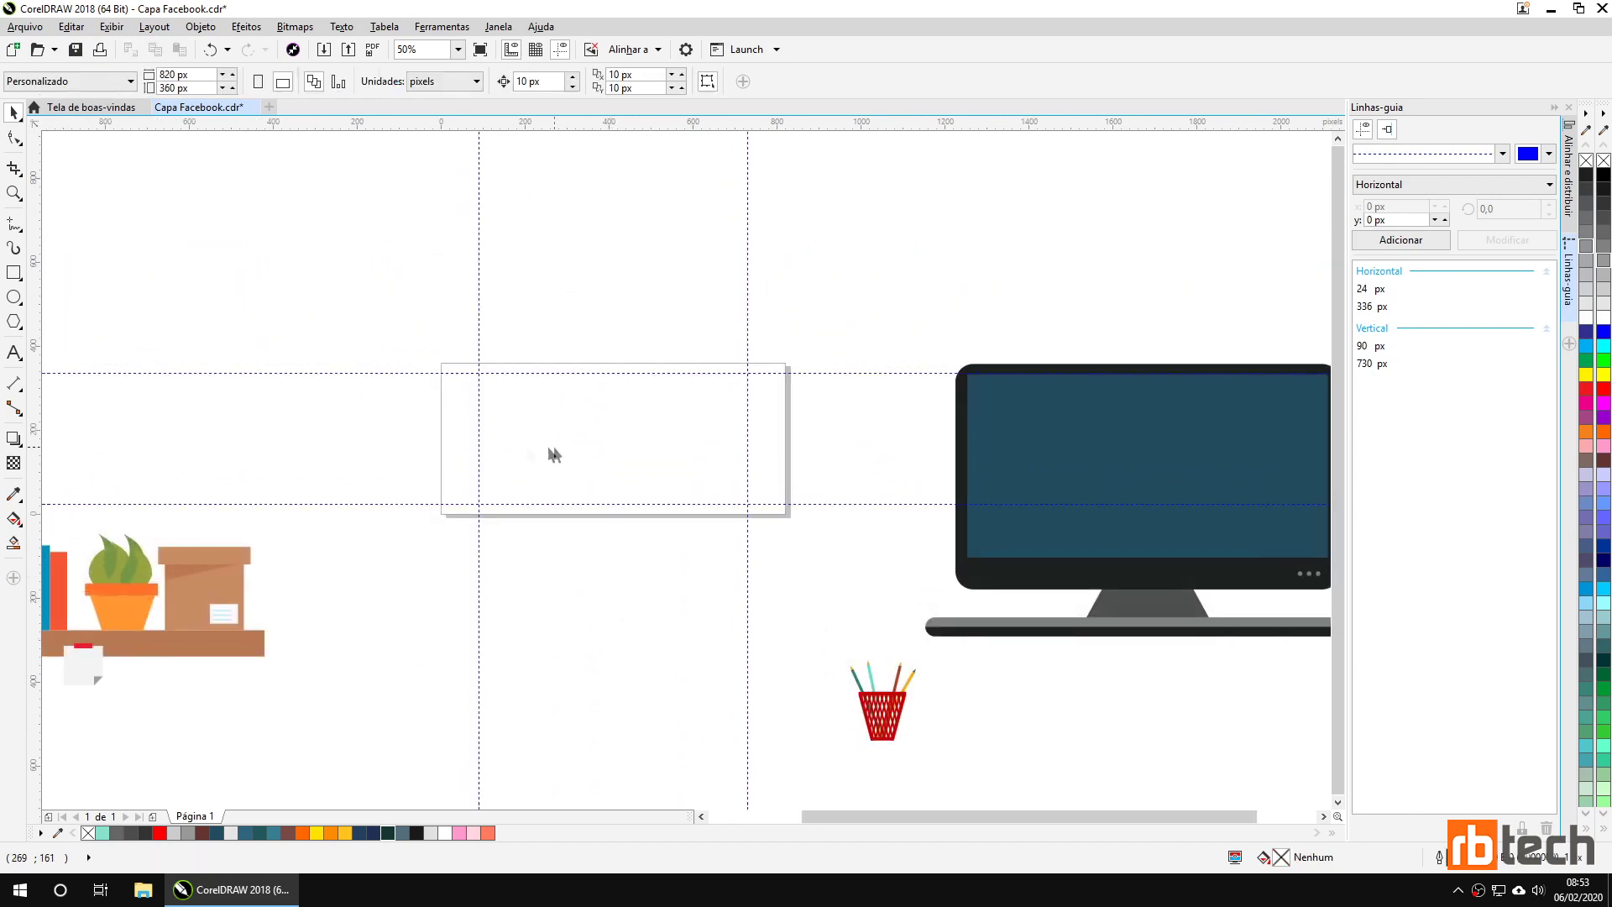
Create an 820 × 360 px page-sized rectangle with no outline.
double_click(14, 273)
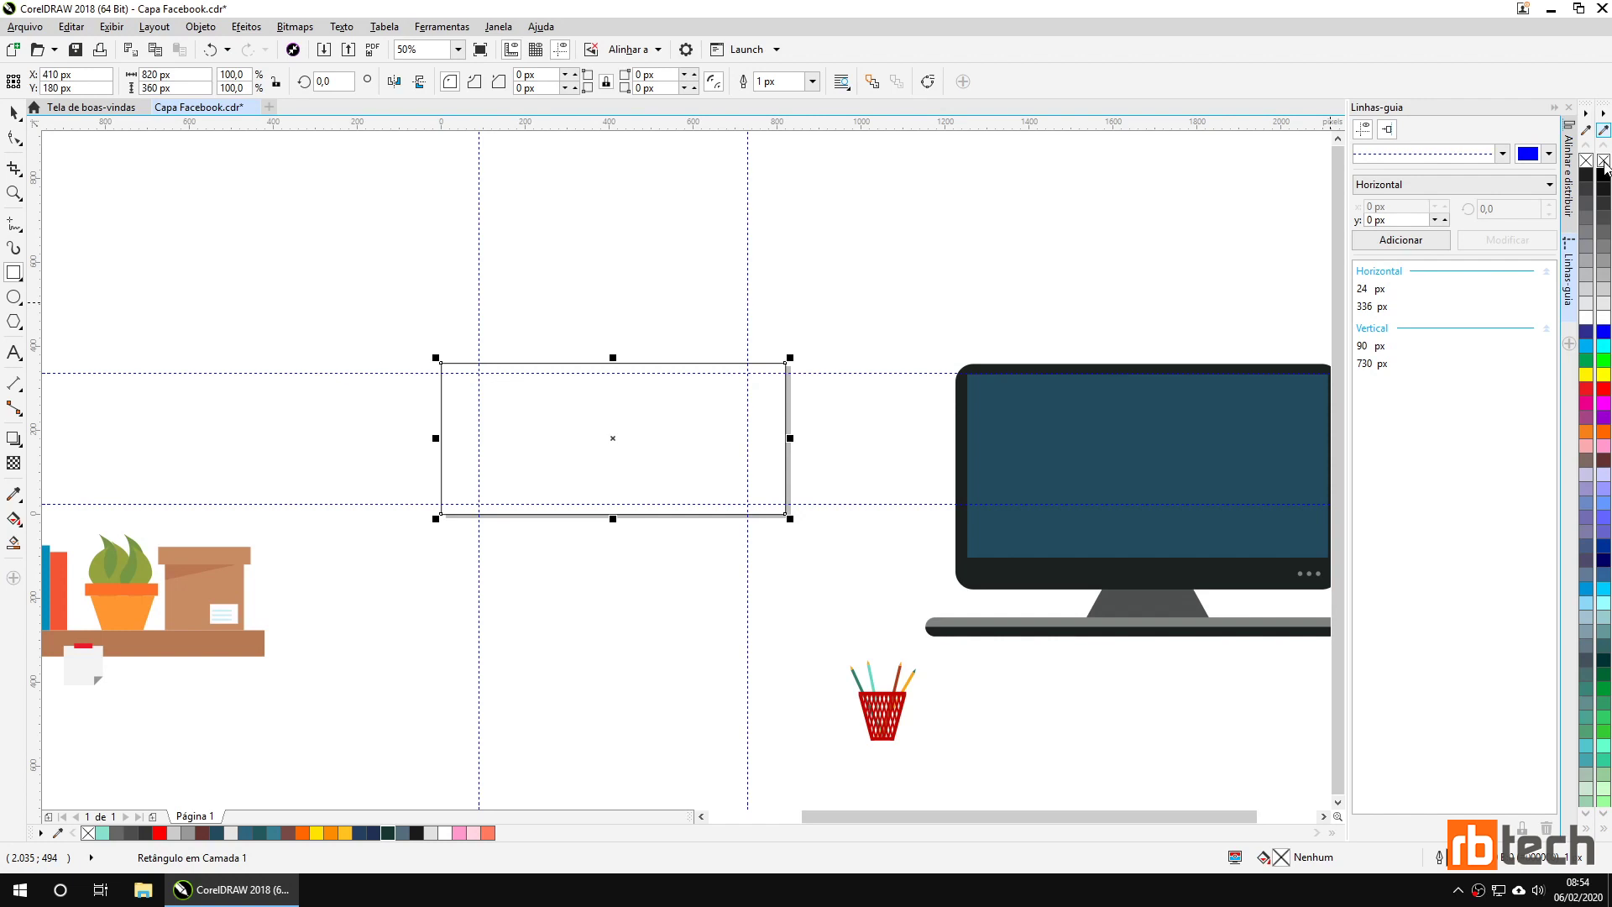
right_click(1604, 161)
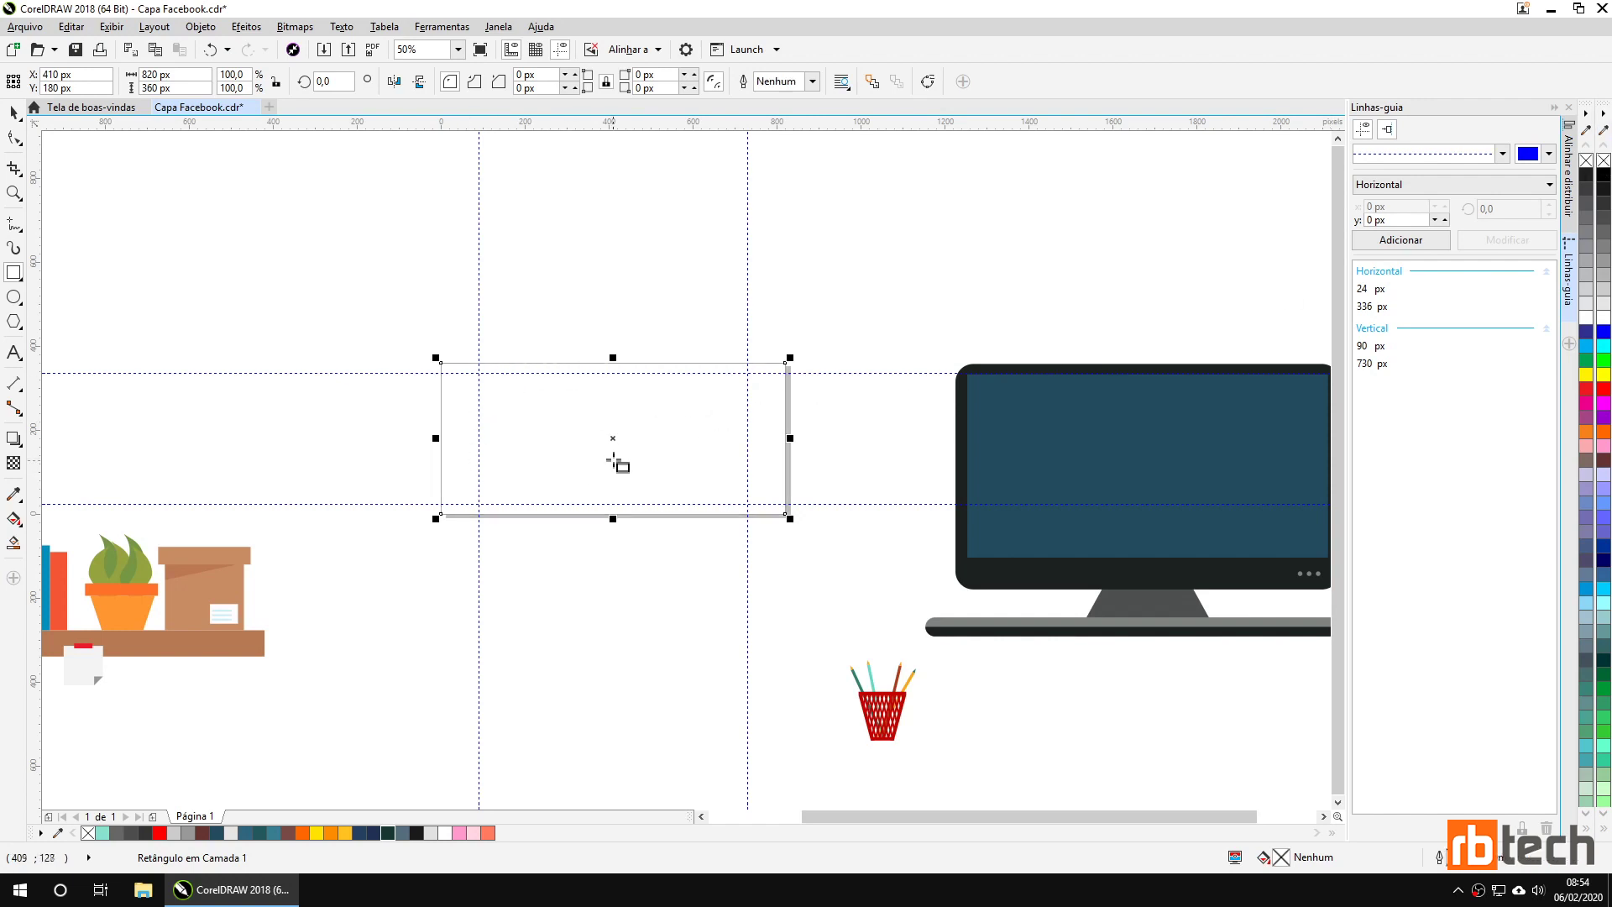
Fill the page rectangle with light teal #88E1CF.
scroll(615, 461, "up", 2)
left_click_drag(414, 652, 508, 690)
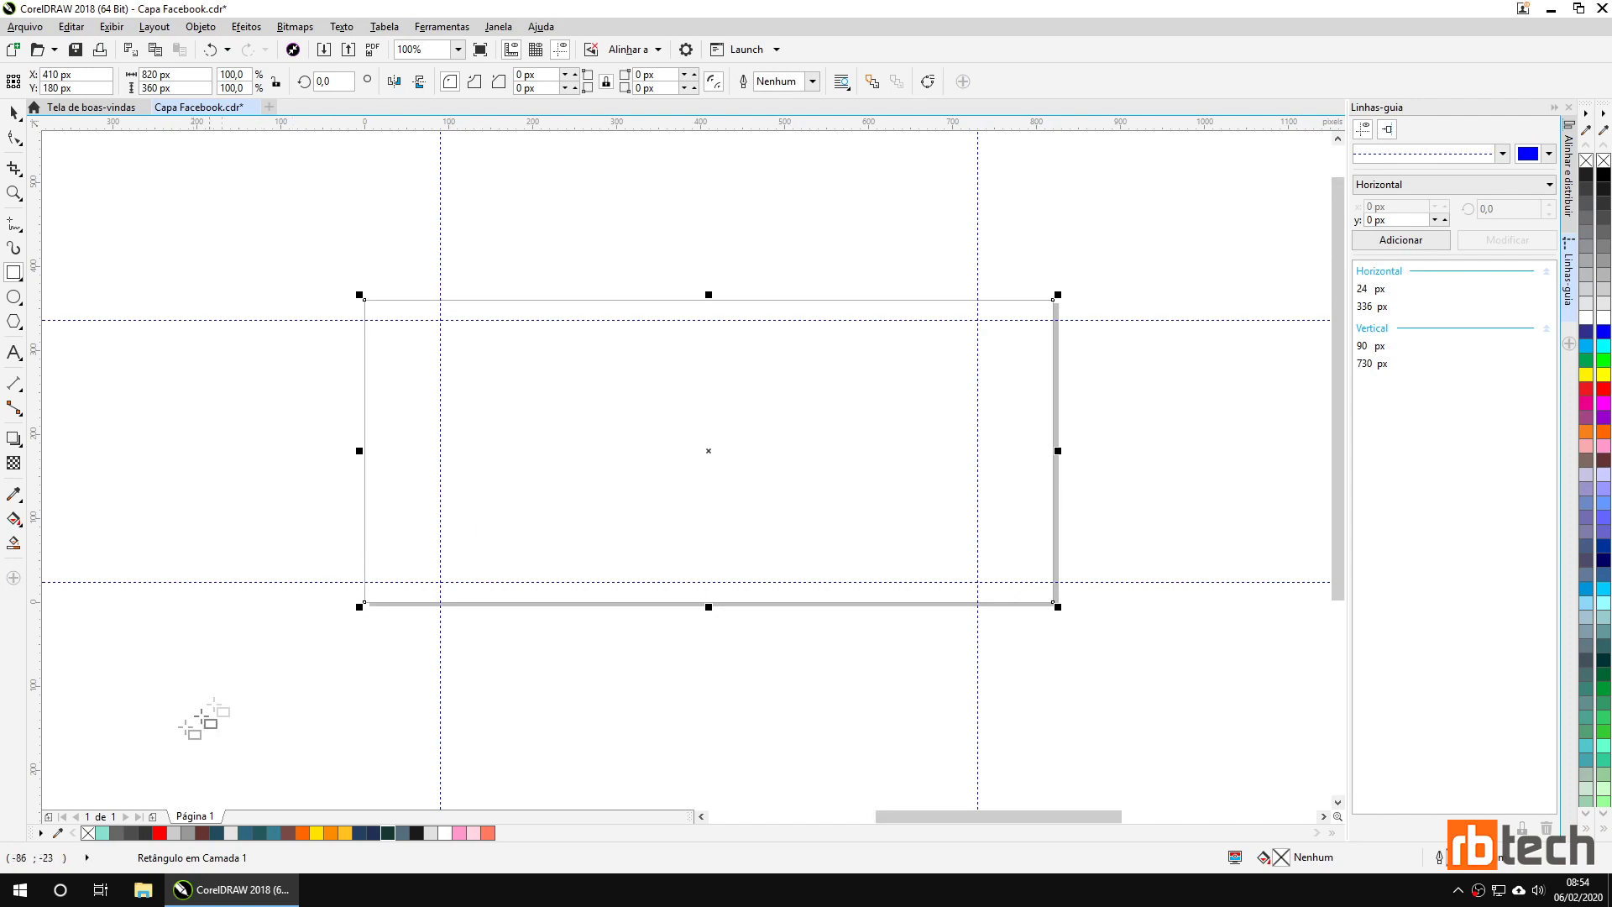
left_click(102, 833)
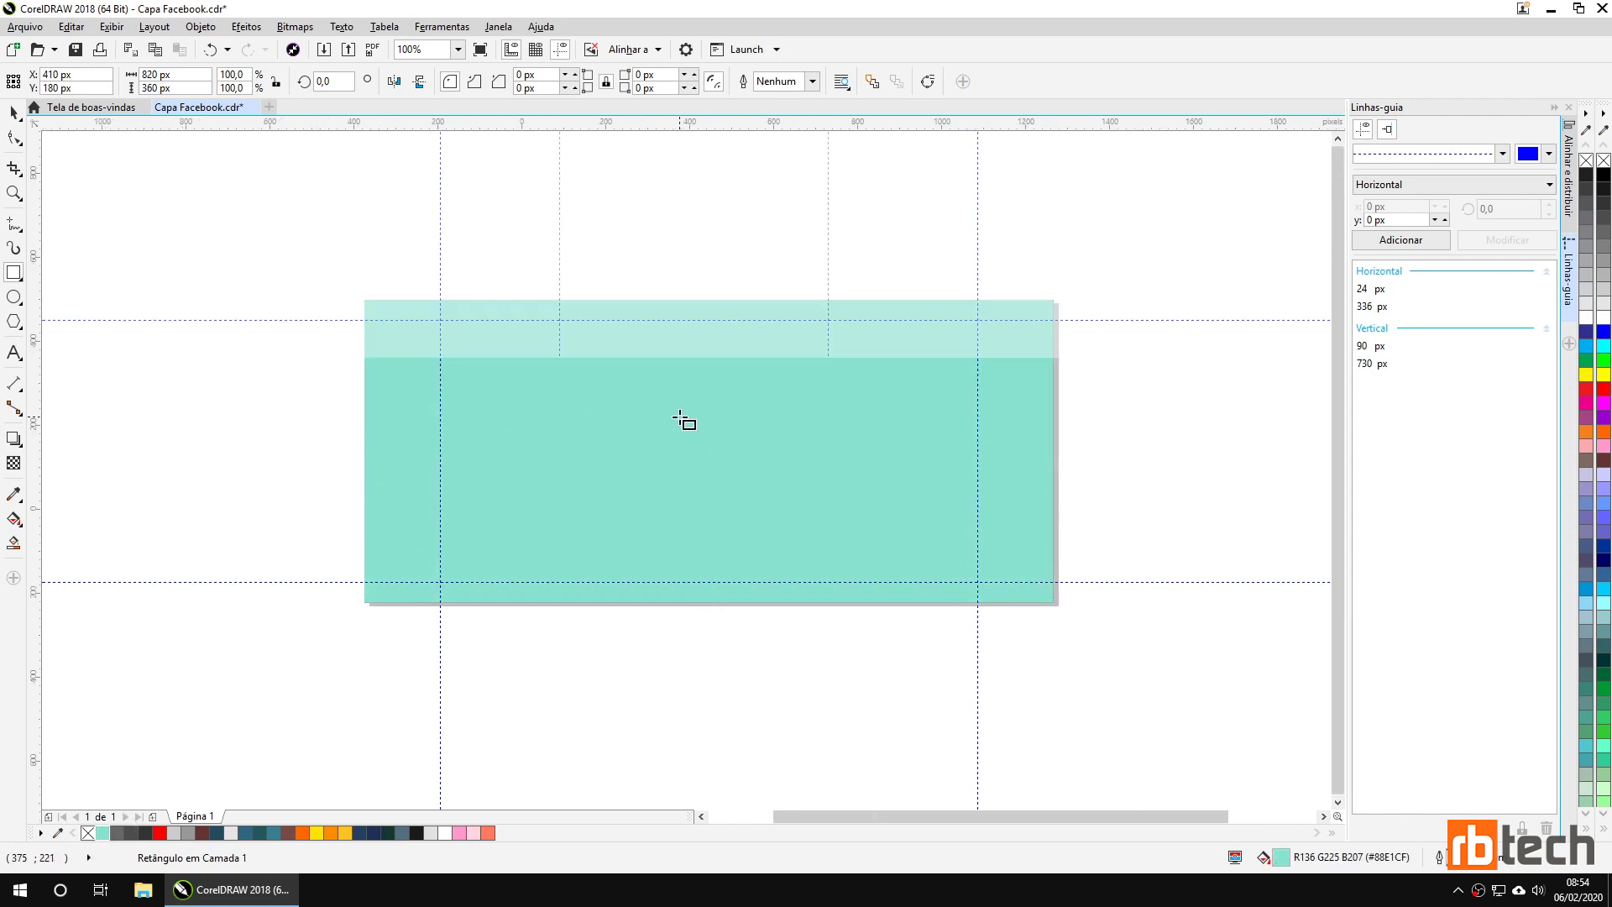
scroll(684, 421, "down", 1)
scroll(680, 418, "up", 1)
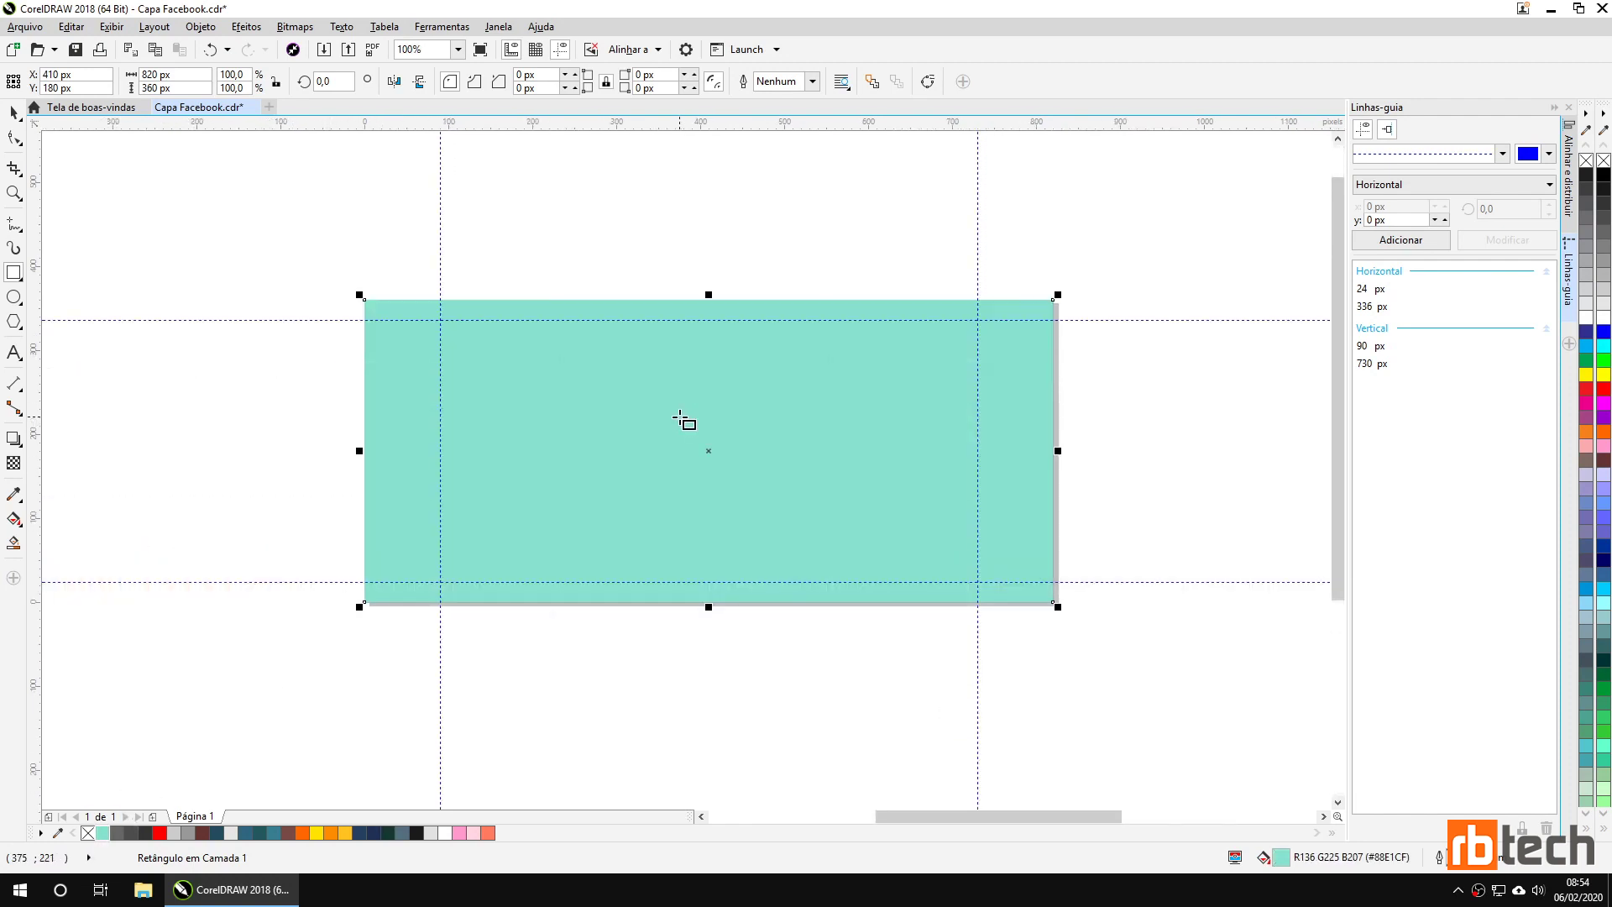
Apply an elliptical gradient fill with the Interactive Fill tool and resize its ellipse.
left_click(15, 521)
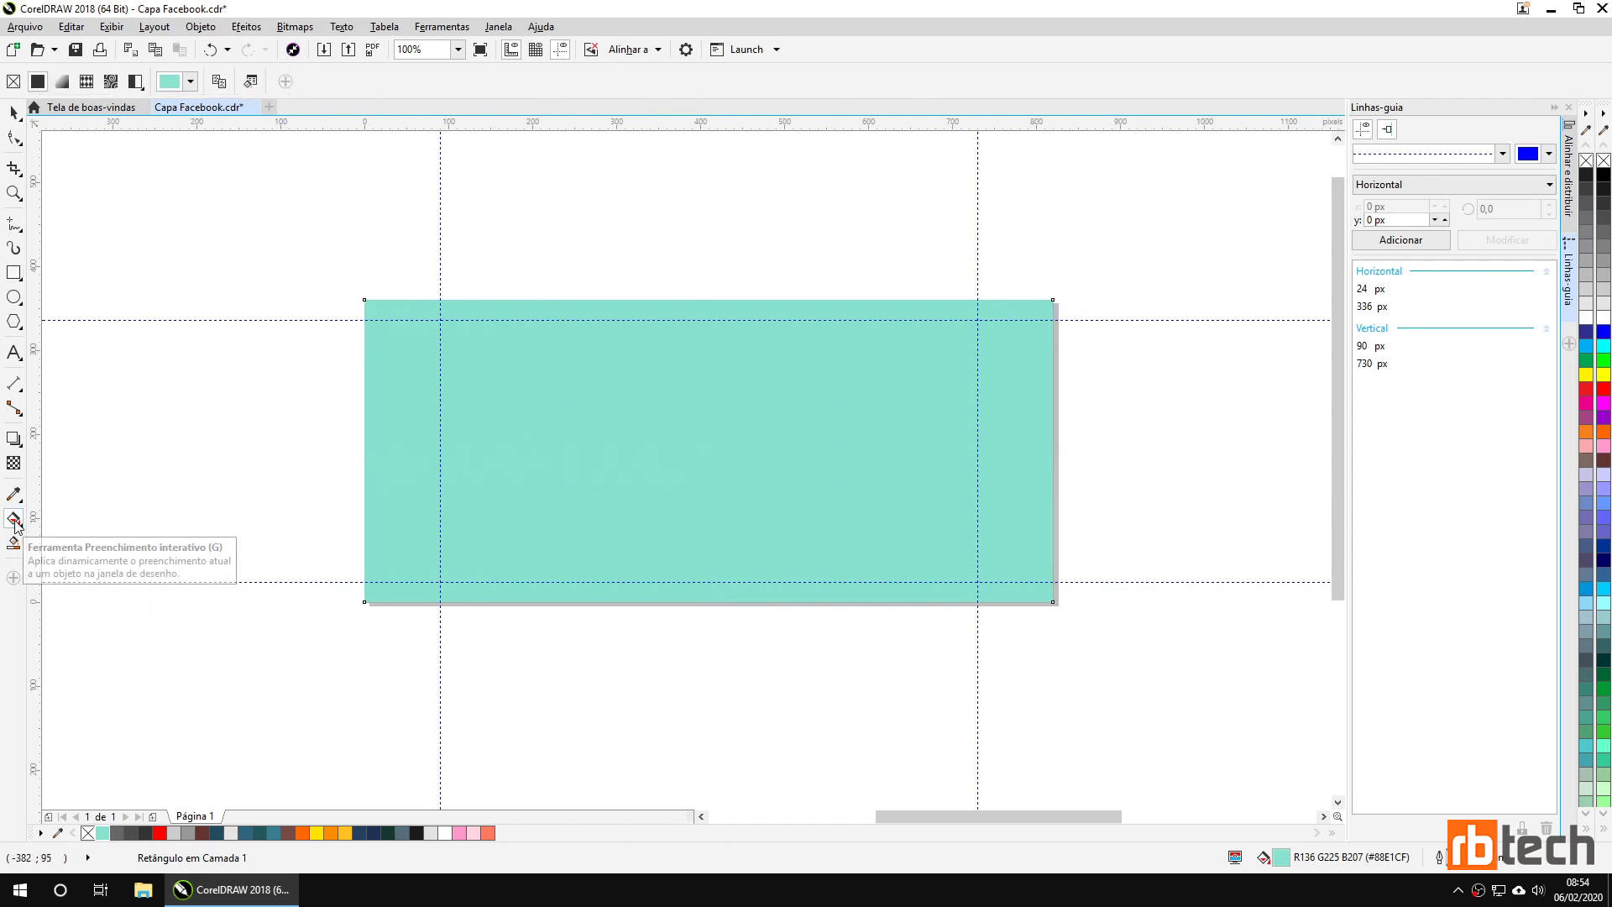
left_click(16, 525)
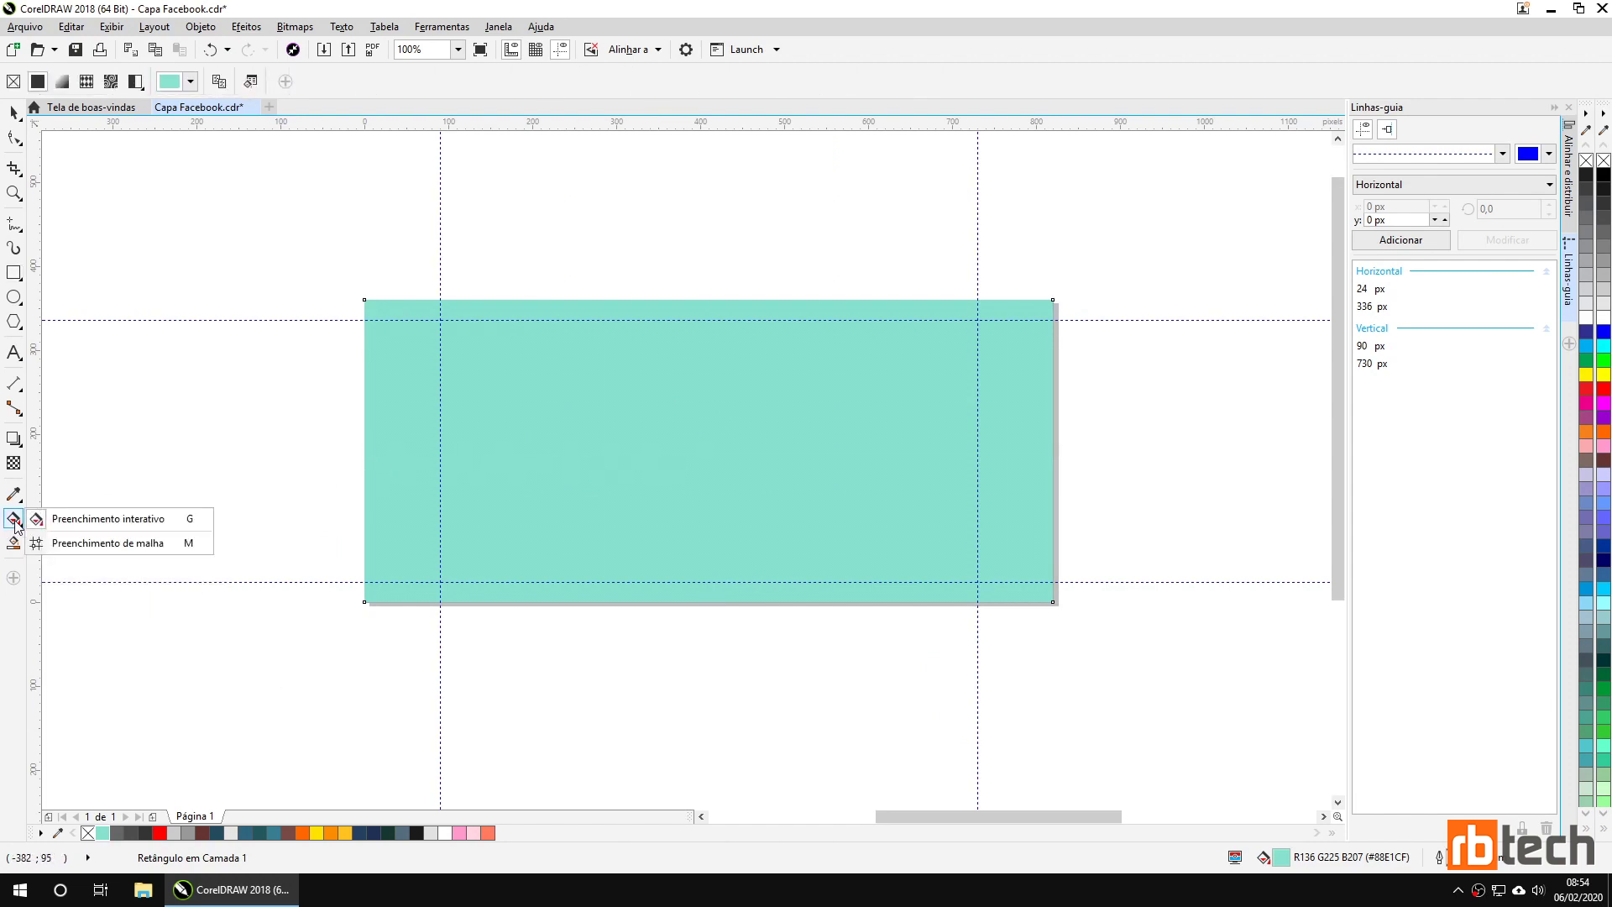
left_click(105, 526)
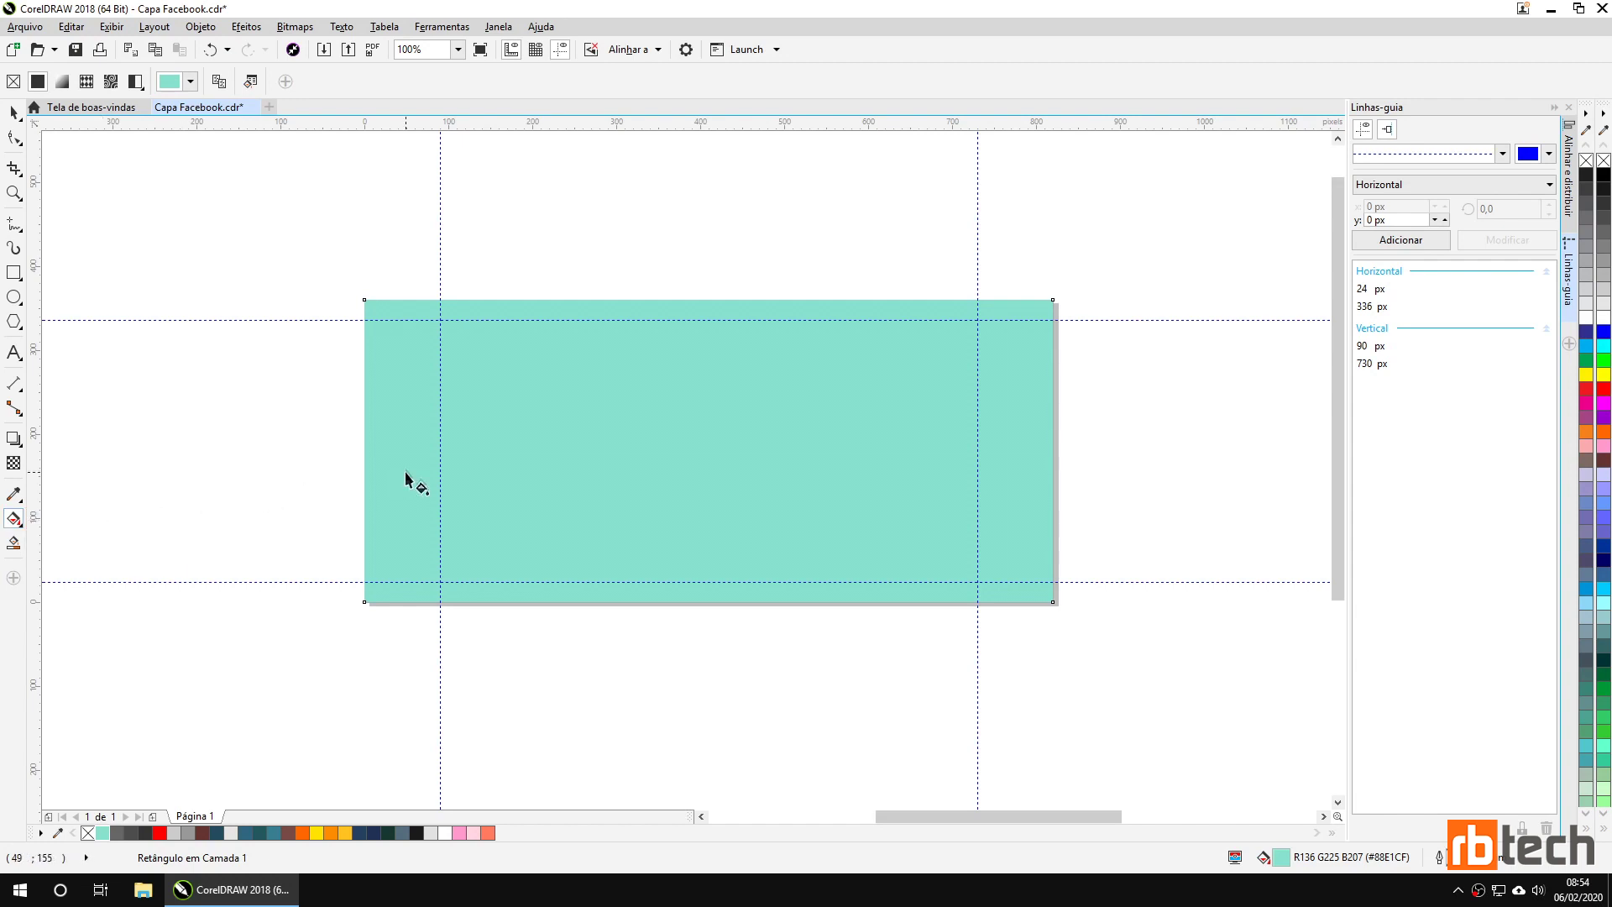
left_click(63, 83)
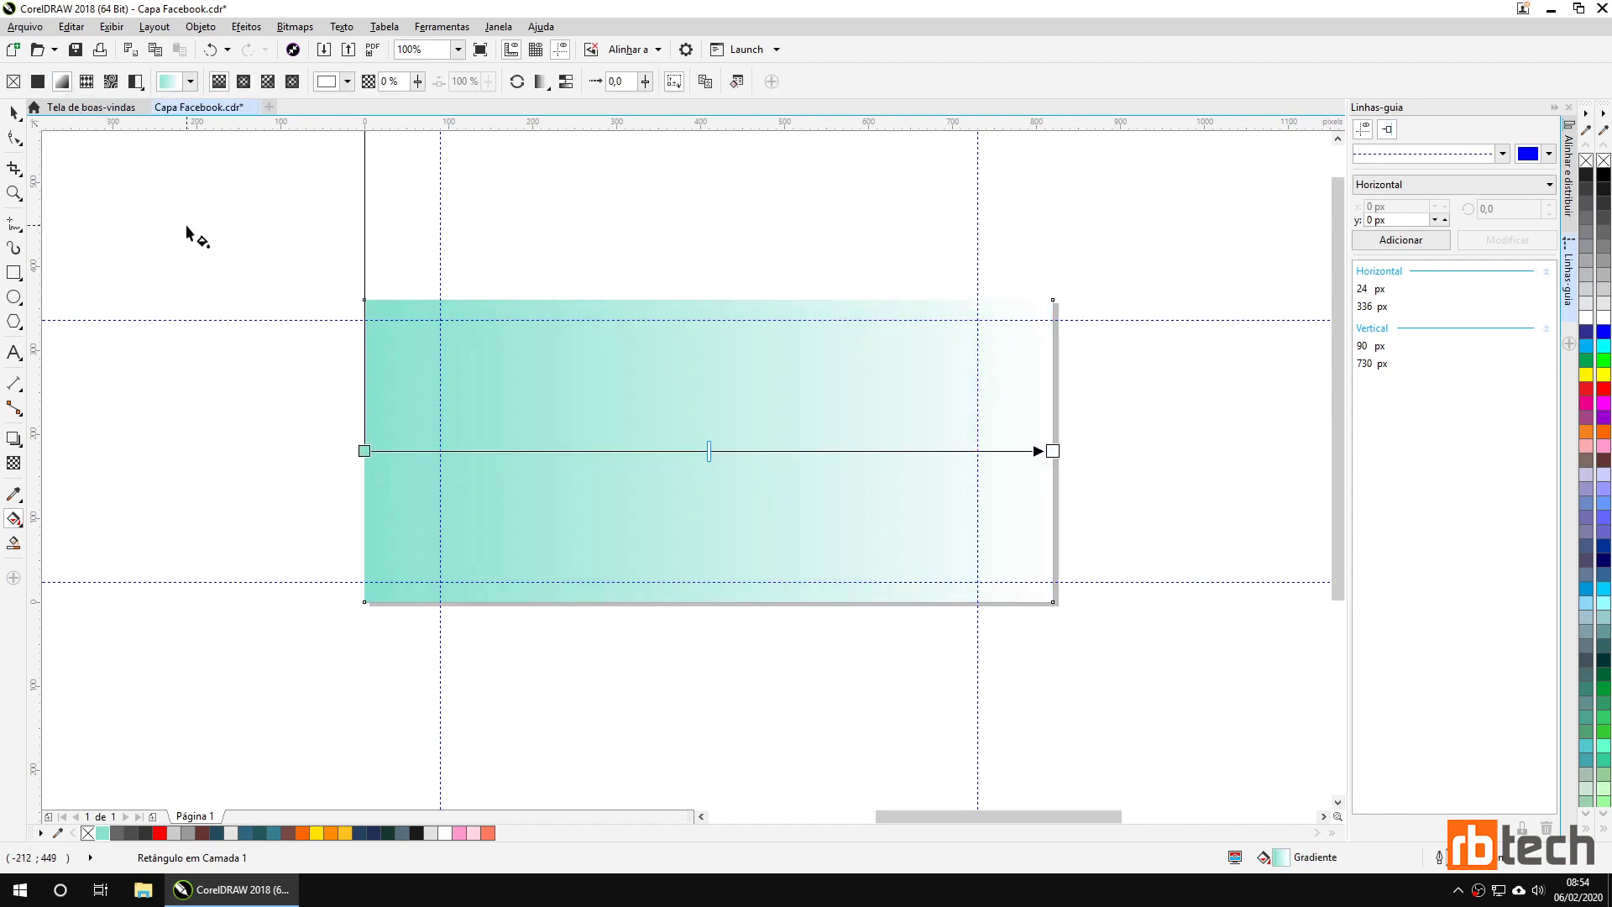
left_click(245, 81)
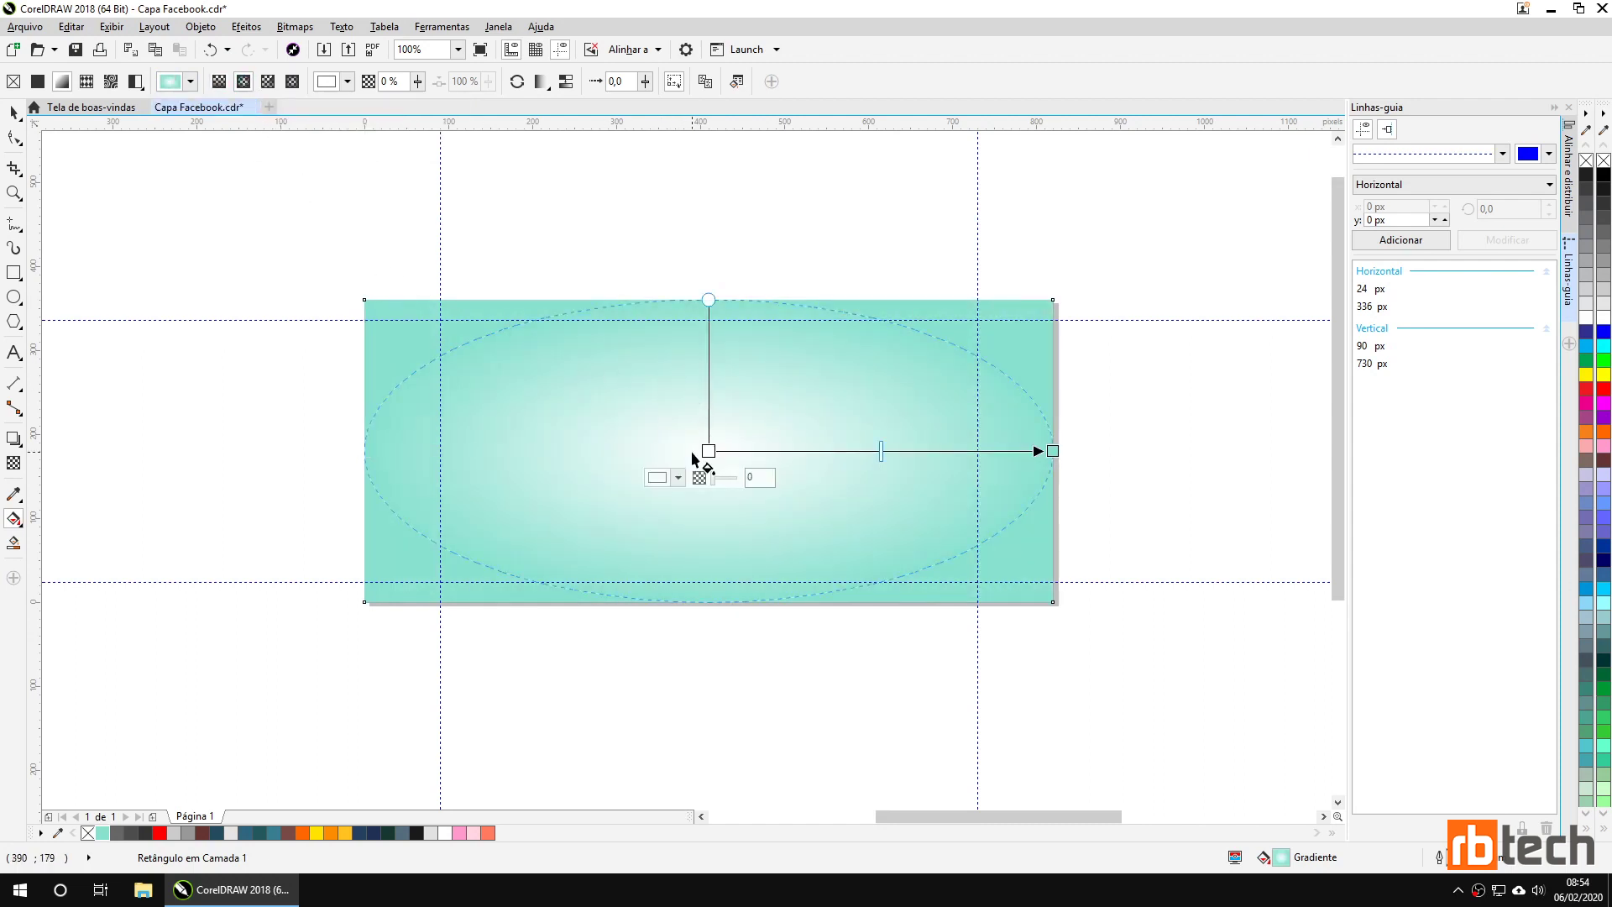
scroll(708, 451, "down", 2)
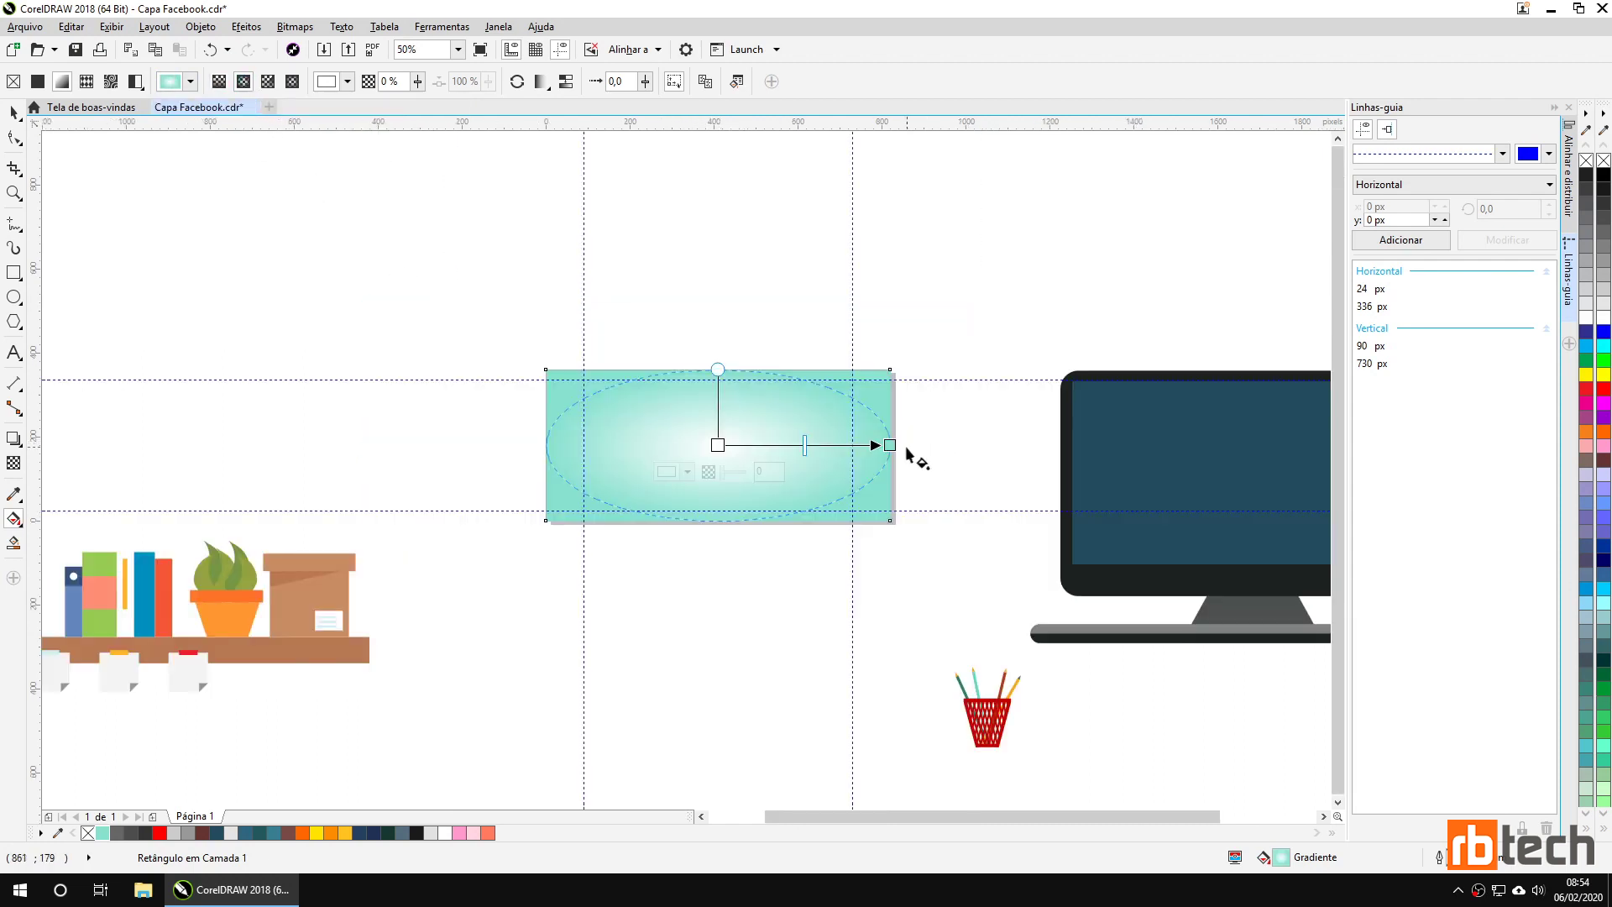
left_click_drag(715, 368, 718, 242)
left_click_drag(890, 445, 1007, 446)
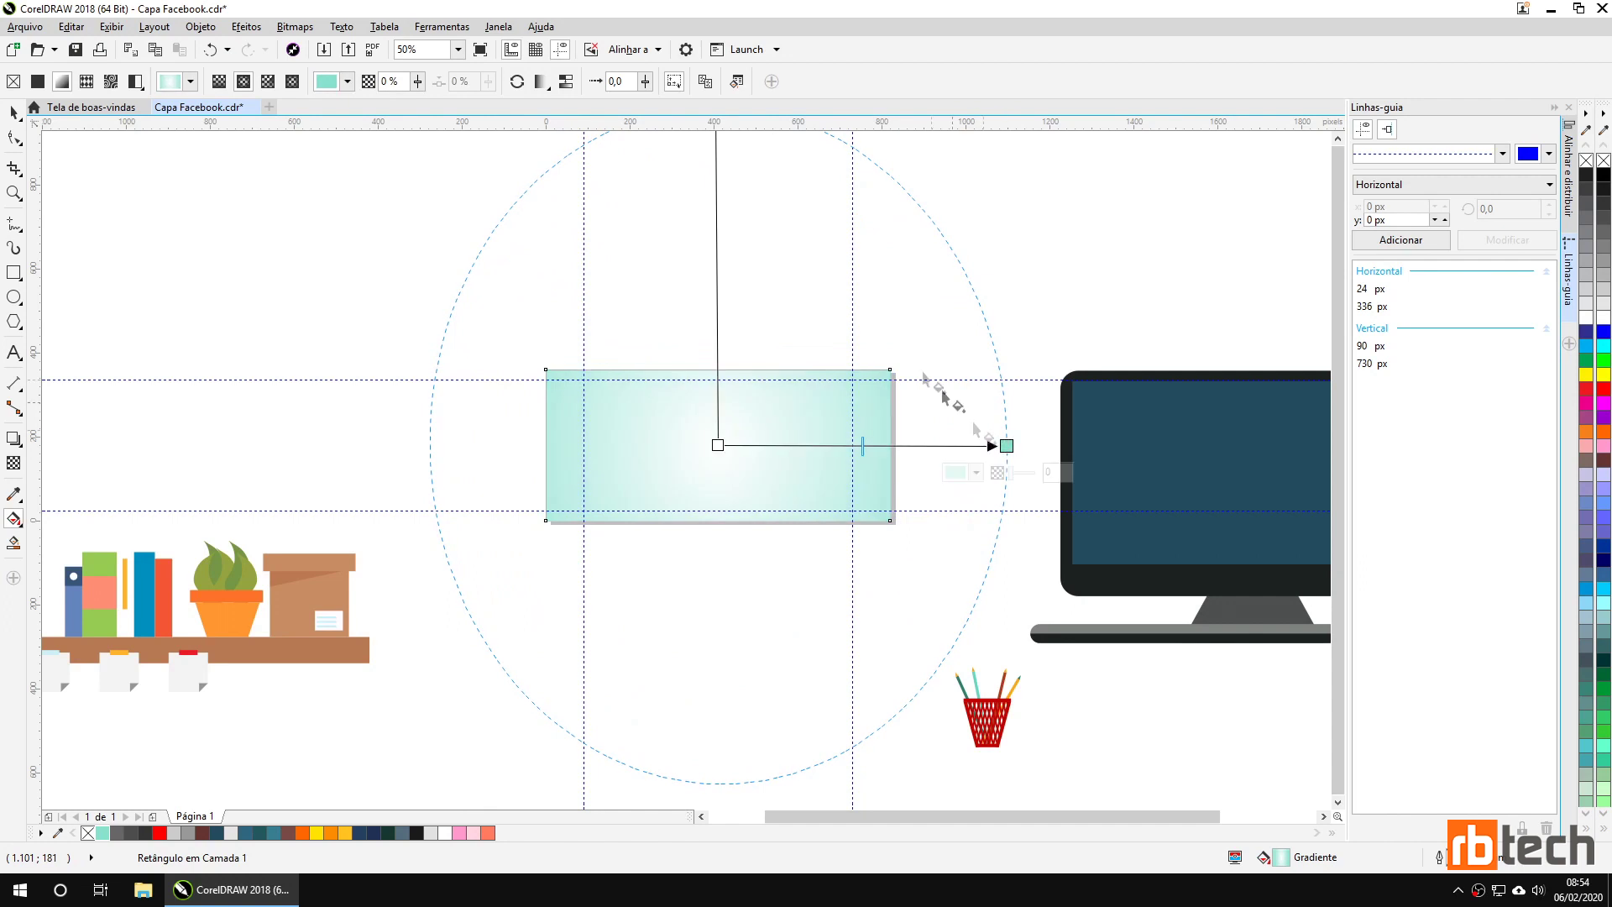
scroll(788, 288, "down", 1)
left_click_drag(753, 195, 752, 240)
Set the gradient's centre node to teal with 50% transparency.
left_click(897, 364)
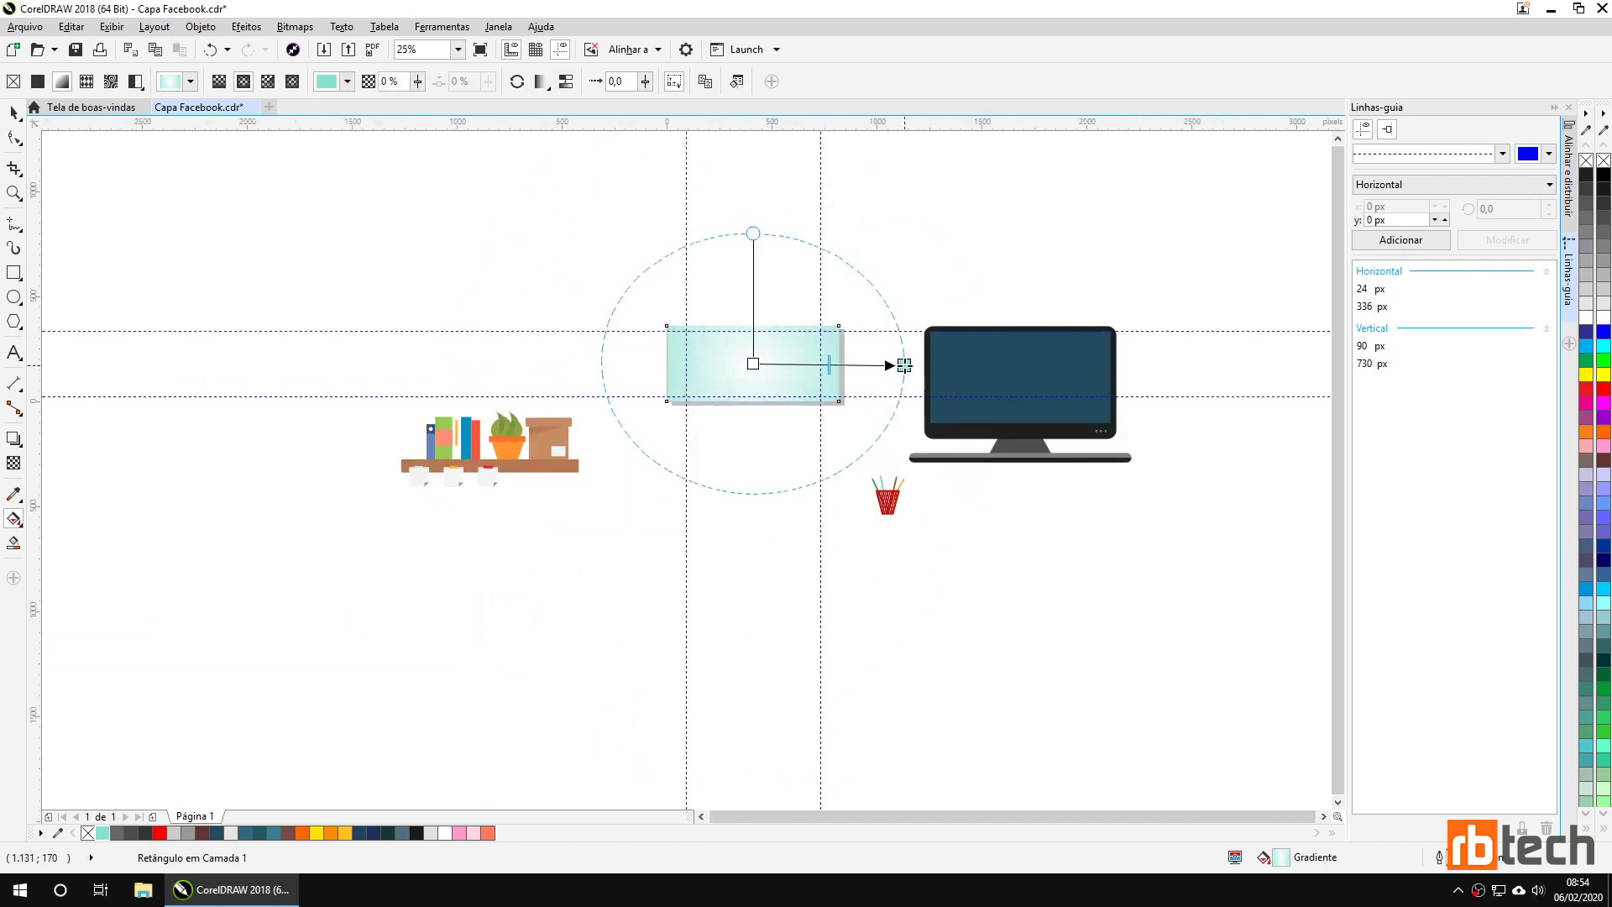
scroll(886, 370, "up", 1)
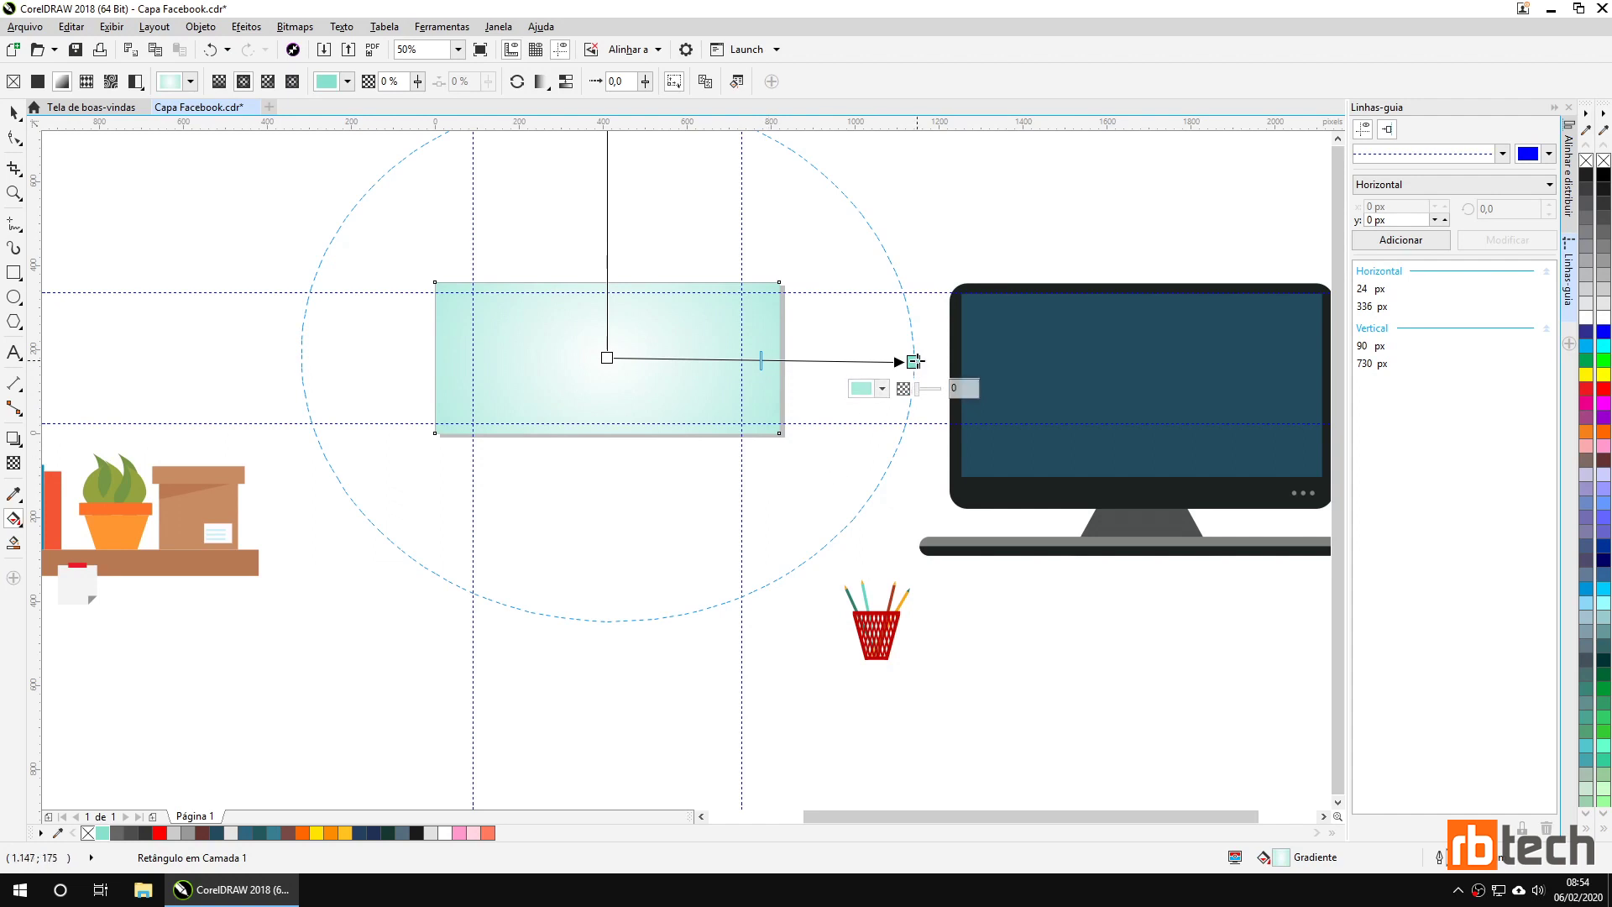
left_click(607, 358)
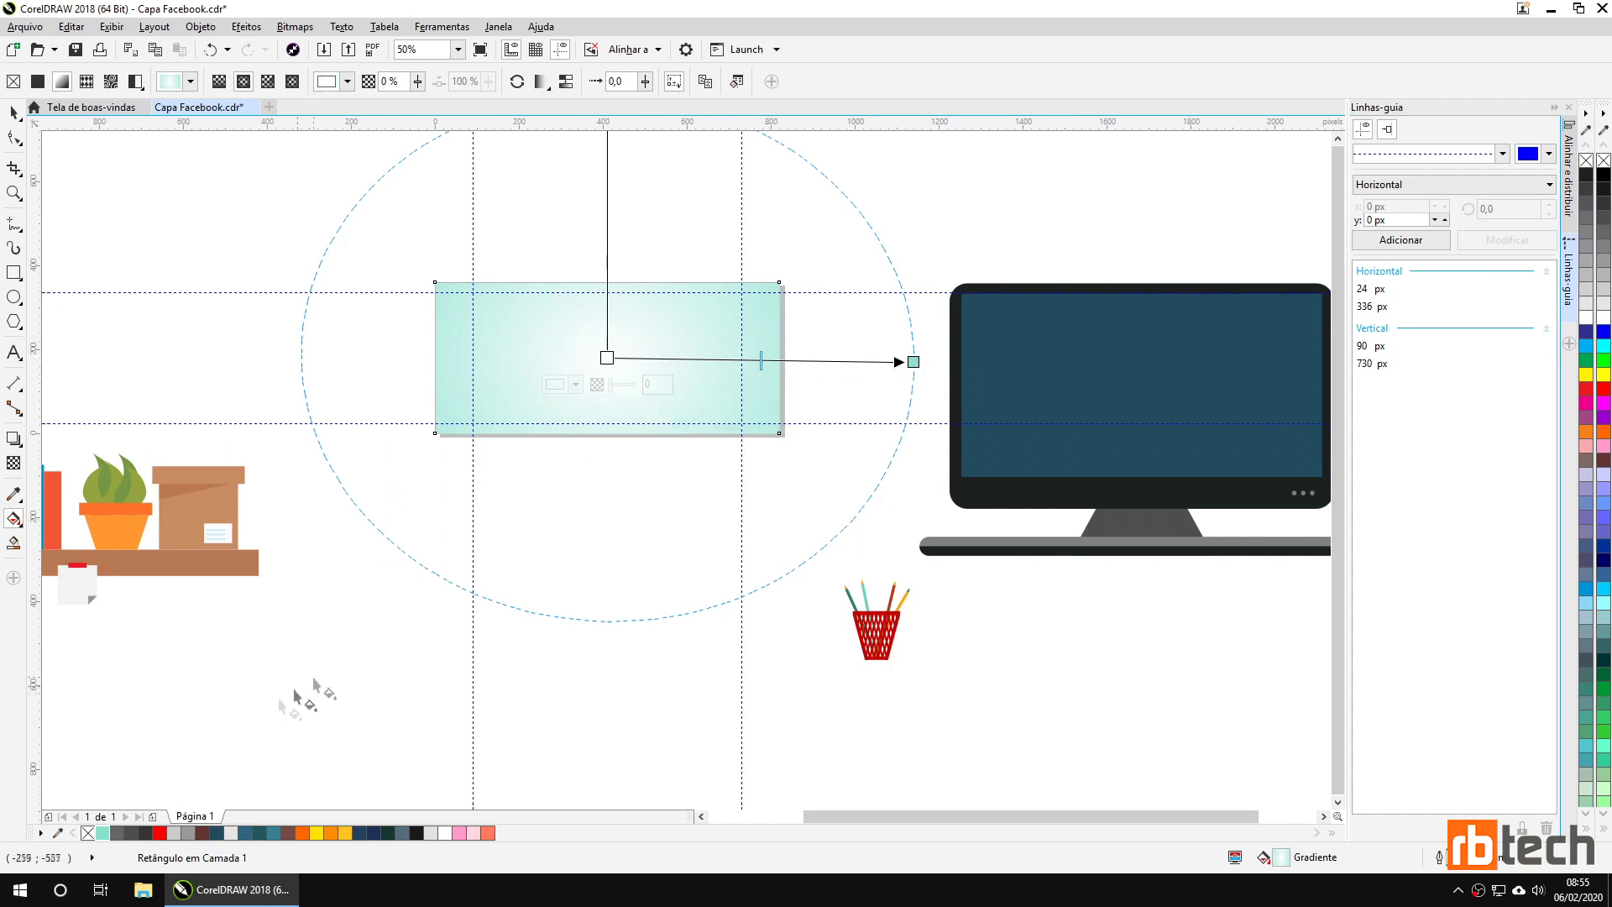
left_click(102, 833)
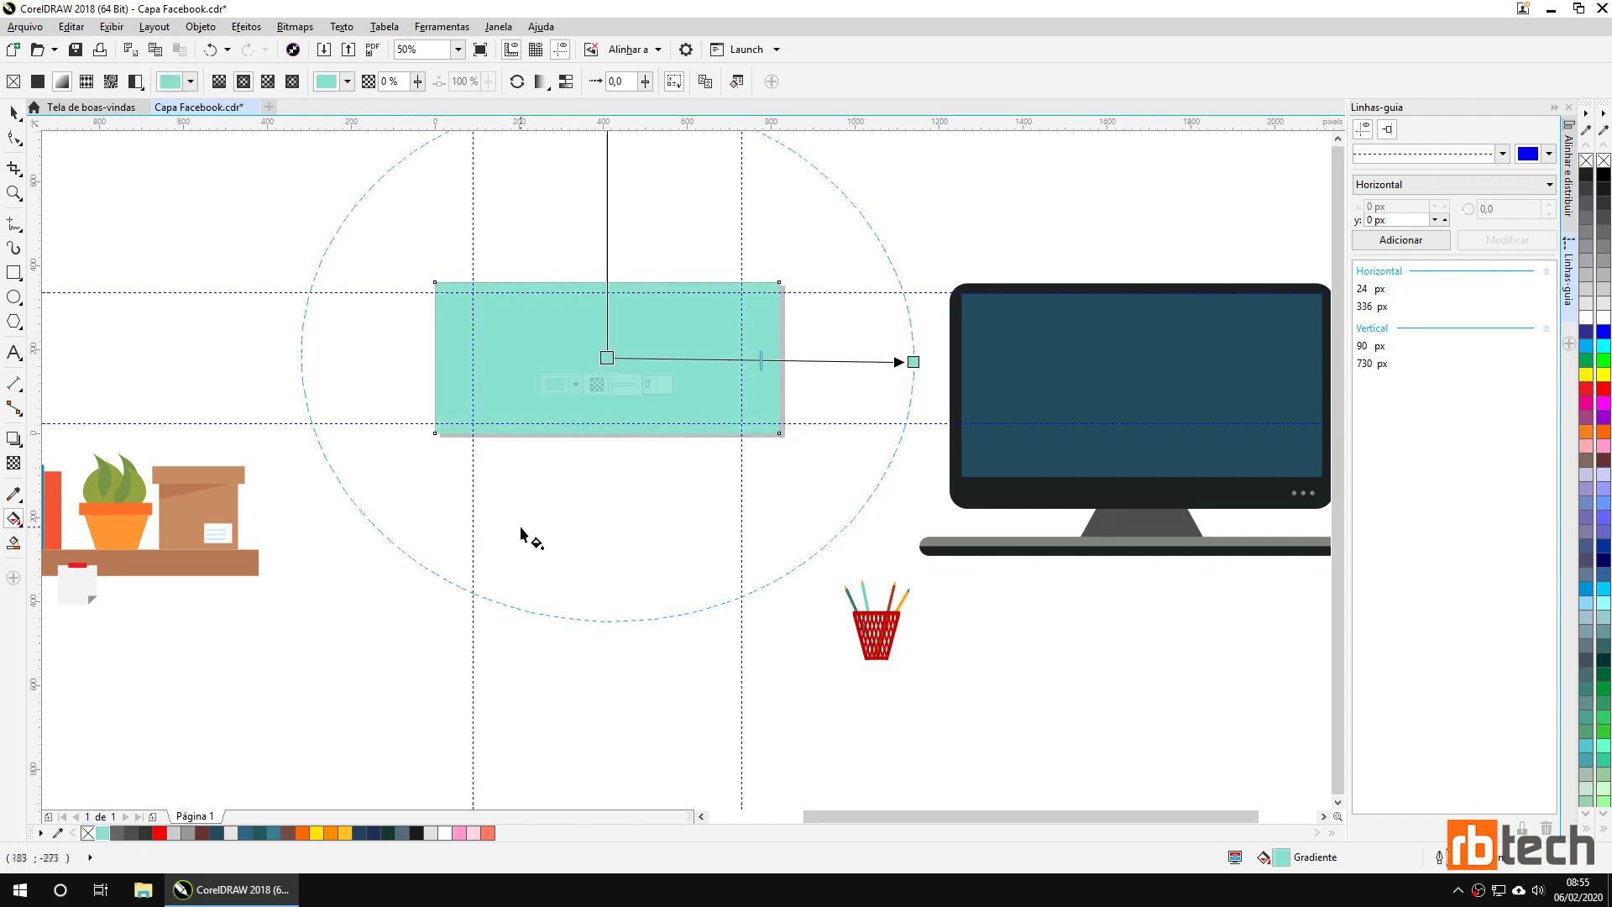
mouse_move(620, 420)
left_click(662, 383)
type("50")
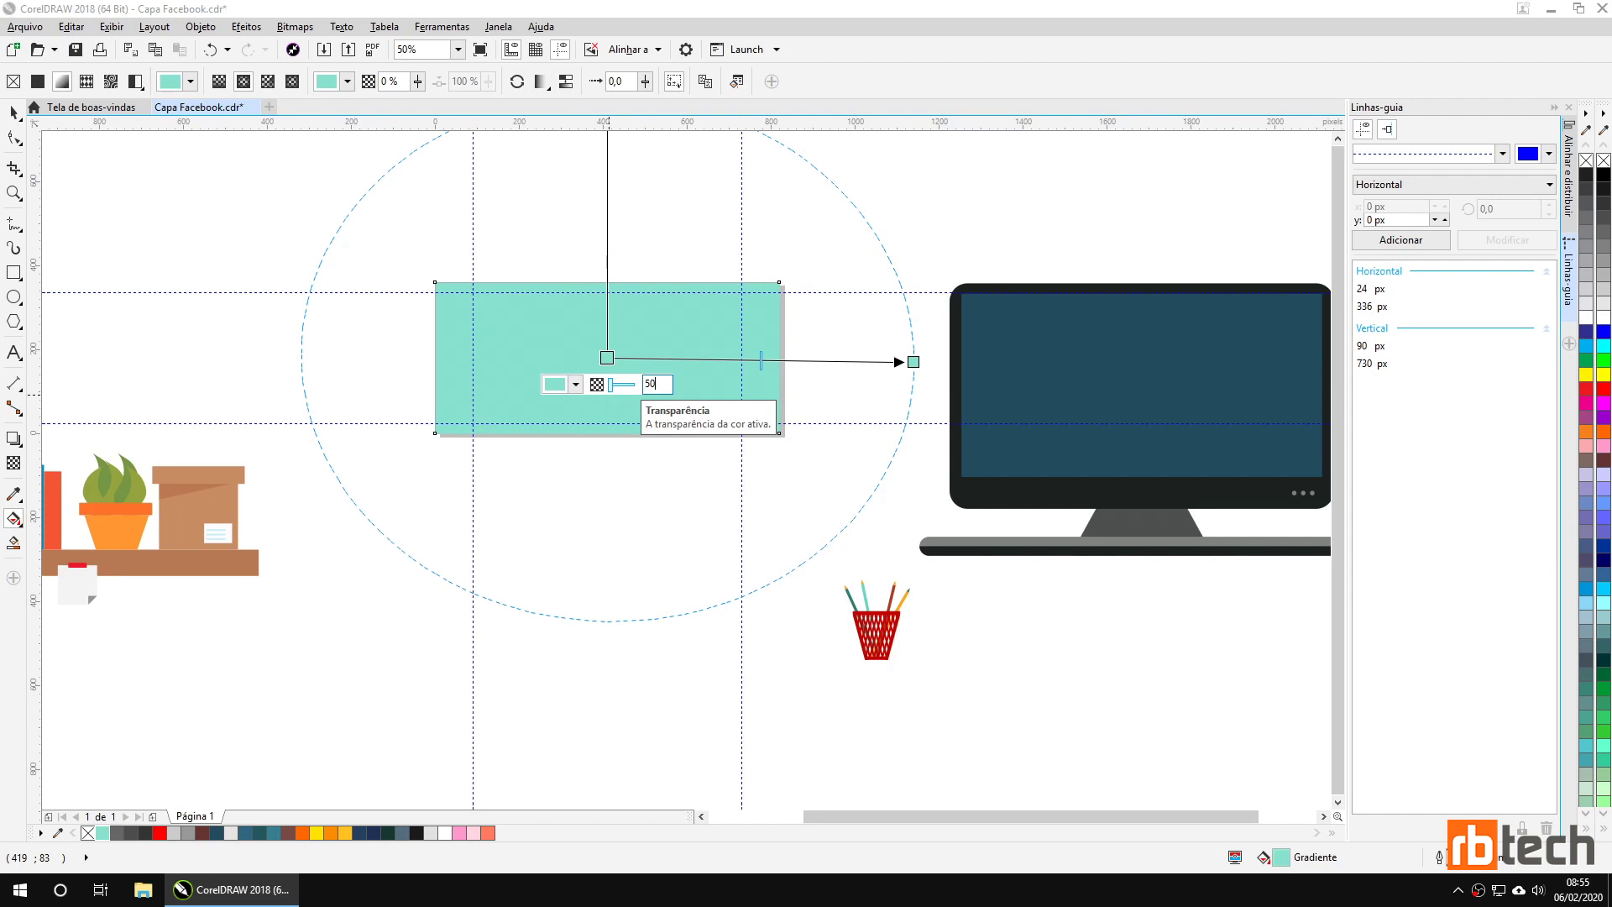
key("Return")
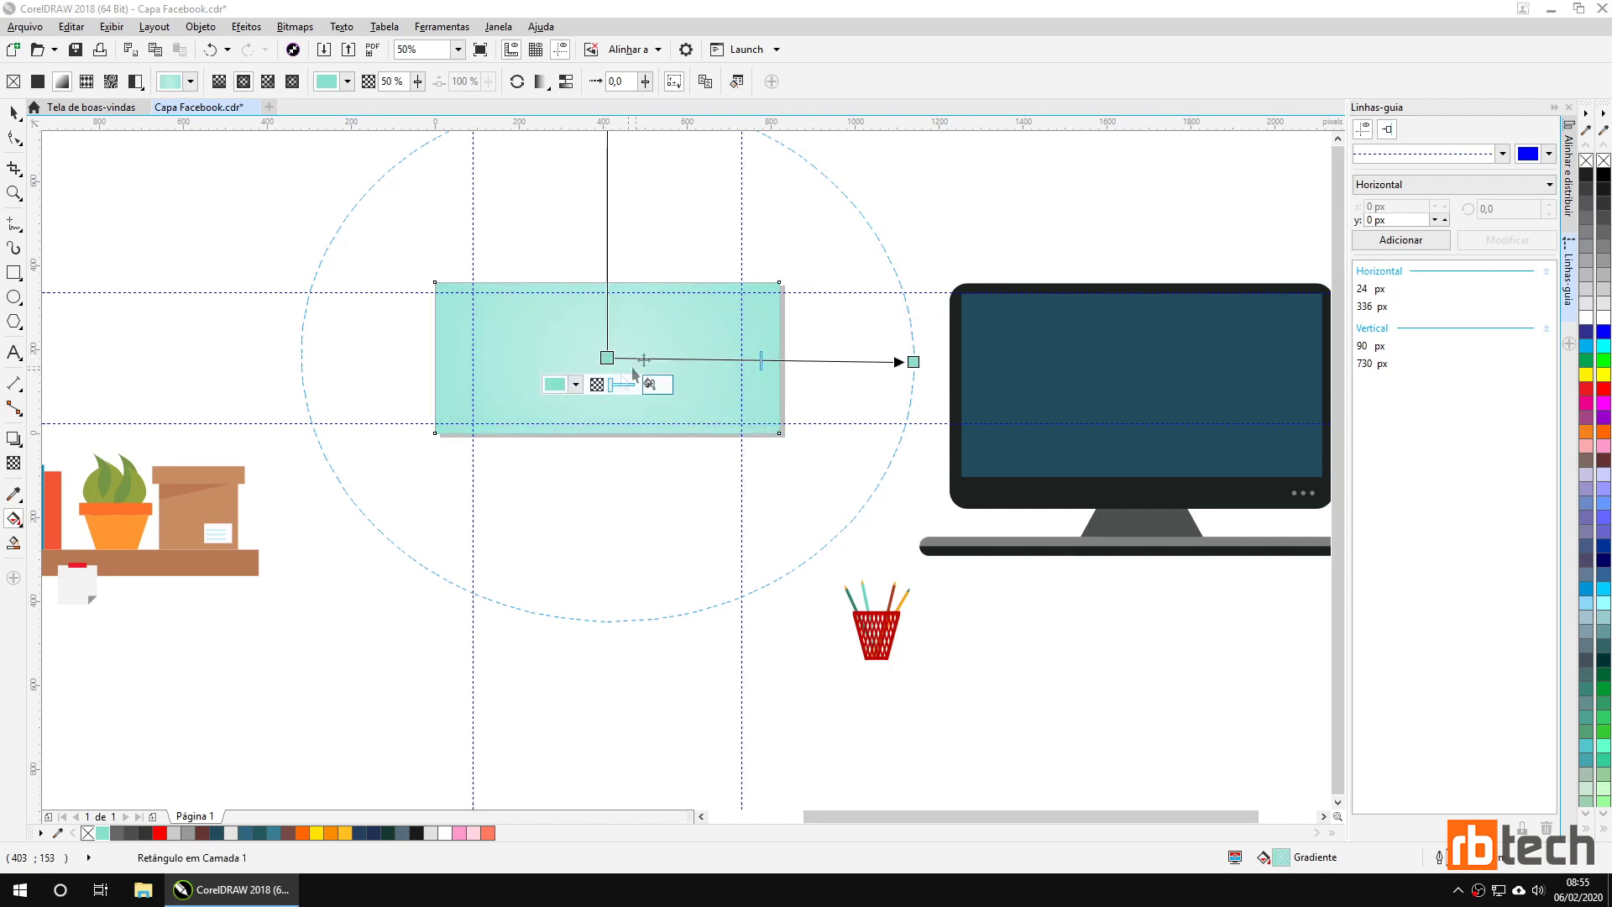
left_click(633, 463)
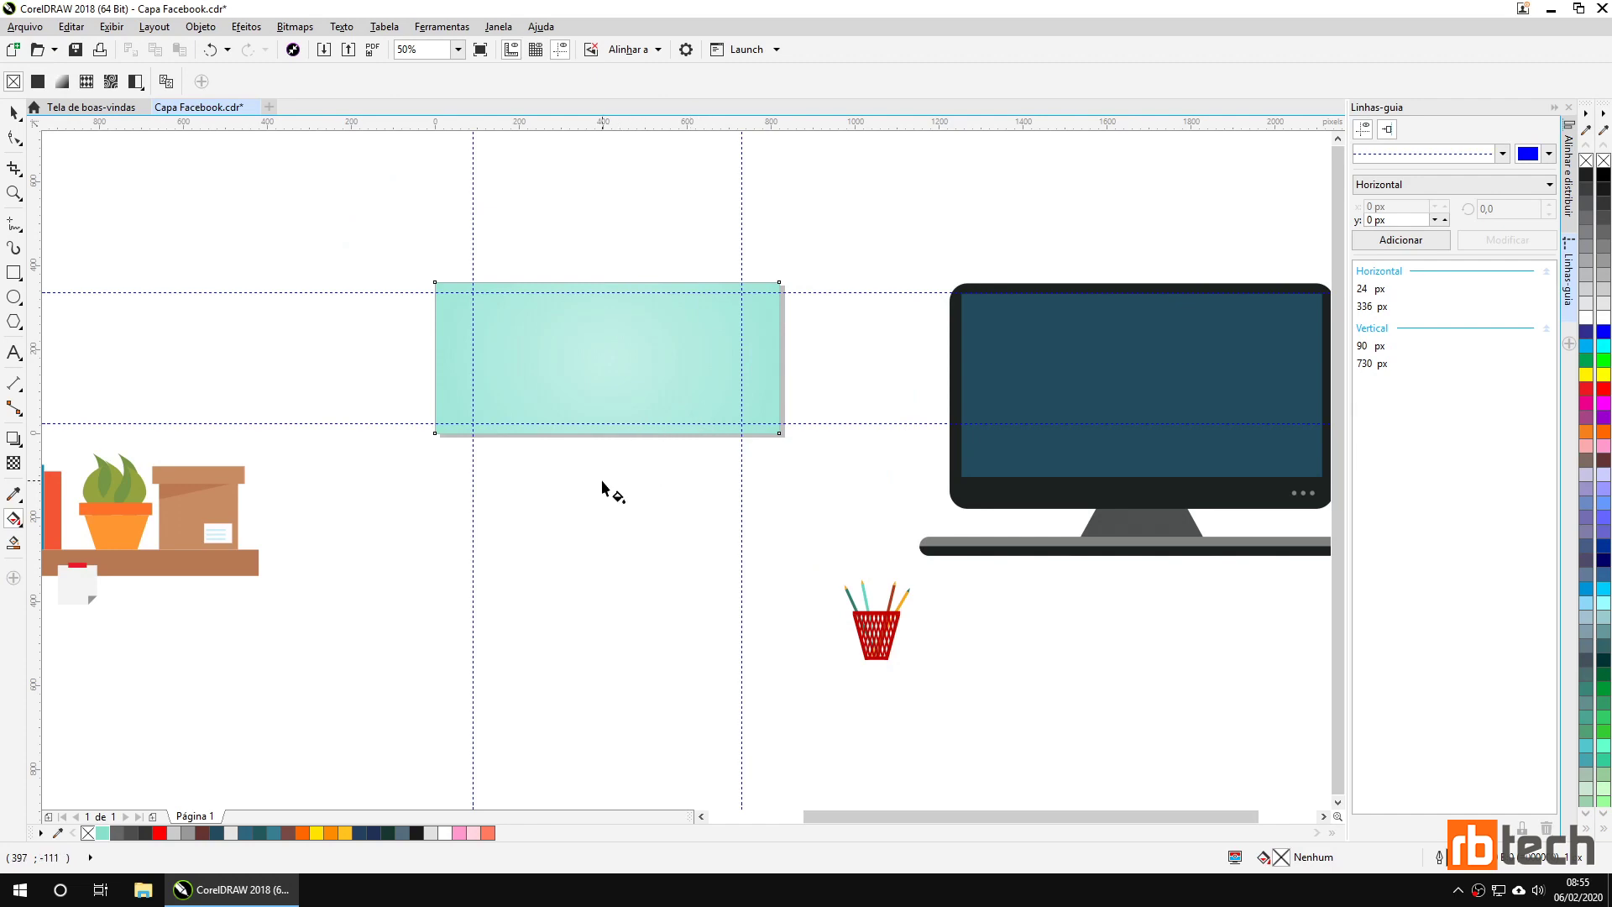
Colour the bookshelf board dark brown.
left_click(14, 112)
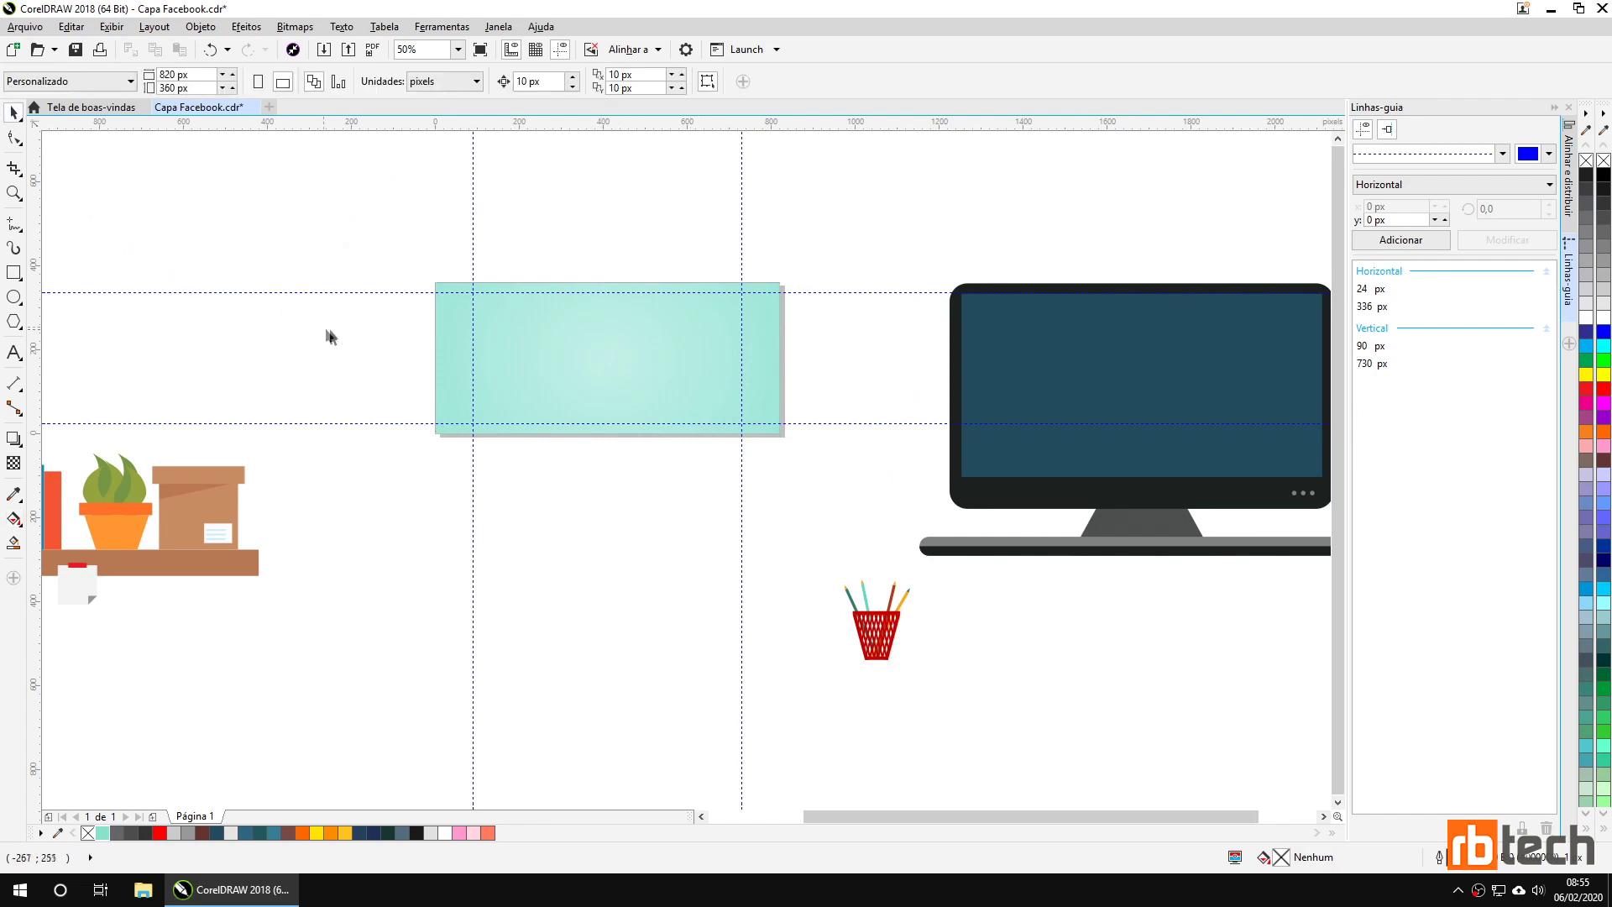
left_click_drag(363, 376, 370, 392)
scroll(547, 469, "up", 2)
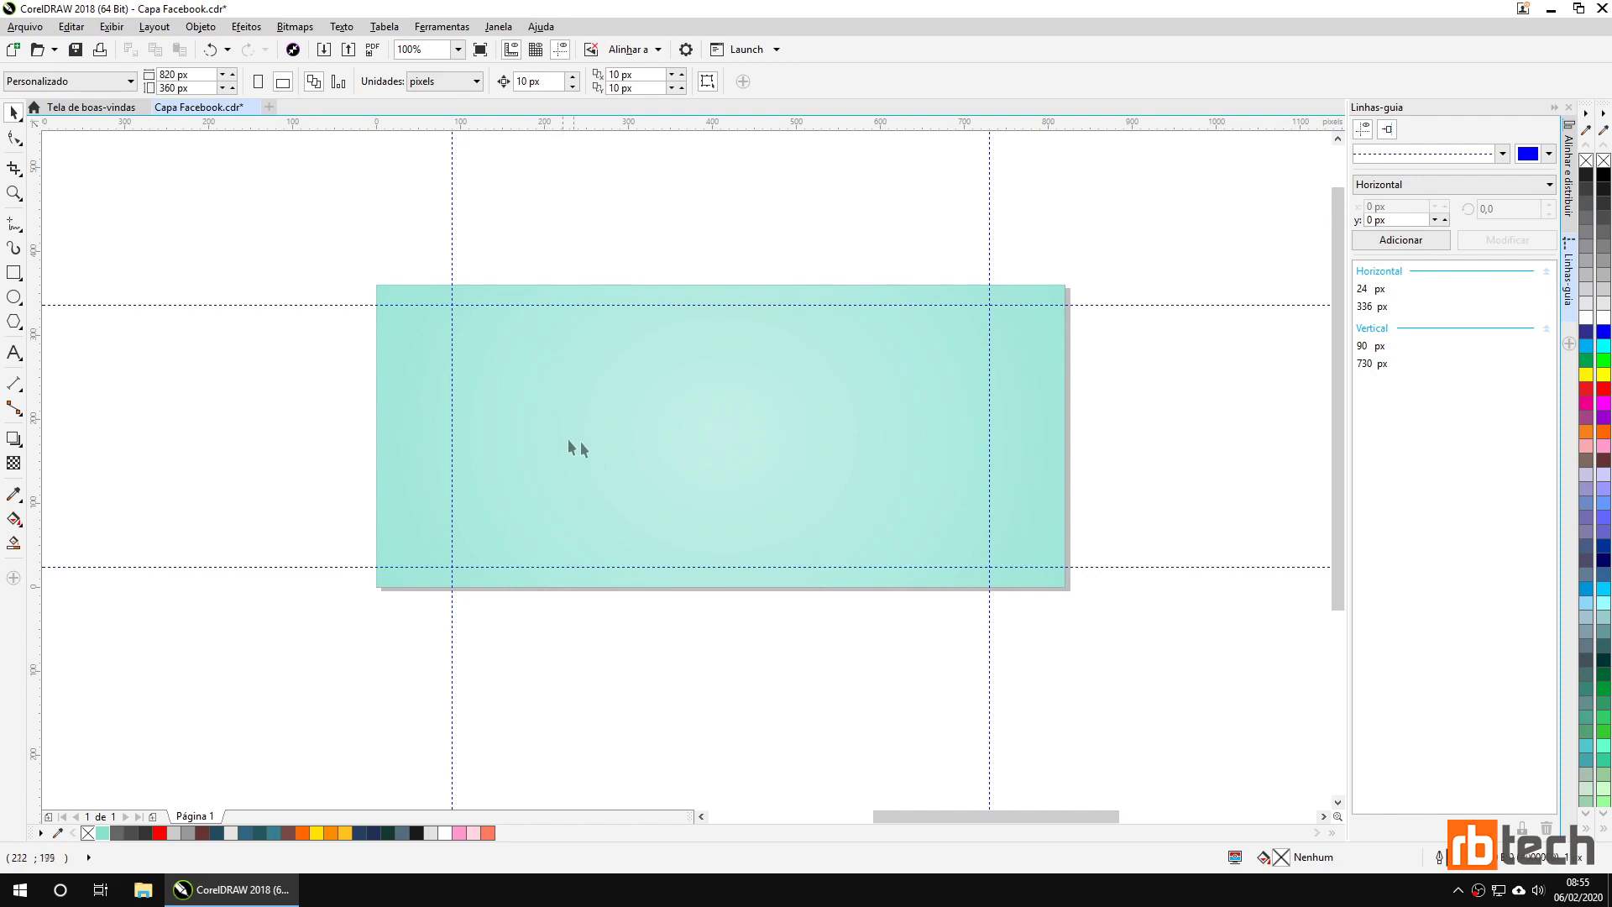
scroll(697, 426, "down", 2)
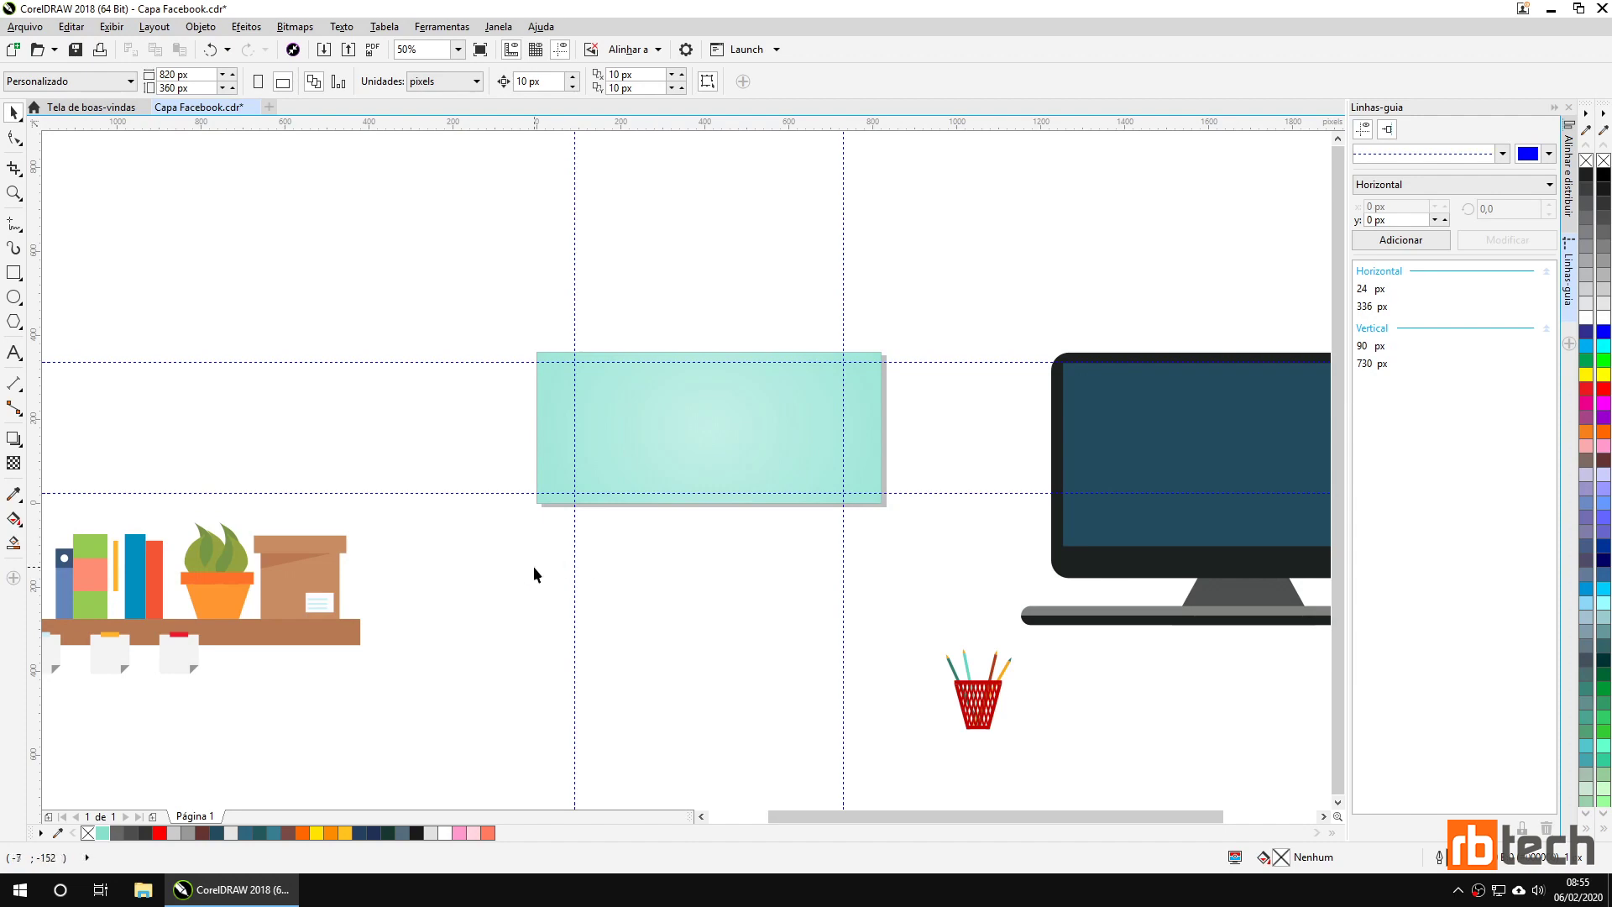
left_click_drag(518, 576, 658, 558)
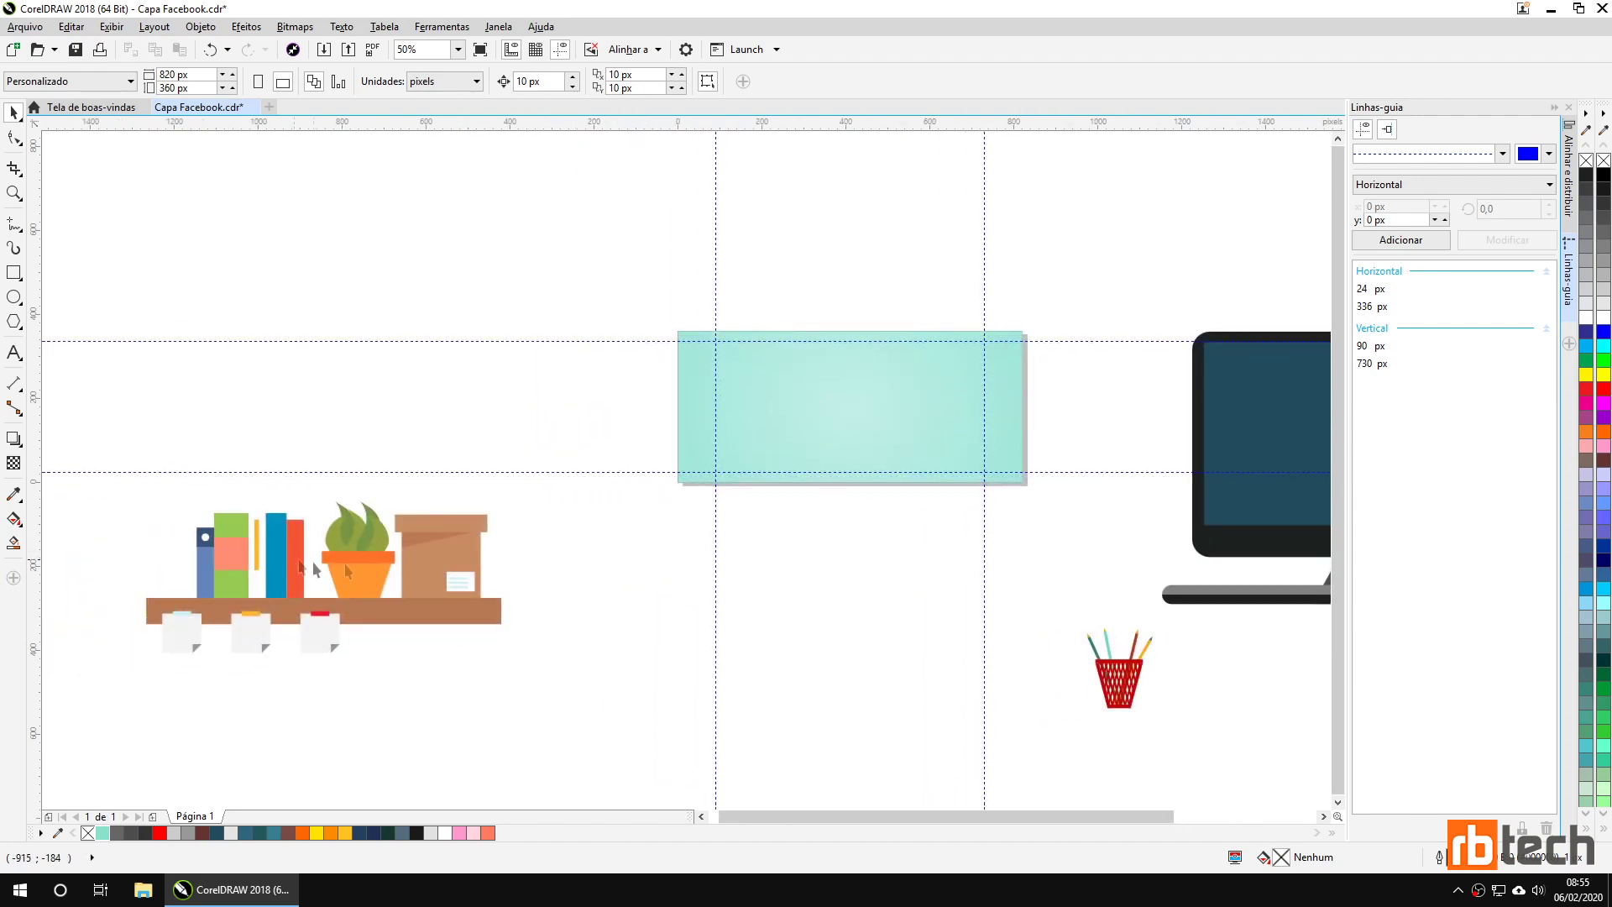
left_click_drag(500, 652, 592, 581)
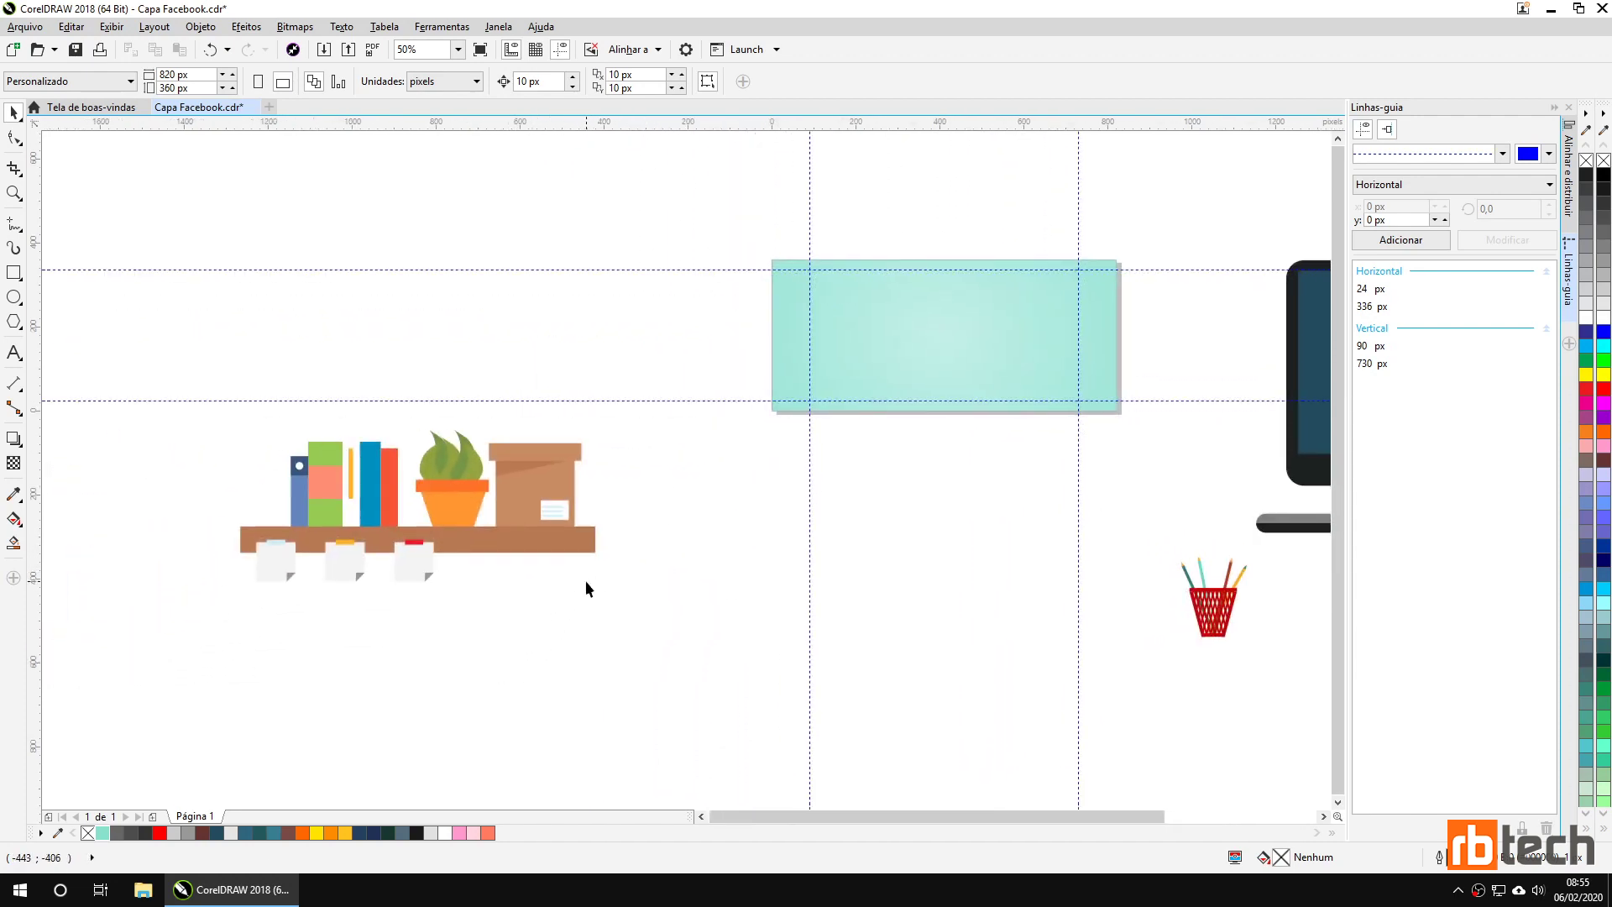
left_click(472, 547)
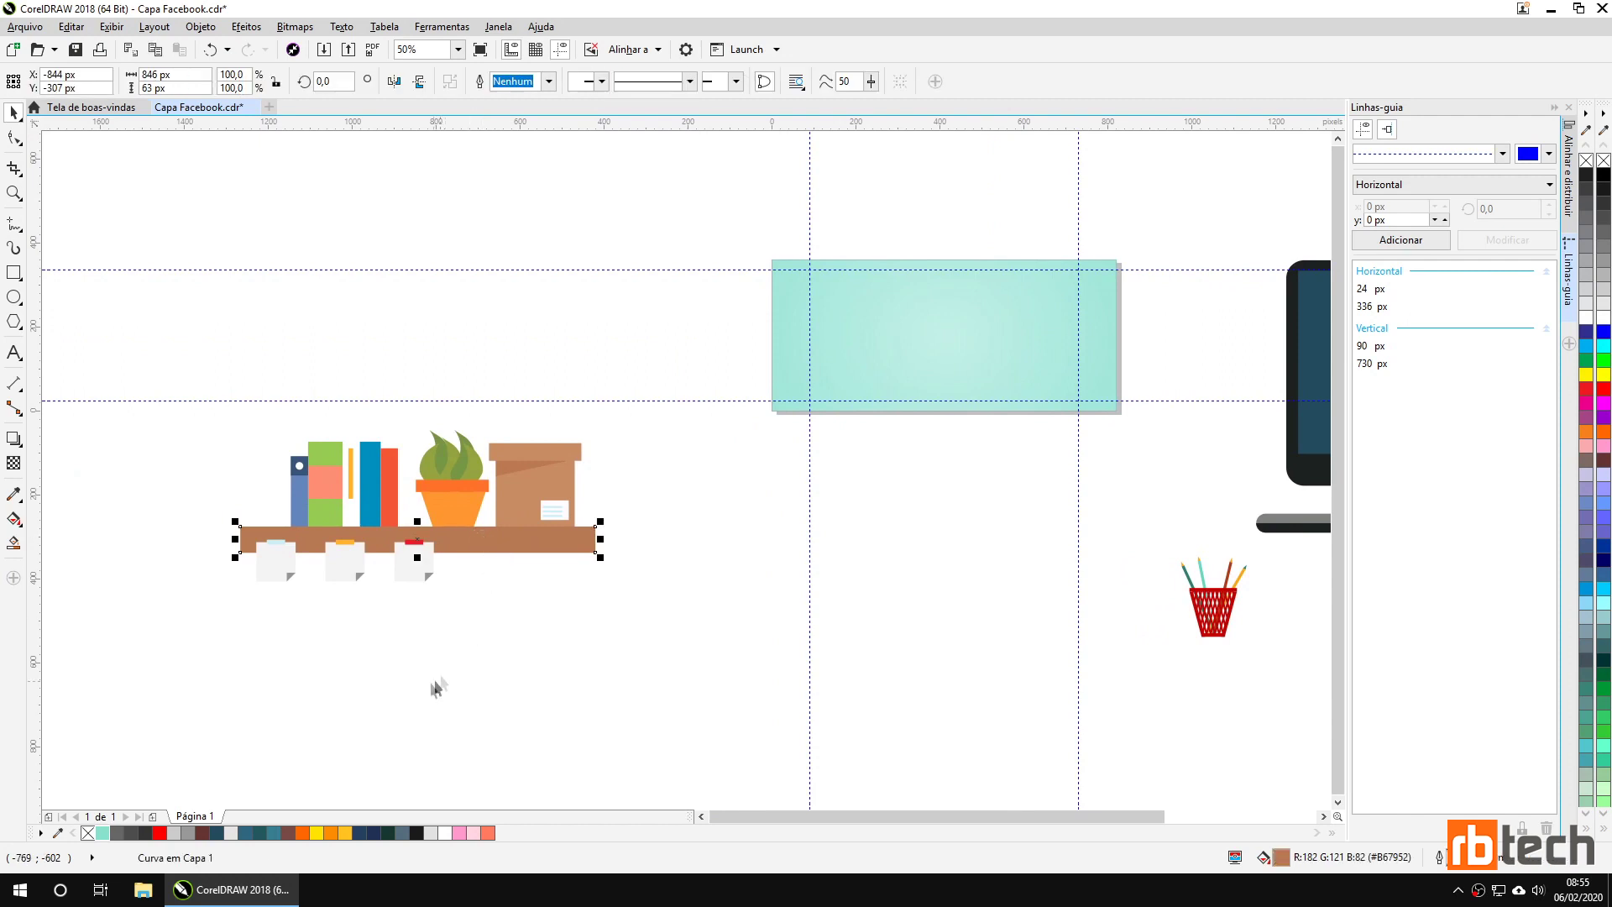
left_click(203, 833)
left_click(443, 671)
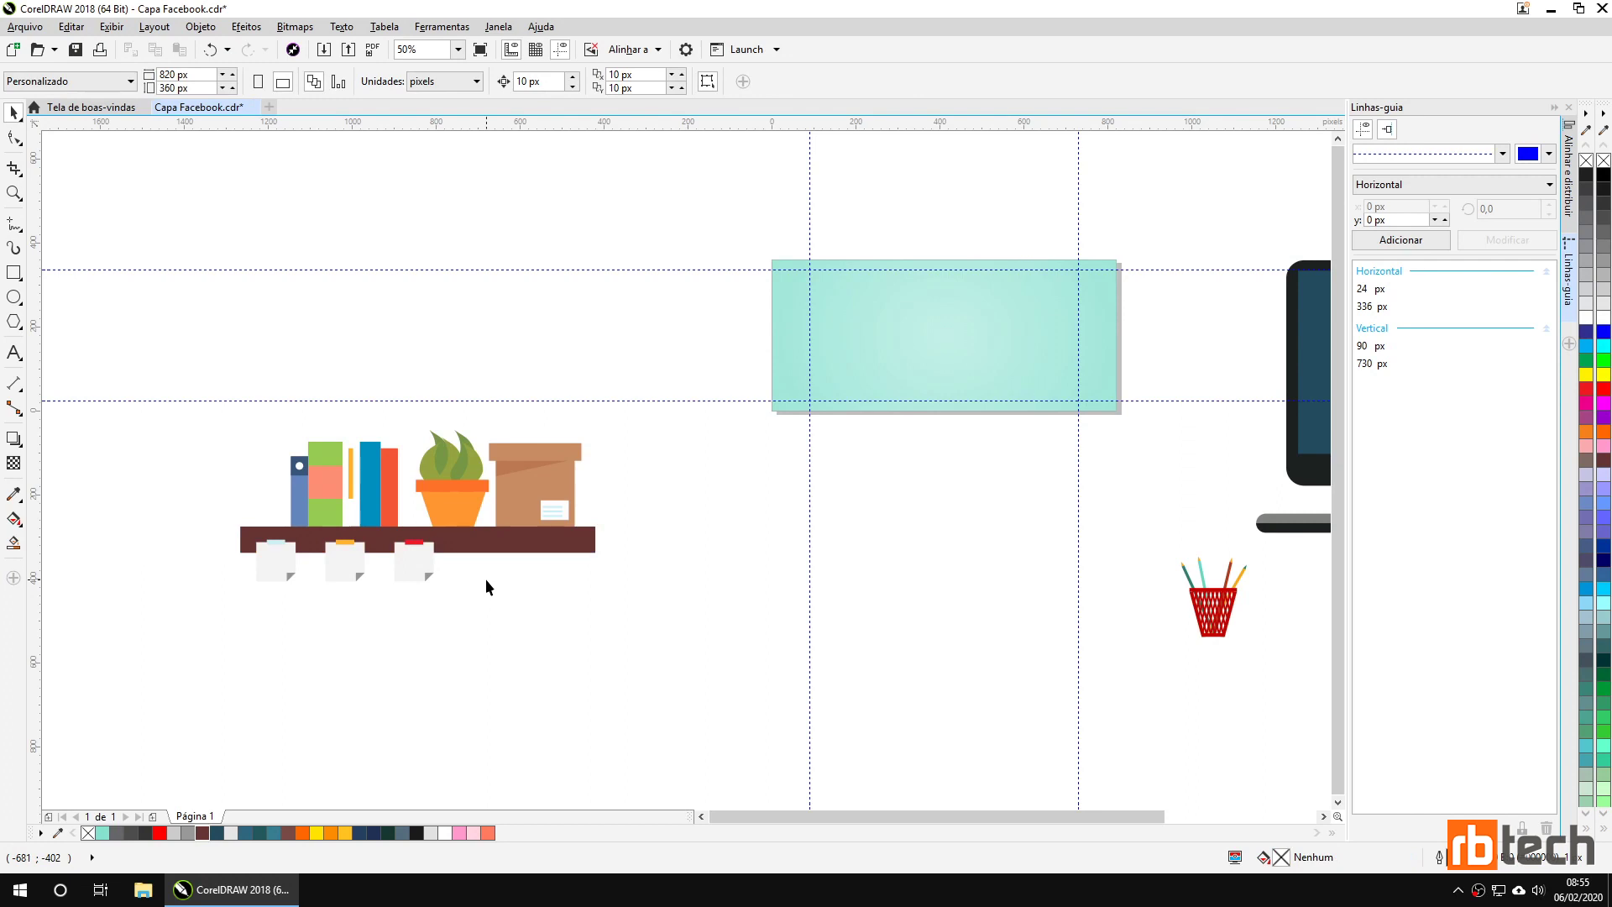
Fill the green book dark green.
left_click(395, 494)
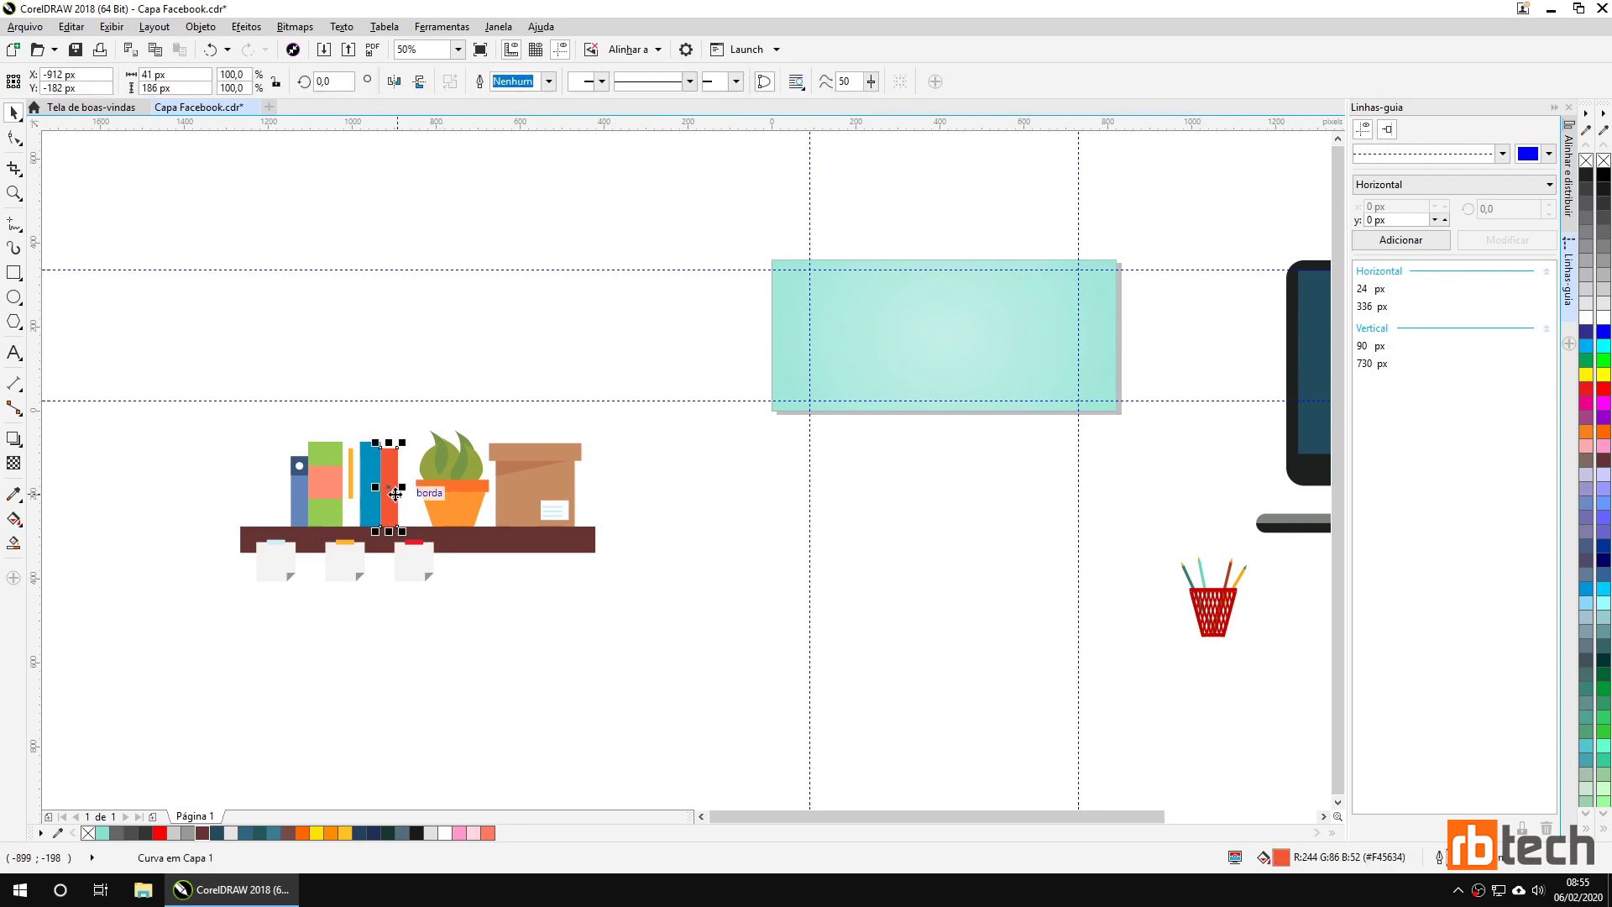
left_click(330, 514)
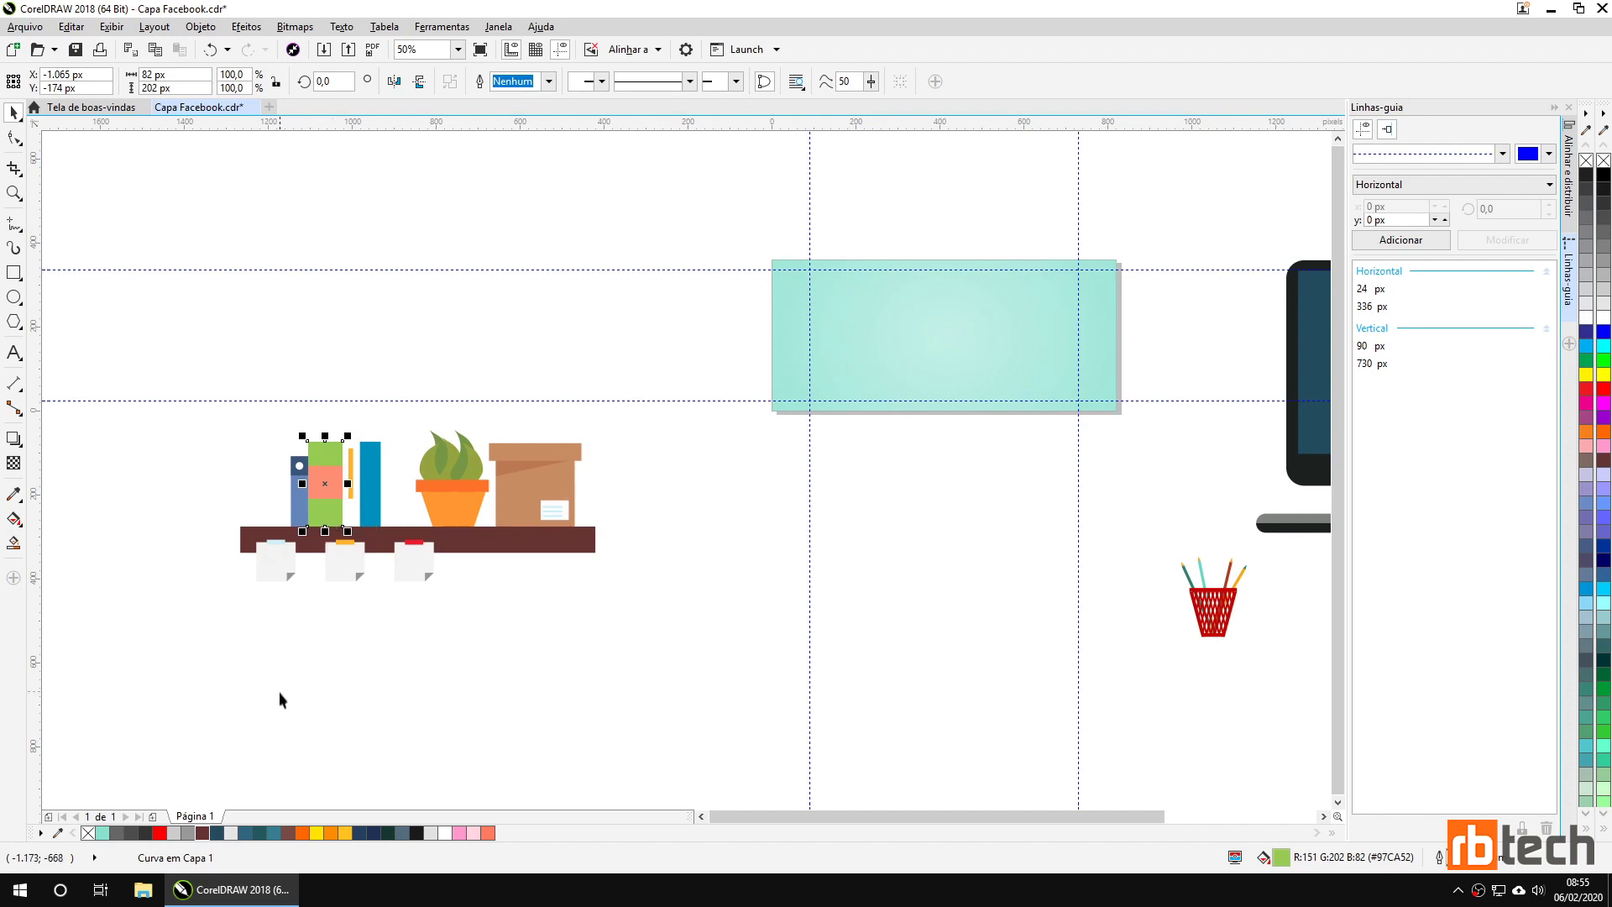
left_click(391, 832)
left_click(385, 685)
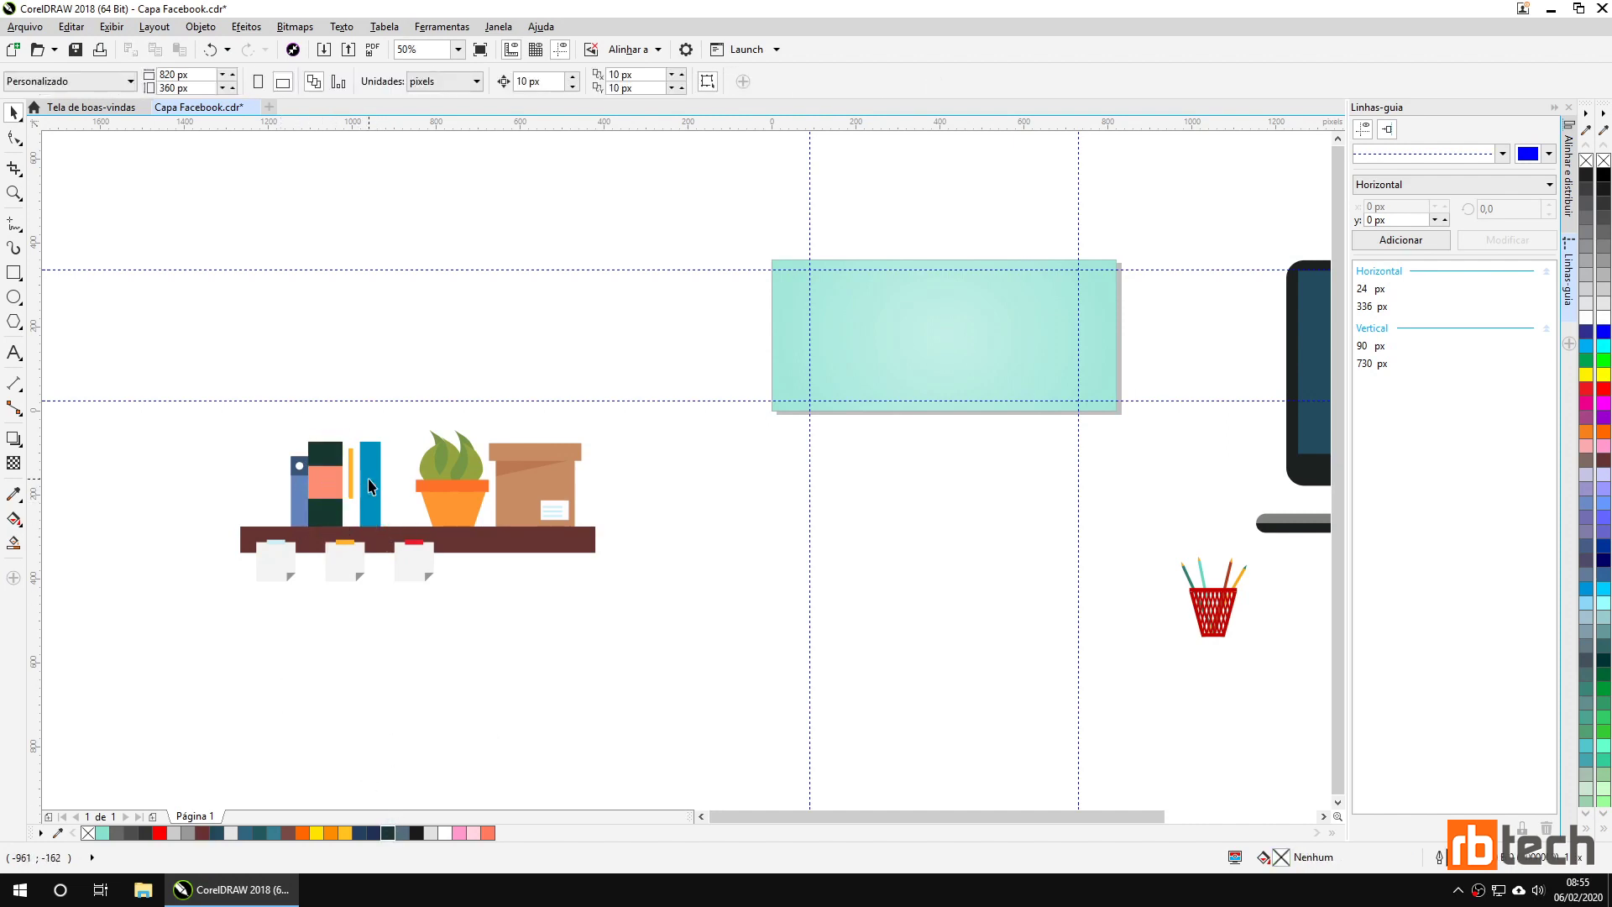
Colour the orange plant pot yellow.
left_click(457, 503)
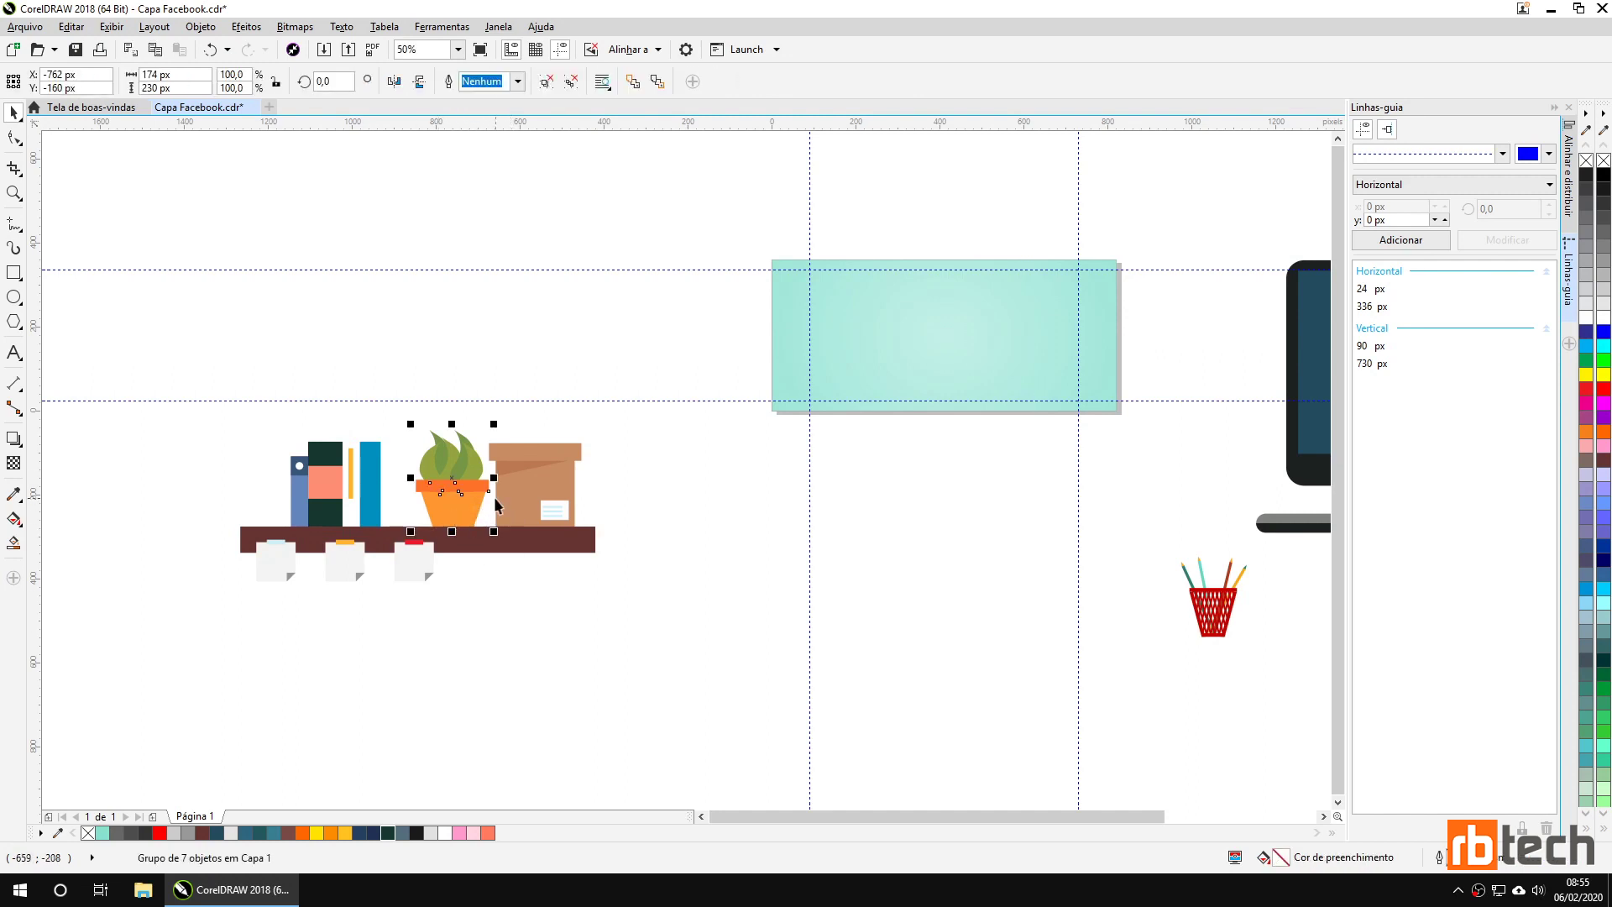
left_click(462, 514)
left_click(316, 833)
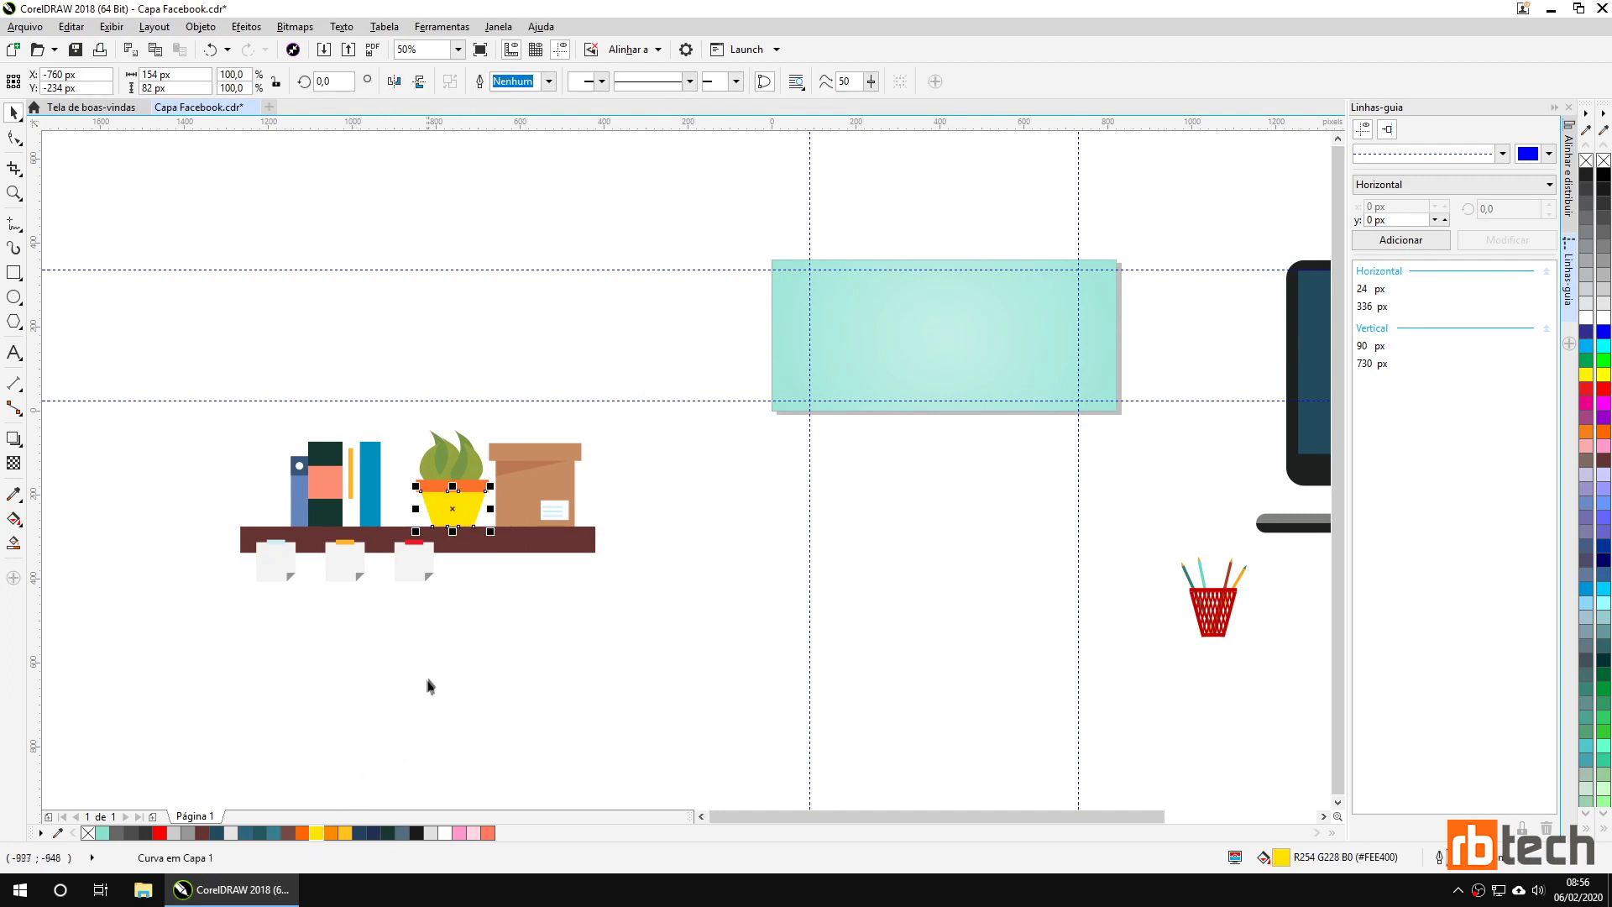
left_click(465, 640)
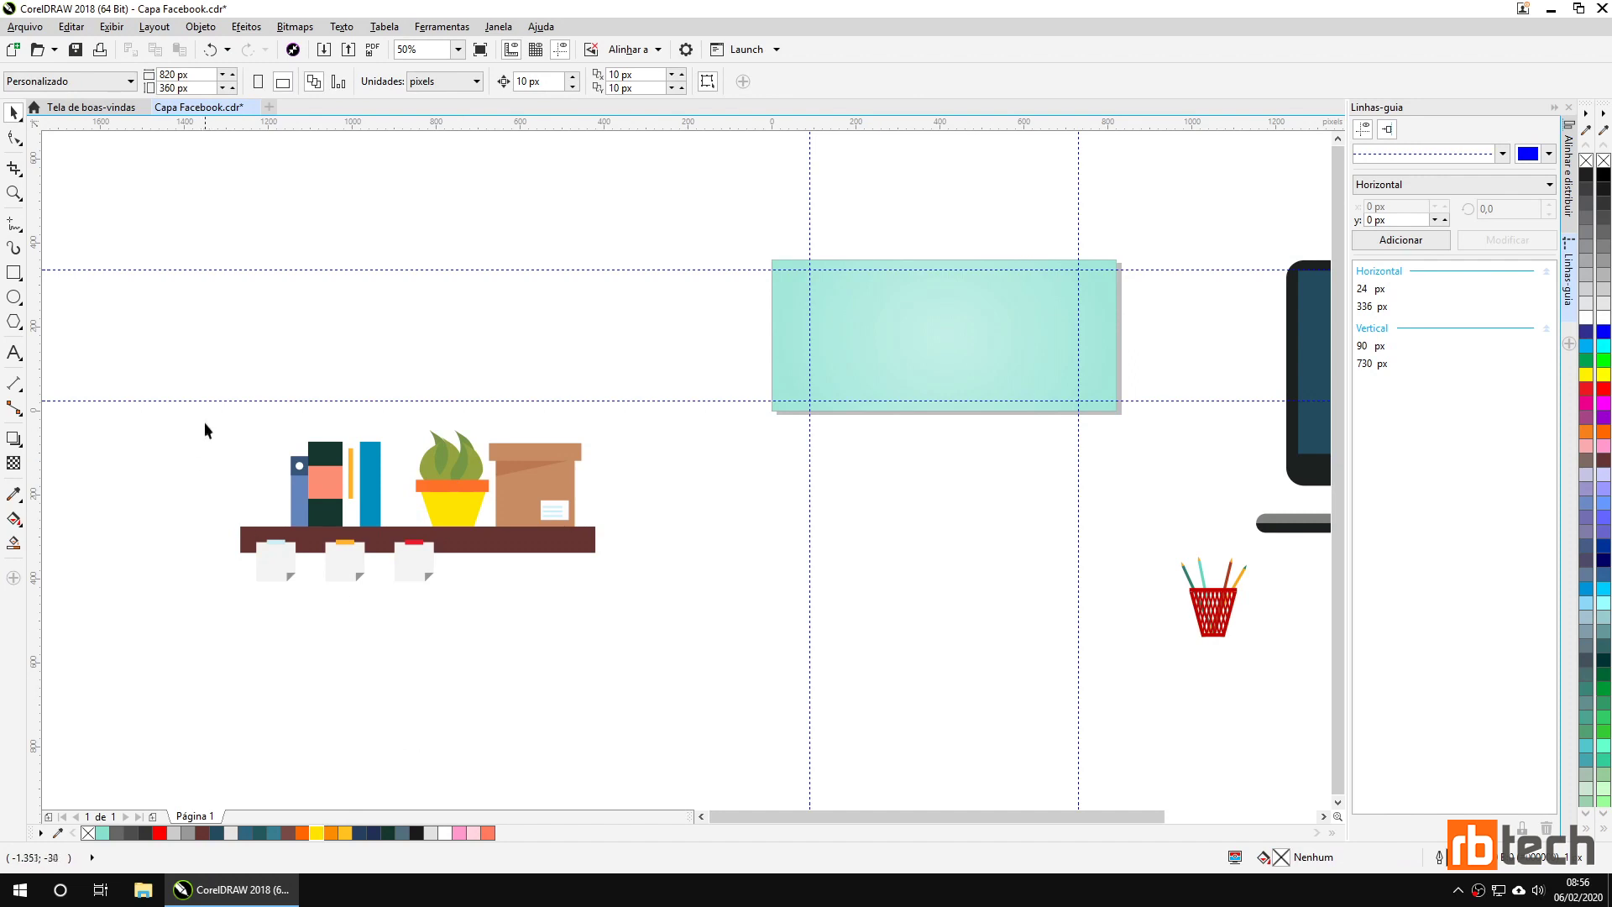
Group the 20 shelf-scene objects and move the group up between the guides.
left_click_drag(277, 575, 641, 635)
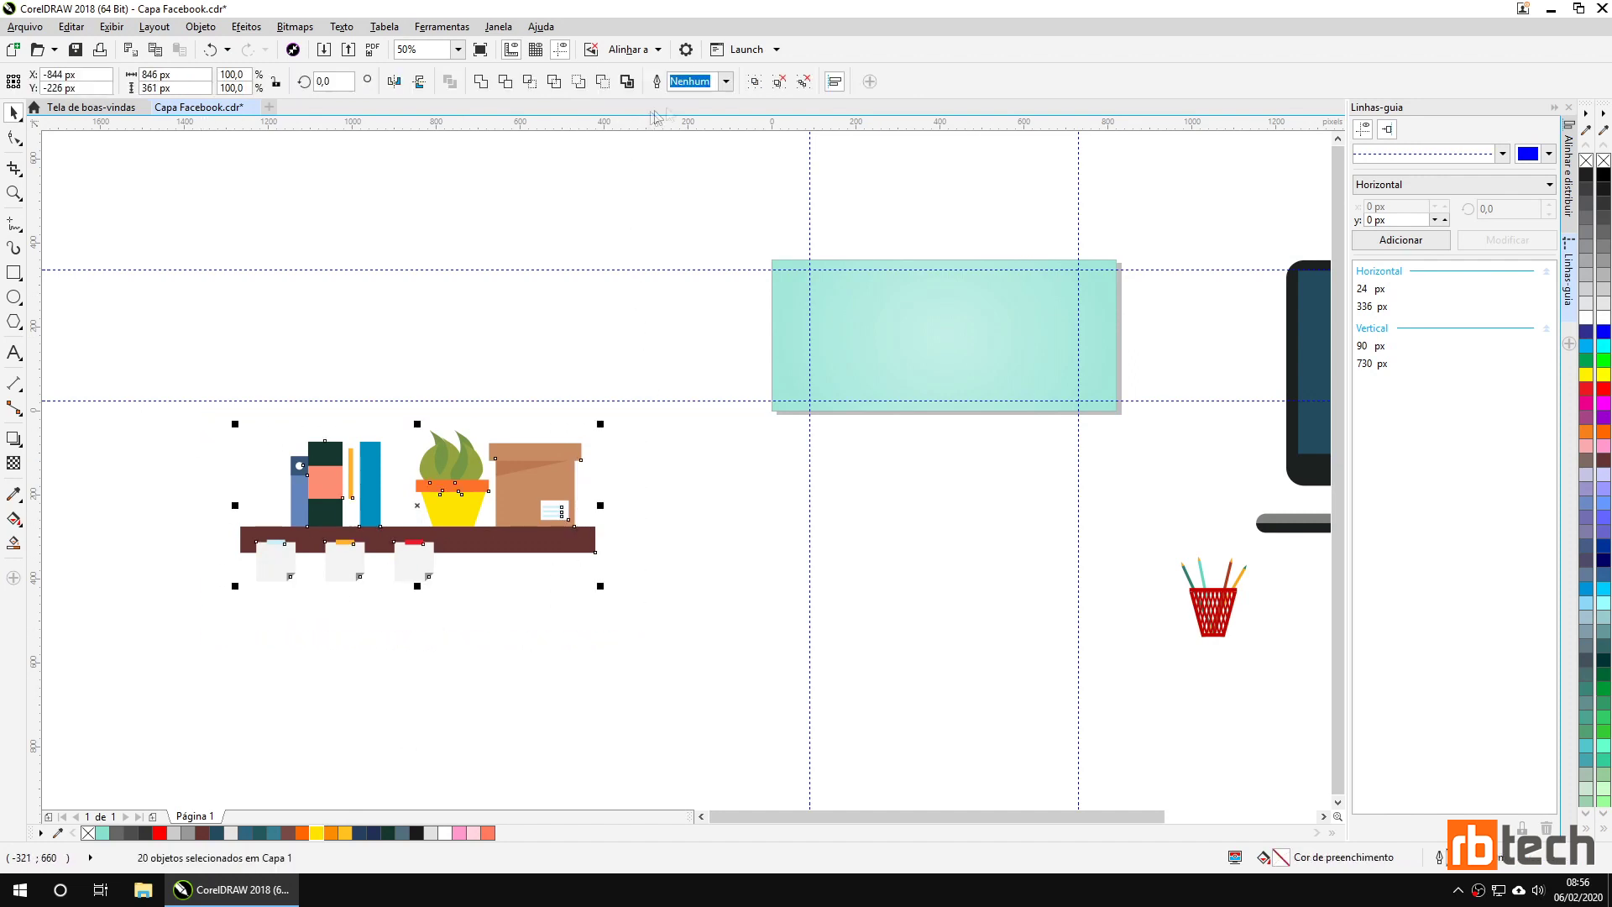
left_click(754, 81)
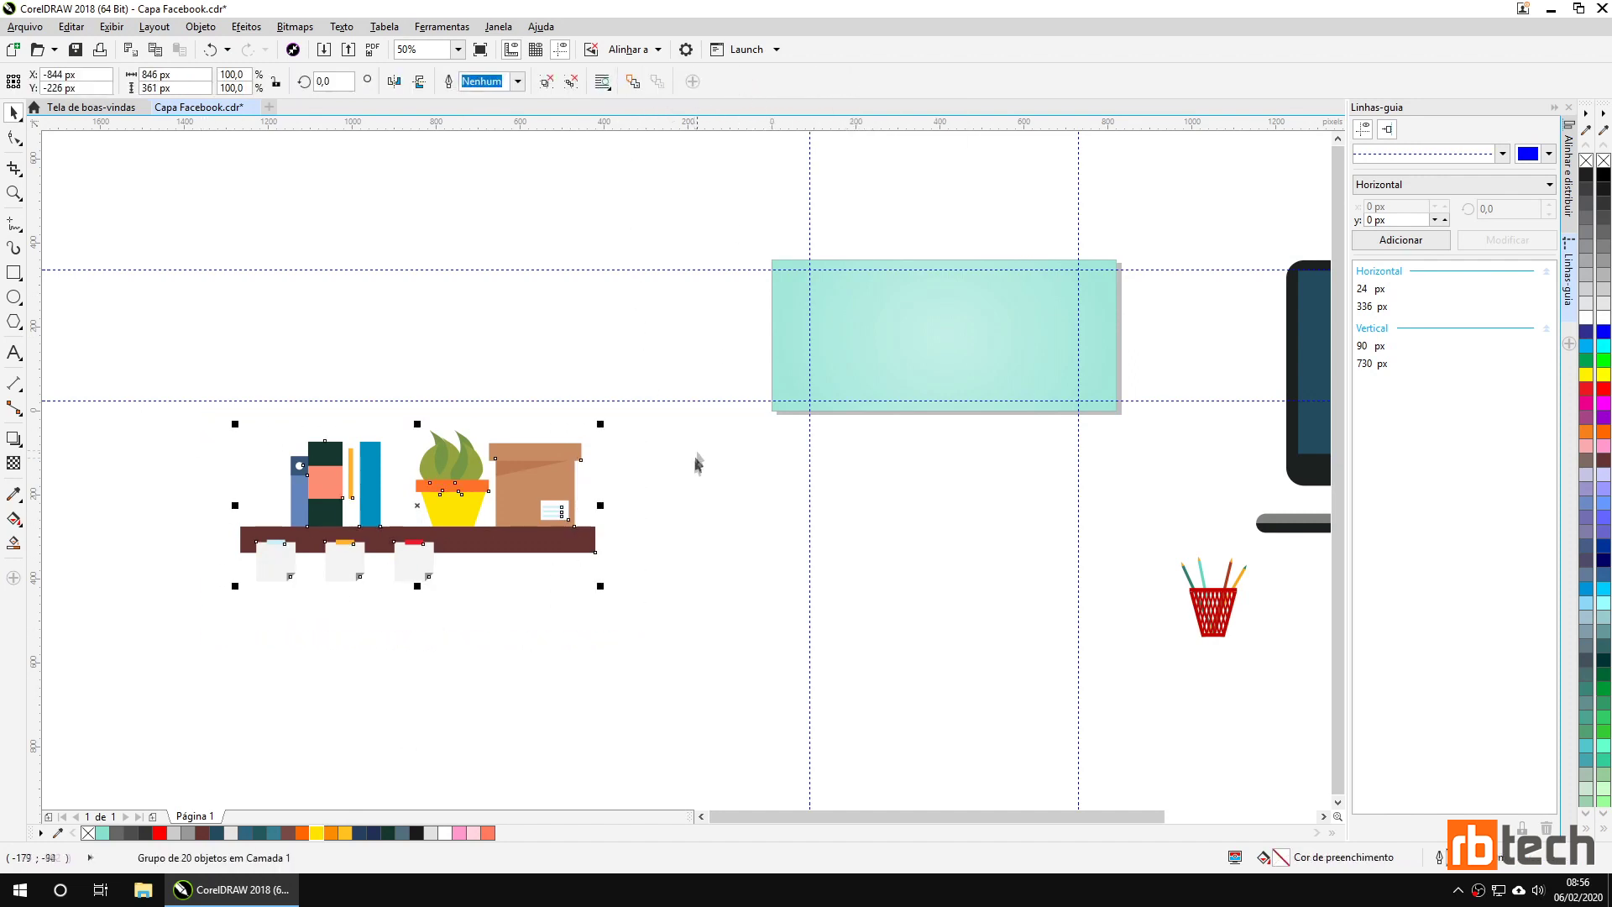
left_click_drag(477, 551, 579, 591)
Place the shelf group on the teal cover's left side, scaled to 294 × 126 px.
left_click_drag(719, 500, 625, 563)
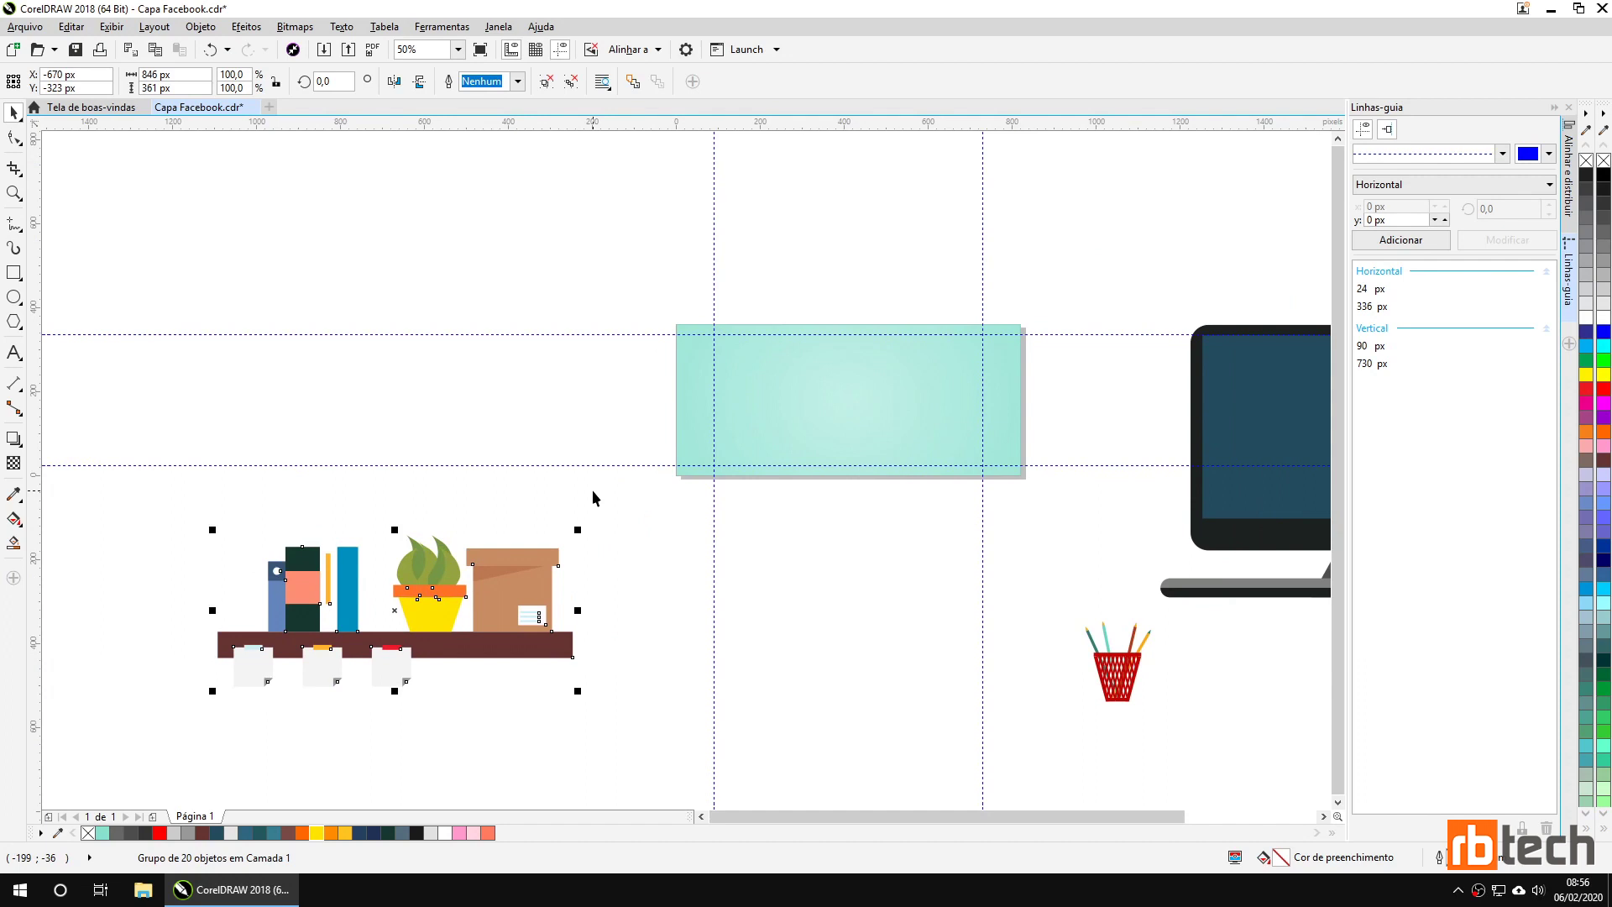
left_click_drag(507, 641, 636, 454)
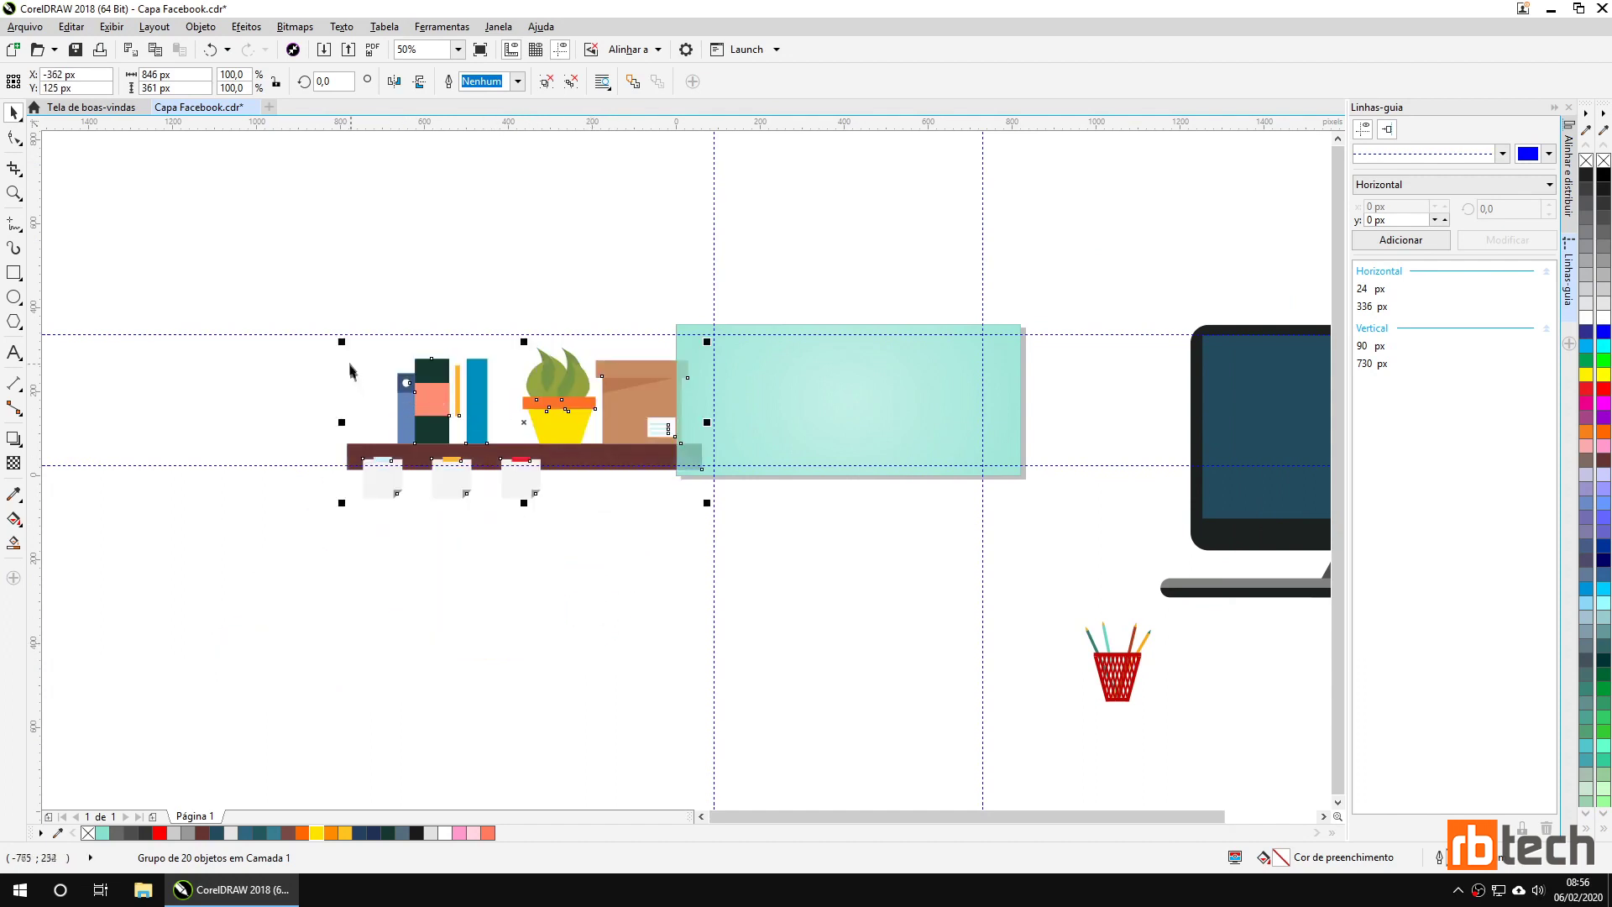
left_click_drag(342, 340, 491, 410)
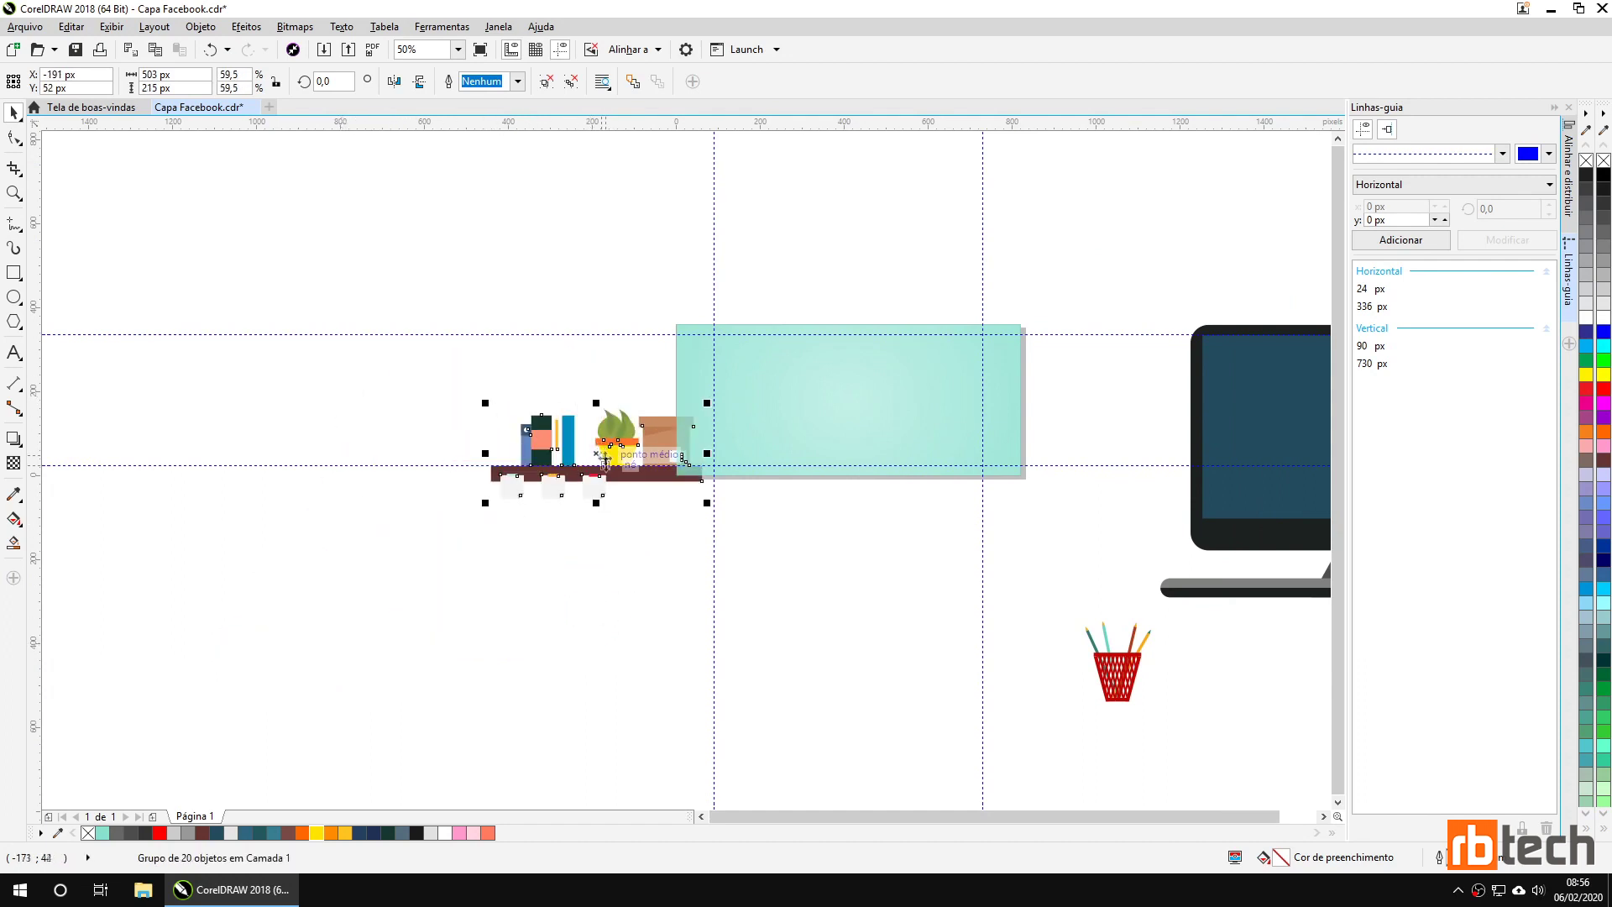
left_click_drag(614, 480, 803, 403)
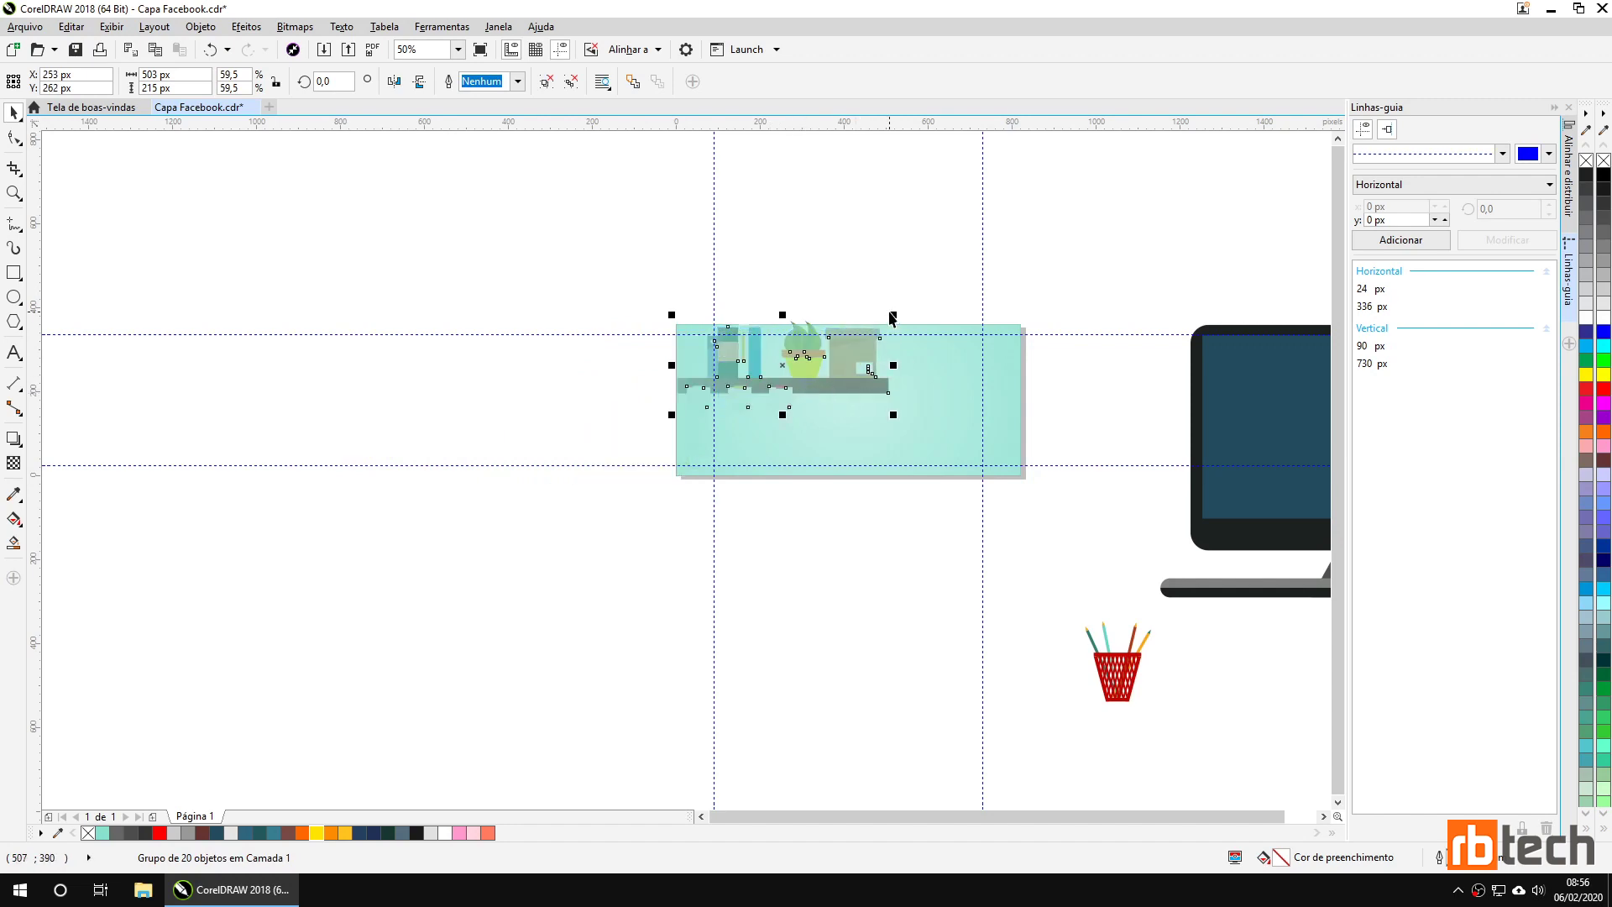
left_click_drag(896, 317, 800, 356)
scroll(813, 435, "up", 1)
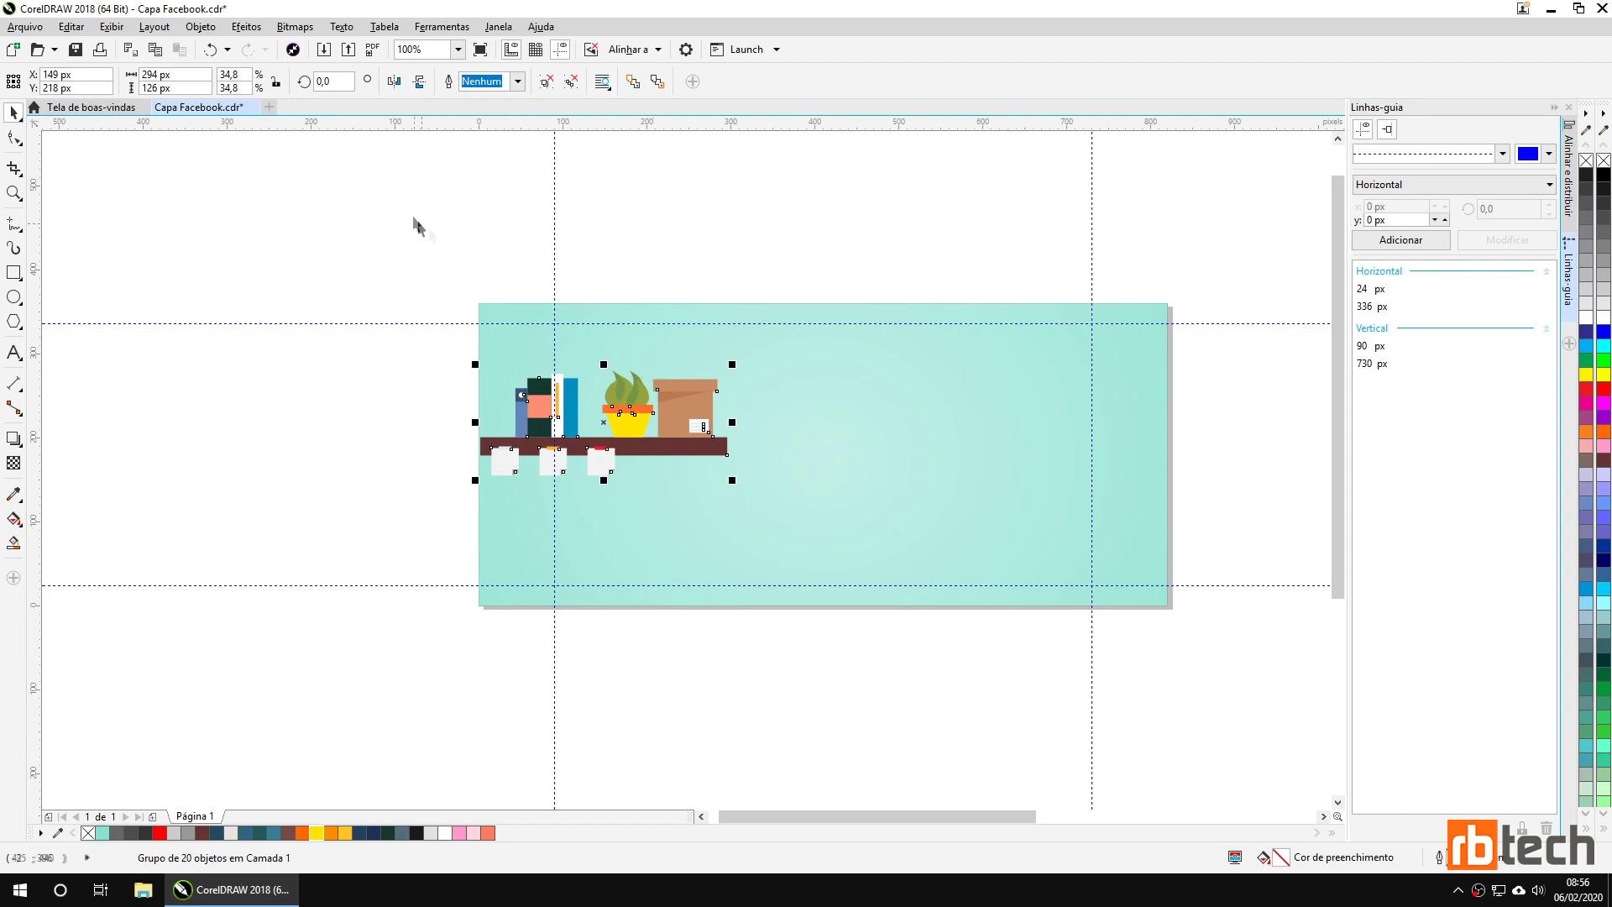
Bring the shelf group in front of everything on the page, confirming the layer move.
left_click(201, 26)
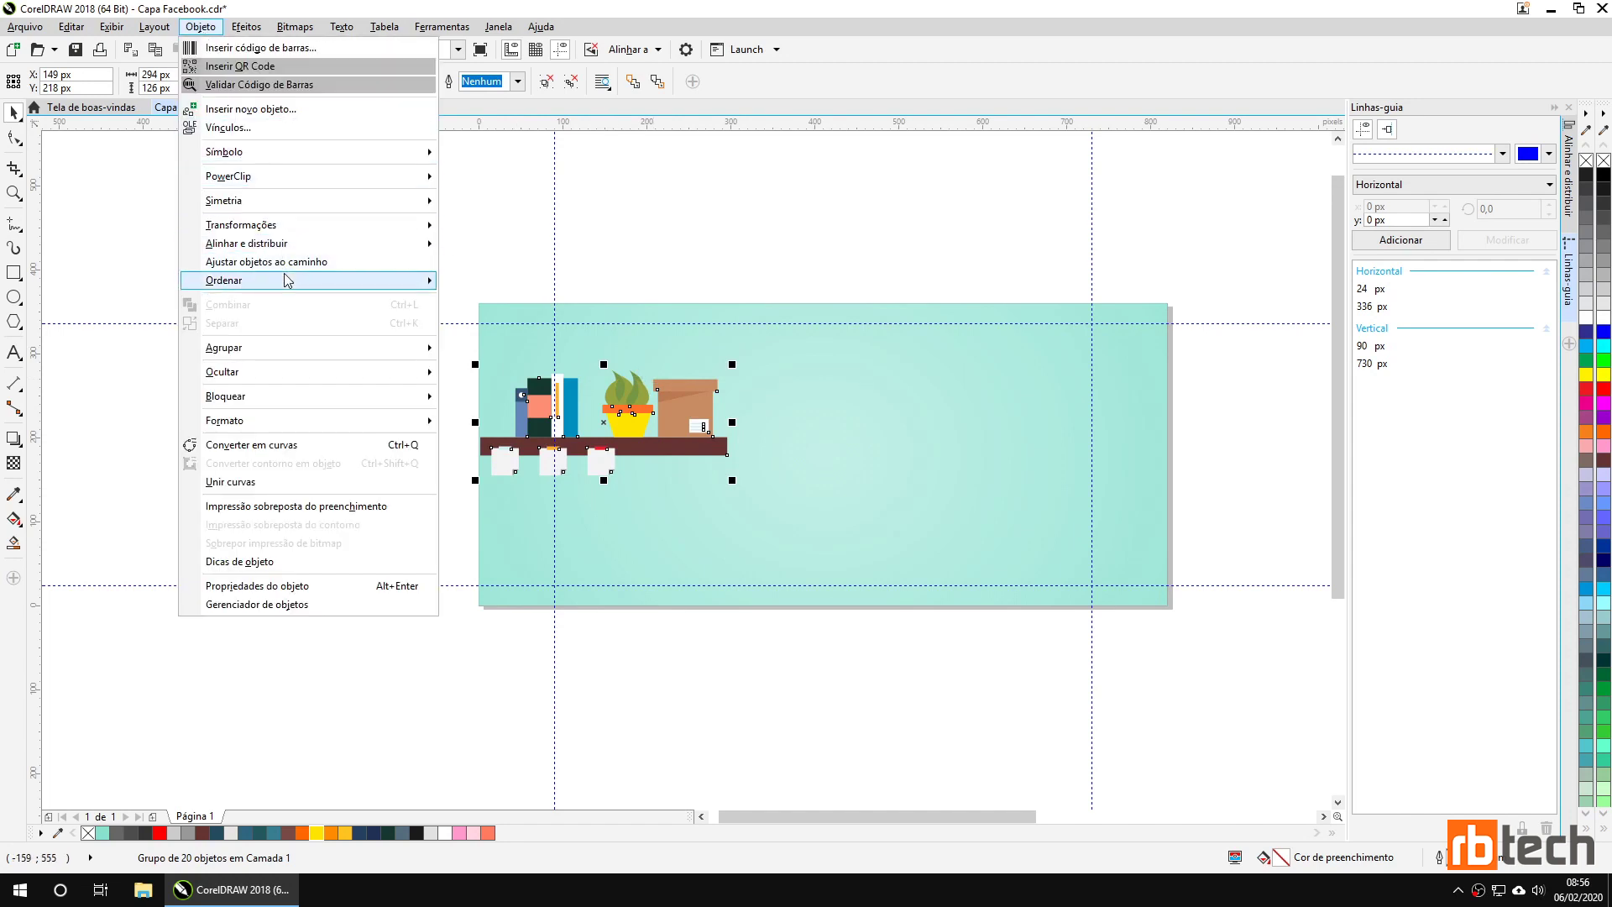
mouse_move(395, 280)
left_click(514, 285)
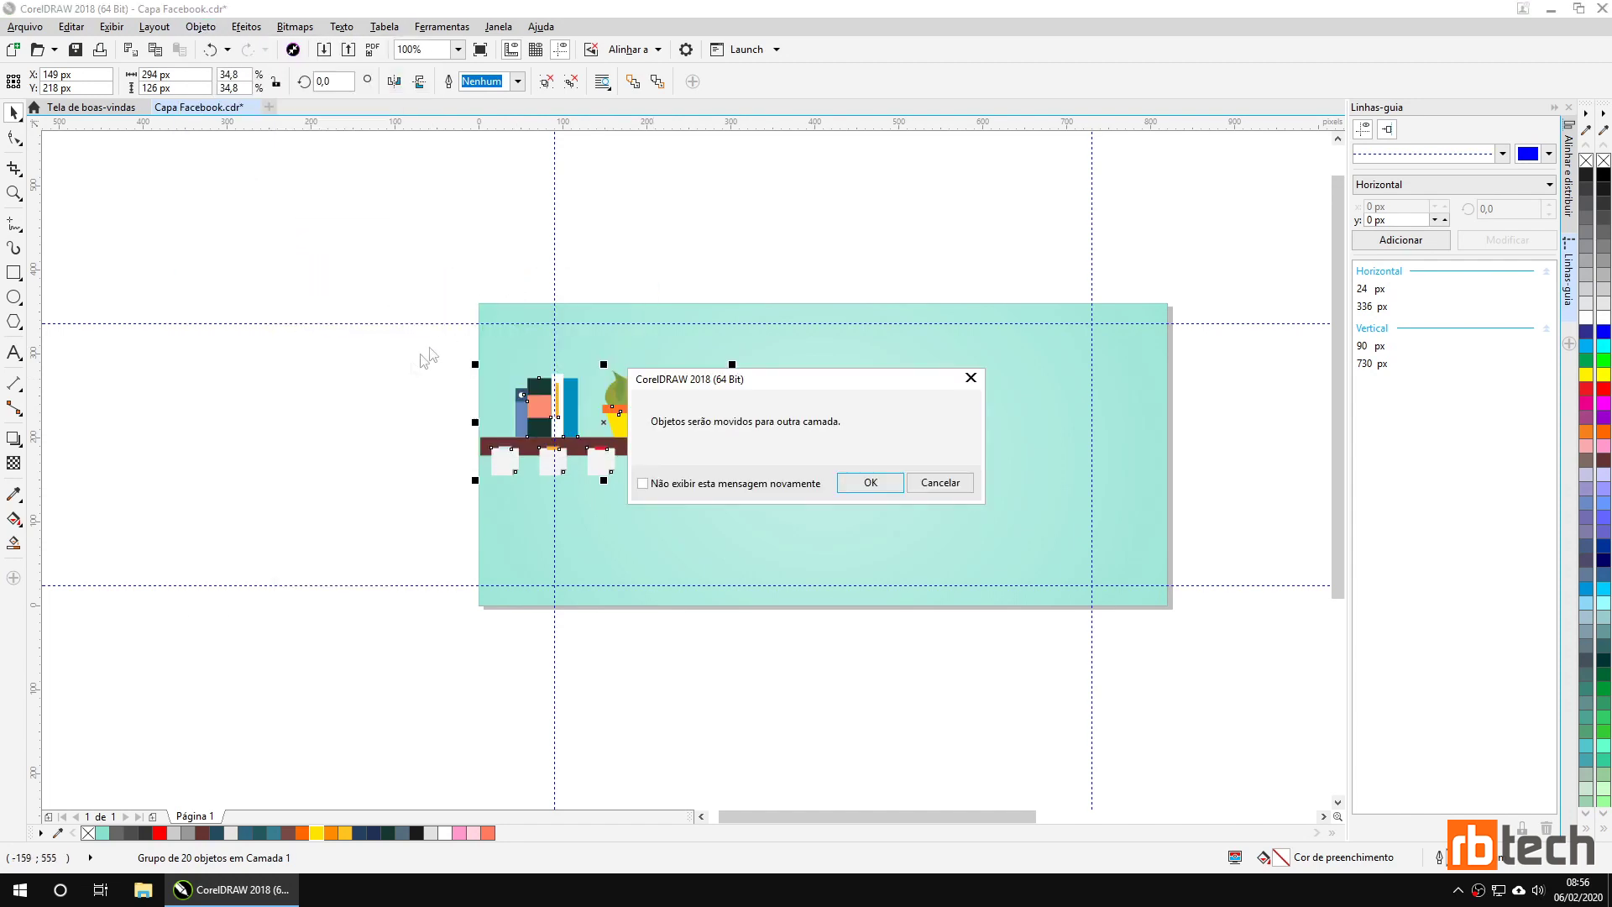
left_click(871, 483)
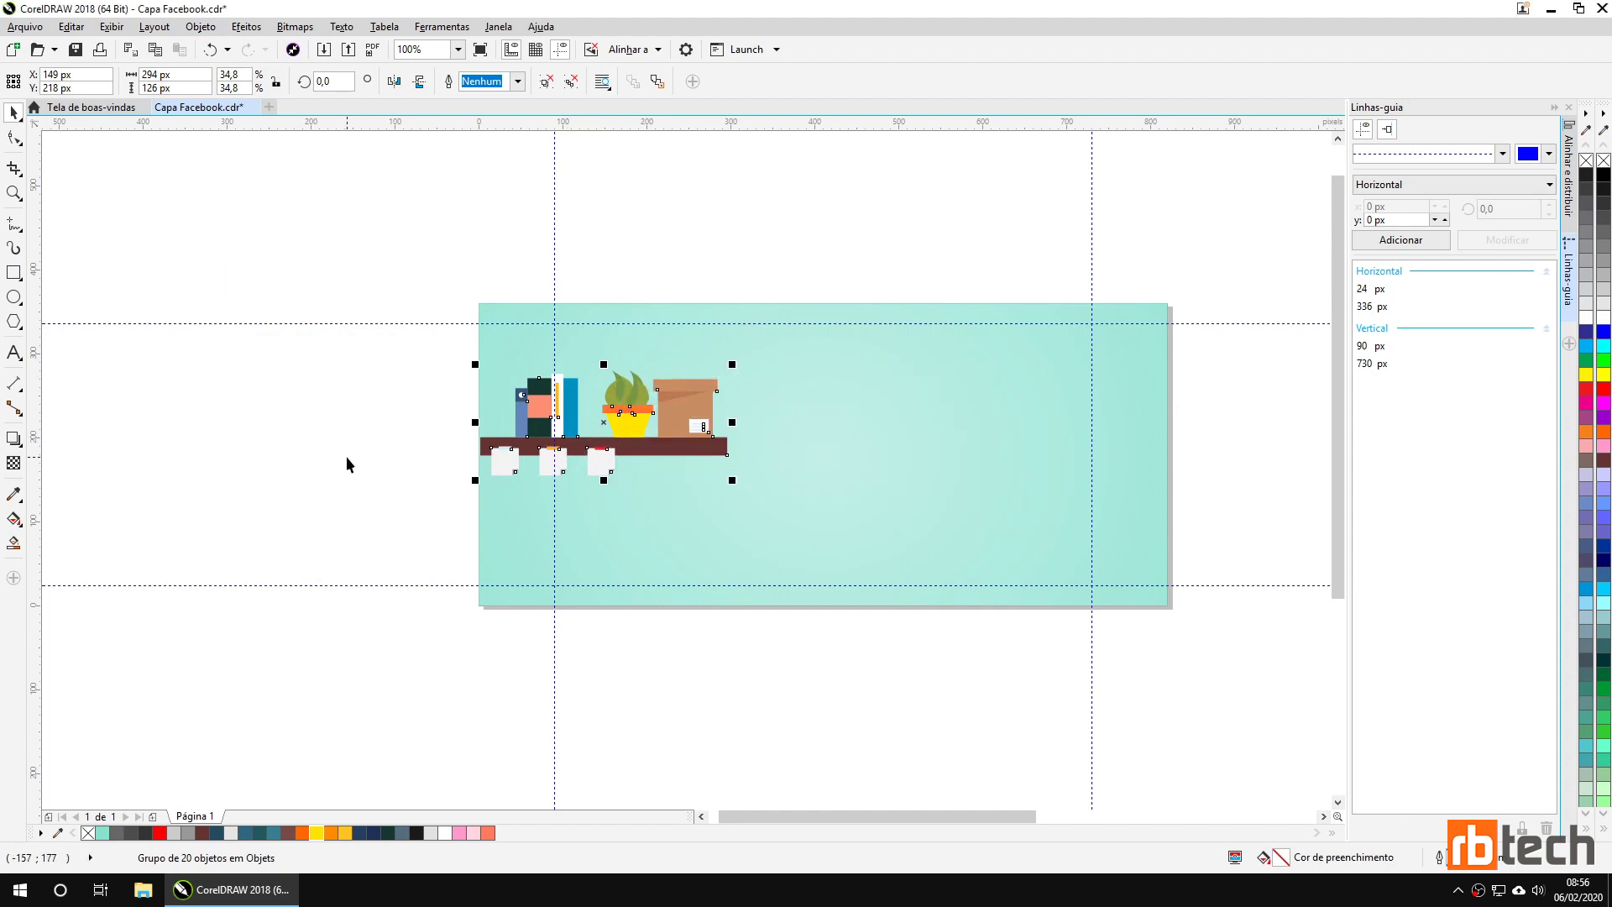
Nudge the shelf group into position and mirror it horizontally.
left_click_drag(647, 450, 650, 422)
scroll(434, 427, "up", 3)
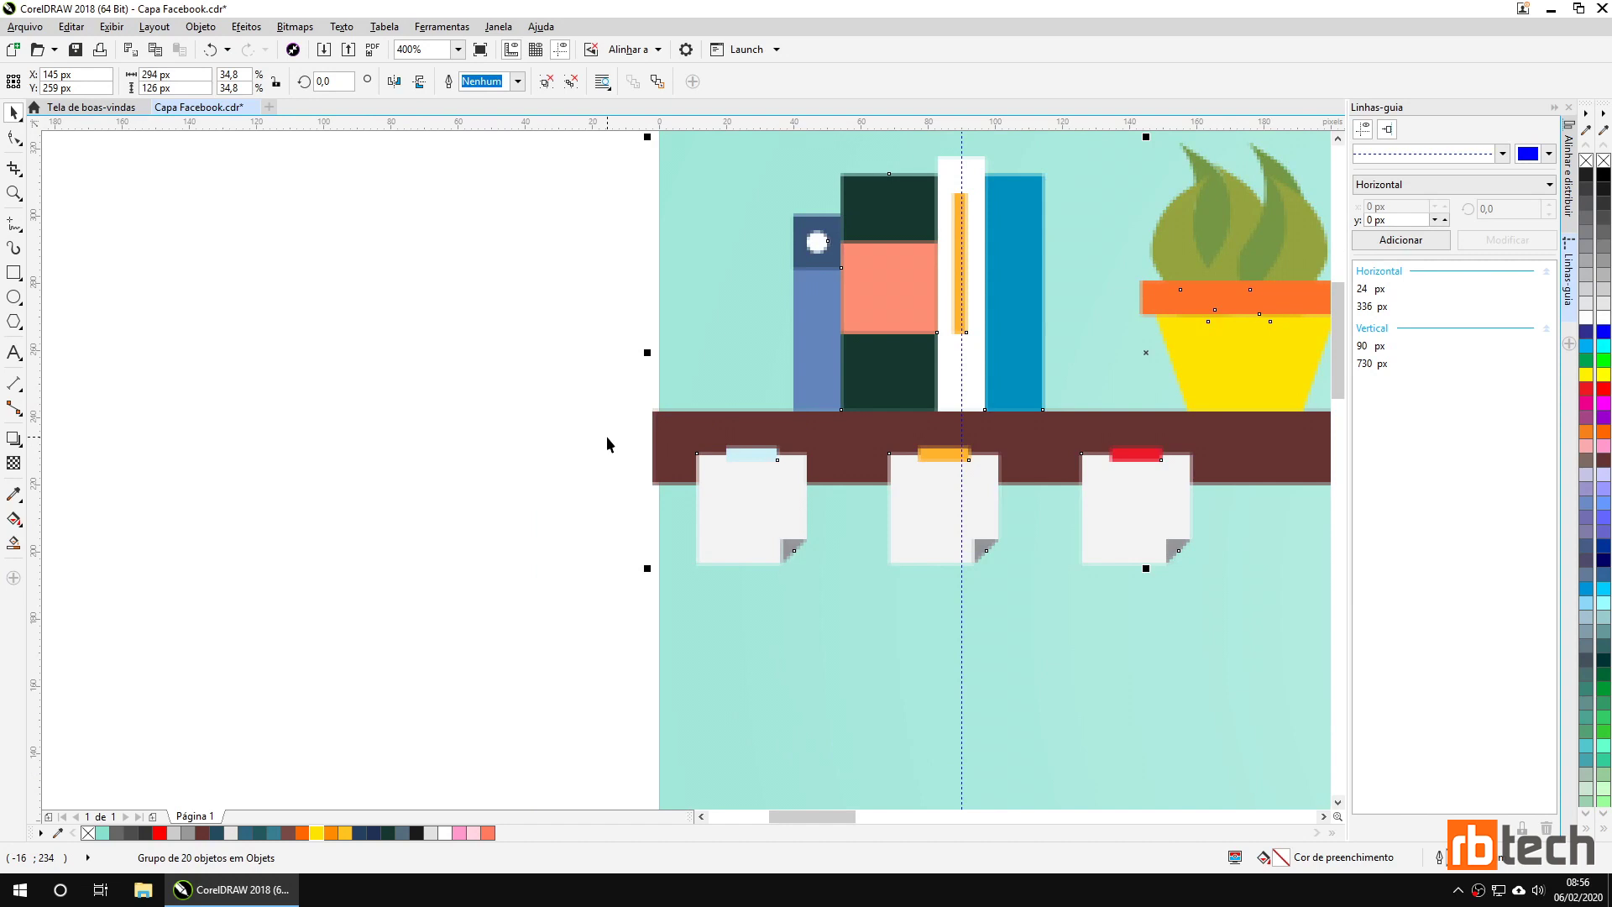
key("shift+Right")
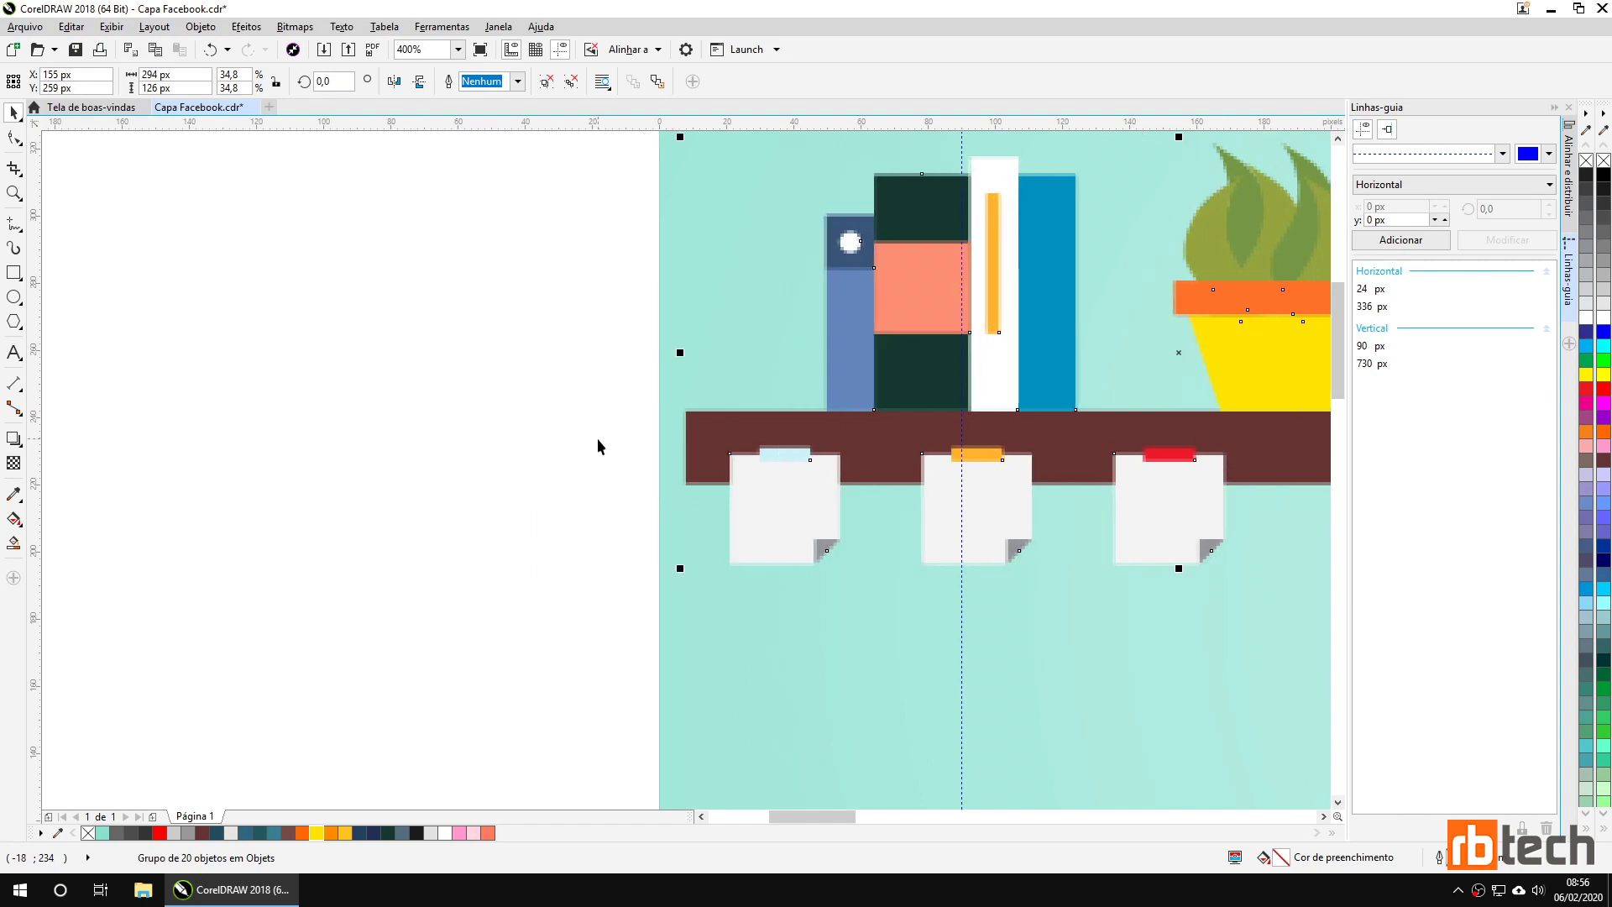
key("Left")
key("Left")
left_click_drag(681, 443, 687, 441)
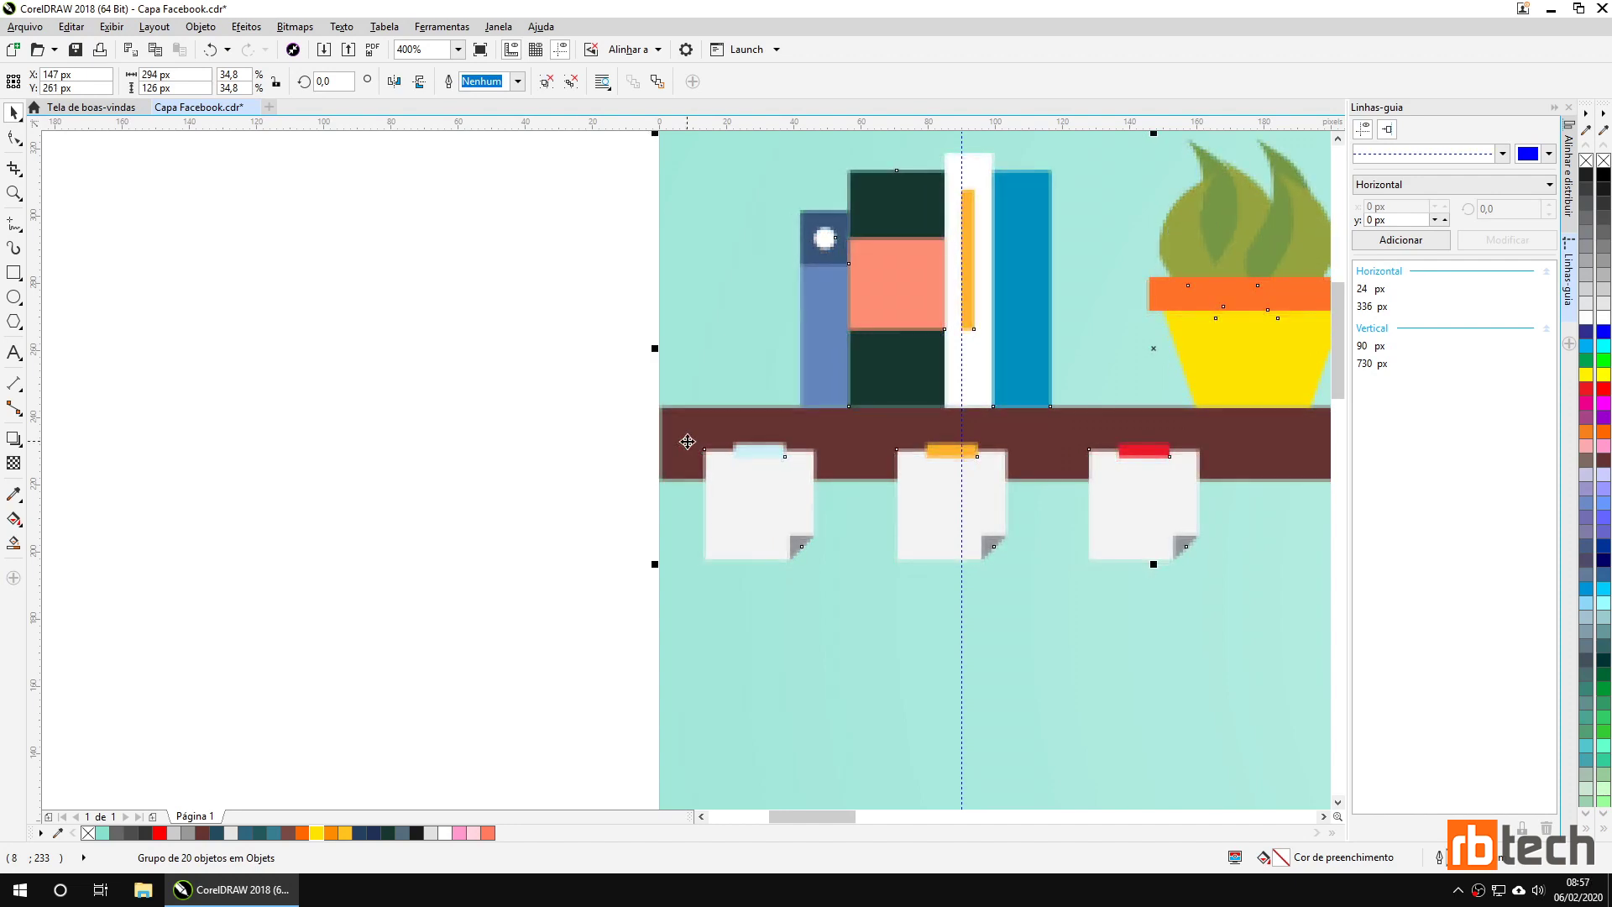
scroll(688, 441, "down", 2)
left_click_drag(940, 539, 655, 525)
key("Down")
key("Down")
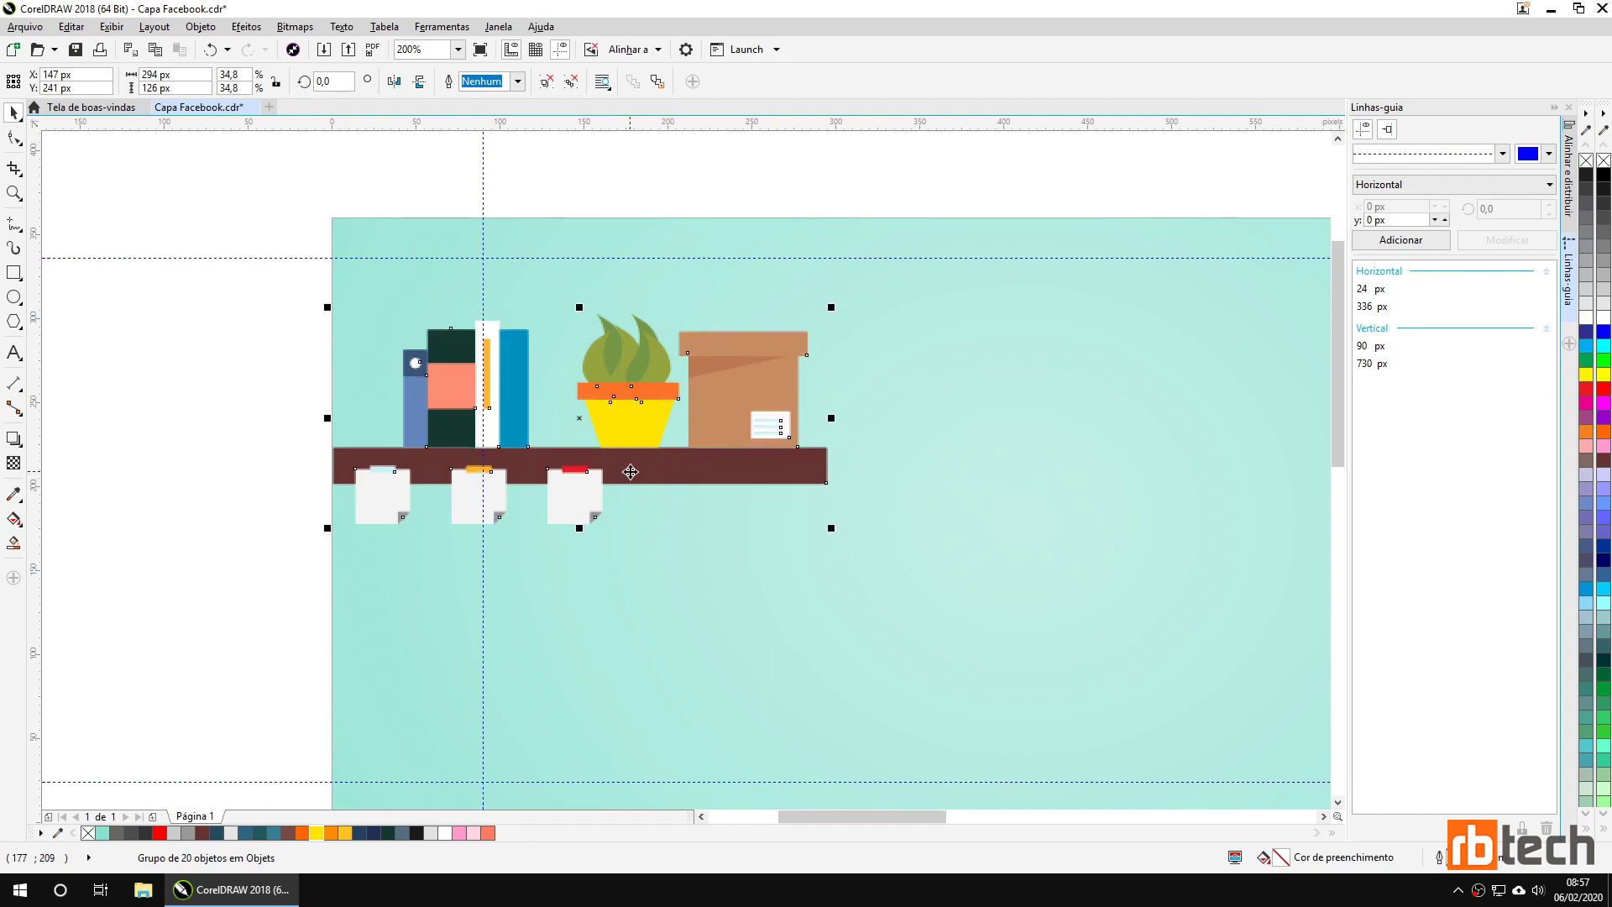
left_click(395, 81)
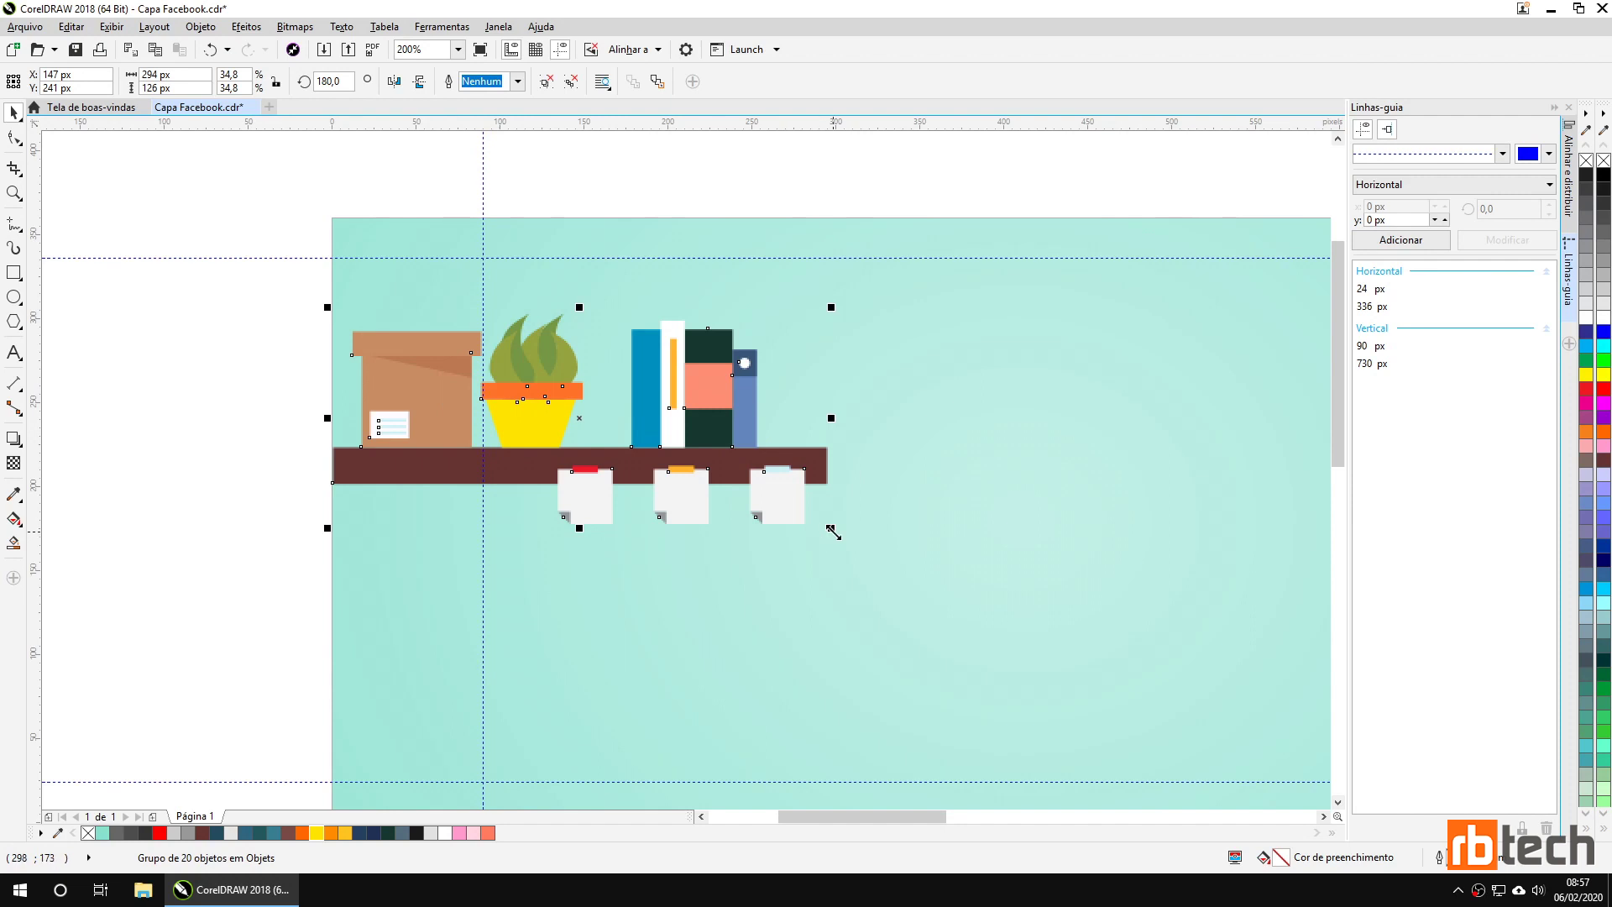
Scale the mirrored shelf group down to about 28.2%, making it 239 × 102 px.
left_click_drag(831, 527, 737, 502)
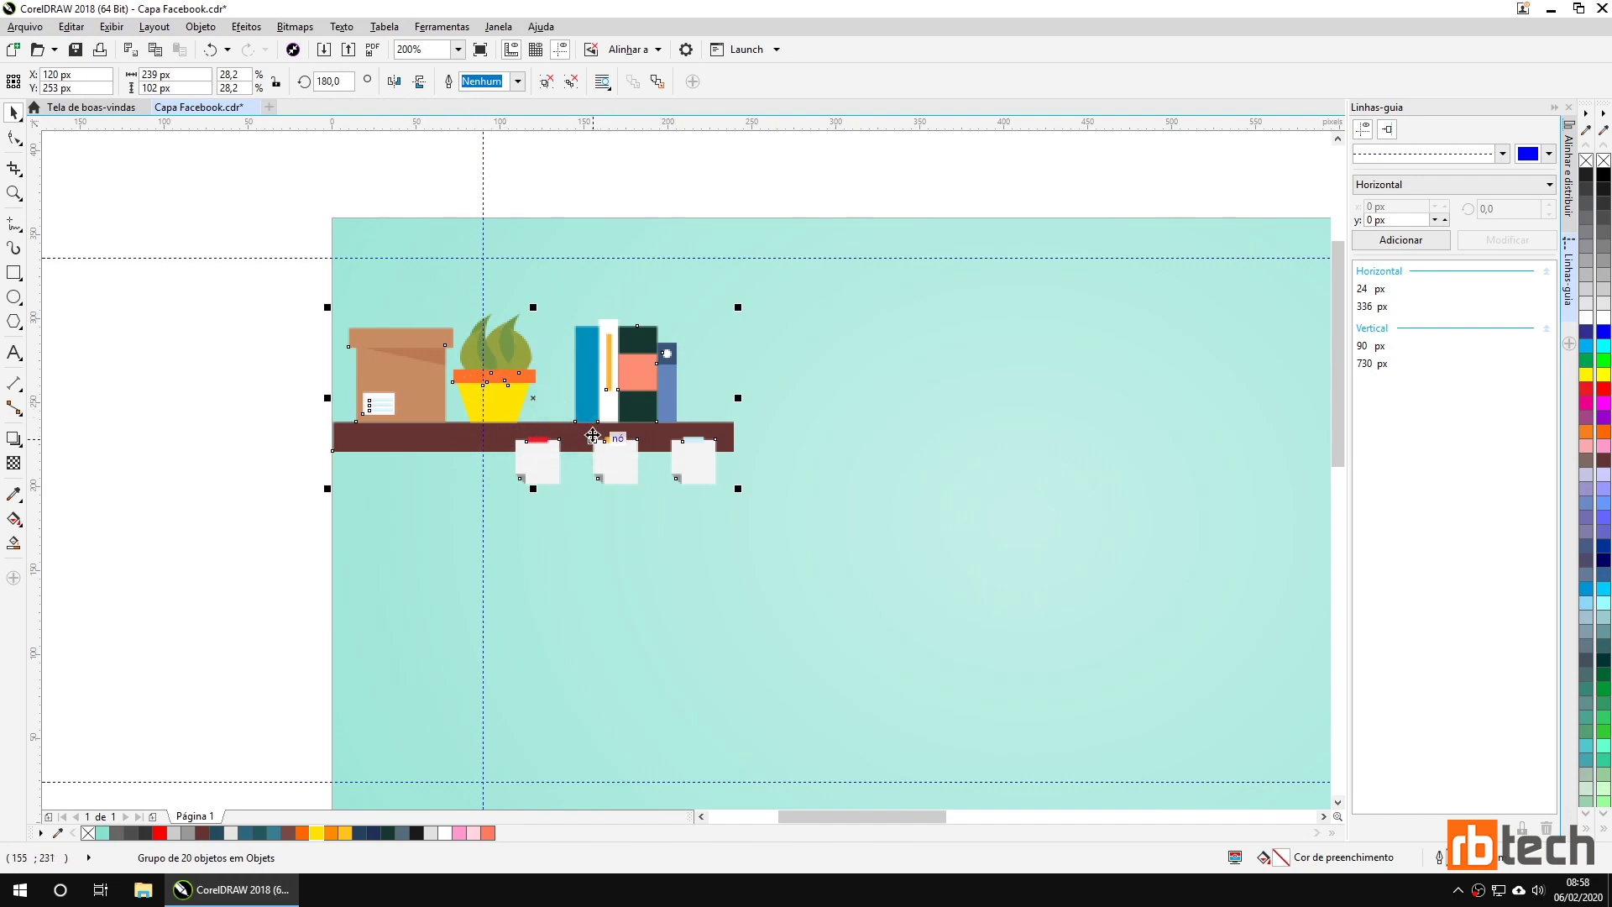
Zoom out to the monitor and fill its screen light grey.
scroll(593, 436, "down", 2)
left_click(655, 586)
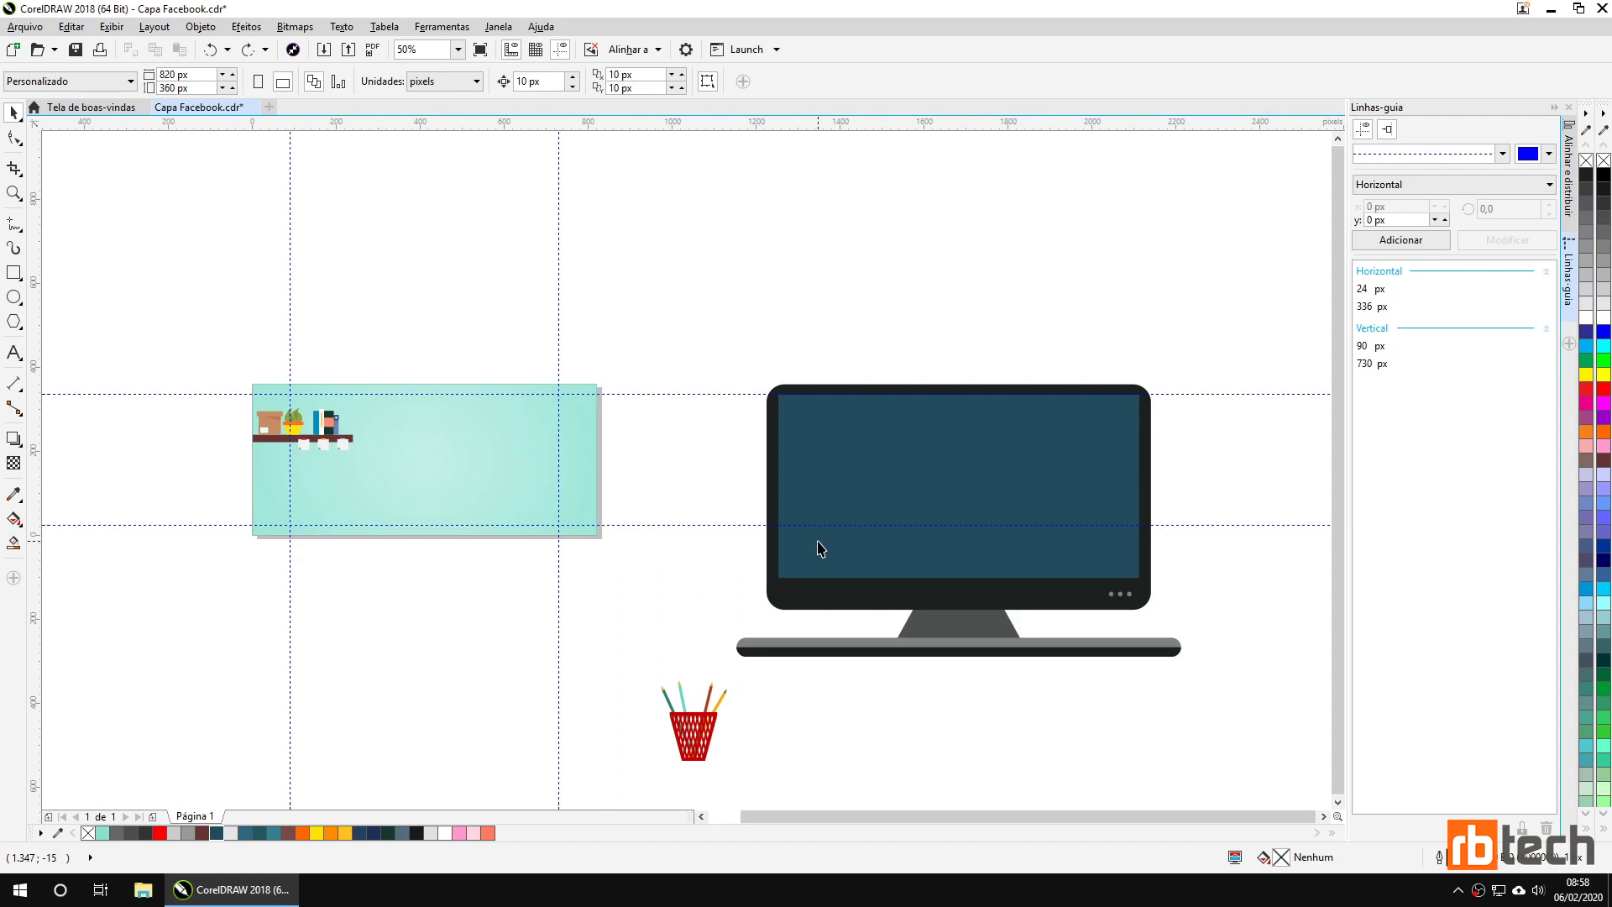
left_click(893, 475)
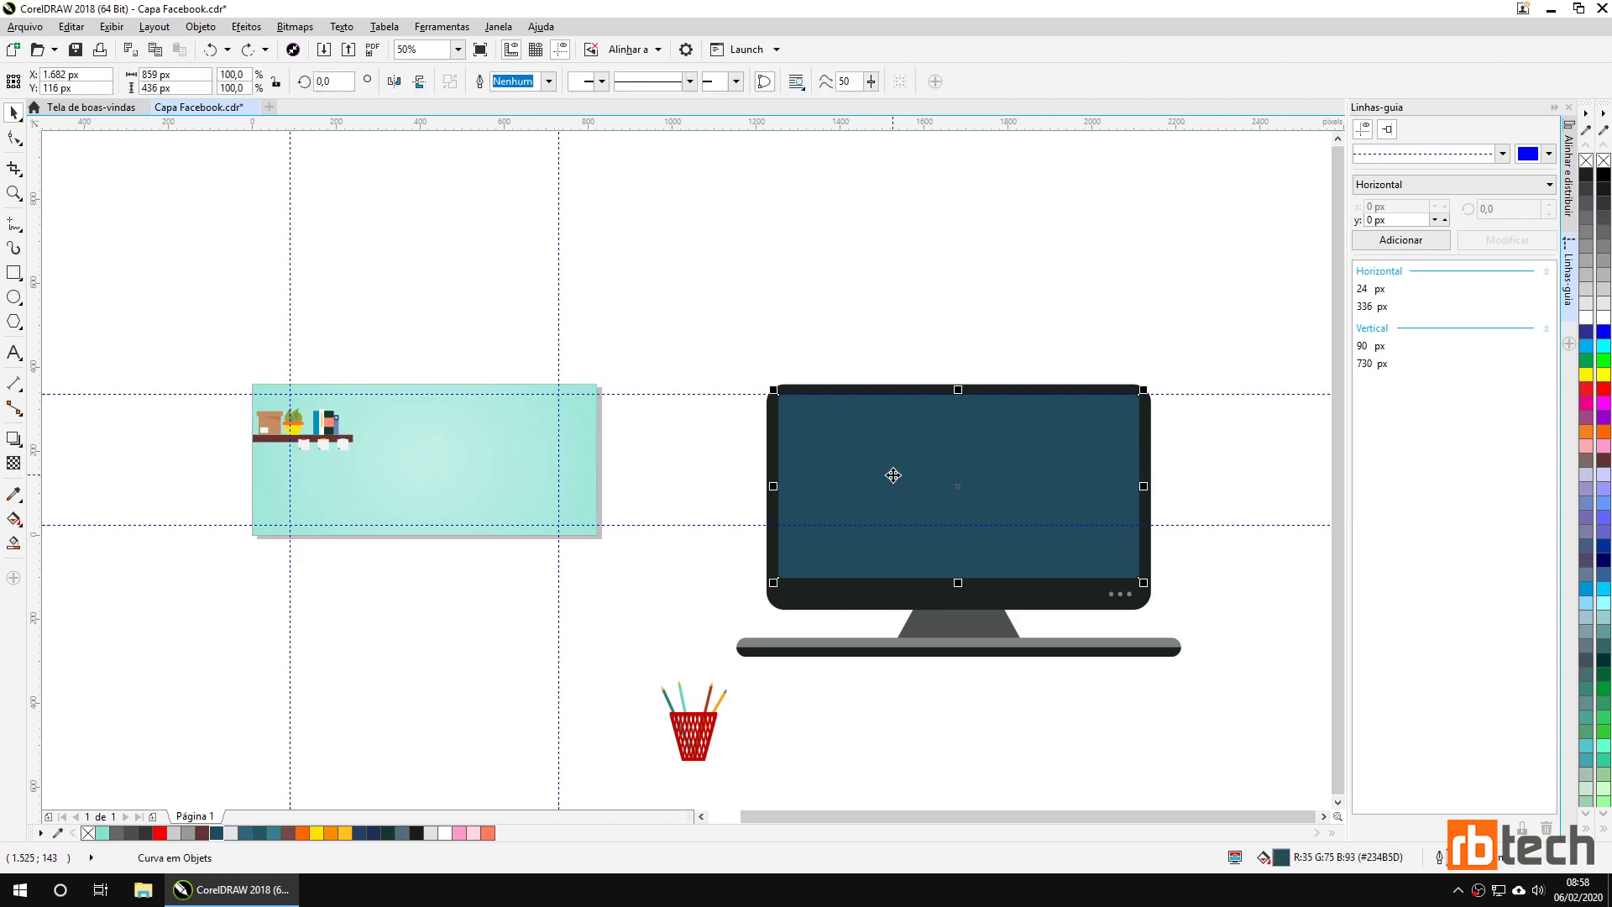
left_click(1604, 304)
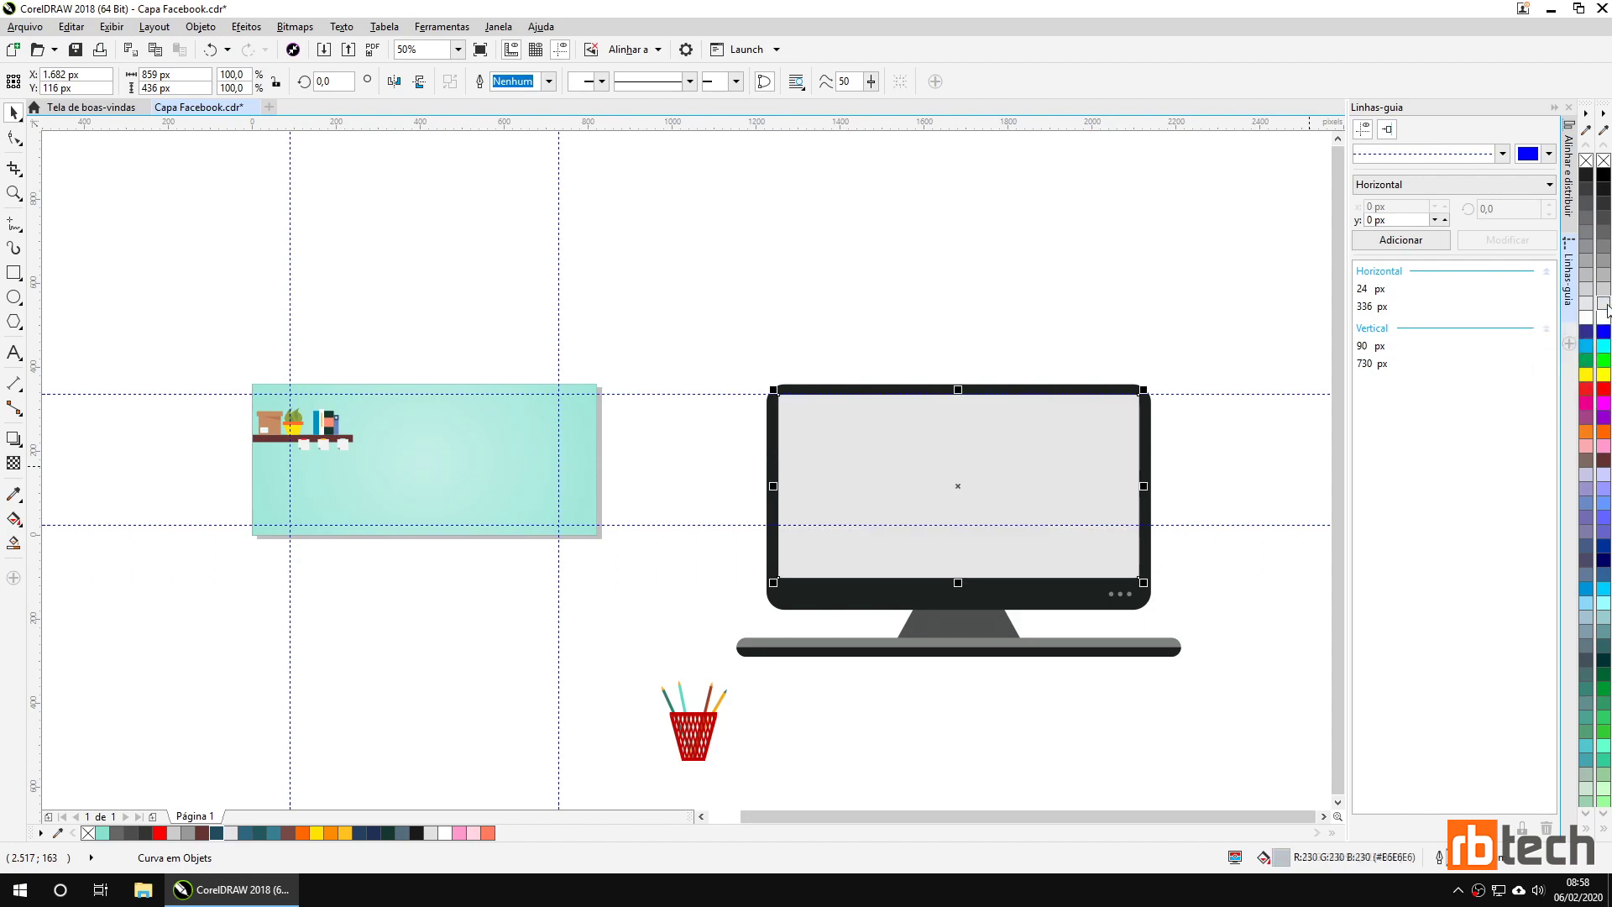
Colour the monitor frame, stand and base bar top dark blue #234C5E.
left_click(802, 603)
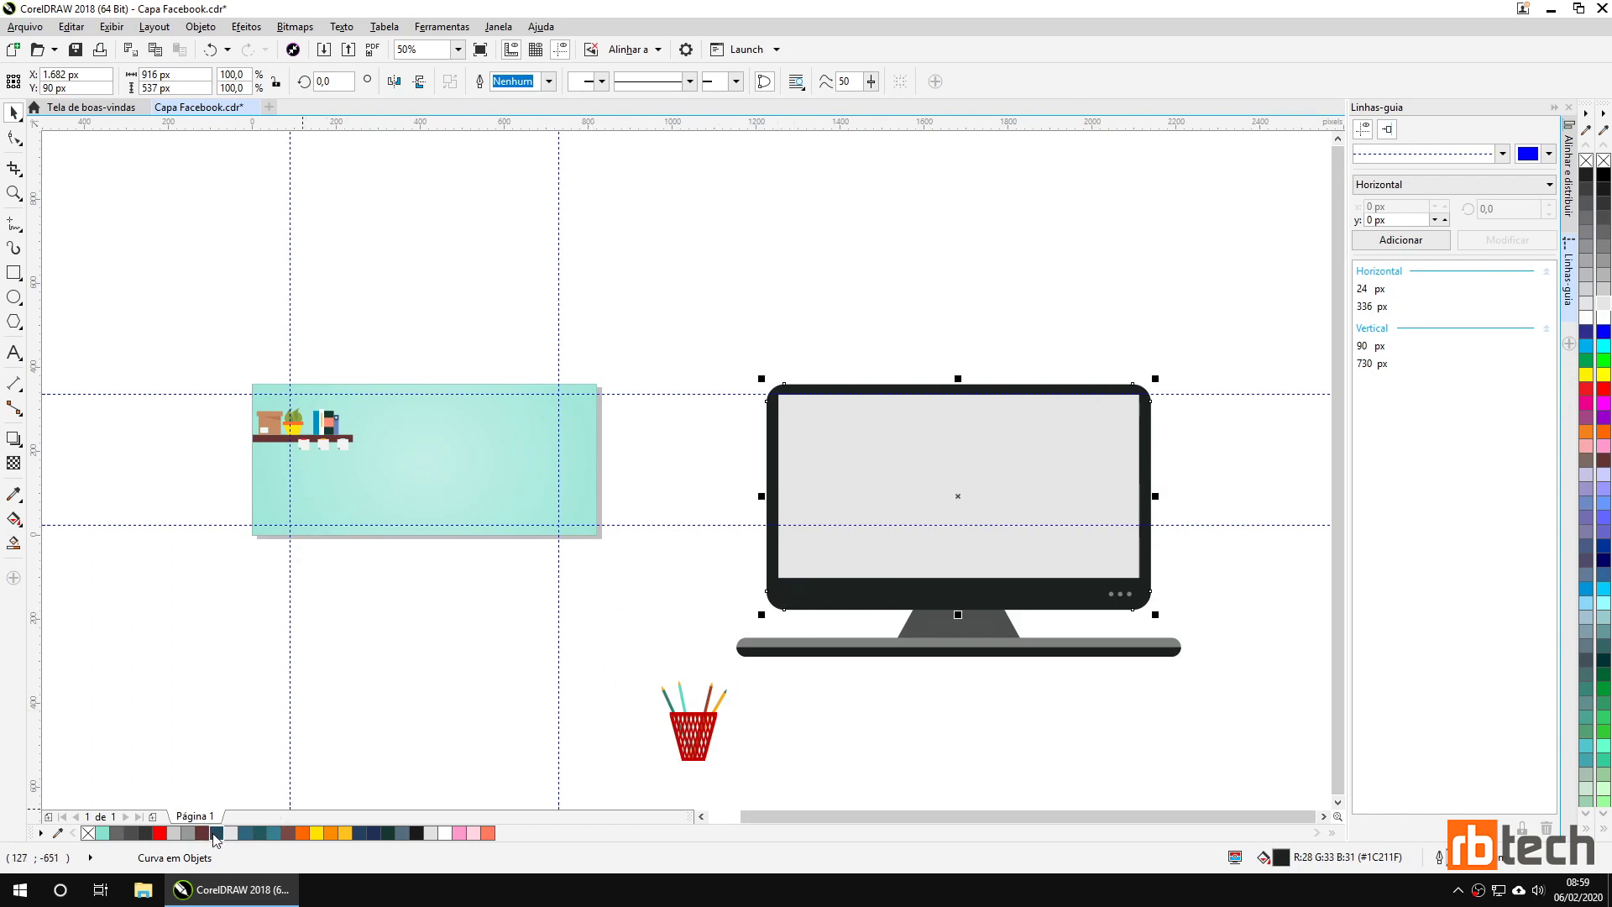
left_click(216, 834)
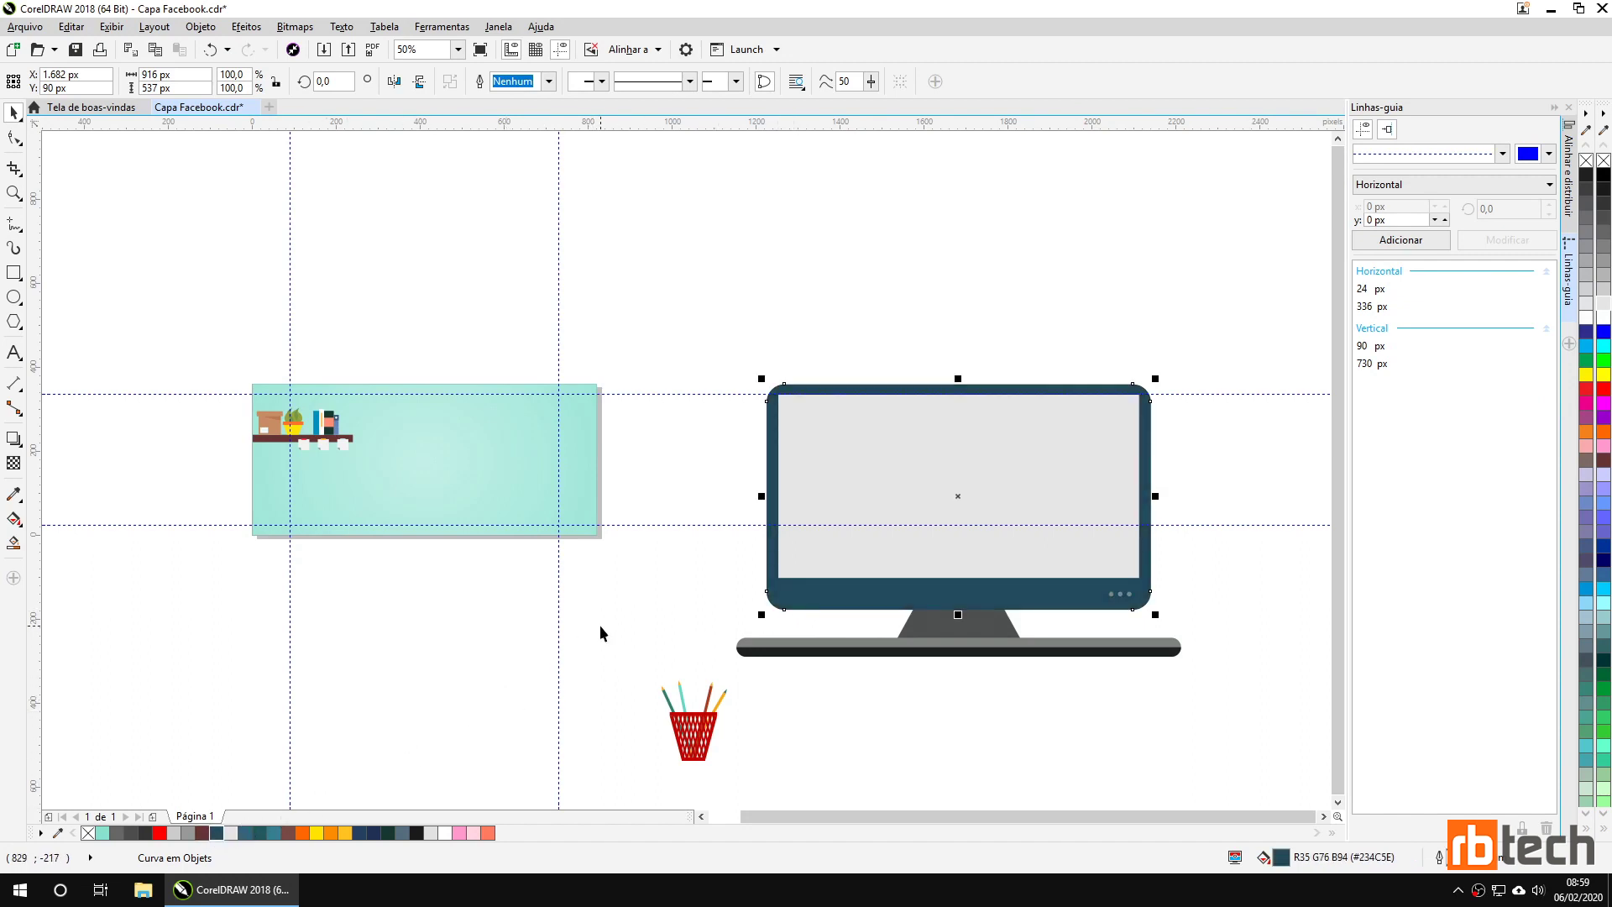
left_click(958, 626)
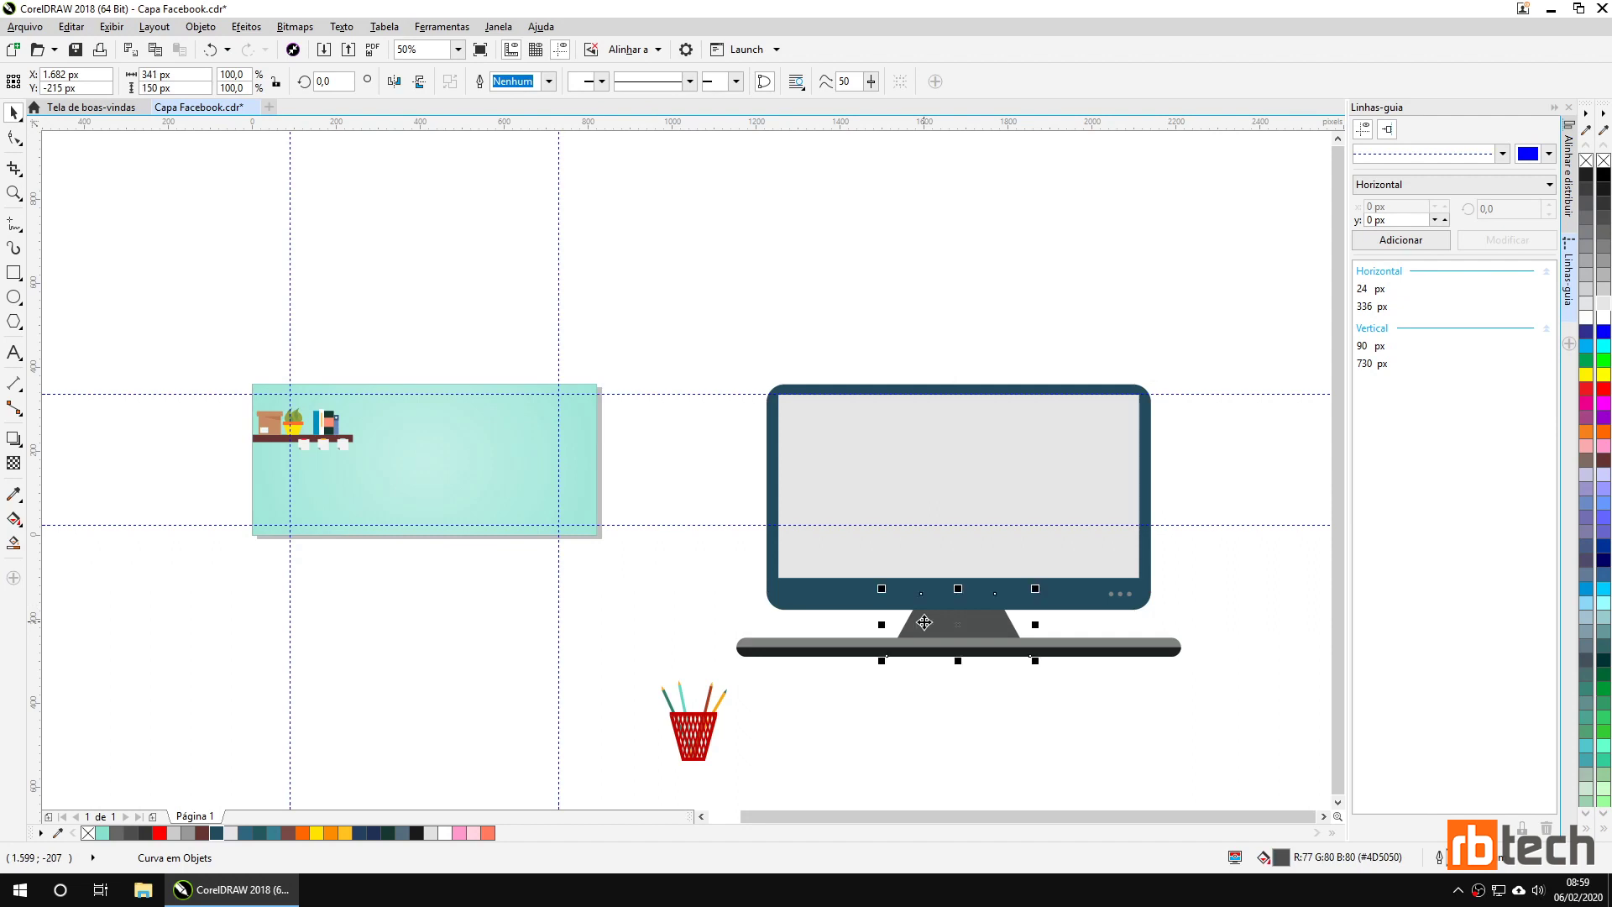
left_click(216, 834)
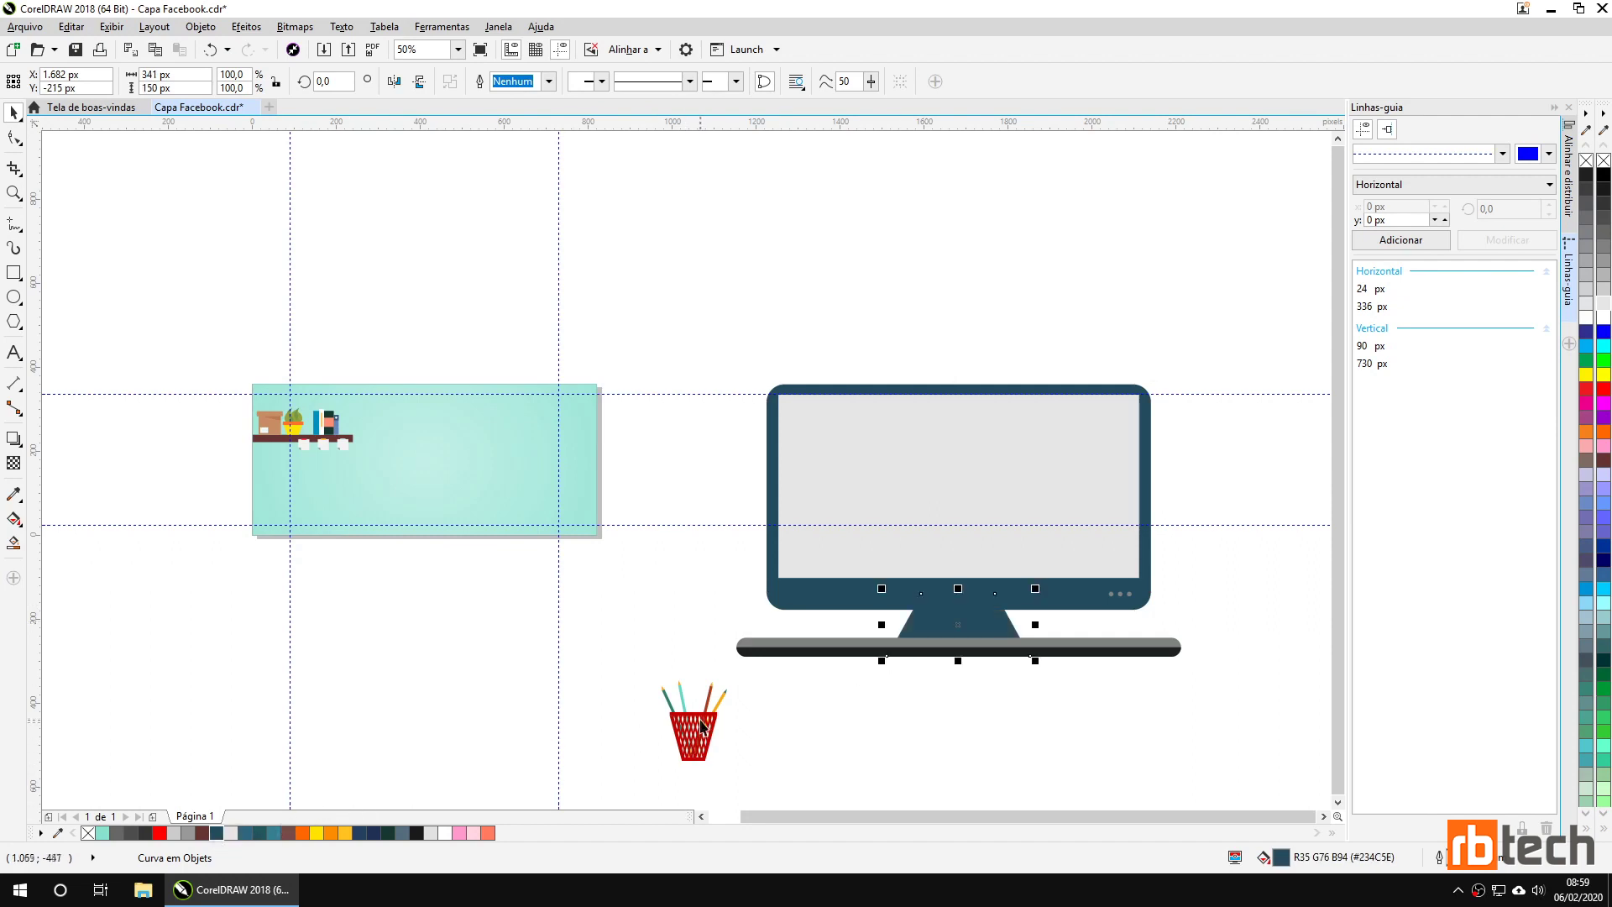
left_click(805, 645)
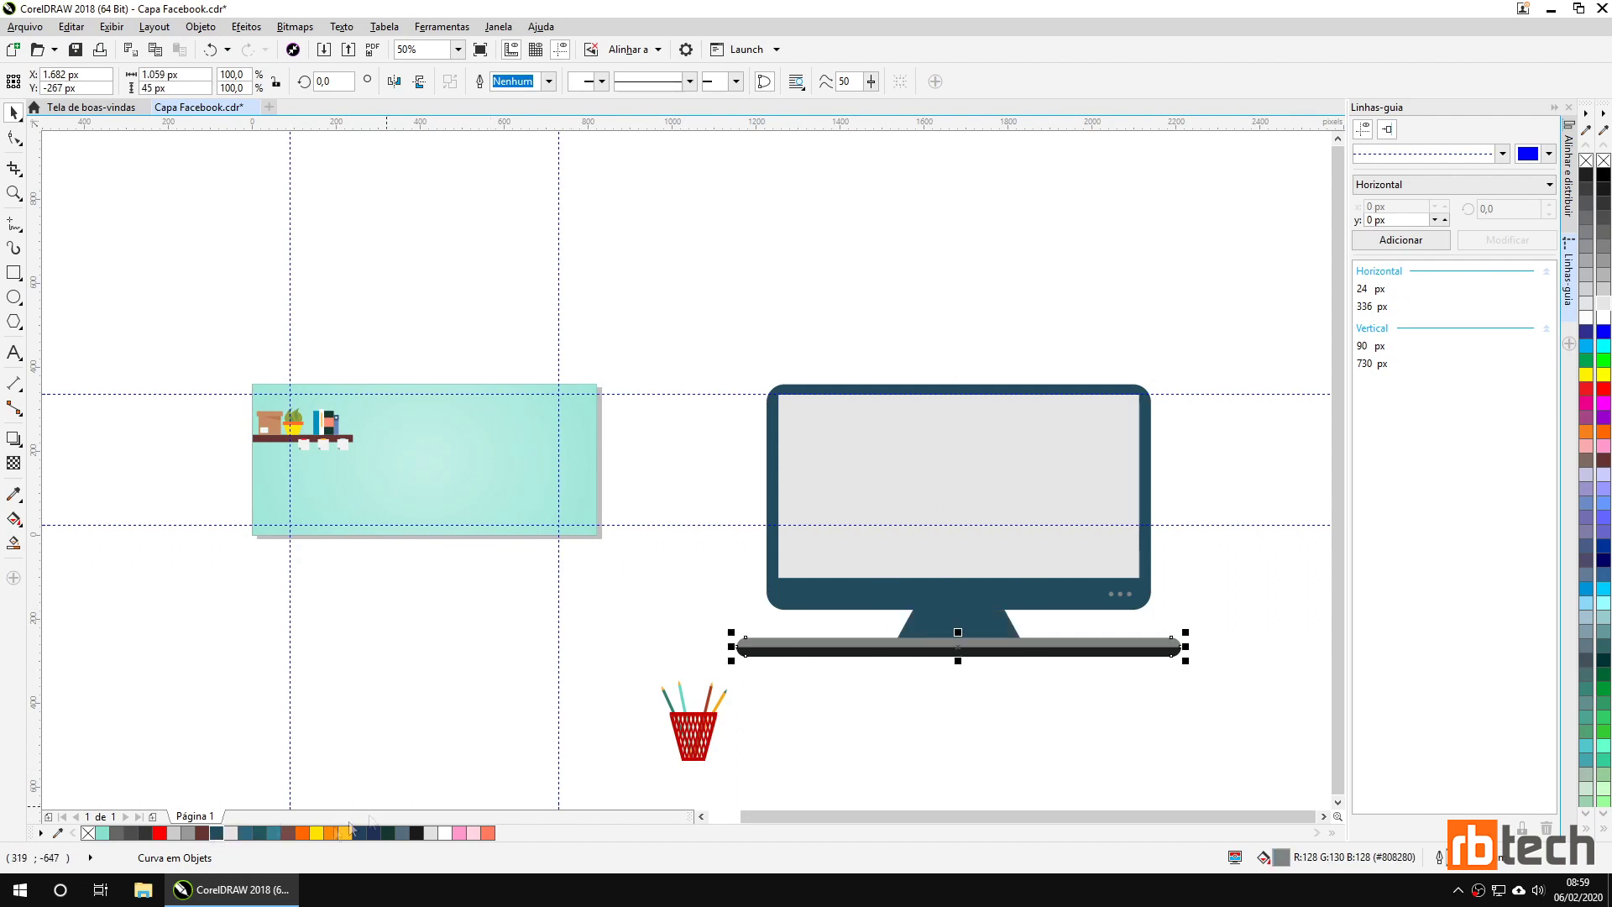
left_click(216, 834)
left_click(883, 698)
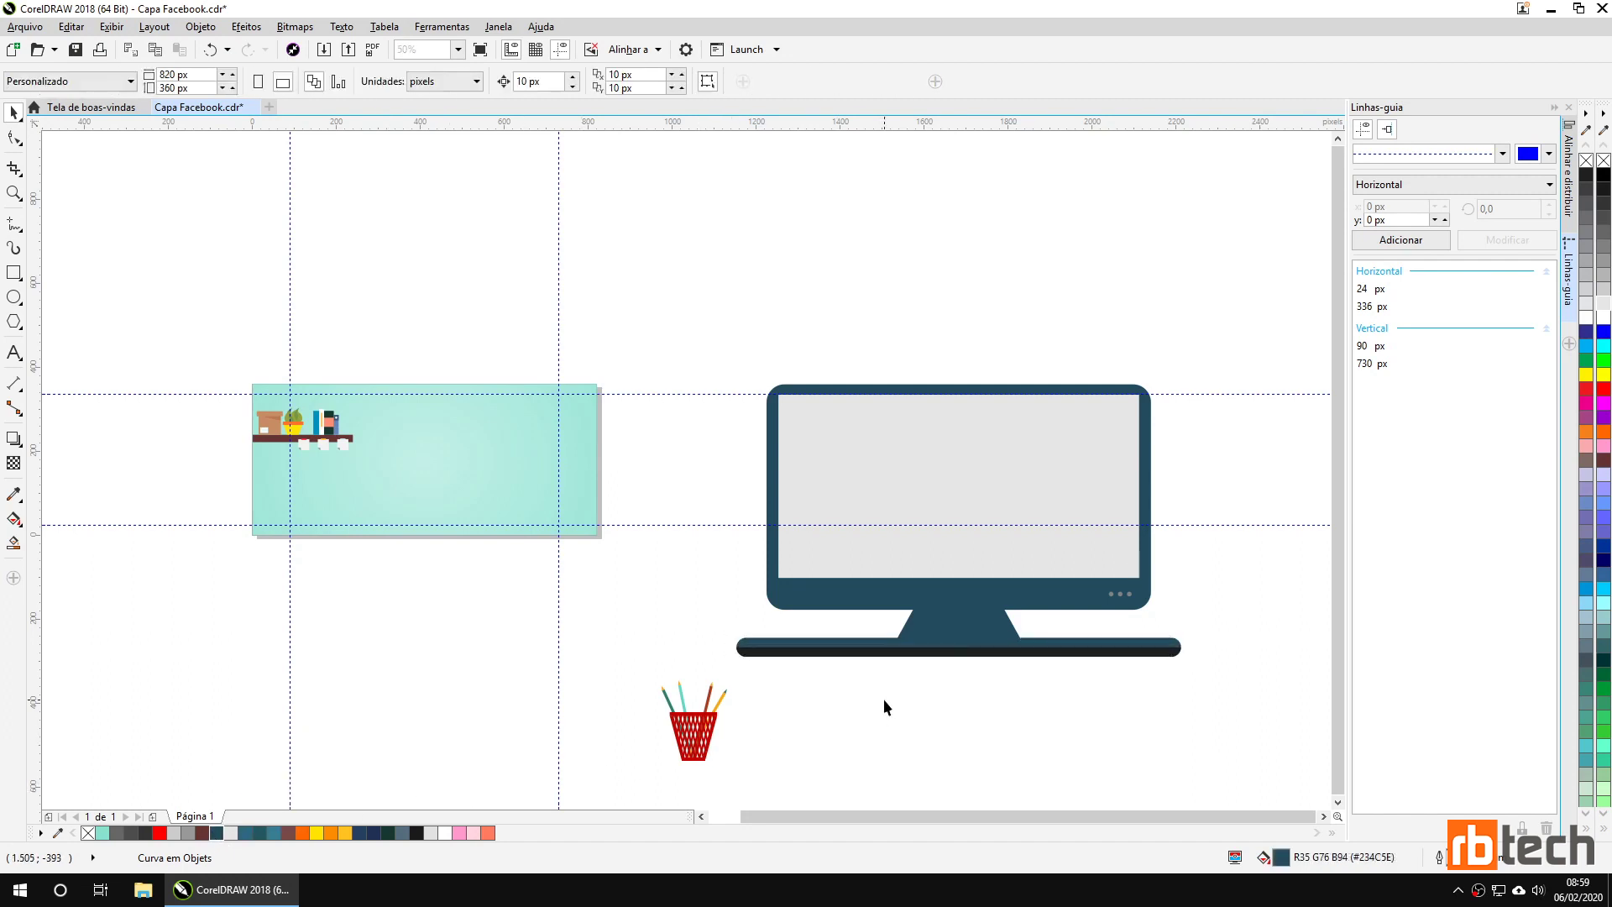
Fill the base's dark bottom strip with 80% black (#333333).
left_click(851, 654)
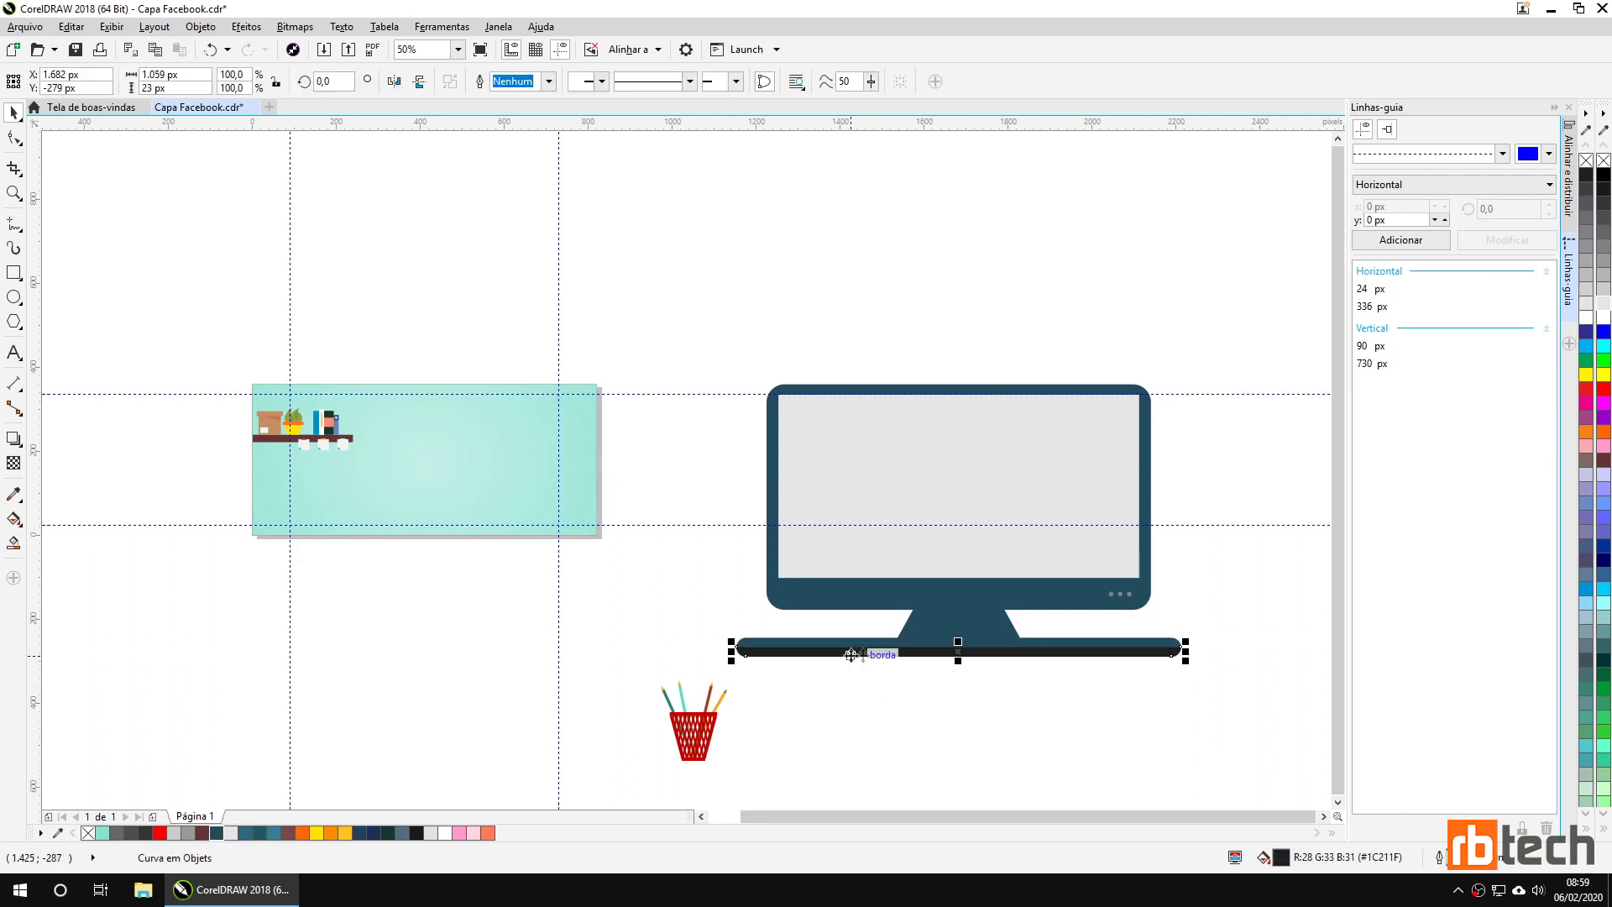
left_click(1604, 207)
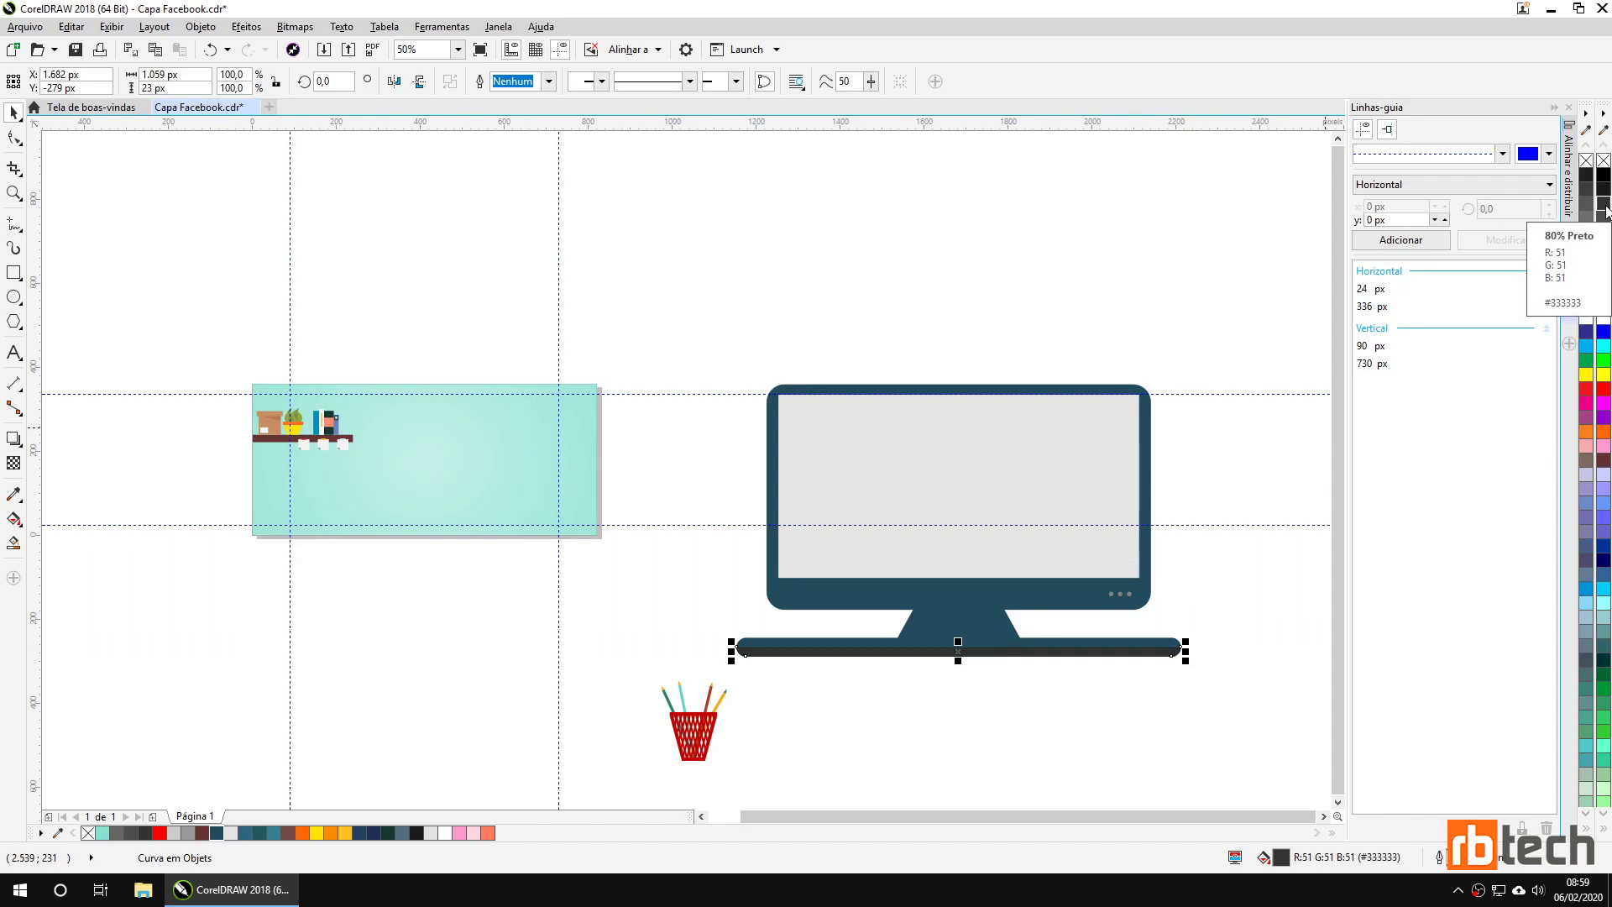
left_click(1602, 215)
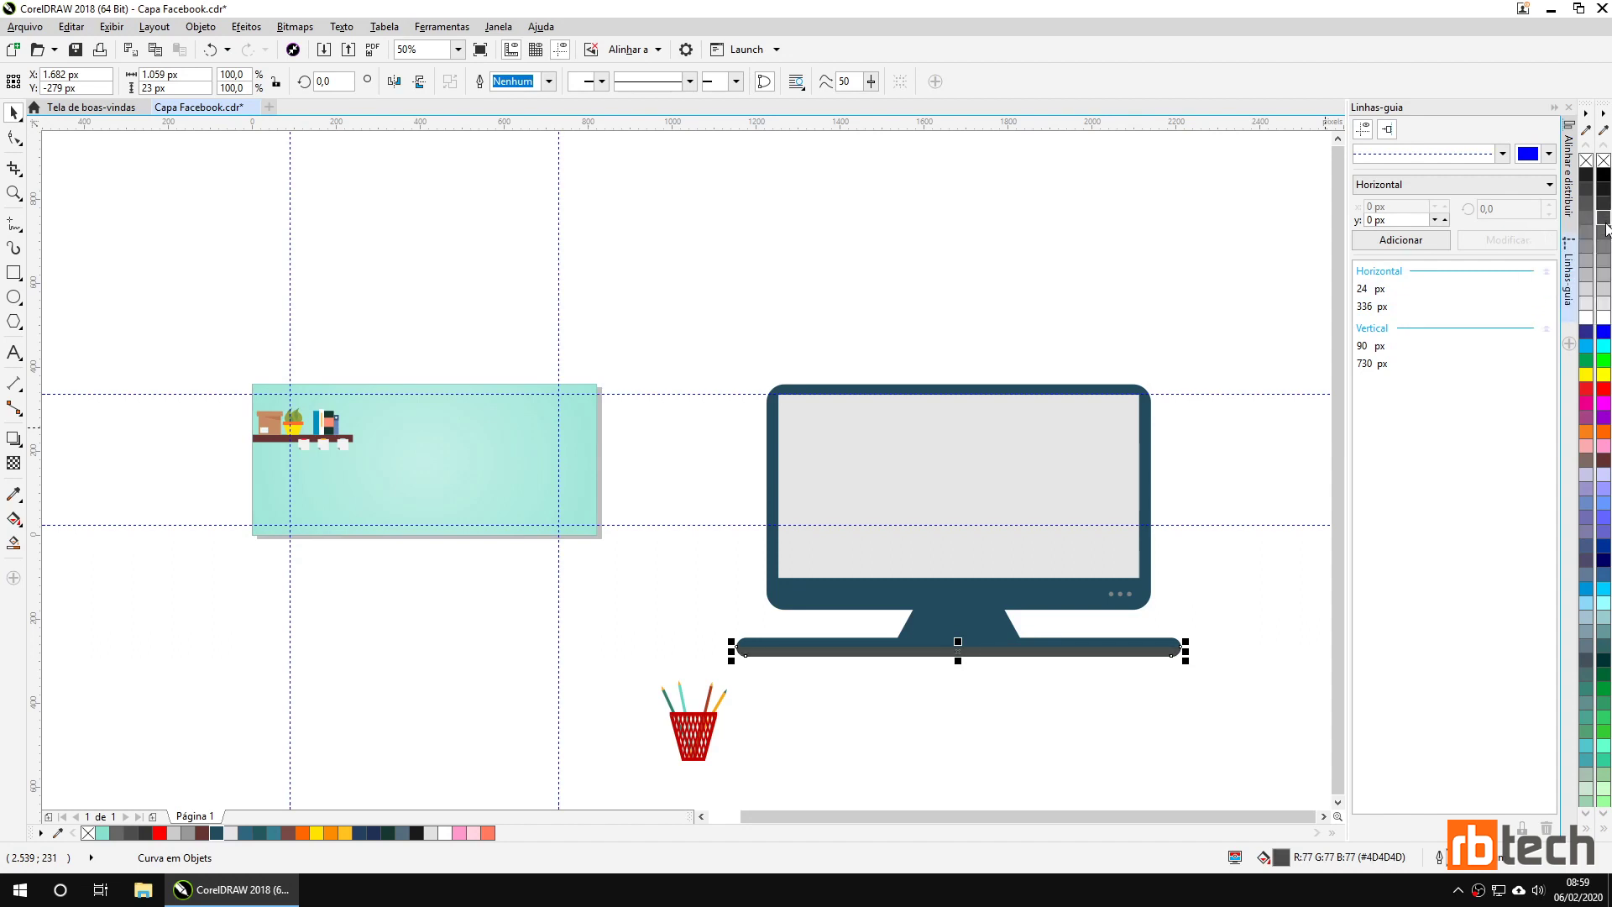
left_click(1603, 215)
left_click(1044, 702)
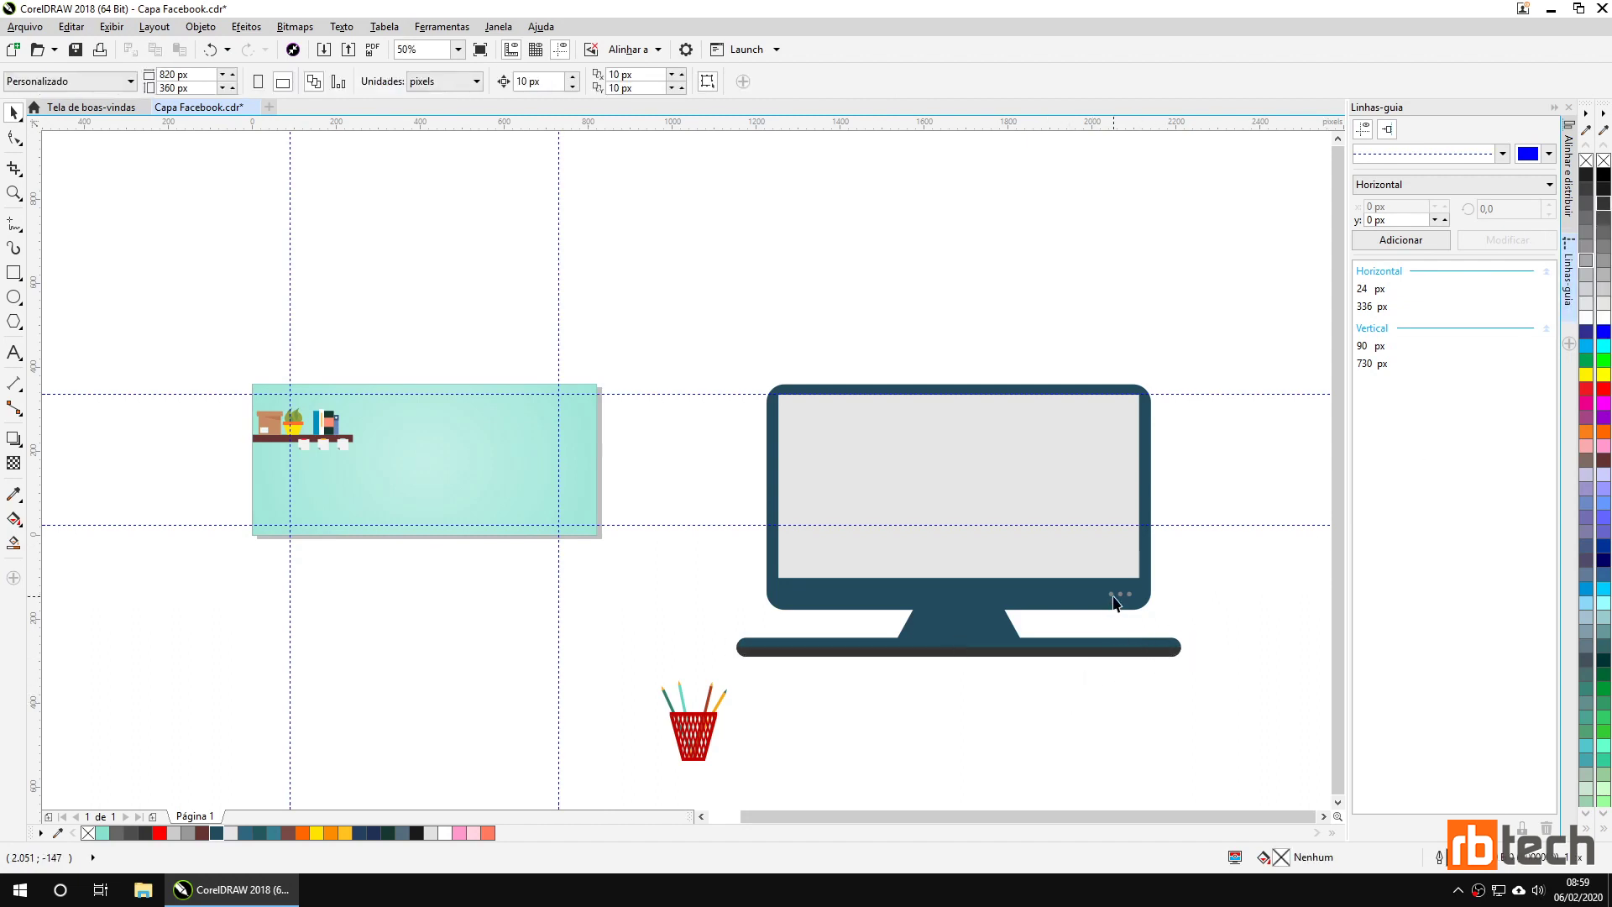
Colour the monitor's three grey dots white.
scroll(1176, 611, "up", 2)
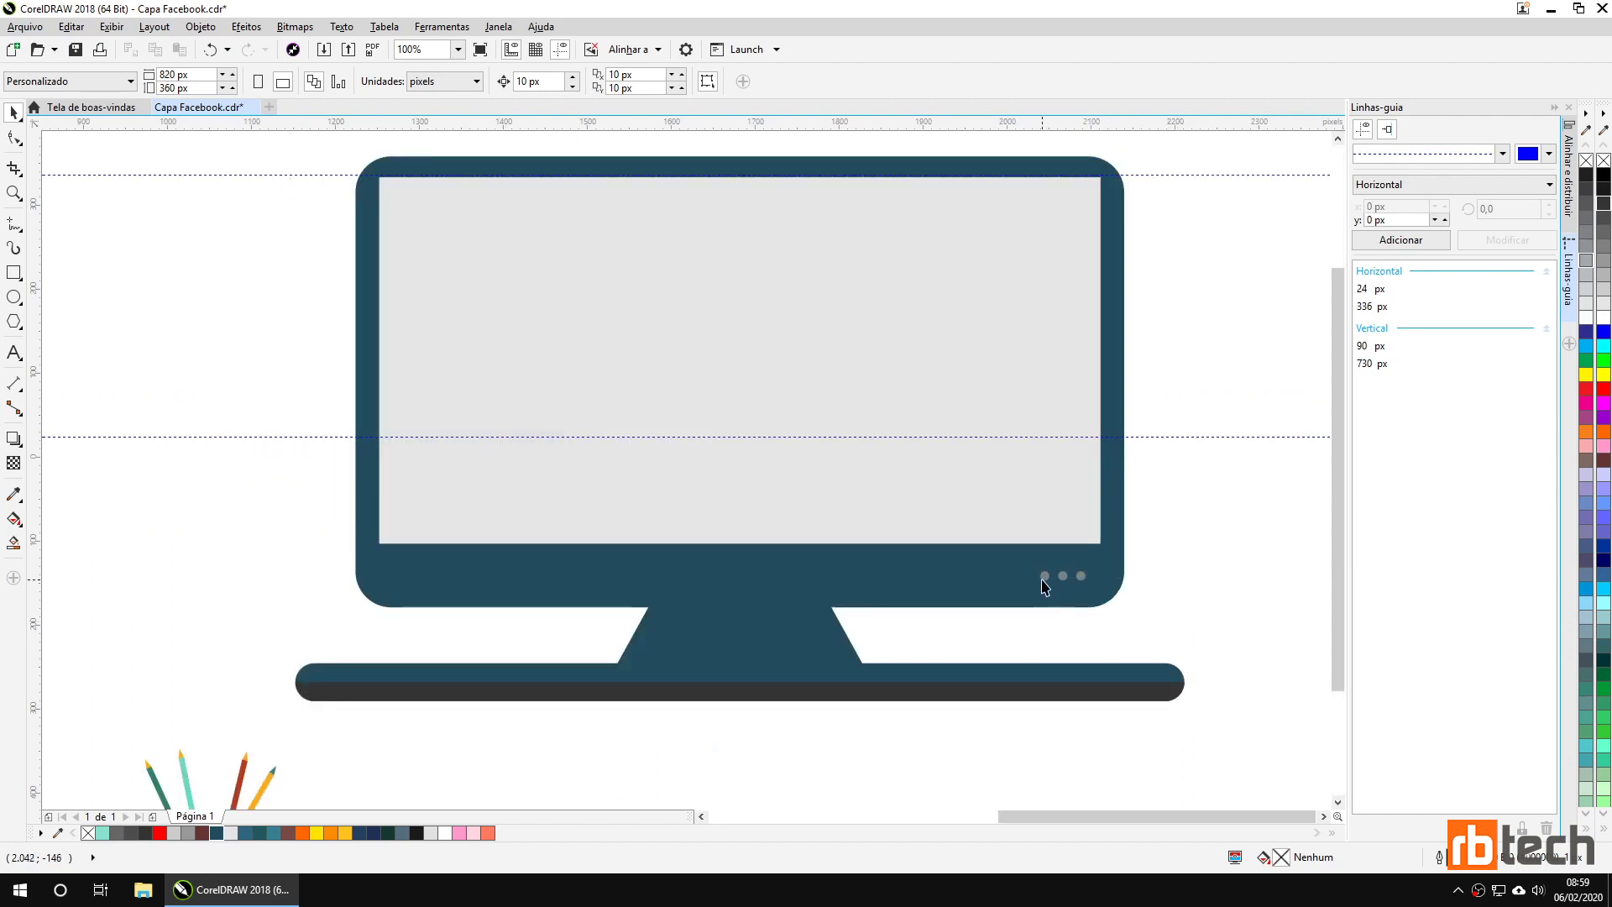
left_click(1043, 579)
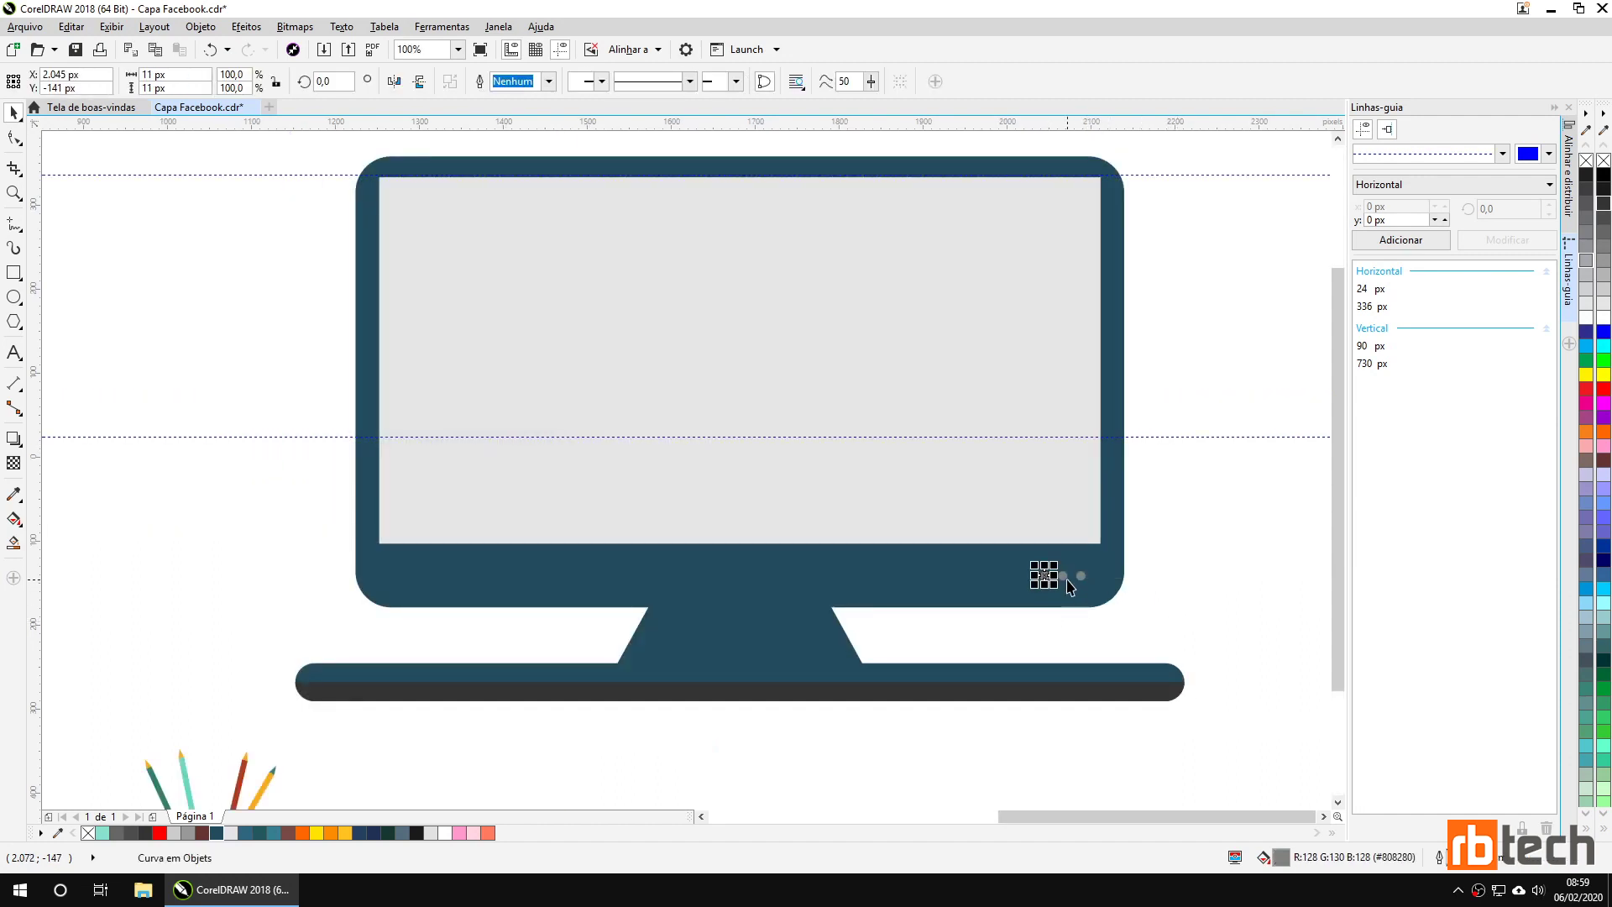
left_click(1063, 577, "shift")
left_click(1081, 577, "shift")
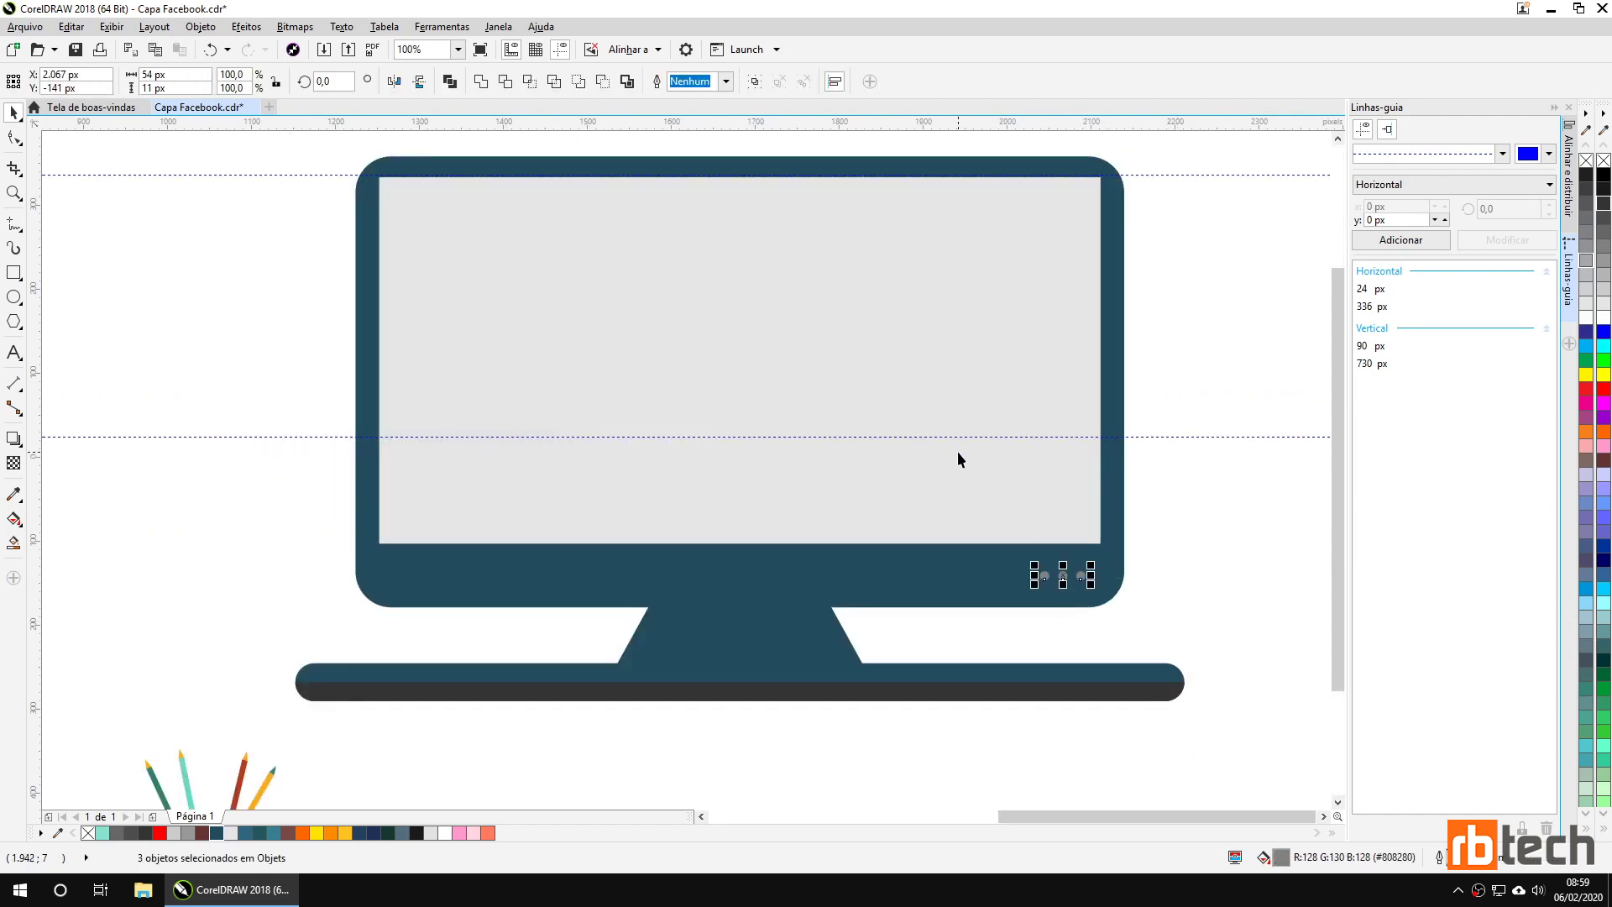
left_click(1603, 307)
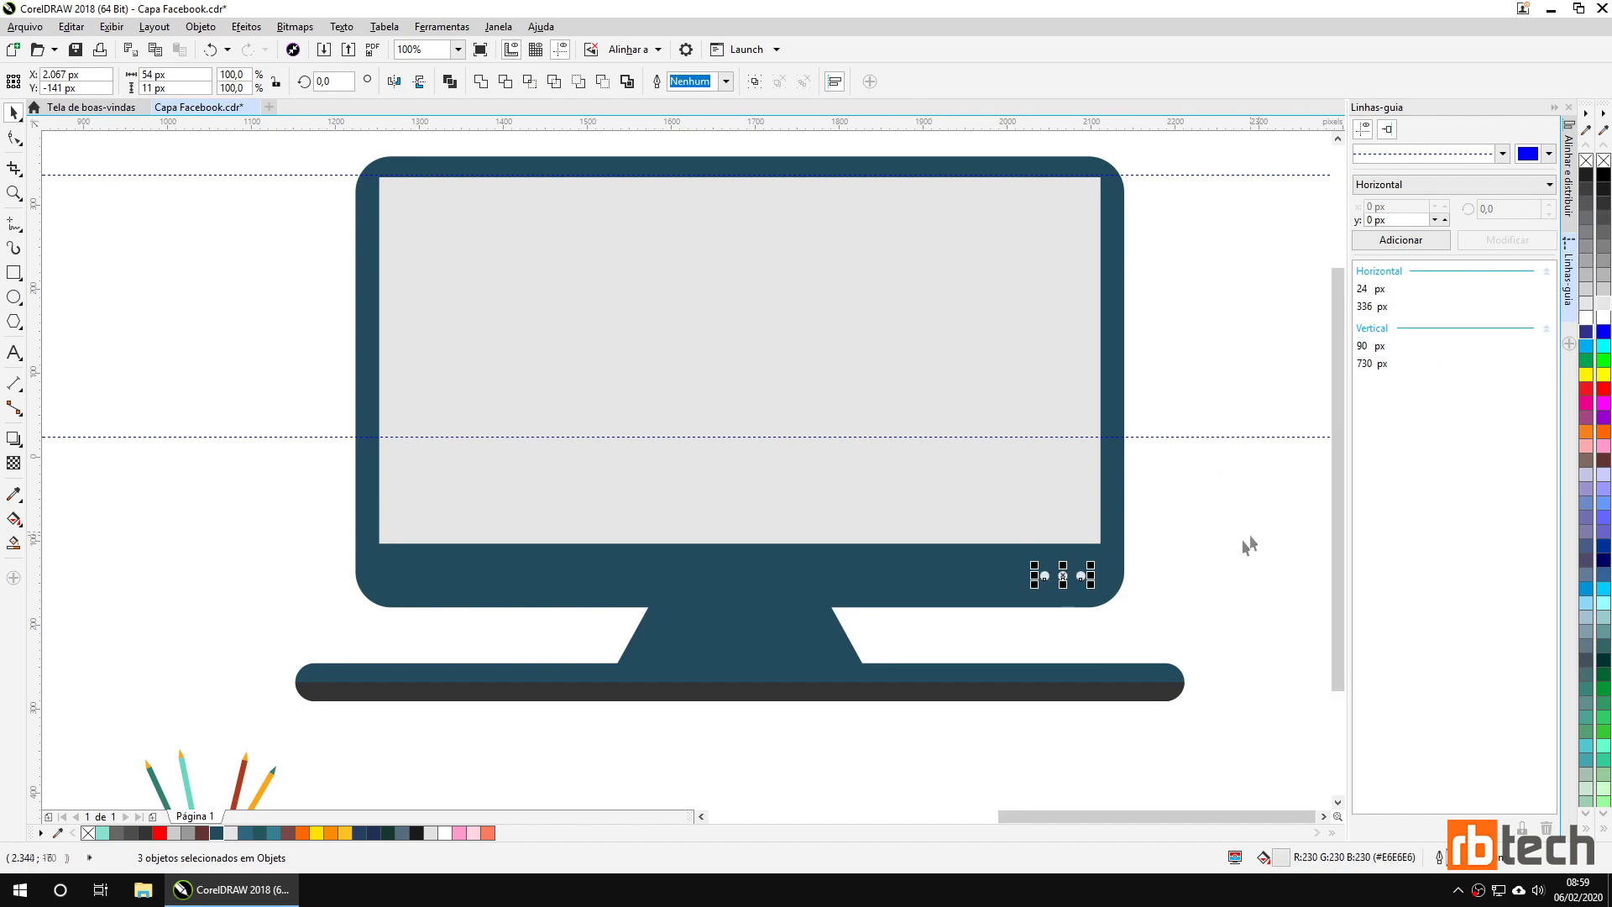
left_click(1199, 569)
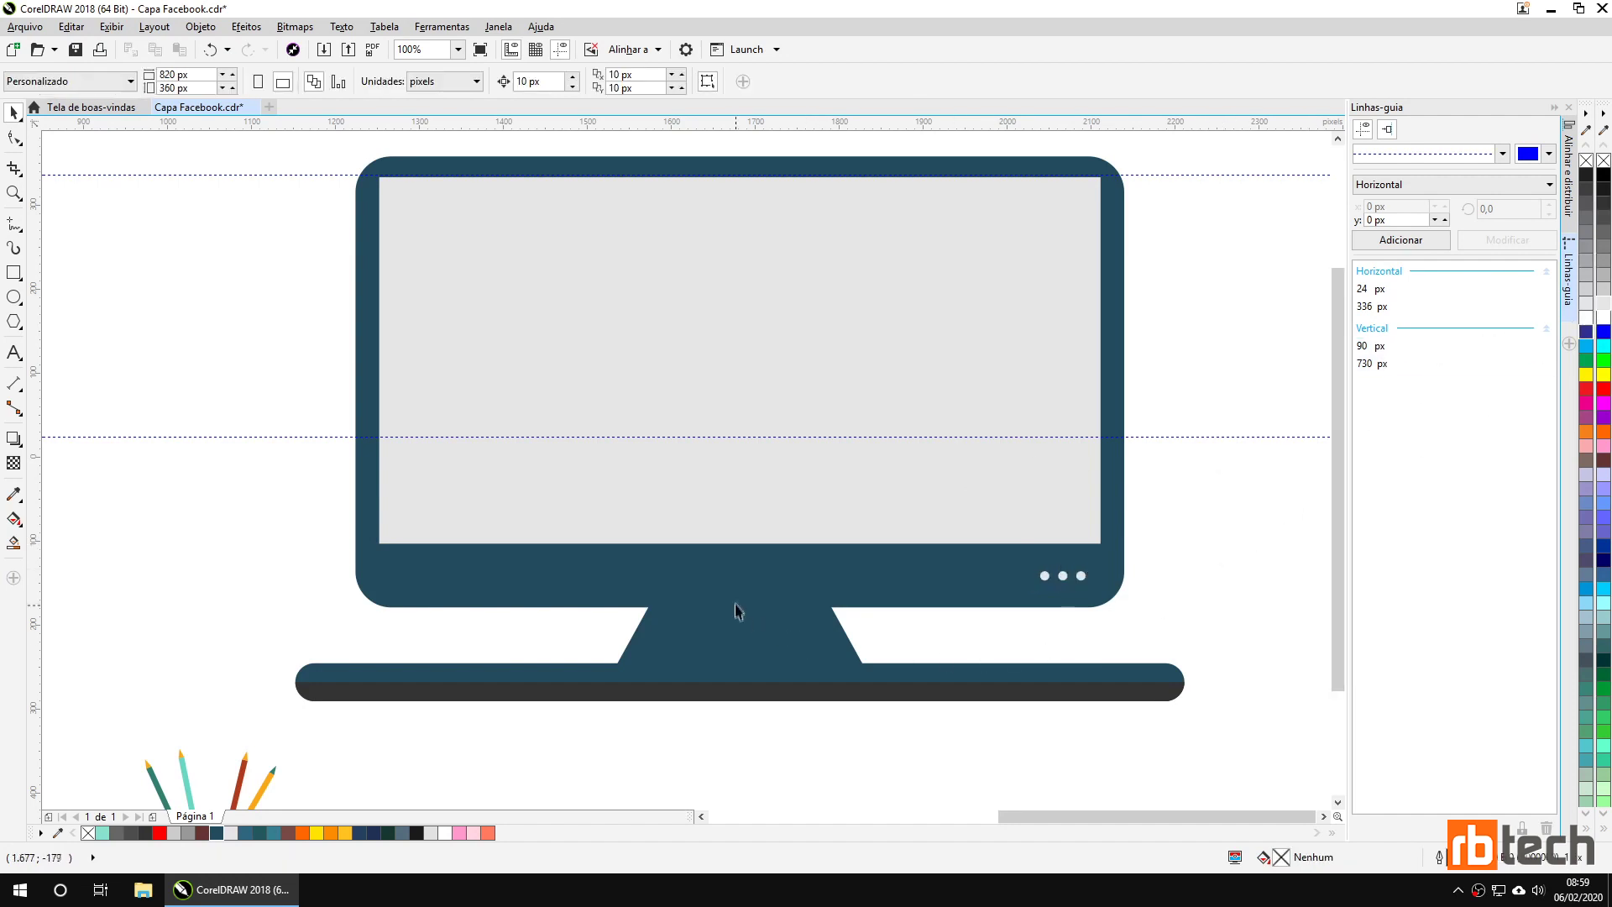
Move one dot under the screen as the power button, centred horizontally on the screen.
left_click(1044, 578)
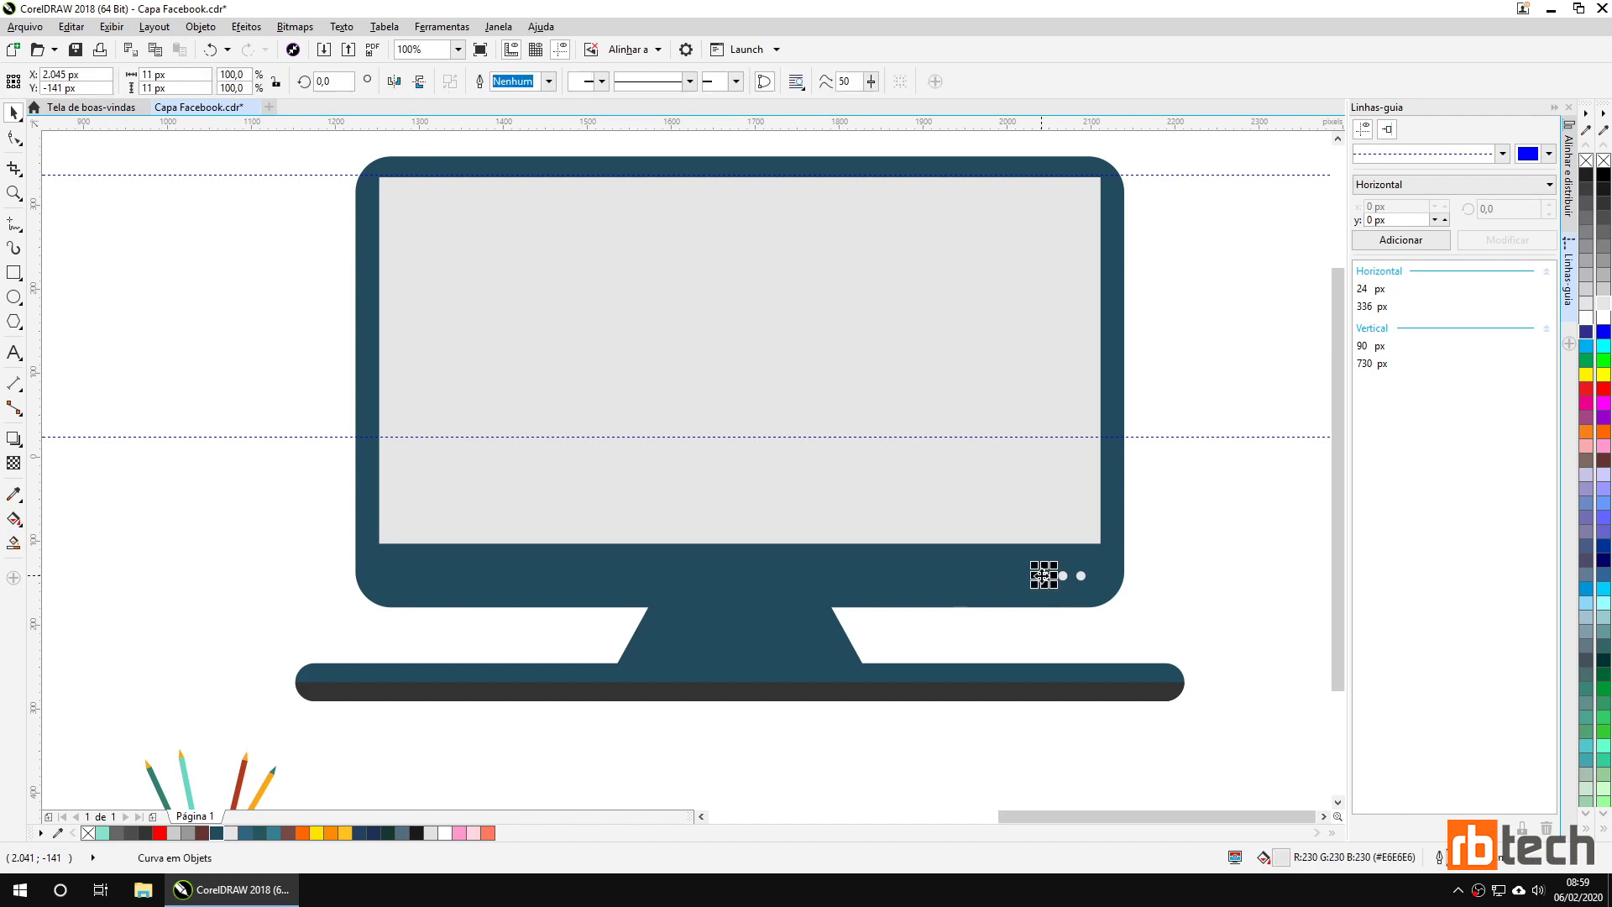
left_click_drag(1042, 575, 785, 616)
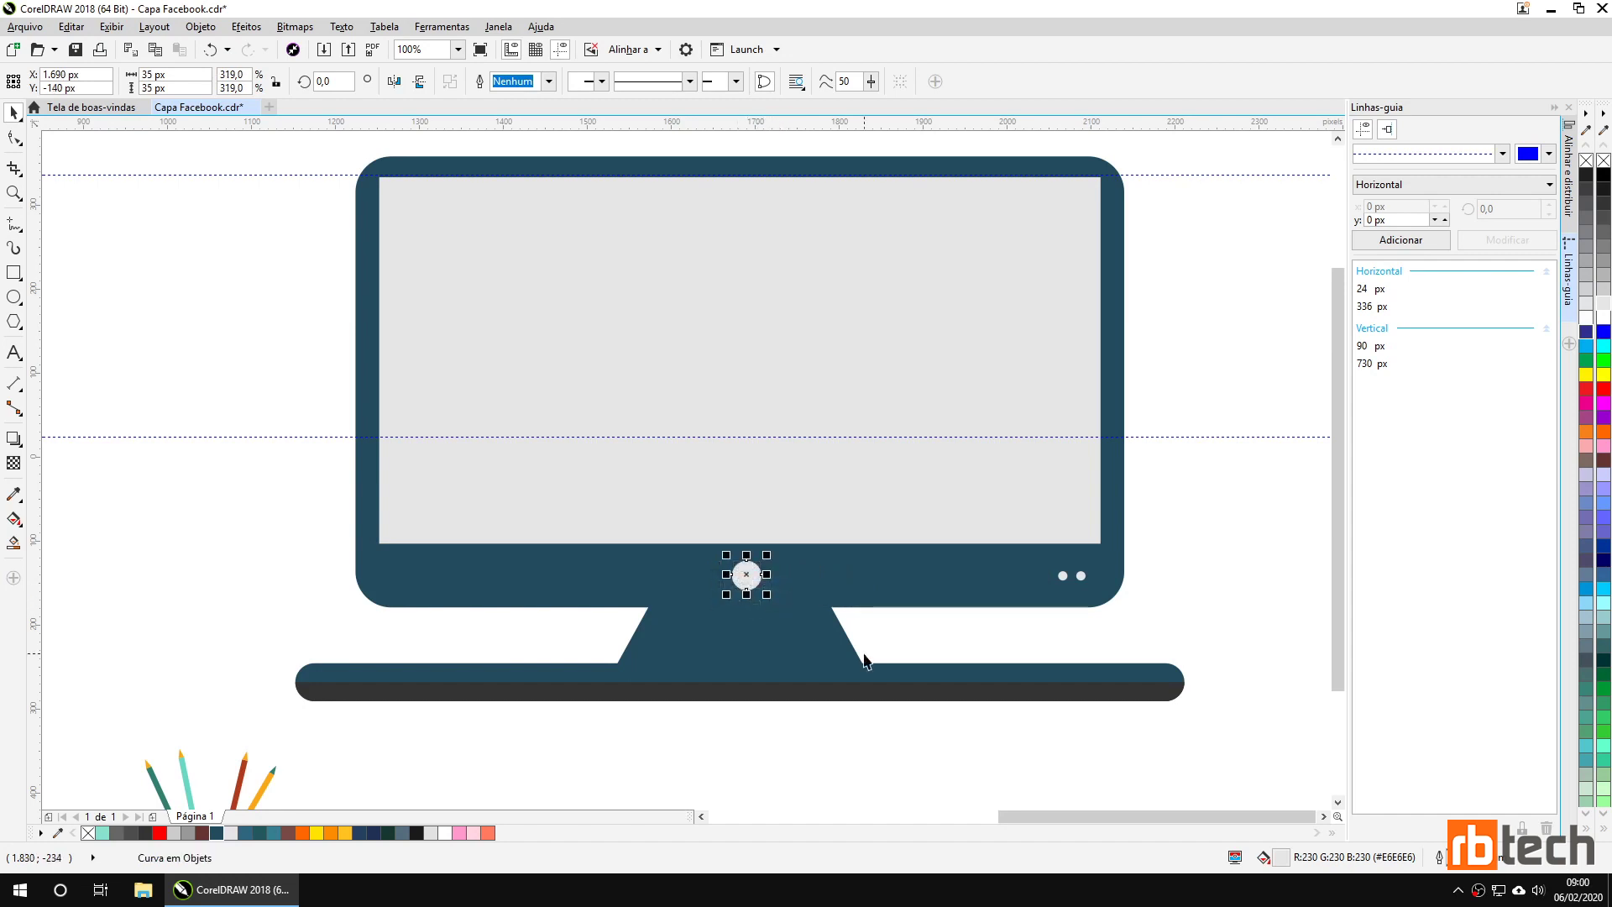
left_click(708, 472)
left_click(746, 576, "shift")
left_click(1568, 214)
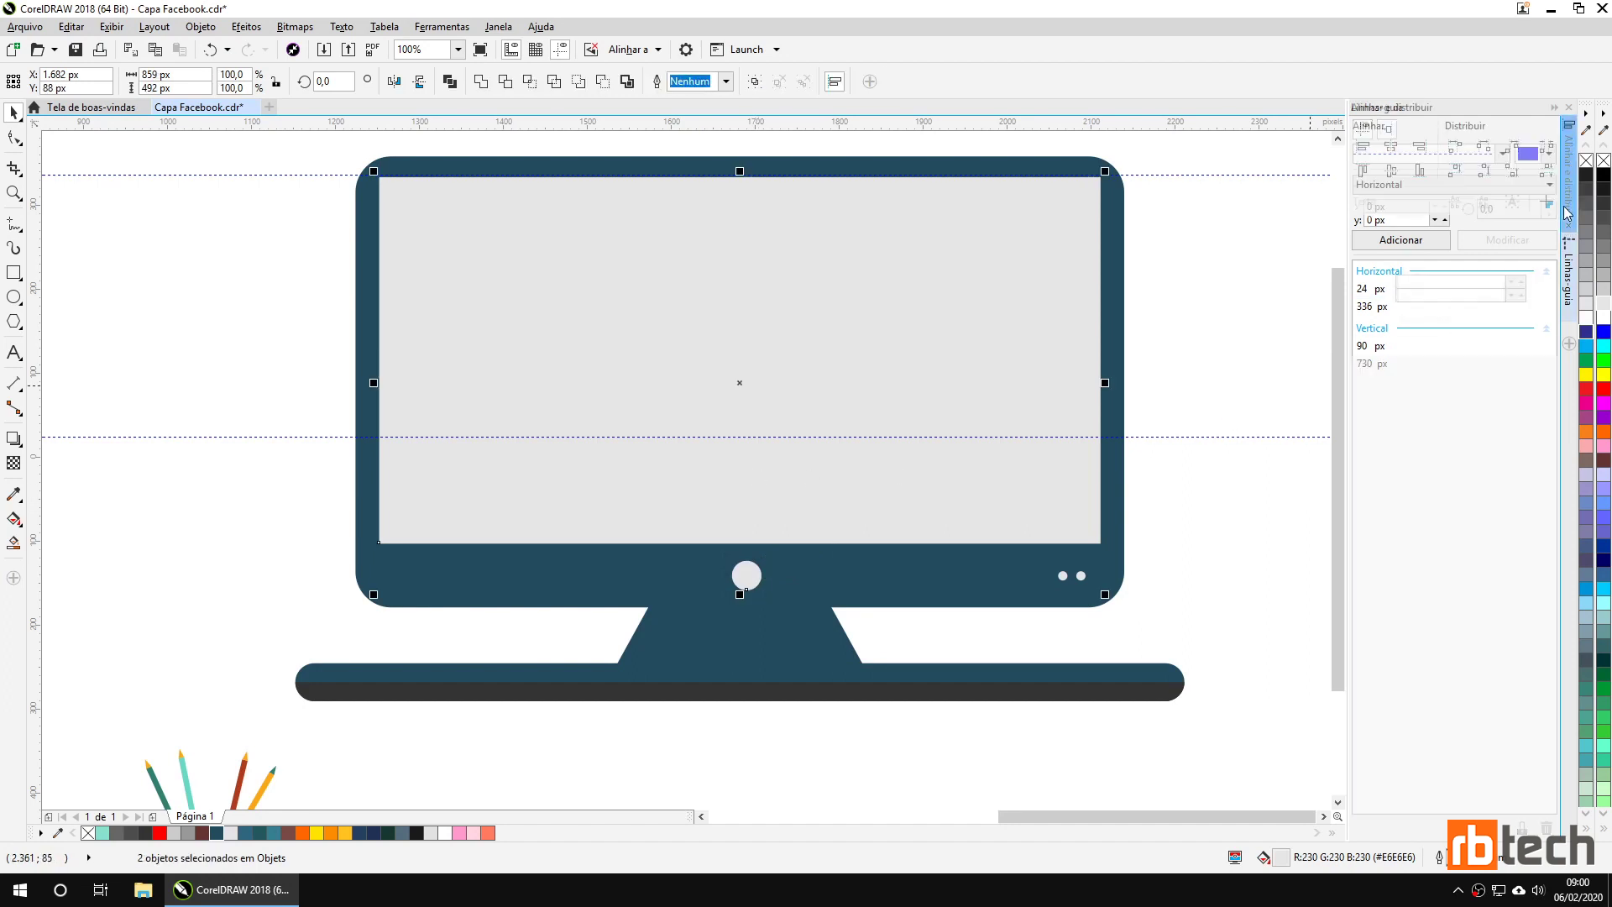
left_click(1393, 149)
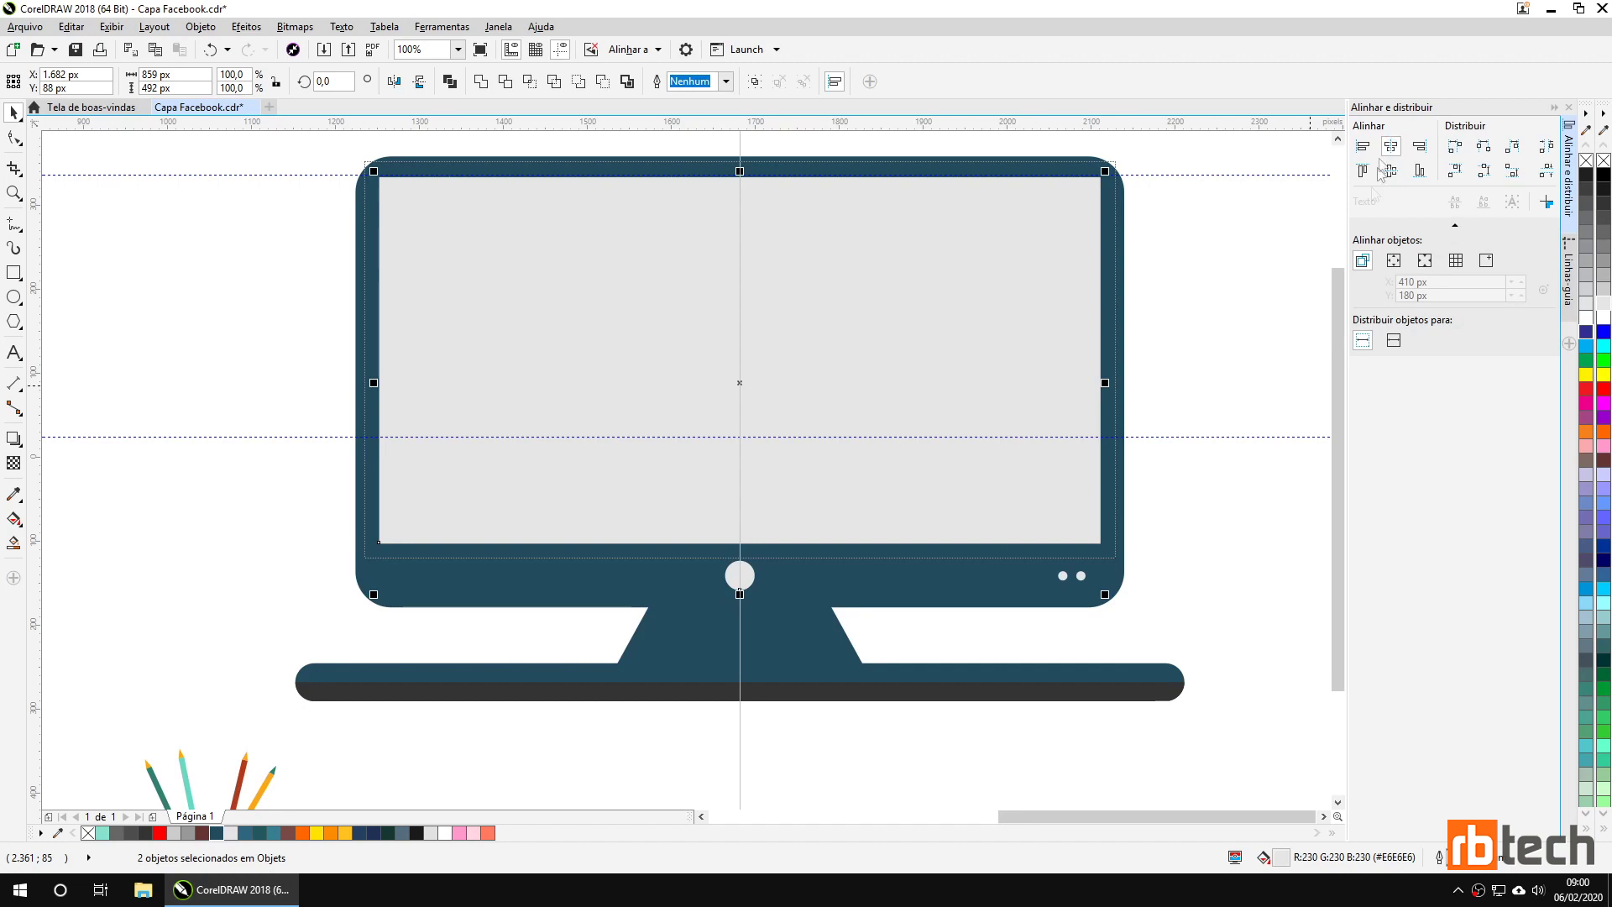
left_click(1179, 528)
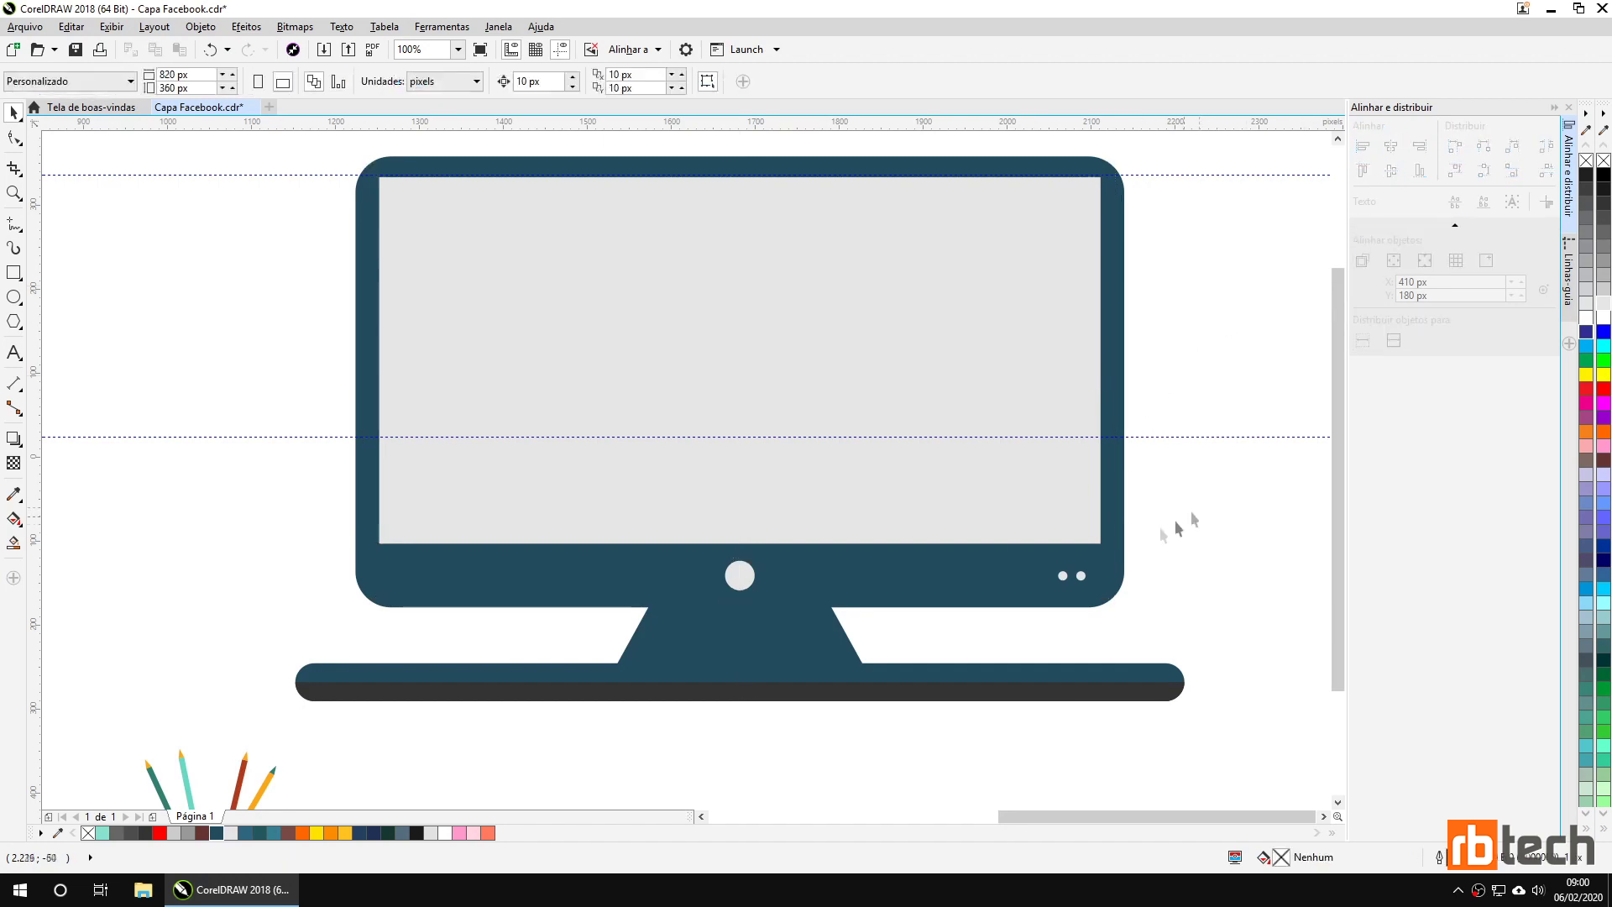
Duplicate a small dot to add a third dot to its left.
left_click(740, 586)
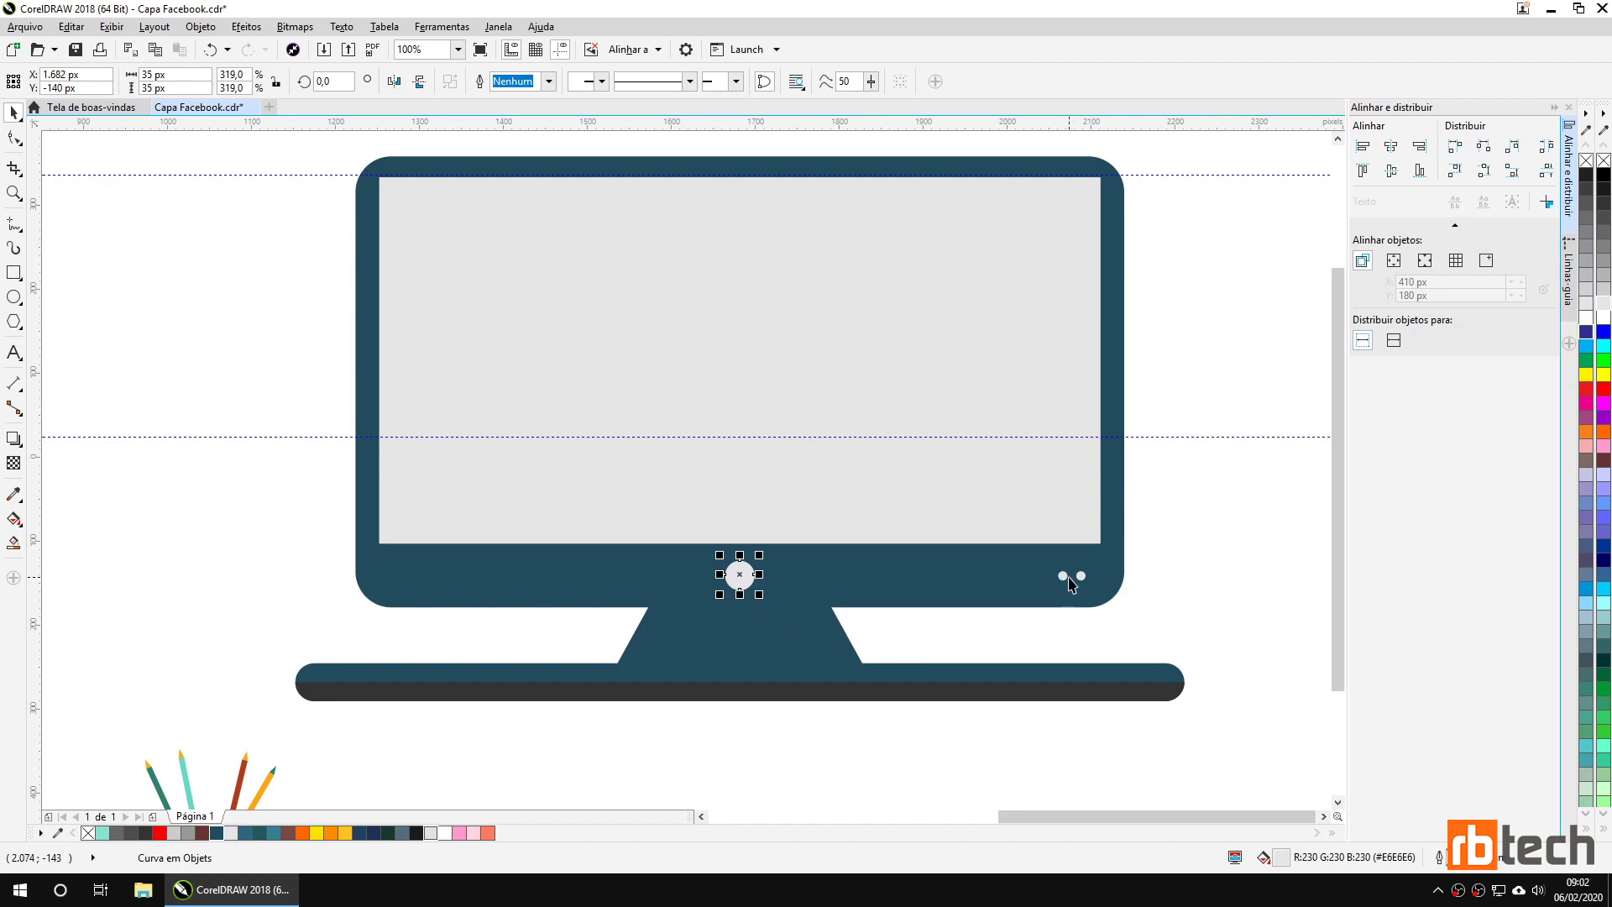
left_click(1064, 577)
key("plus")
key("Left")
key("Left")
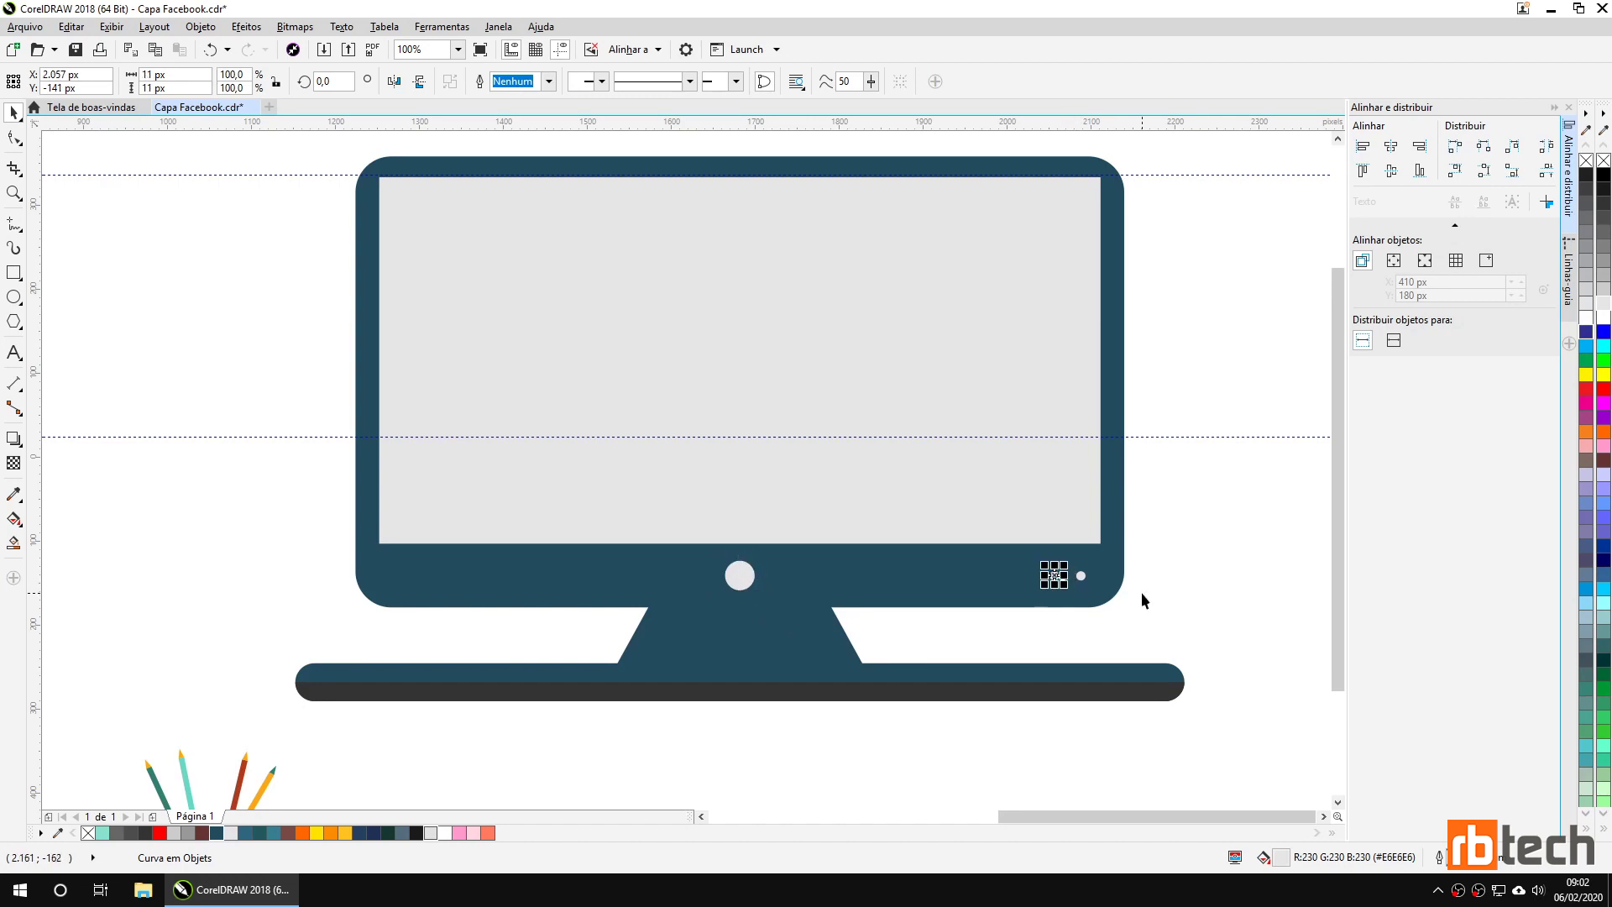
left_click(1154, 586)
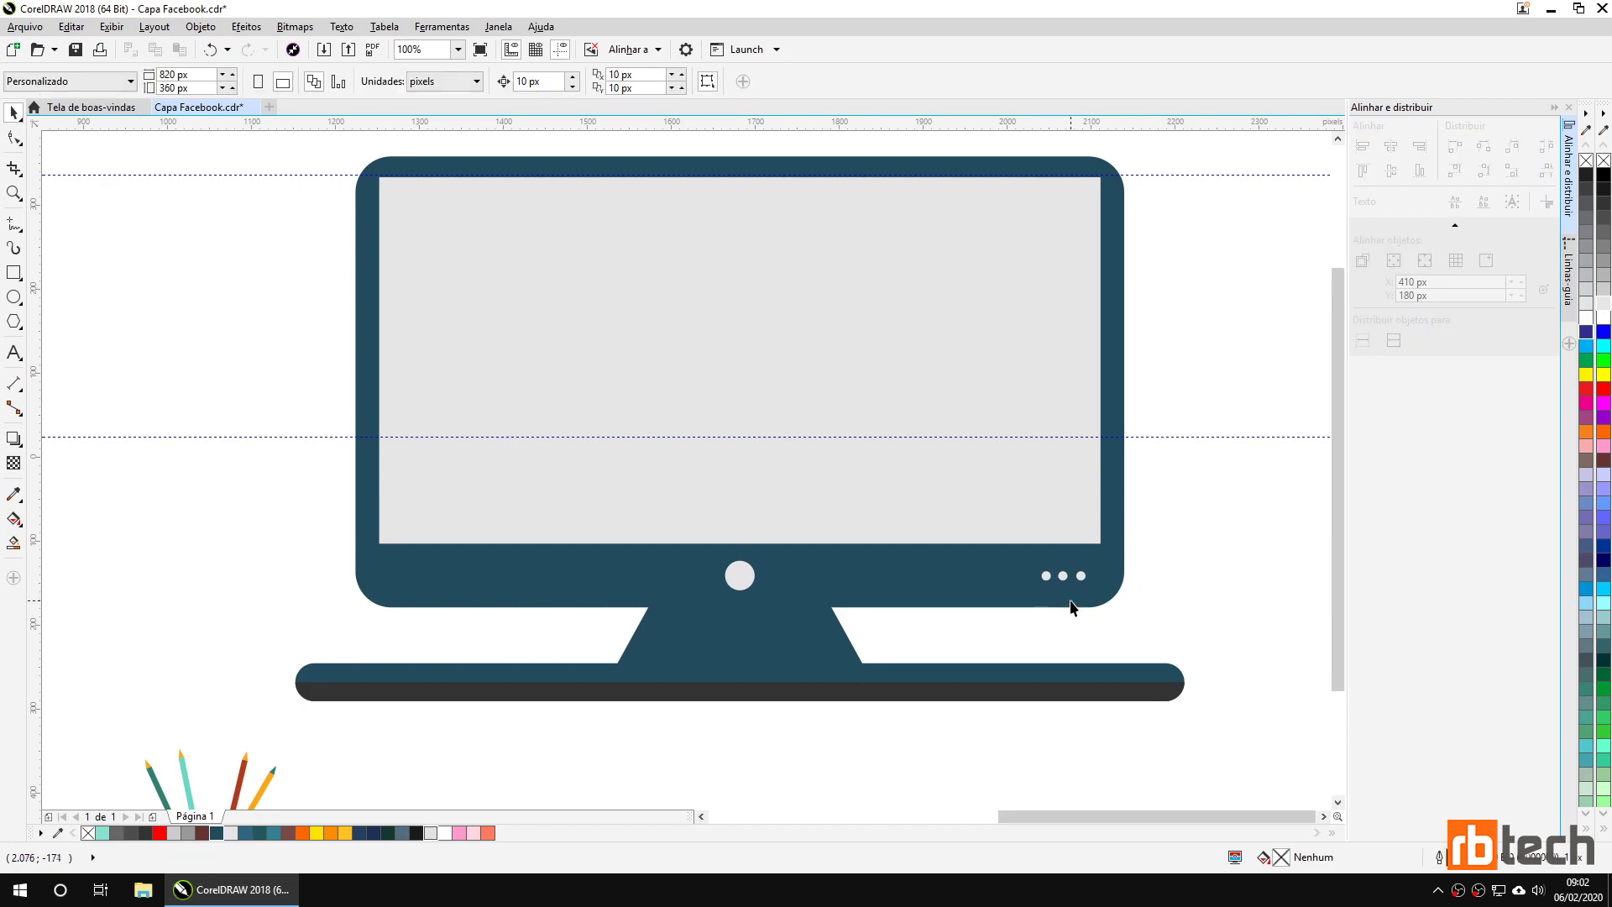
Distribute the three small dots evenly.
scroll(1071, 606, "up", 2)
left_click(1025, 559)
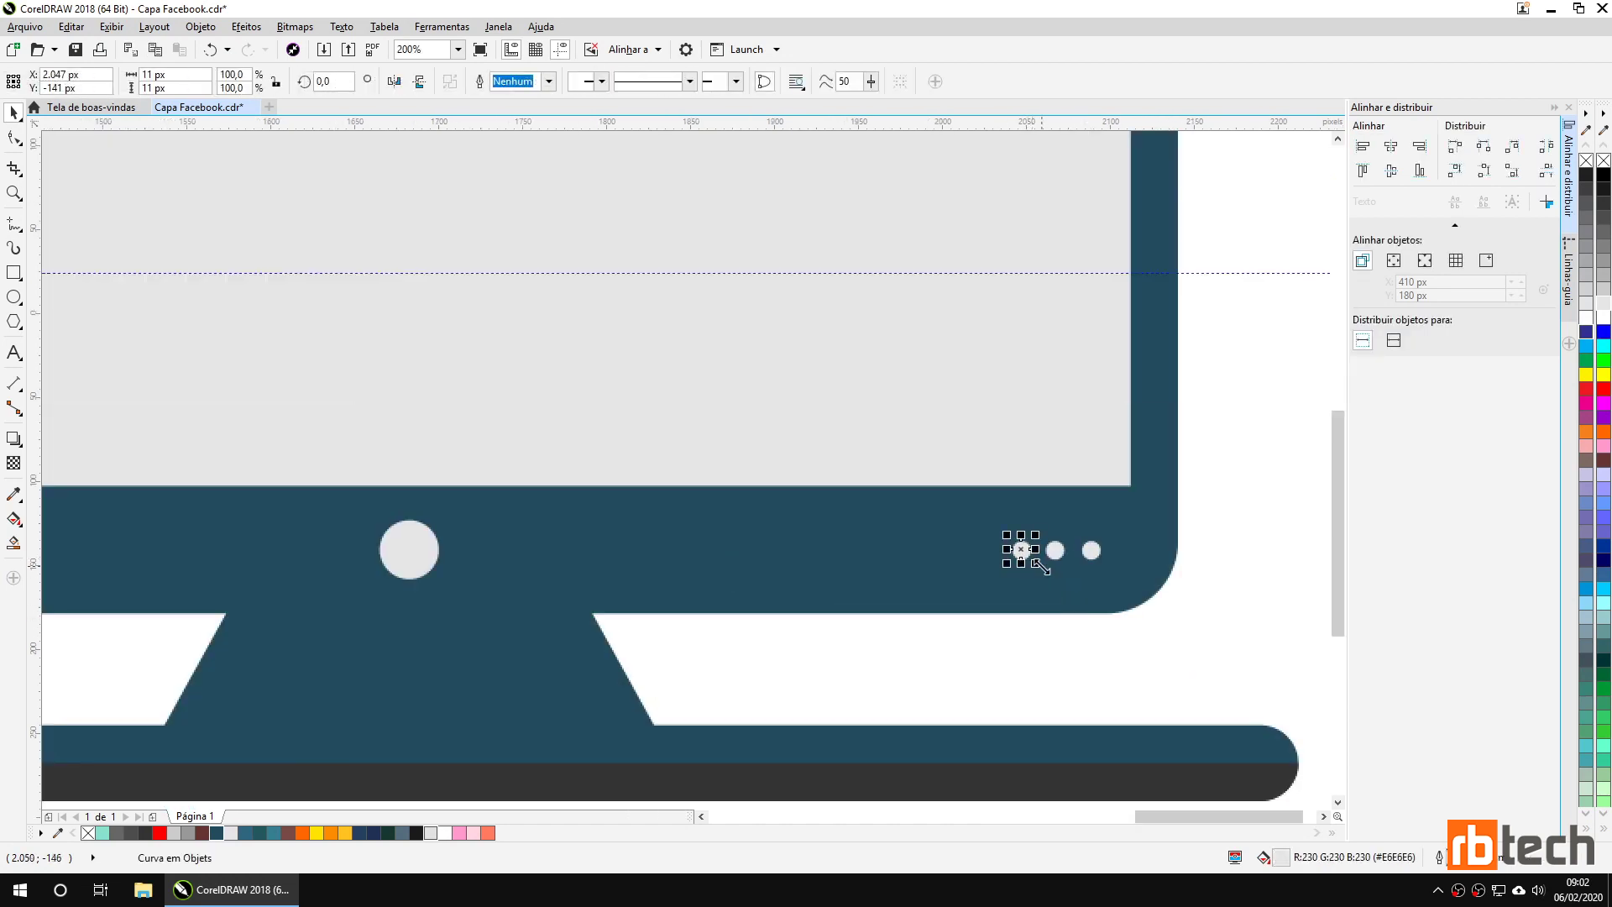
left_click(1056, 555, "shift")
left_click(1092, 552, "shift")
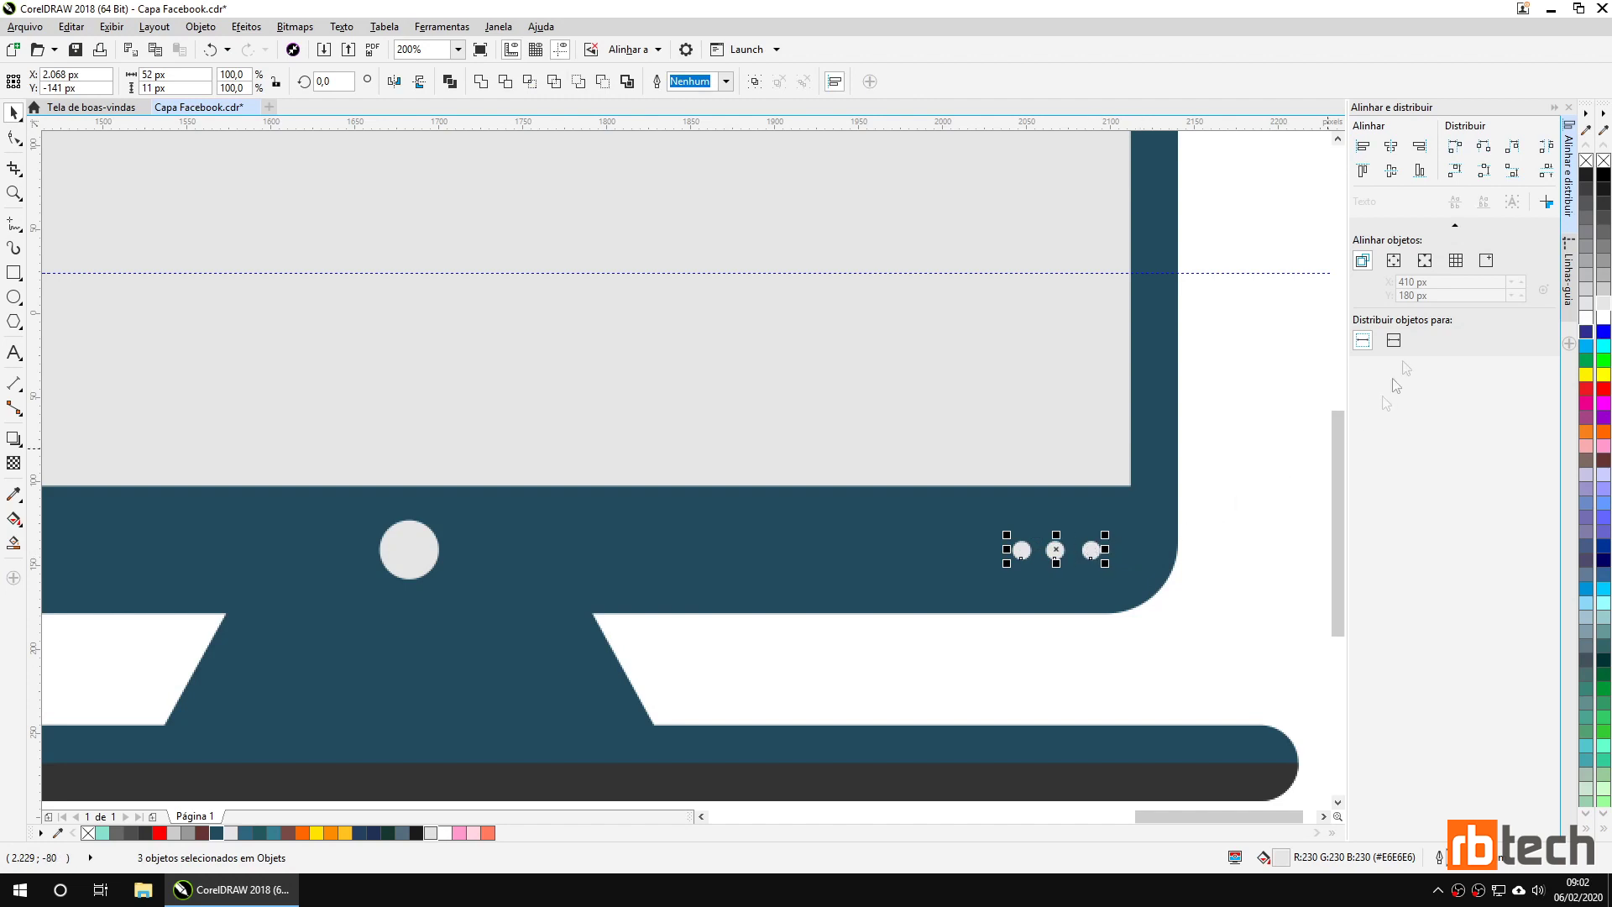
left_click(1485, 148)
left_click(1244, 504)
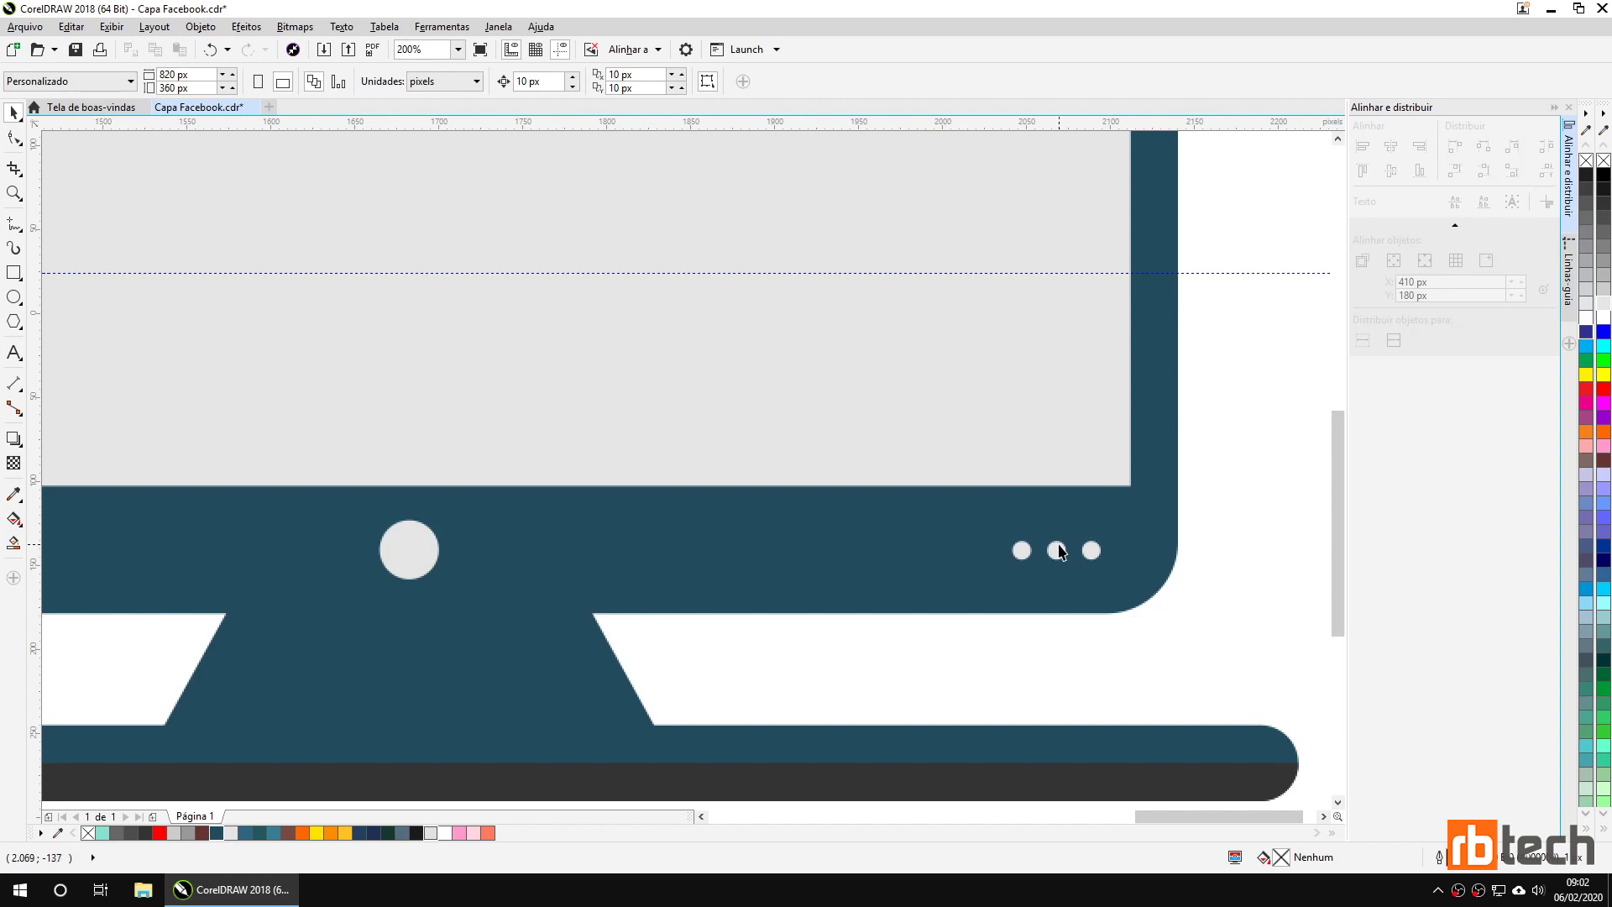
Align the power button's vertical centre with the three small dots.
scroll(1060, 552, "down", 3)
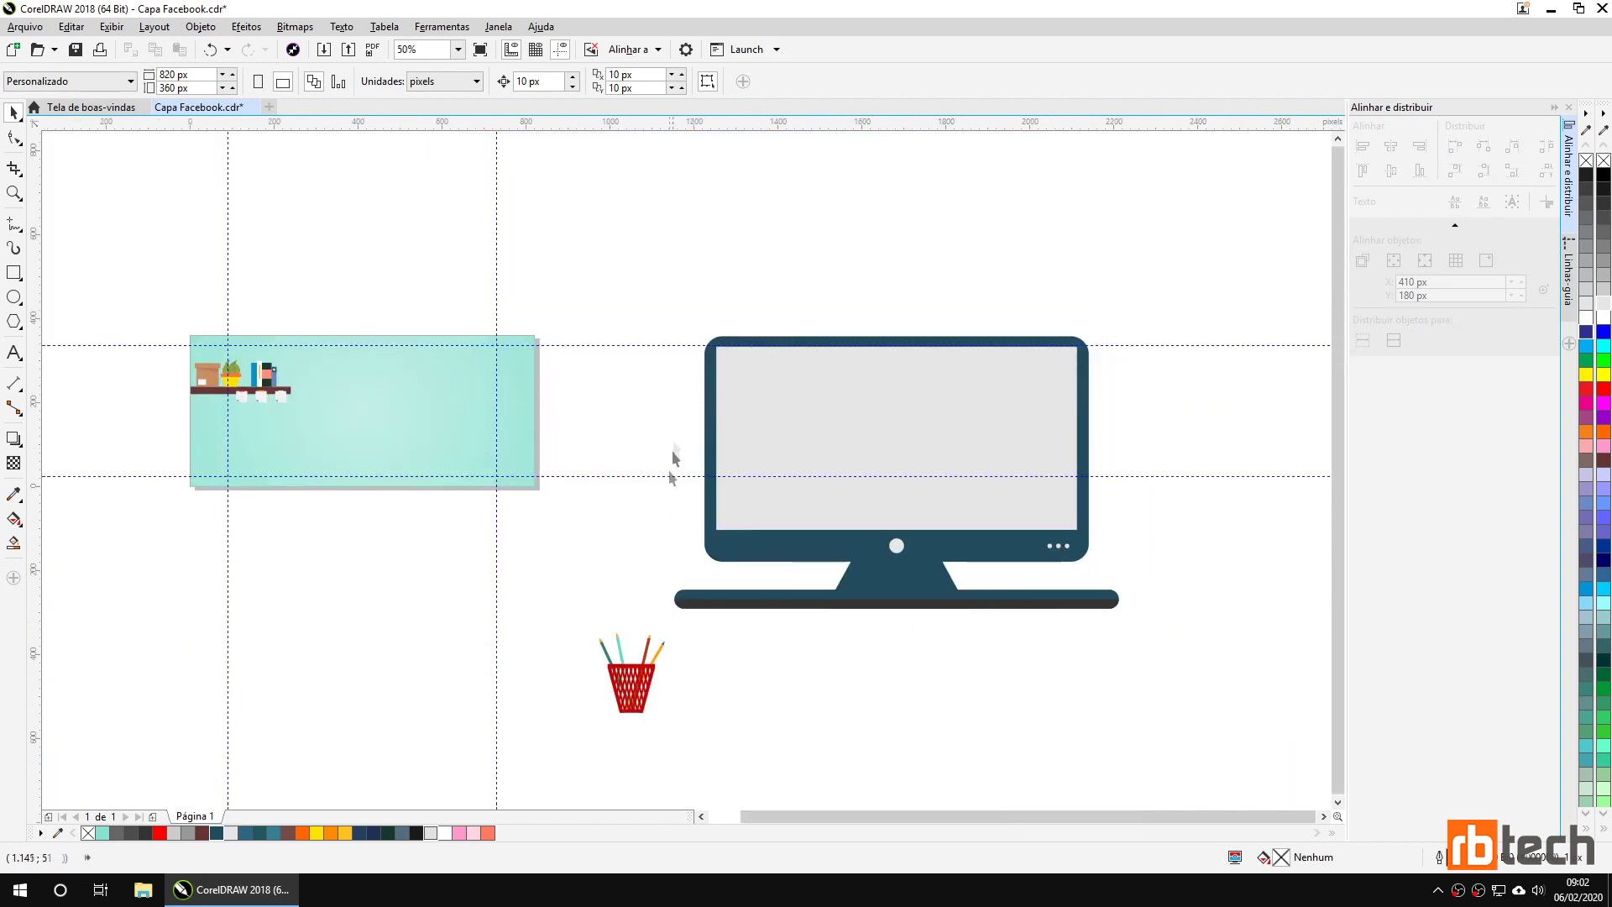
left_click_drag(629, 270, 1222, 658)
scroll(1070, 616, "up", 2)
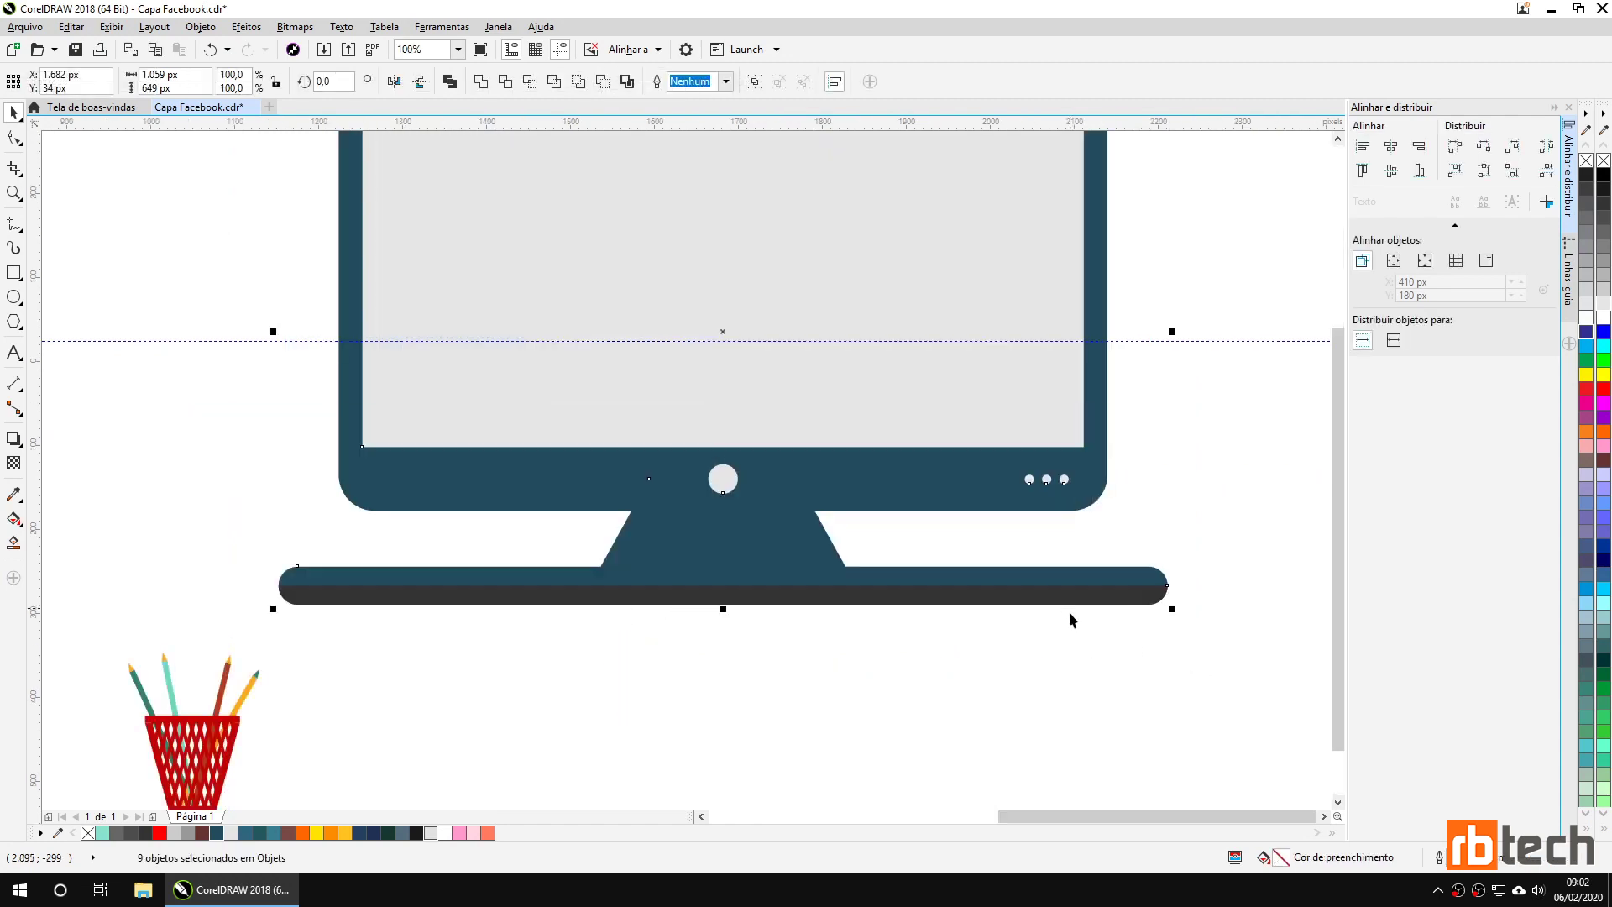
left_click(979, 654)
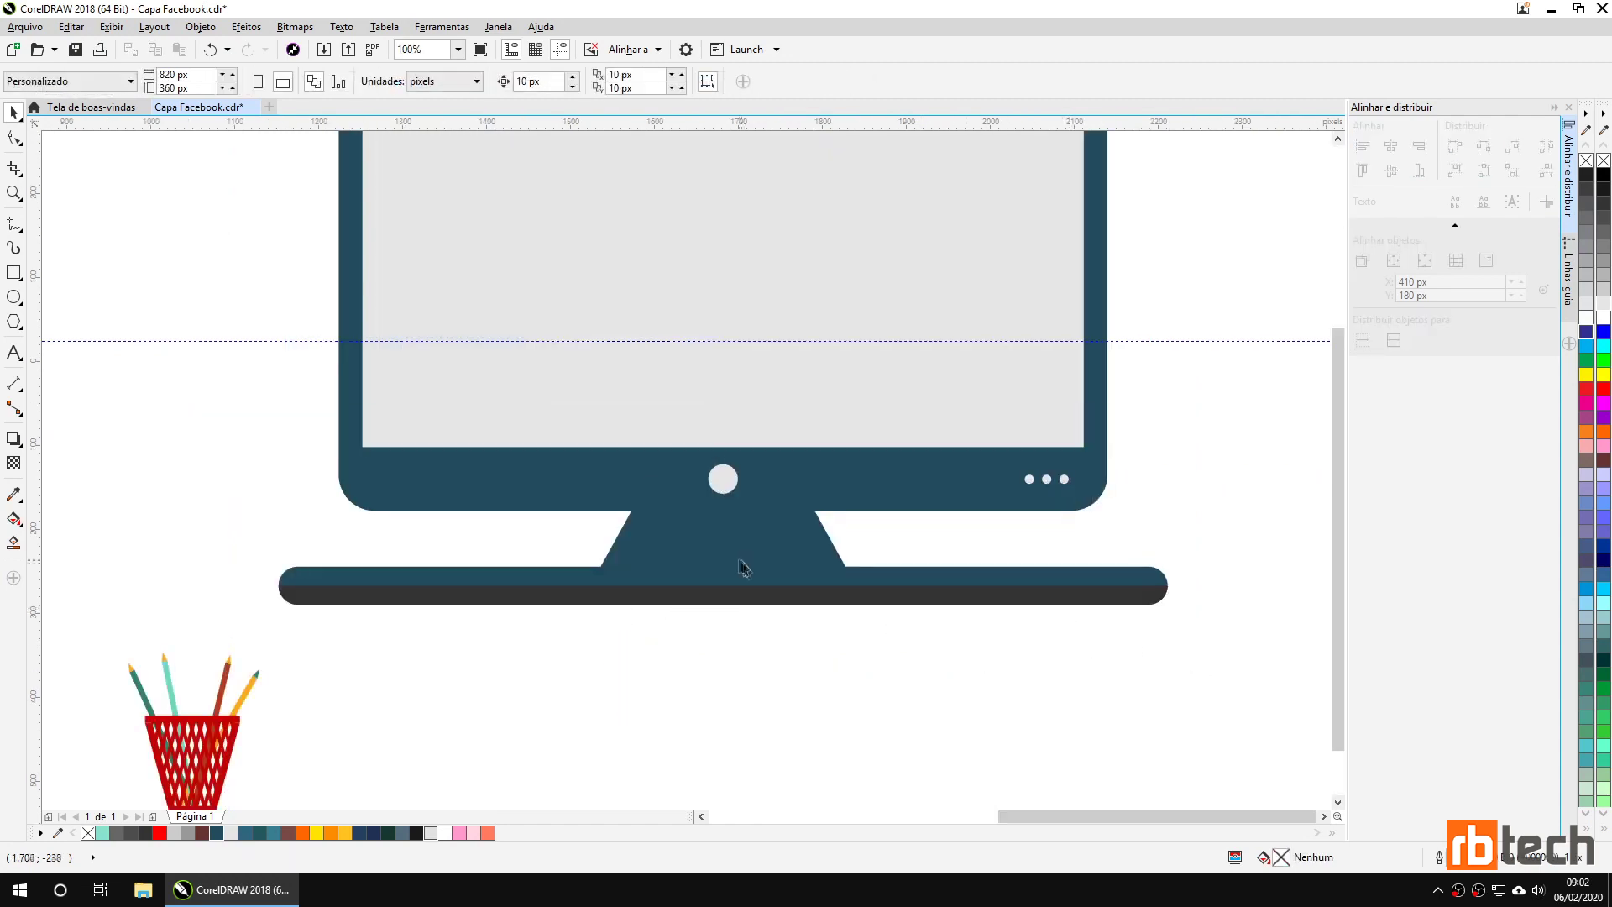
left_click(720, 472)
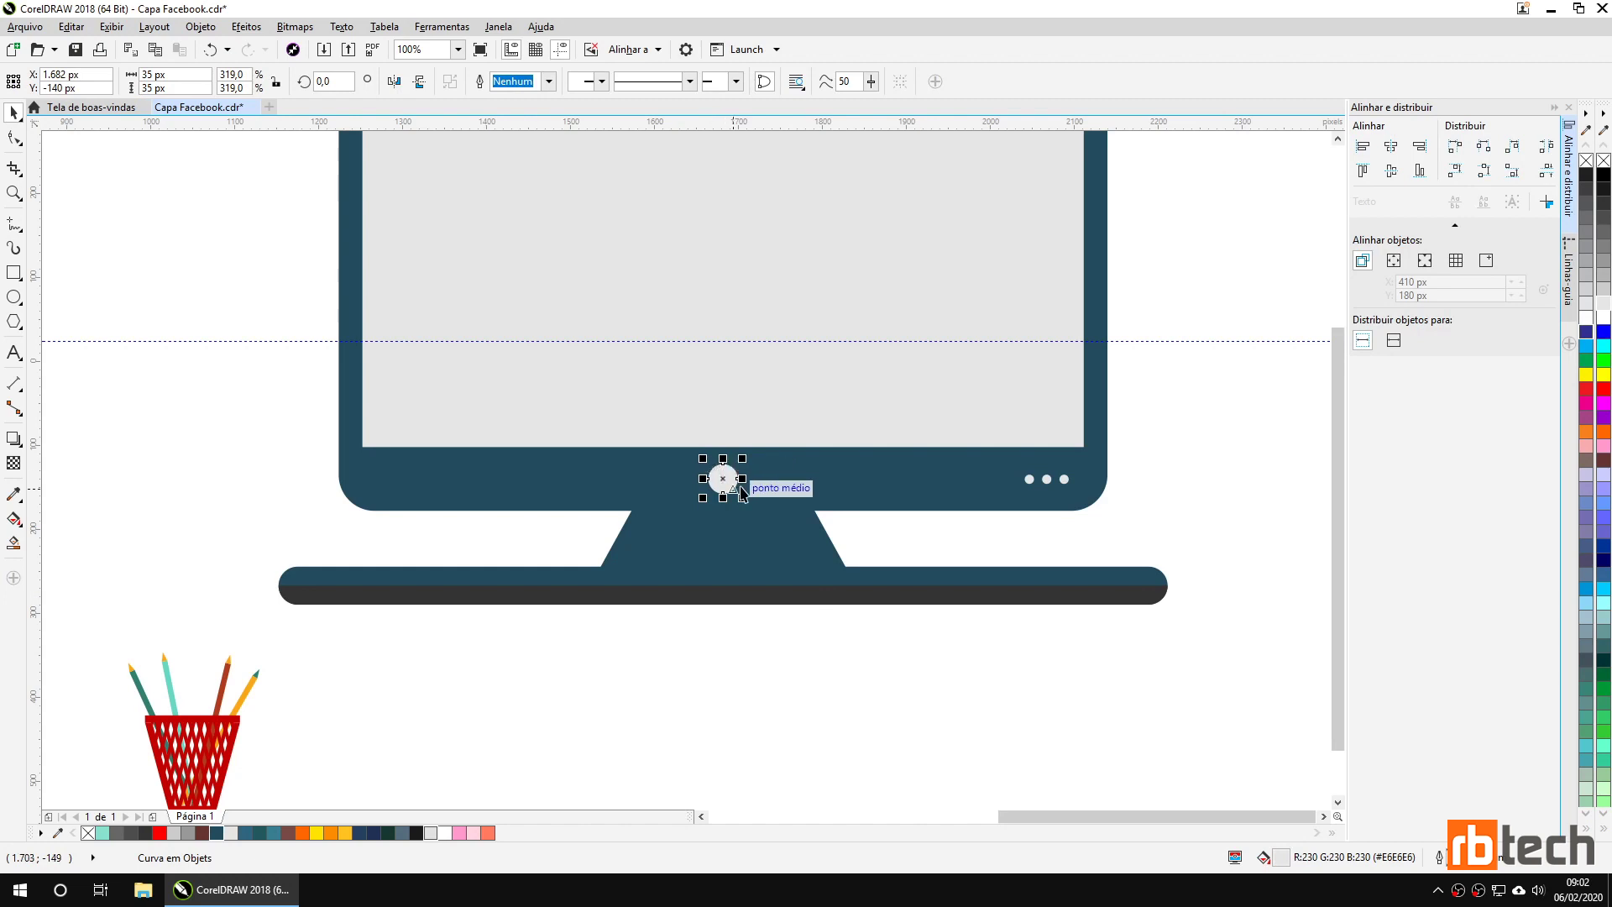
left_click(1029, 481, "shift")
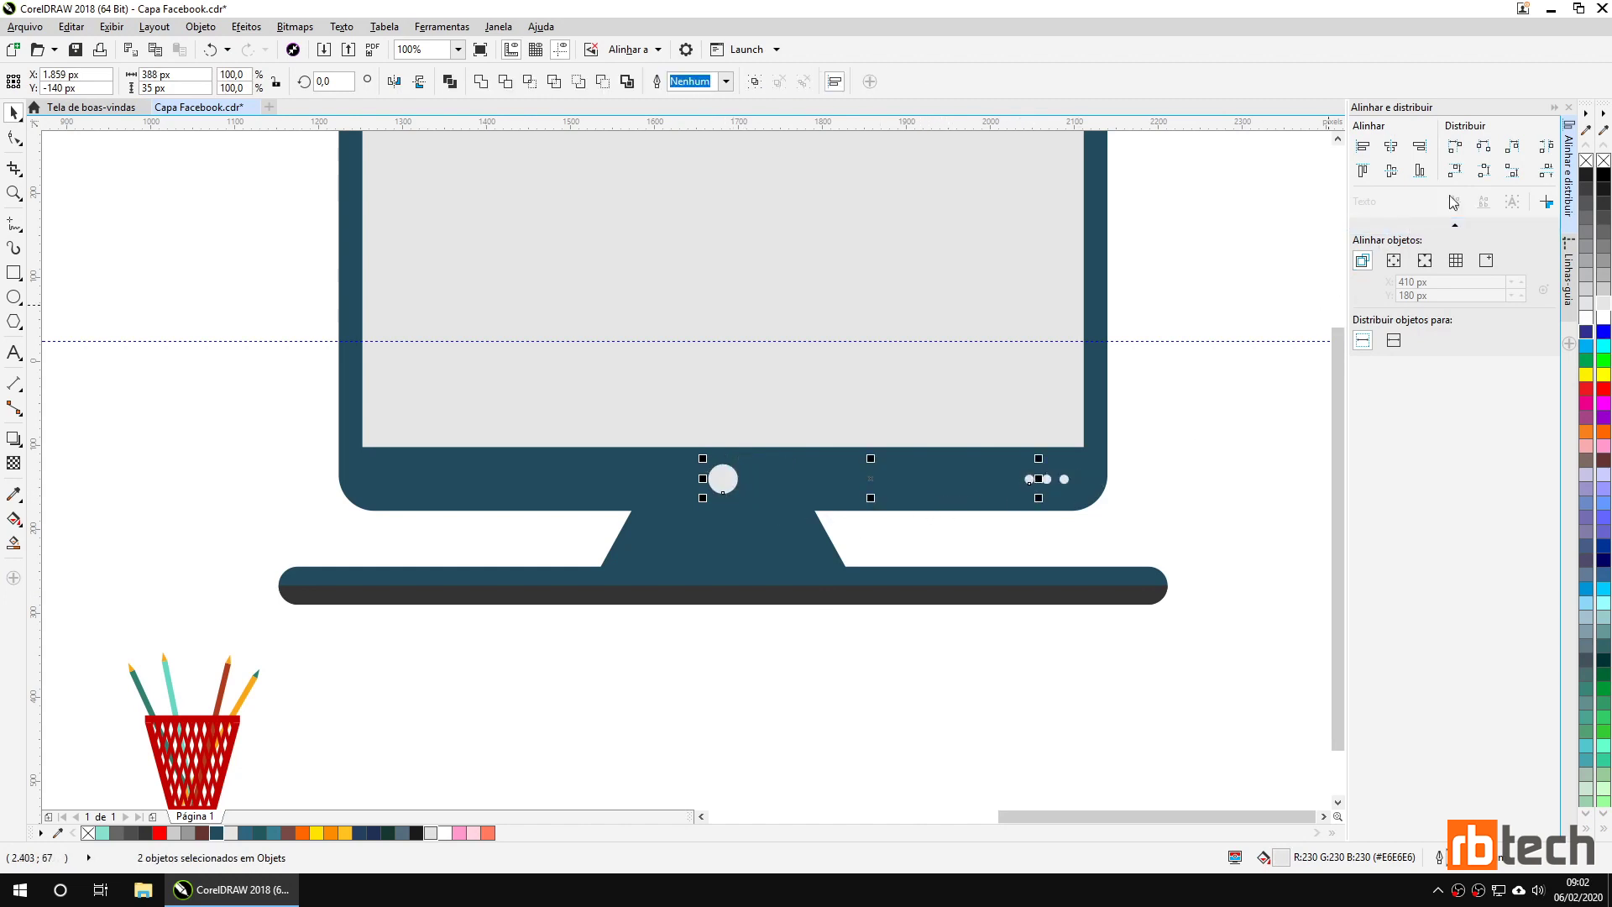
left_click(1391, 173)
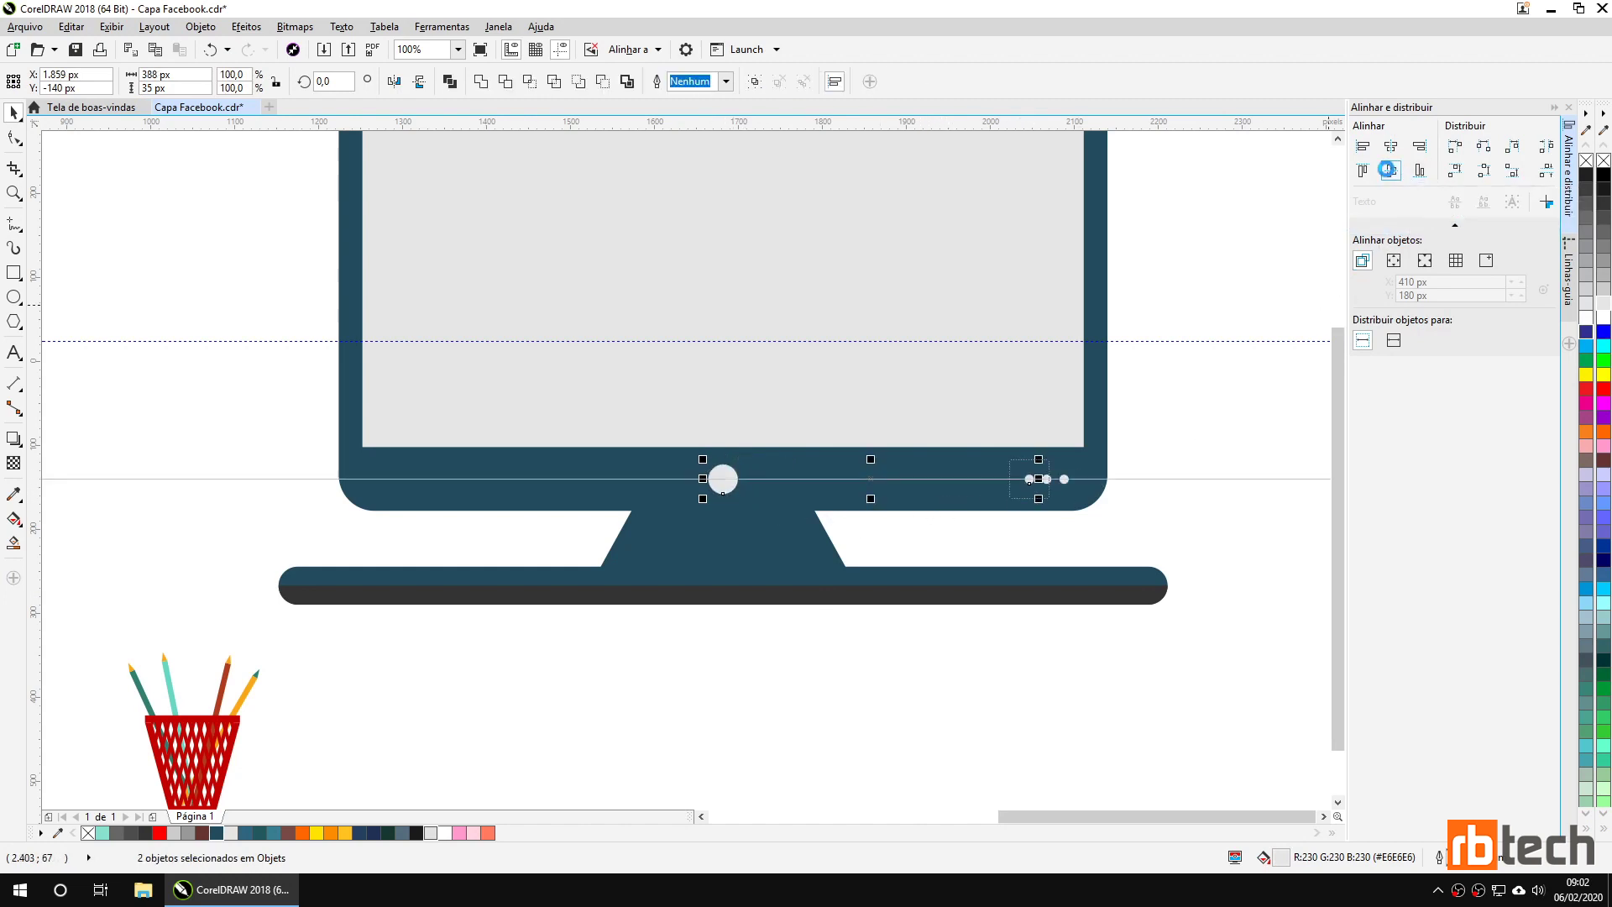
left_click(1209, 551)
Shrink the 9-object monitor group to 406 × 249 px and place it on the teal banner right of the shelf.
scroll(1111, 590, "down", 2)
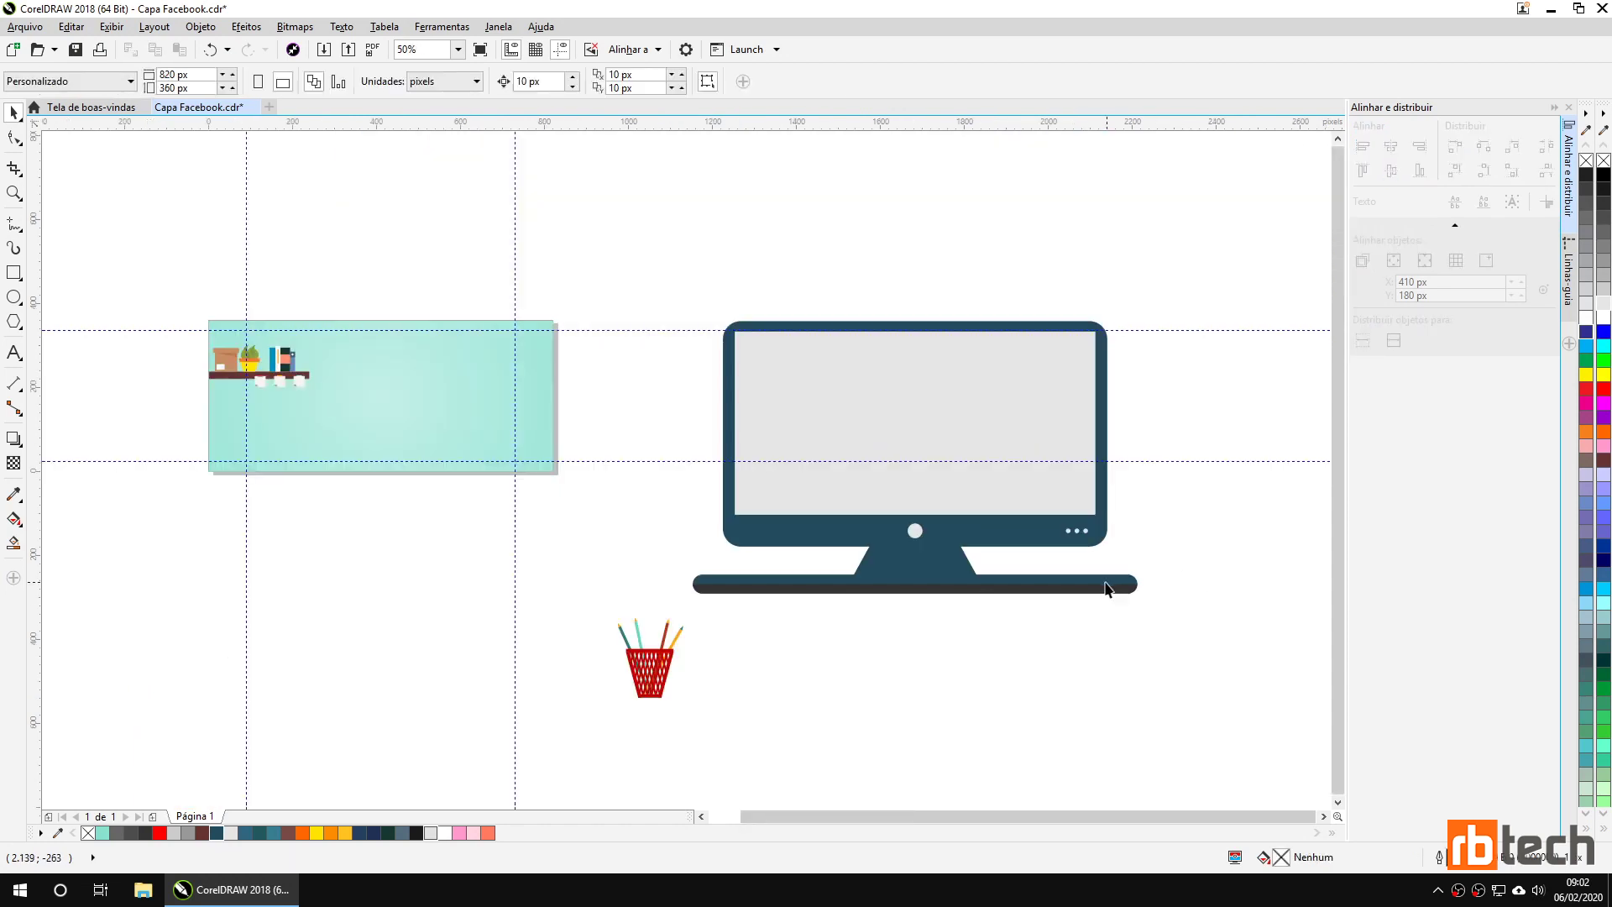
left_click_drag(628, 272, 1211, 632)
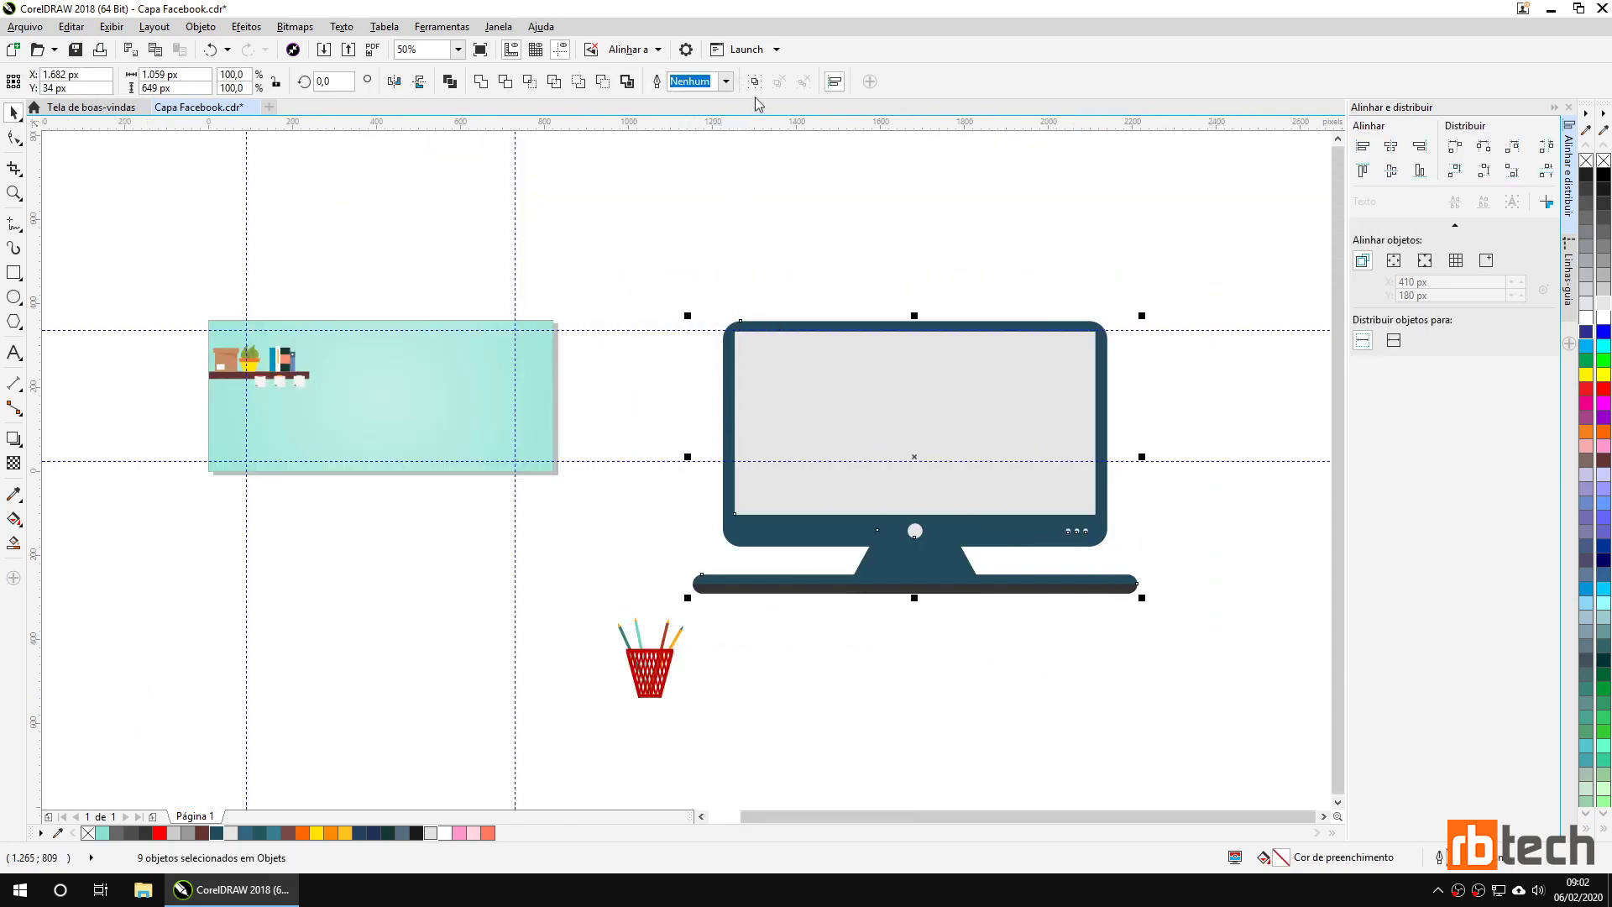
left_click_drag(1142, 316, 945, 439)
left_click_drag(857, 496, 458, 424)
left_click_drag(311, 578, 523, 613)
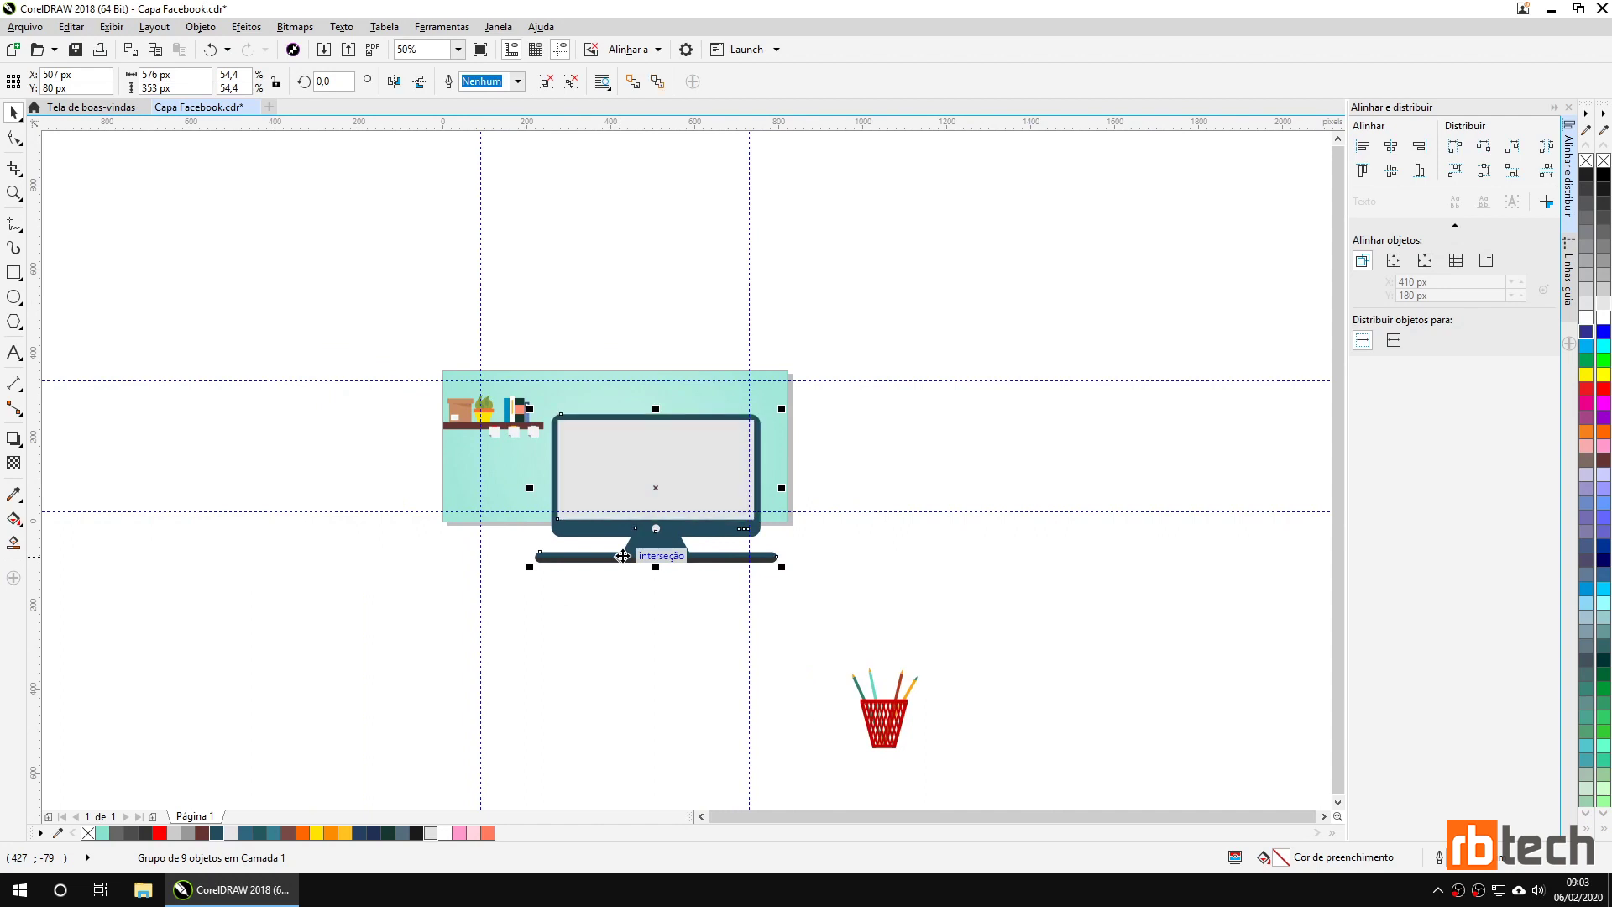
scroll(623, 555, "up", 2)
left_click_drag(368, 591, 516, 496)
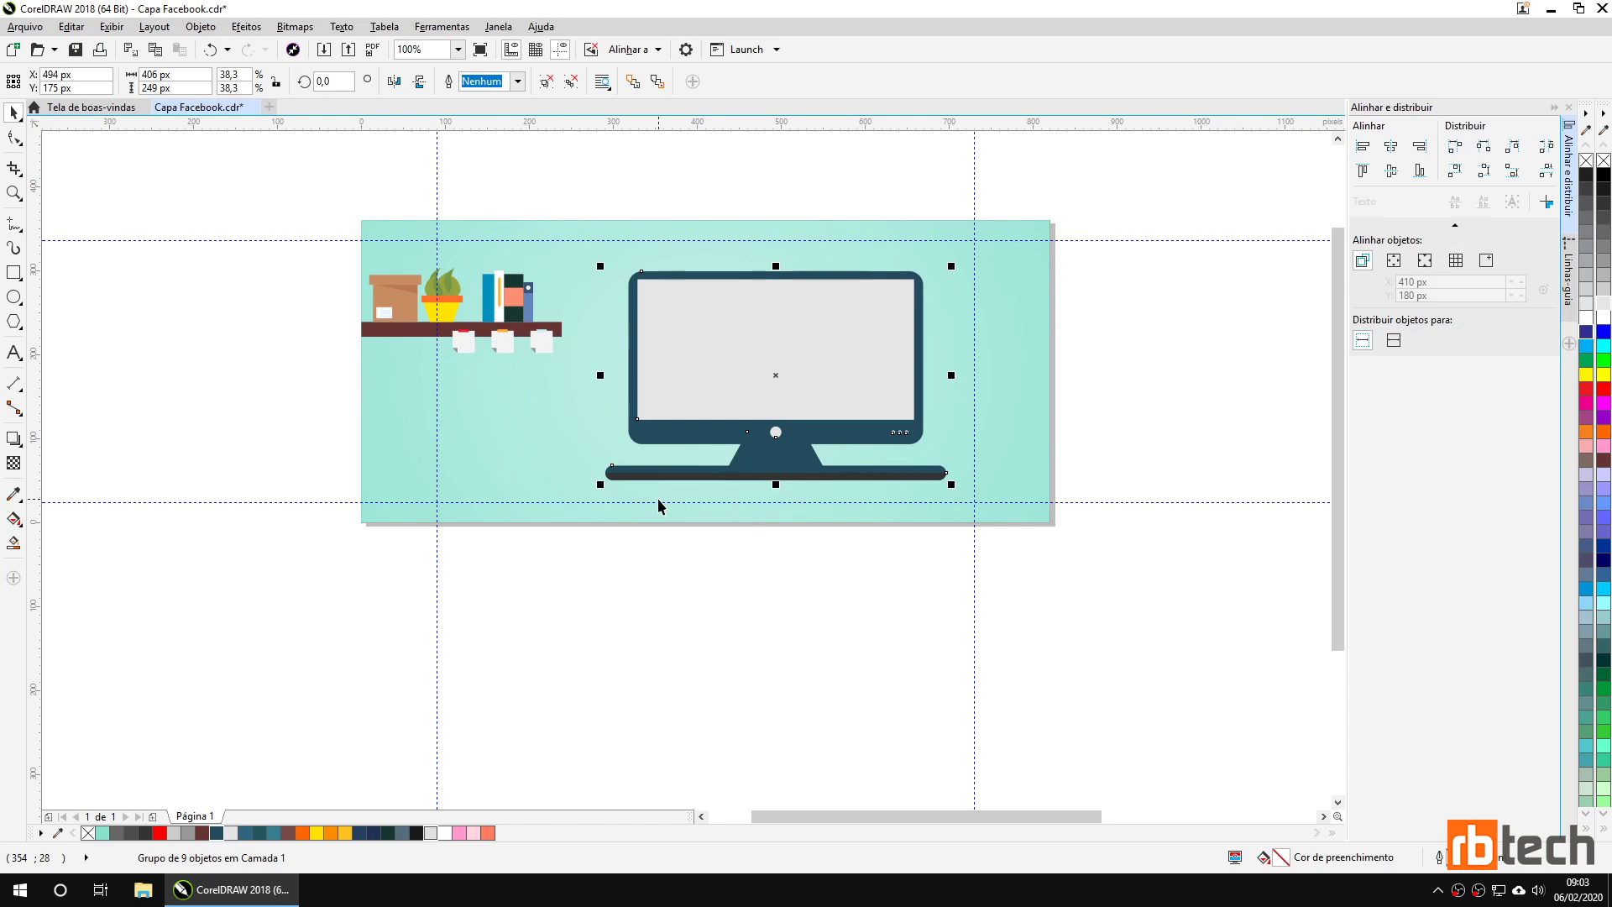
Copy the brown shelf board to the banner bottom as an 820 × 18 px desk under the monitor.
left_click(294, 349)
left_click(376, 337)
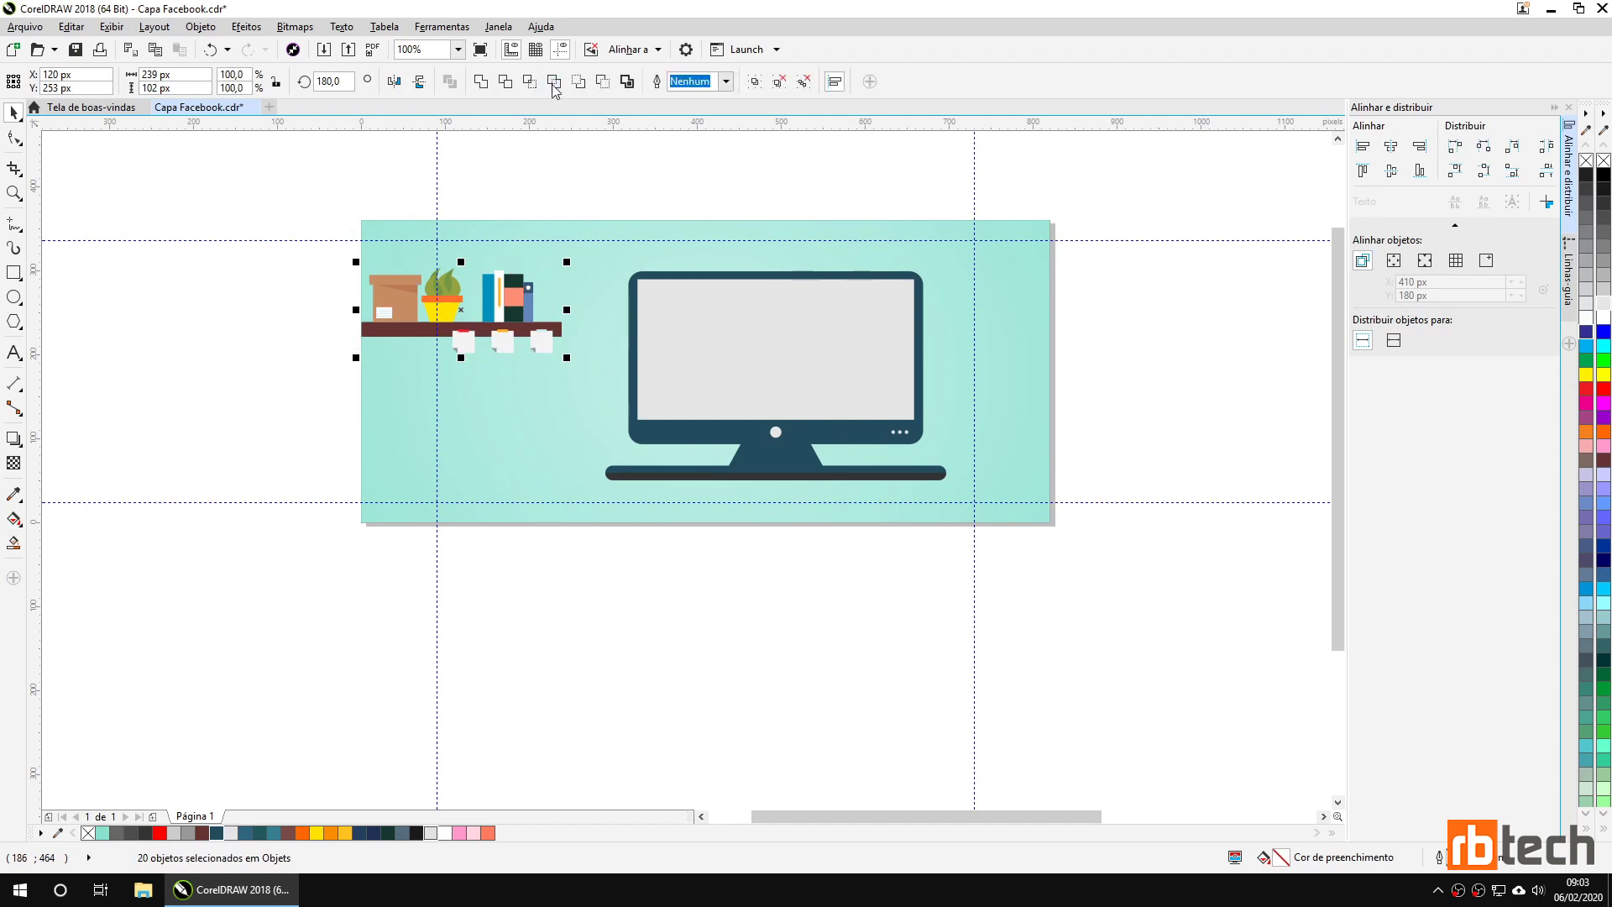
left_click(243, 289)
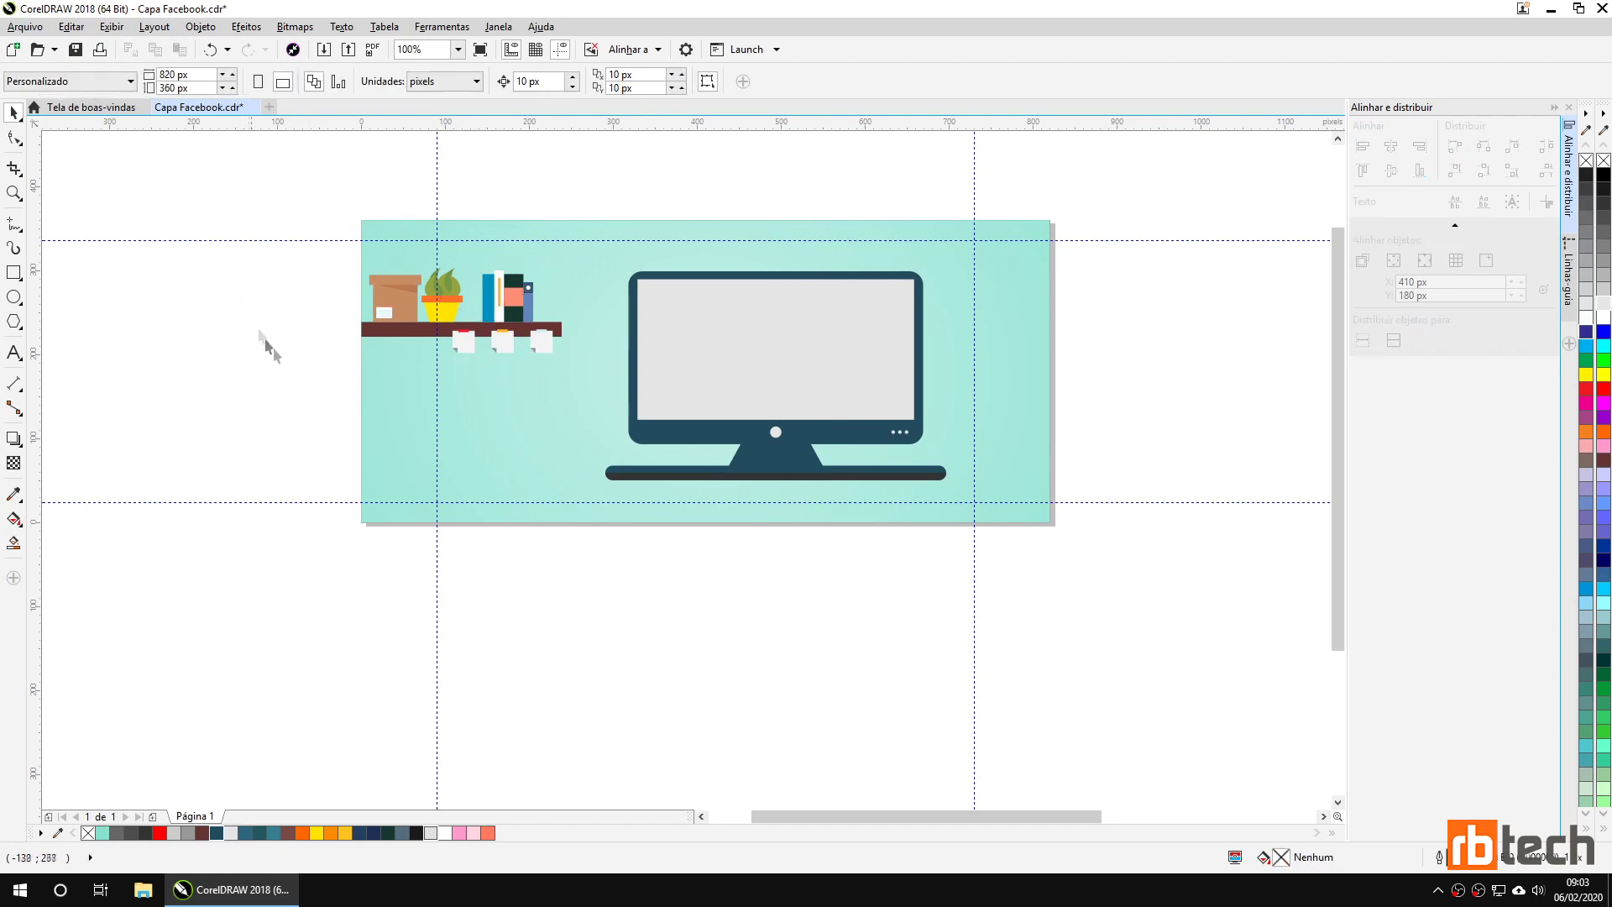
left_click(373, 340)
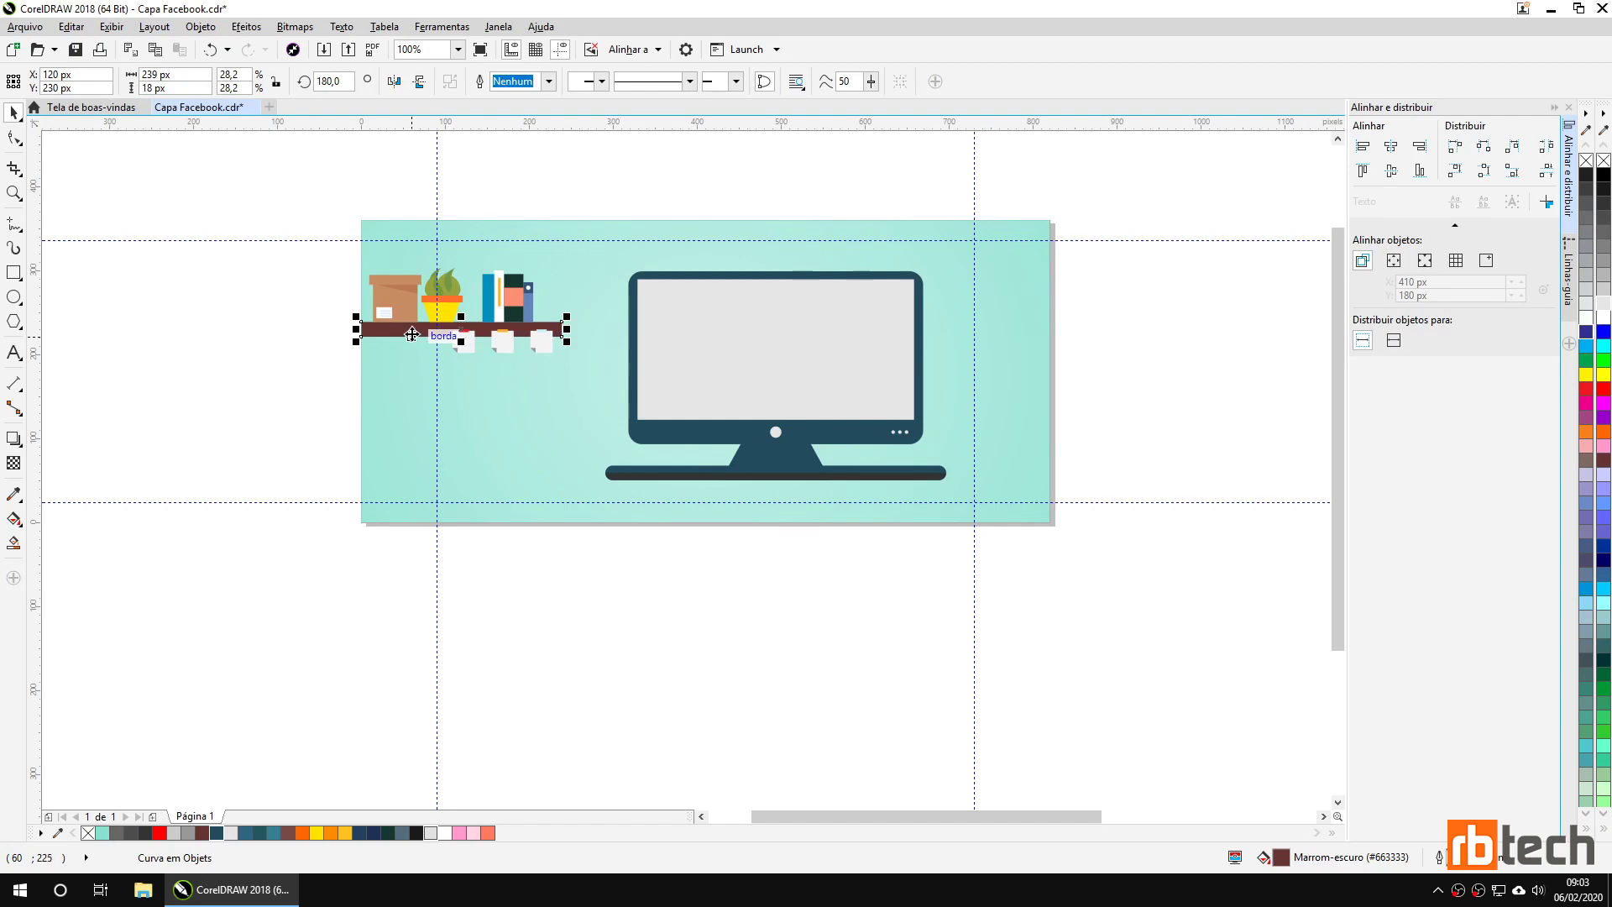
left_click_drag(410, 334, 406, 502)
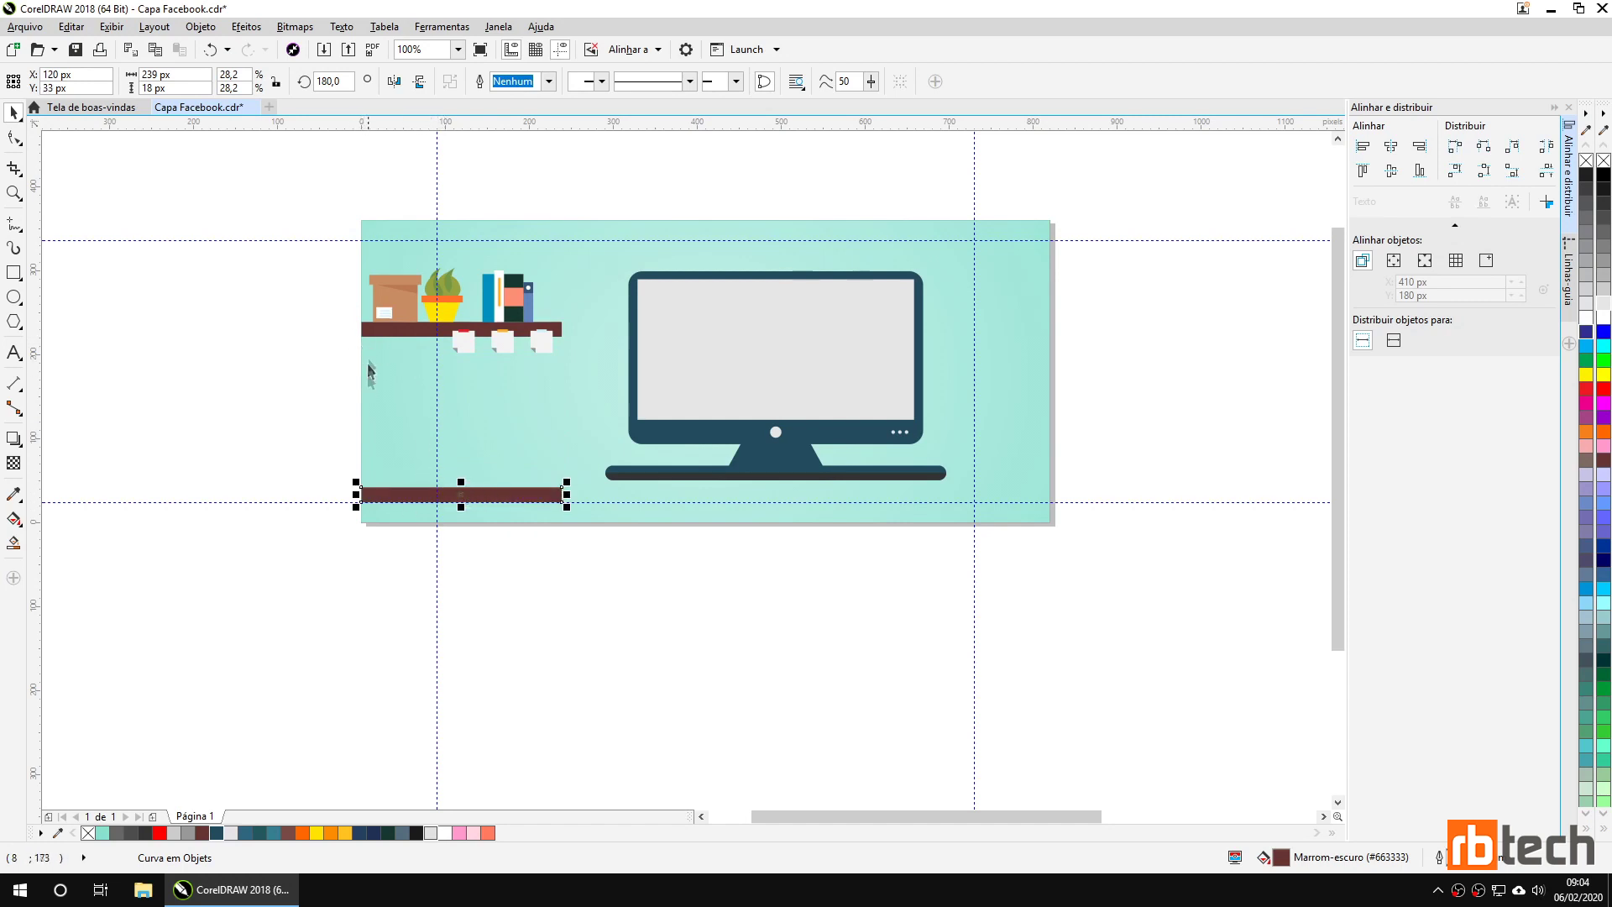
left_click_drag(566, 494, 1051, 491)
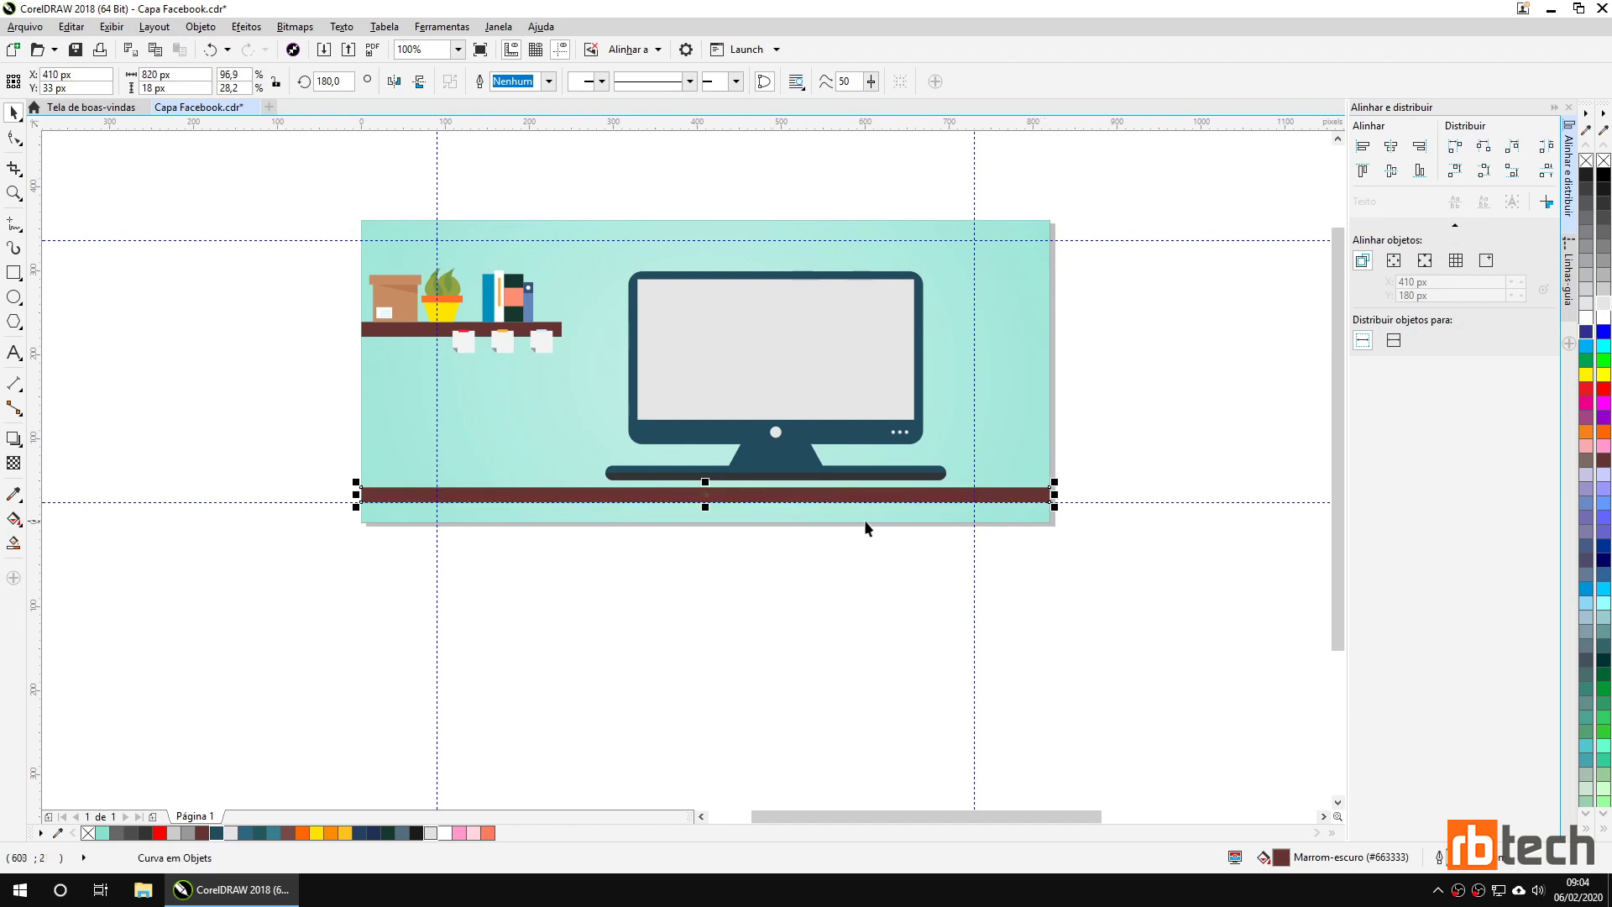
key("Up")
key("Up")
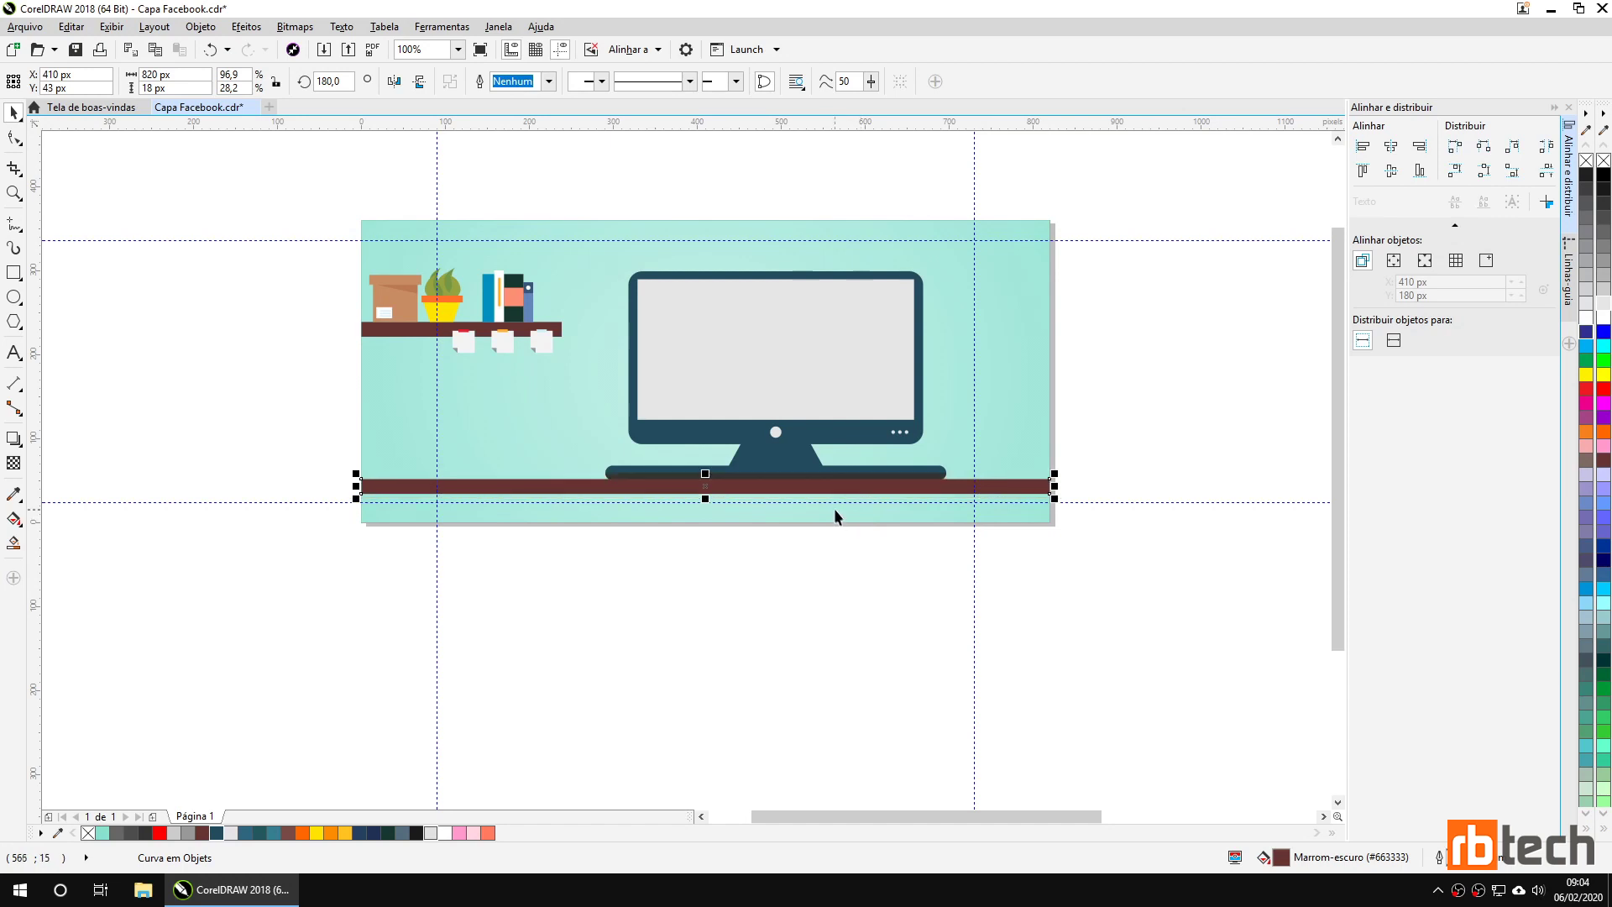
scroll(813, 468, "up", 2)
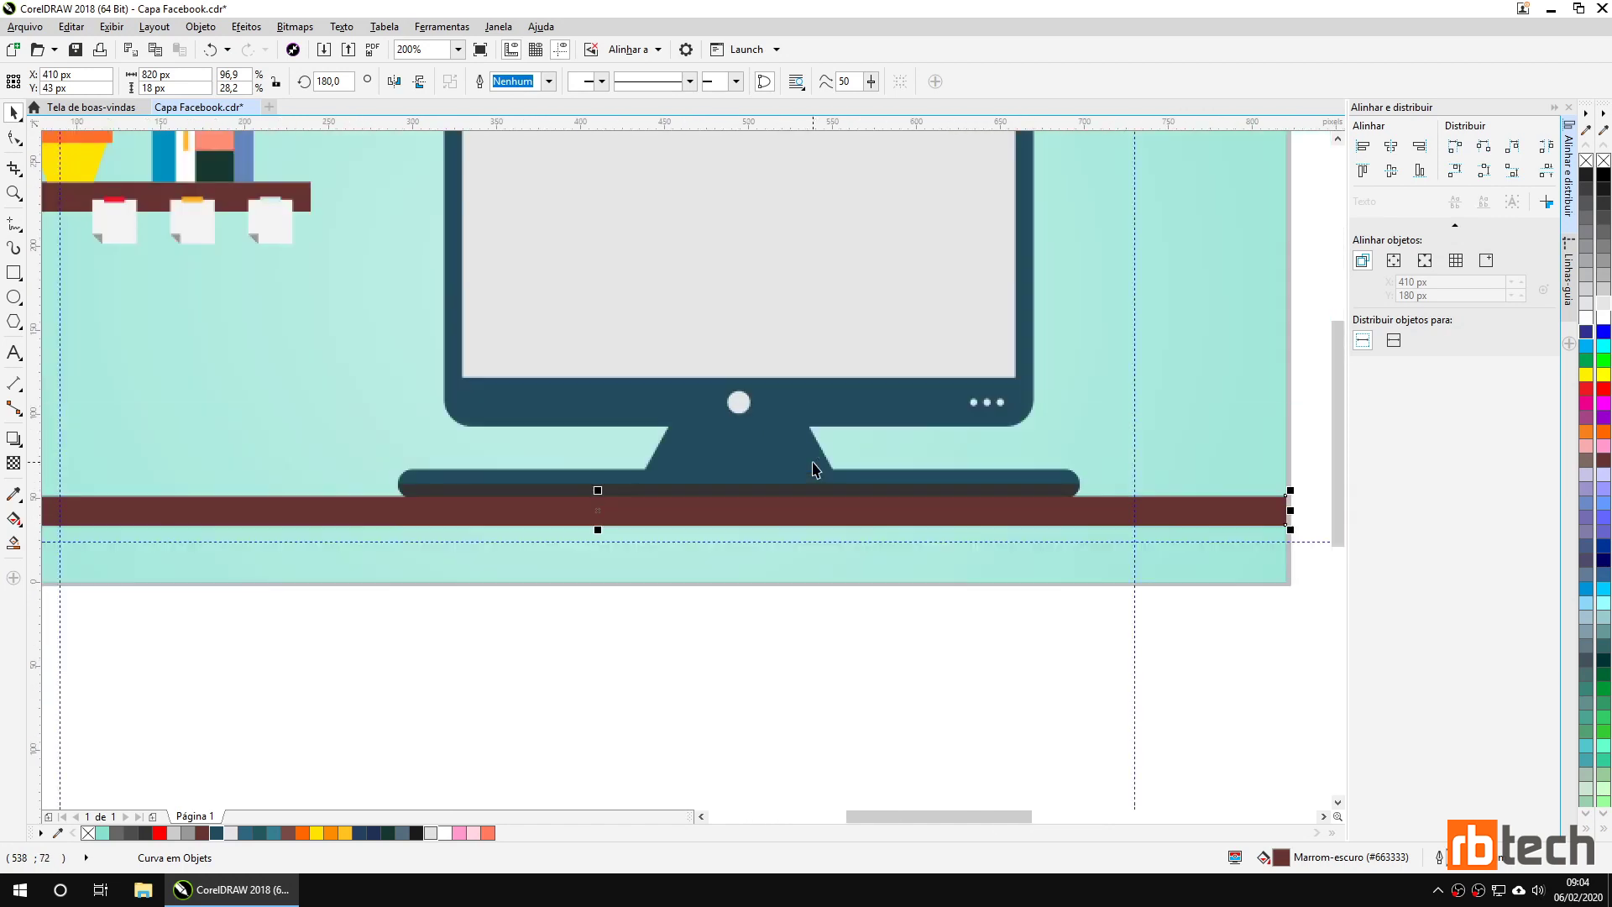
left_click(742, 481)
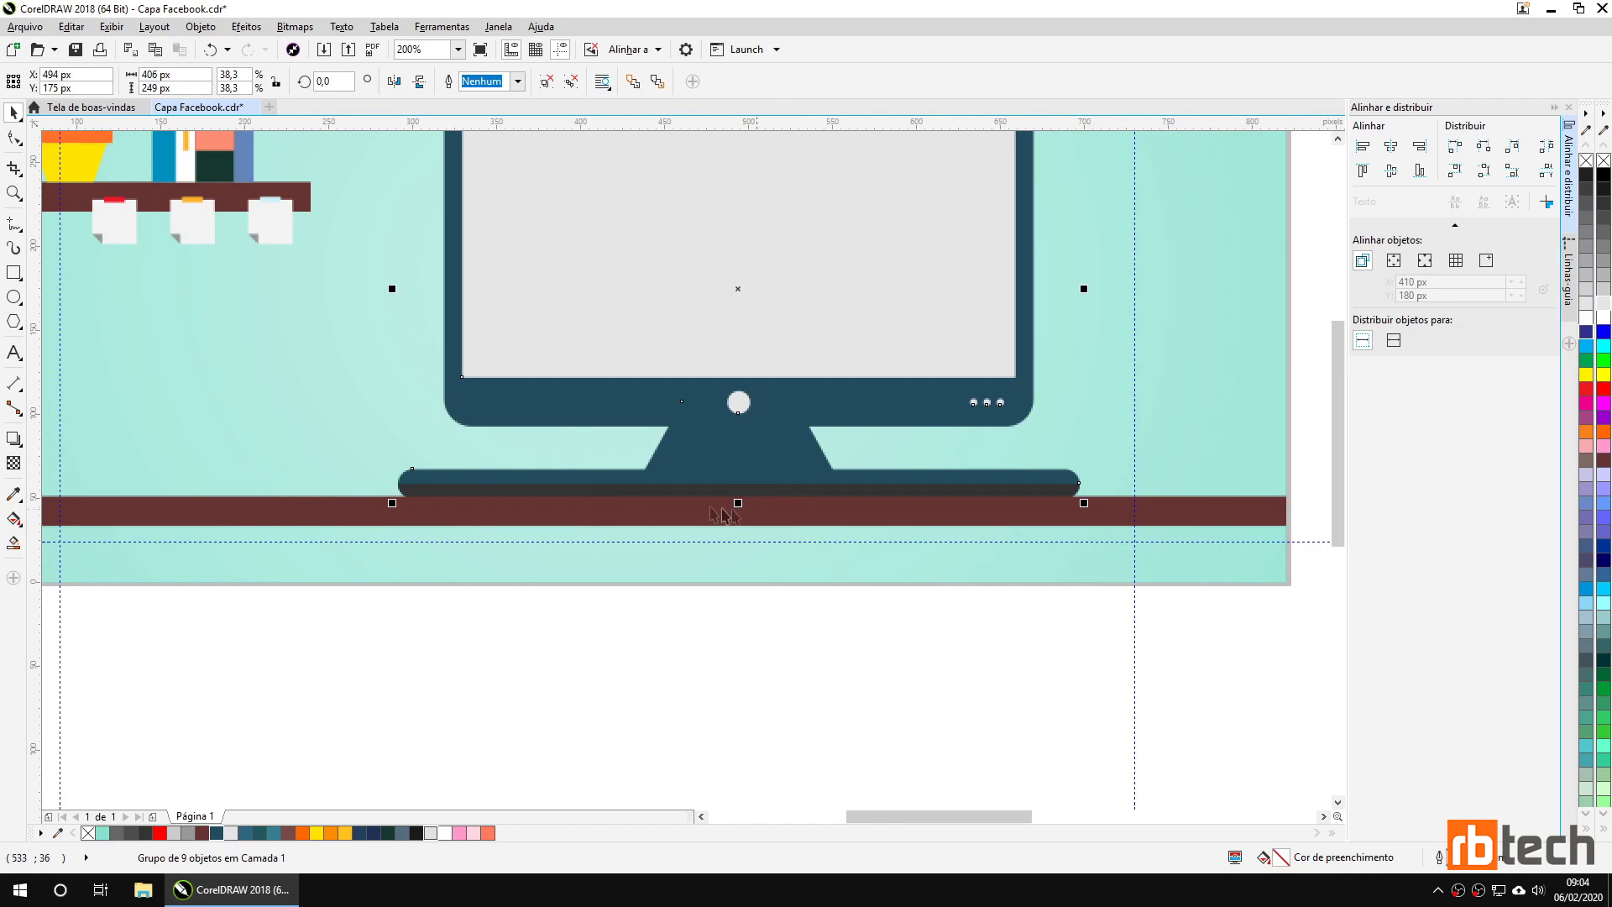
scroll(731, 512, "down", 2)
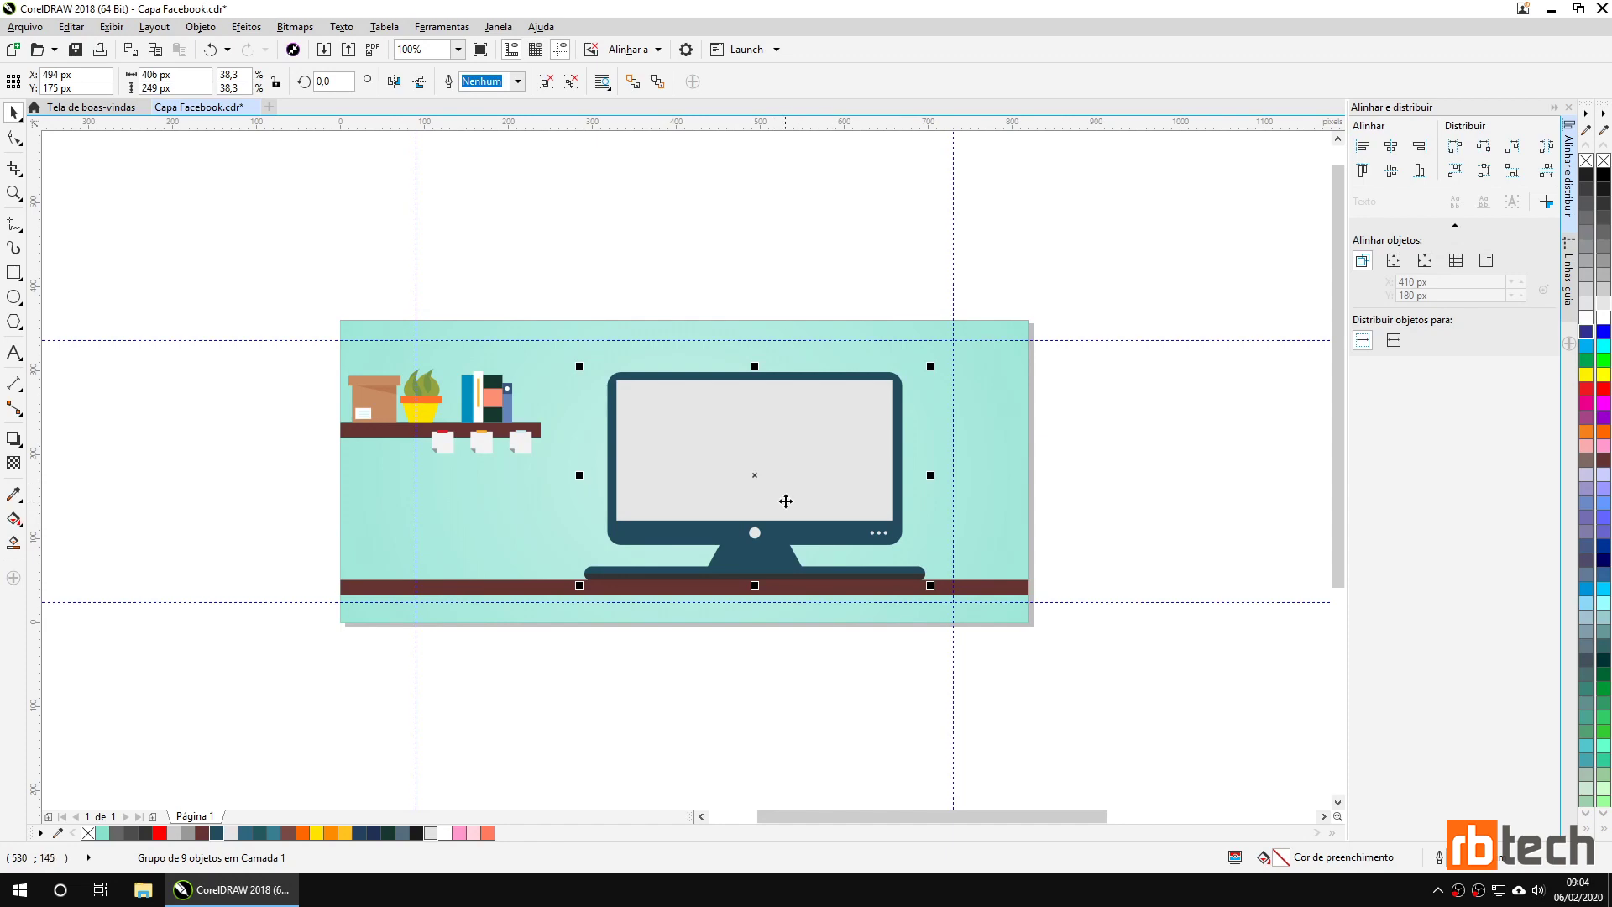
Move the pencil basket up beside the teal banner.
left_click(810, 654)
scroll(809, 654, "down", 1)
left_click_drag(1023, 727, 885, 556)
left_click(920, 684)
mouse_move(924, 697)
left_mouse_down()
mouse_move(882, 461)
mouse_move(882, 475)
left_mouse_up()
scroll(882, 474, "up", 1)
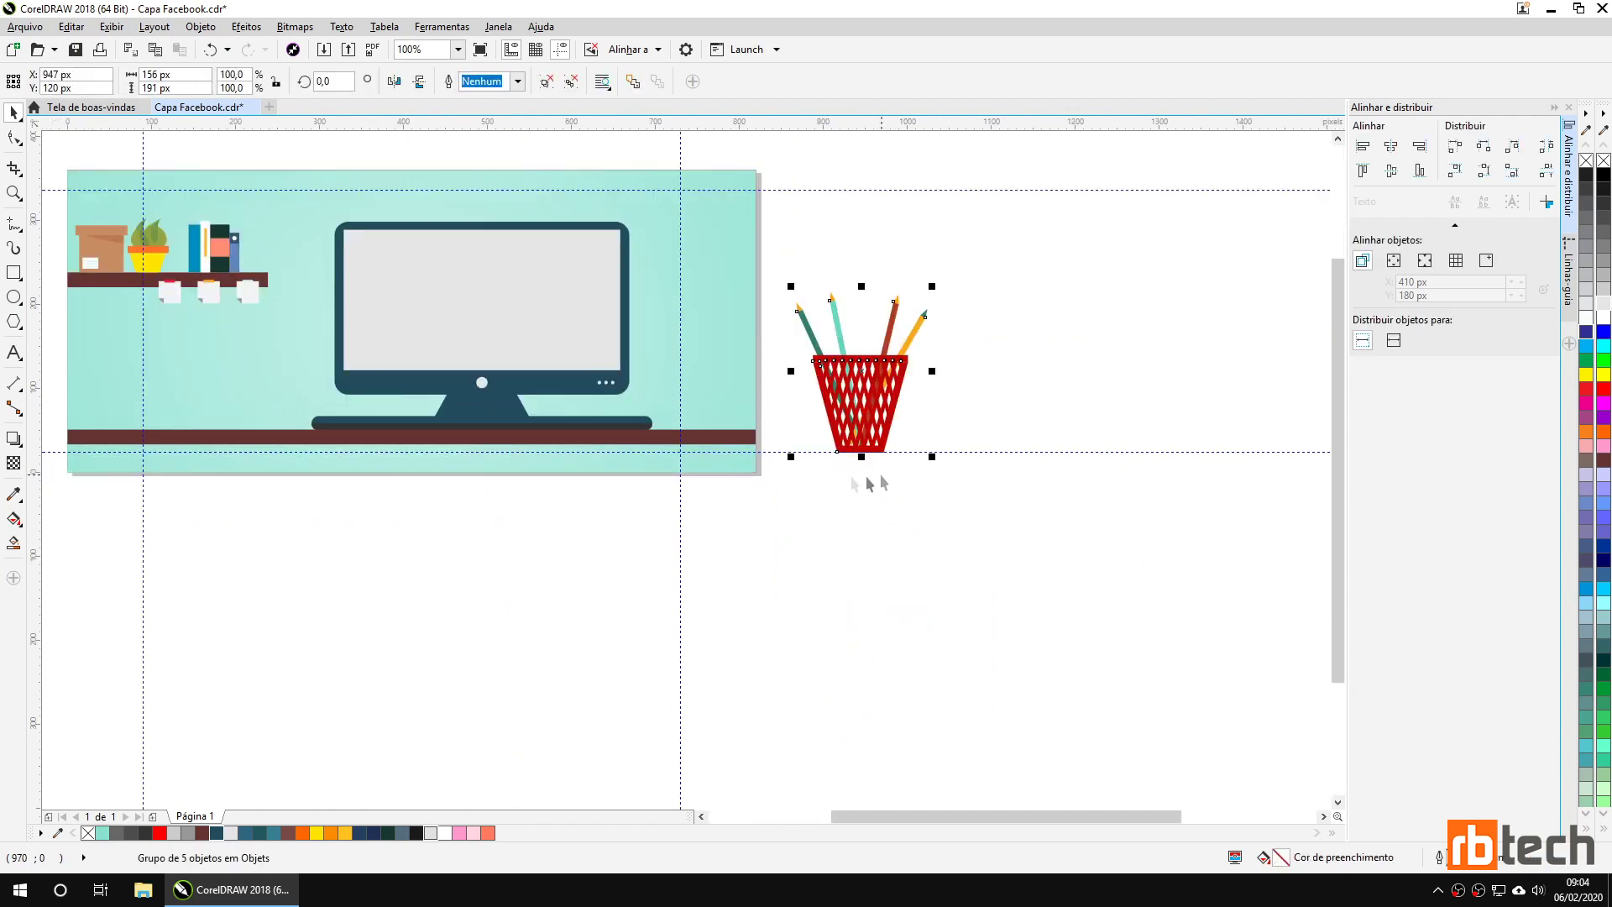
Ungroup the pencil basket and fill the basket itself dark teal.
left_click(545, 82)
left_click(795, 571)
left_click(826, 430)
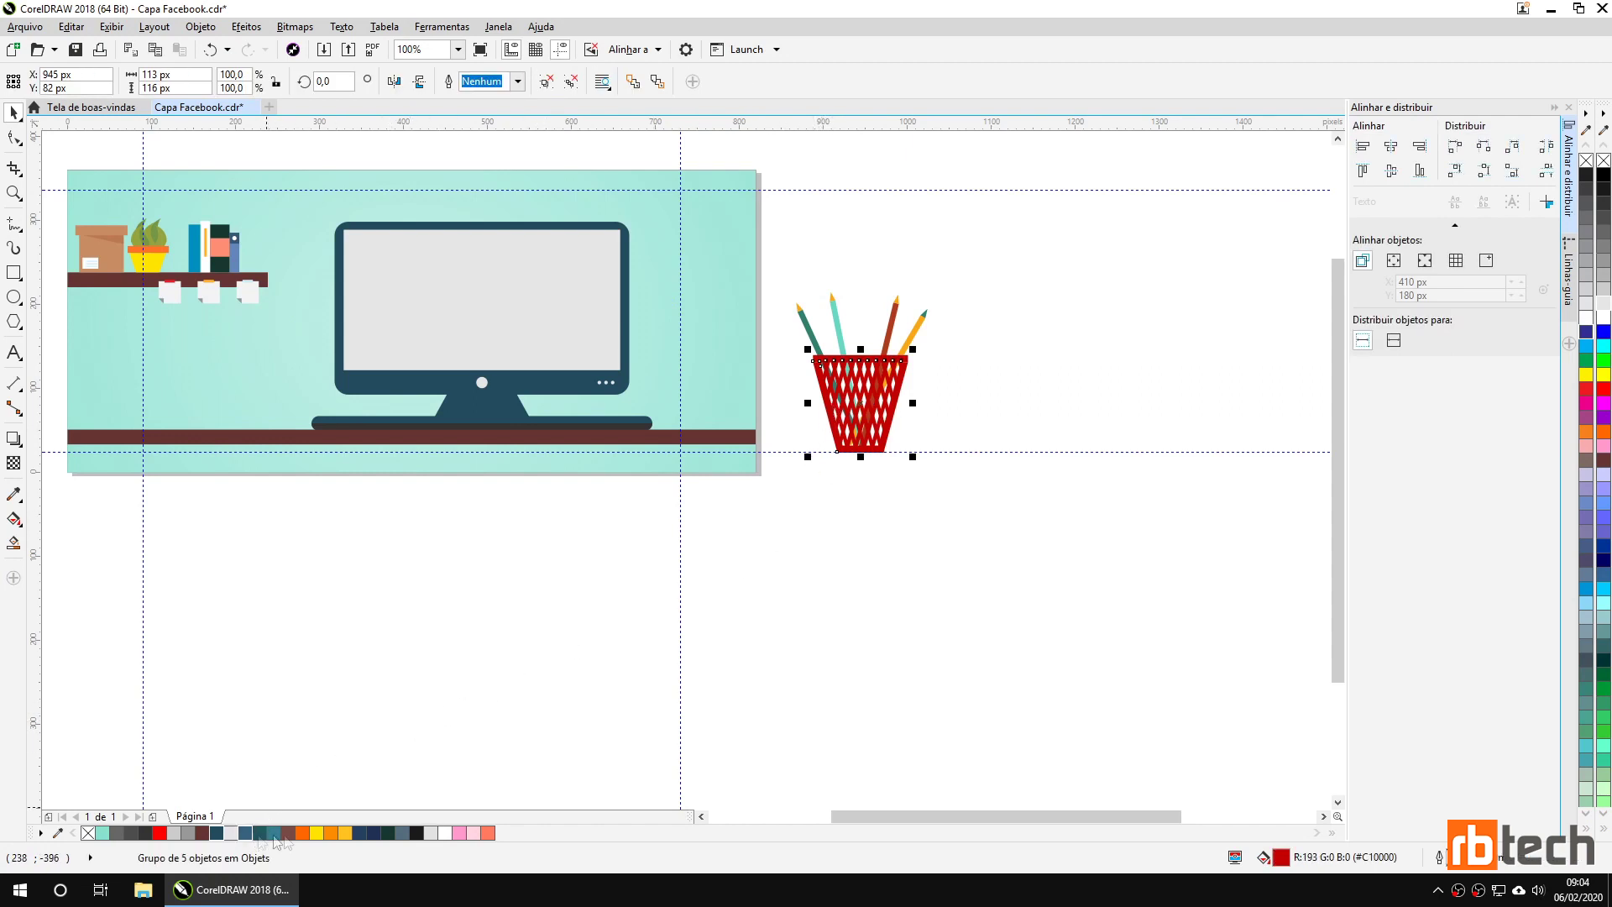
left_click(206, 833)
left_click(274, 833)
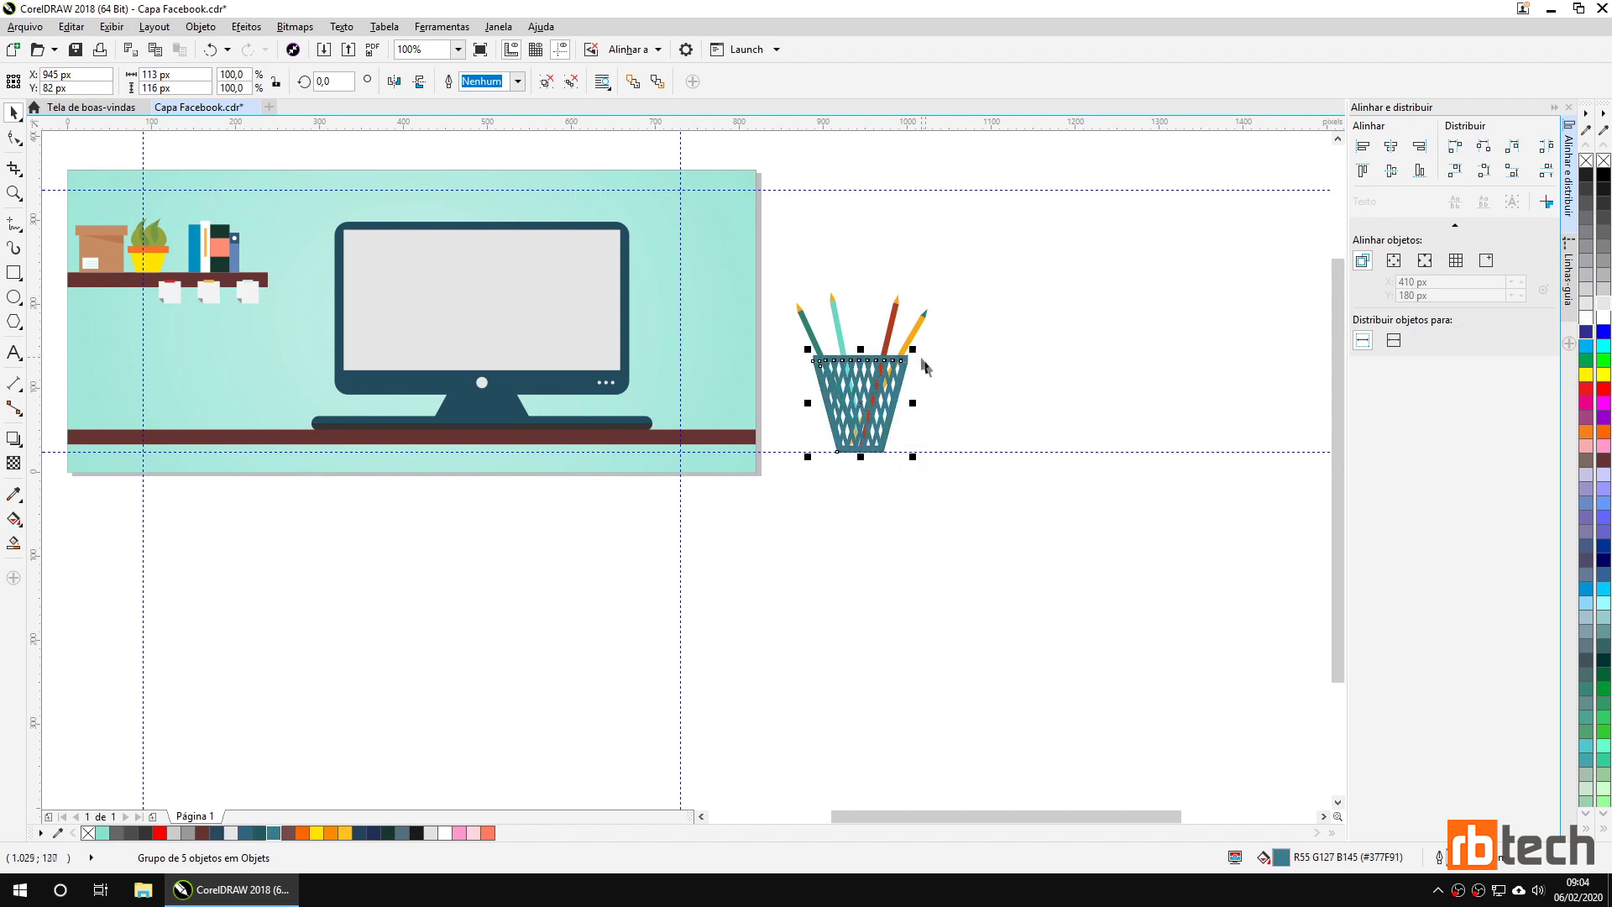
Shrink the pencil cup to 74 × 91 px and stand it on the desk right of the monitor.
mouse_move(772, 260)
left_mouse_down()
mouse_move(781, 317)
mouse_move(981, 509)
left_mouse_up()
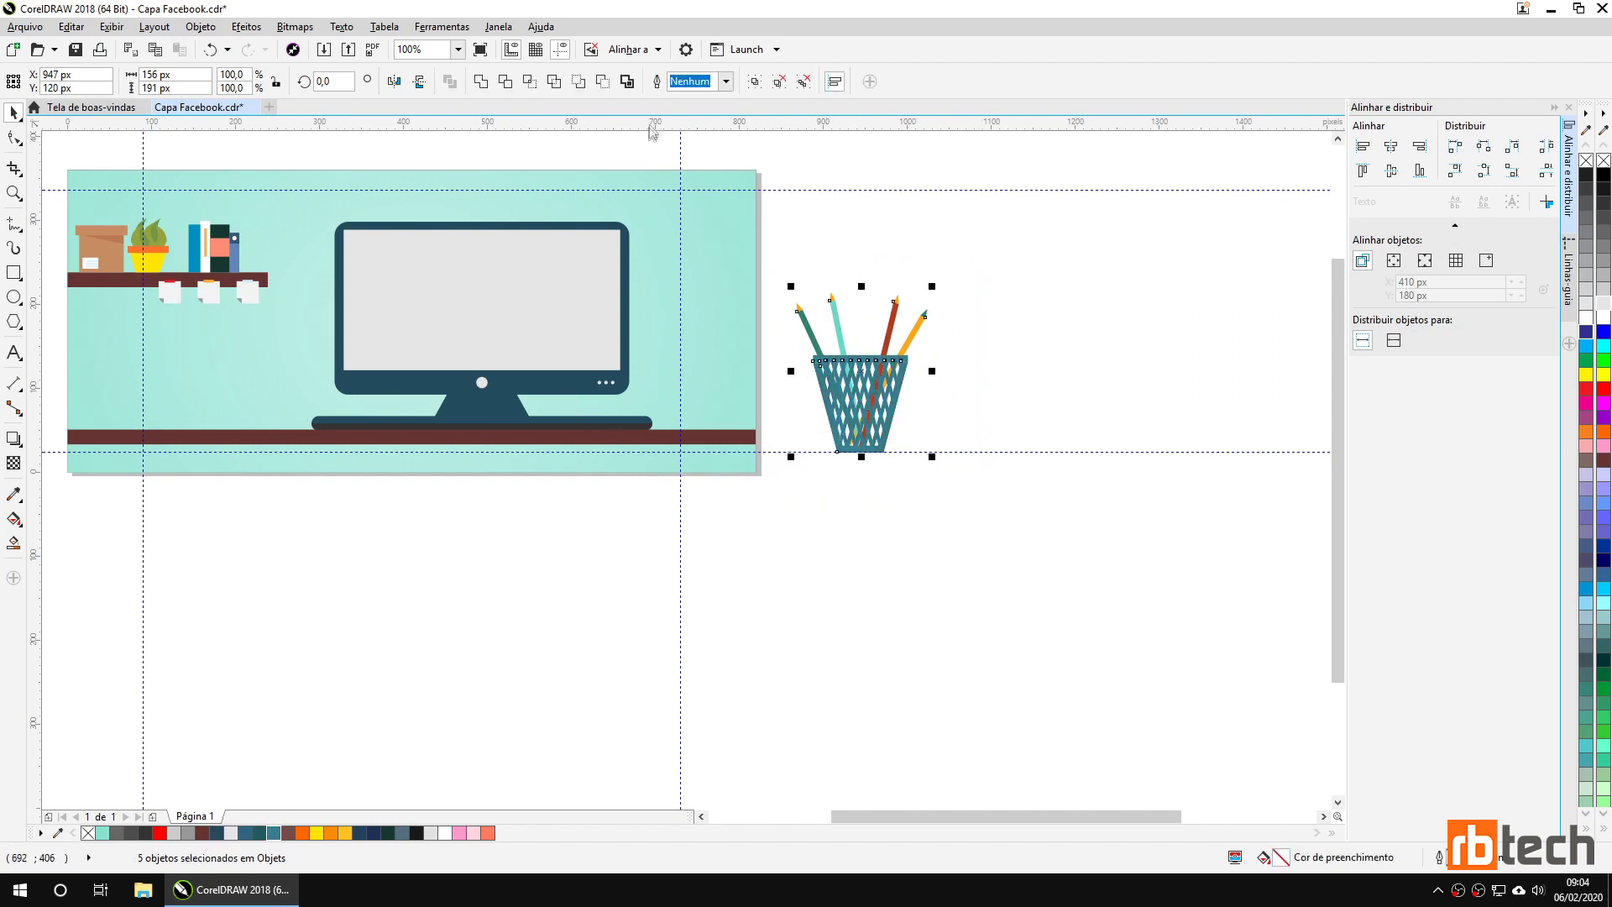
mouse_move(937, 287)
left_mouse_down()
mouse_move(915, 346)
mouse_move(881, 354)
left_mouse_up()
left_click_drag(847, 432, 691, 404)
left_click_drag(726, 334, 712, 346)
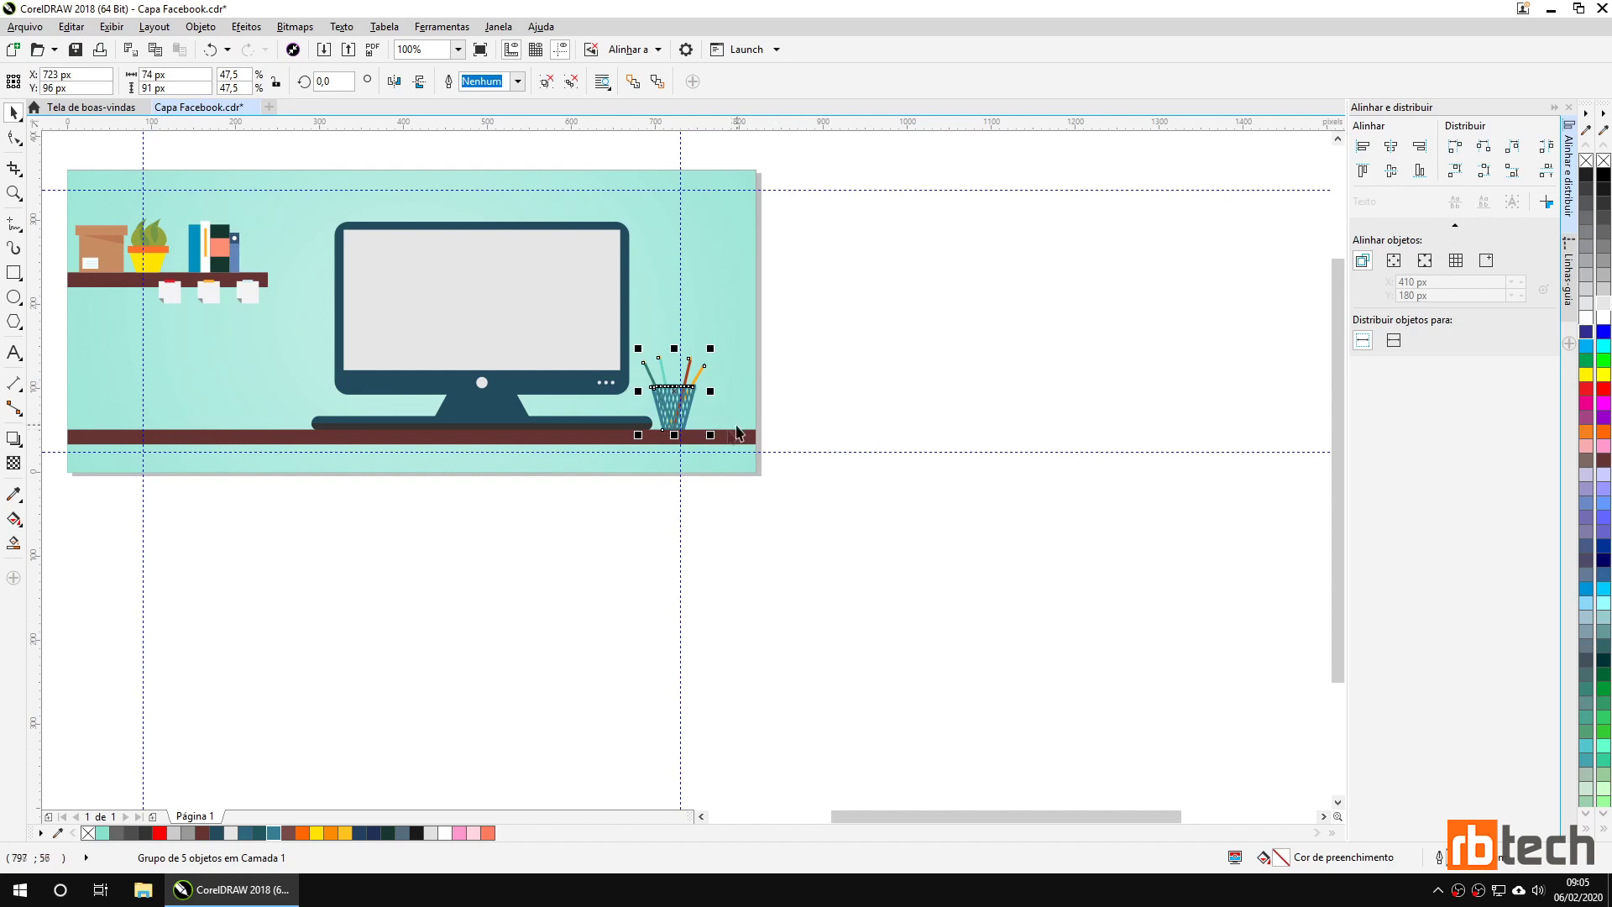
scroll(702, 441, "up", 3)
scroll(615, 437, "down", 1)
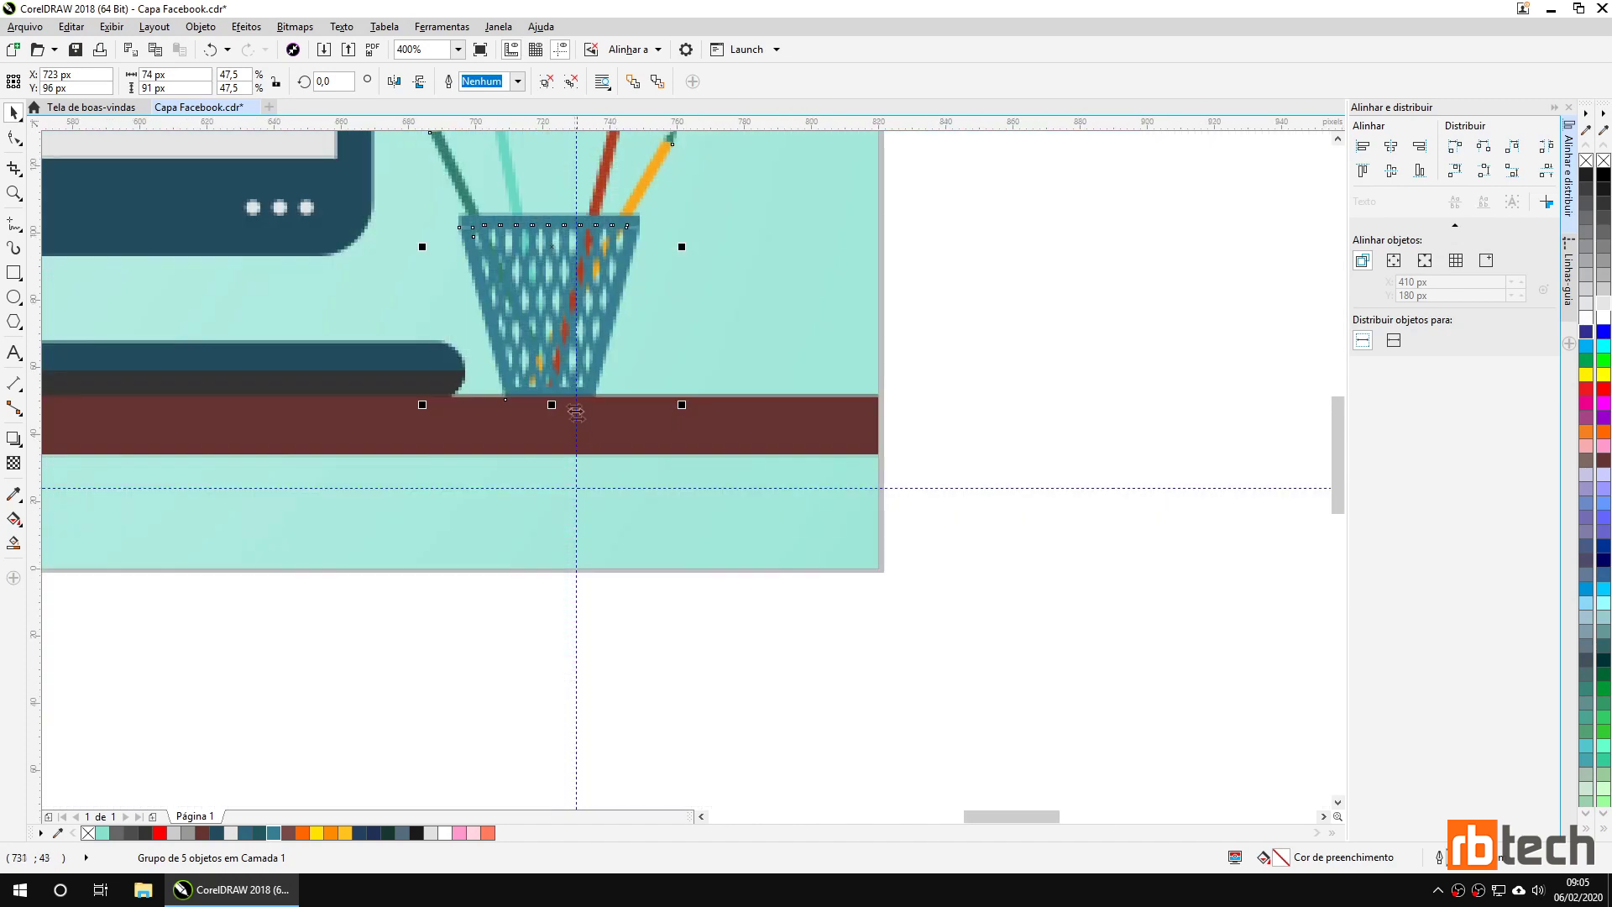
left_click(445, 245)
left_click_drag(480, 504, 634, 546)
scroll(685, 378, "down", 1)
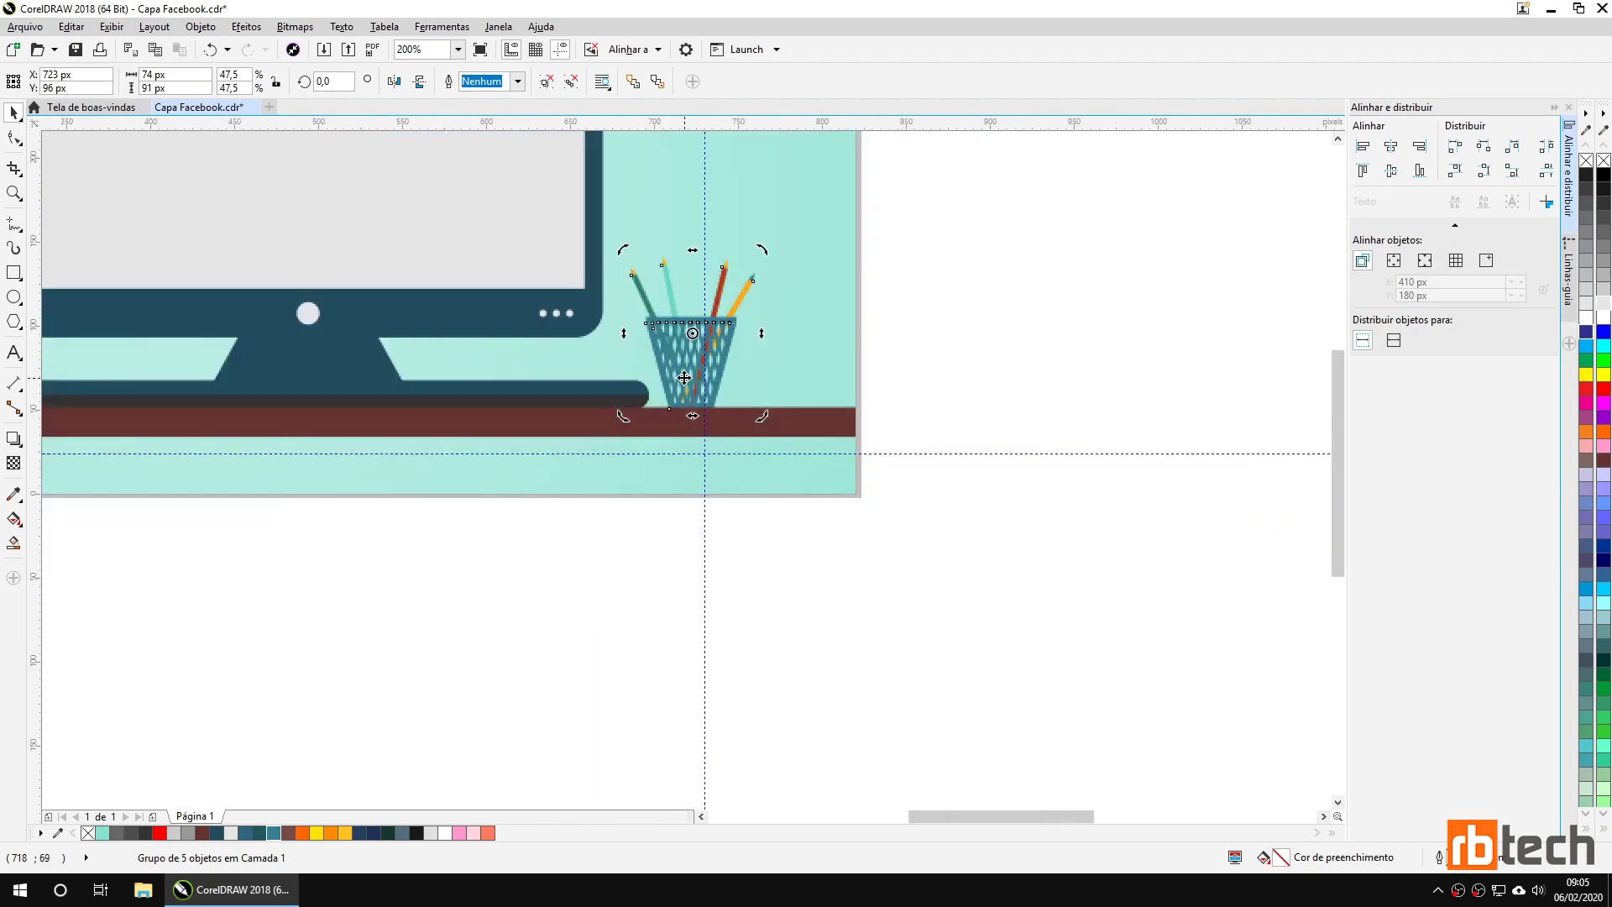
left_click(981, 319)
left_click(672, 360)
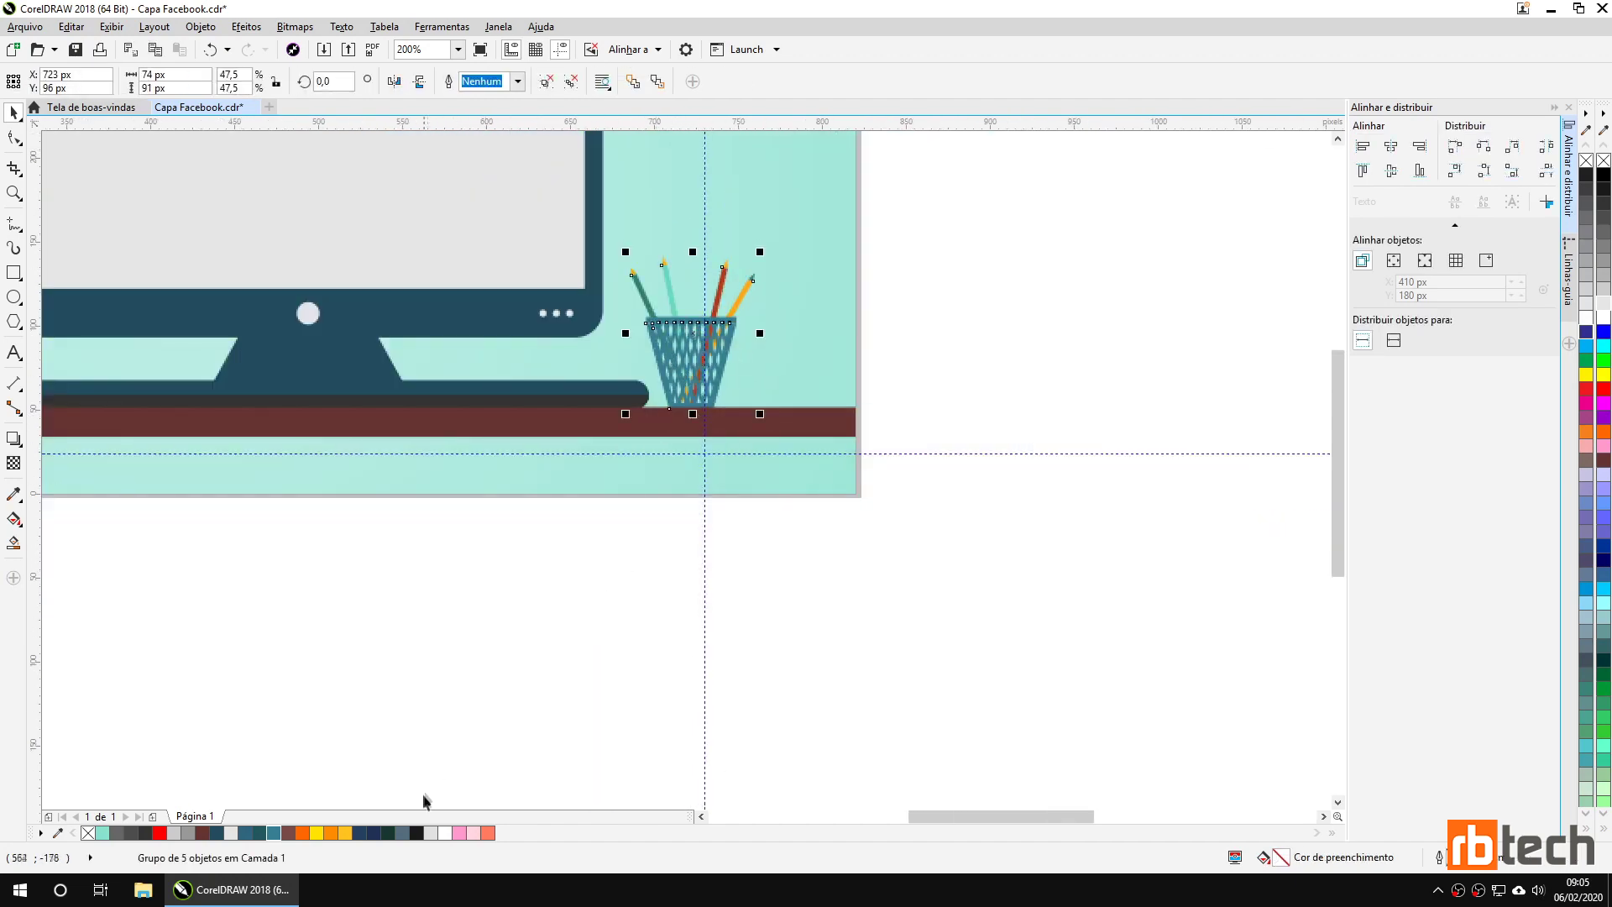
left_click(361, 835)
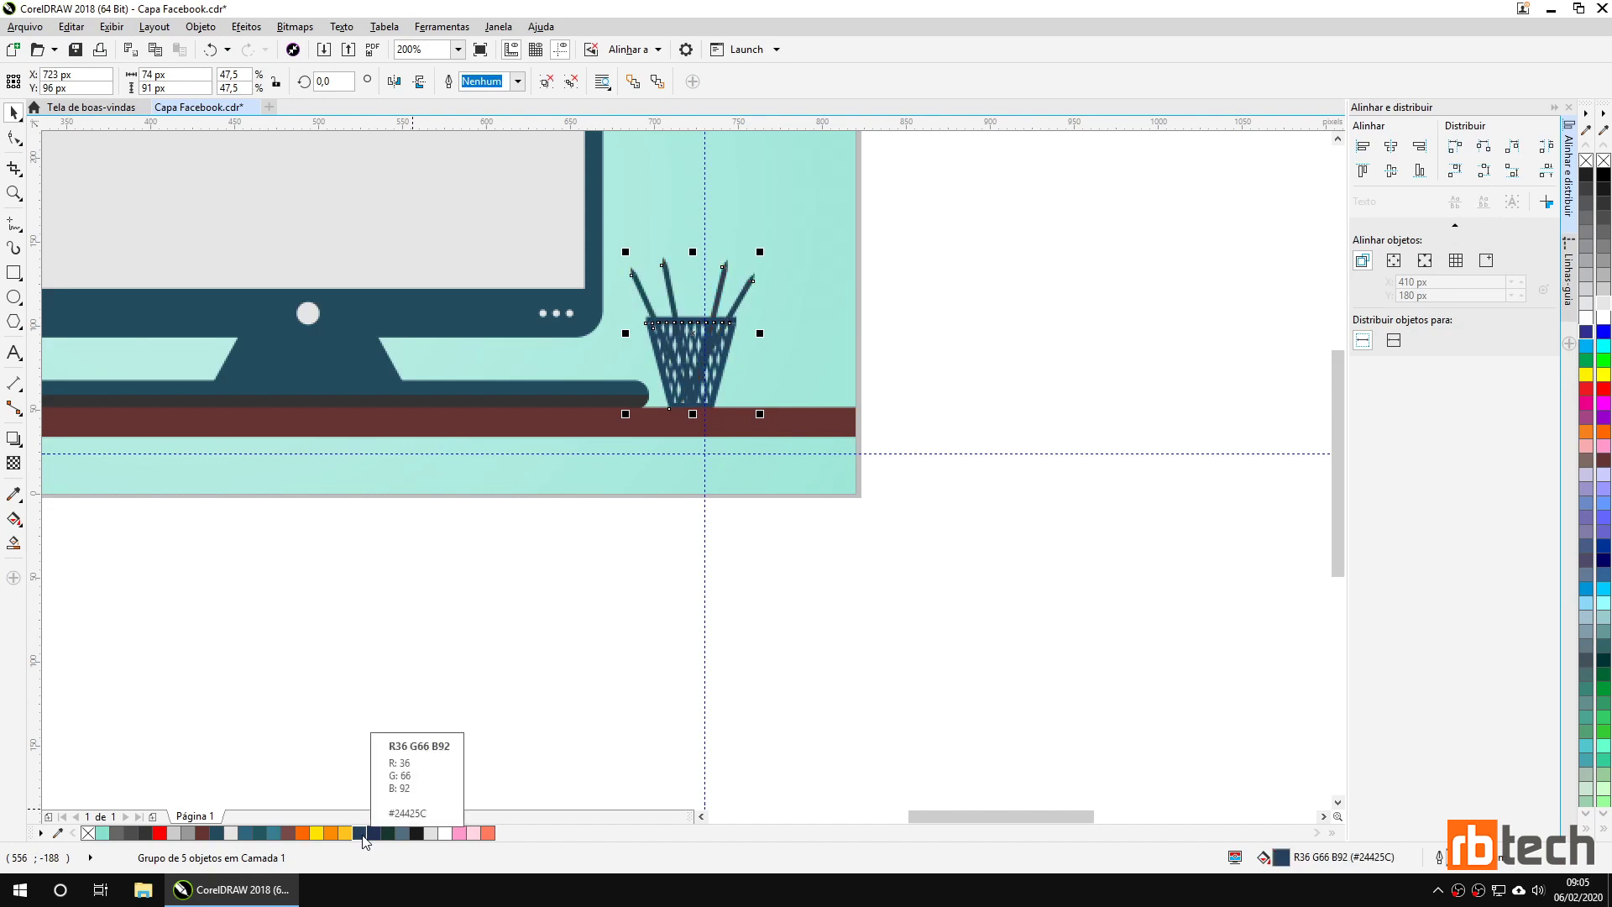
left_click(613, 643)
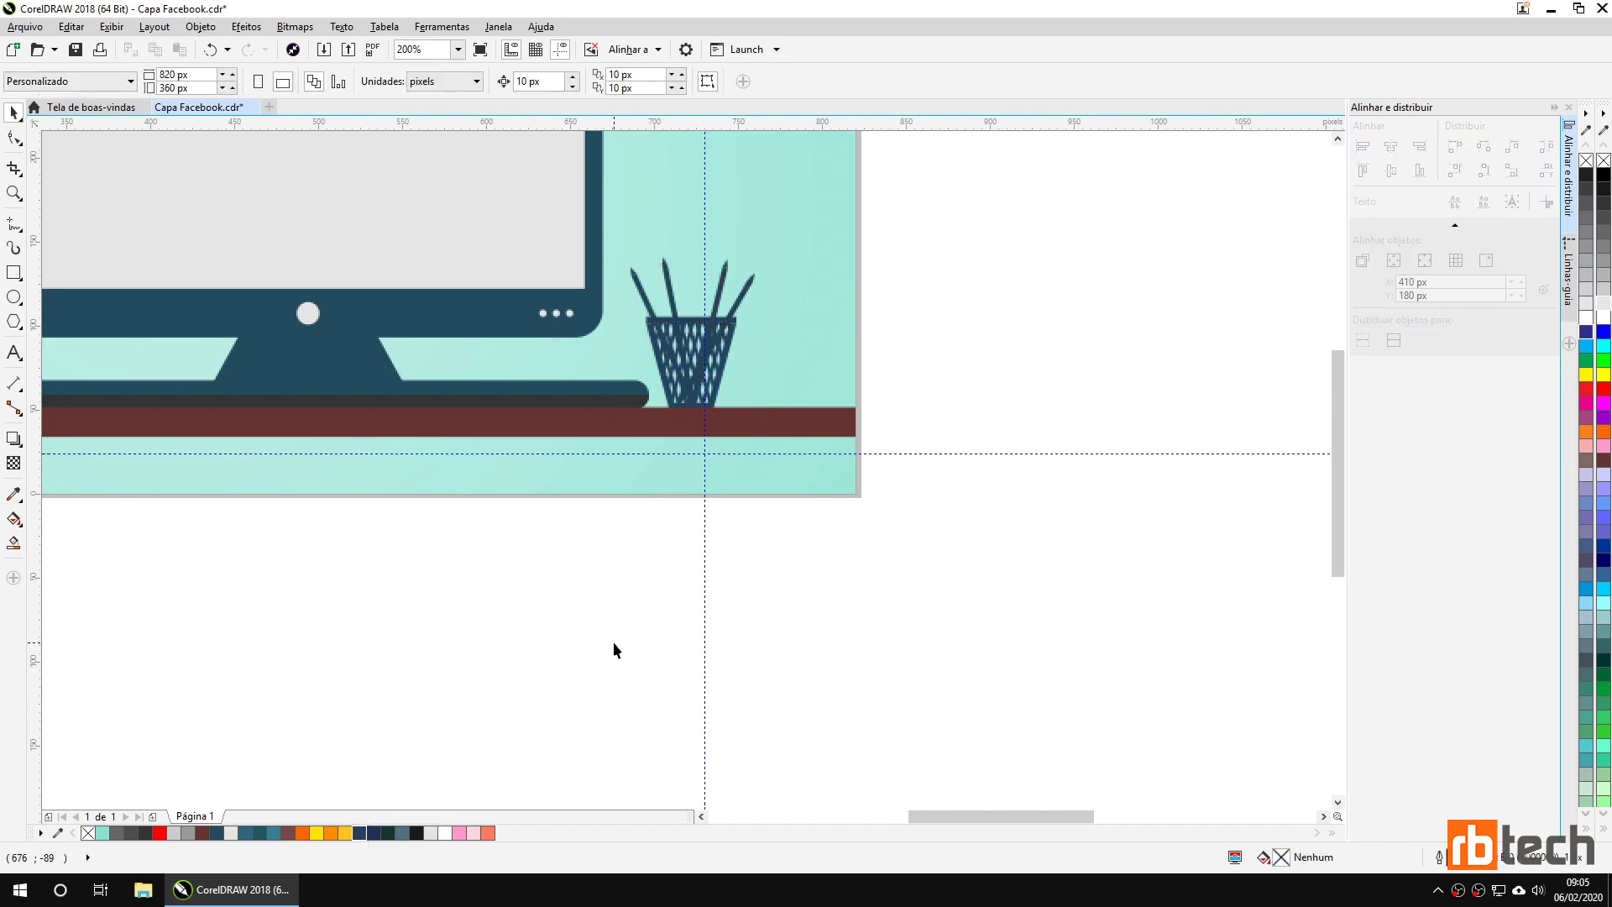
left_click(696, 374)
key("ctrl+z")
left_click(913, 327)
left_click(668, 380)
left_click(667, 380)
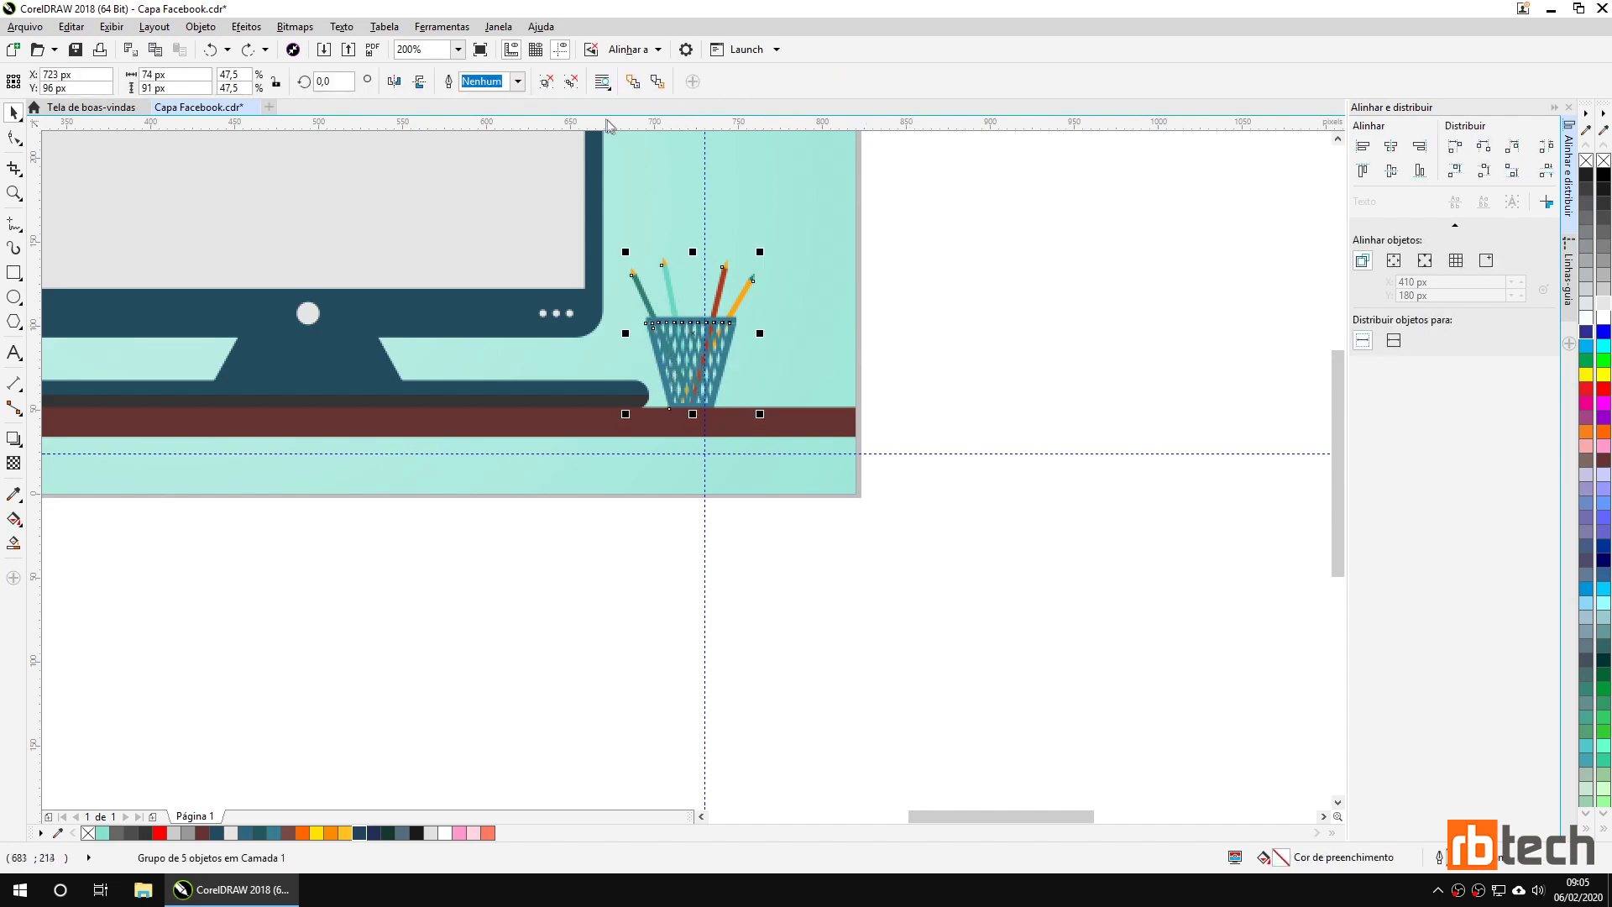
key("ctrl+u")
key("Escape")
left_click(680, 378)
left_click(563, 647)
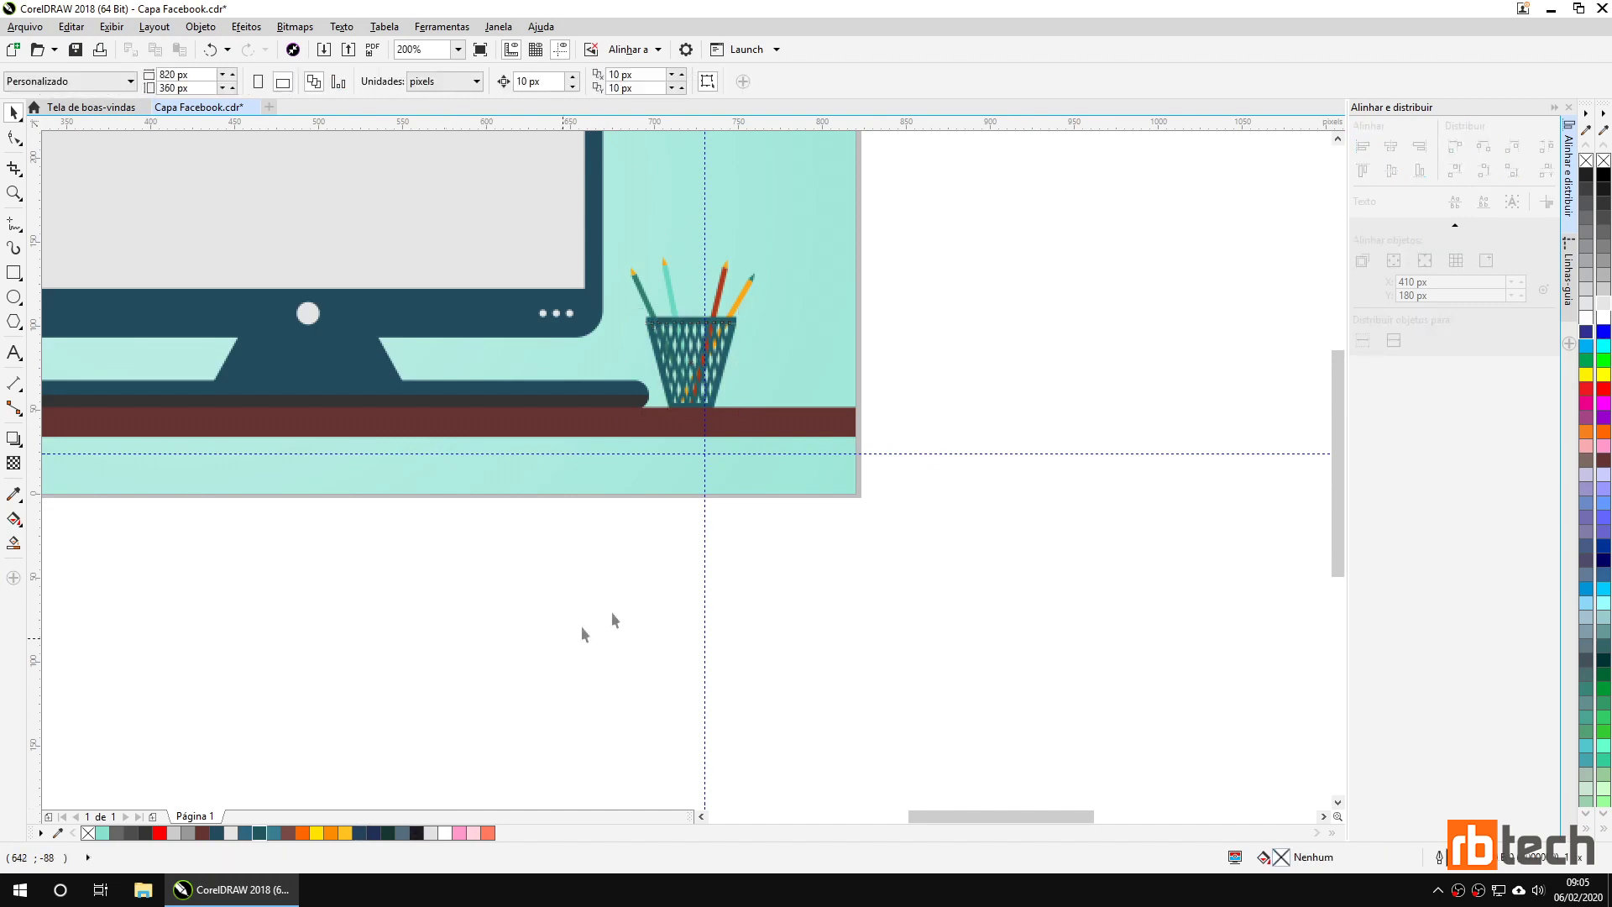
mouse_move(949, 432)
left_mouse_down()
mouse_move(756, 407)
mouse_move(720, 252)
mouse_move(617, 243)
left_mouse_up()
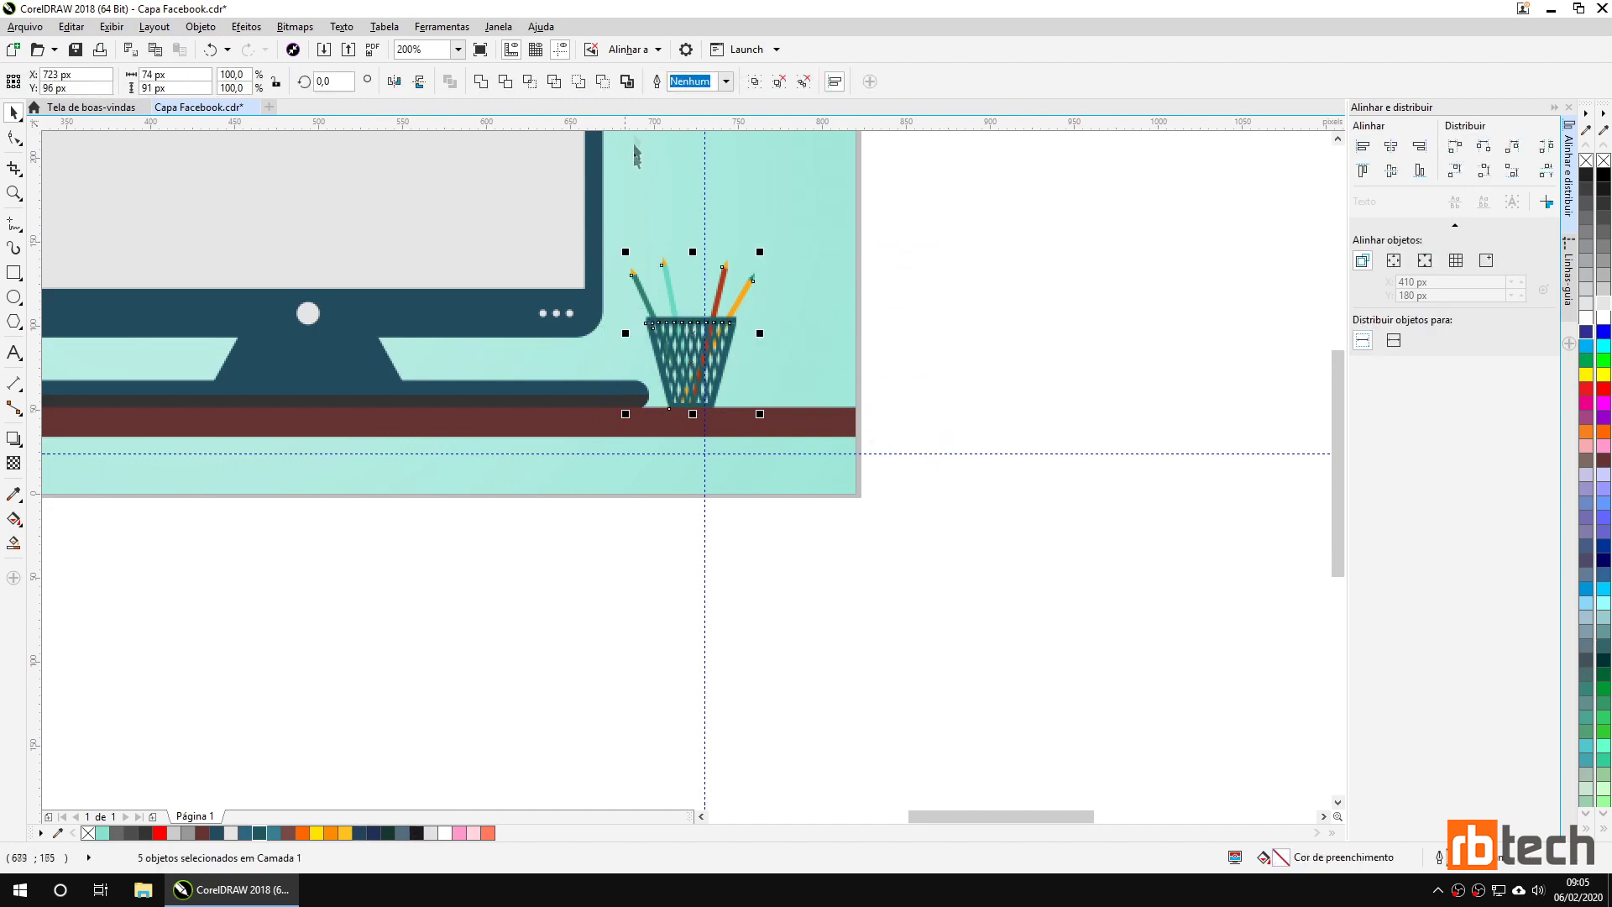
left_click(754, 81)
left_click(908, 288)
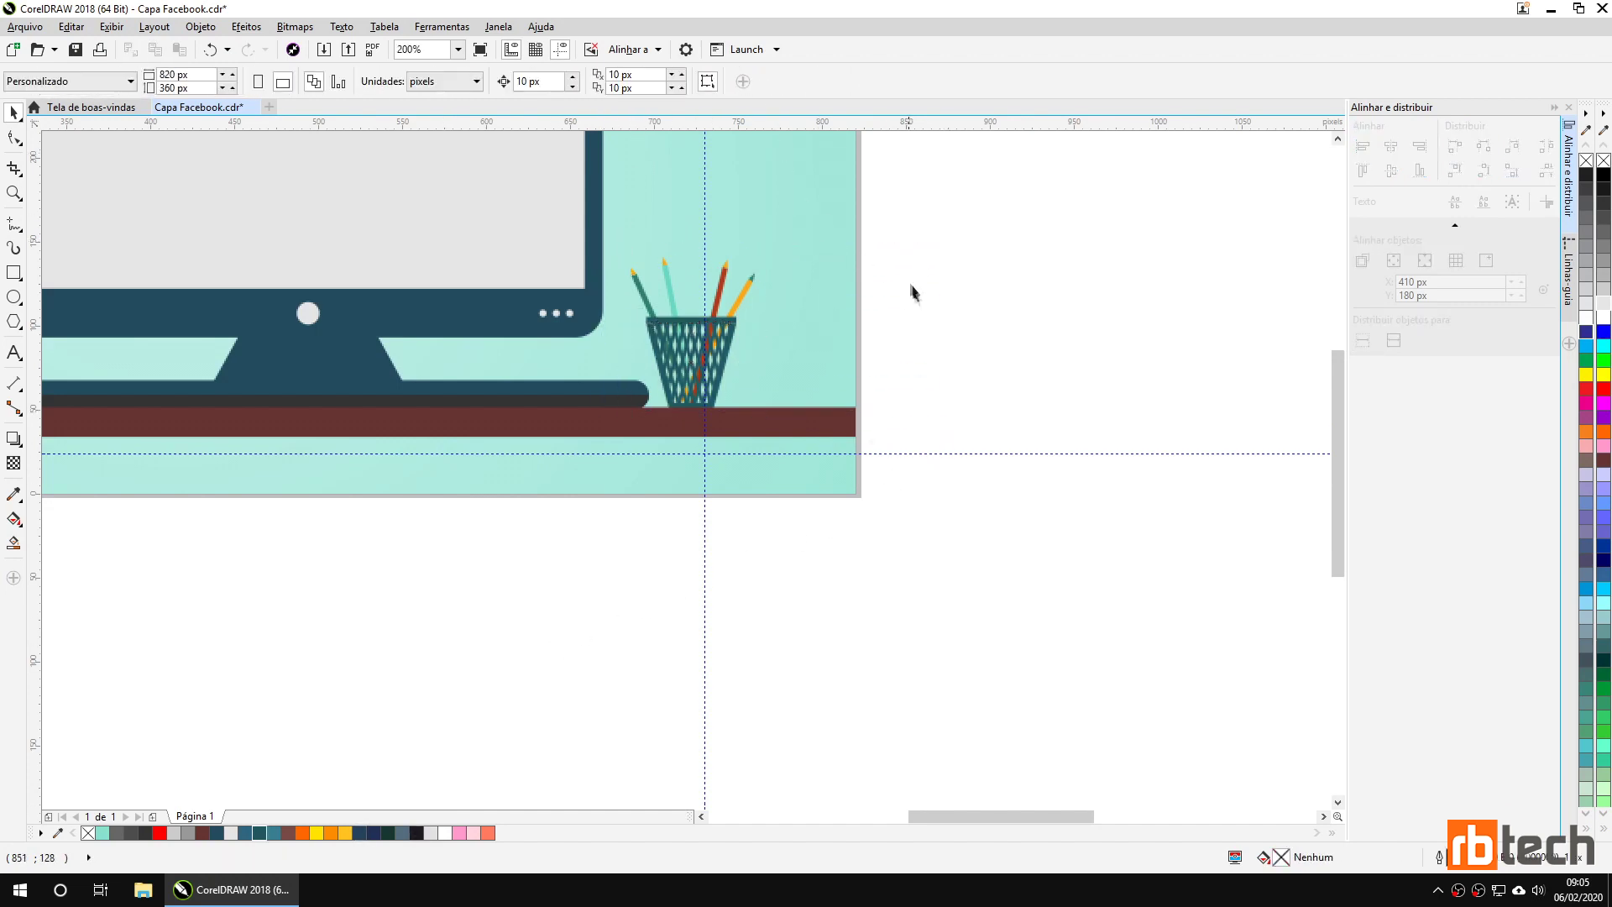
scroll(927, 313, "down", 3)
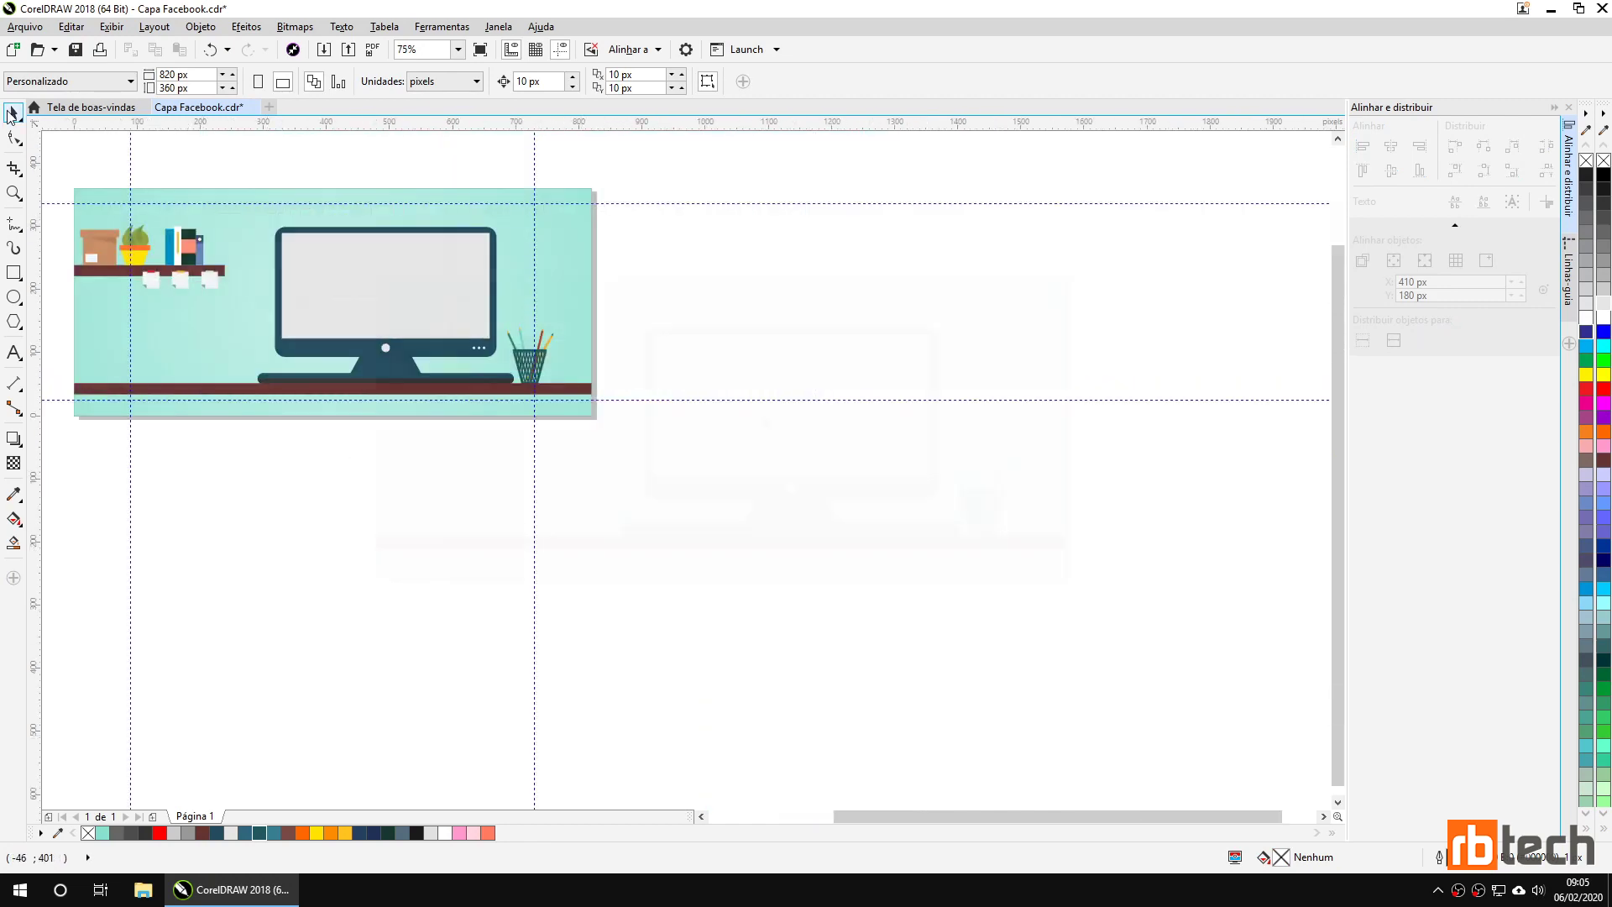
scroll(763, 420, "up", 1)
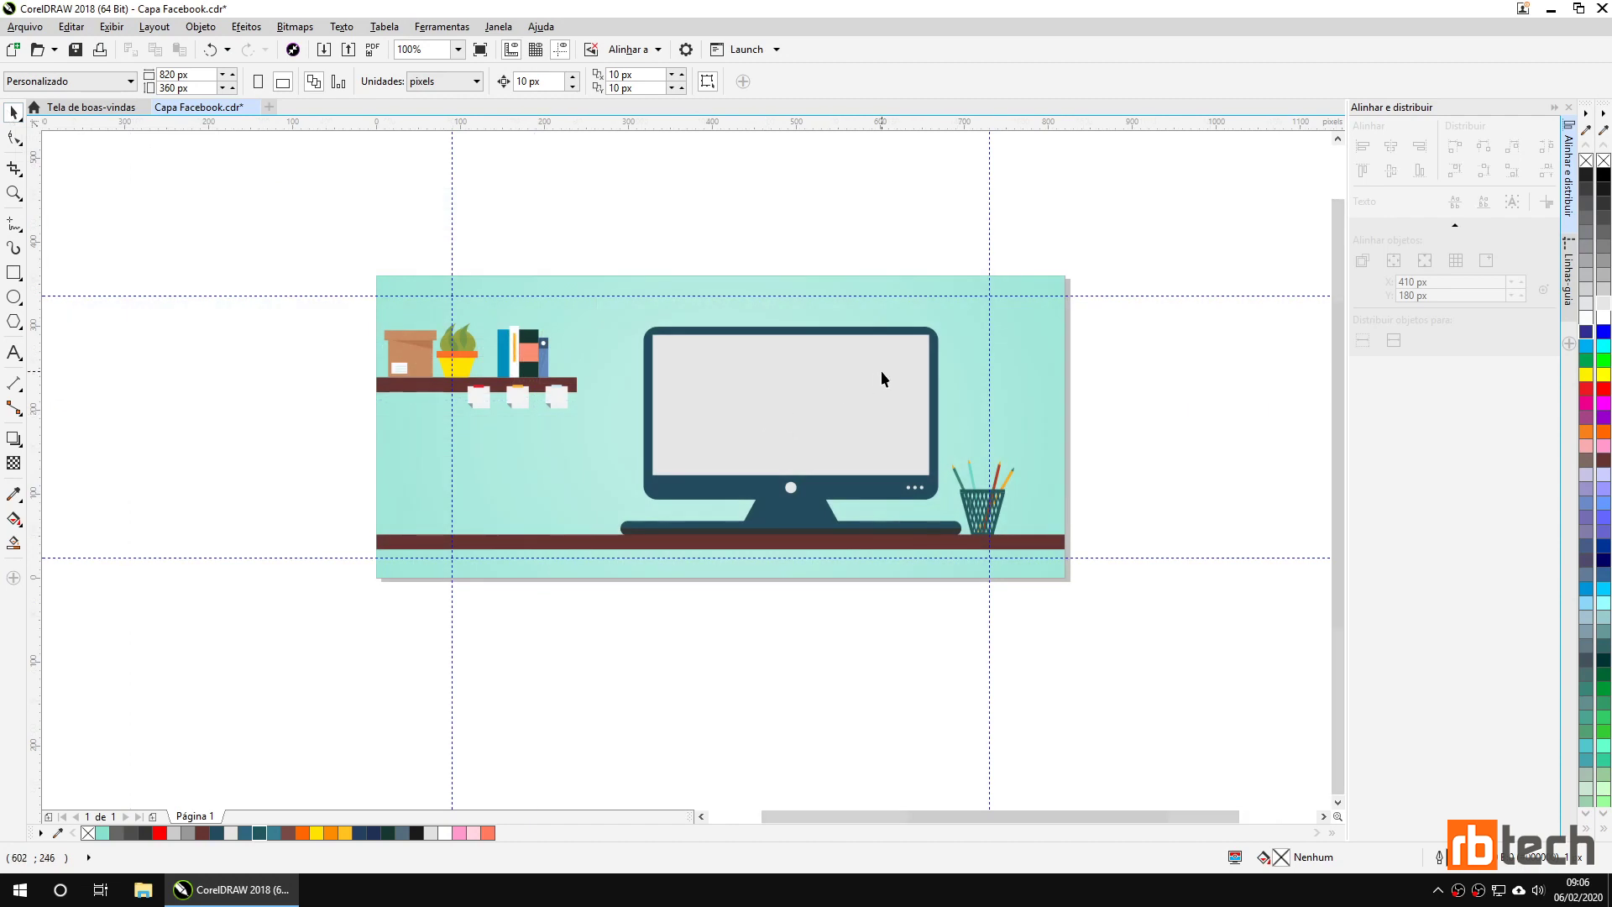
scroll(880, 379, "up", 1)
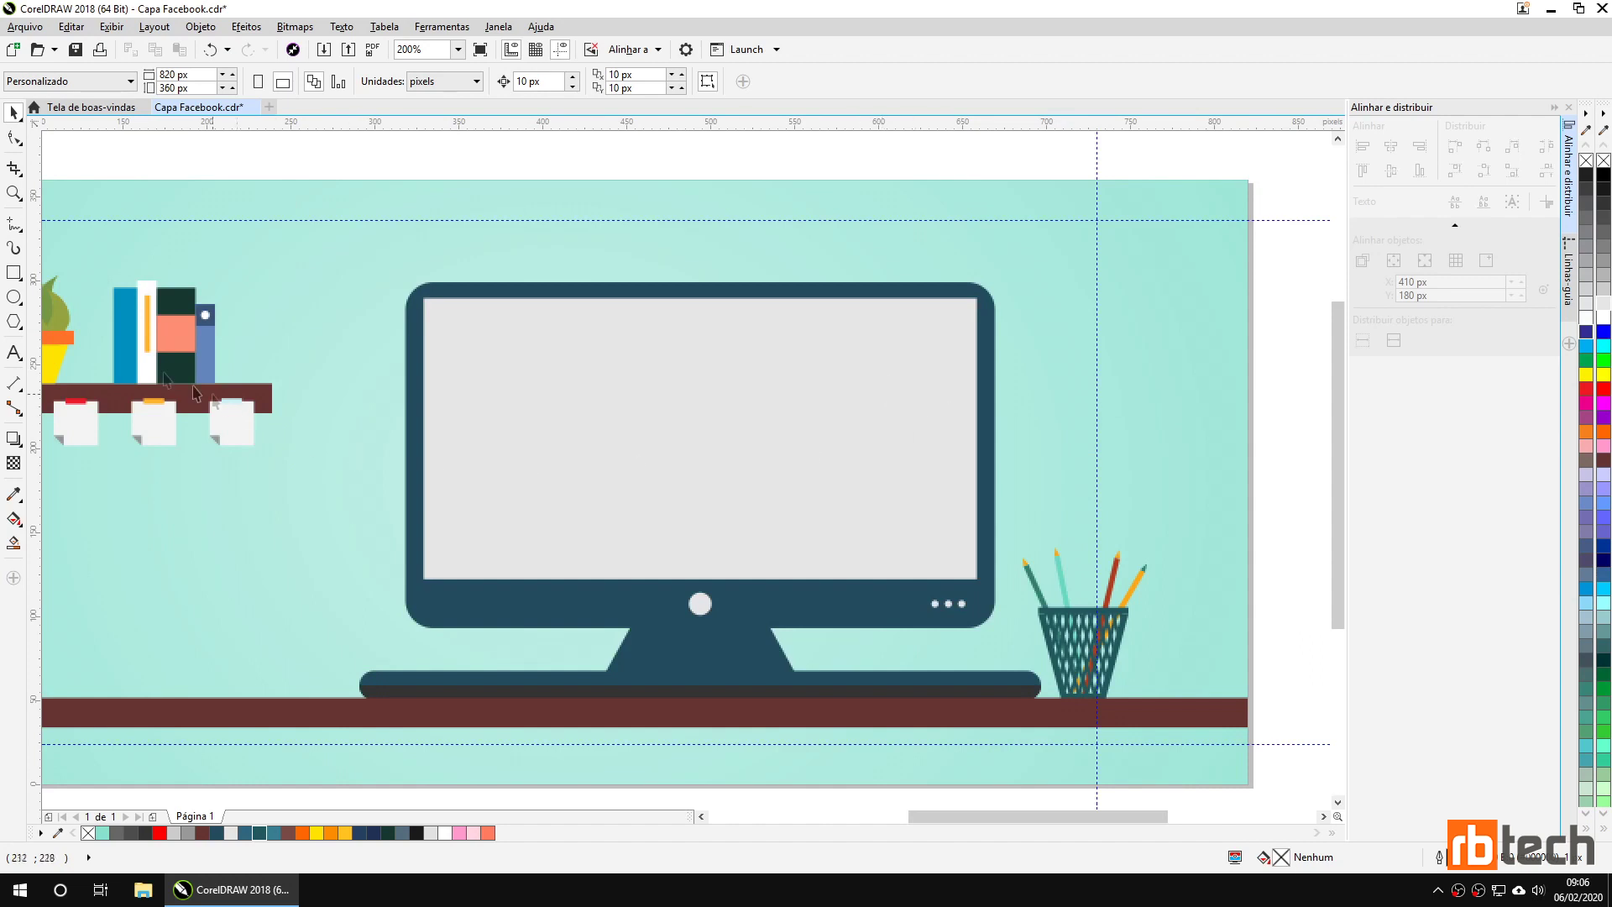
Draw a thin rectangle on the monitor screen and rotate it to 315°.
left_click(16, 276)
left_click_drag(760, 324, 956, 357)
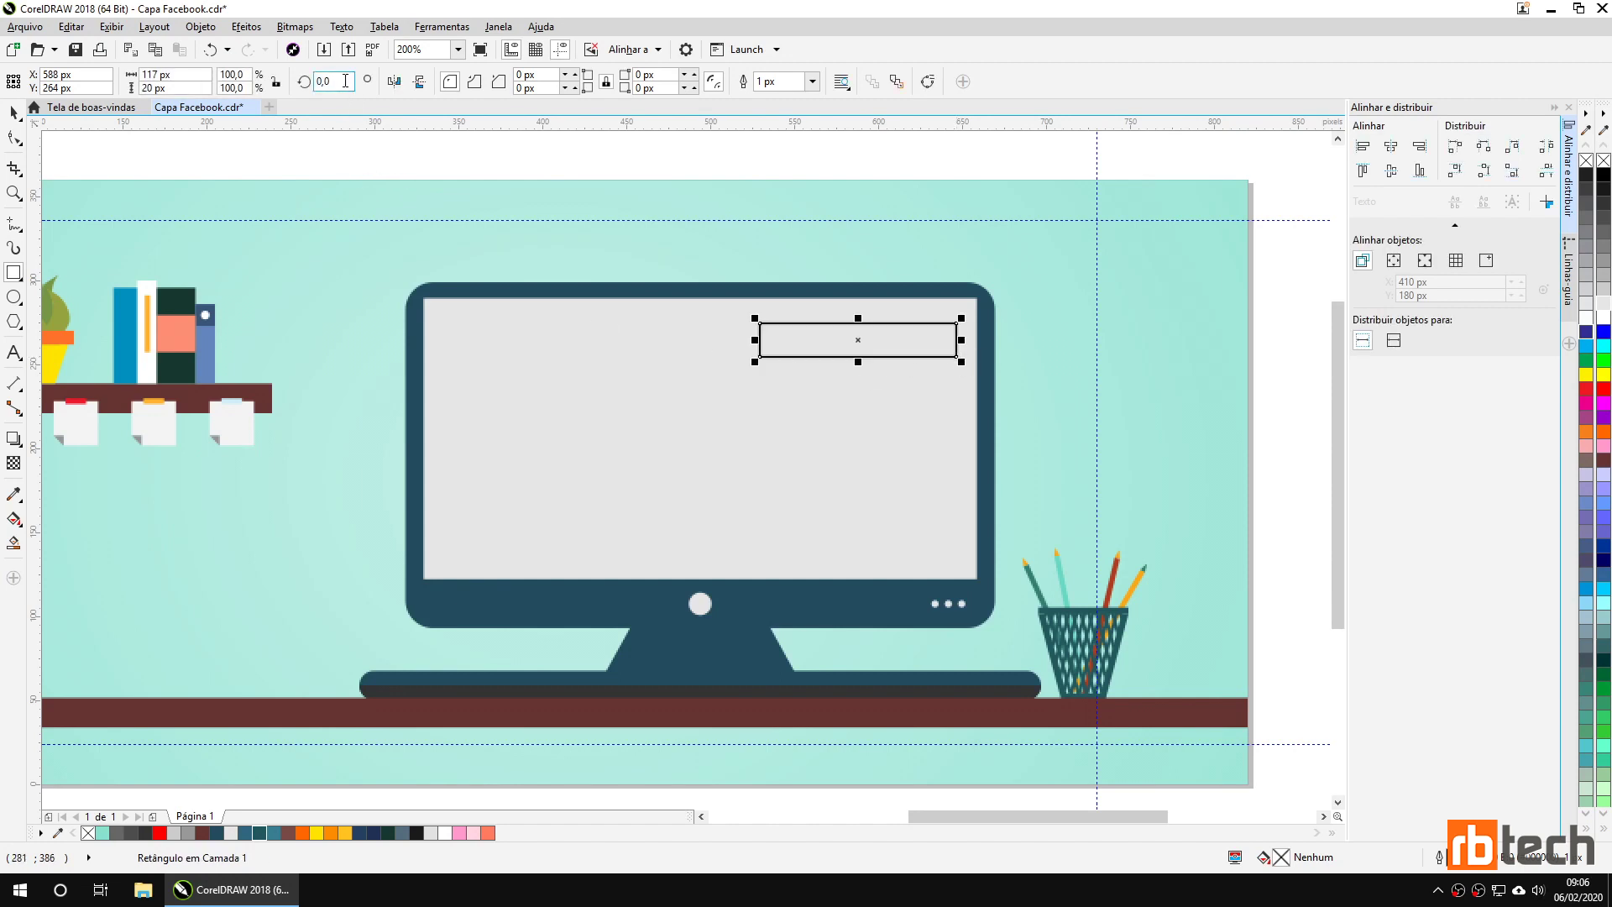
type("45")
key("Return")
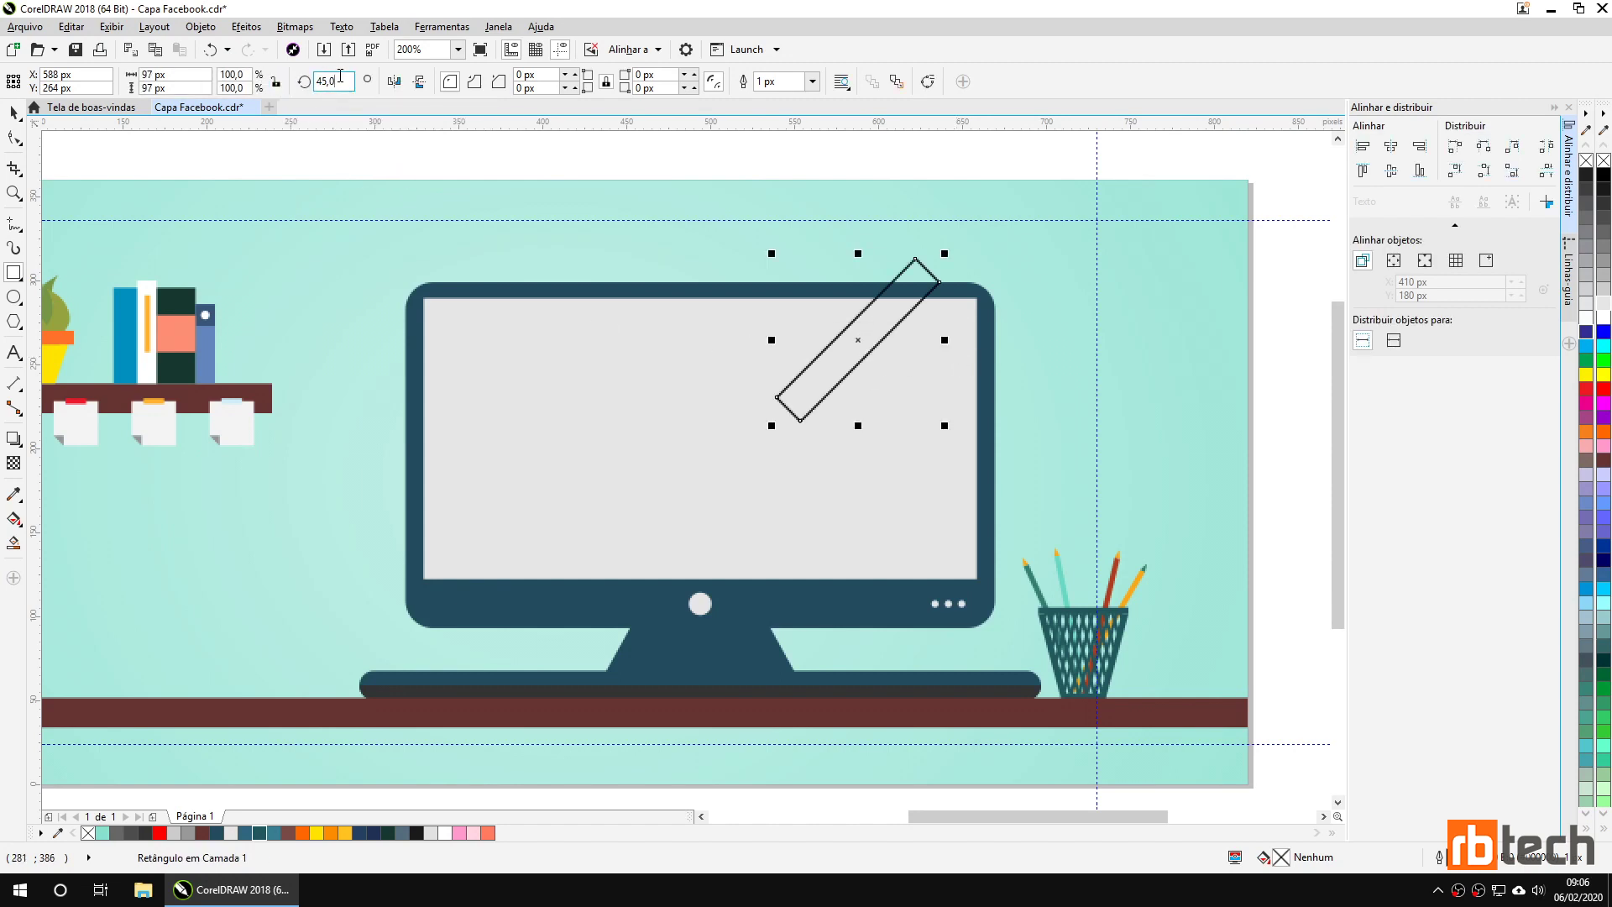
type("315")
key("Return")
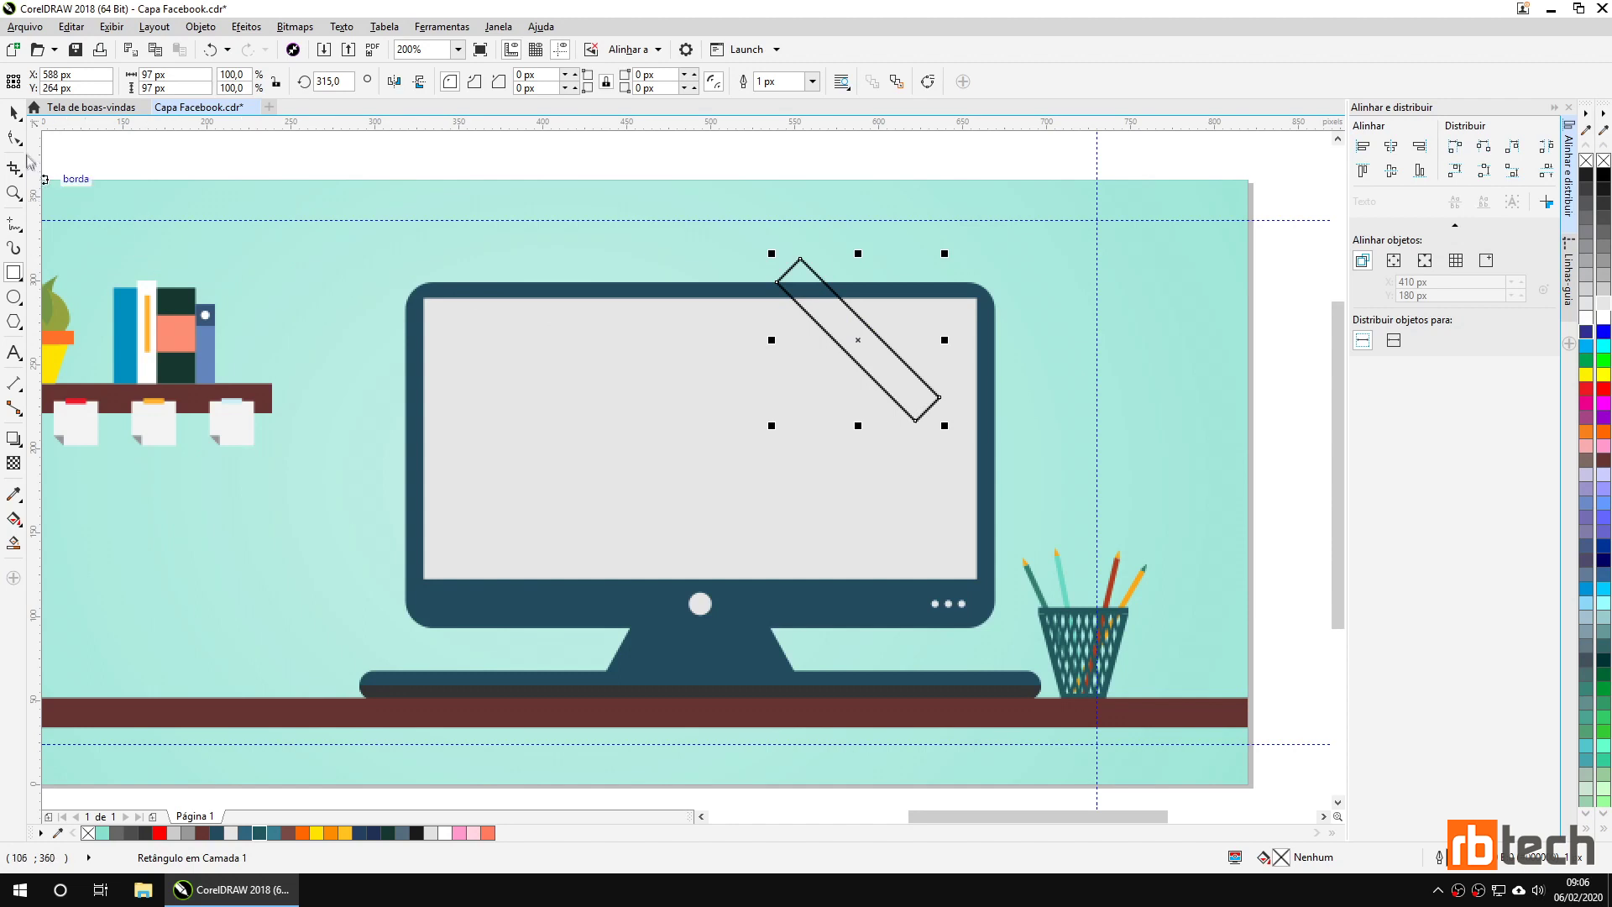
Move the diagonal rectangle across the monitor screen's top-right corner.
left_click(17, 139)
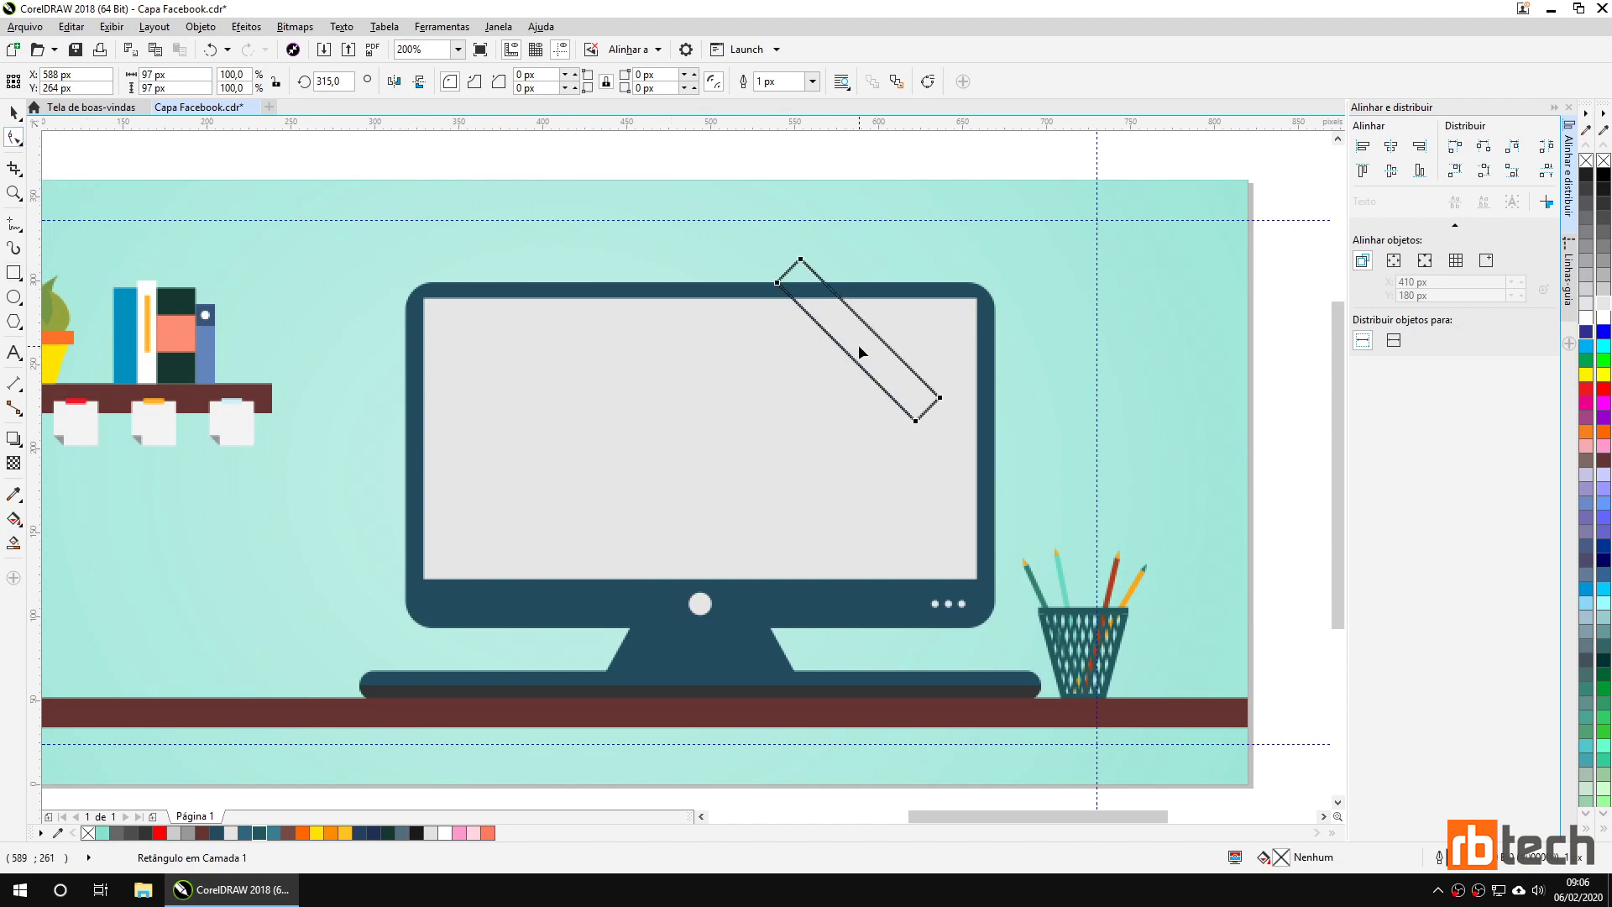
left_click(12, 113)
left_click_drag(828, 316, 870, 366)
scroll(870, 366, "up", 2)
scroll(870, 366, "down", 2)
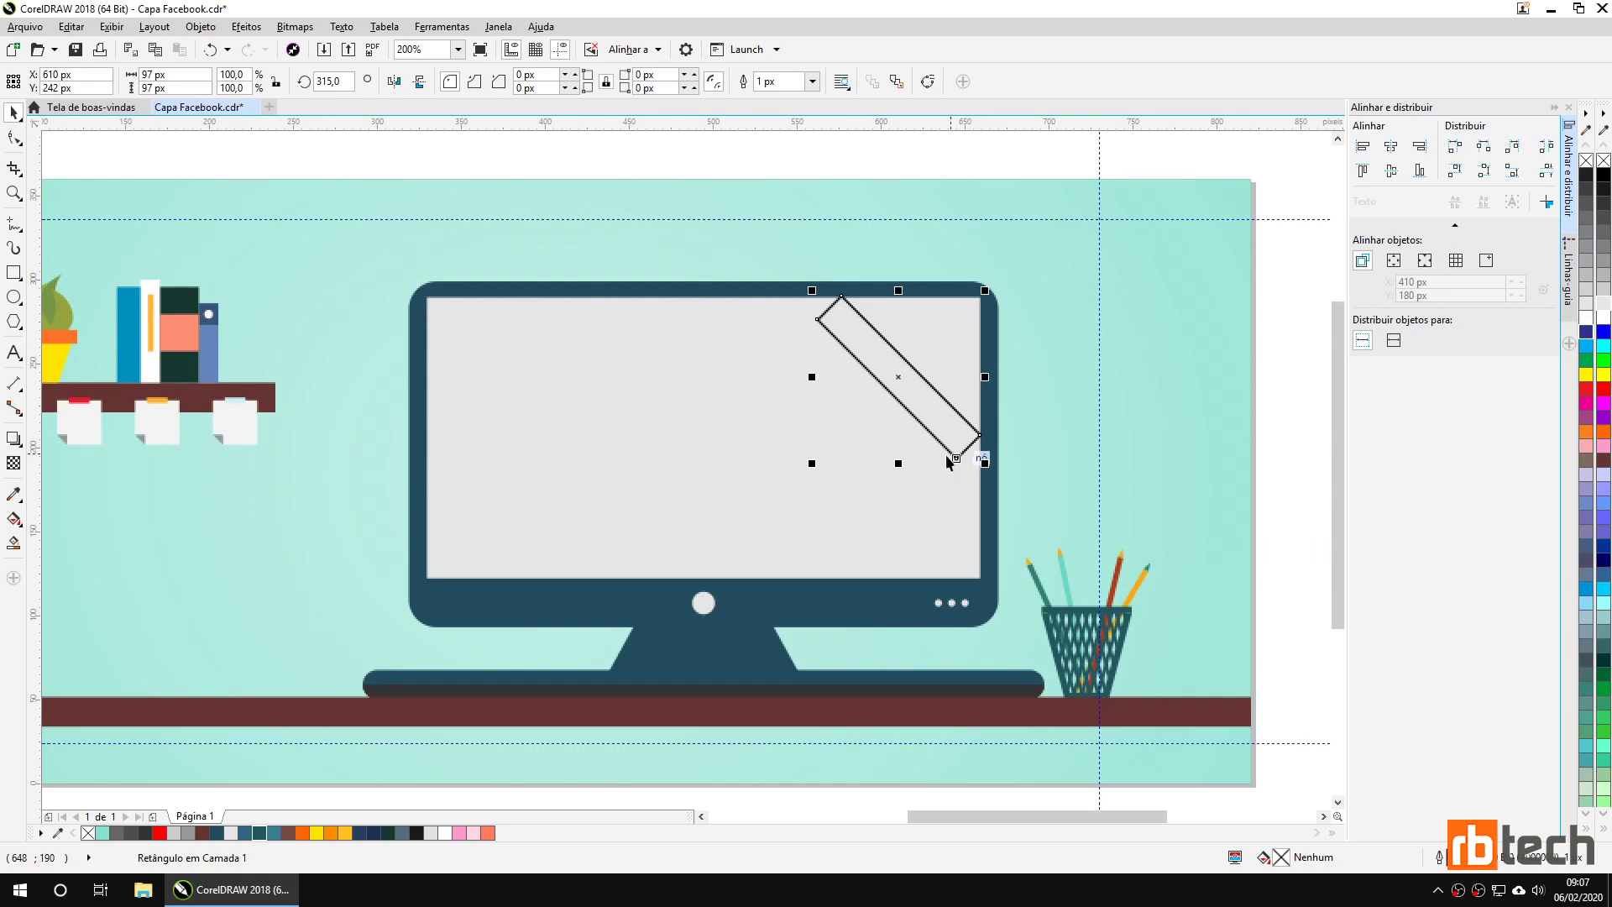
left_click(14, 139)
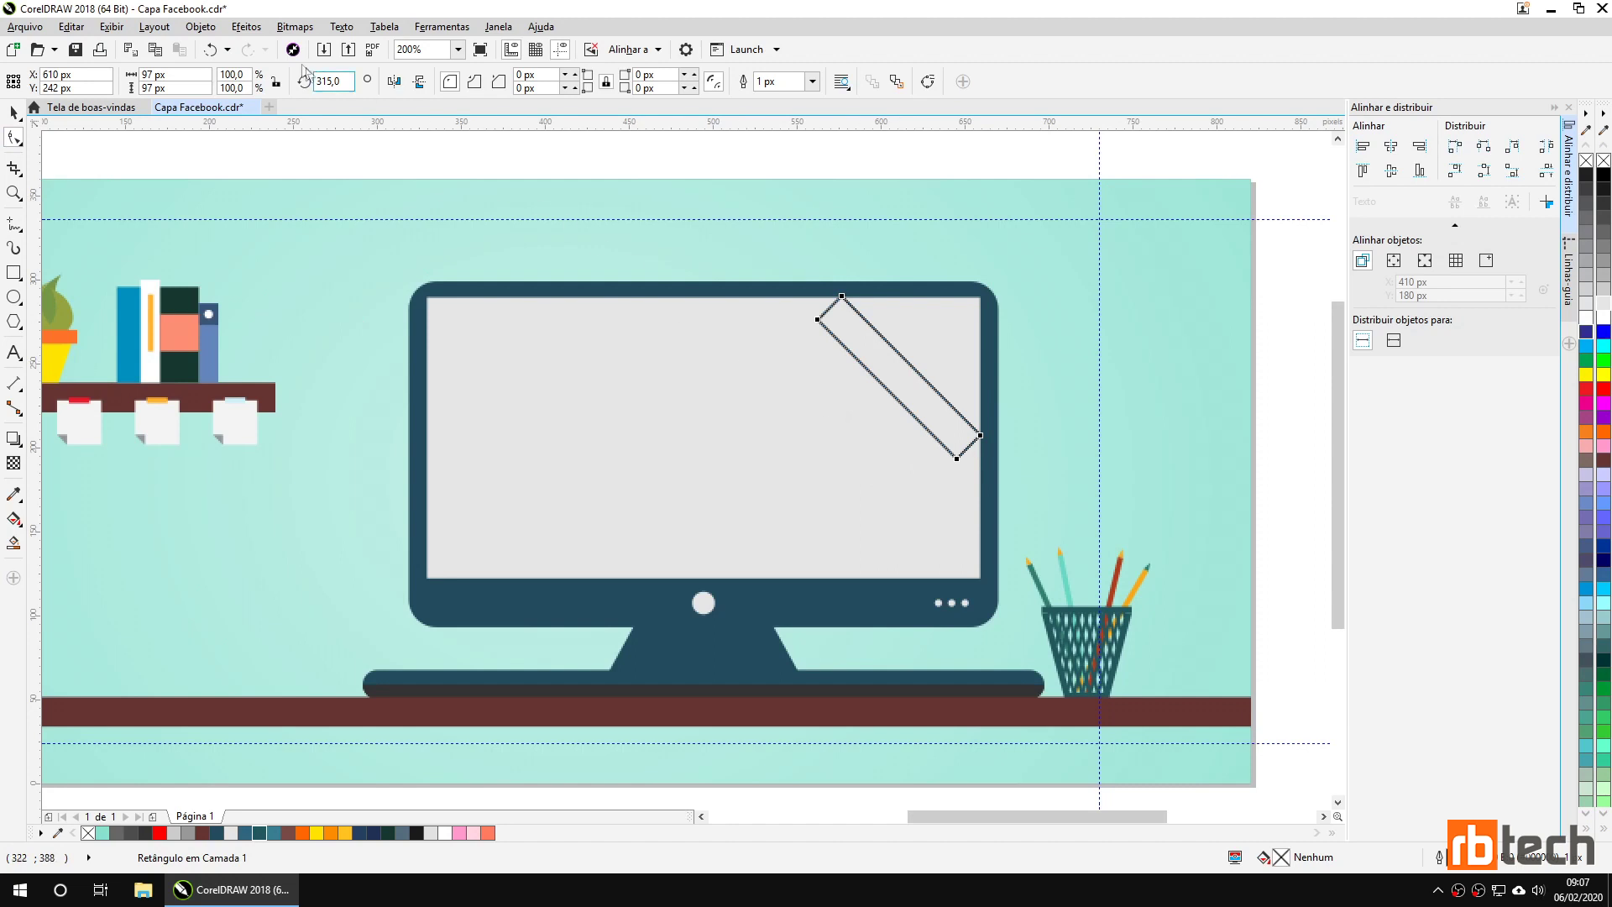
left_click(202, 27)
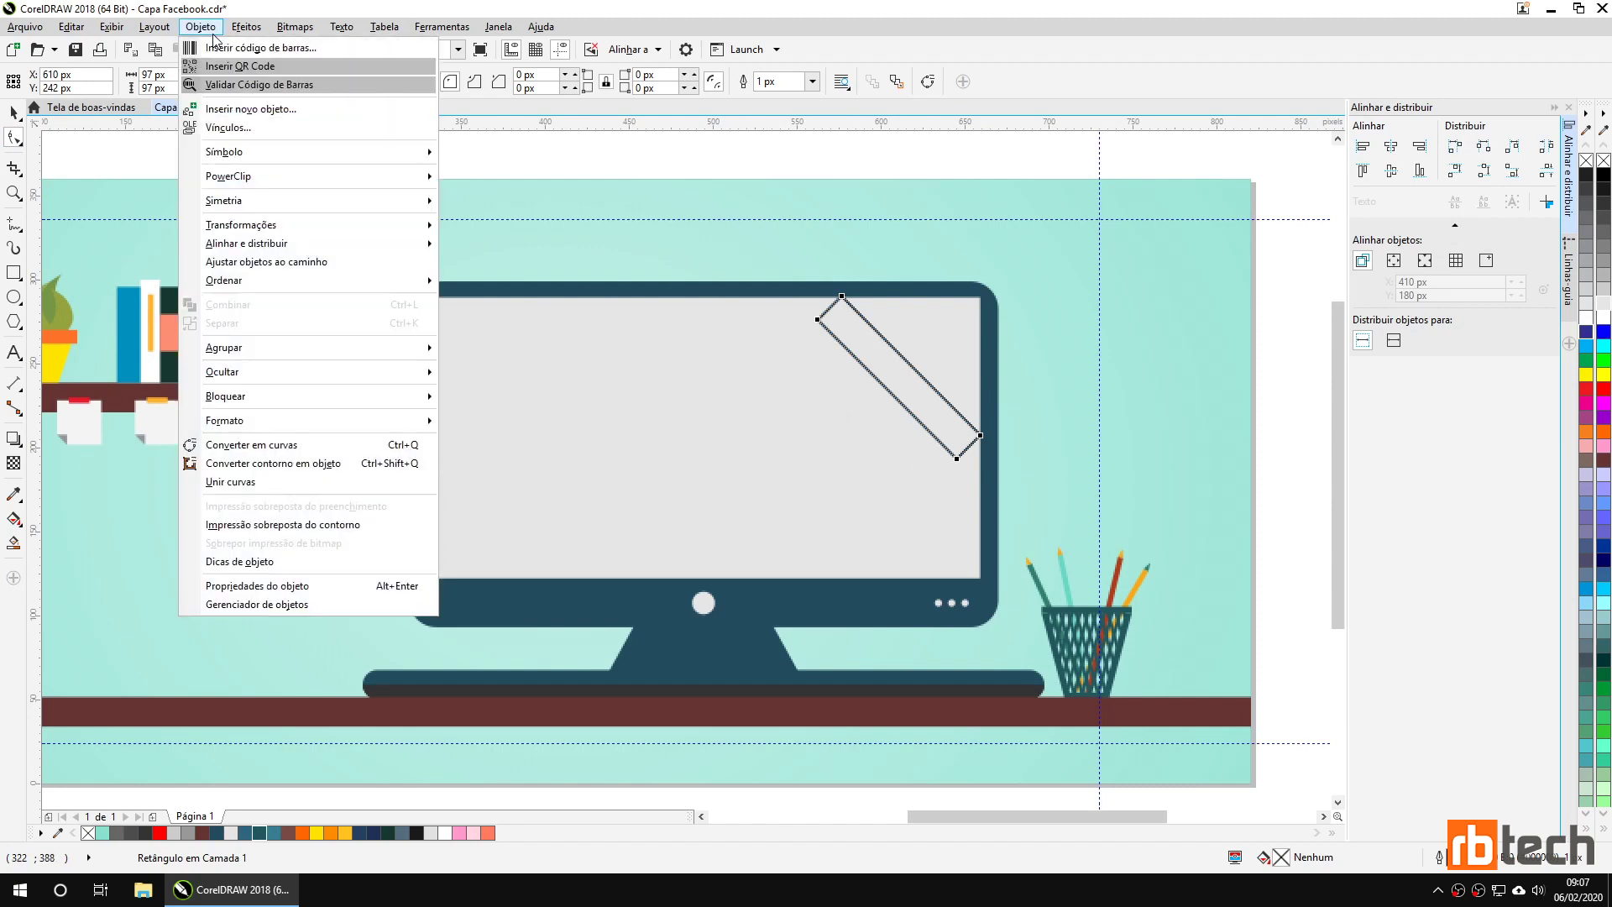
Convert the bar to curves and snap its lower node onto the screen's right edge.
left_click(315, 446)
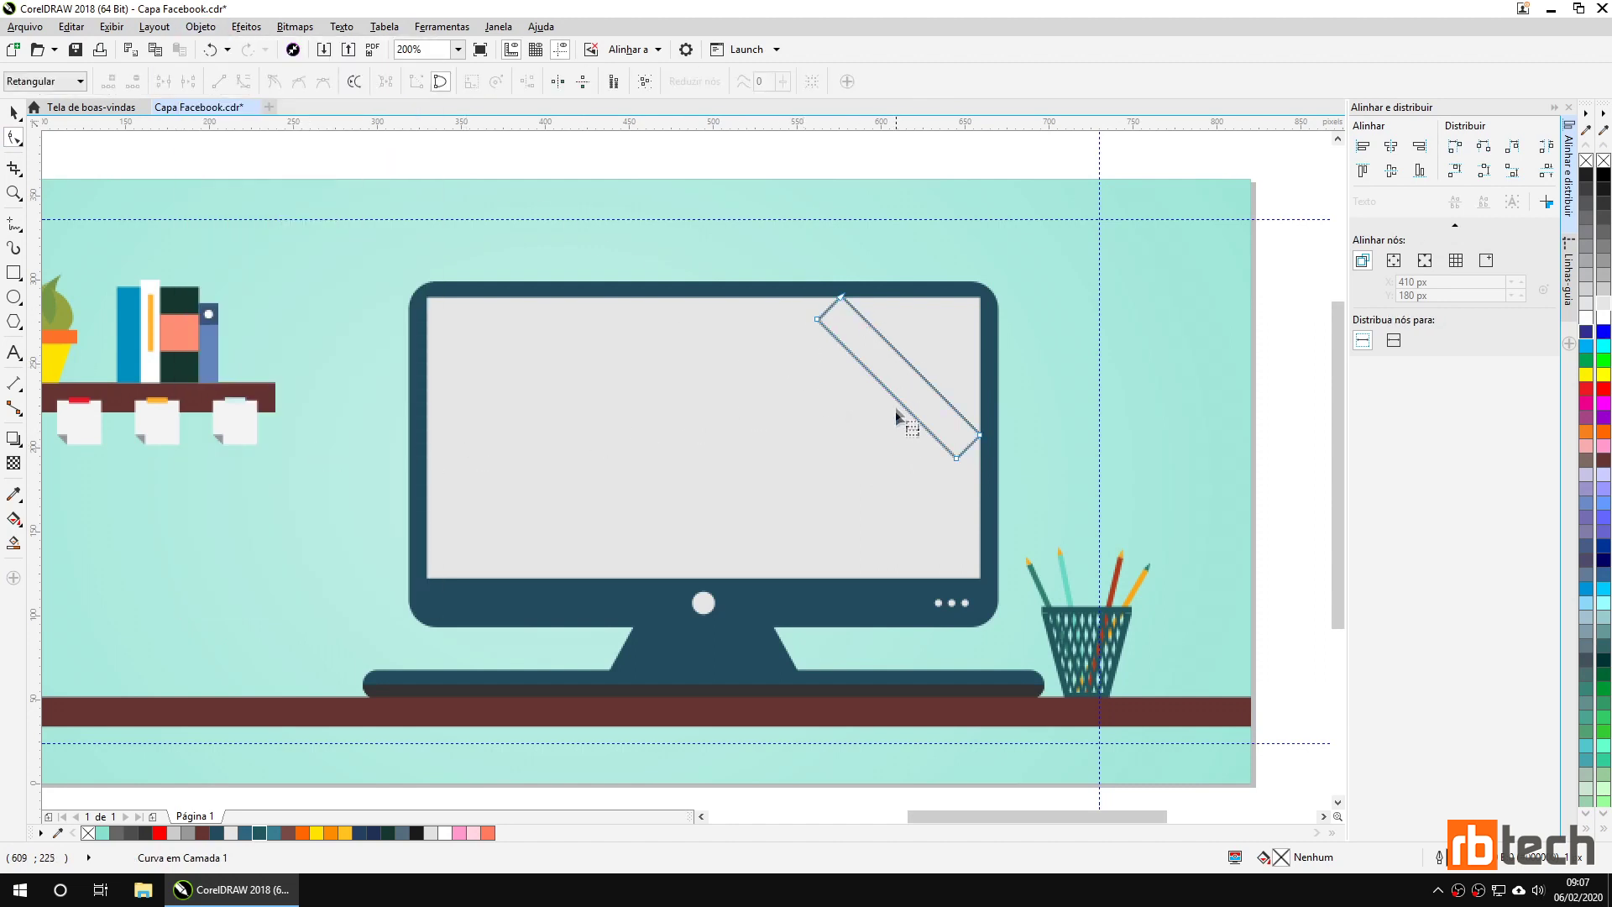
scroll(977, 496, "up", 2)
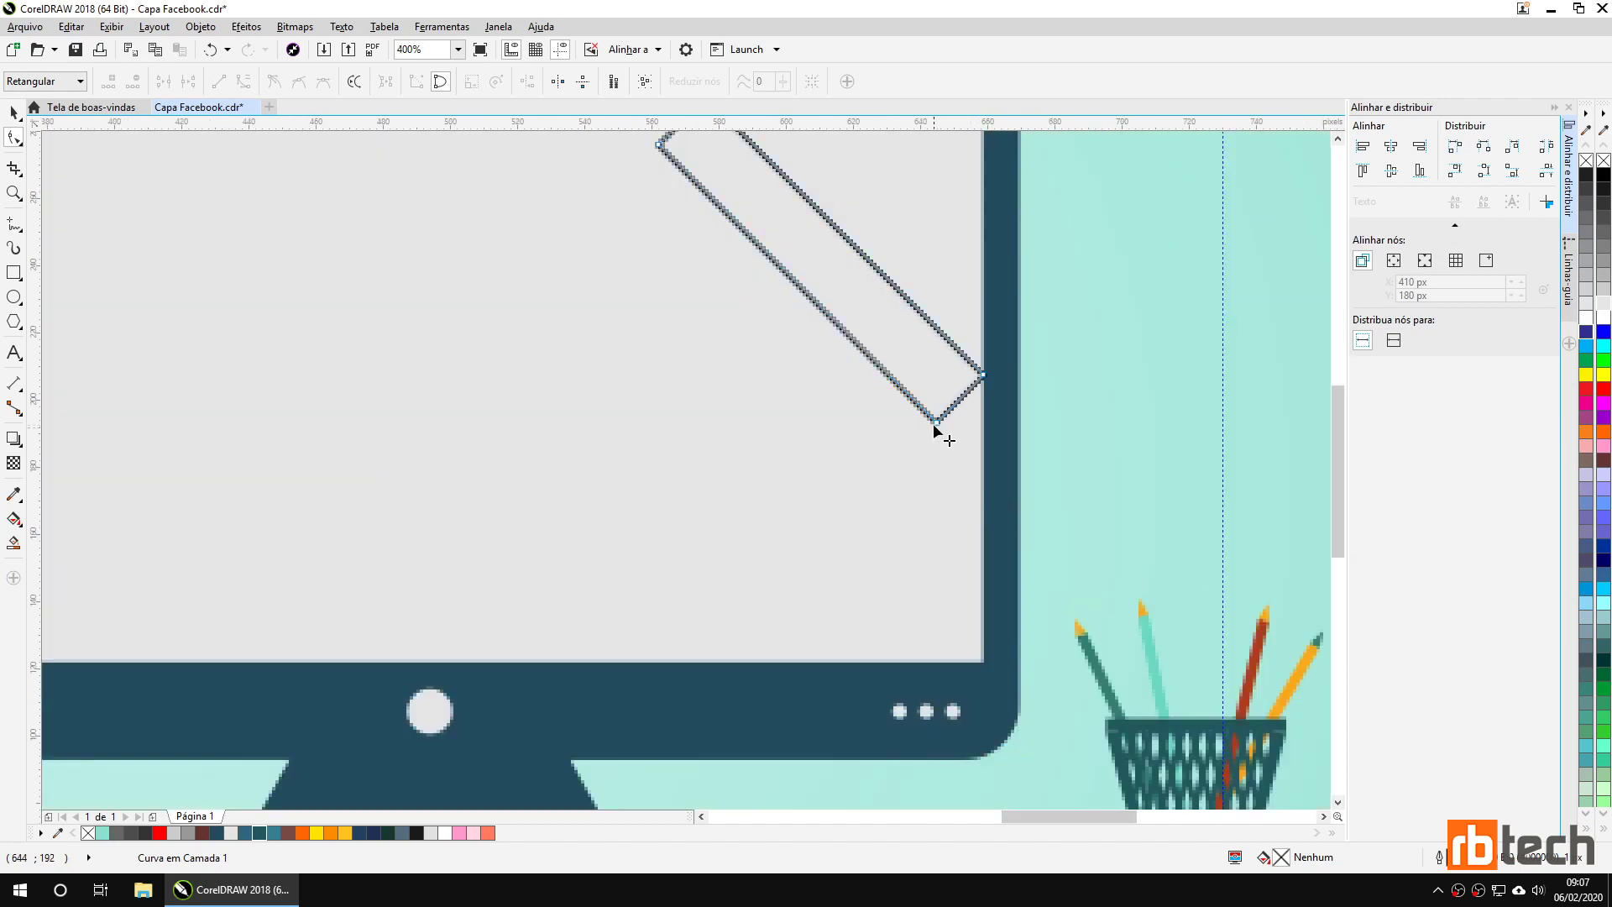
left_click_drag(936, 422, 984, 471)
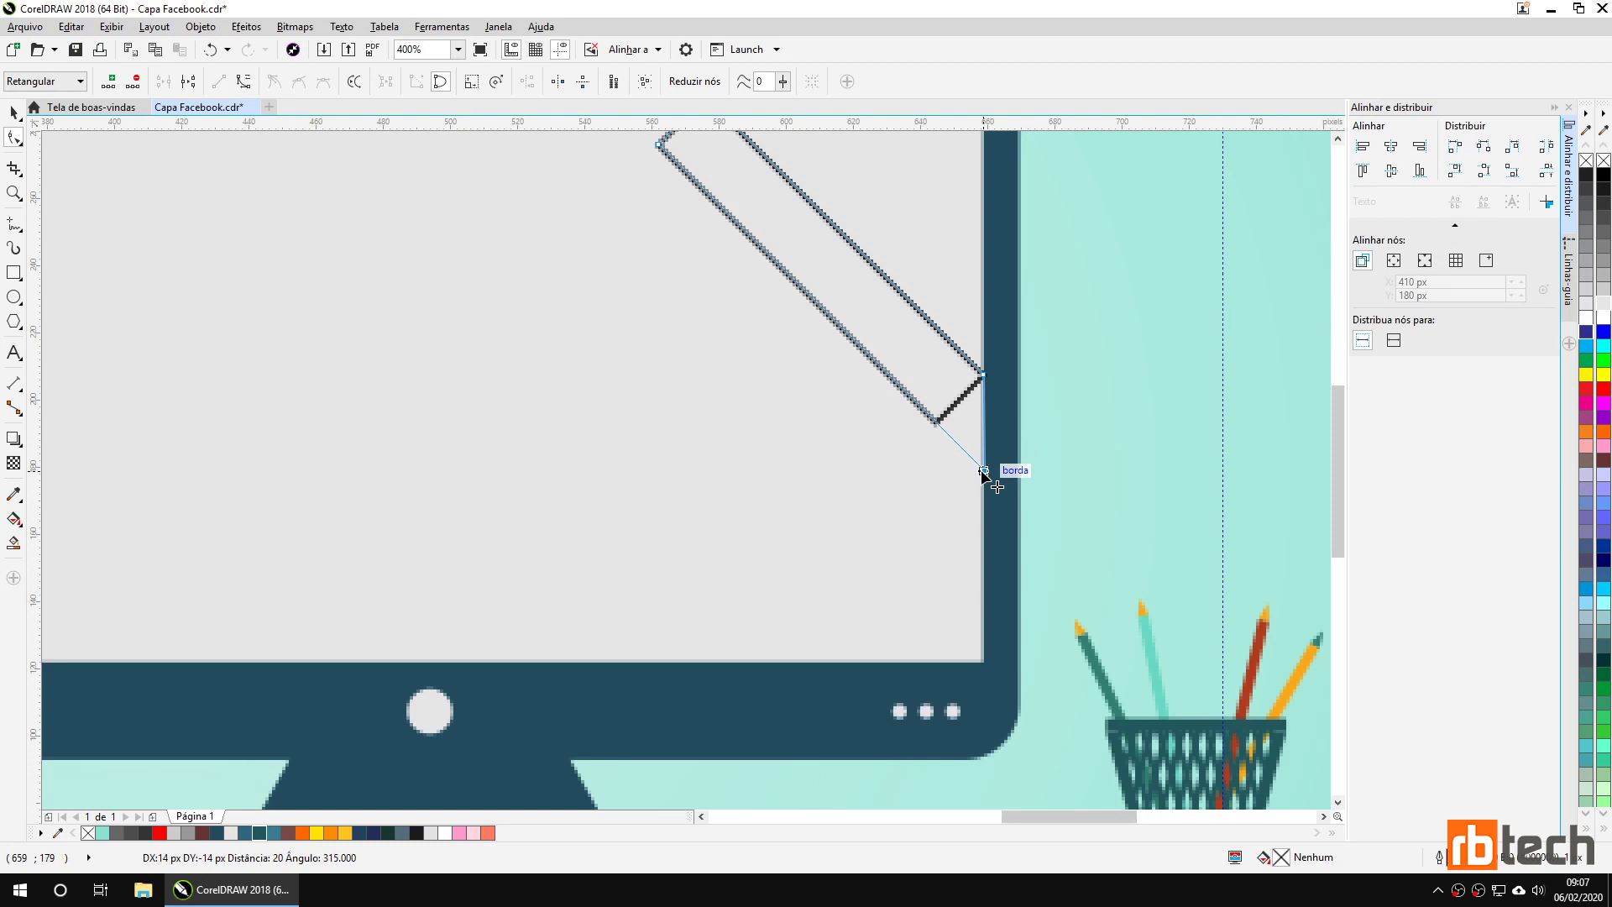
left_click_drag(983, 472, 984, 472)
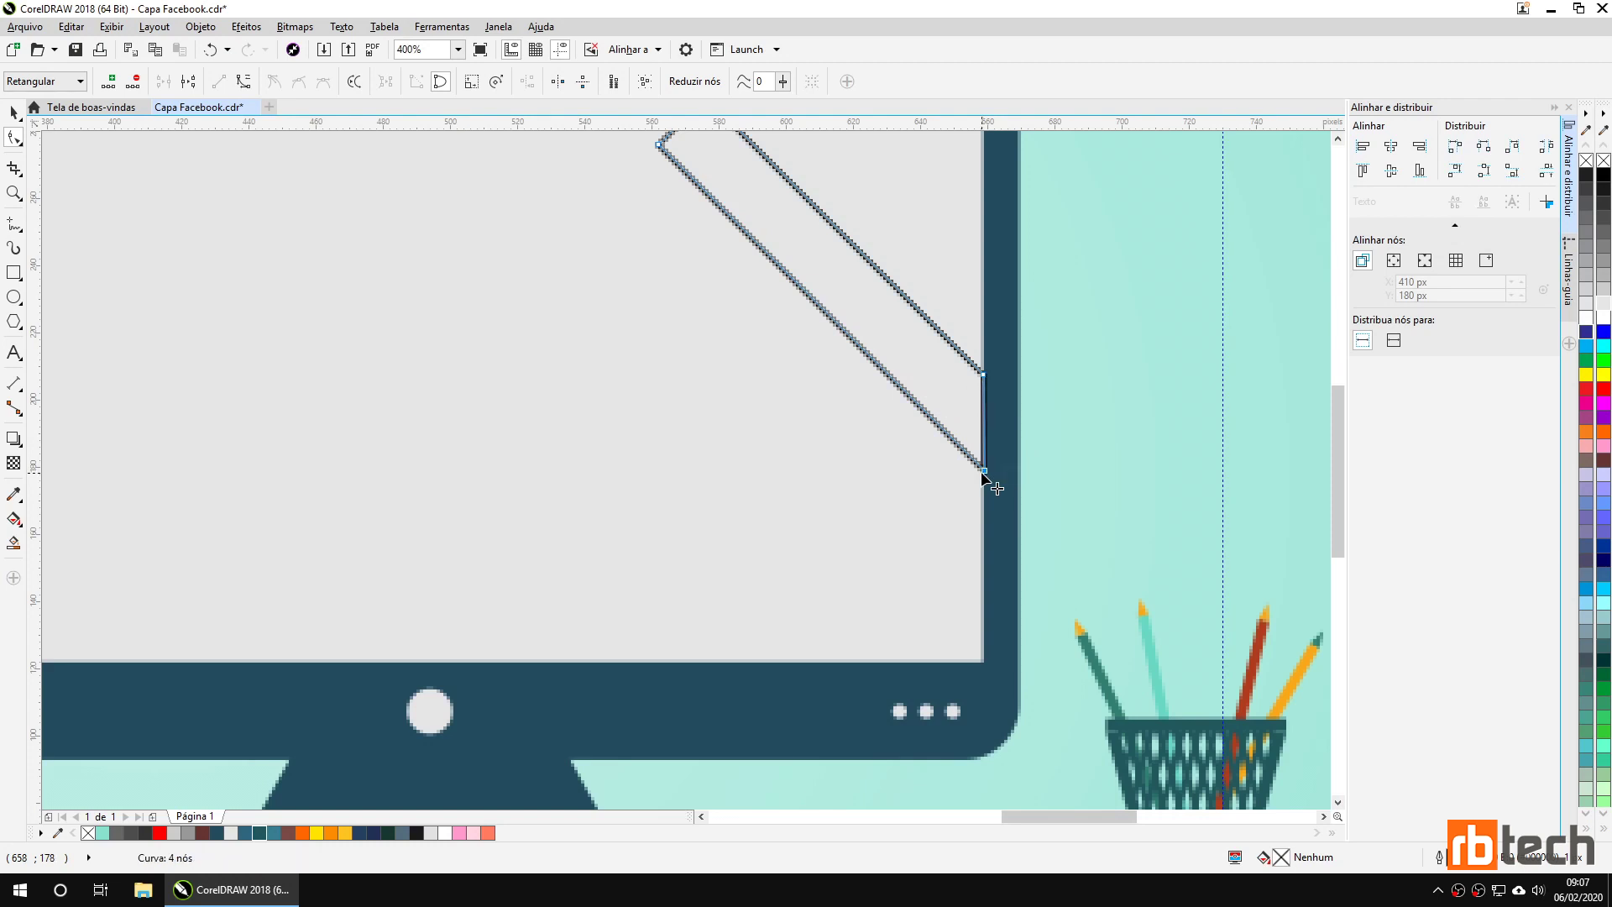
key("ctrl+z")
scroll(973, 451, "up", 2)
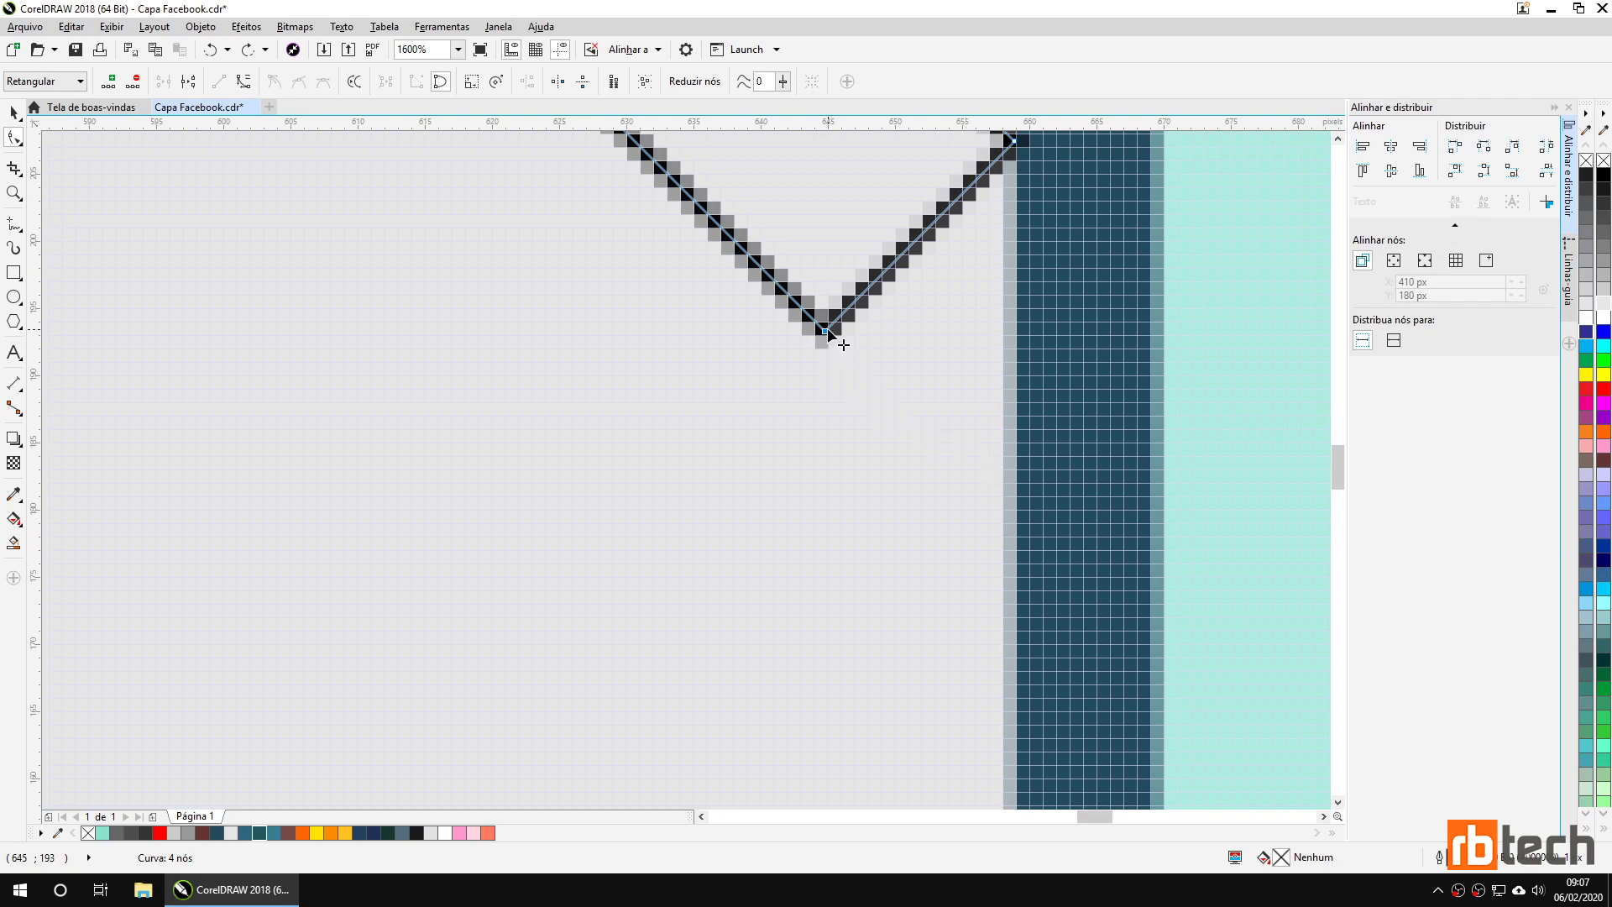
scroll(828, 329, "down", 1)
mouse_move(895, 382)
left_mouse_down()
mouse_move(844, 403)
mouse_move(821, 389)
mouse_move(886, 449)
left_mouse_up()
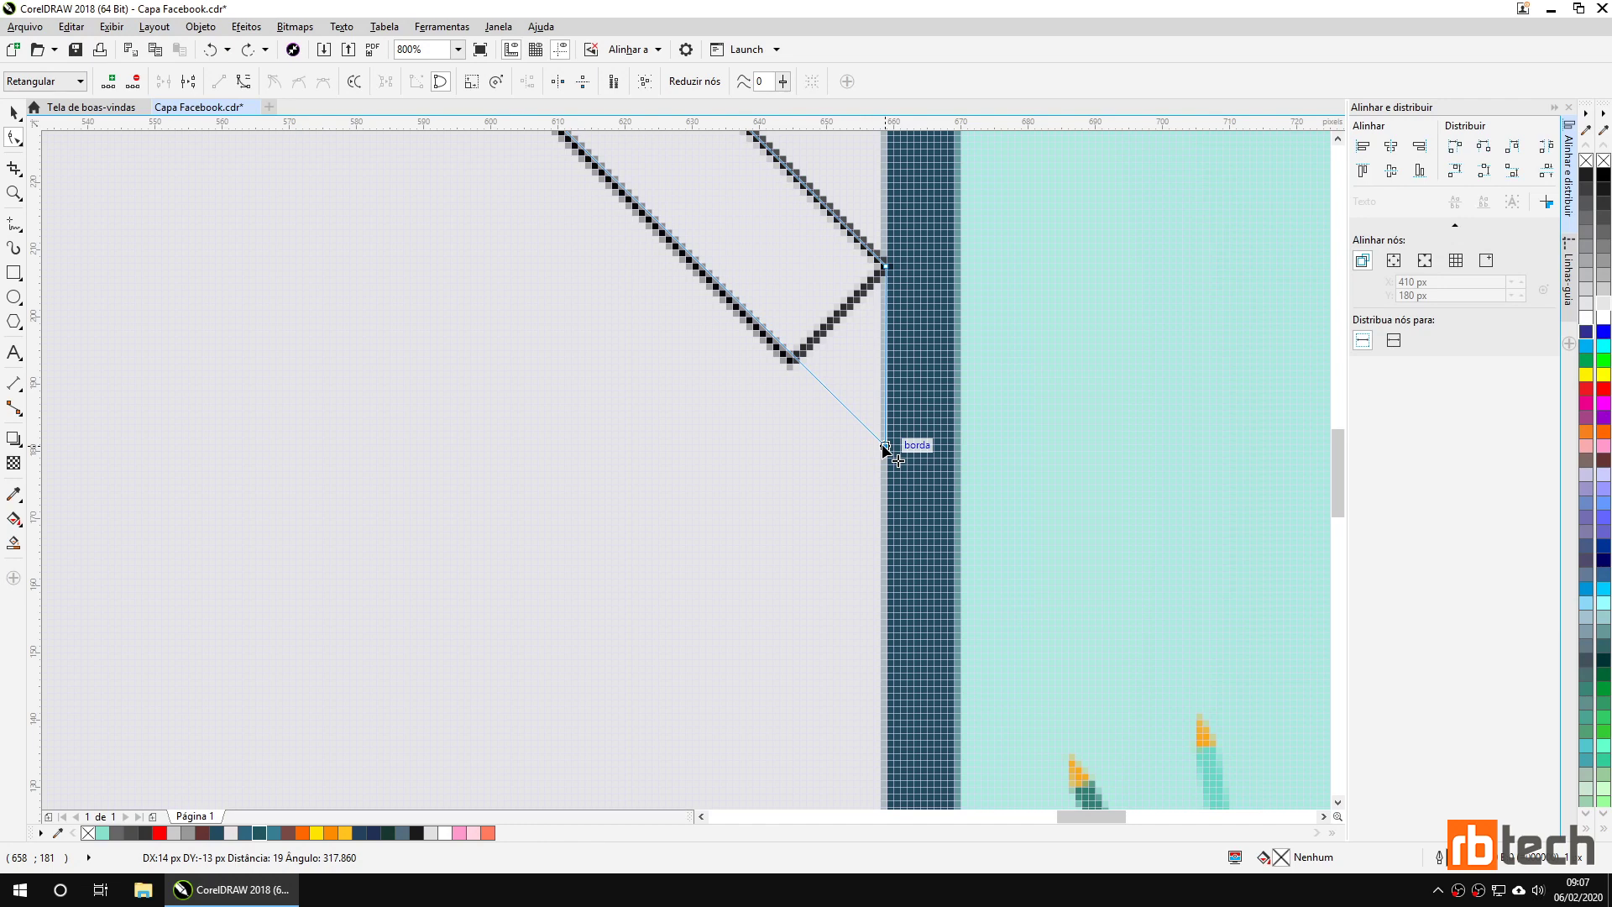
left_click_drag(886, 446, 886, 446)
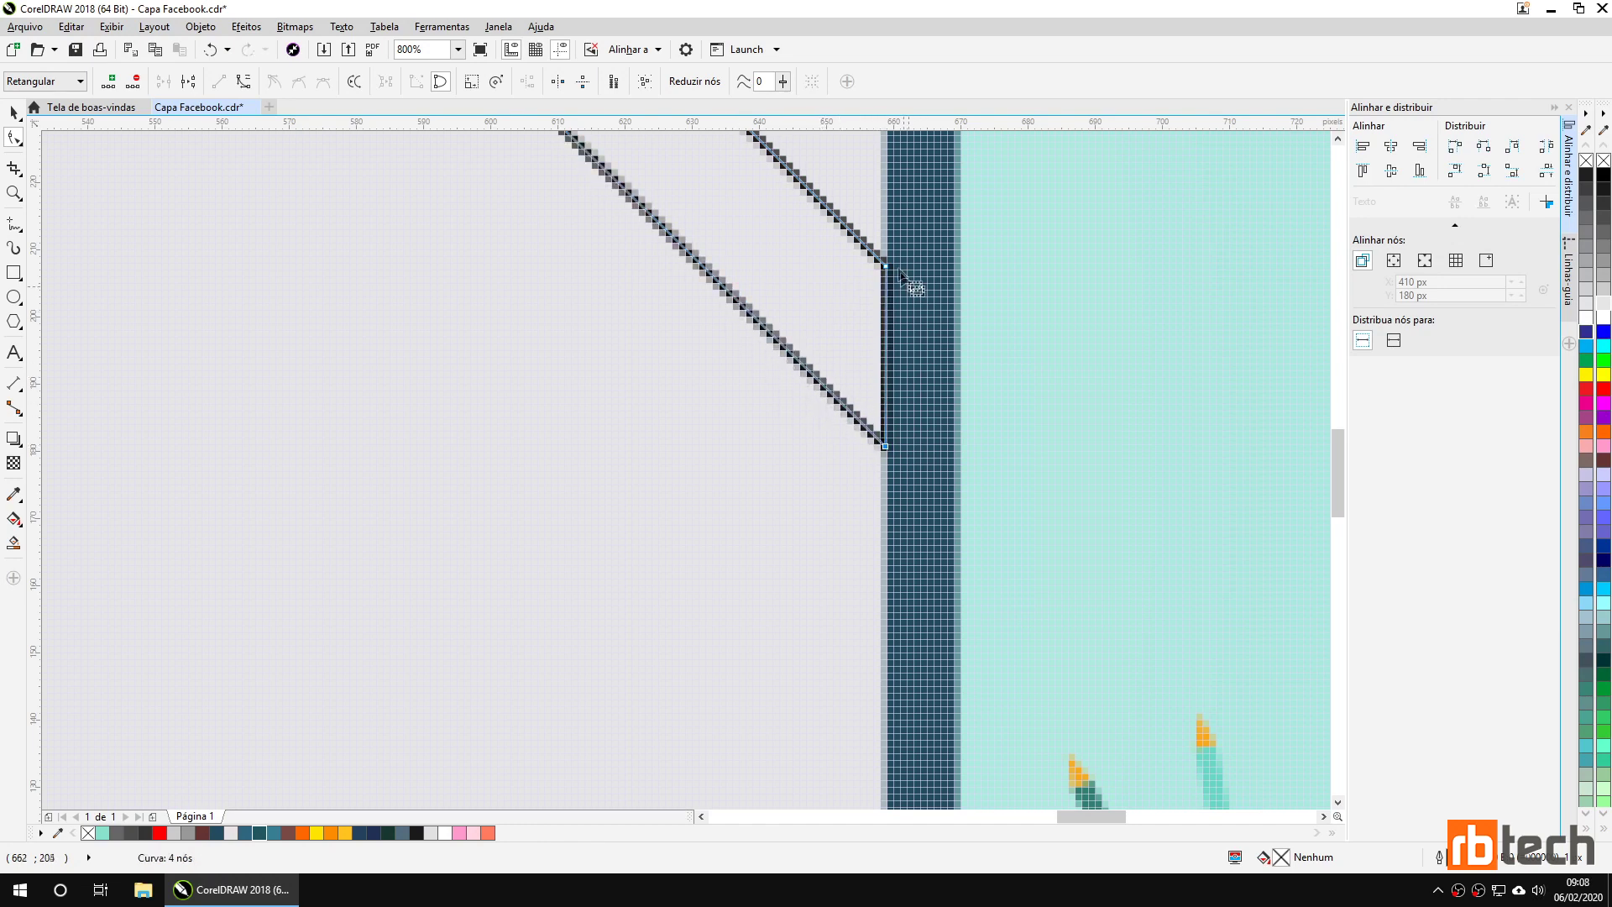
Drag the shape's left node onto the screen's top edge.
left_click_drag(823, 317, 921, 451)
left_click_drag(667, 143, 896, 507)
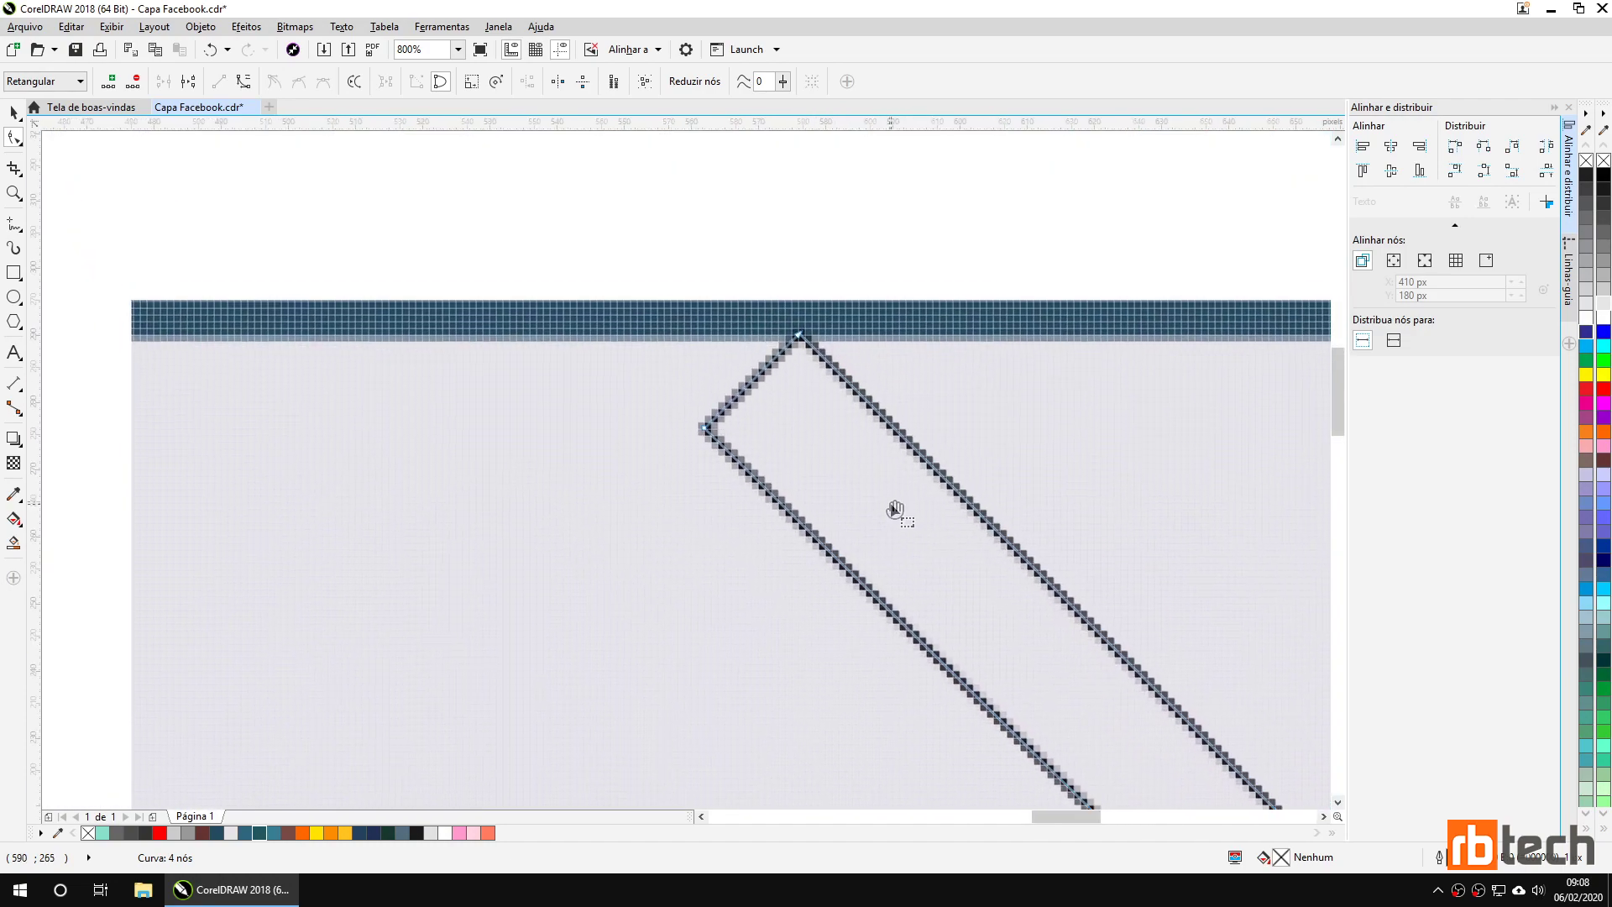
left_click_drag(708, 430, 616, 331)
scroll(746, 370, "down", 2)
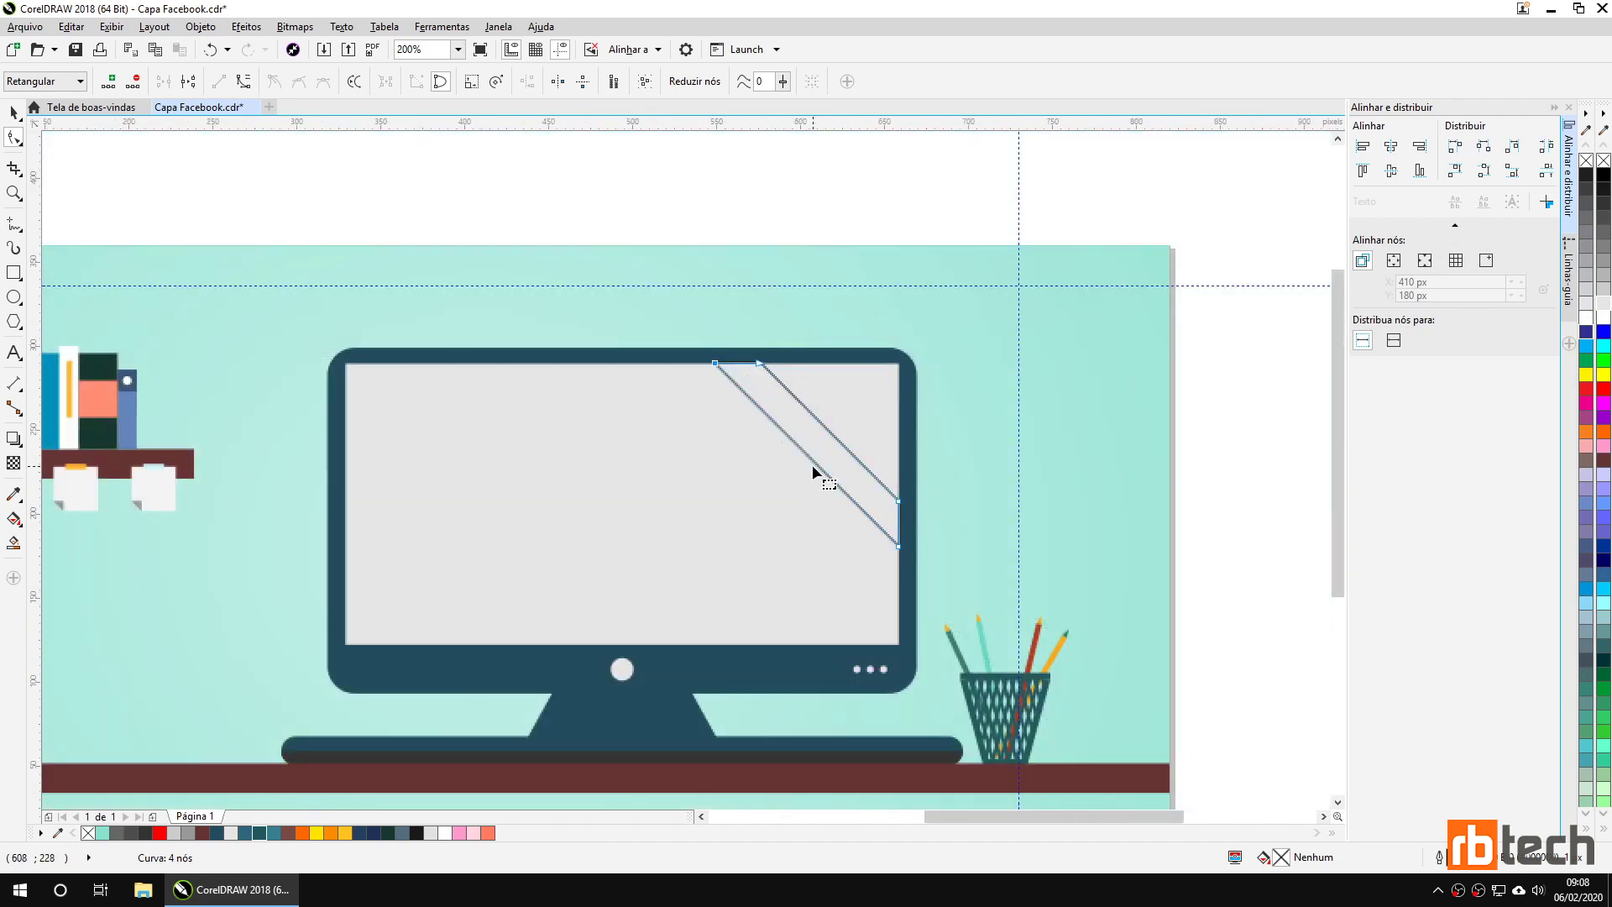
Fill the diagonal ribbon coral (#FF7B61) and remove its outline.
left_click(14, 112)
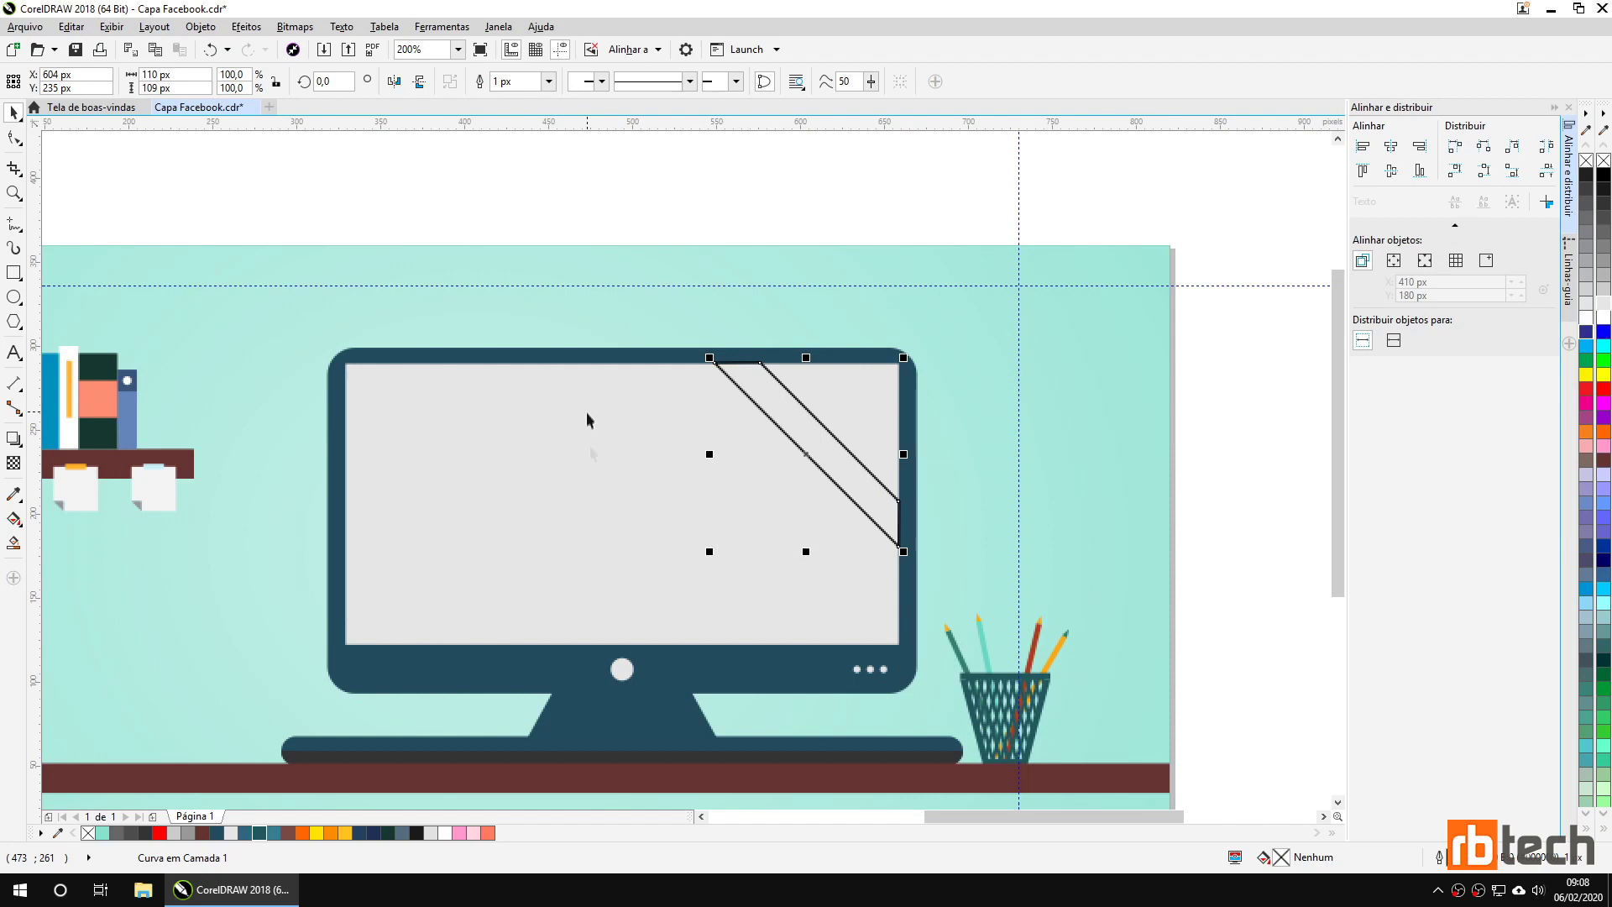
left_click(488, 833)
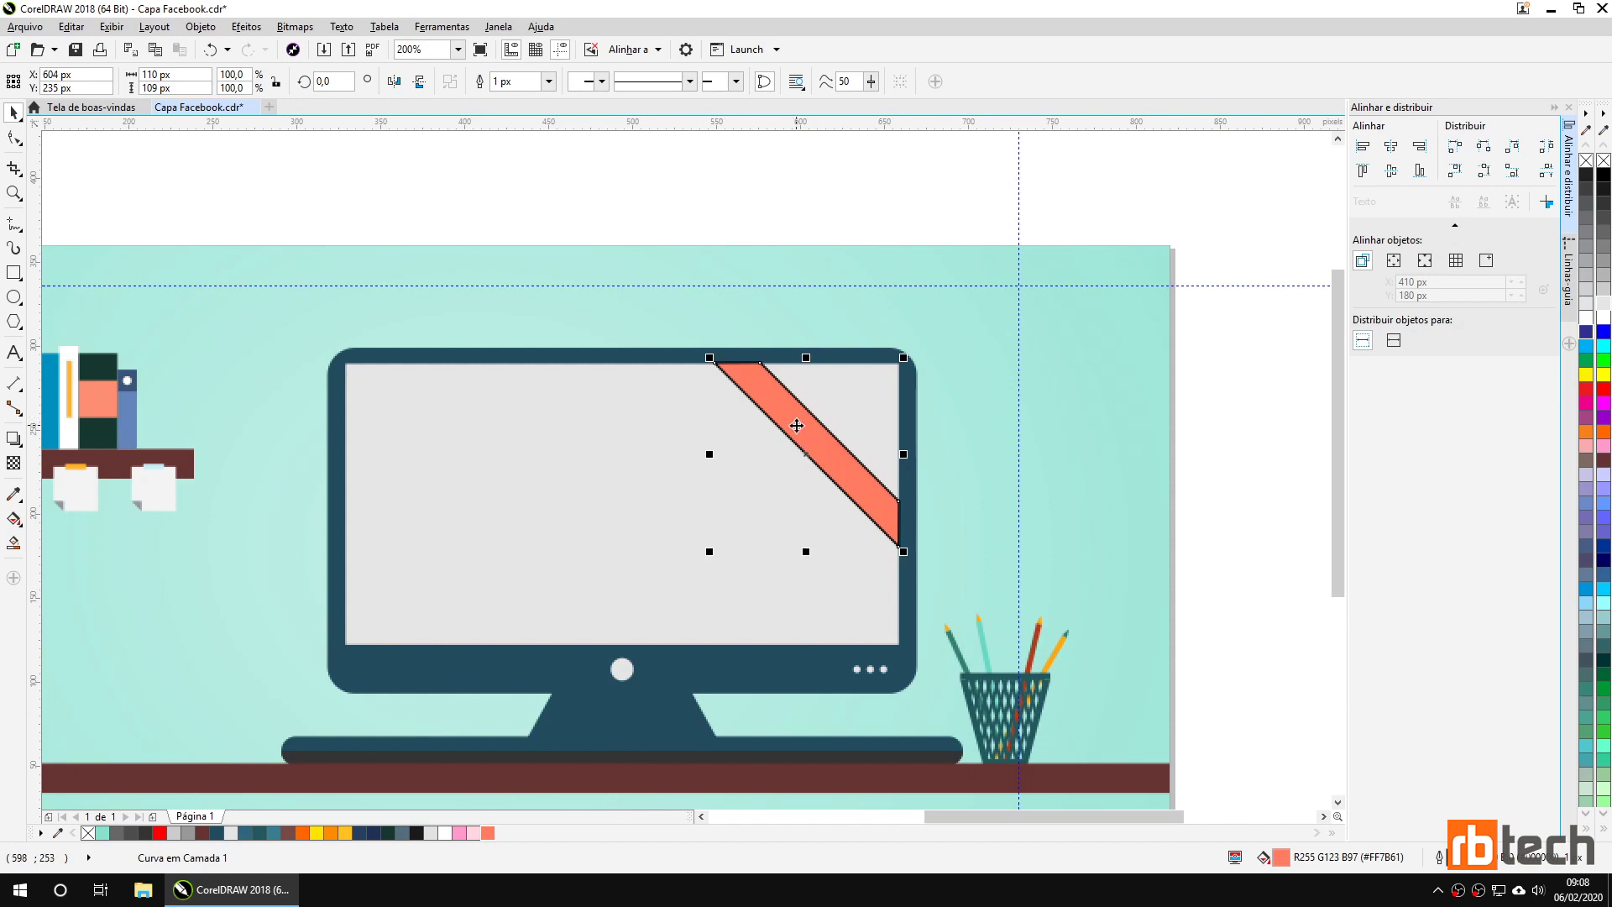
right_click(1604, 160)
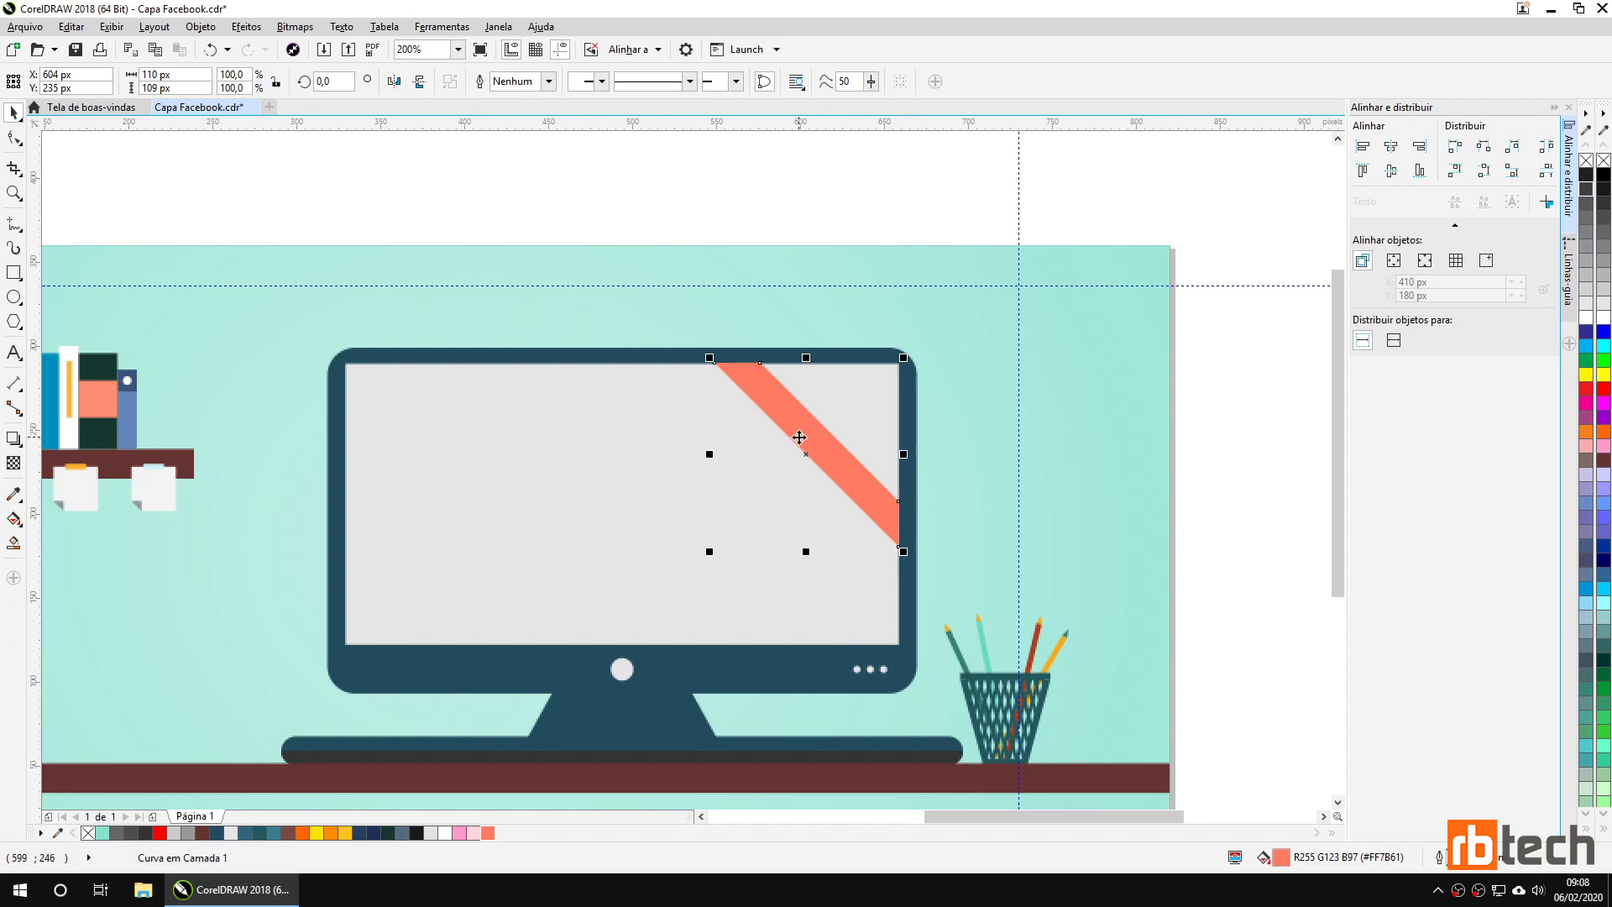
Add a white Arial 24 pt 'DESIGNER' title at the top of the teal cover, above the monitor.
key("F8")
left_click(593, 215)
type("DE")
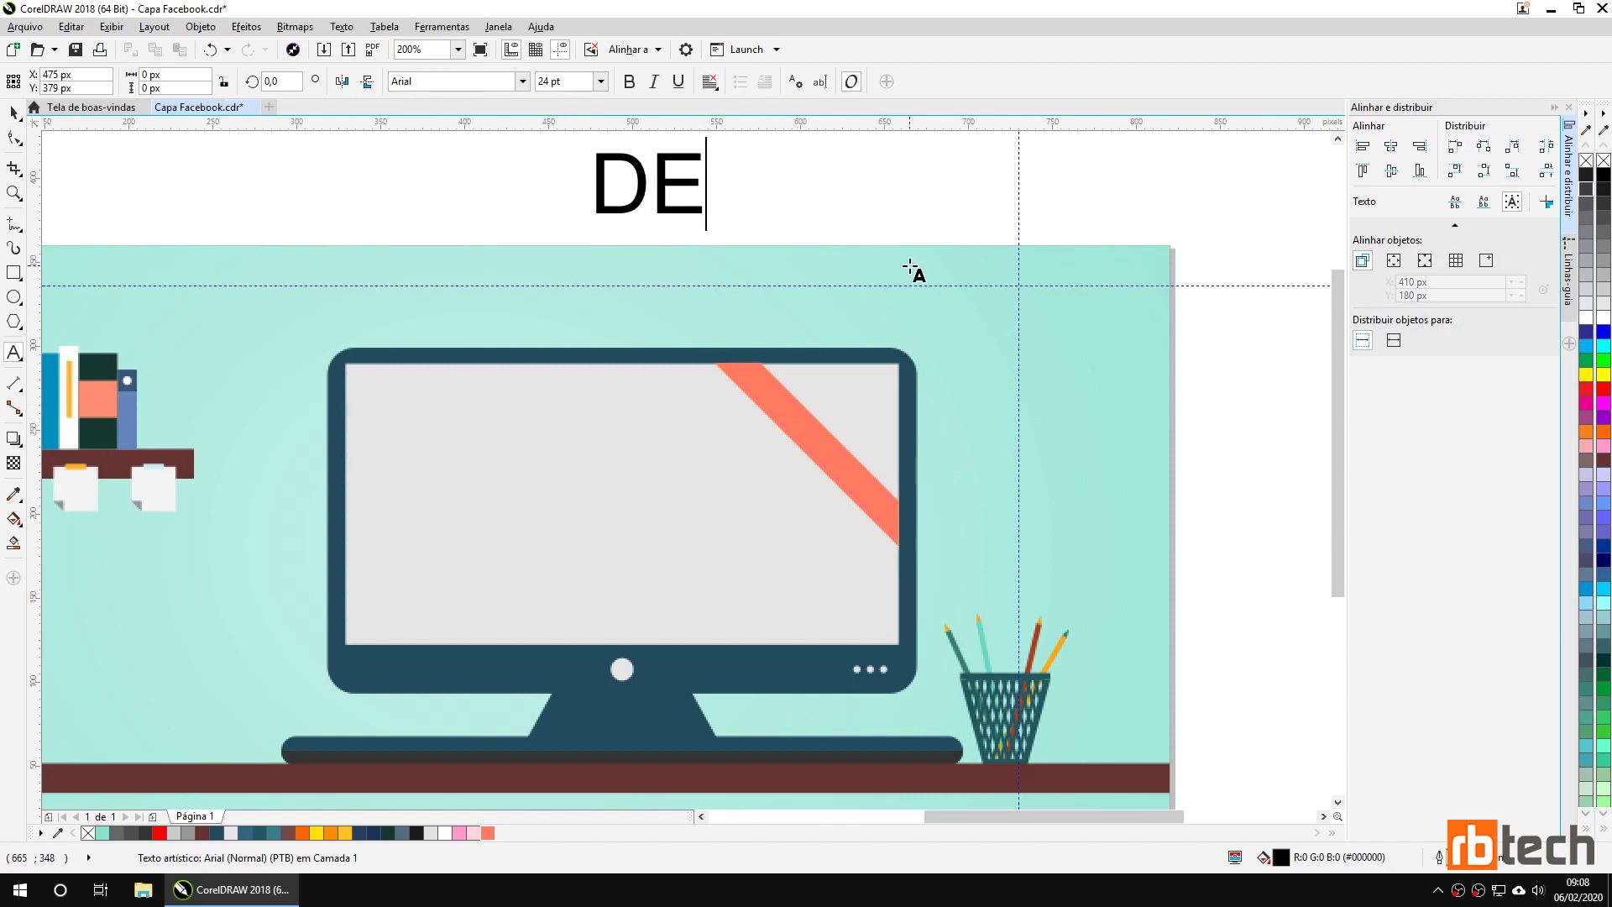
type("SIGNER")
key("ctrl+space")
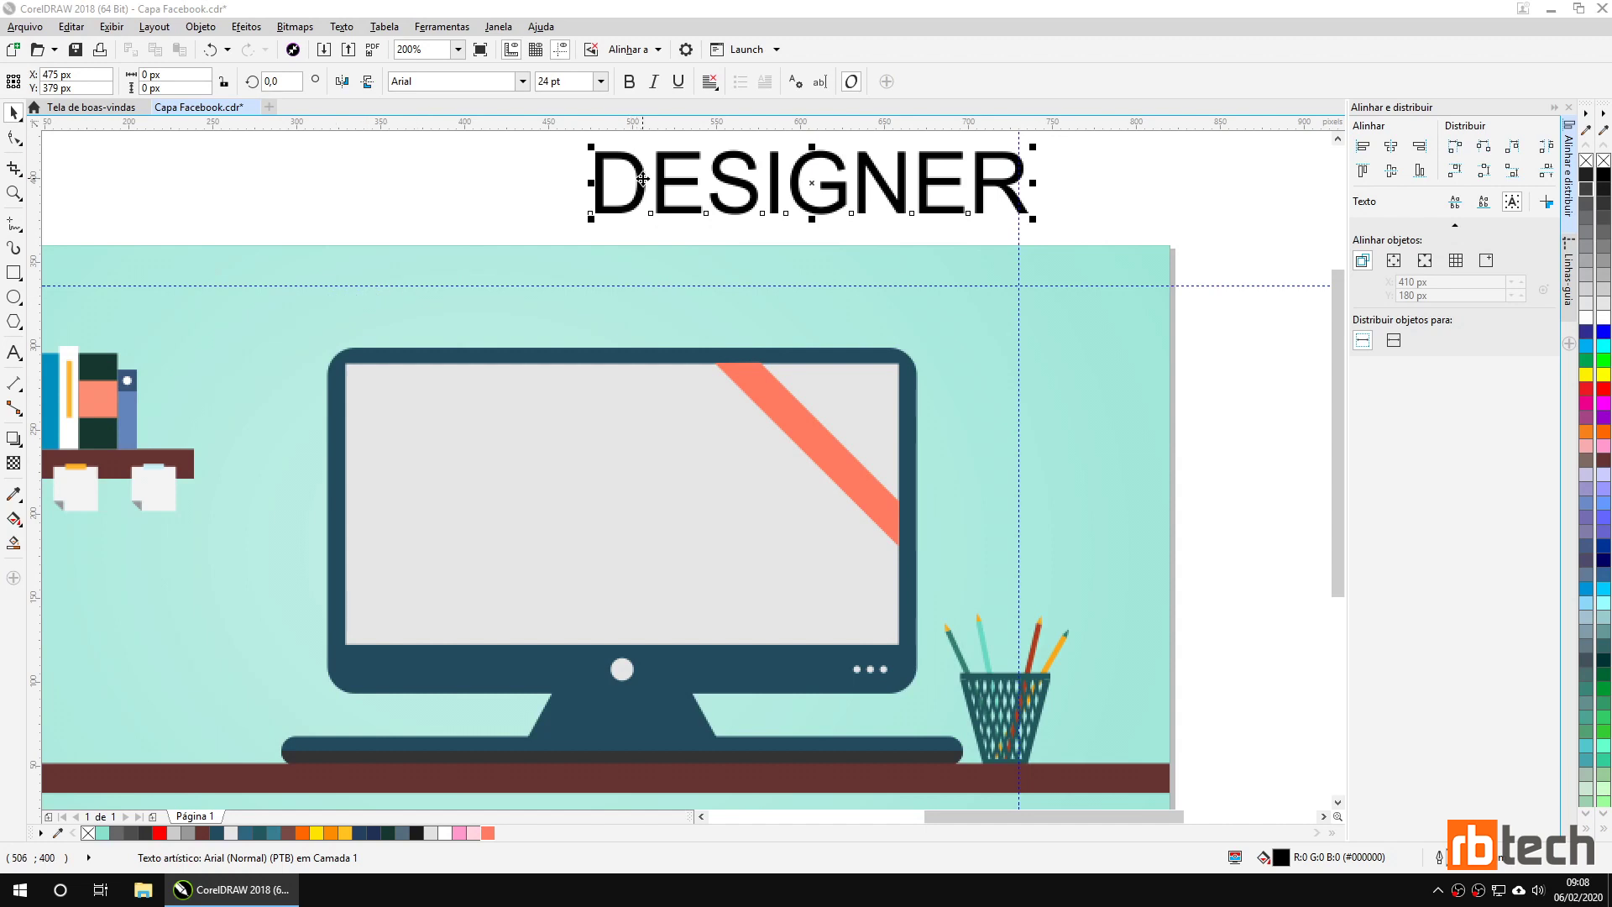
left_click_drag(638, 169, 626, 274)
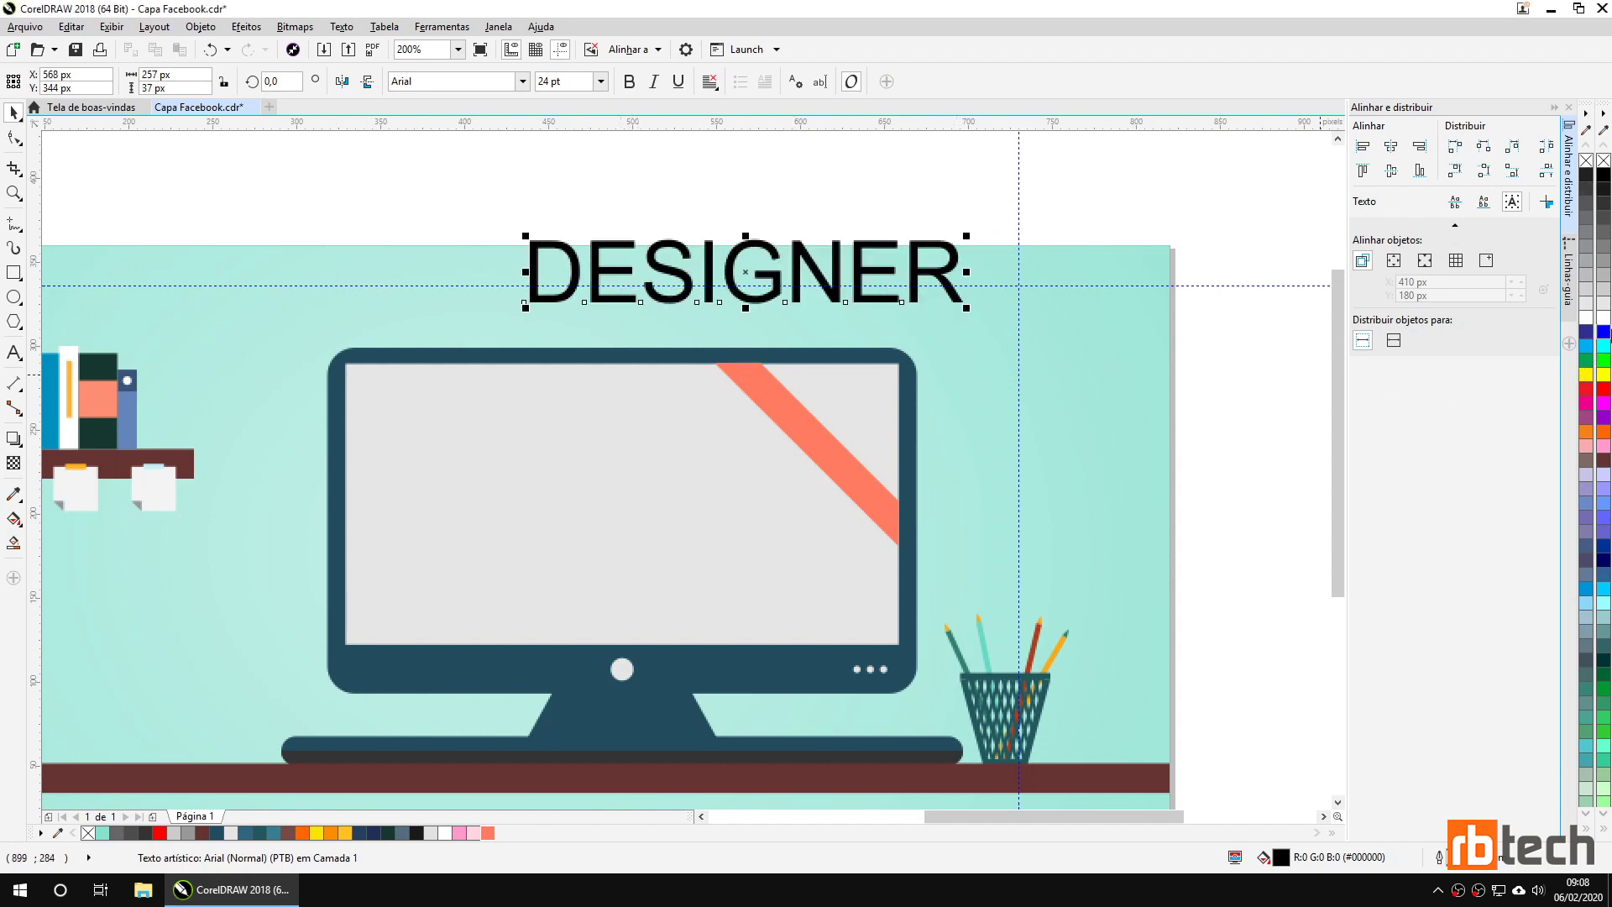
left_click(1604, 319)
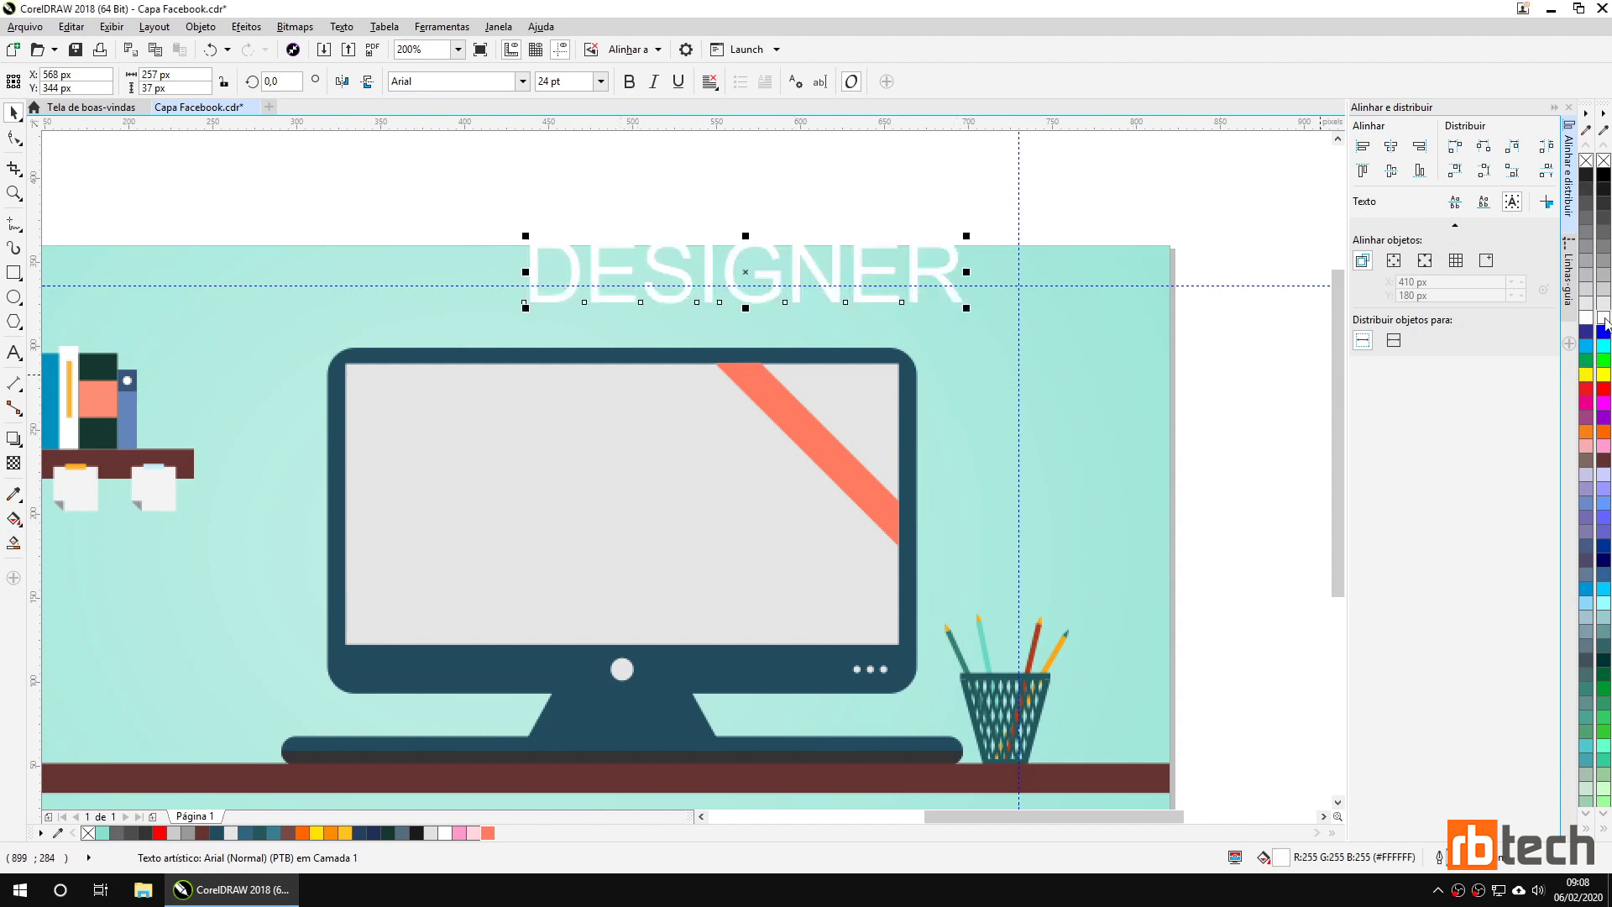
Set DESIGNER in the Solid 3d font and rotate it to 315°.
left_click(523, 81)
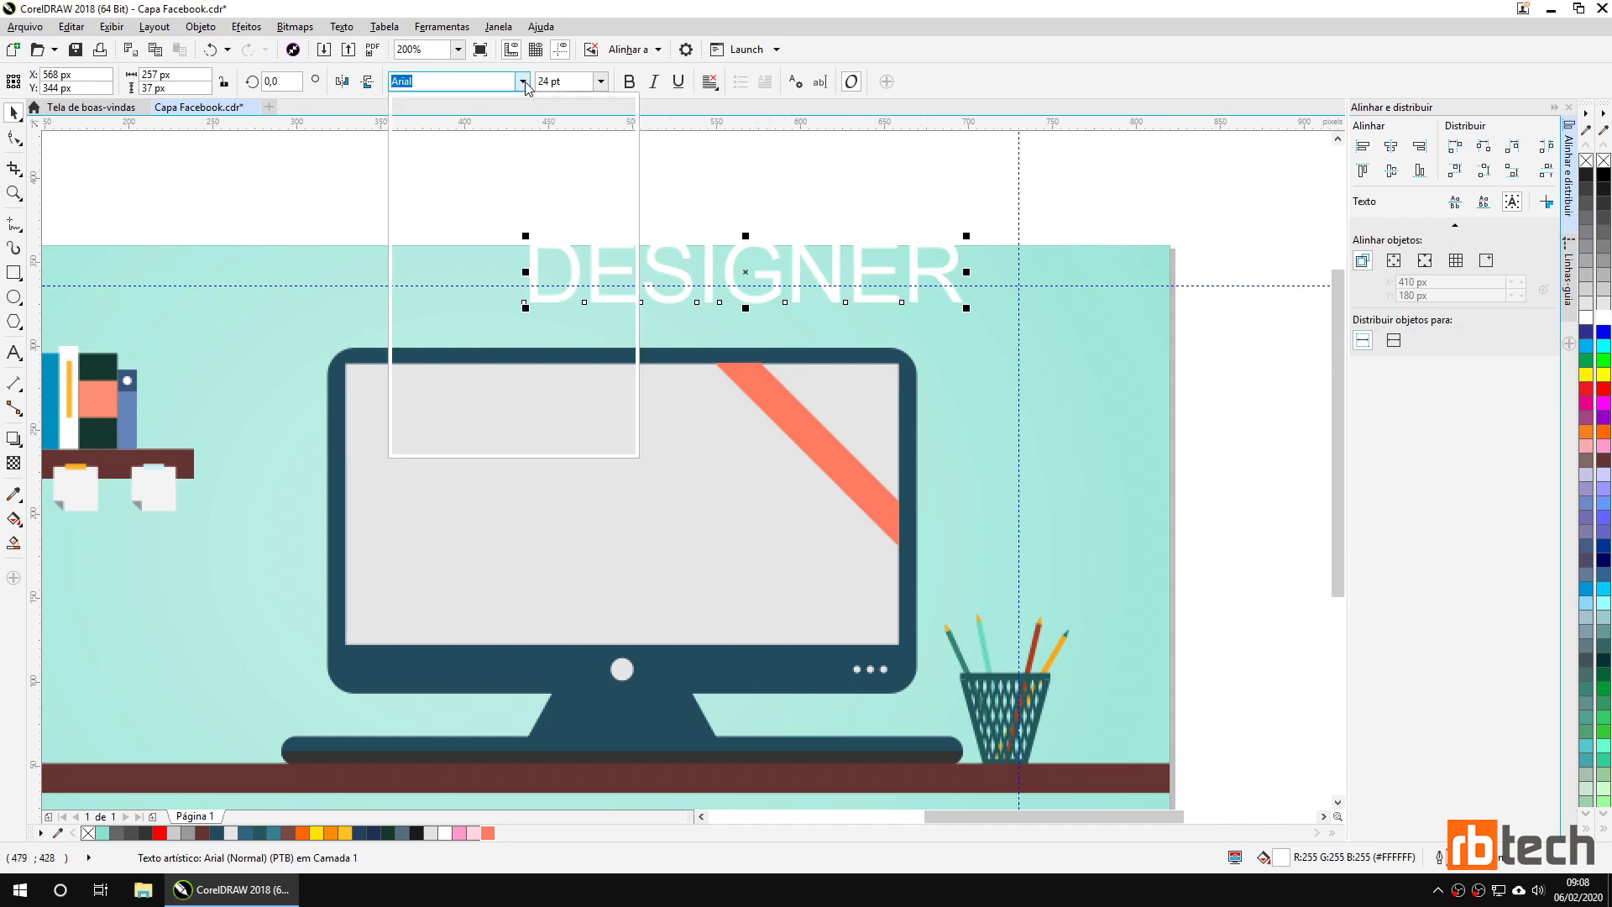
left_click(465, 134)
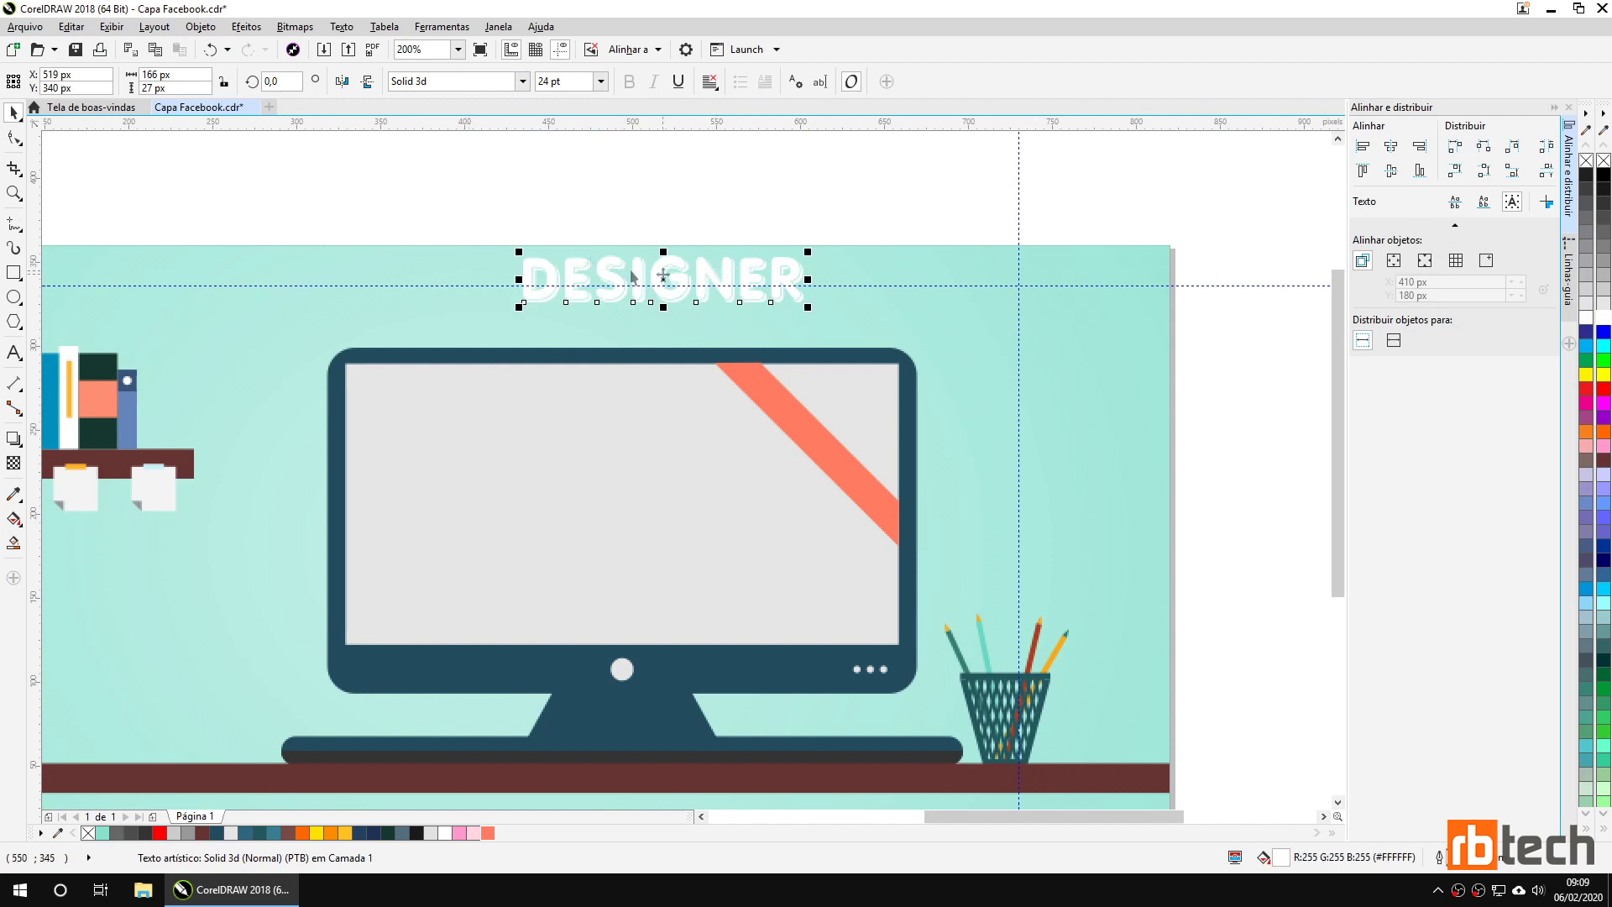
left_click(278, 82)
type("315")
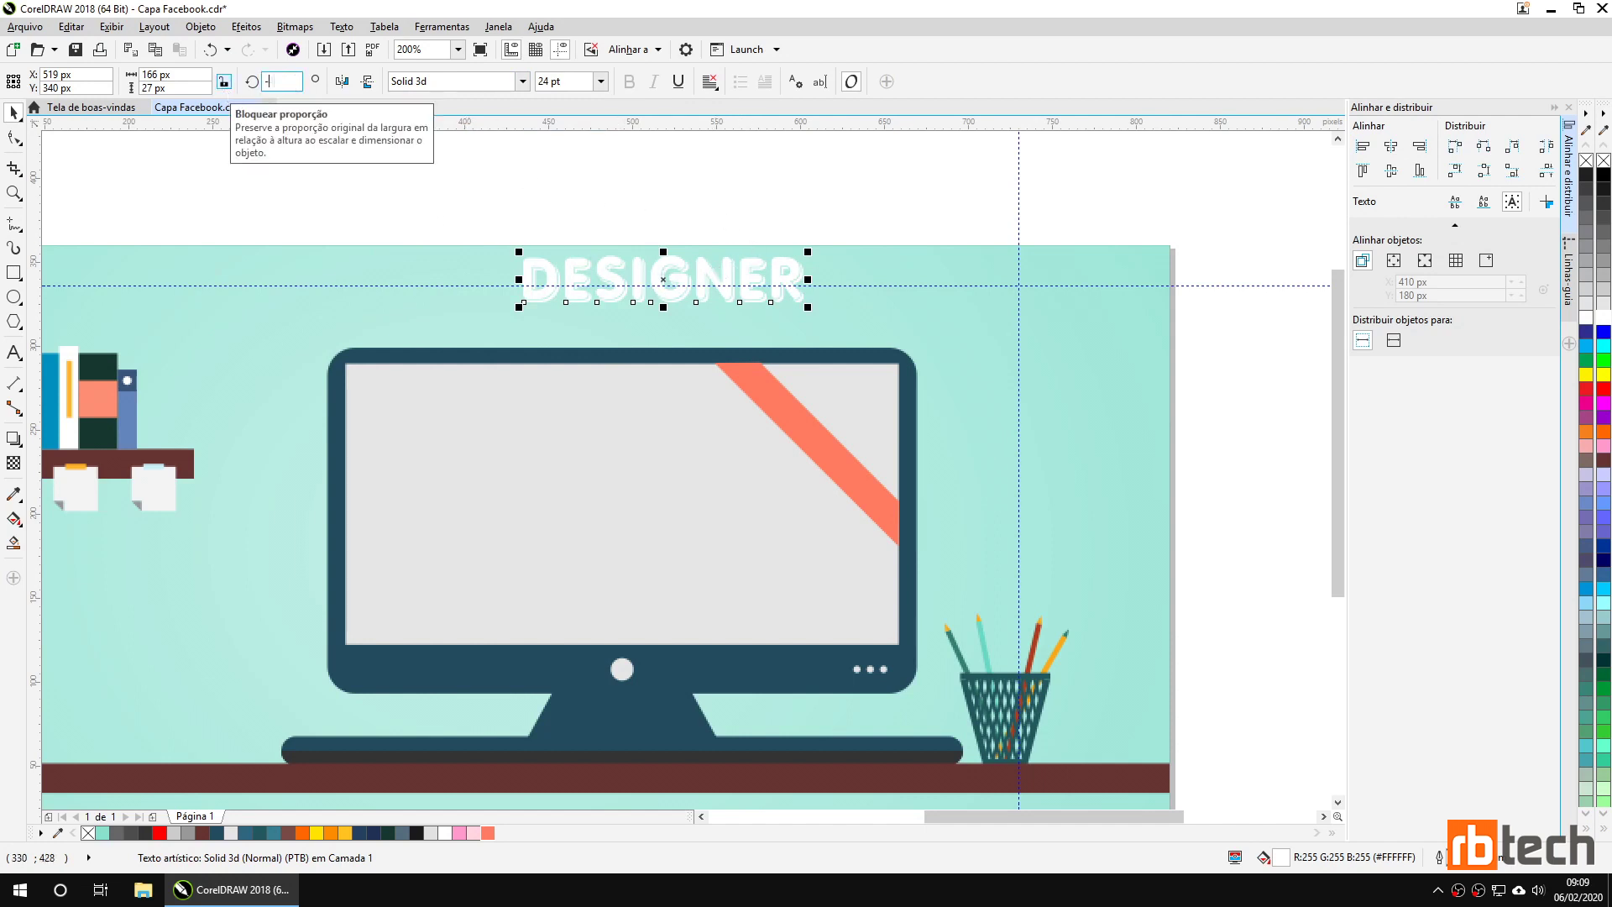
key("Return")
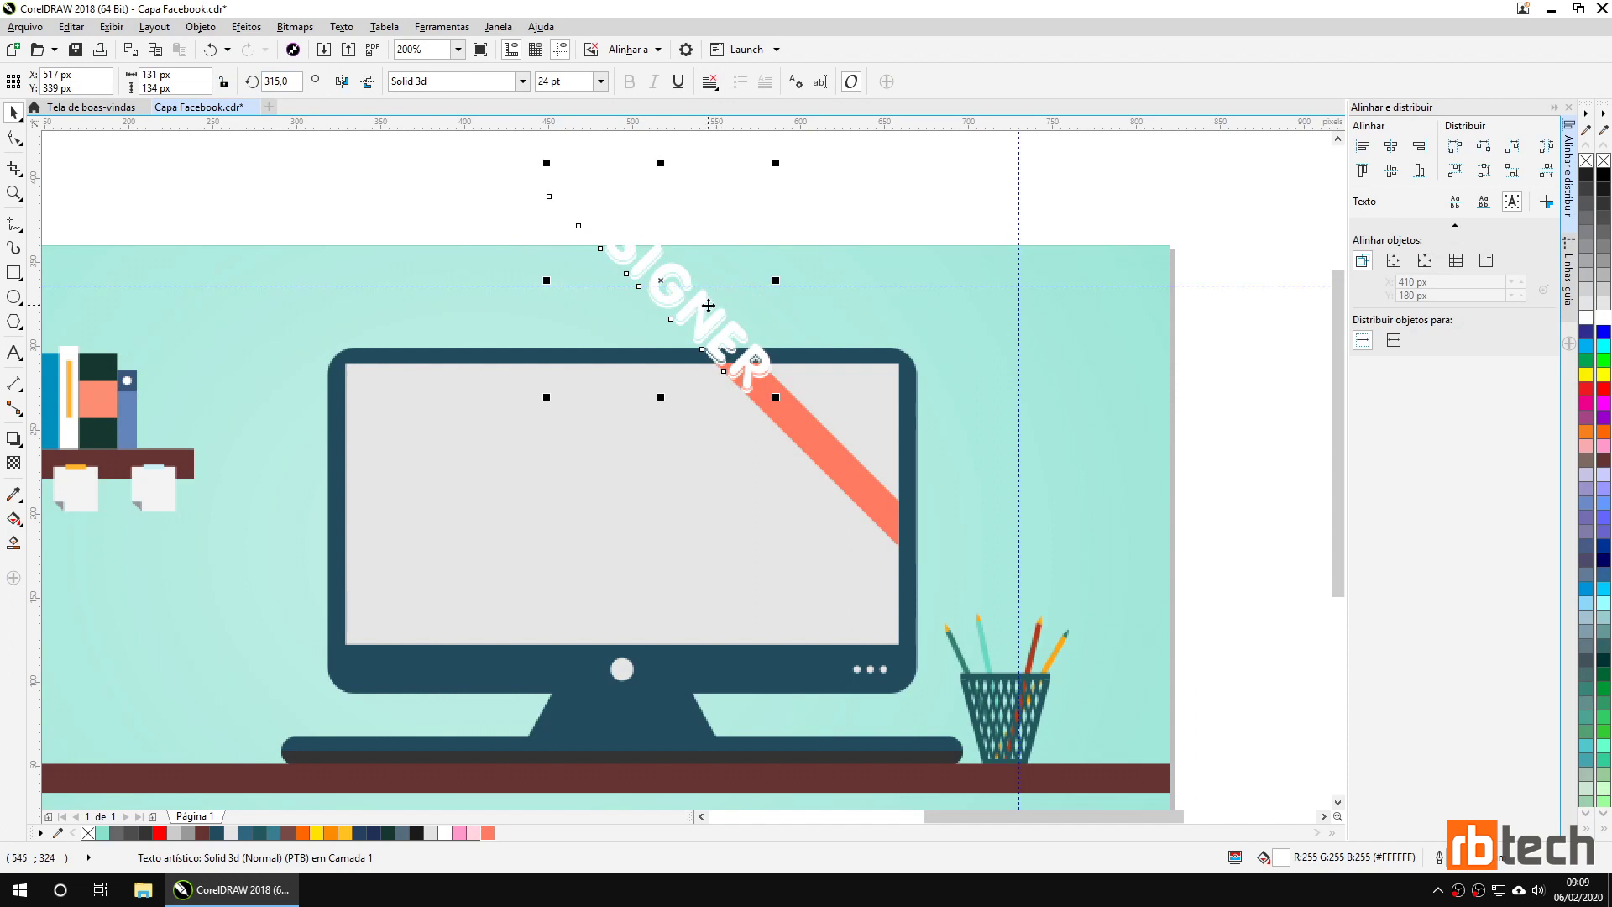
Shrink the rotated DESIGNER text and fit it along the coral ribbon.
left_click_drag(776, 164, 695, 238)
left_click_drag(625, 315, 816, 437)
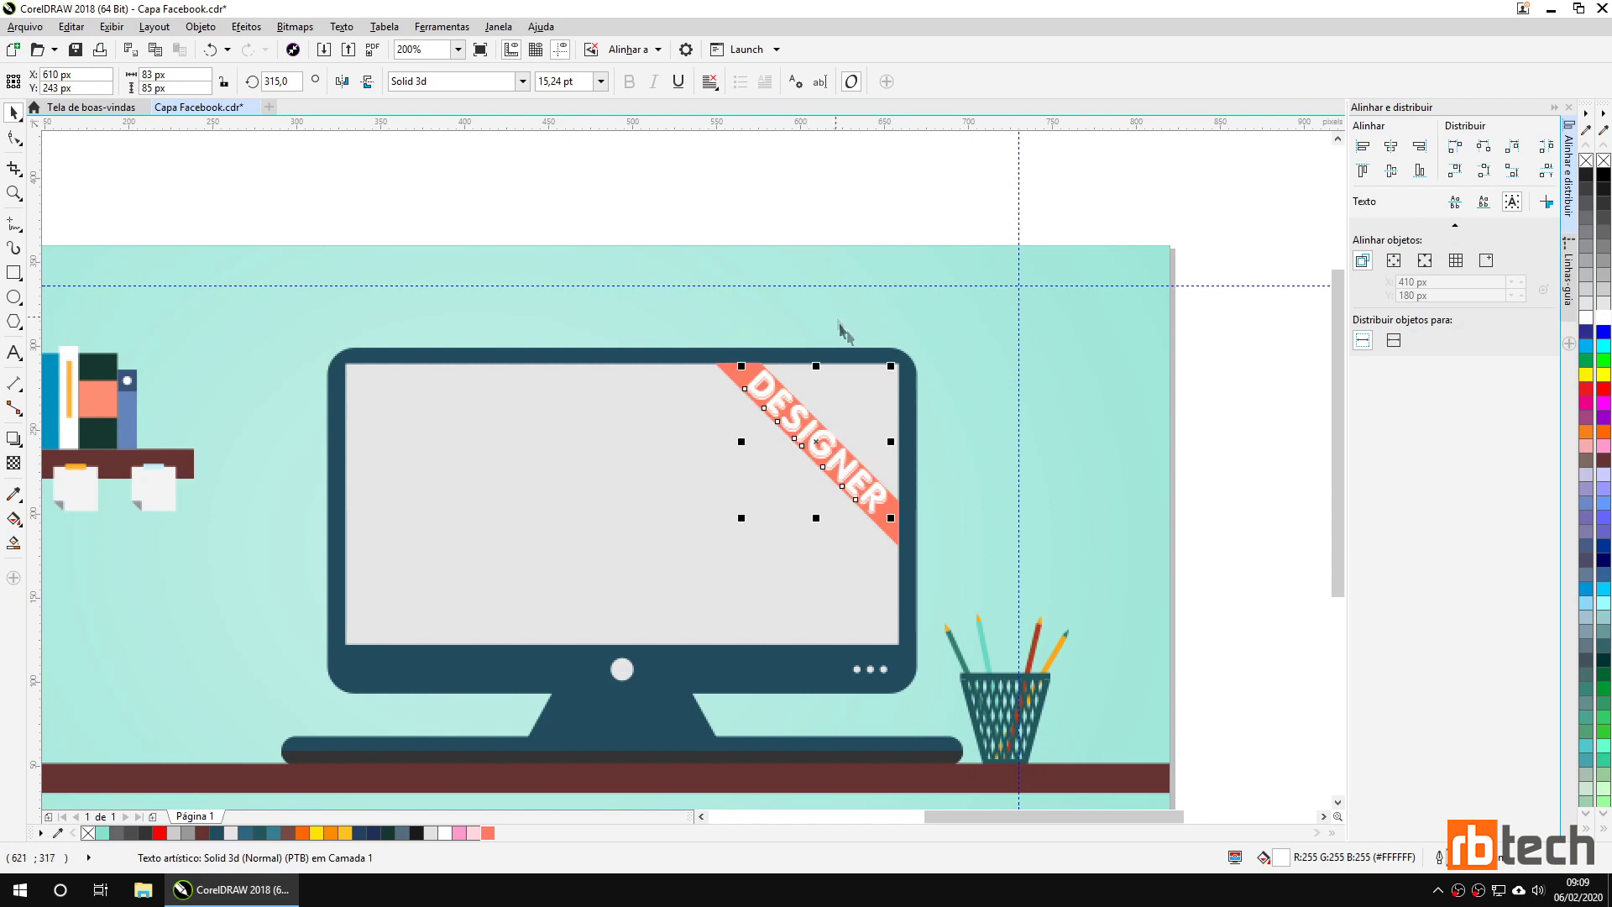
left_click_drag(879, 374, 863, 388)
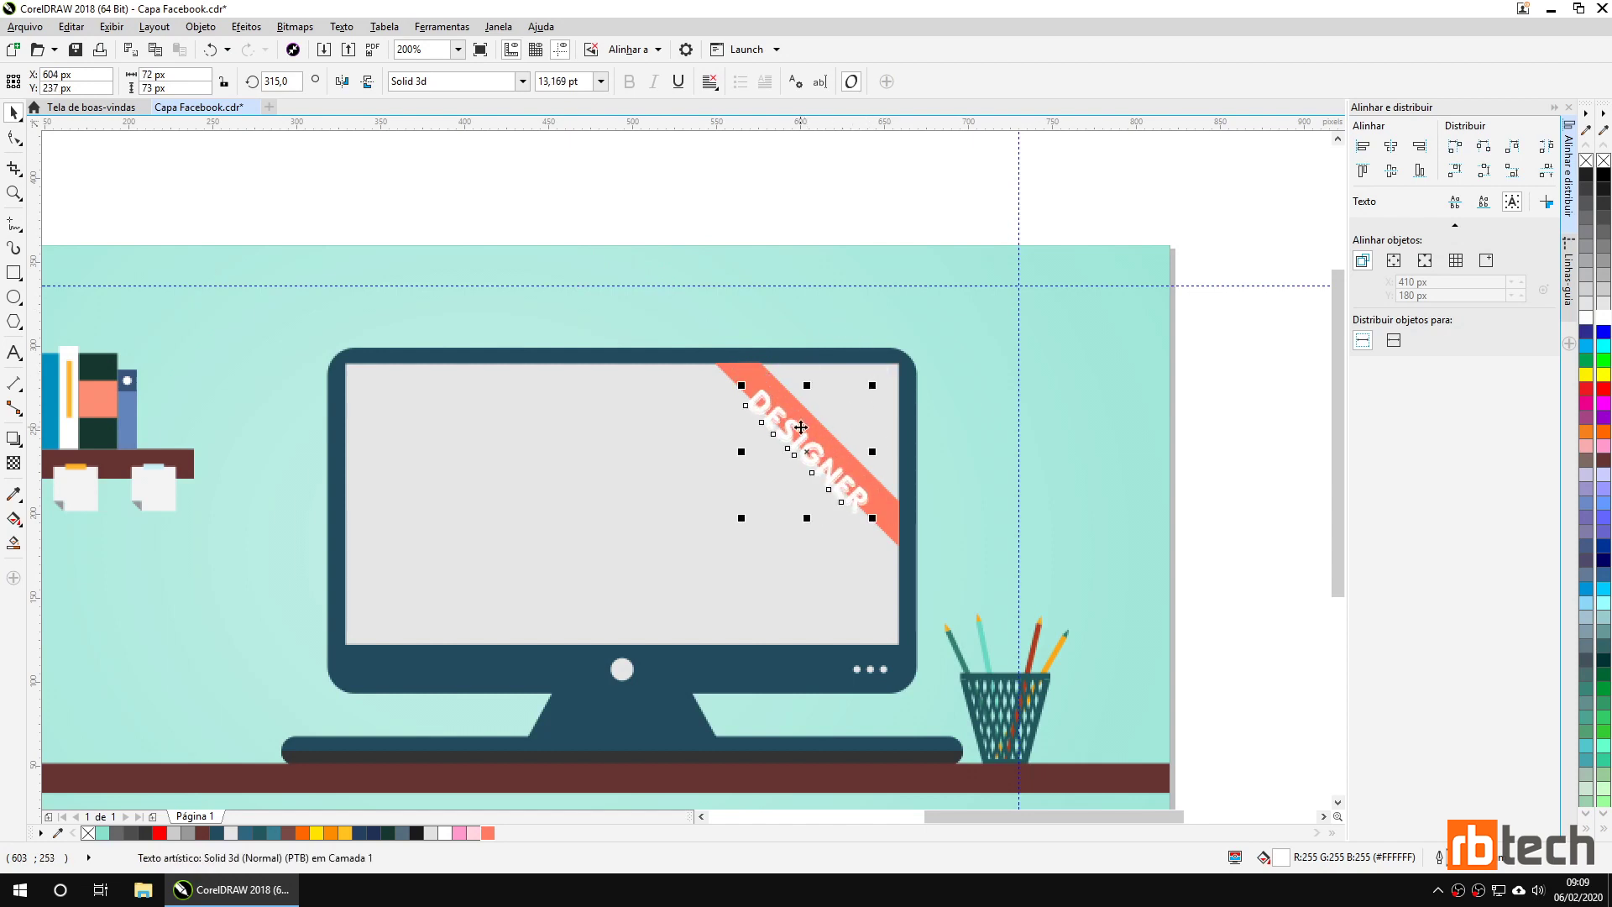
left_click_drag(802, 432, 807, 435)
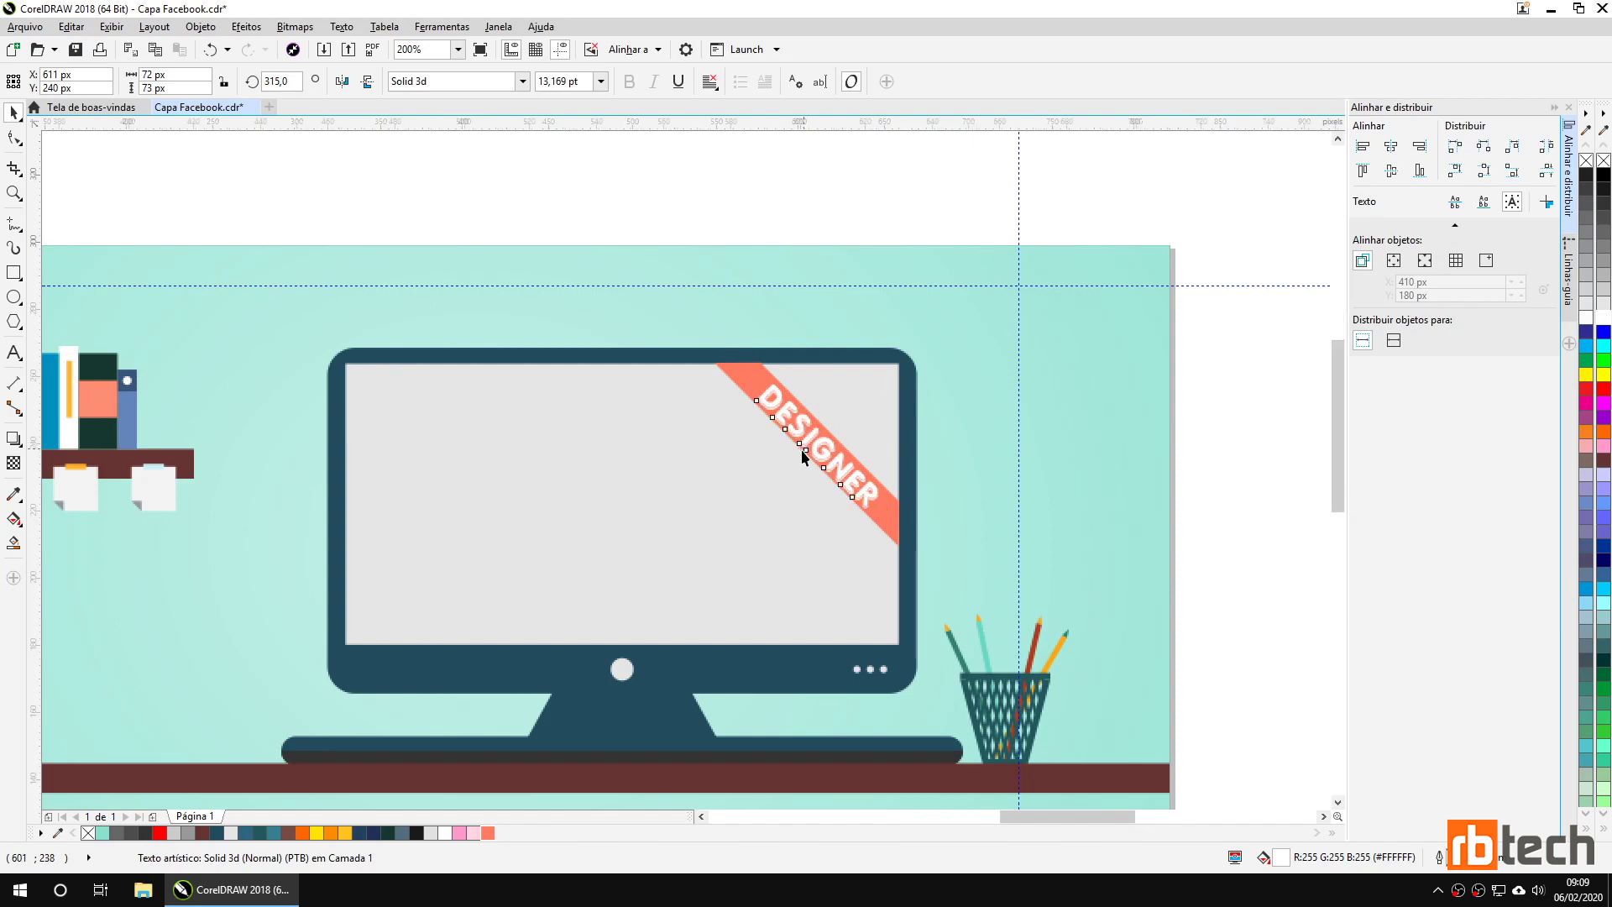
scroll(801, 450, "up", 1)
left_click_drag(960, 315, 952, 326)
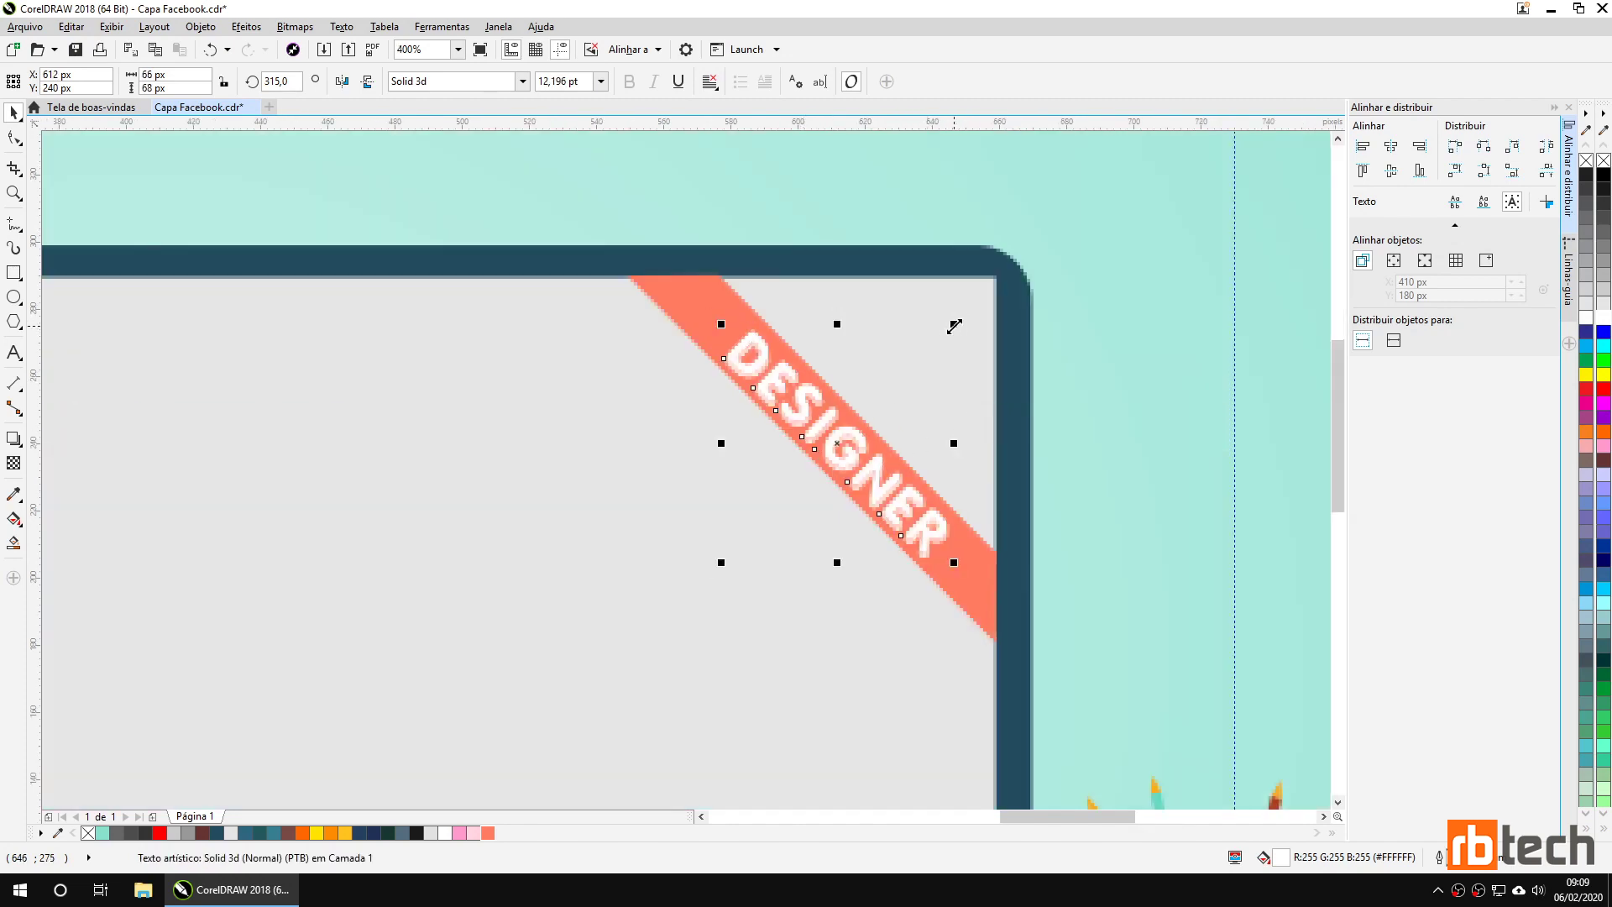
scroll(809, 443, "up", 1)
left_click_drag(795, 360, 790, 358)
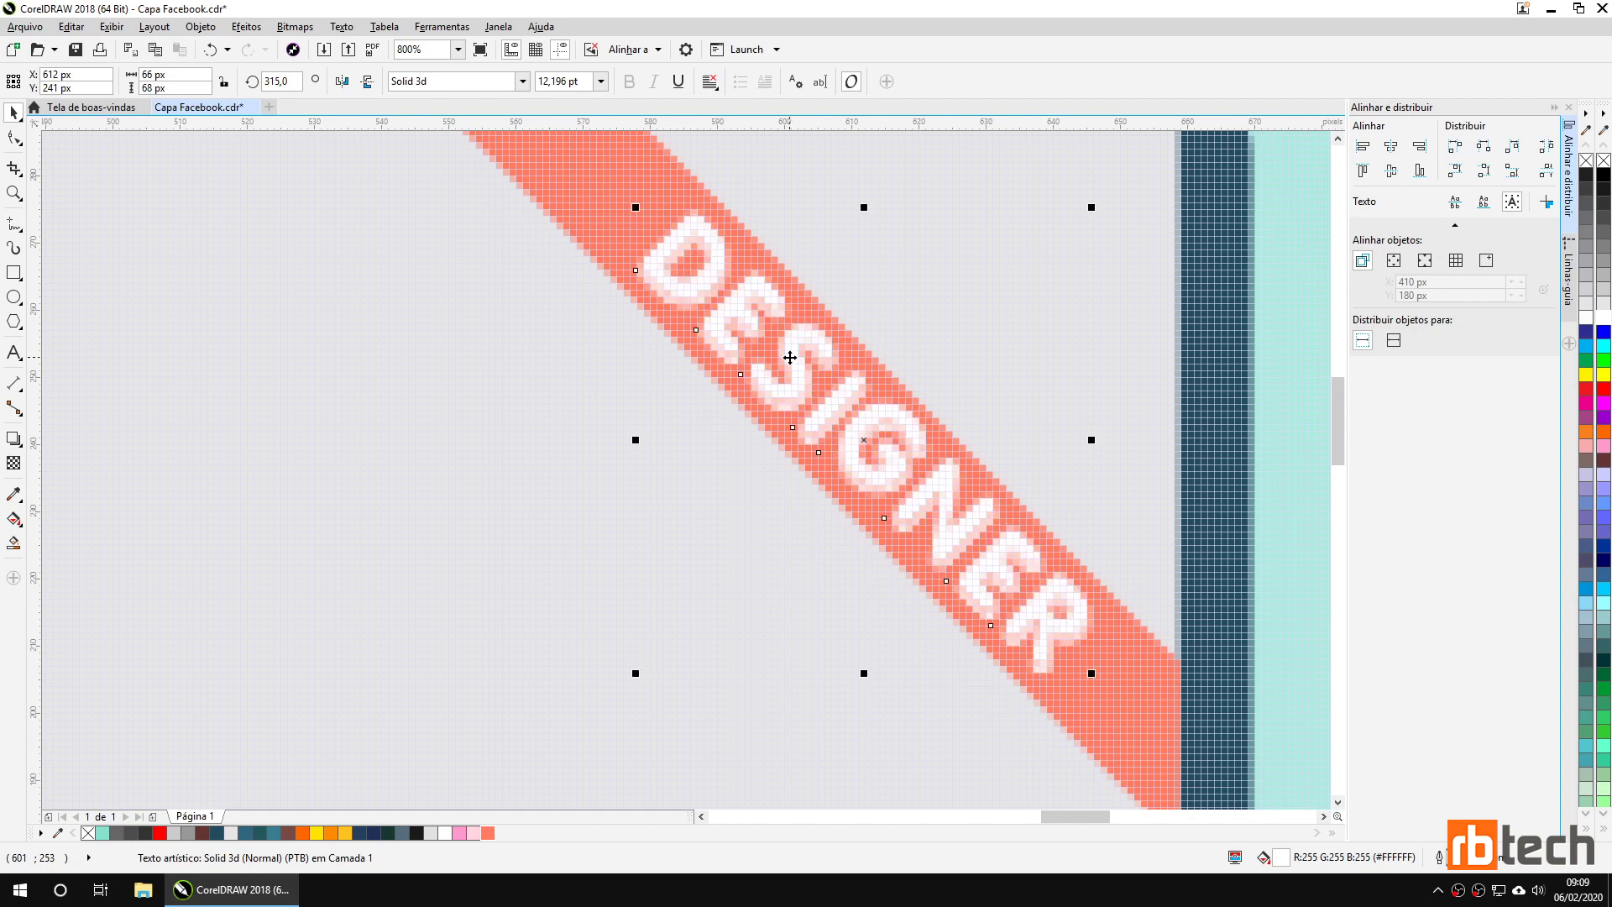
scroll(794, 361, "down", 2)
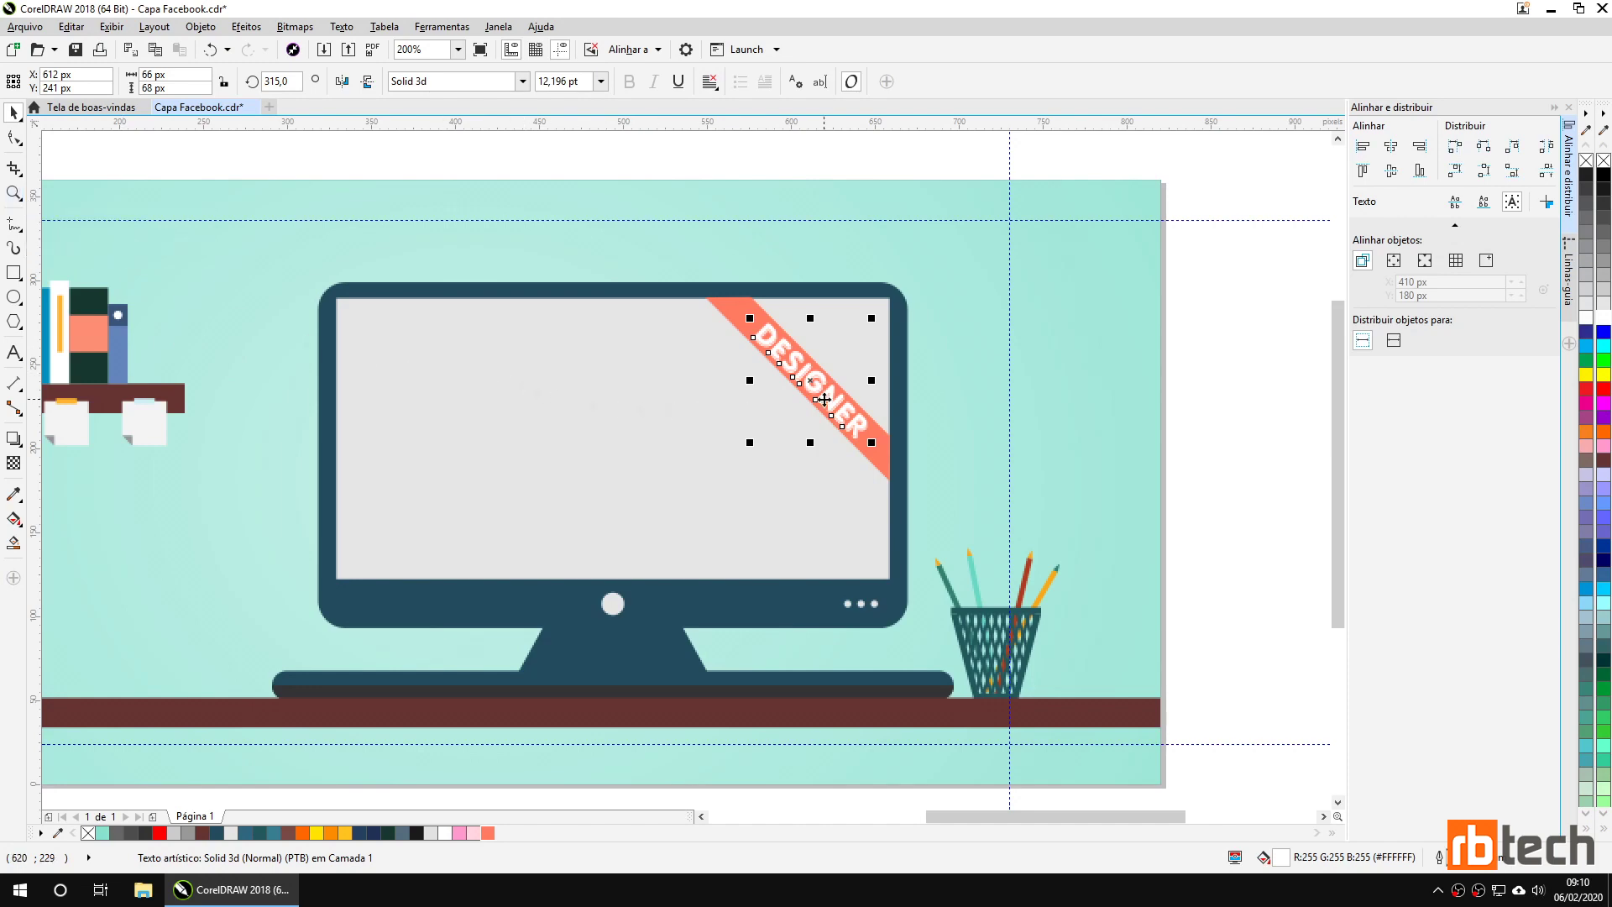
Zoom out and pan with the Hand tool to view the whole desk scene.
scroll(833, 368, "up", 5)
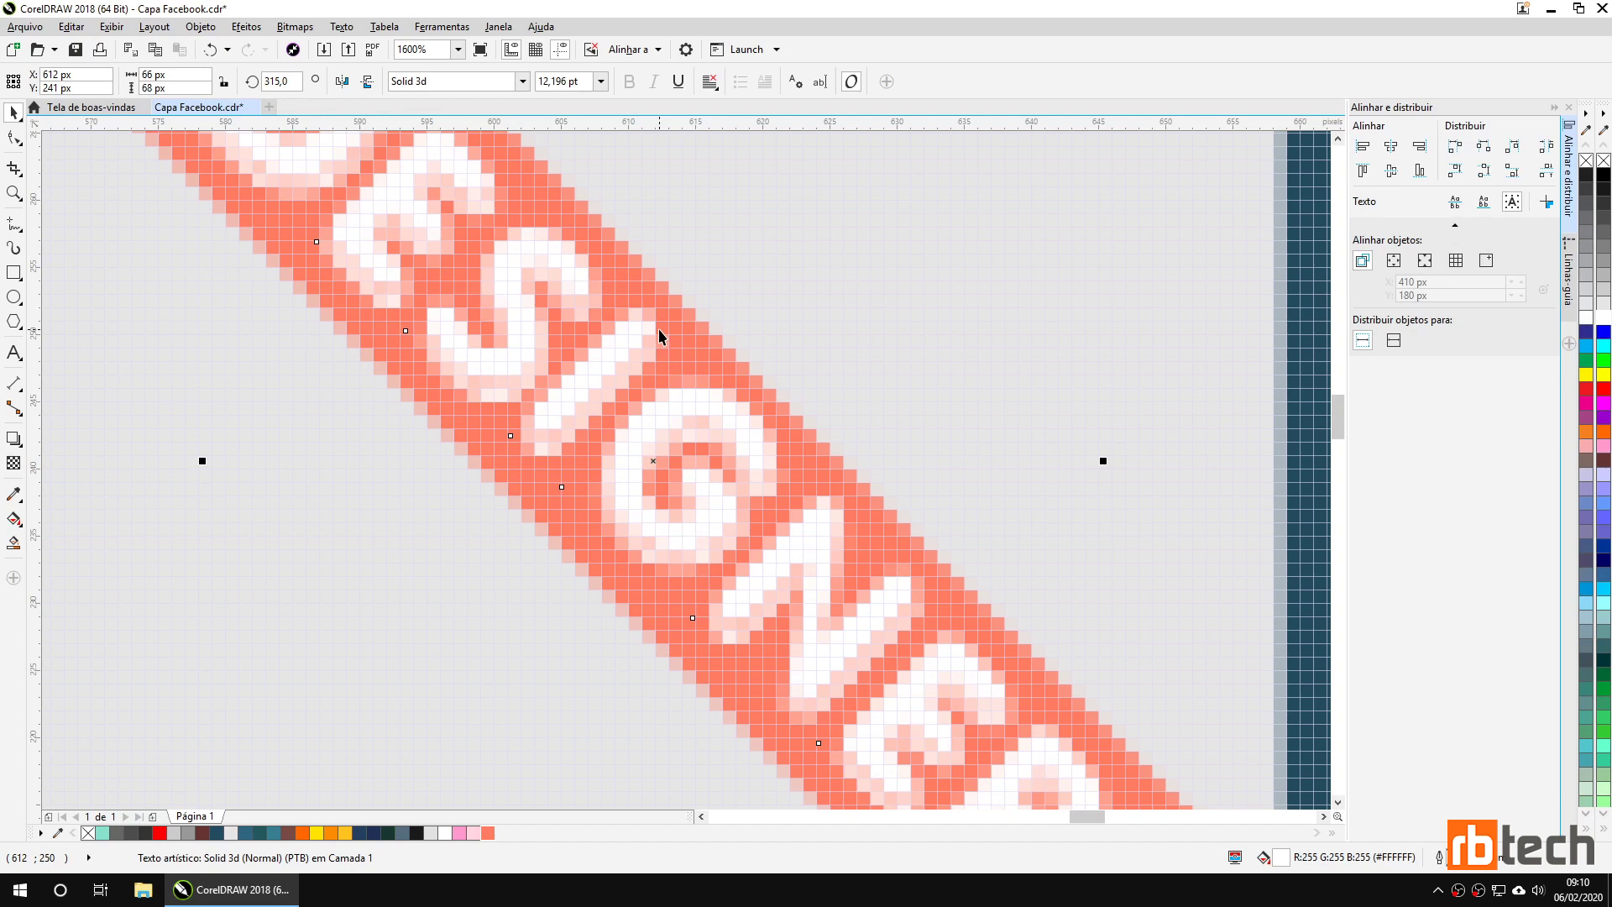
scroll(659, 329, "down", 3)
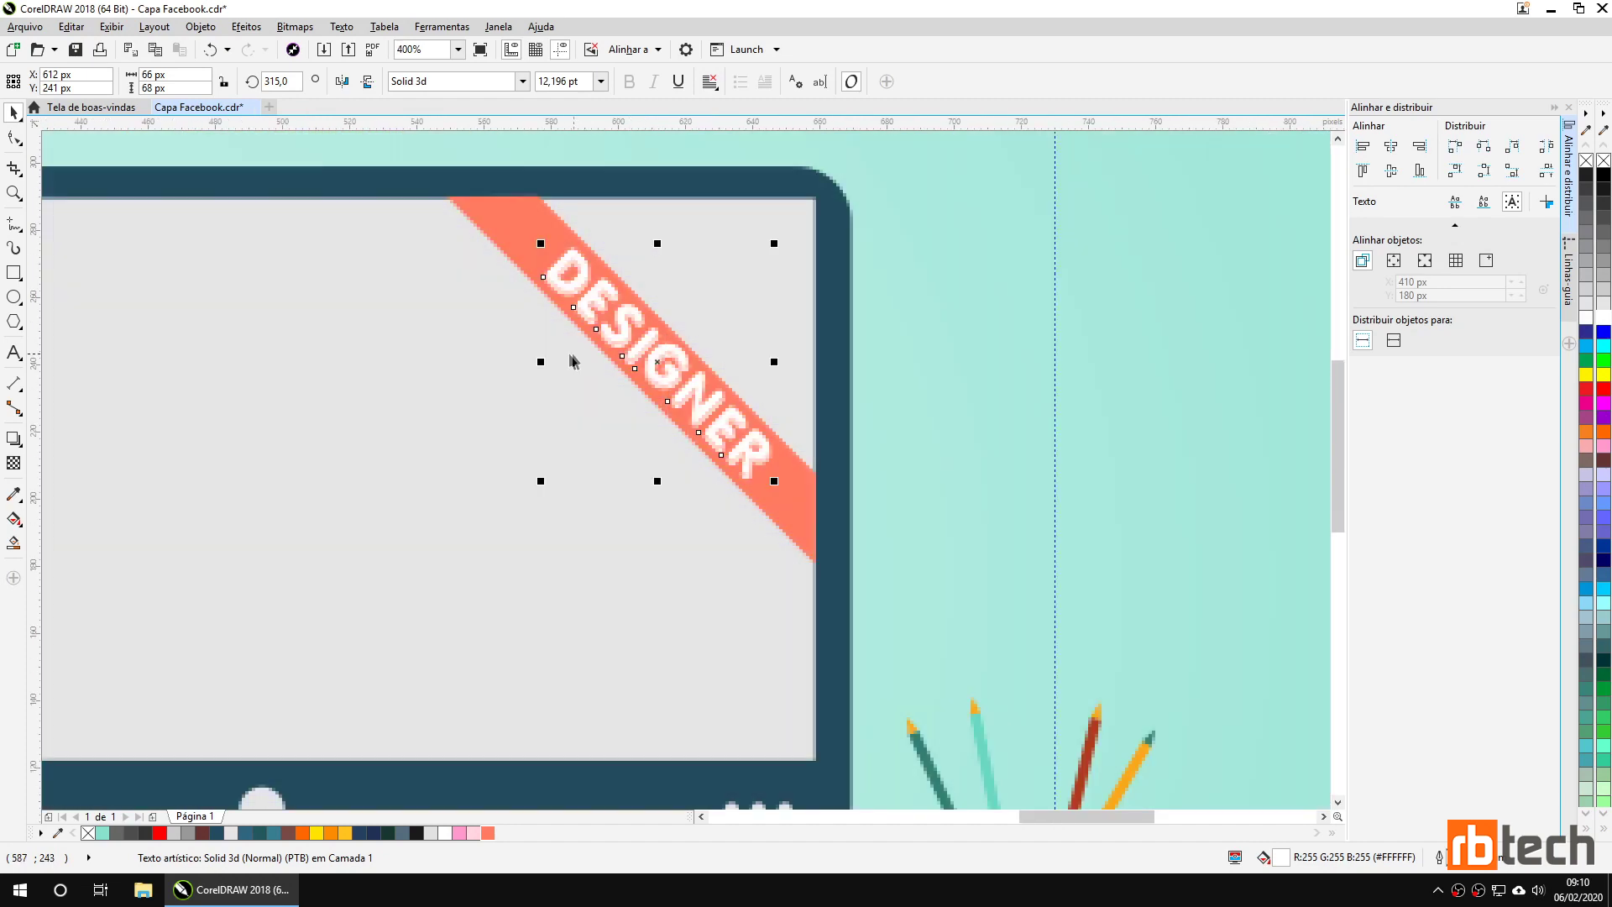
scroll(453, 372, "down", 2)
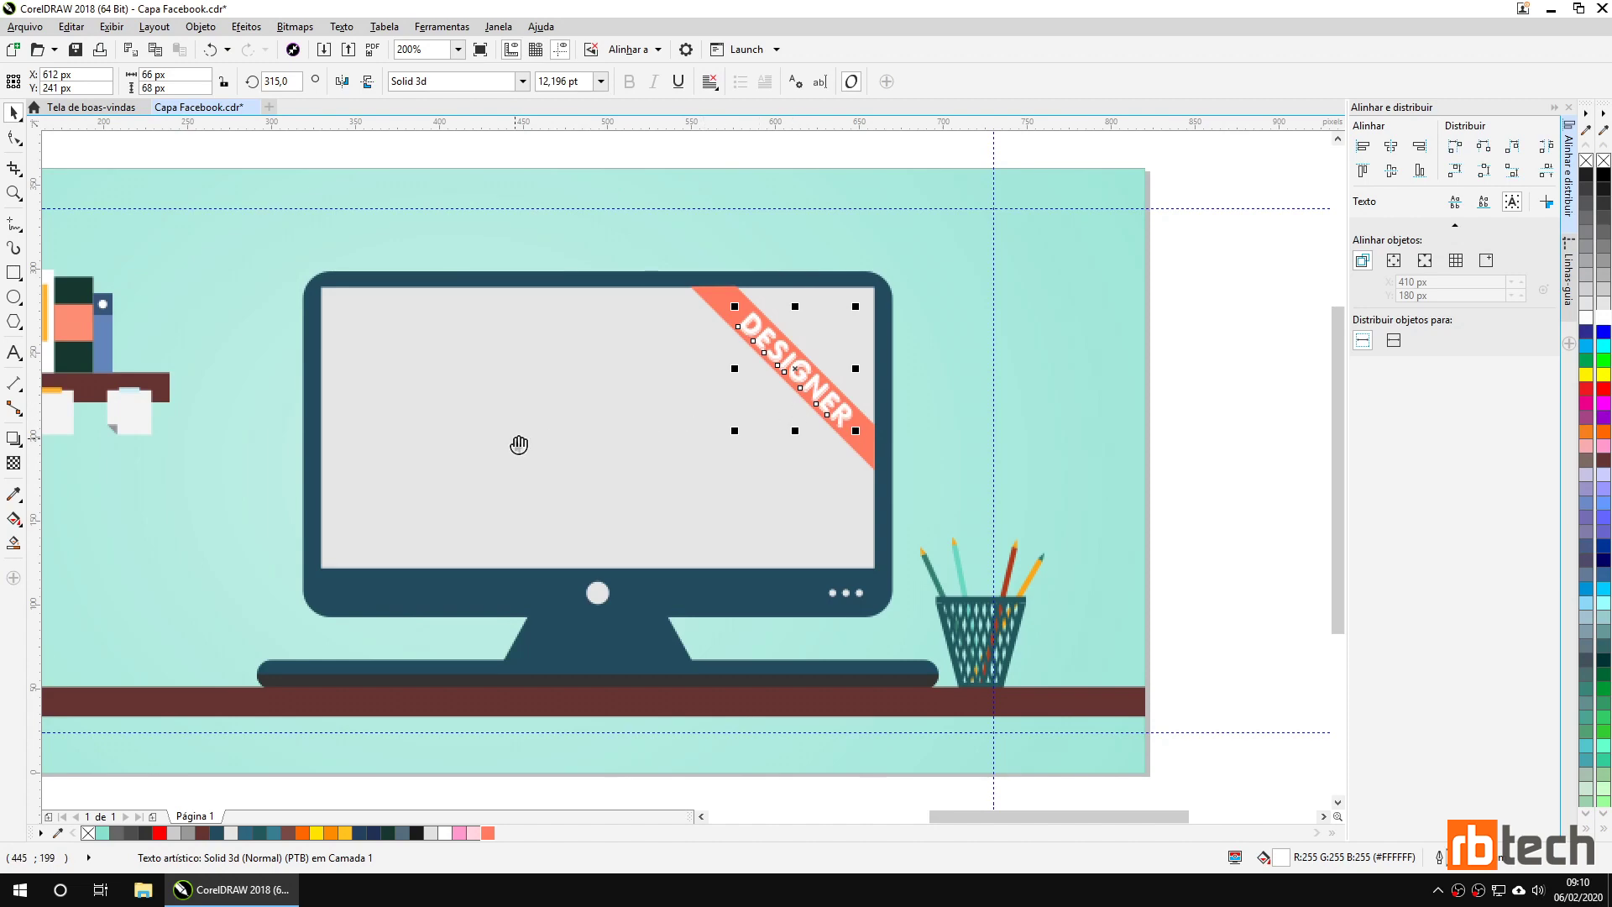
left_click_drag(518, 442, 803, 407)
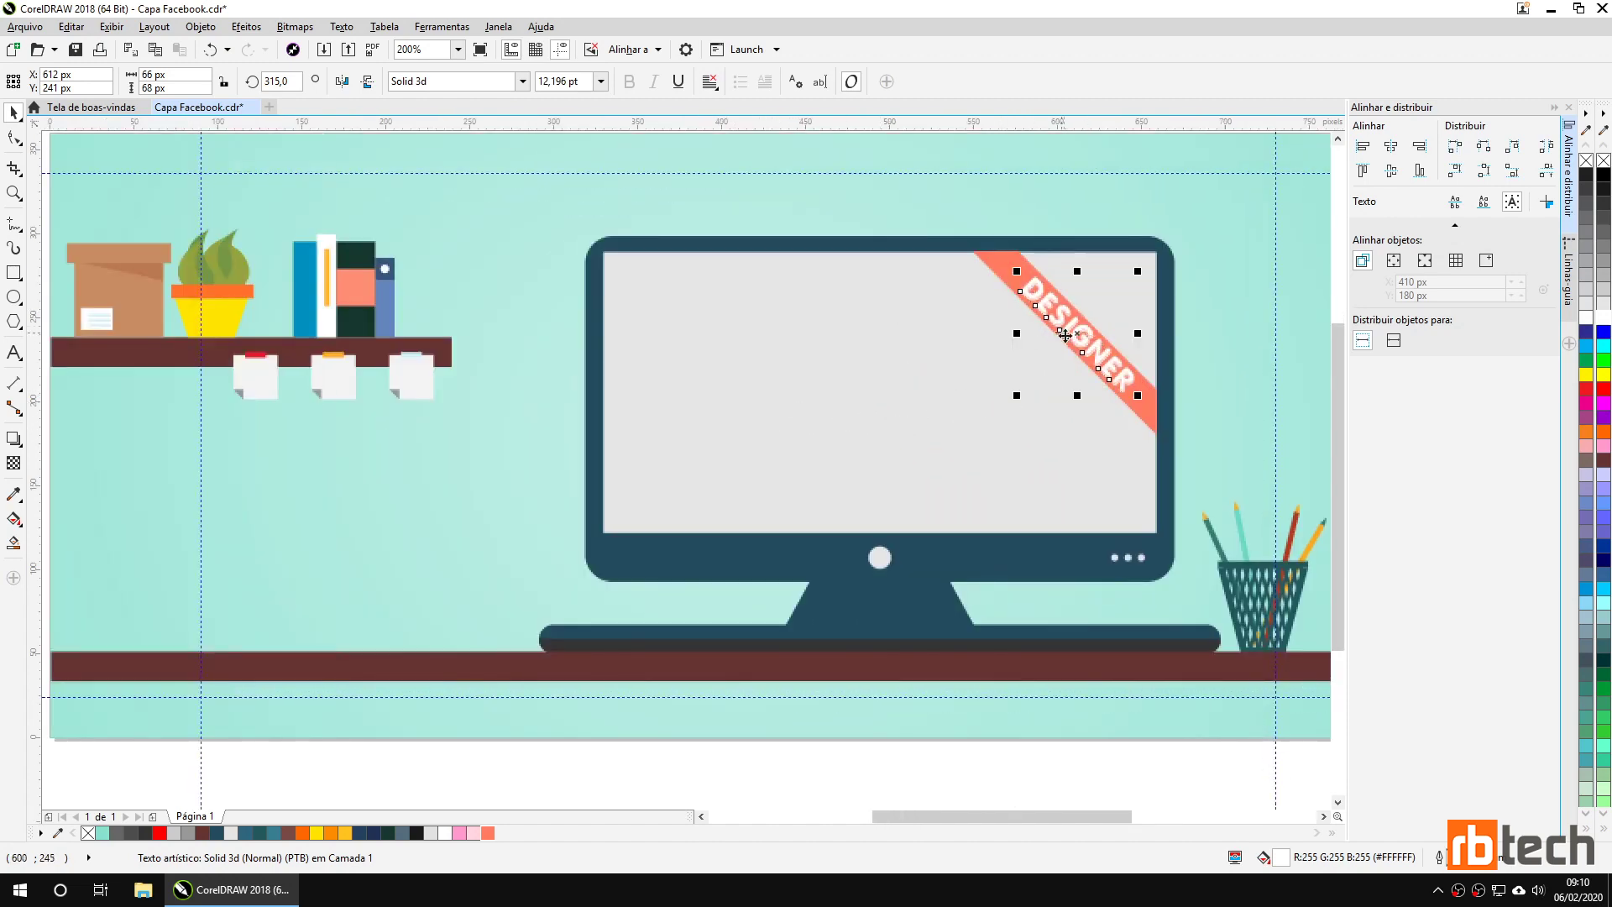
Type the designer's full name as a text line at the monitor screen's top-left.
left_click(713, 350)
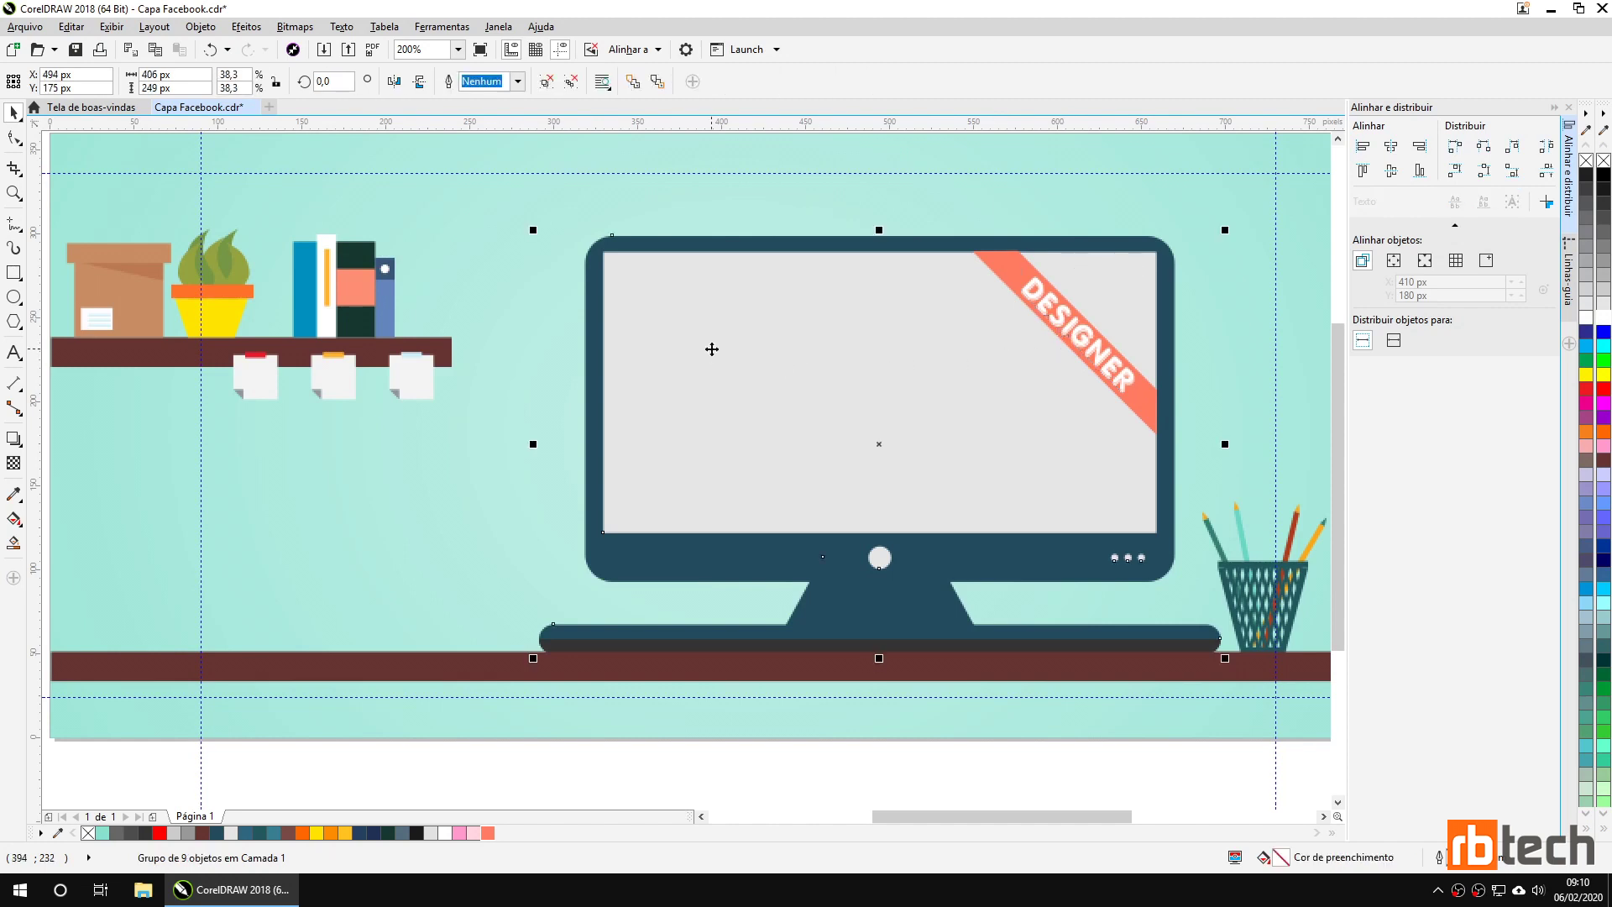
key("F8")
left_click(721, 393)
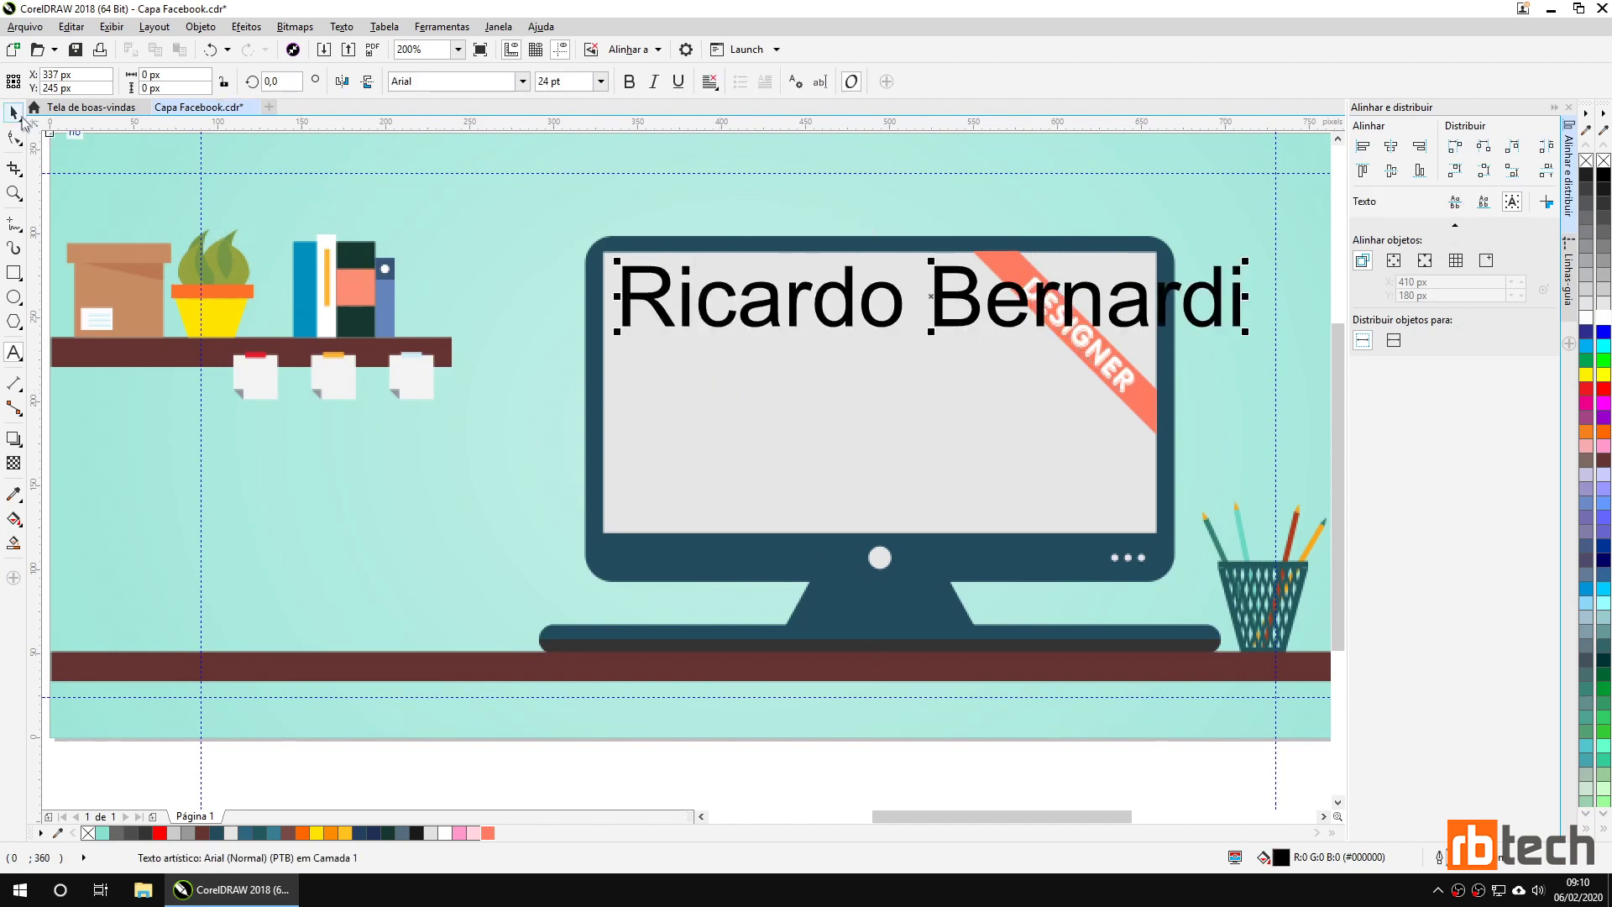
left_click(14, 113)
Set the name in Bebas Kai, scale it down, fill it #234C5E and position it.
left_click(504, 81)
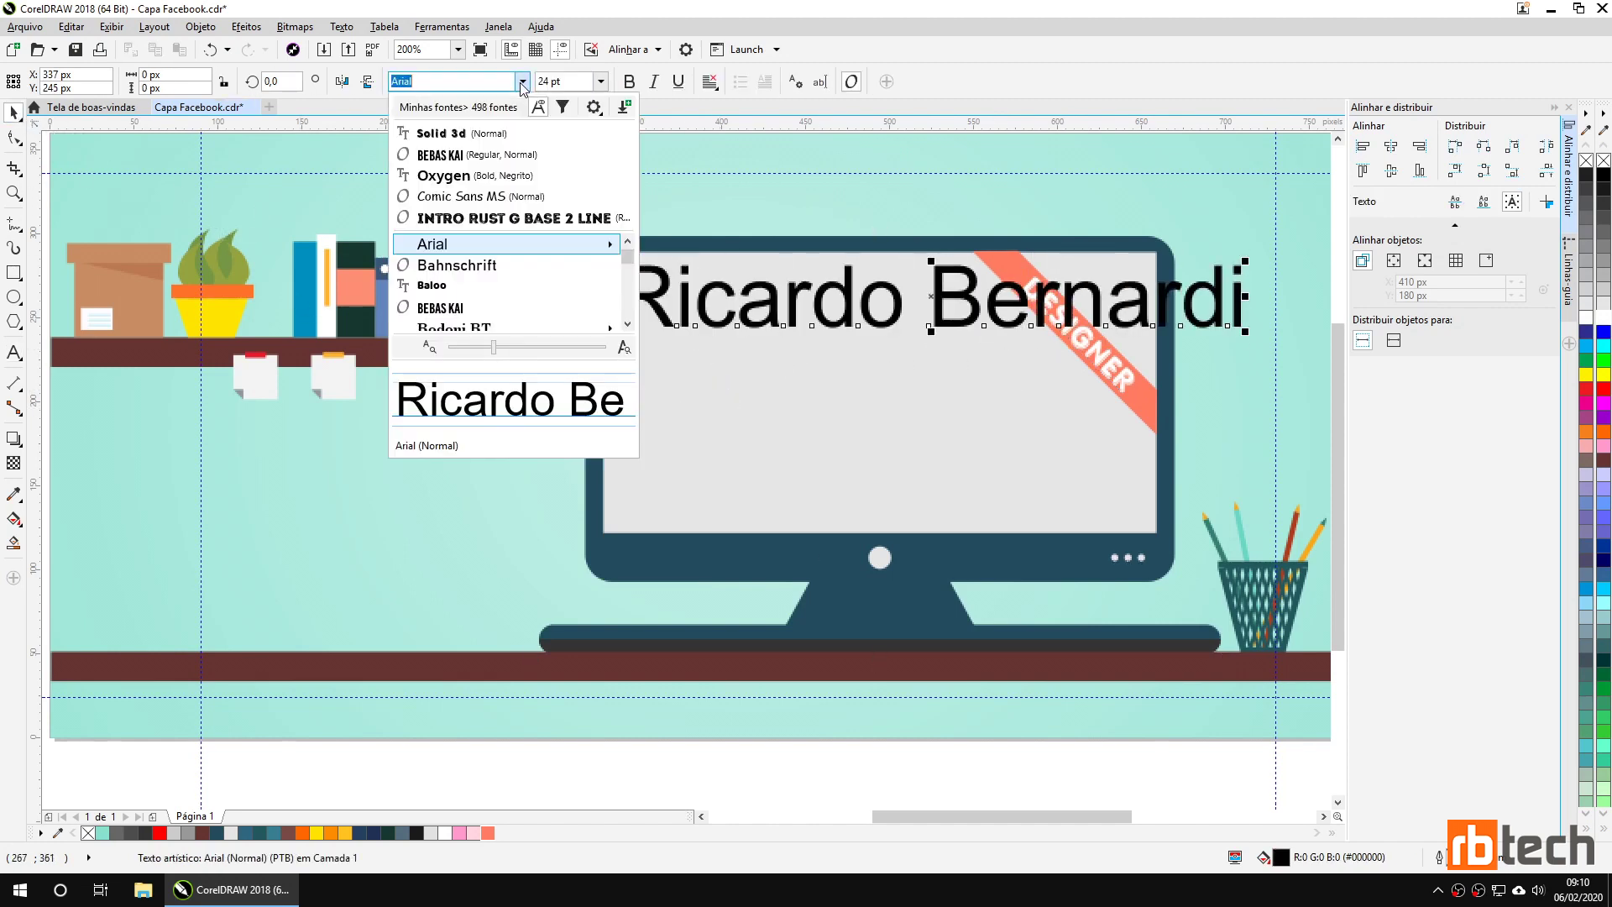
left_click(484, 156)
left_click_drag(1131, 260, 1075, 285)
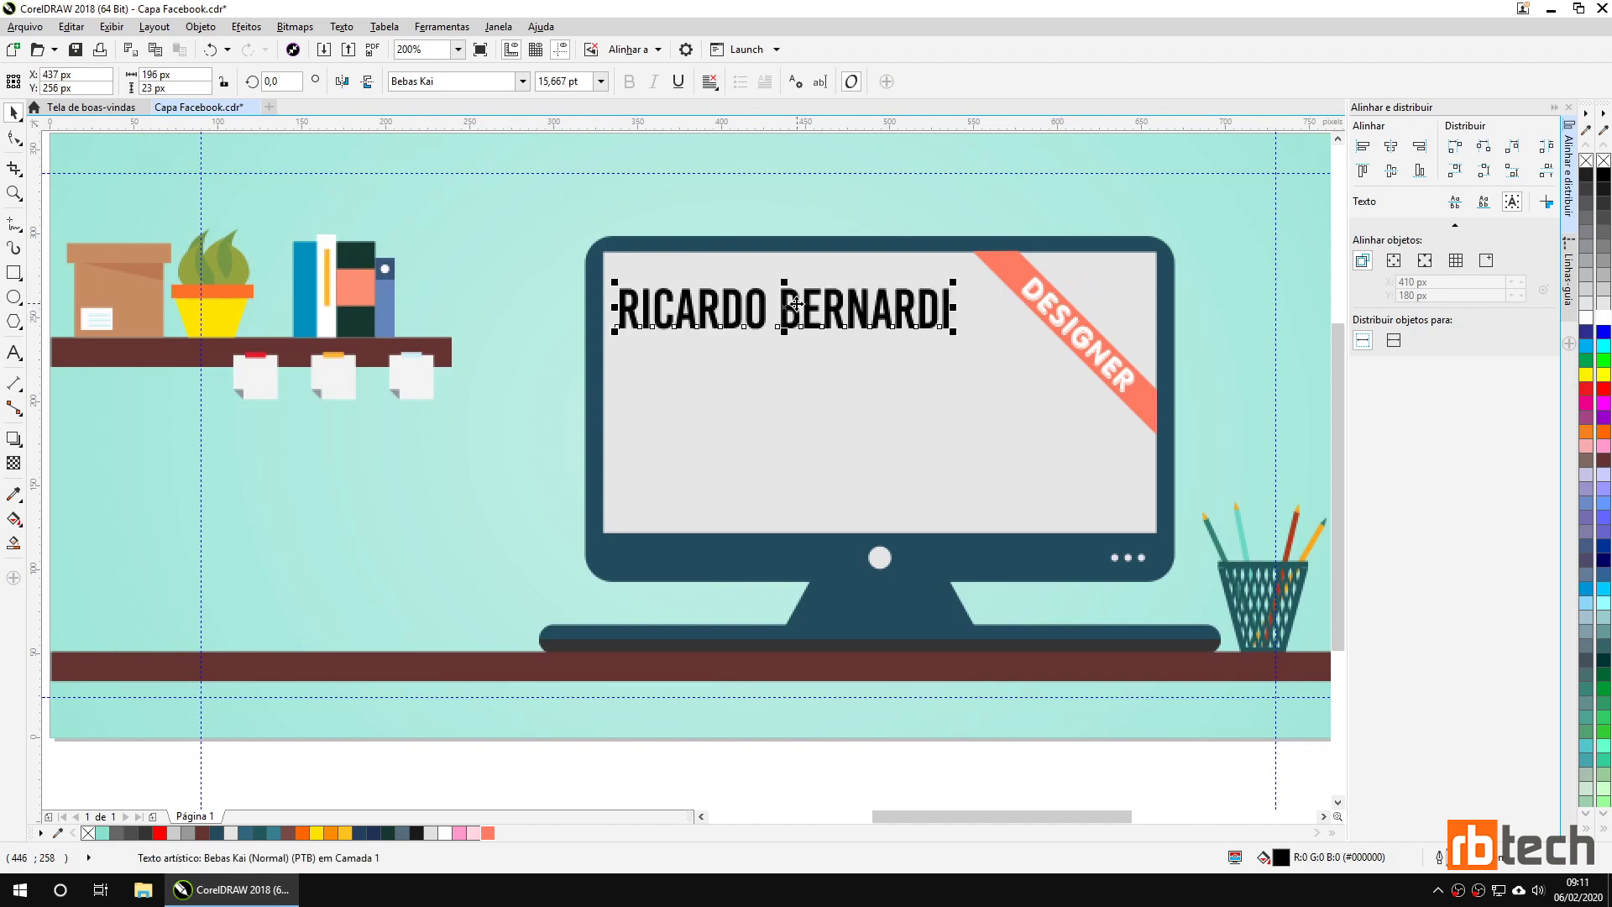
left_click_drag(797, 303, 828, 322)
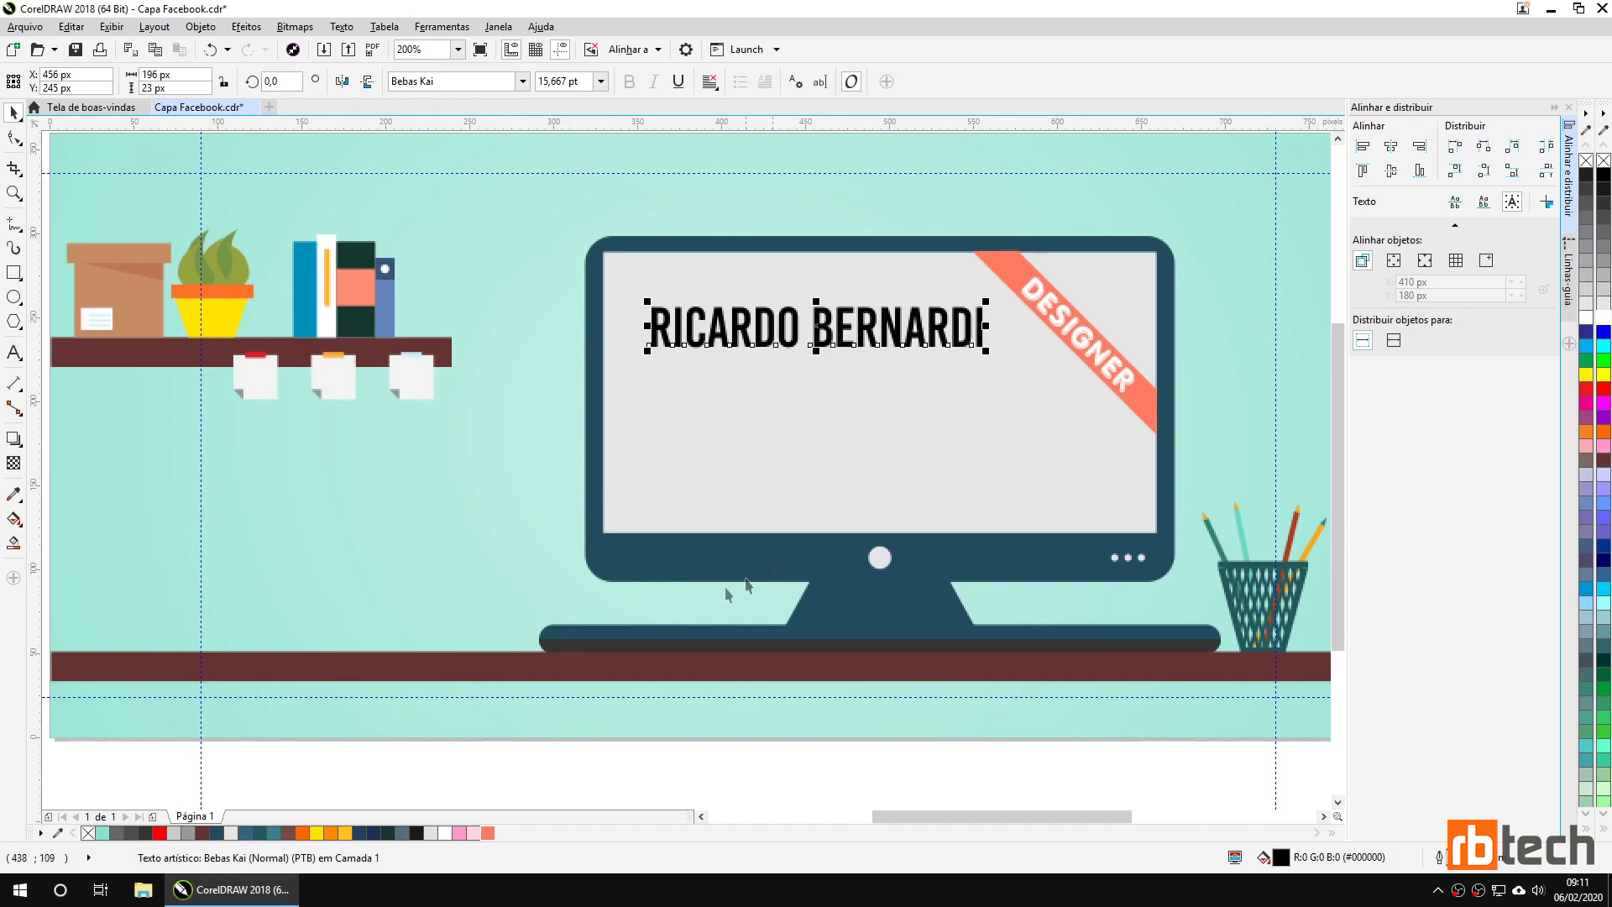
left_click(218, 832)
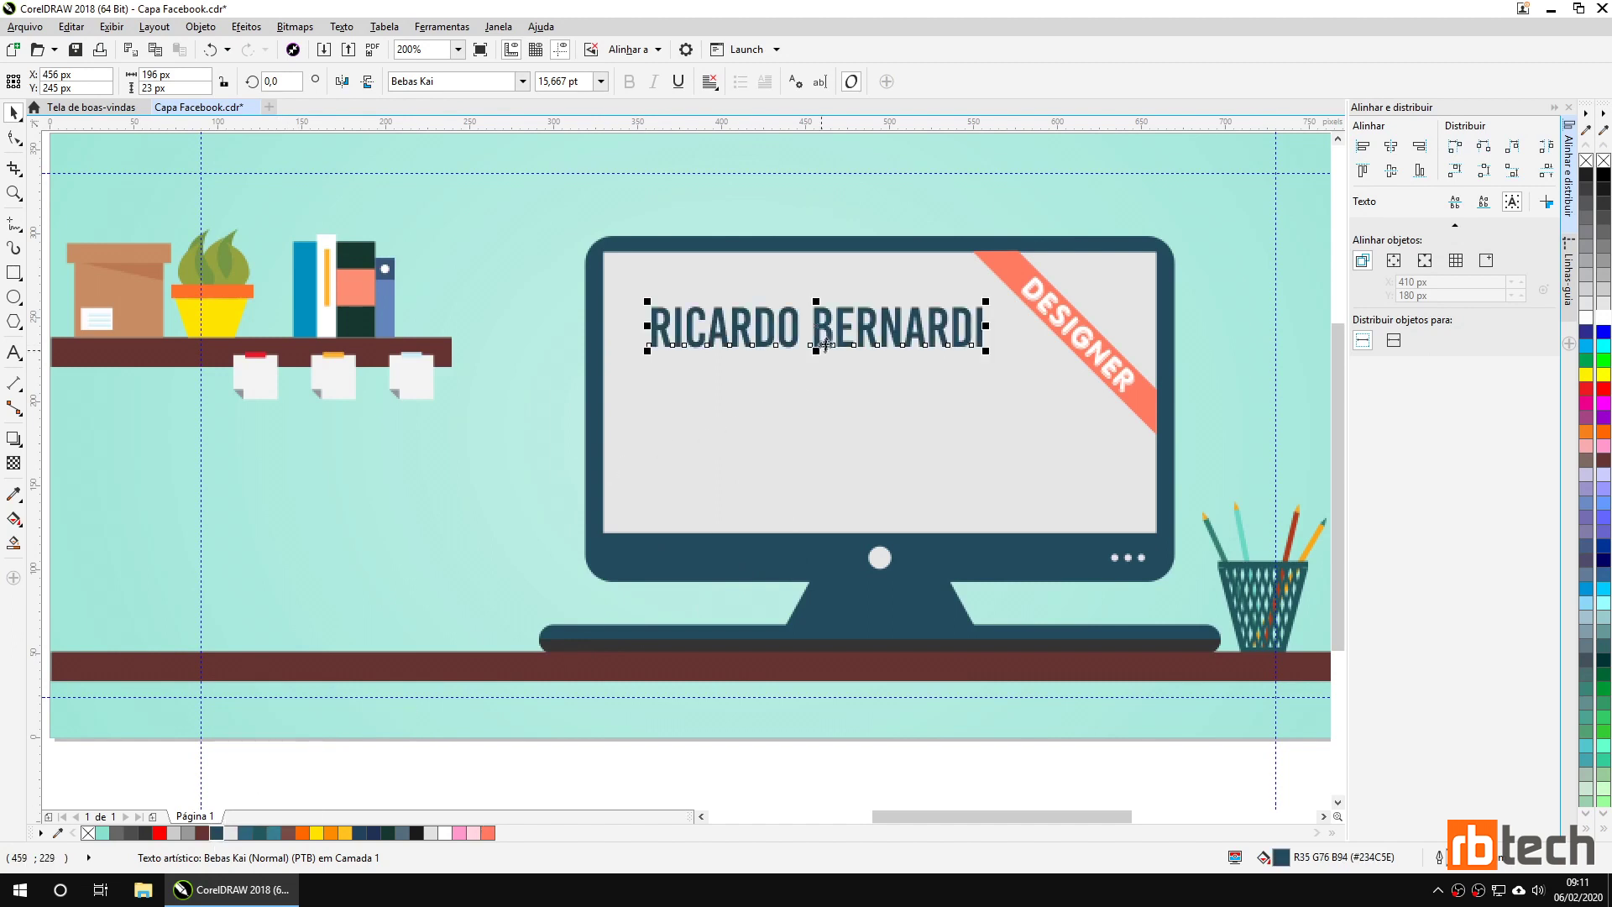
left_click_drag(828, 336, 824, 341)
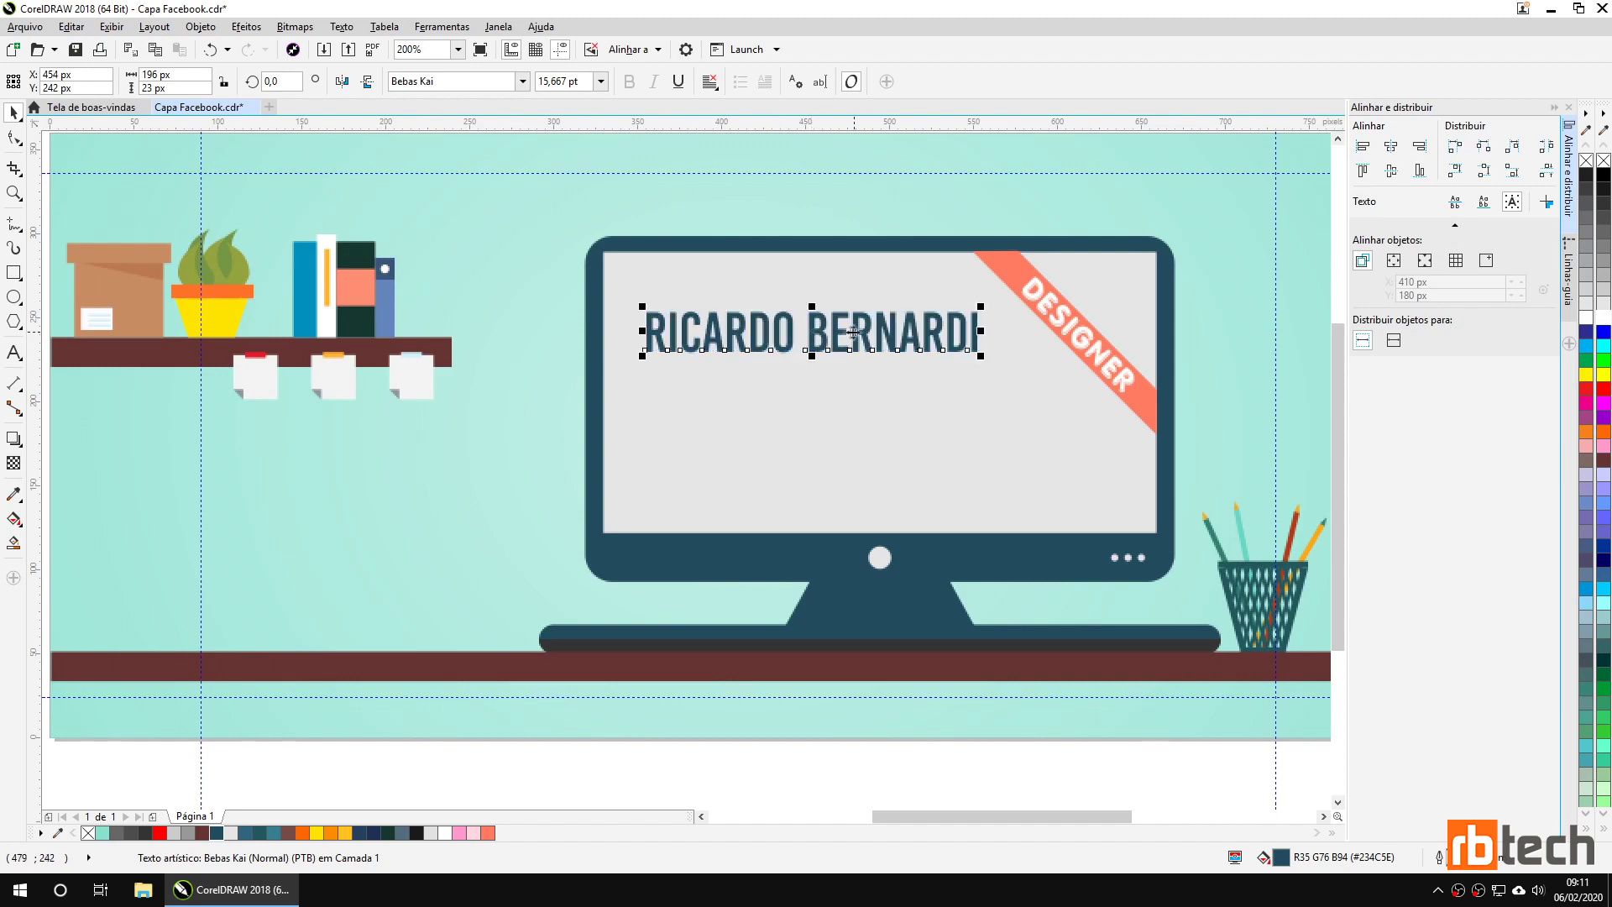
left_click_drag(824, 332, 822, 334)
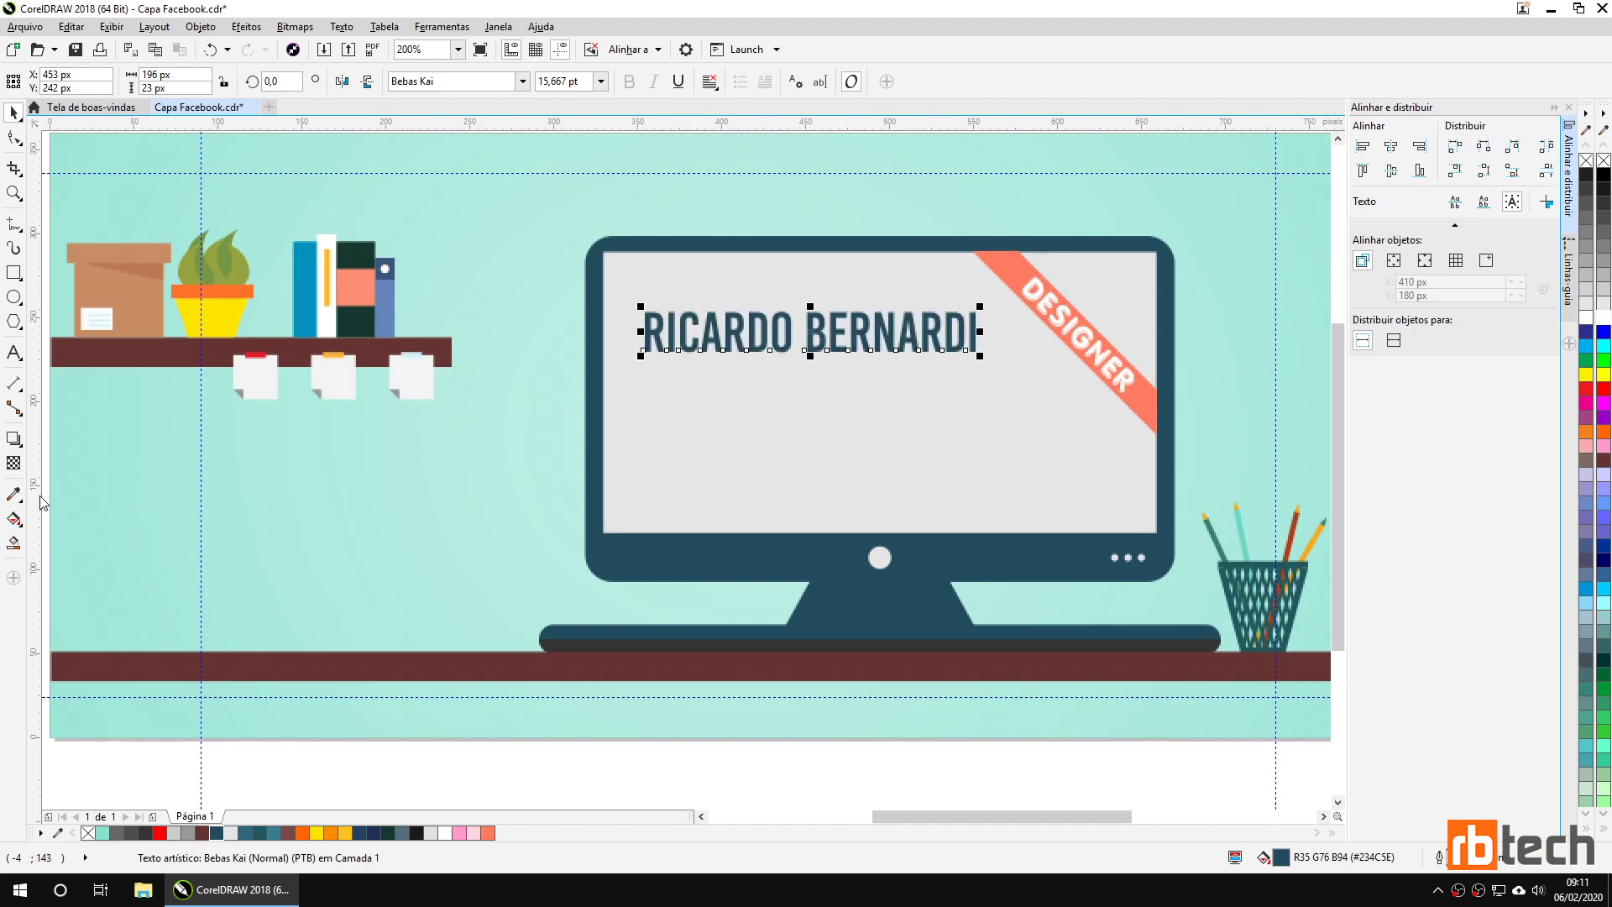
Add a vertical guide from the left ruler at the name's left edge, 354 px.
left_click_drag(38, 499, 643, 404)
left_click(643, 401)
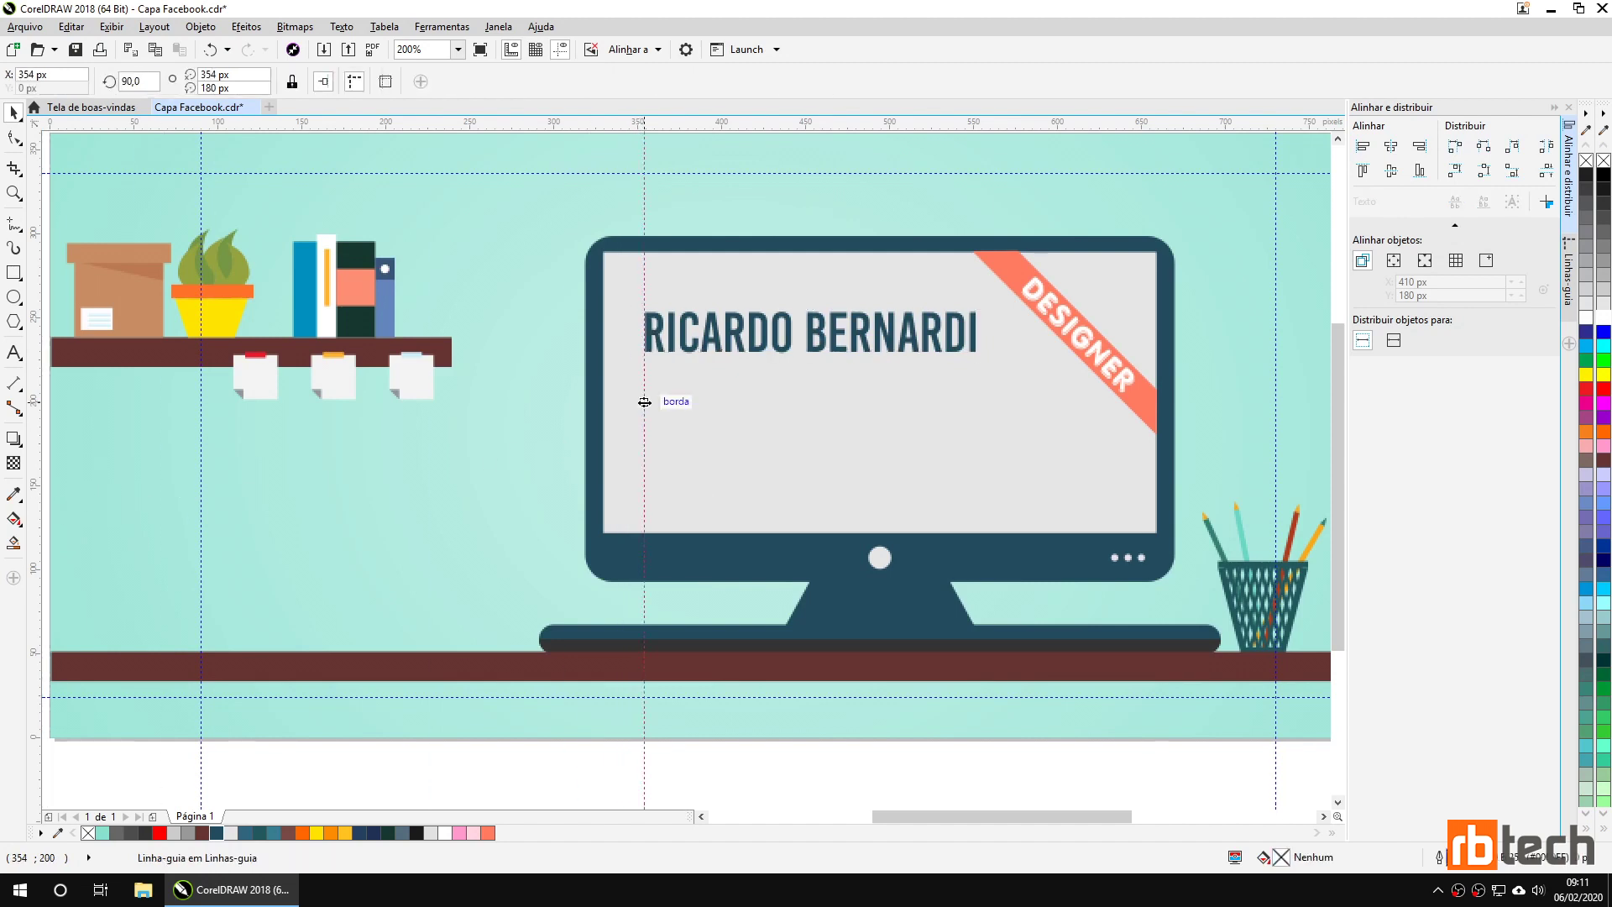
scroll(643, 399, "up", 2)
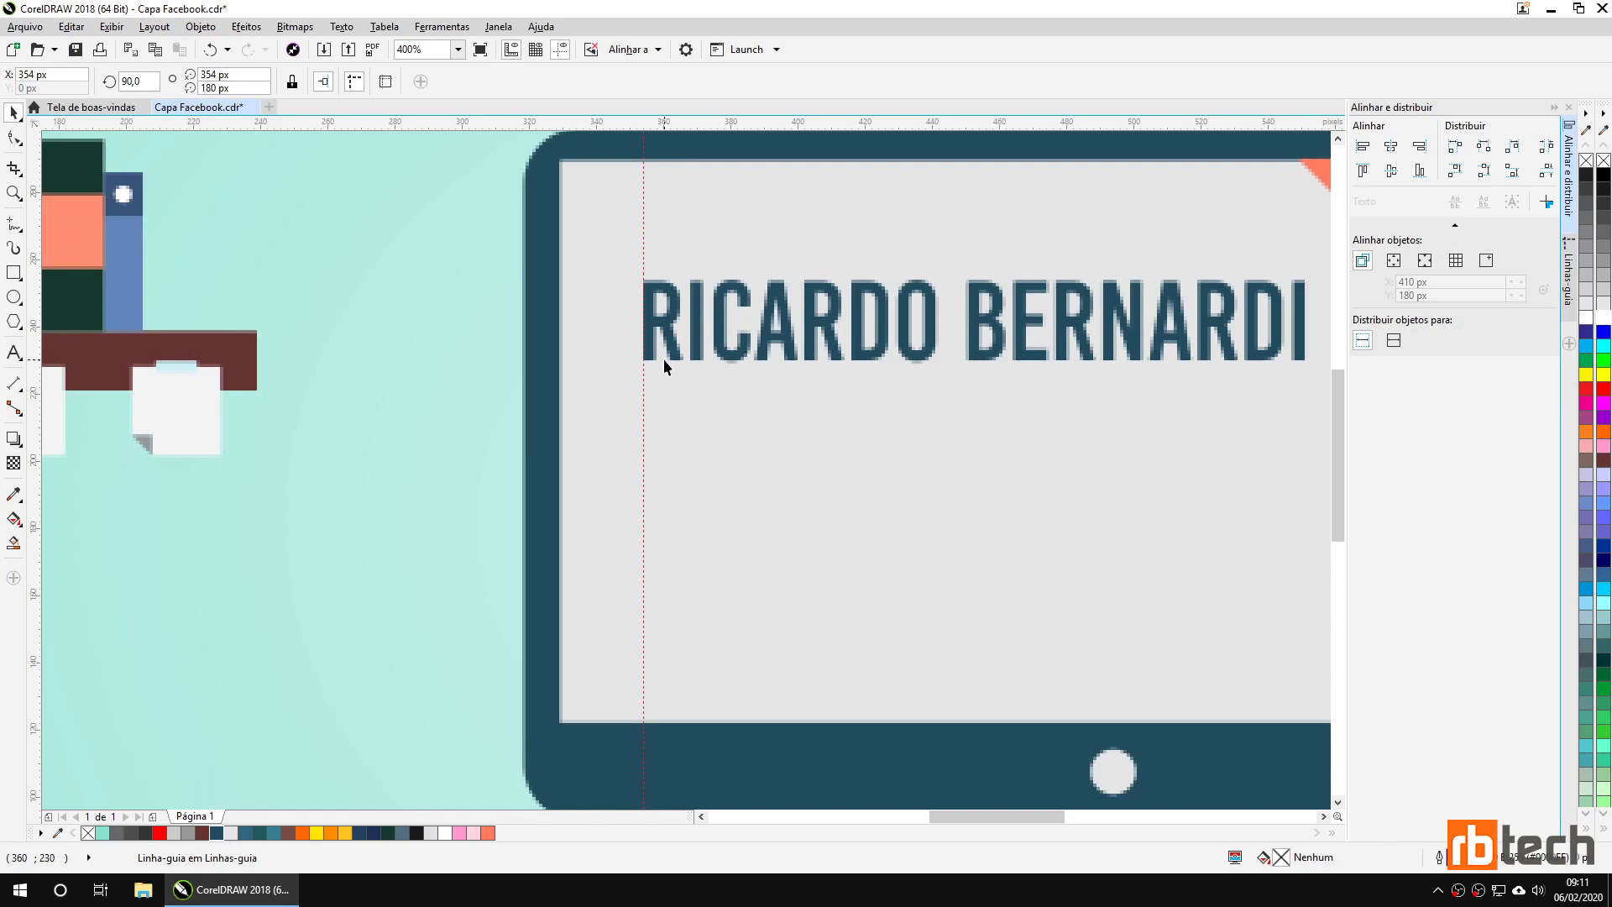
scroll(663, 359, "down", 2)
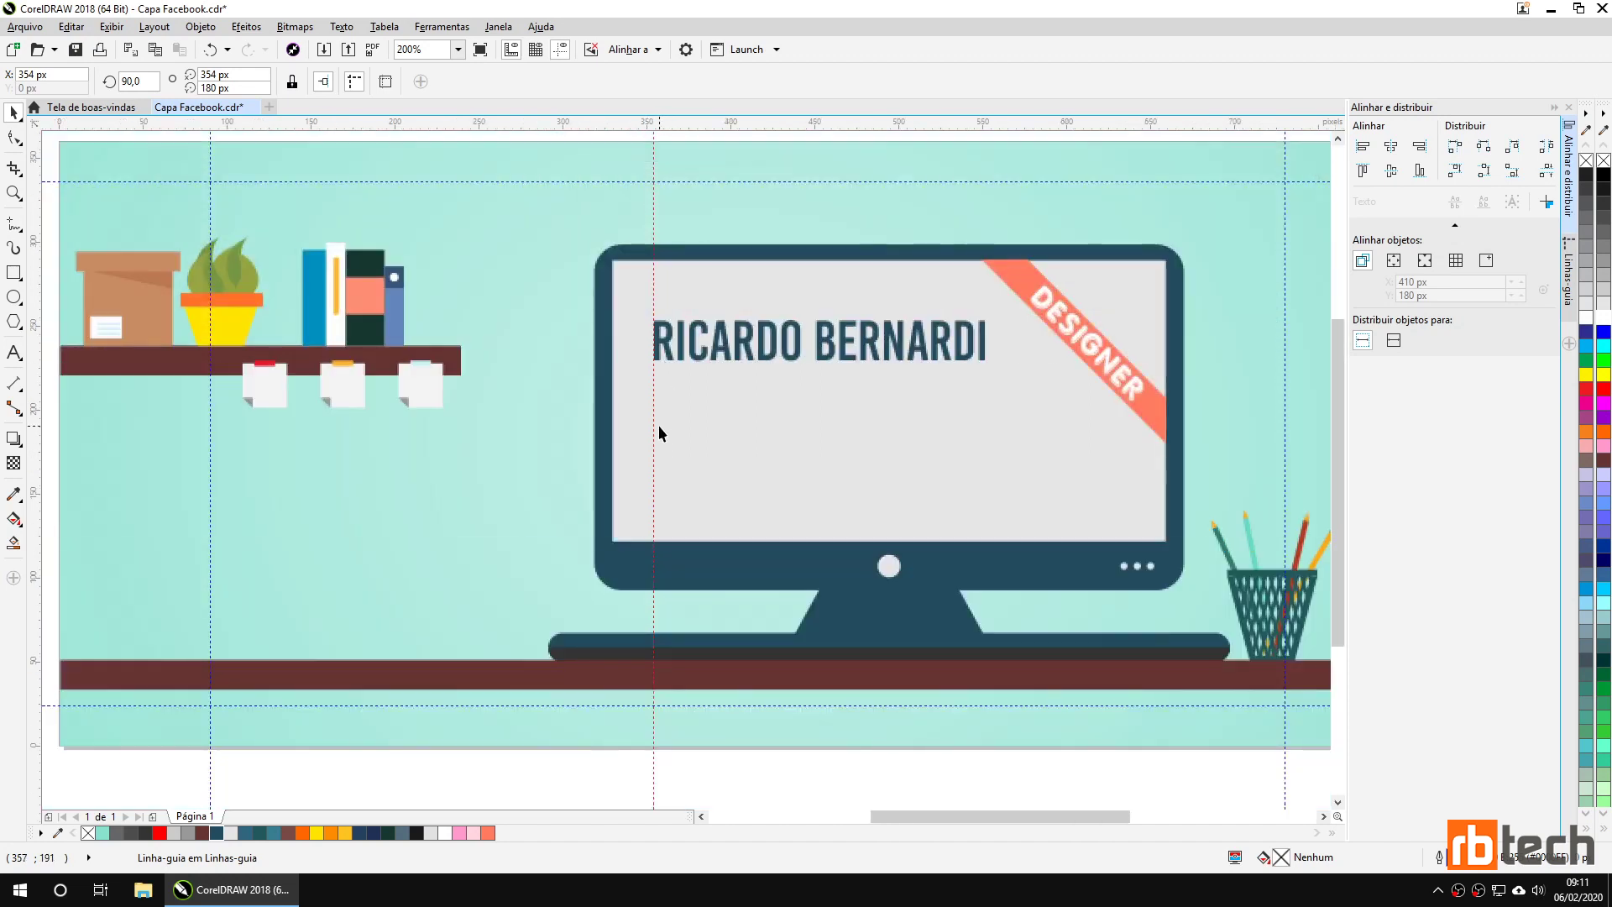
left_click(527, 449)
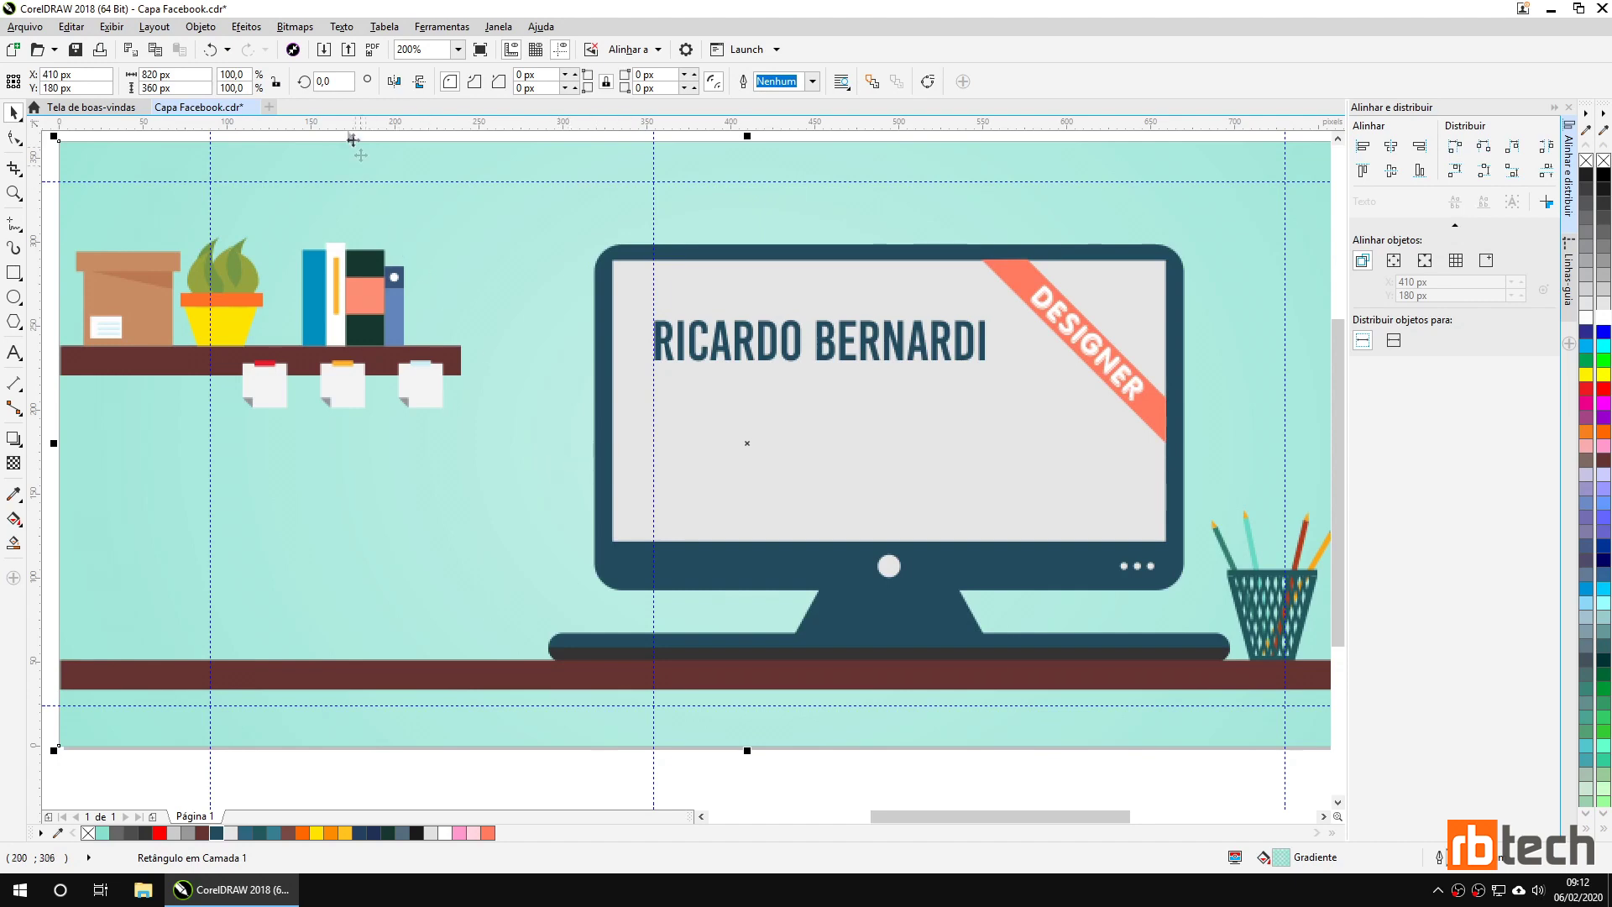
Import the Pin2, mail and phone icon files and place them on the screen.
left_click(324, 49)
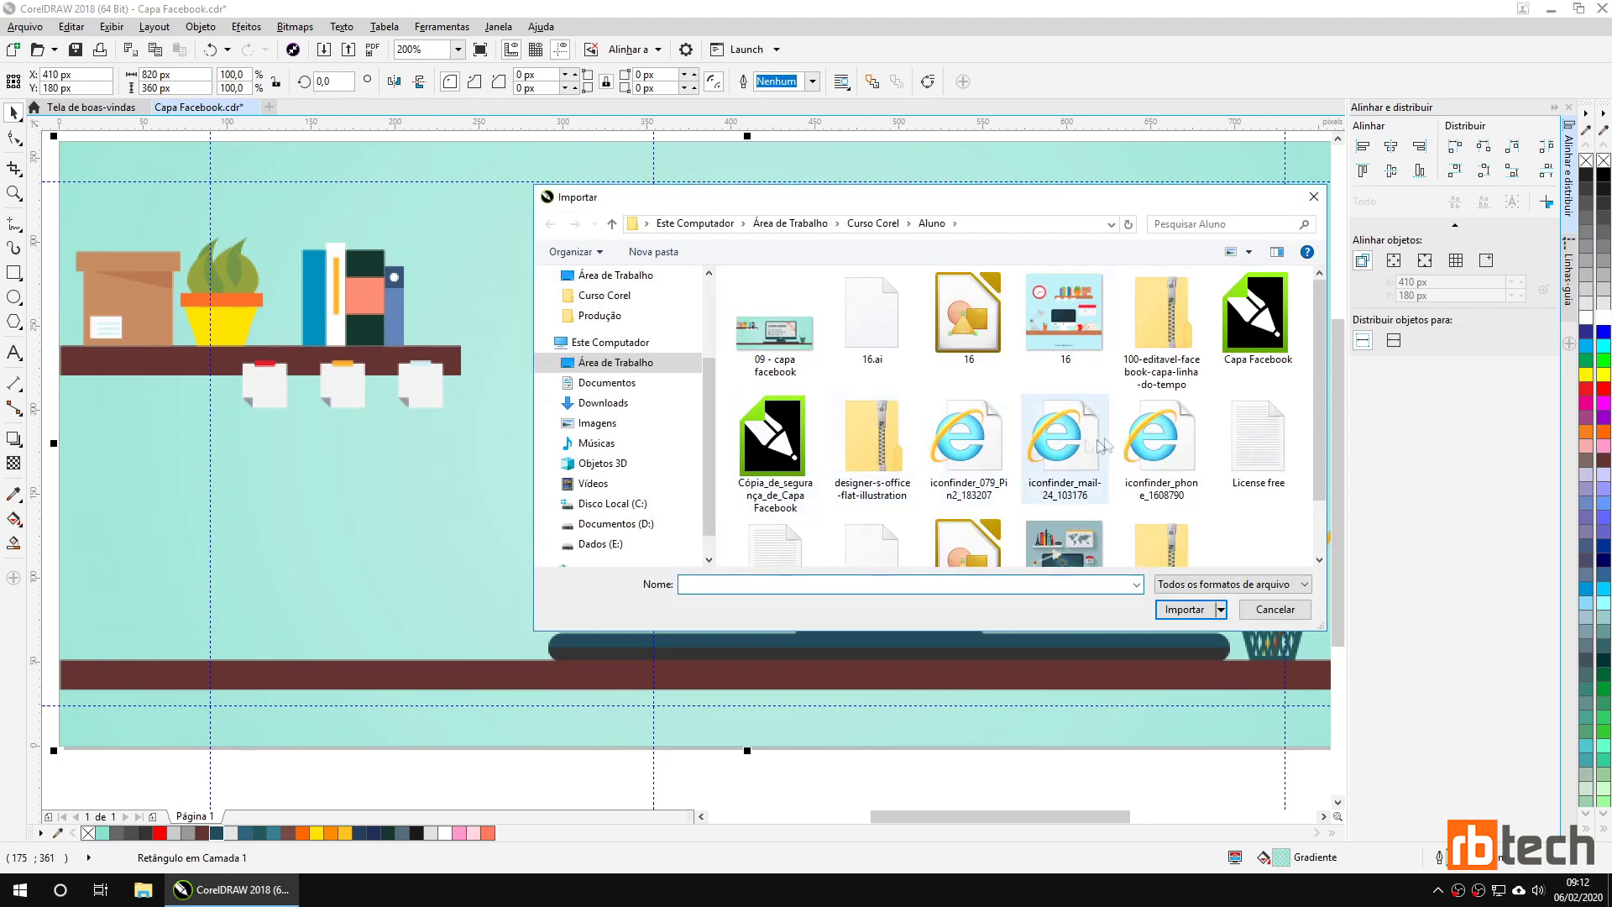
left_click(985, 460)
left_click(1056, 466, "ctrl")
left_click(1153, 464, "ctrl")
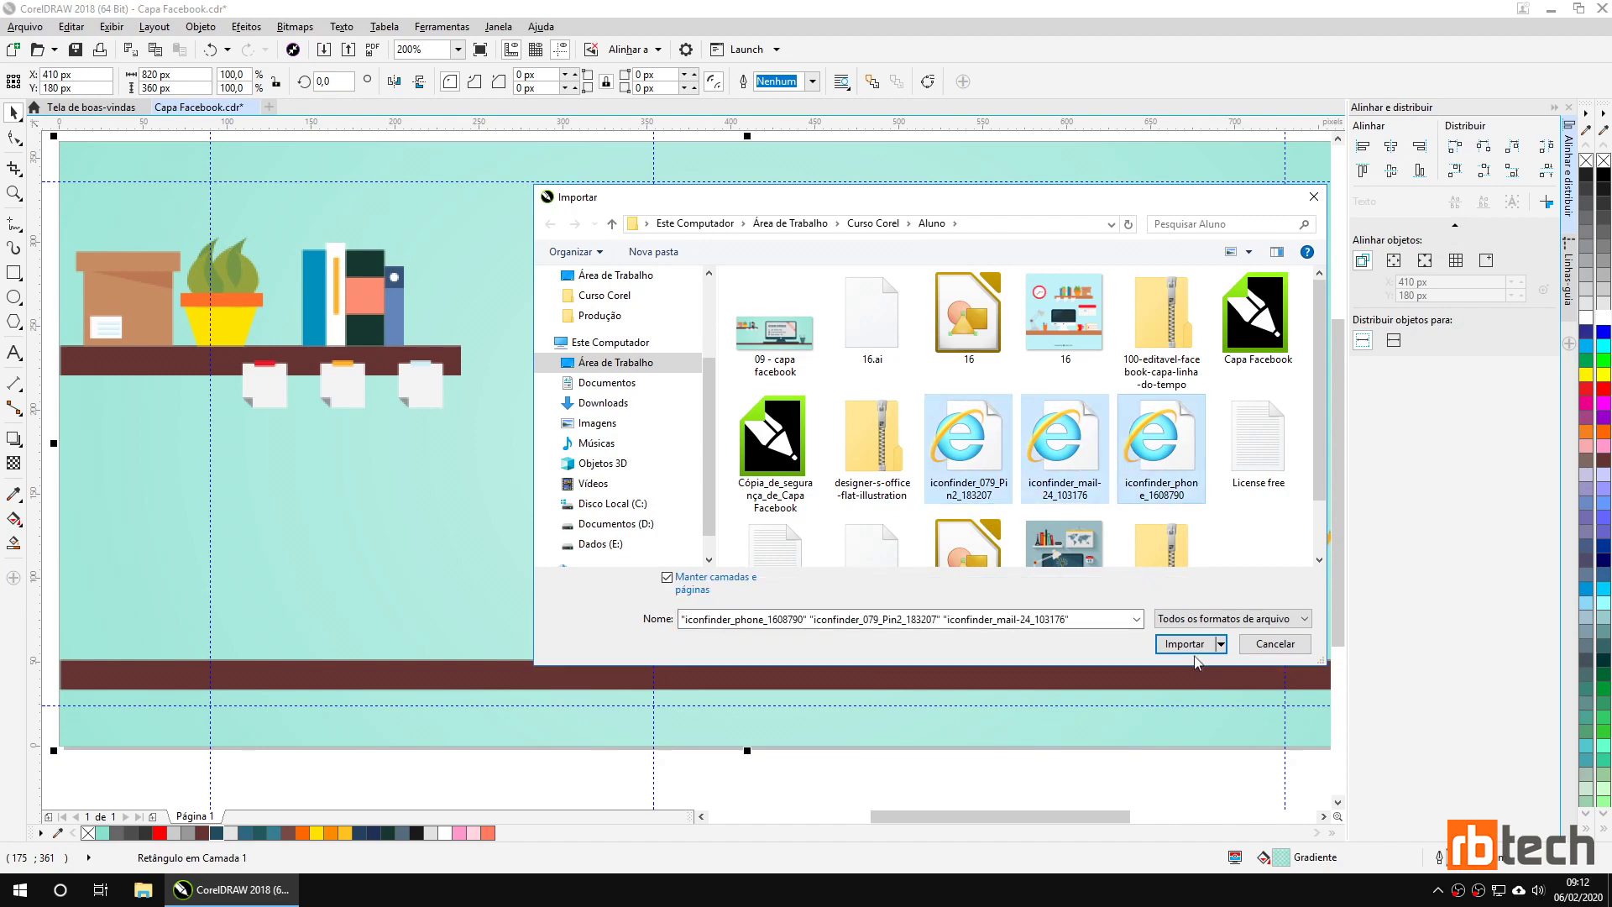
left_click(1185, 645)
left_click(686, 388)
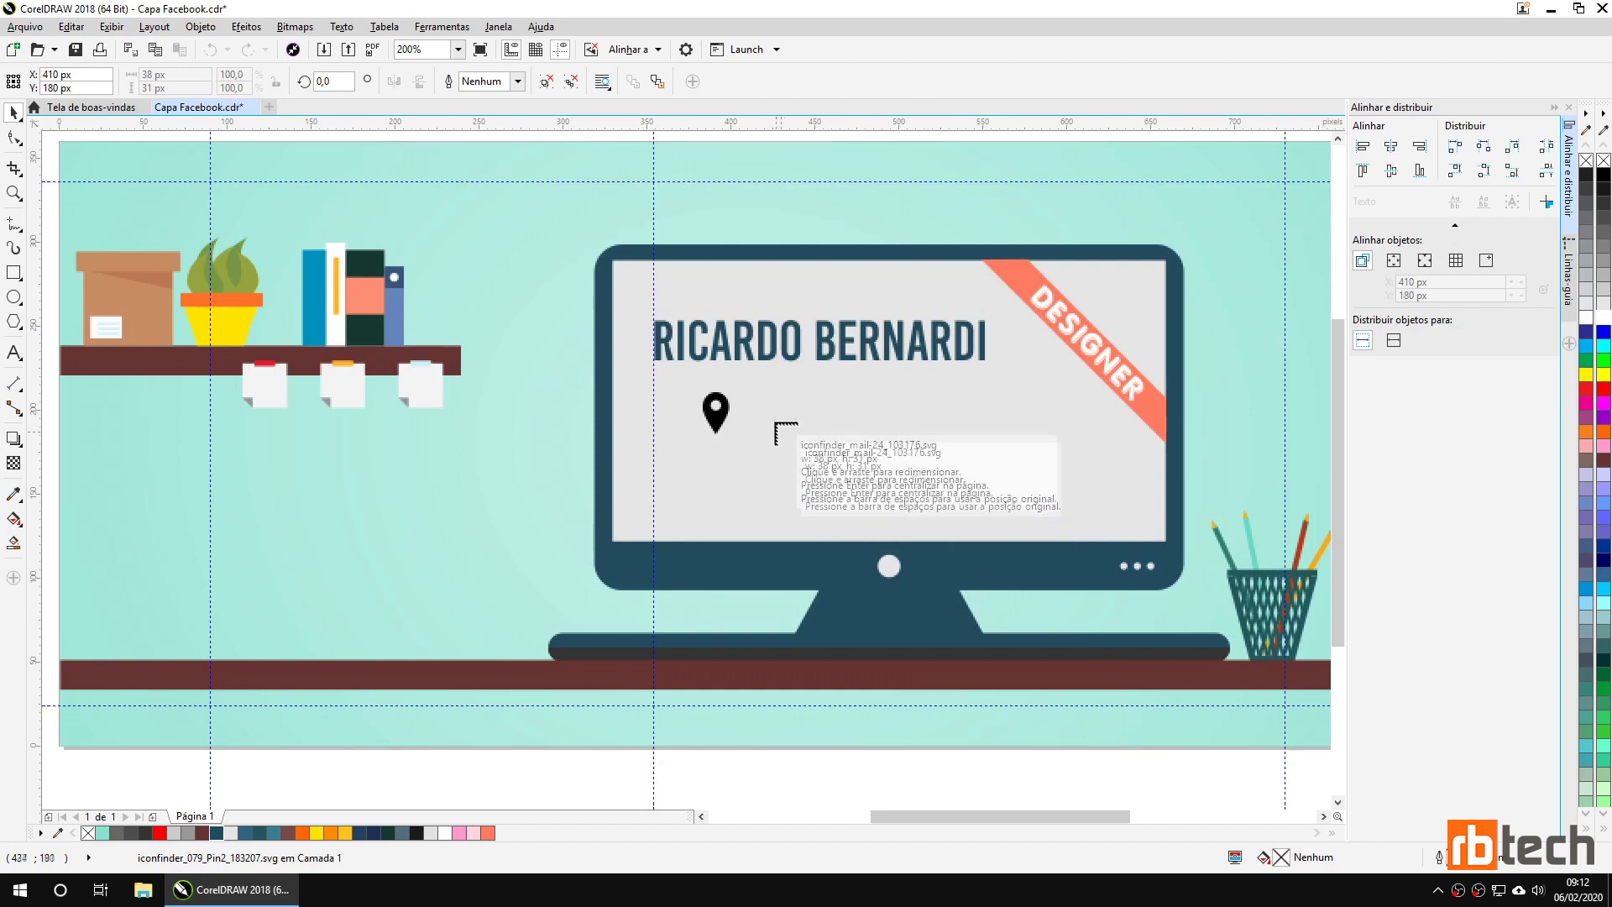
left_click(774, 423)
left_click(872, 418)
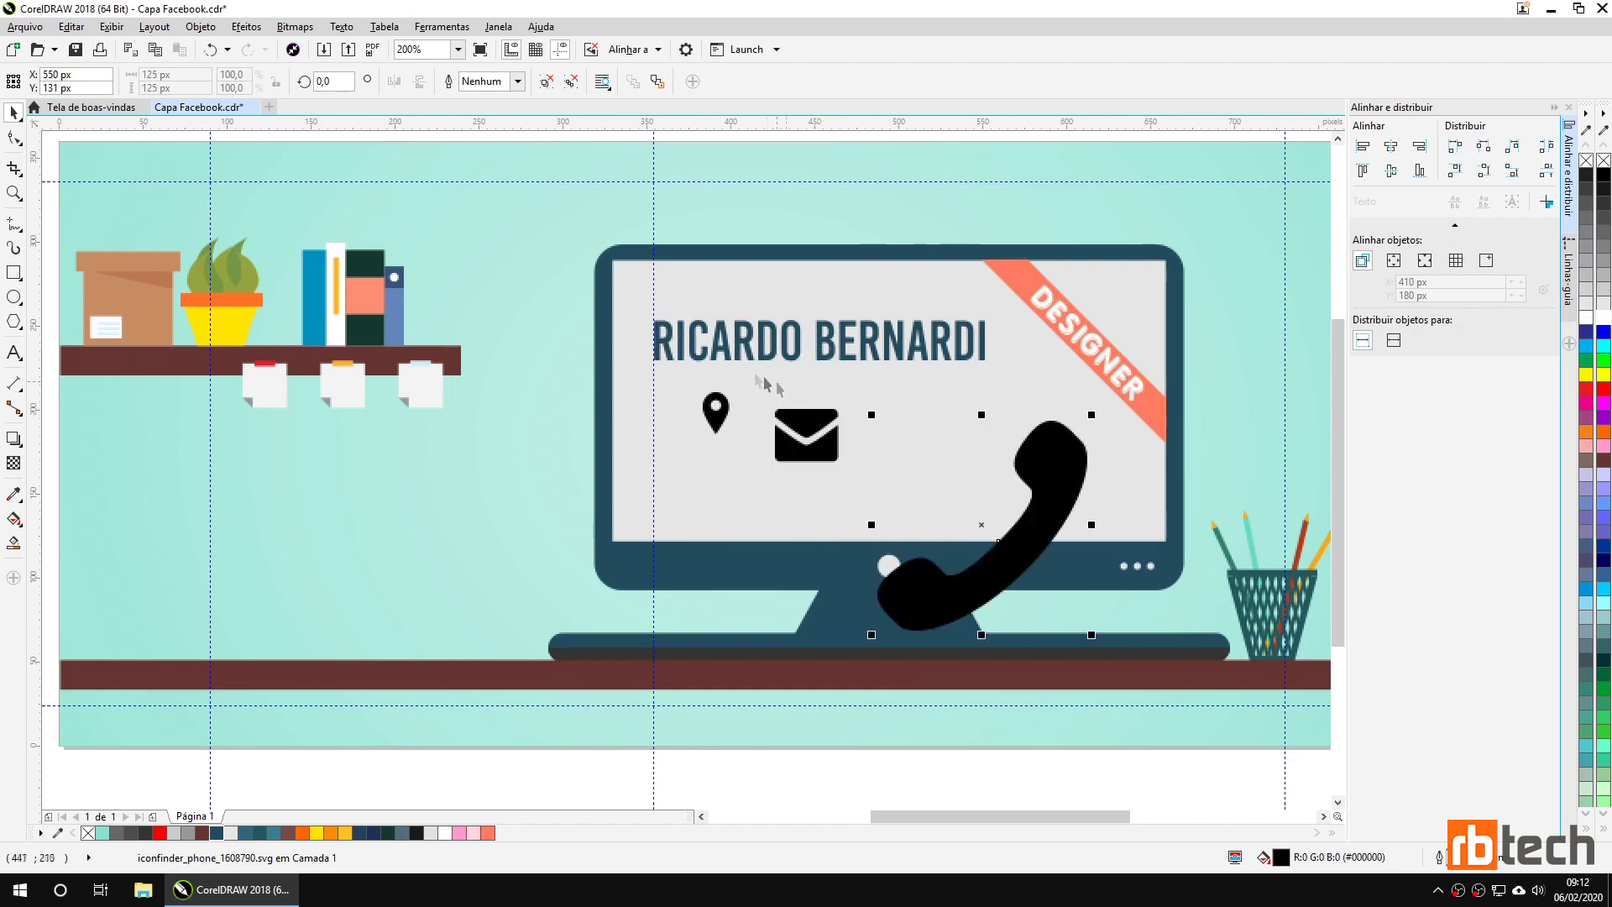
Shrink the phone icon to 28 px and the envelope to half size, side by side.
left_click_drag(1095, 417, 987, 519)
left_click_drag(964, 577, 976, 468)
left_click_drag(999, 410, 967, 445)
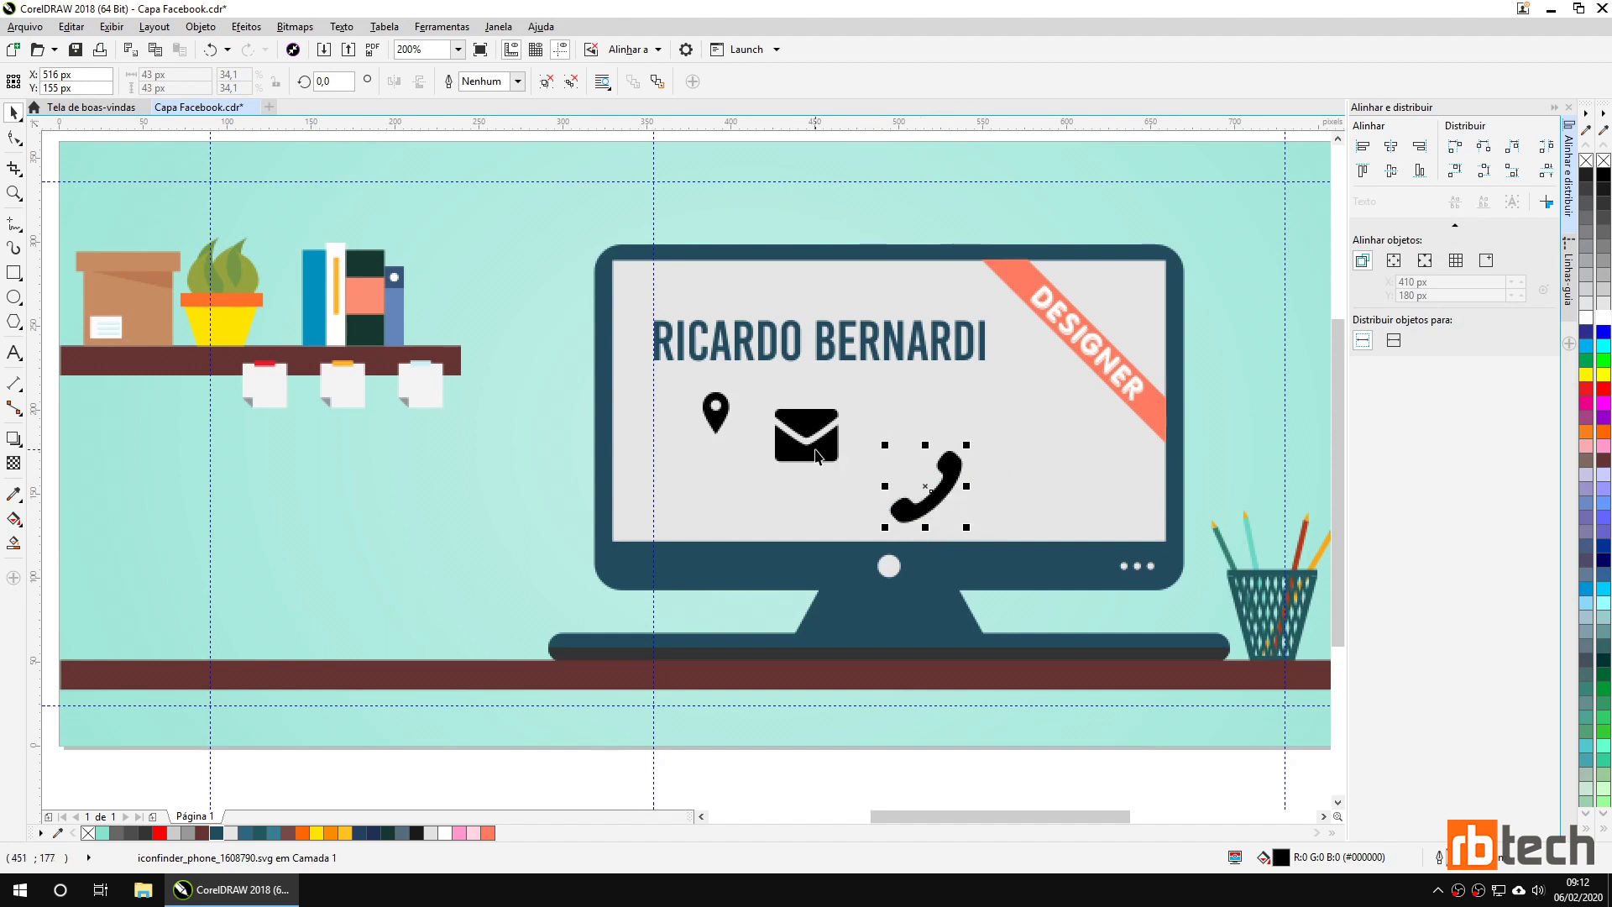
left_click(714, 418)
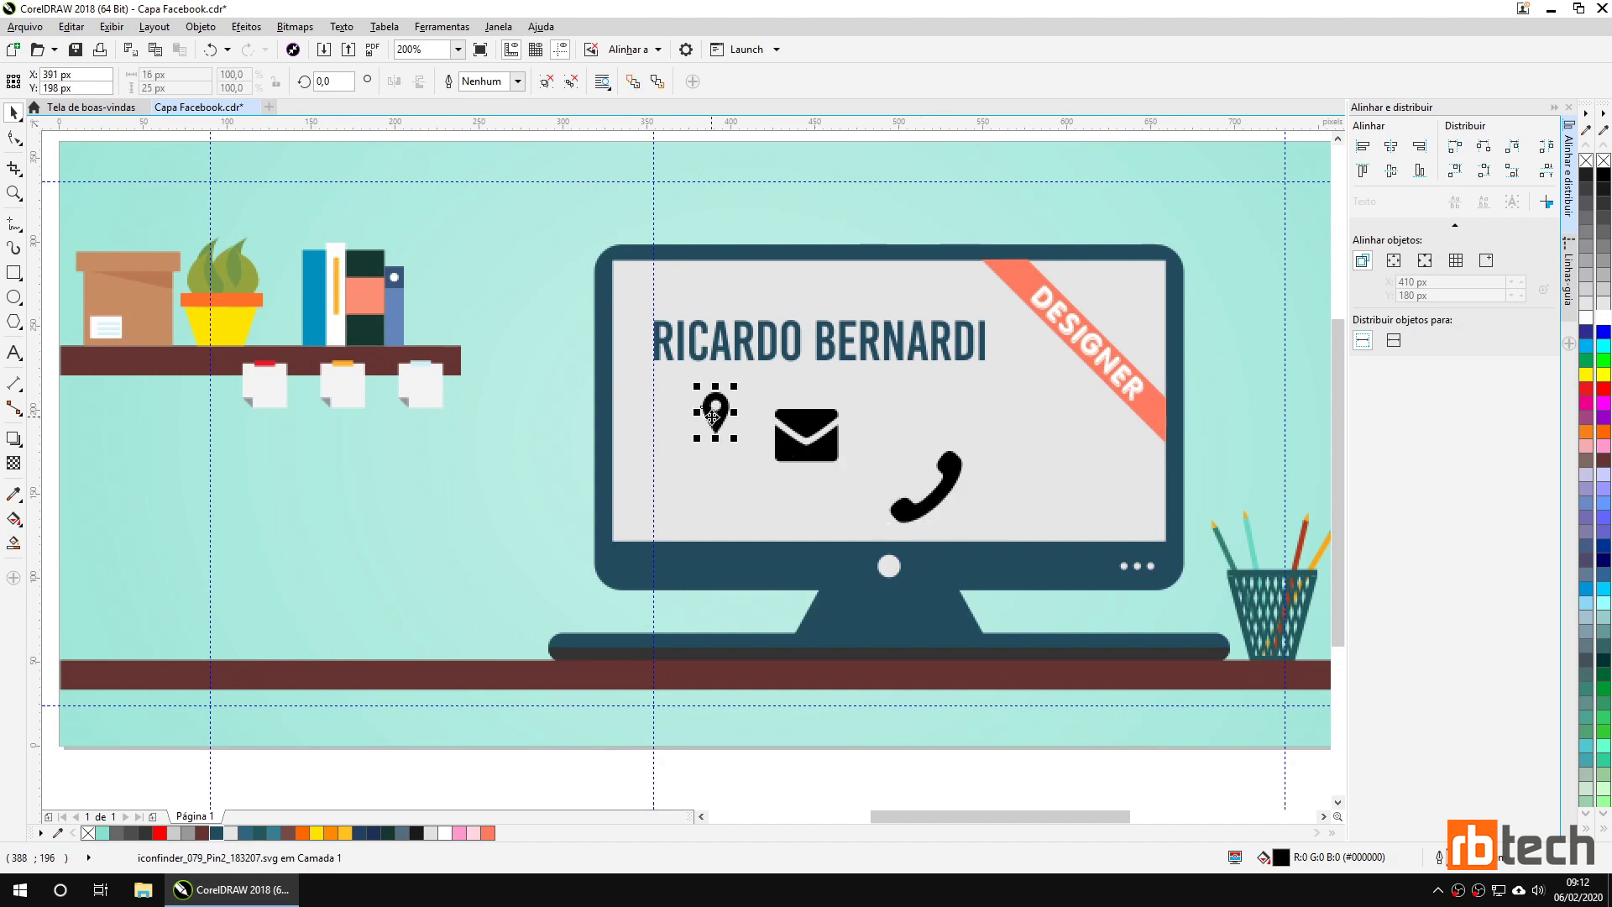
left_click(949, 479)
left_click_drag(960, 456, 935, 481)
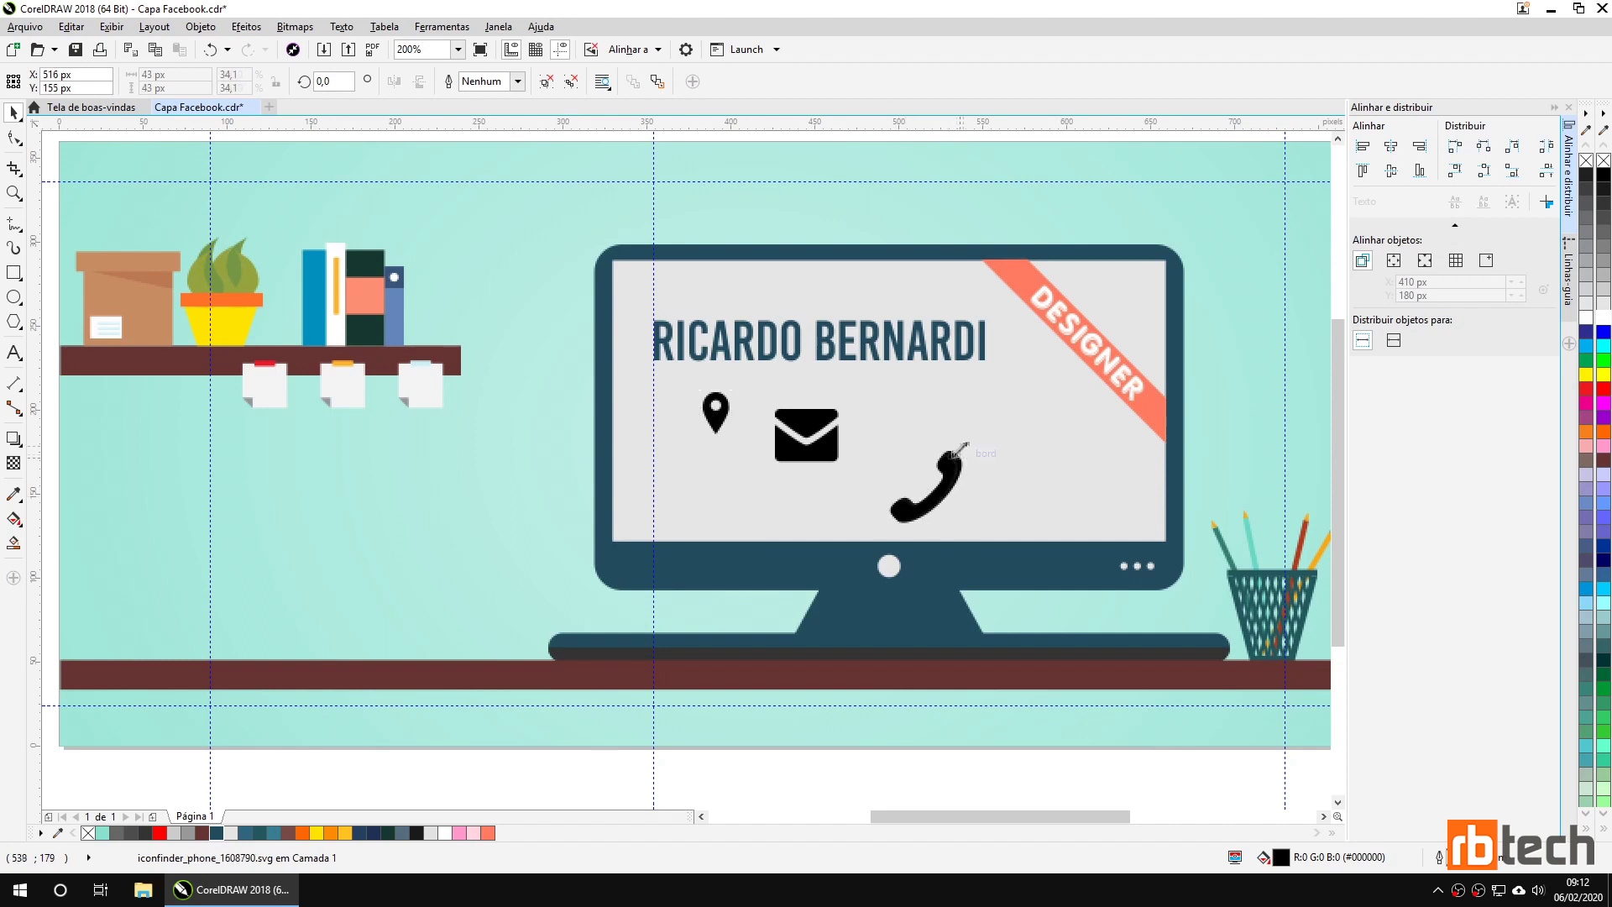
left_click(828, 441)
left_click_drag(842, 403, 807, 432)
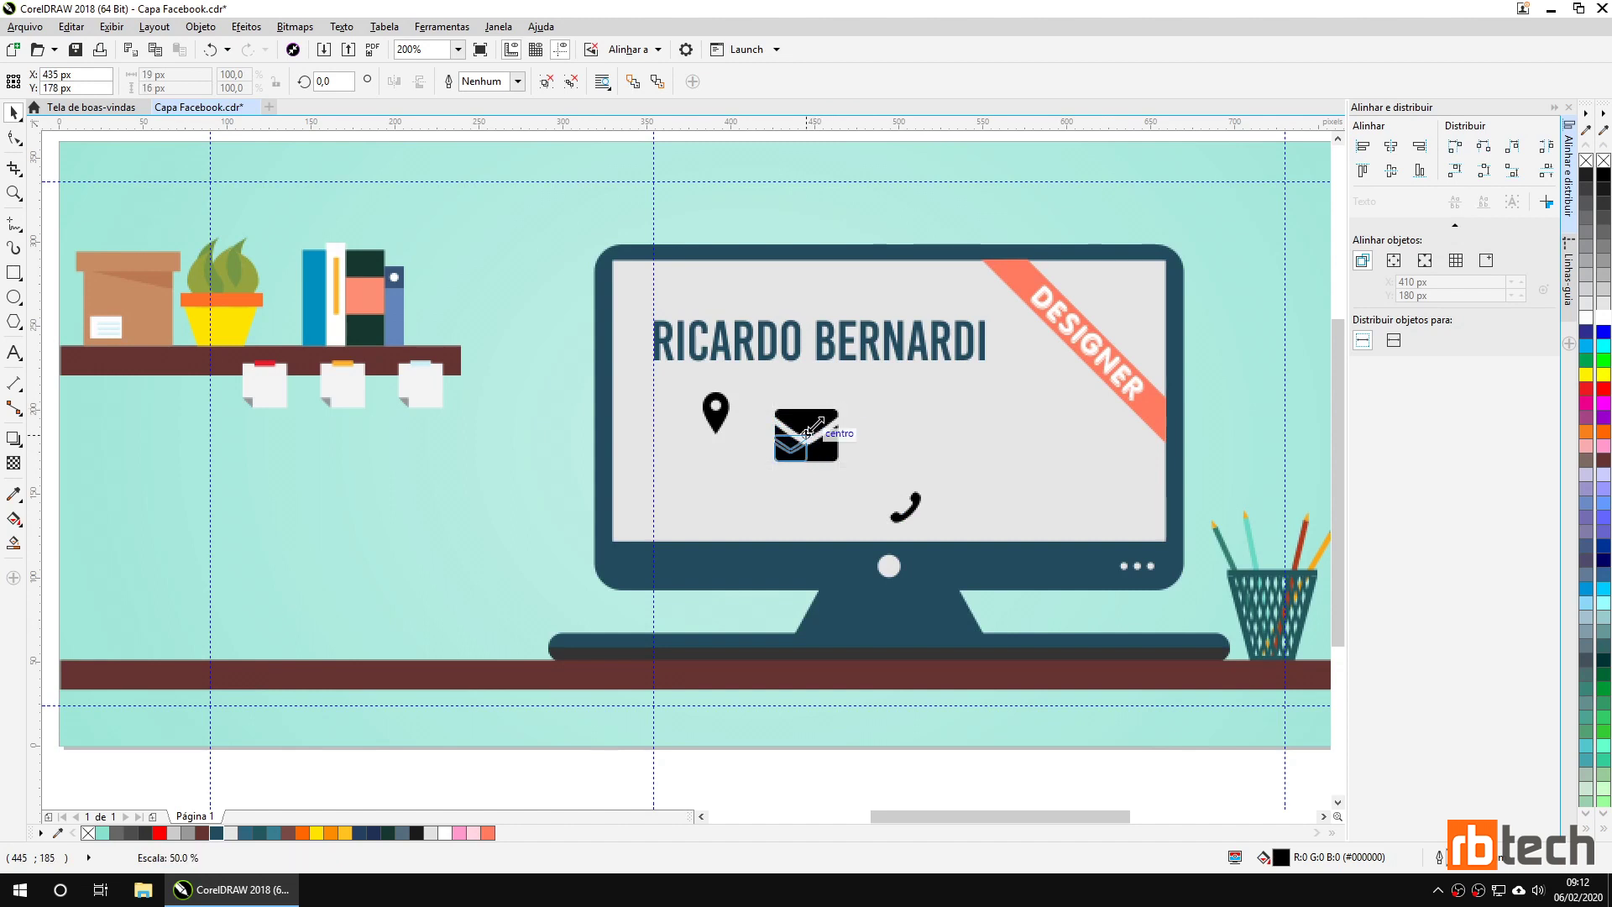
left_click_drag(808, 432, 808, 398)
scroll(819, 430, "up", 2)
left_click_drag(1175, 722, 886, 601)
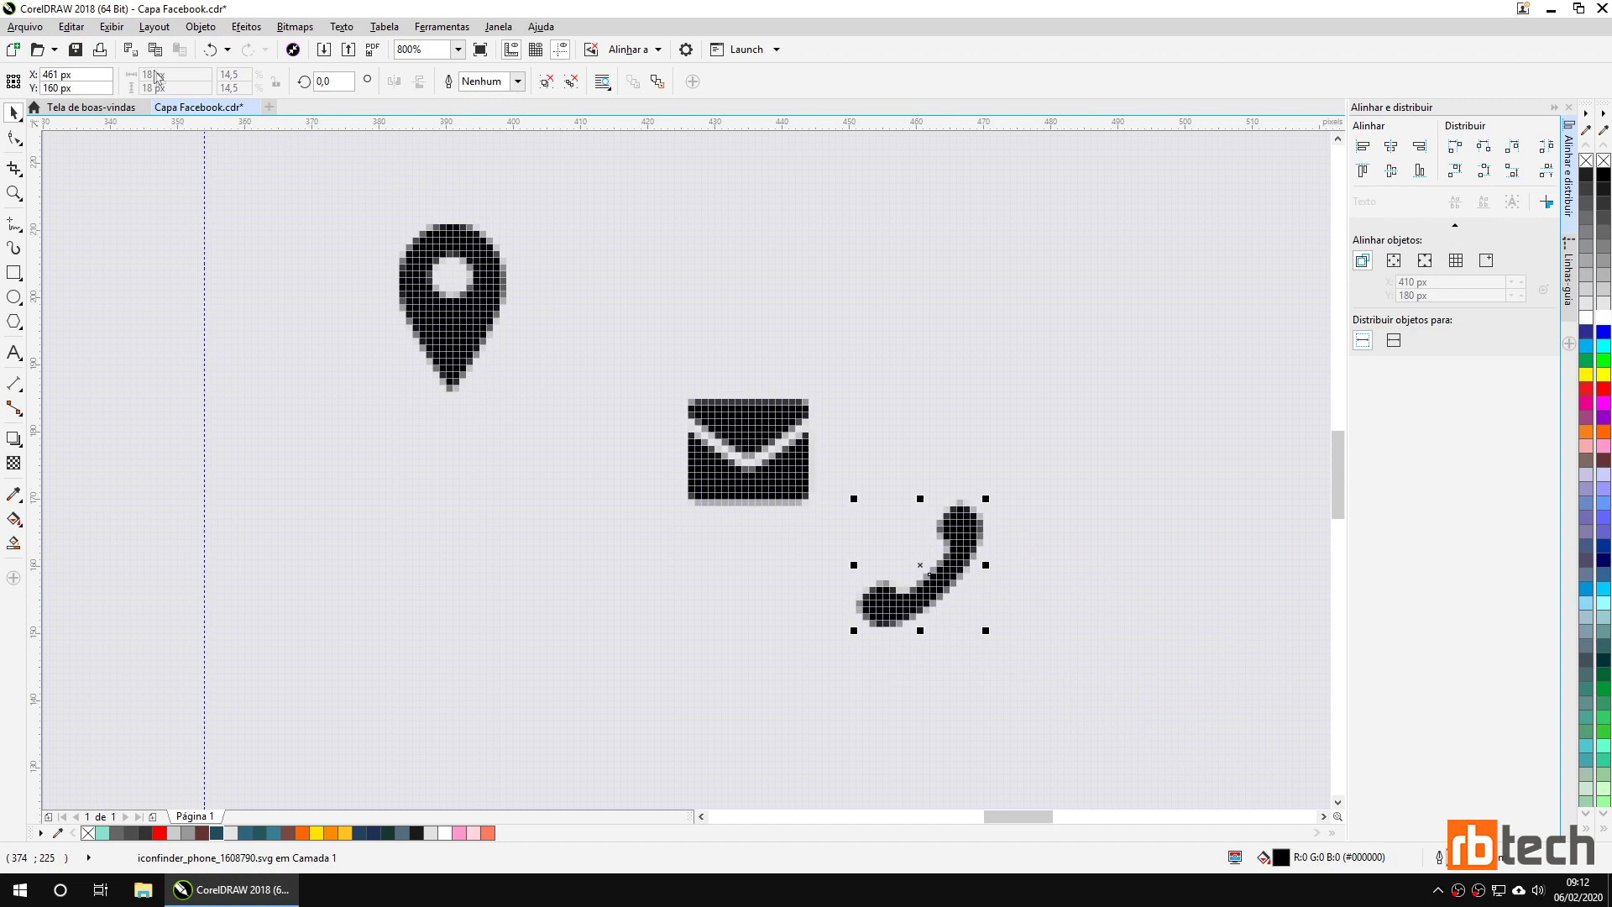
Resize the location pin to 73.6% to match the other icons beneath the name.
left_click(720, 475)
left_click(477, 318)
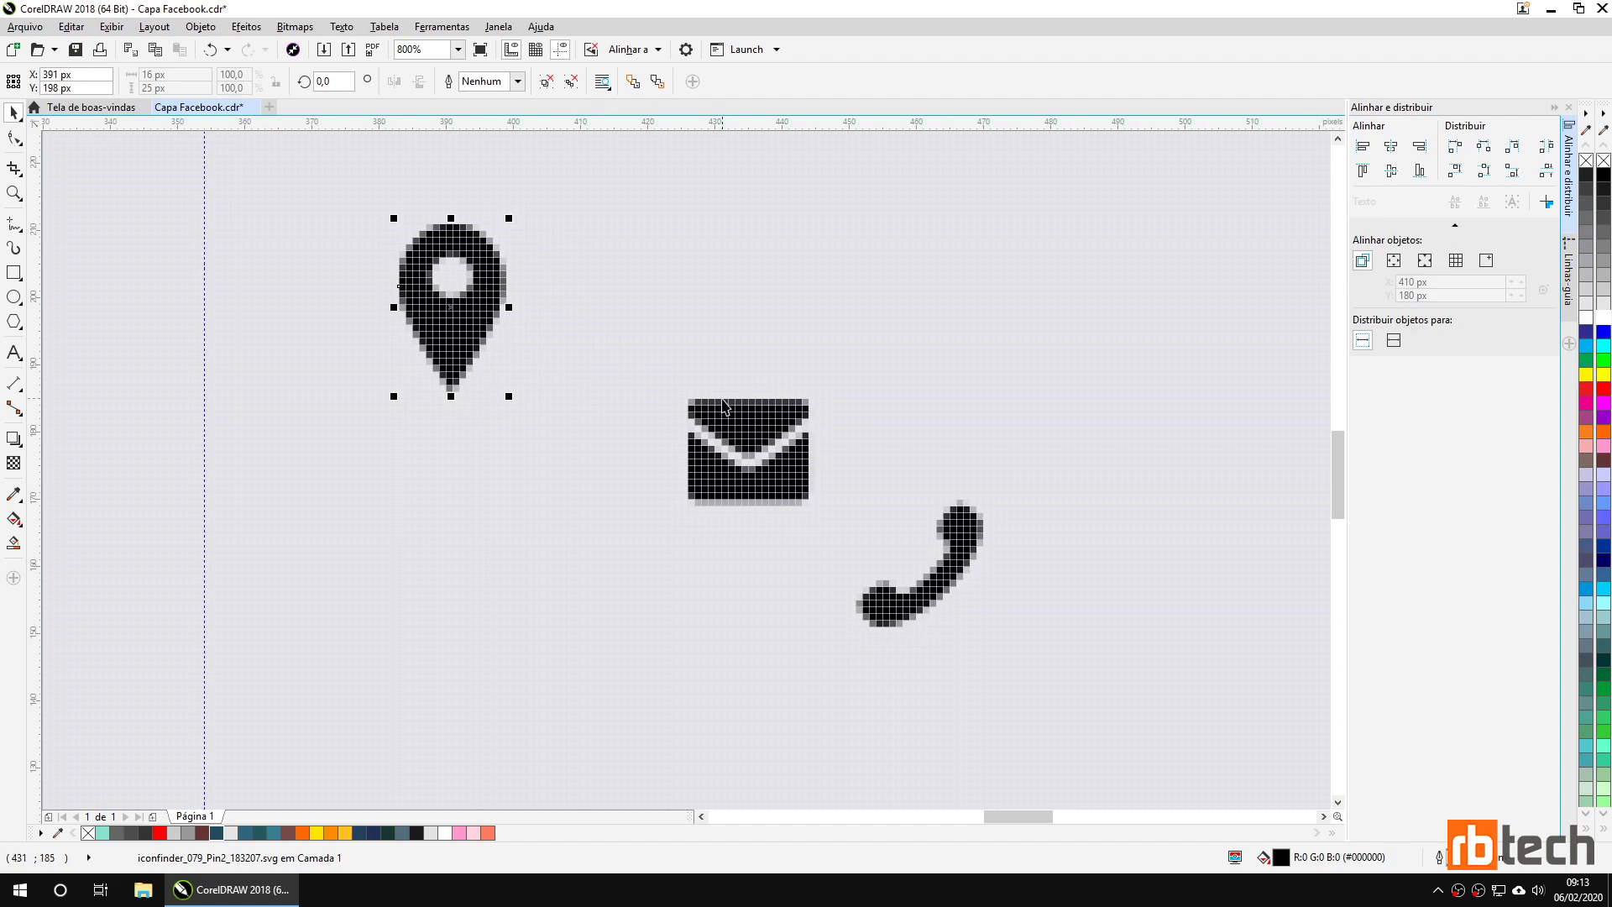
left_click(727, 438)
left_click(479, 312)
left_click_drag(507, 219, 487, 256)
left_click(902, 595)
left_click(482, 340)
left_click_drag(488, 252, 476, 268)
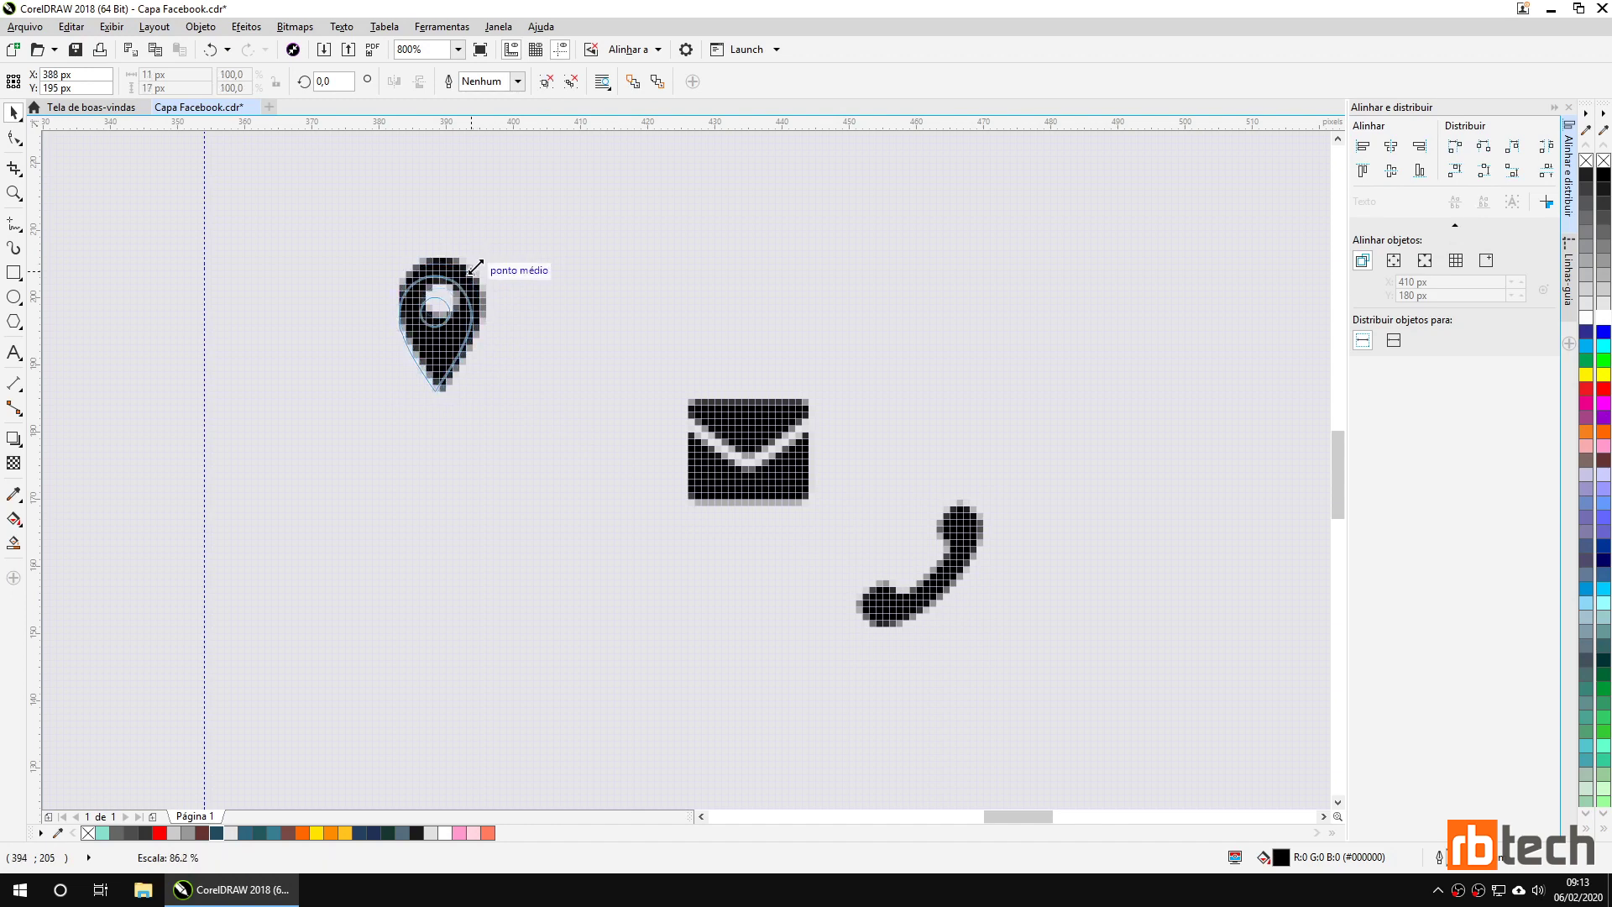
left_click_drag(475, 268, 479, 263)
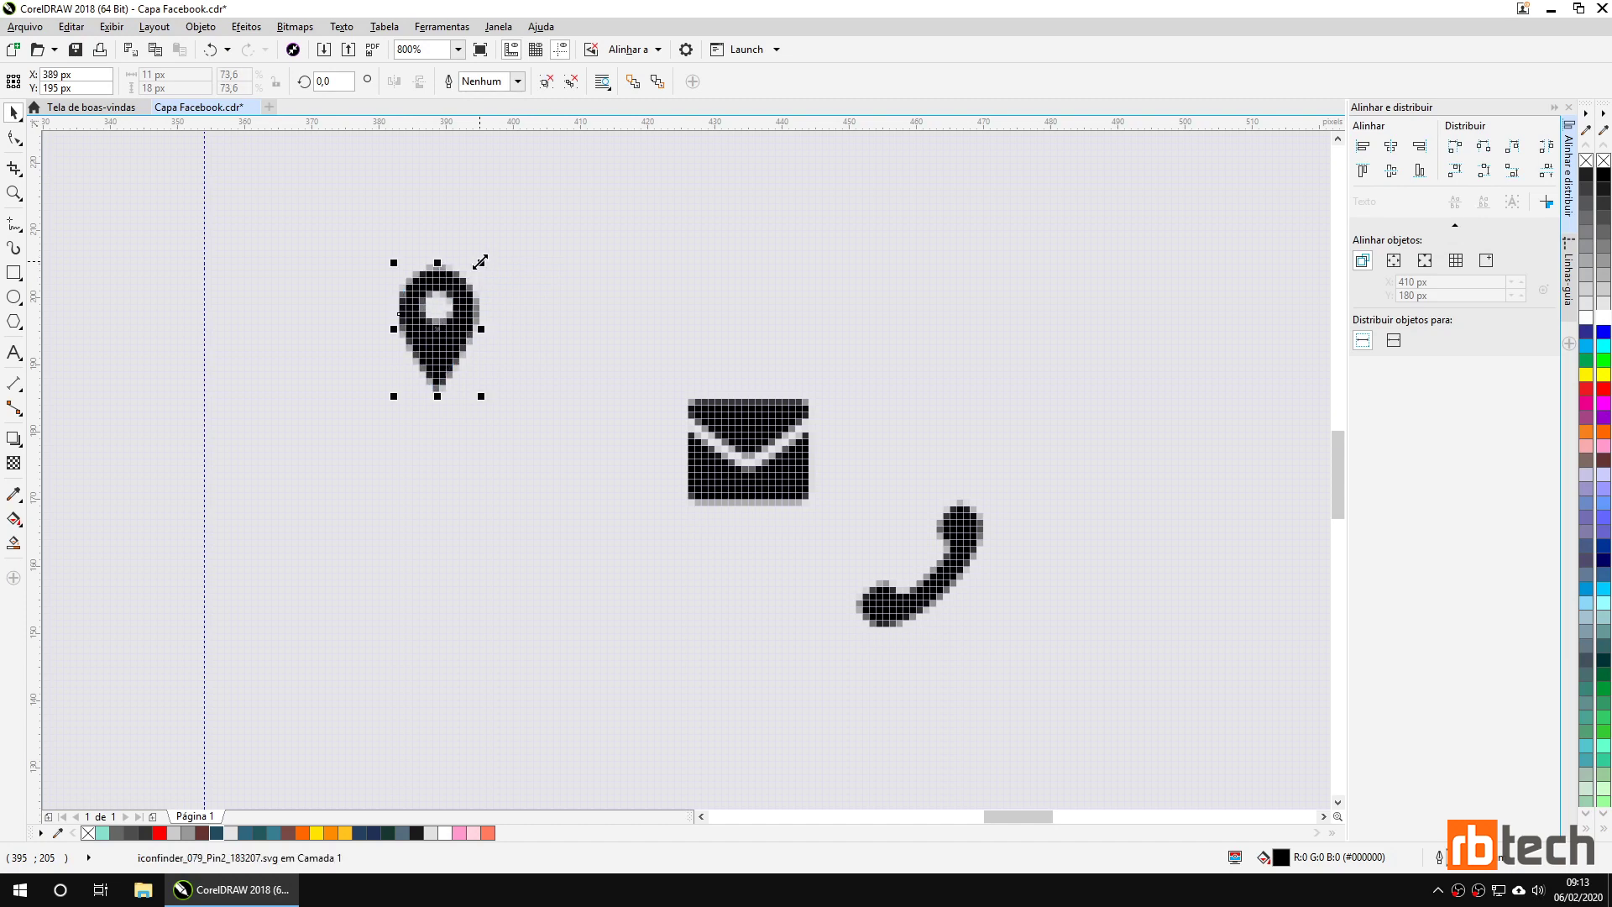
scroll(592, 361, "down", 3)
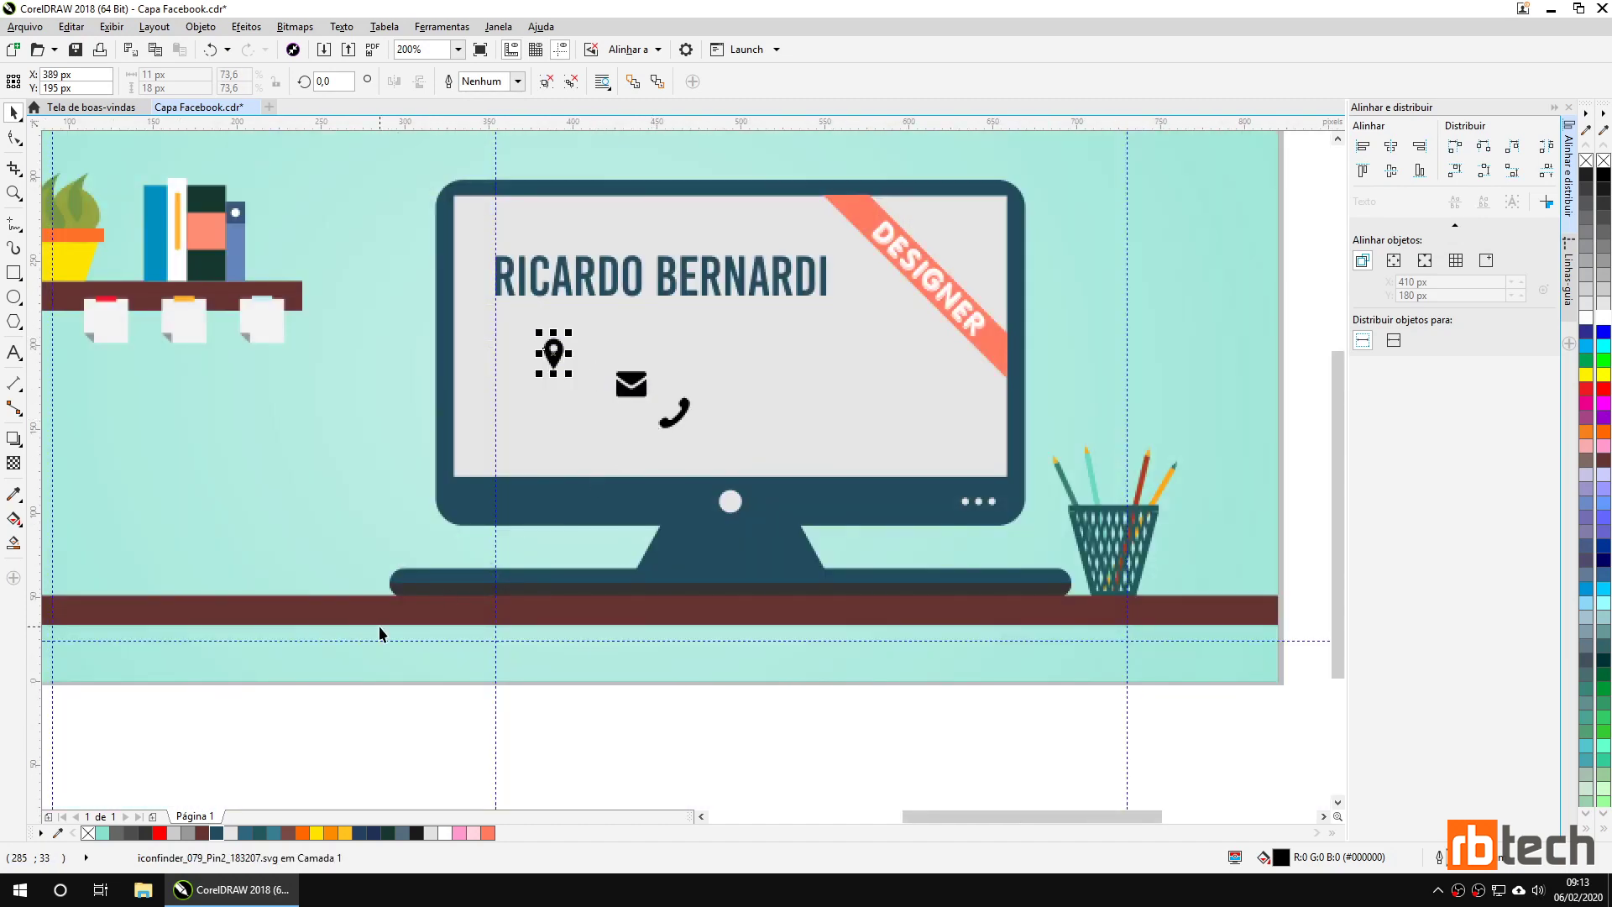
left_click(380, 421)
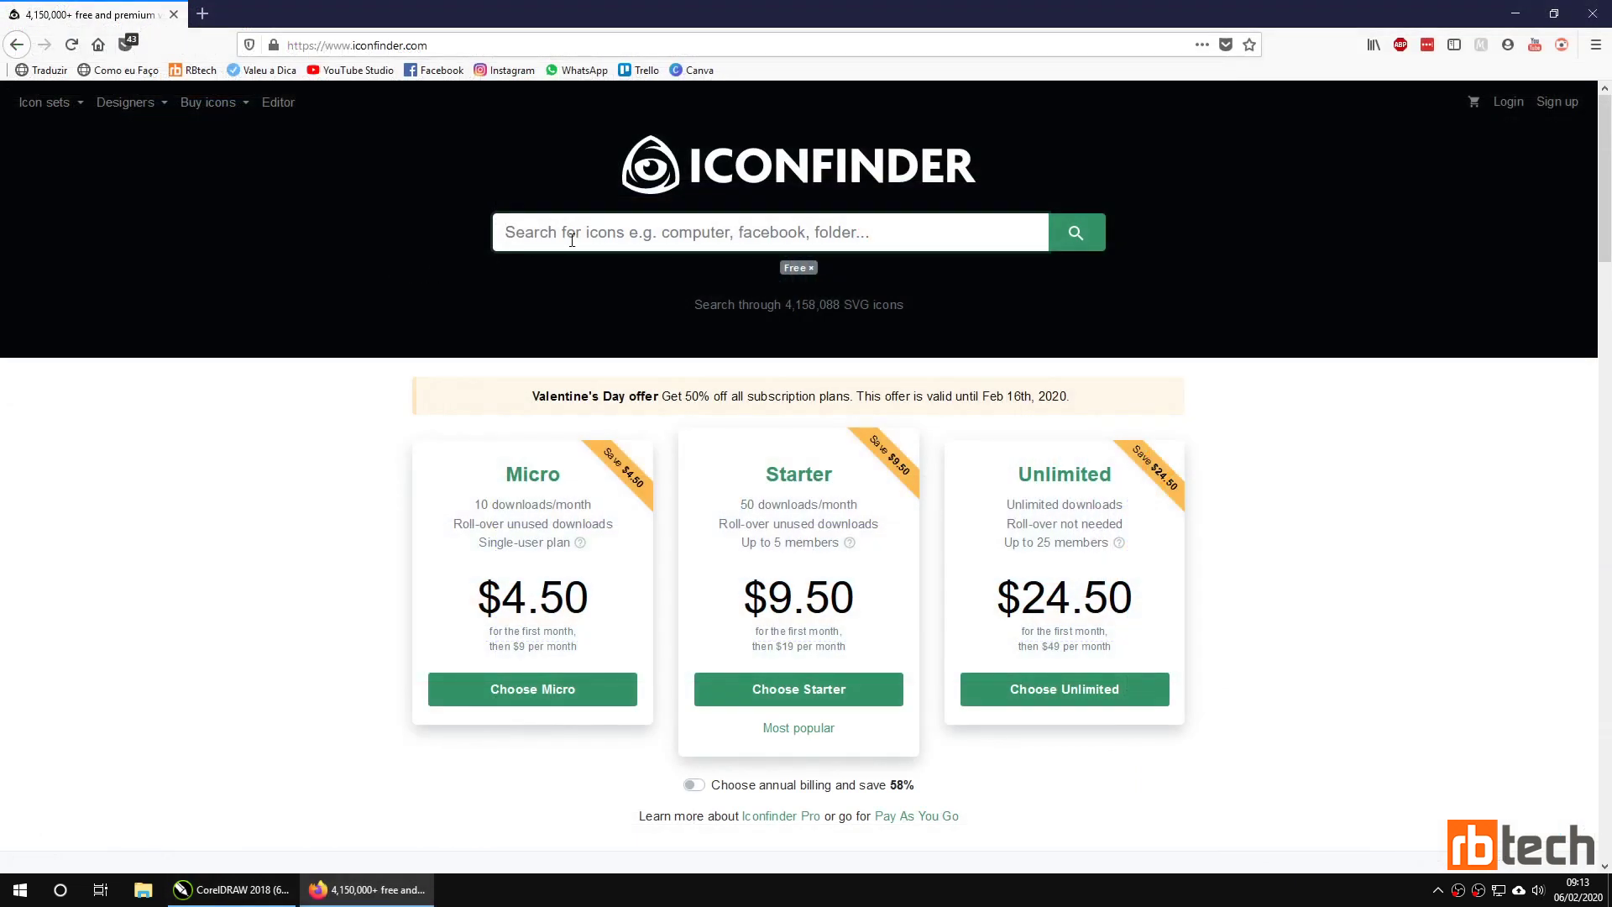
type("email")
key("Return")
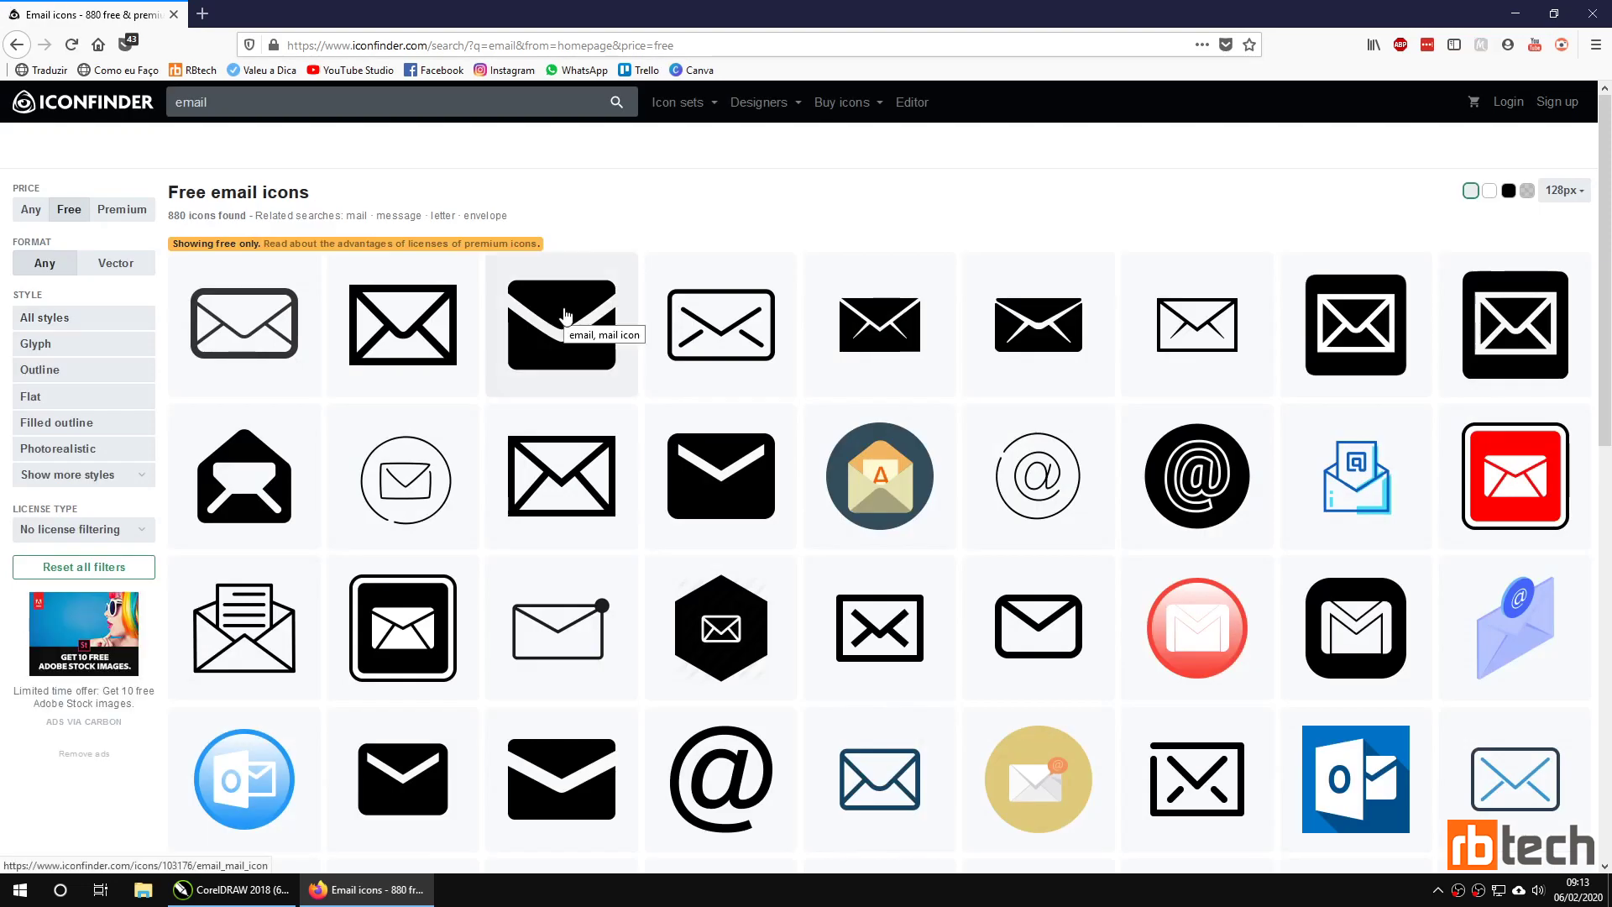
left_click(565, 316)
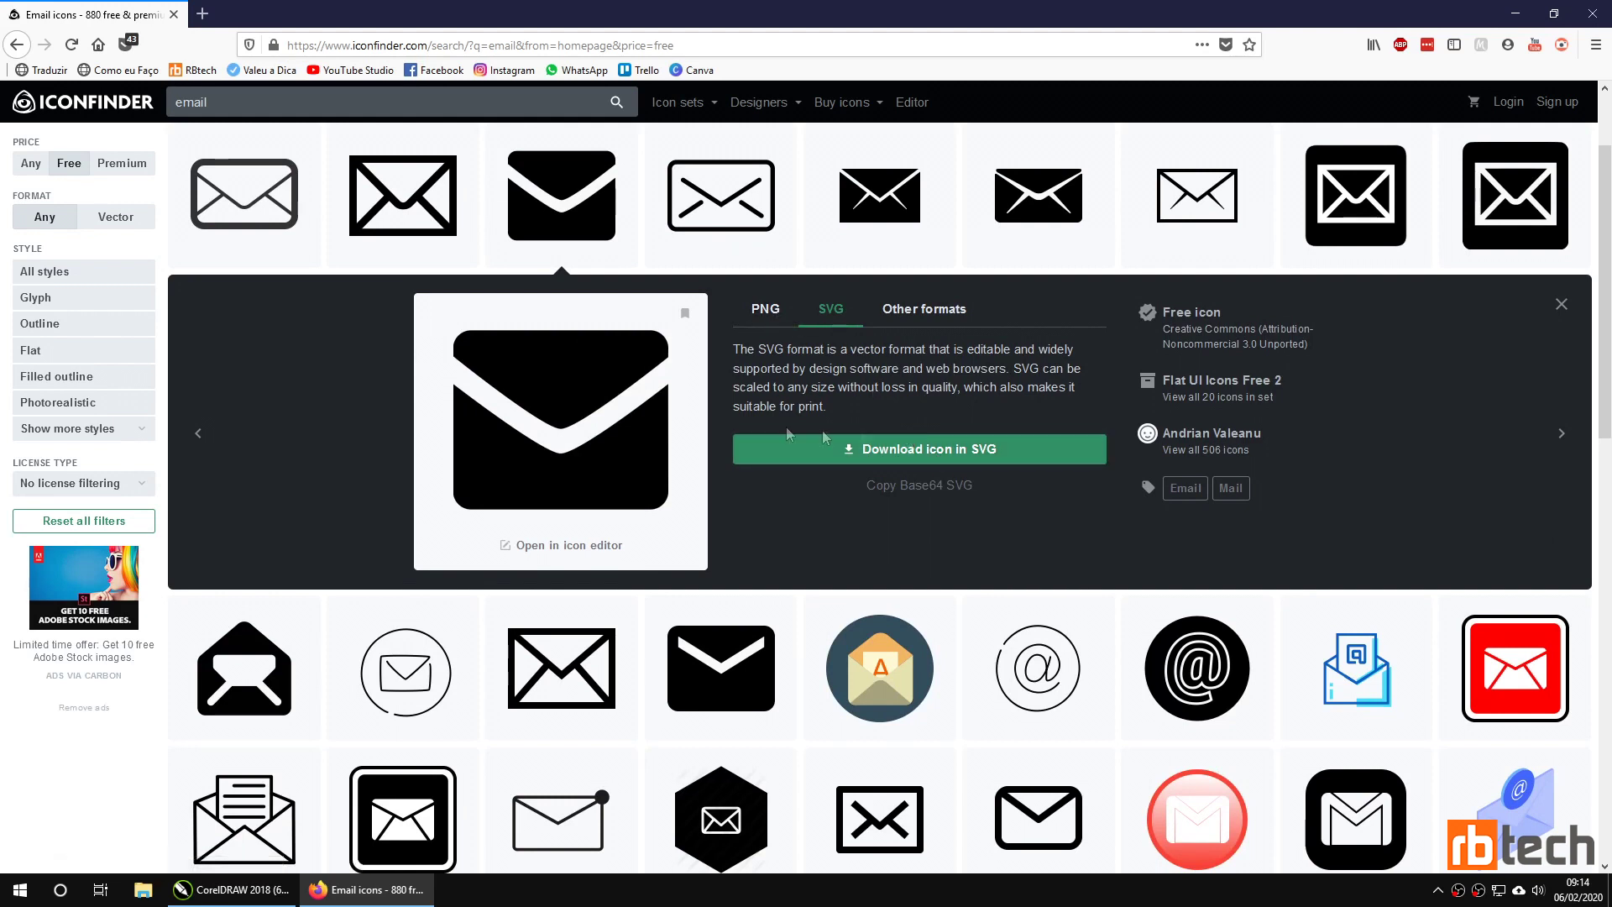
left_click(174, 14)
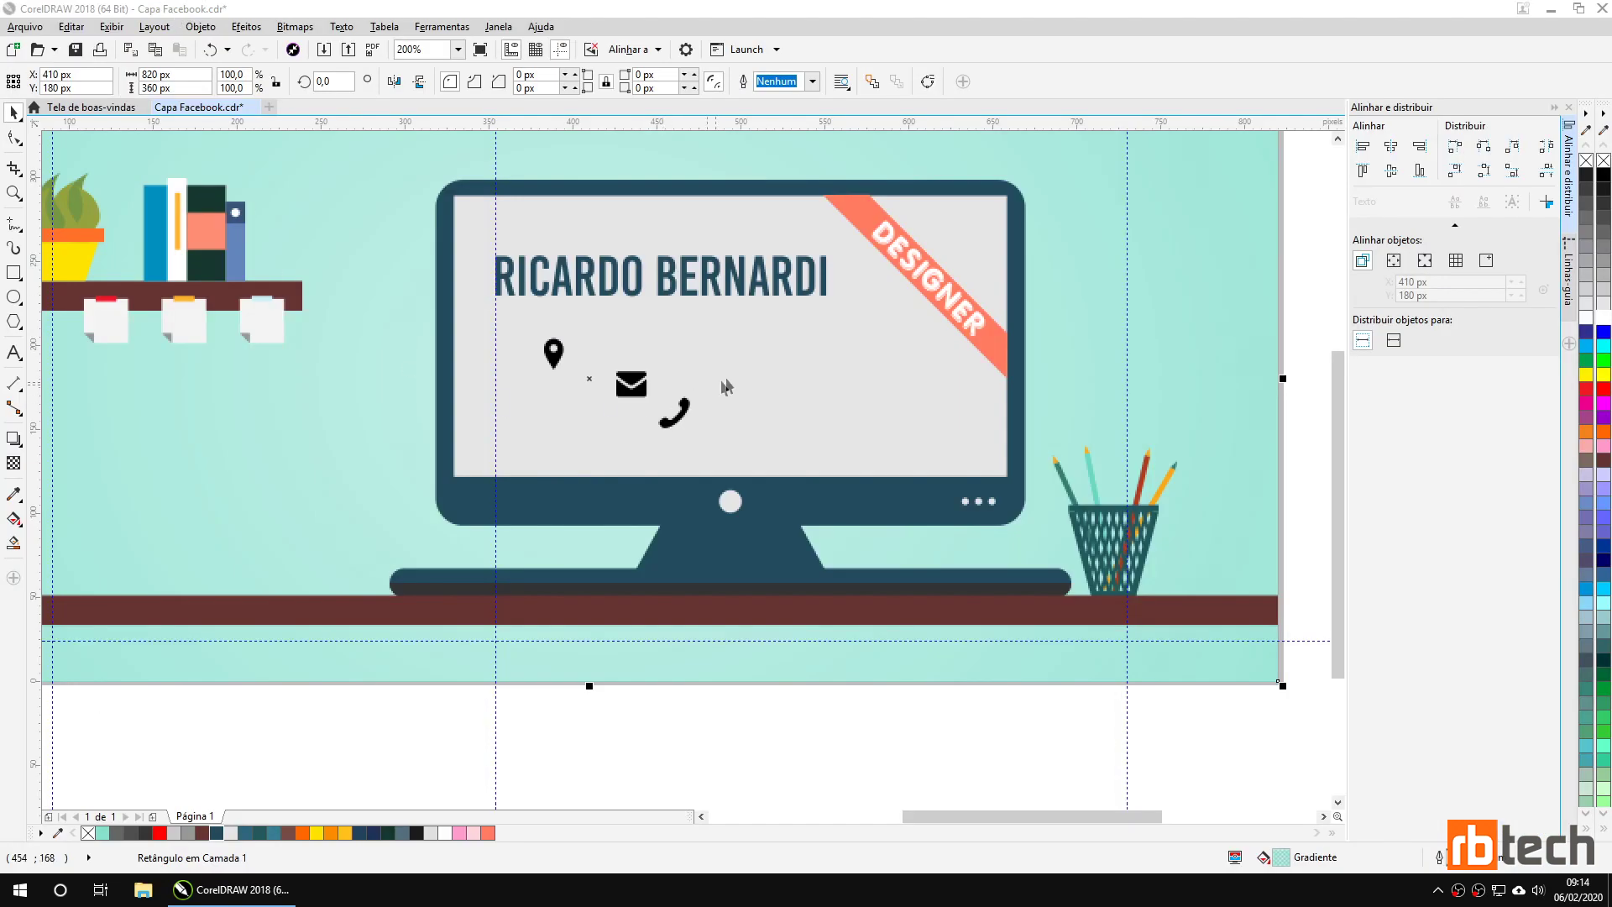
left_click(555, 354)
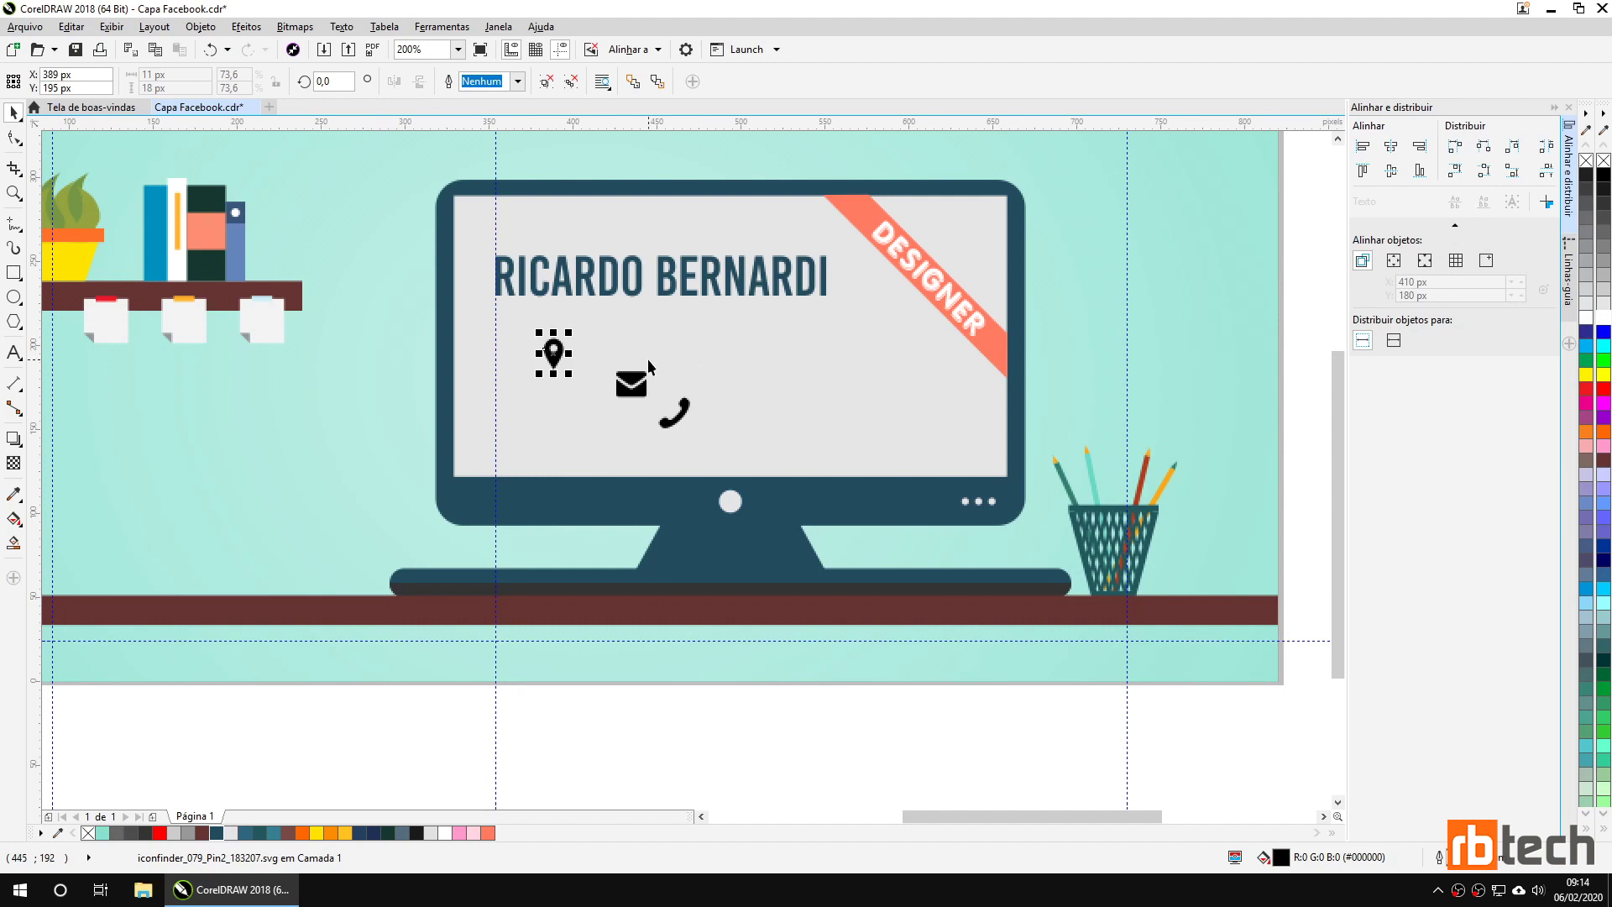
Colour the pin, envelope and phone icons with the dark blue #234C5E swatch.
left_click(218, 833)
left_click(631, 385)
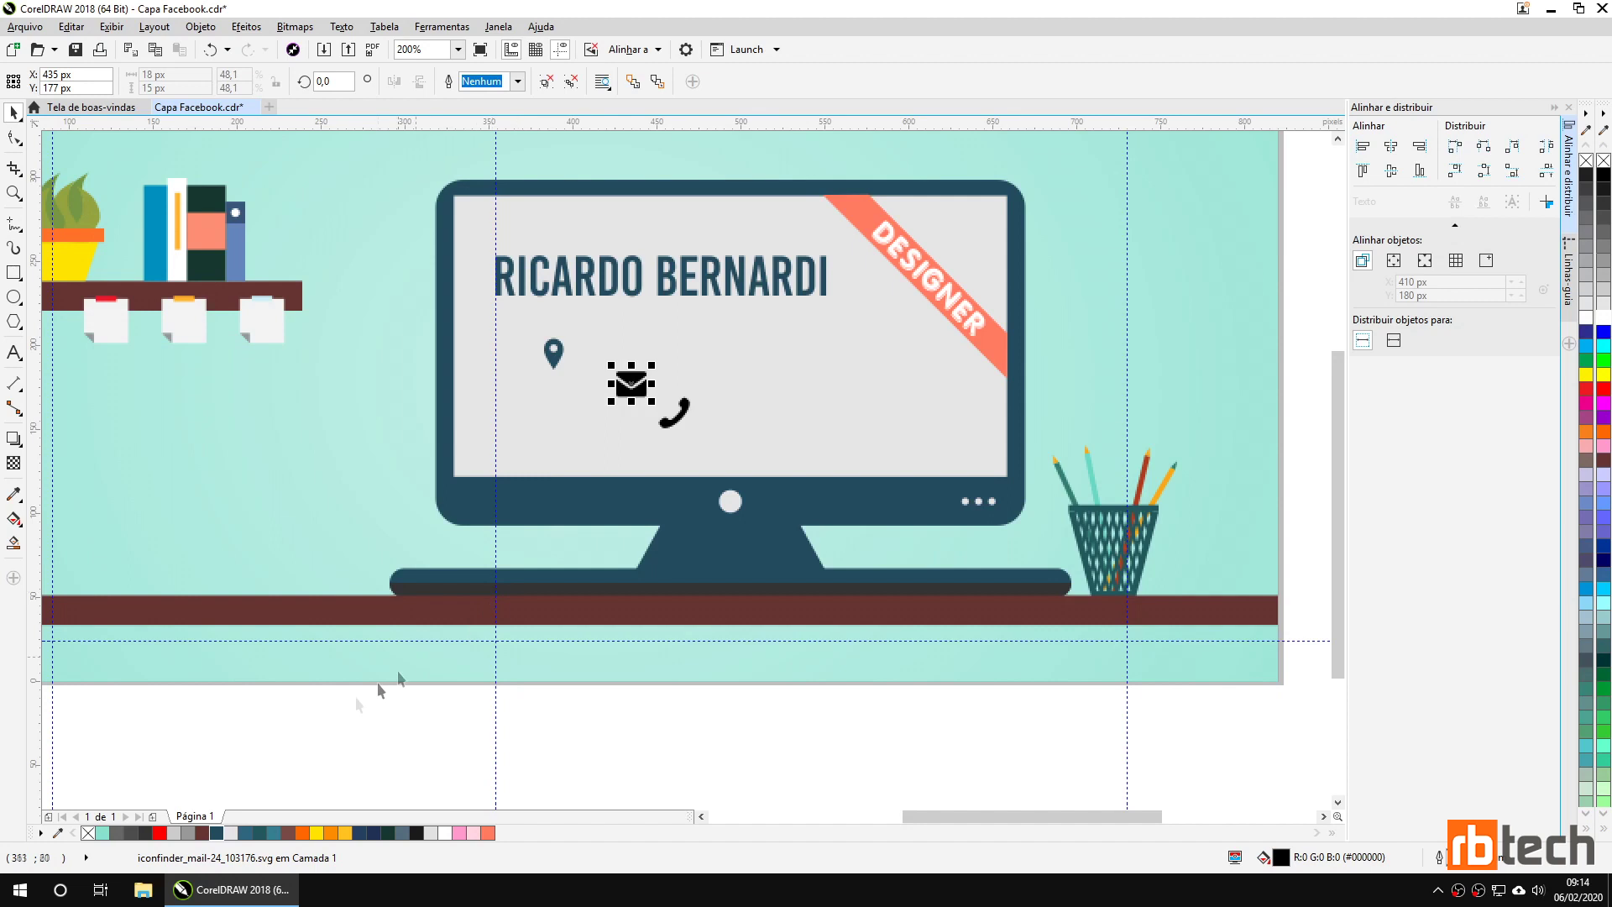
left_click(217, 833)
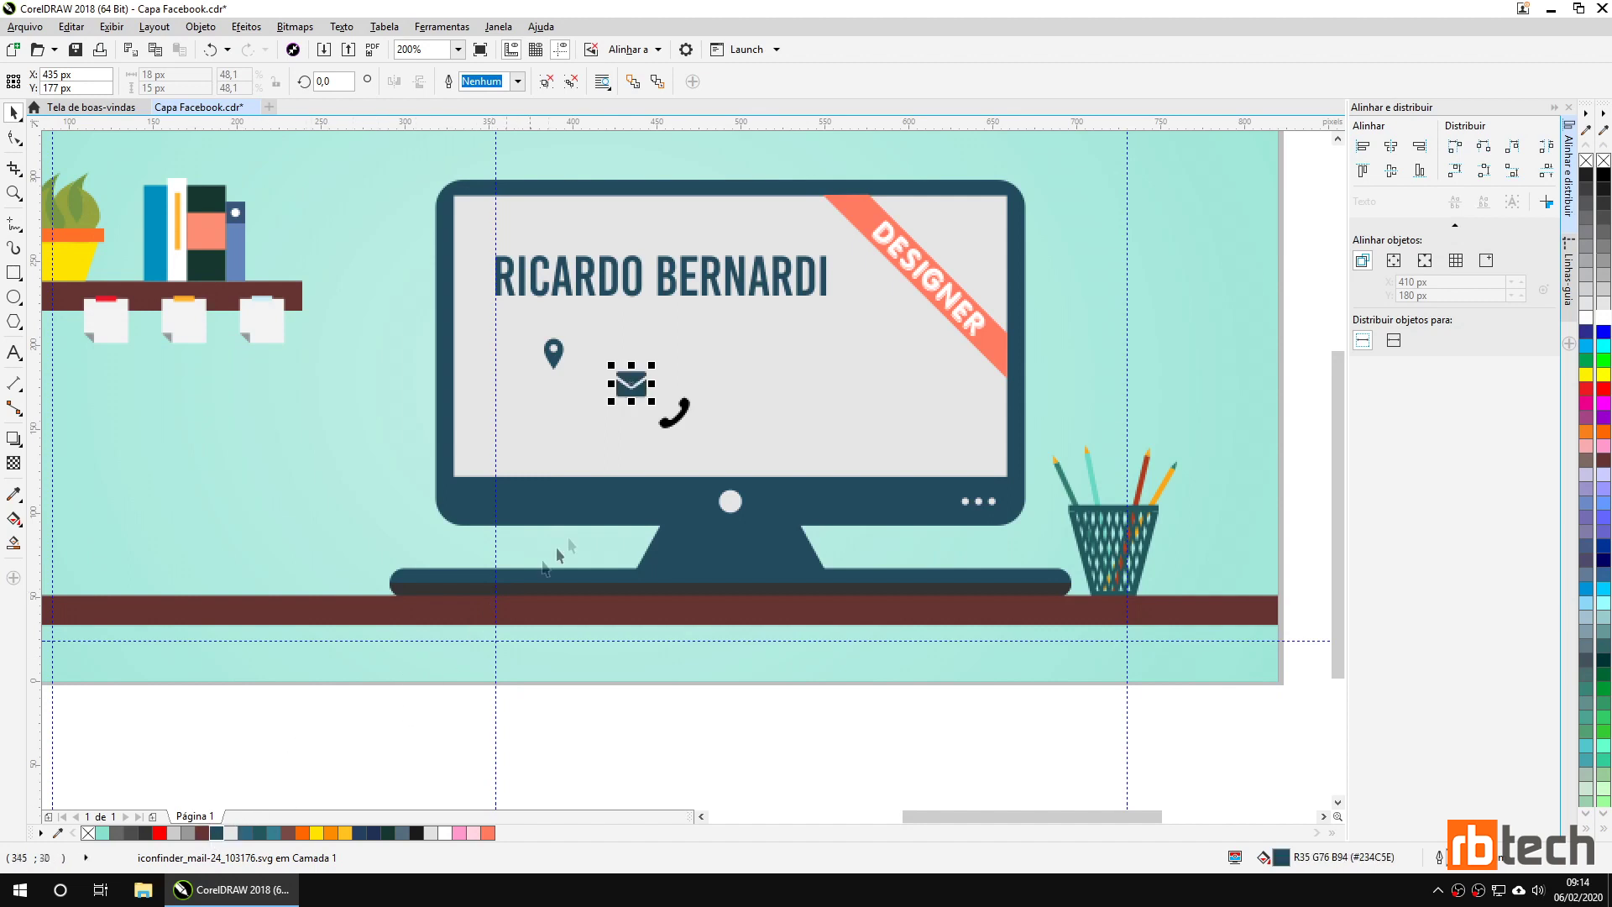
left_click(667, 424)
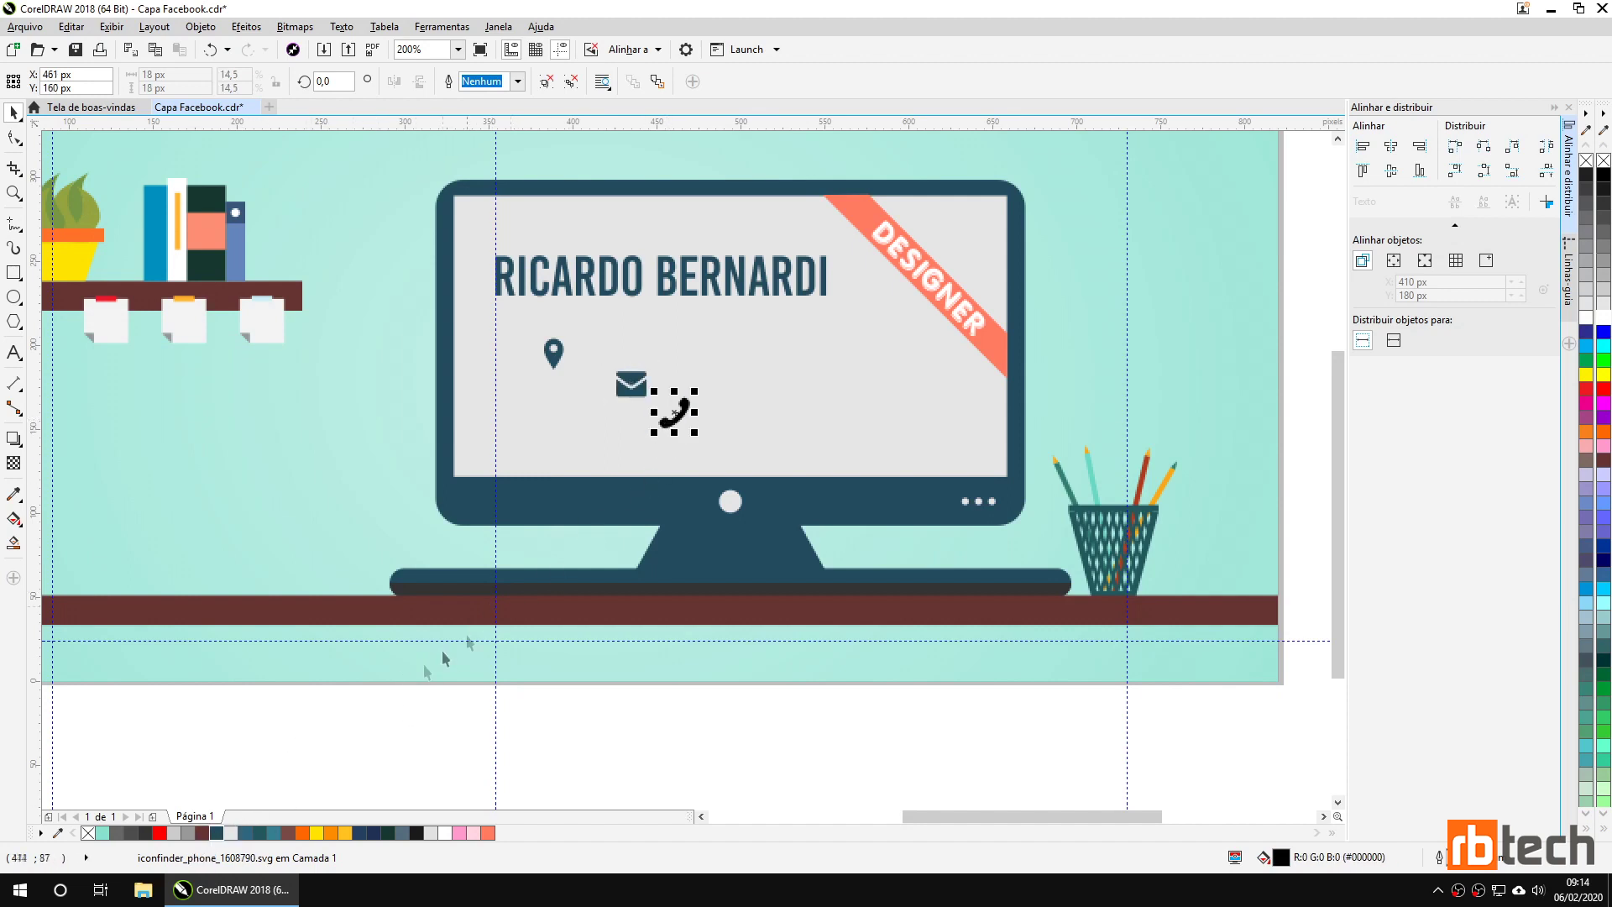
left_click(217, 833)
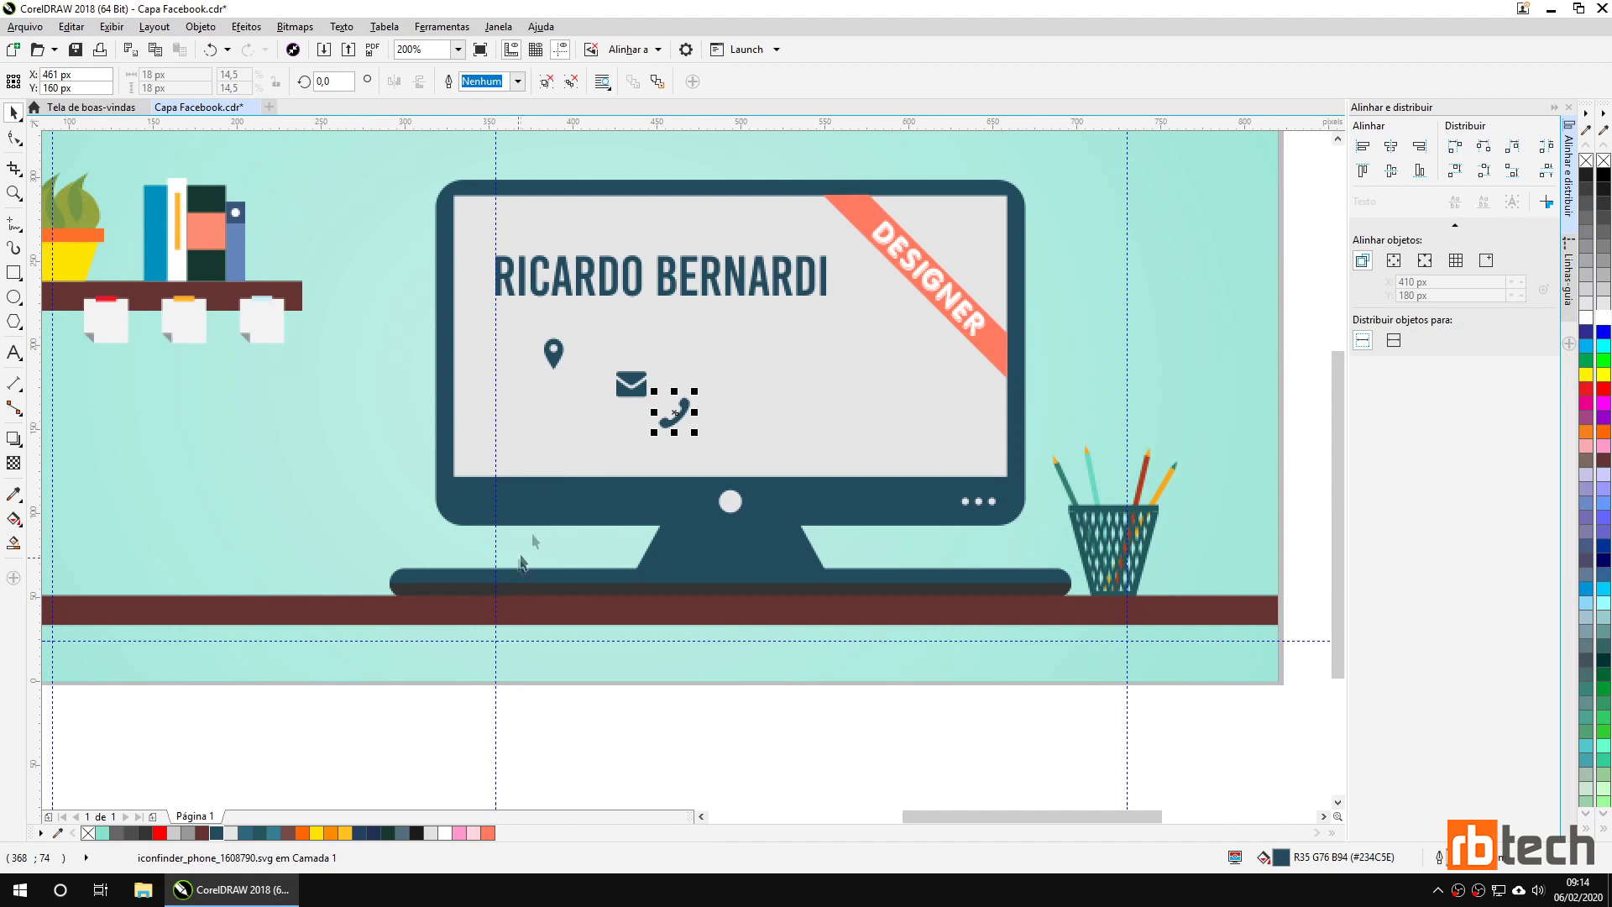
Zoom in and stack the icons on the guide: phone on top, then envelope, then pin.
scroll(555, 369, "up", 2)
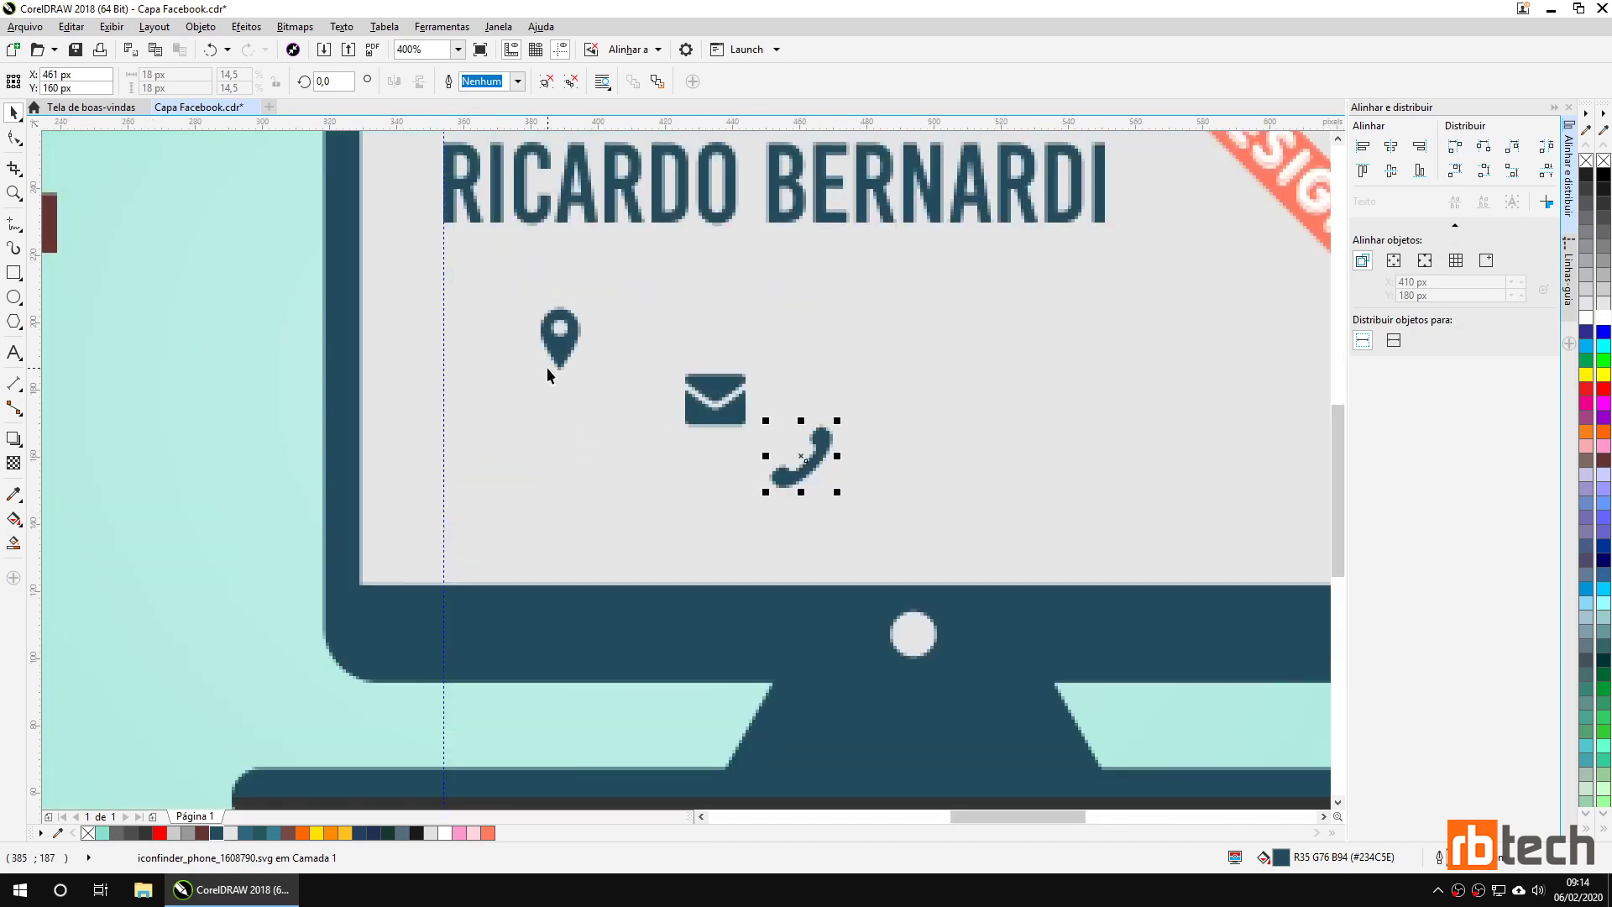
left_click(554, 363)
left_click_drag(559, 357, 463, 532)
left_click_drag(698, 420, 456, 430)
left_click_drag(805, 467, 478, 322)
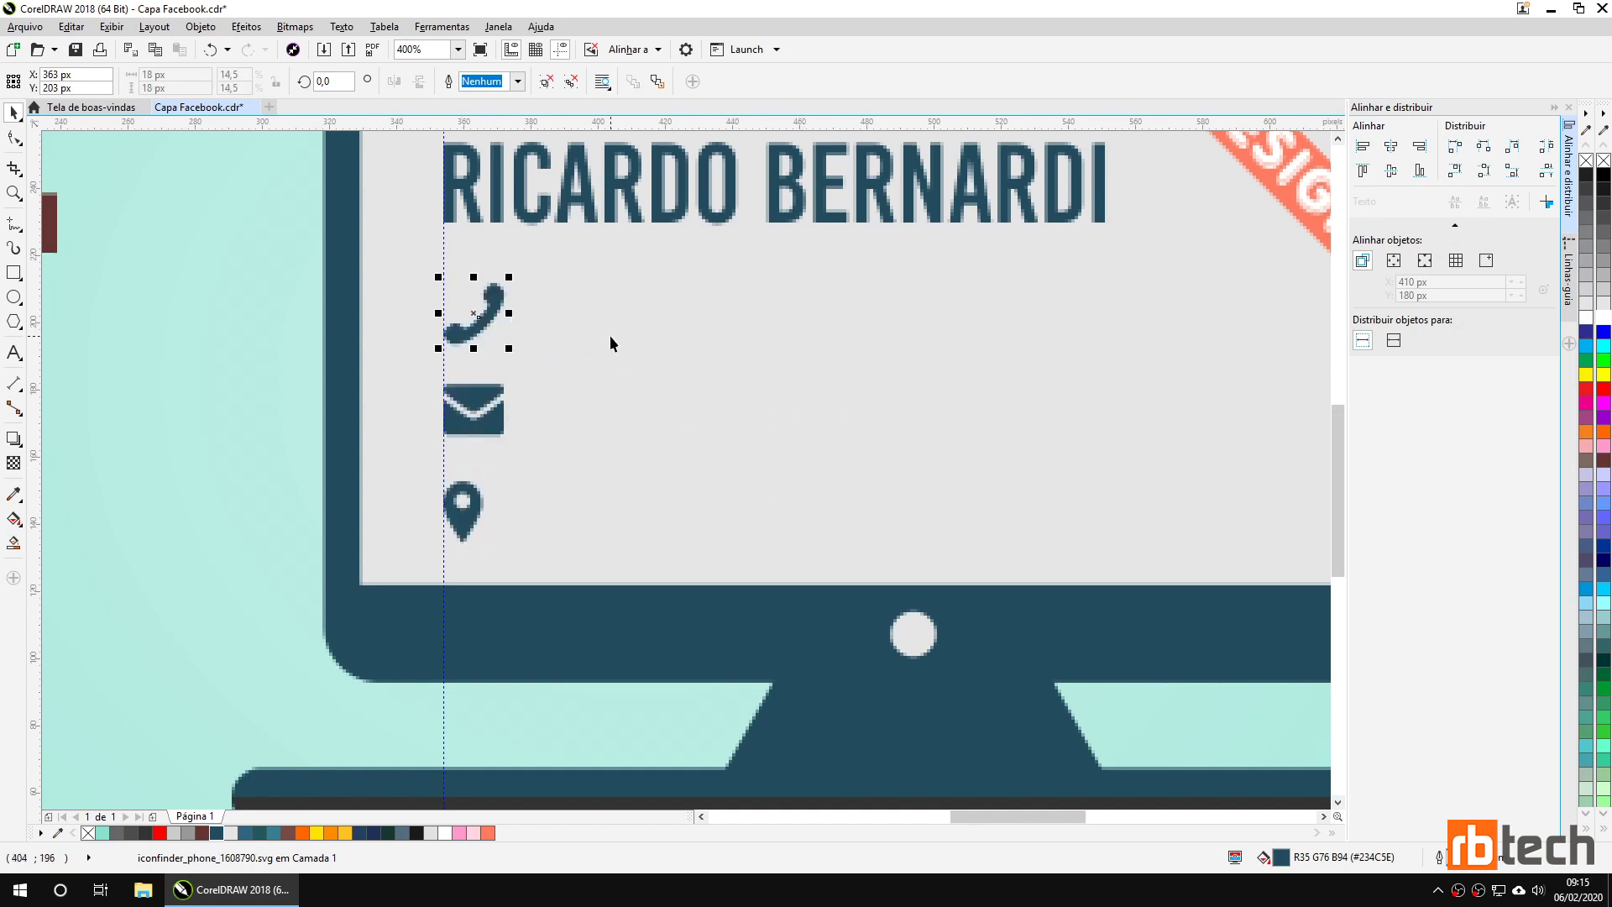
left_click(14, 353)
Type the phone number beside the phone icon and colour it dark blue.
left_click(551, 302)
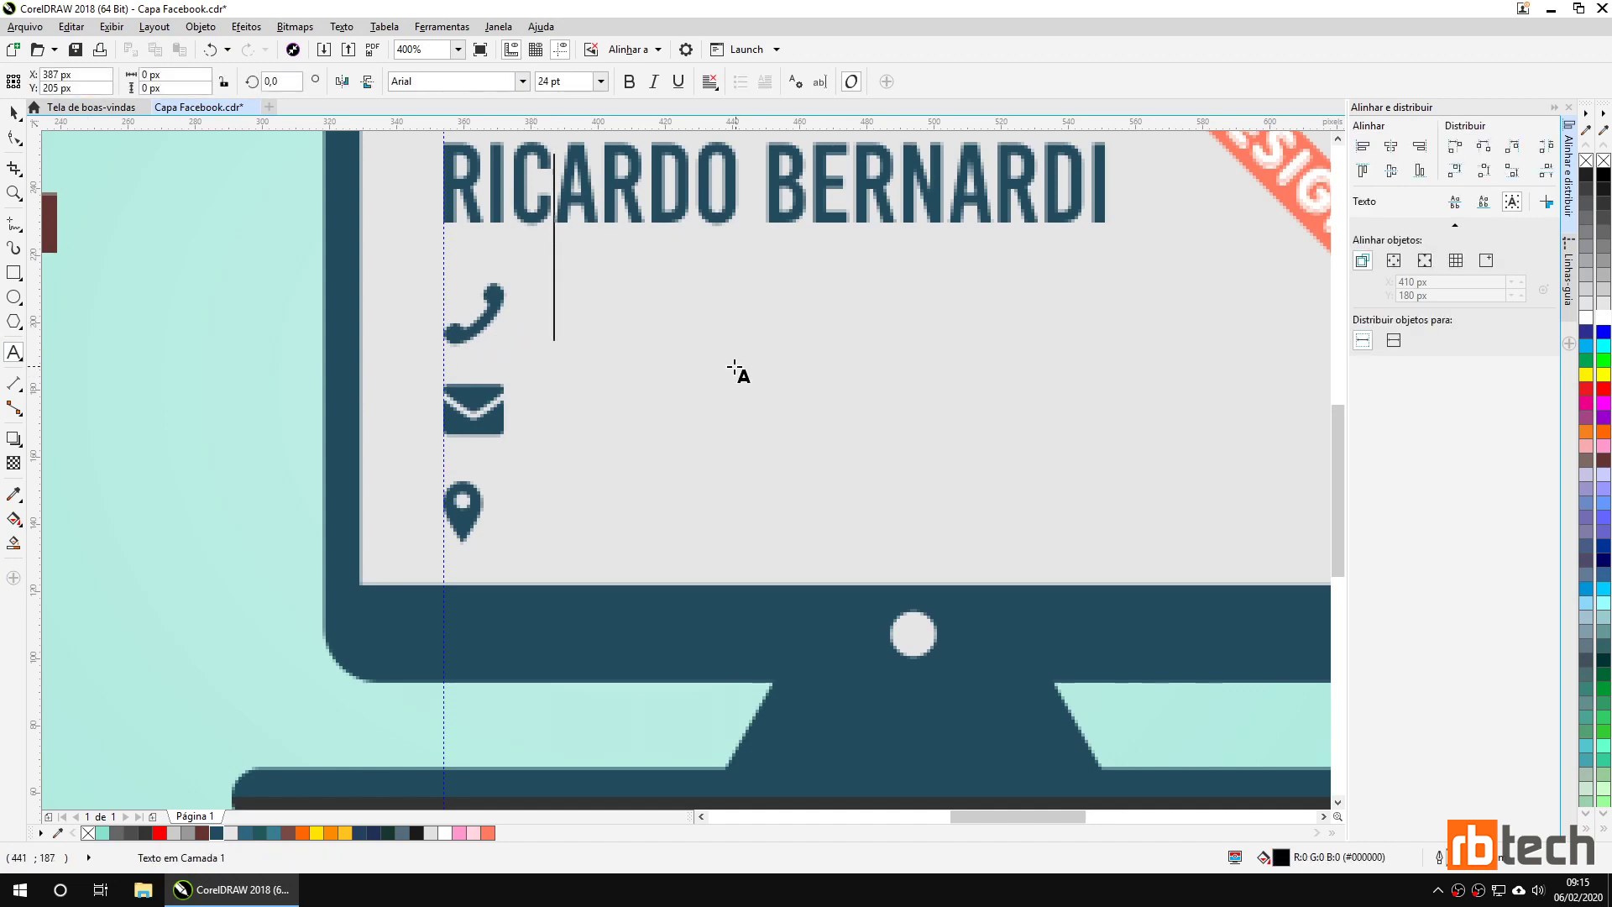
scroll(735, 370, "down", 3)
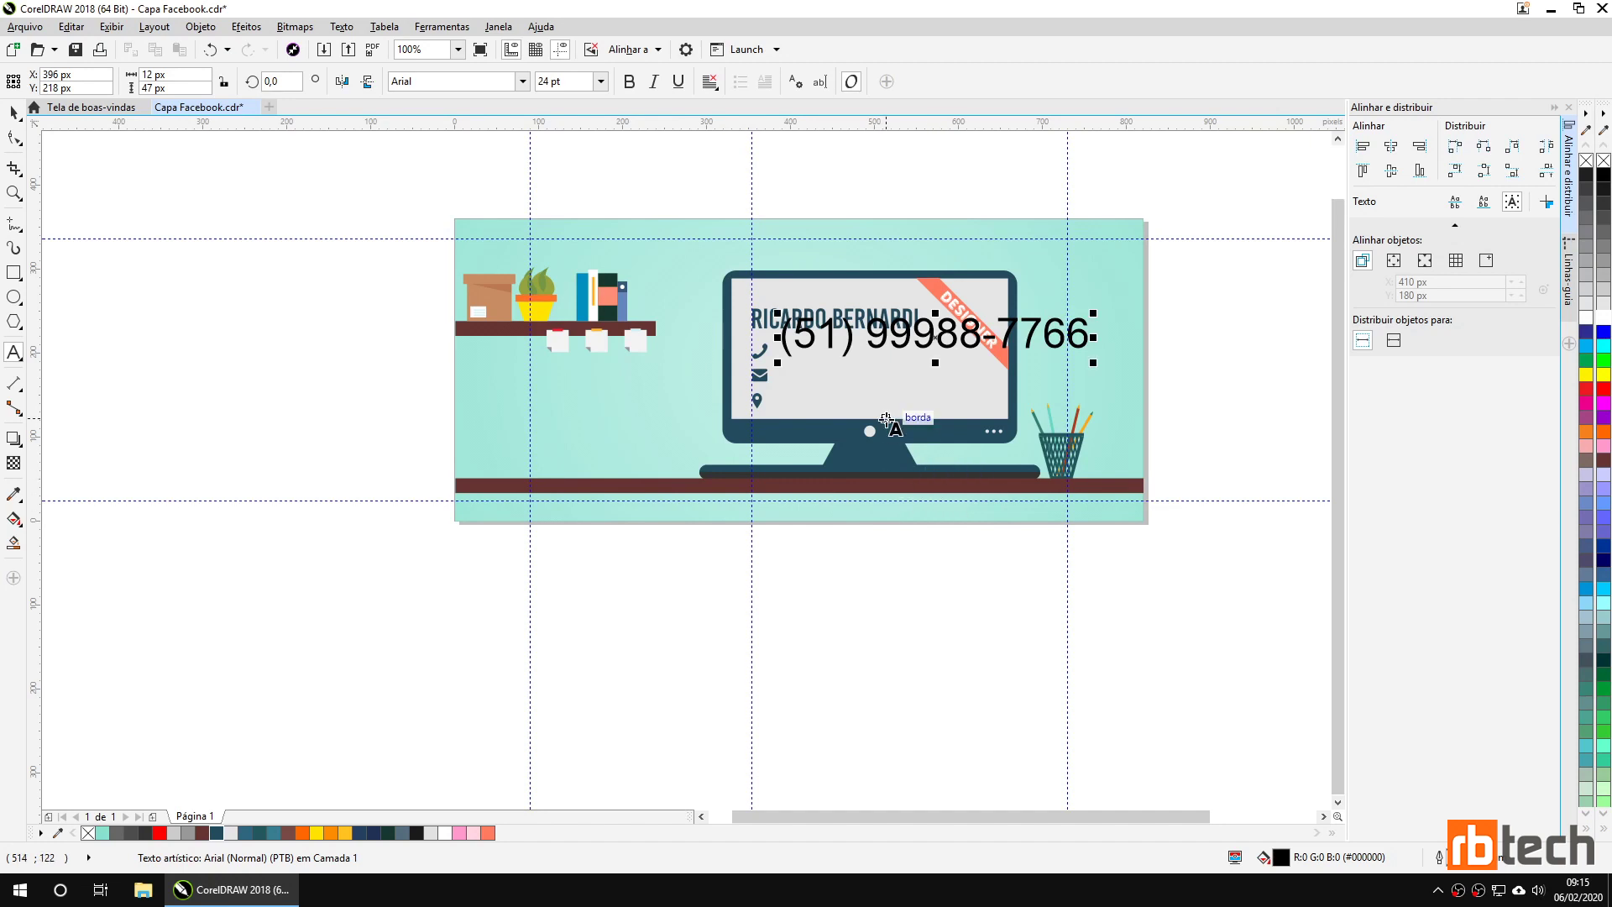
scroll(929, 391, "up", 2)
left_click(13, 113)
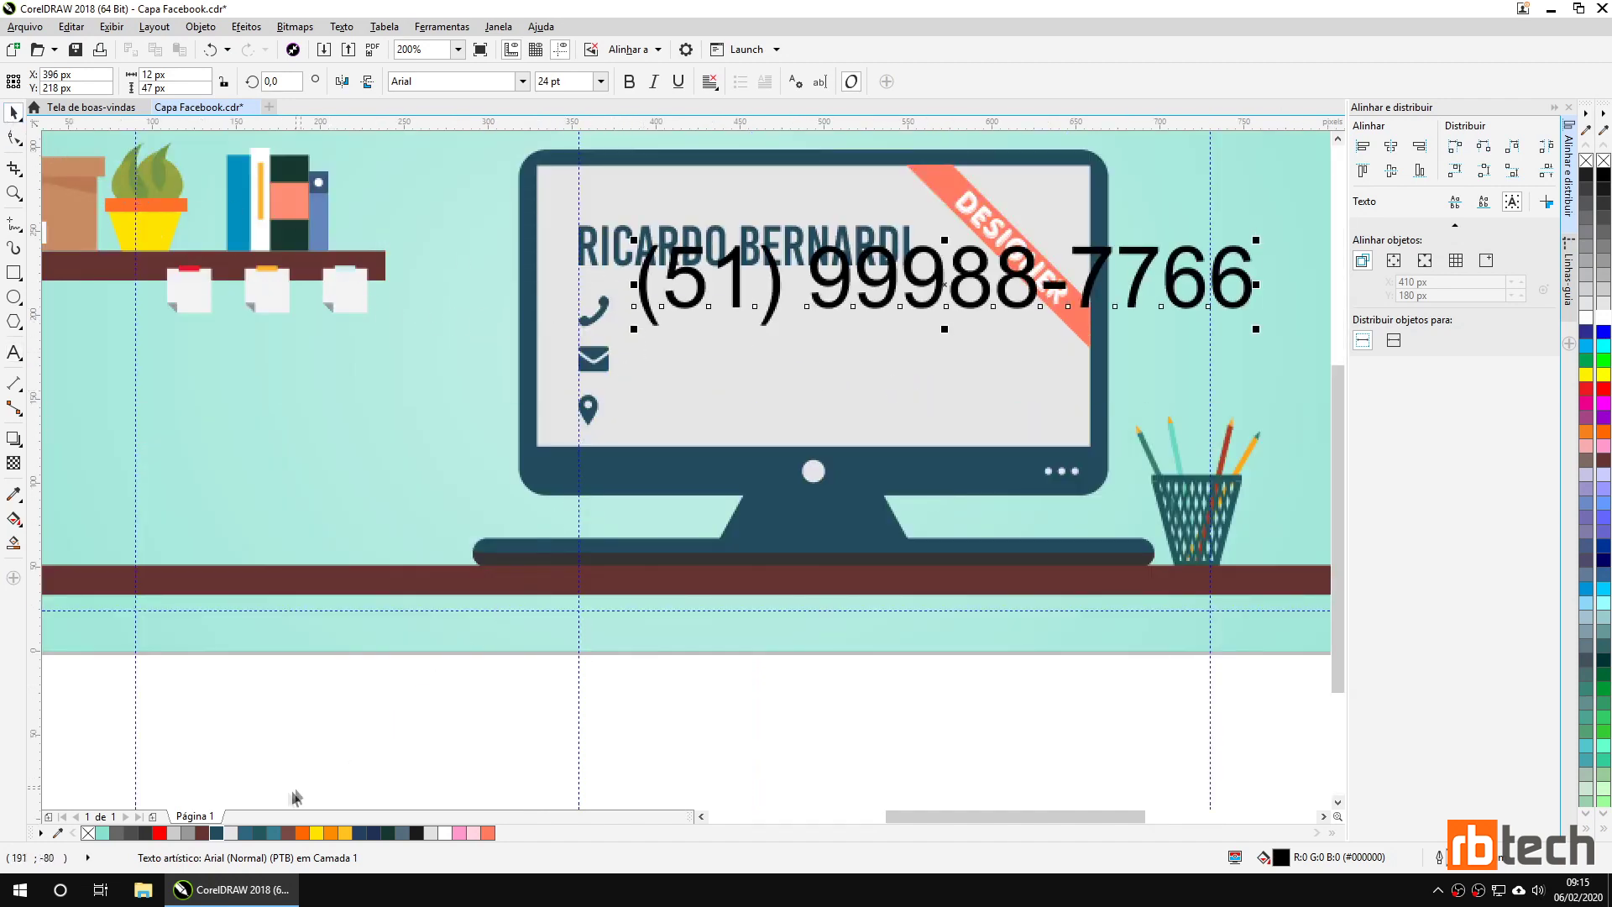
left_click(218, 833)
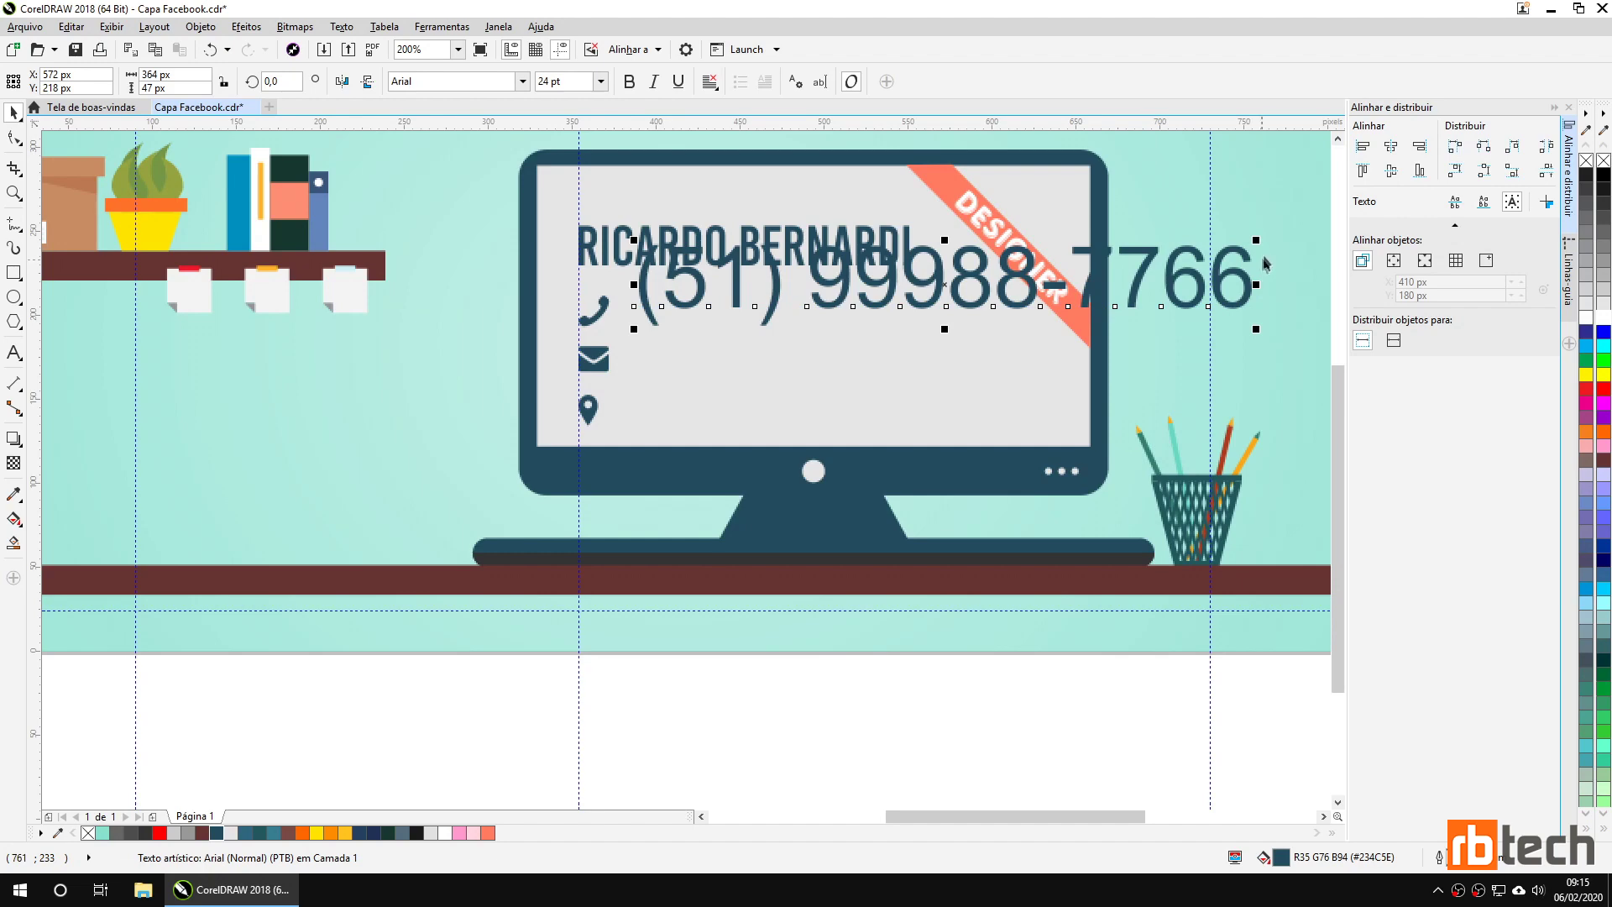
Apply Oxygen Bold to the phone number and adjust its size and position near the icon.
left_click_drag(1257, 239, 1177, 279)
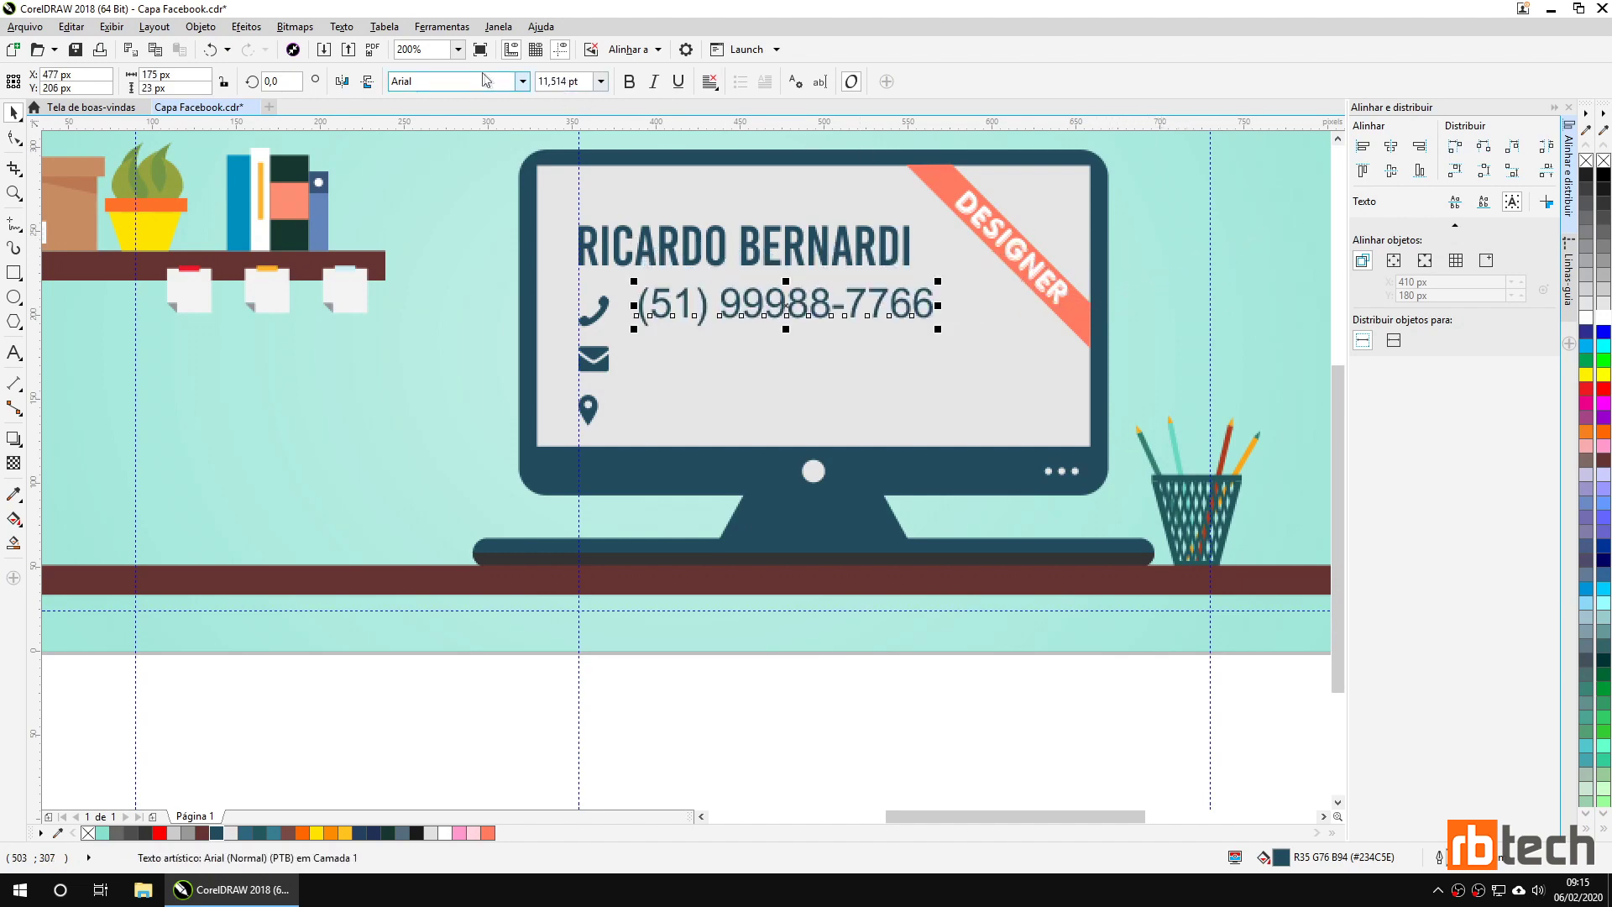
left_click(522, 82)
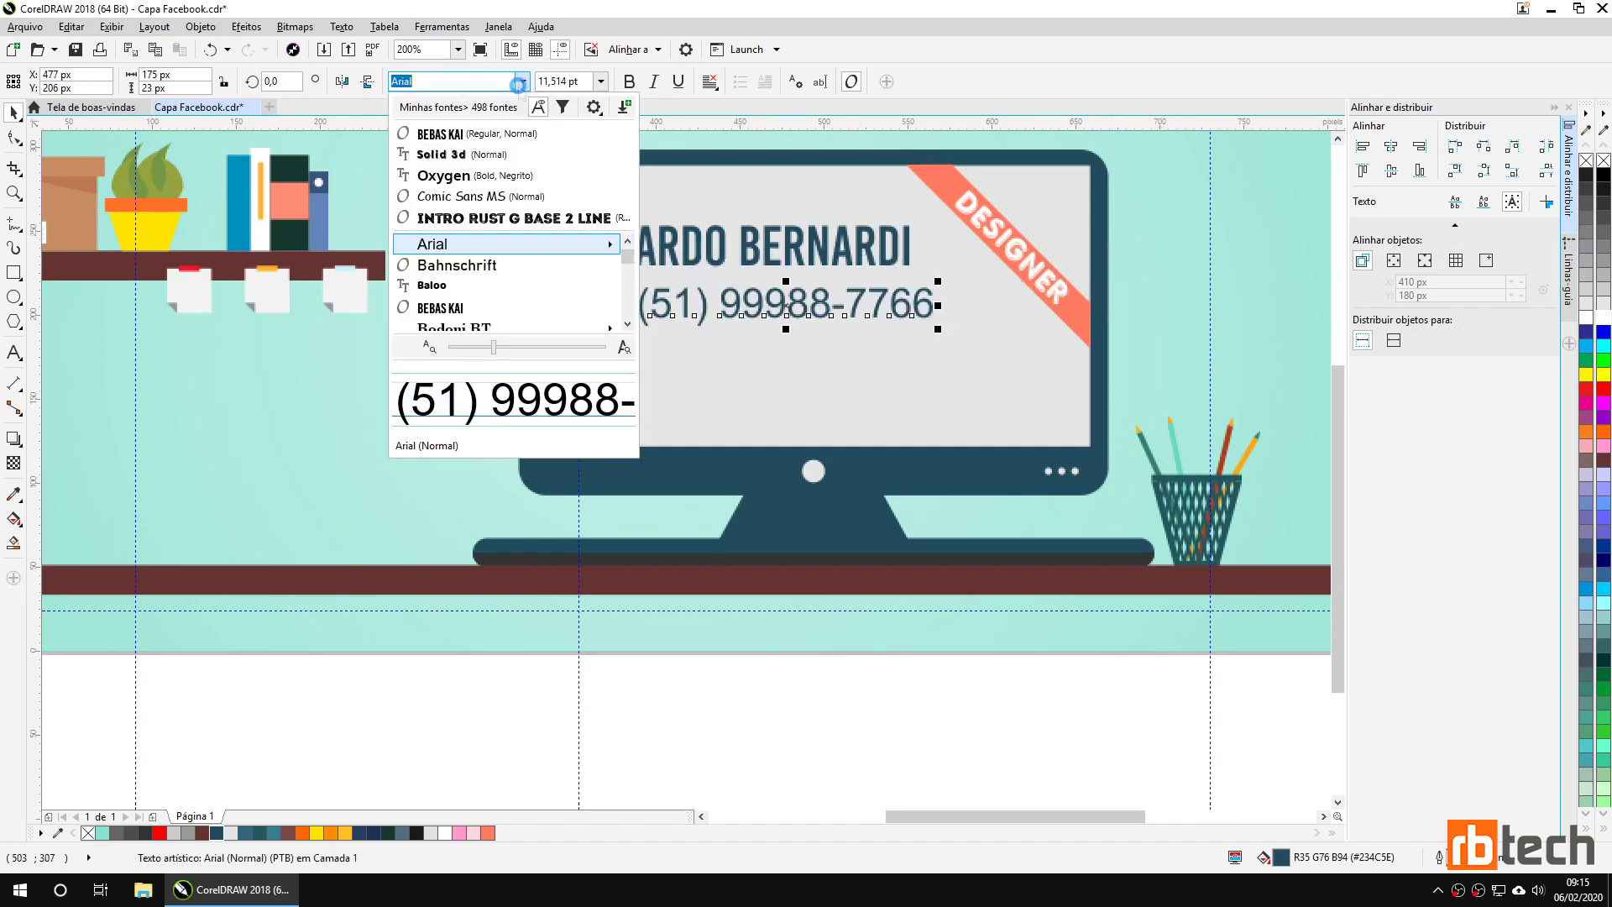
left_click(492, 174)
left_click_drag(761, 308, 753, 316)
left_click_drag(914, 336, 904, 332)
Set the phone number's font size to 8,5 pt, trying 10 and 9 pt first.
left_click_drag(538, 81, 569, 84)
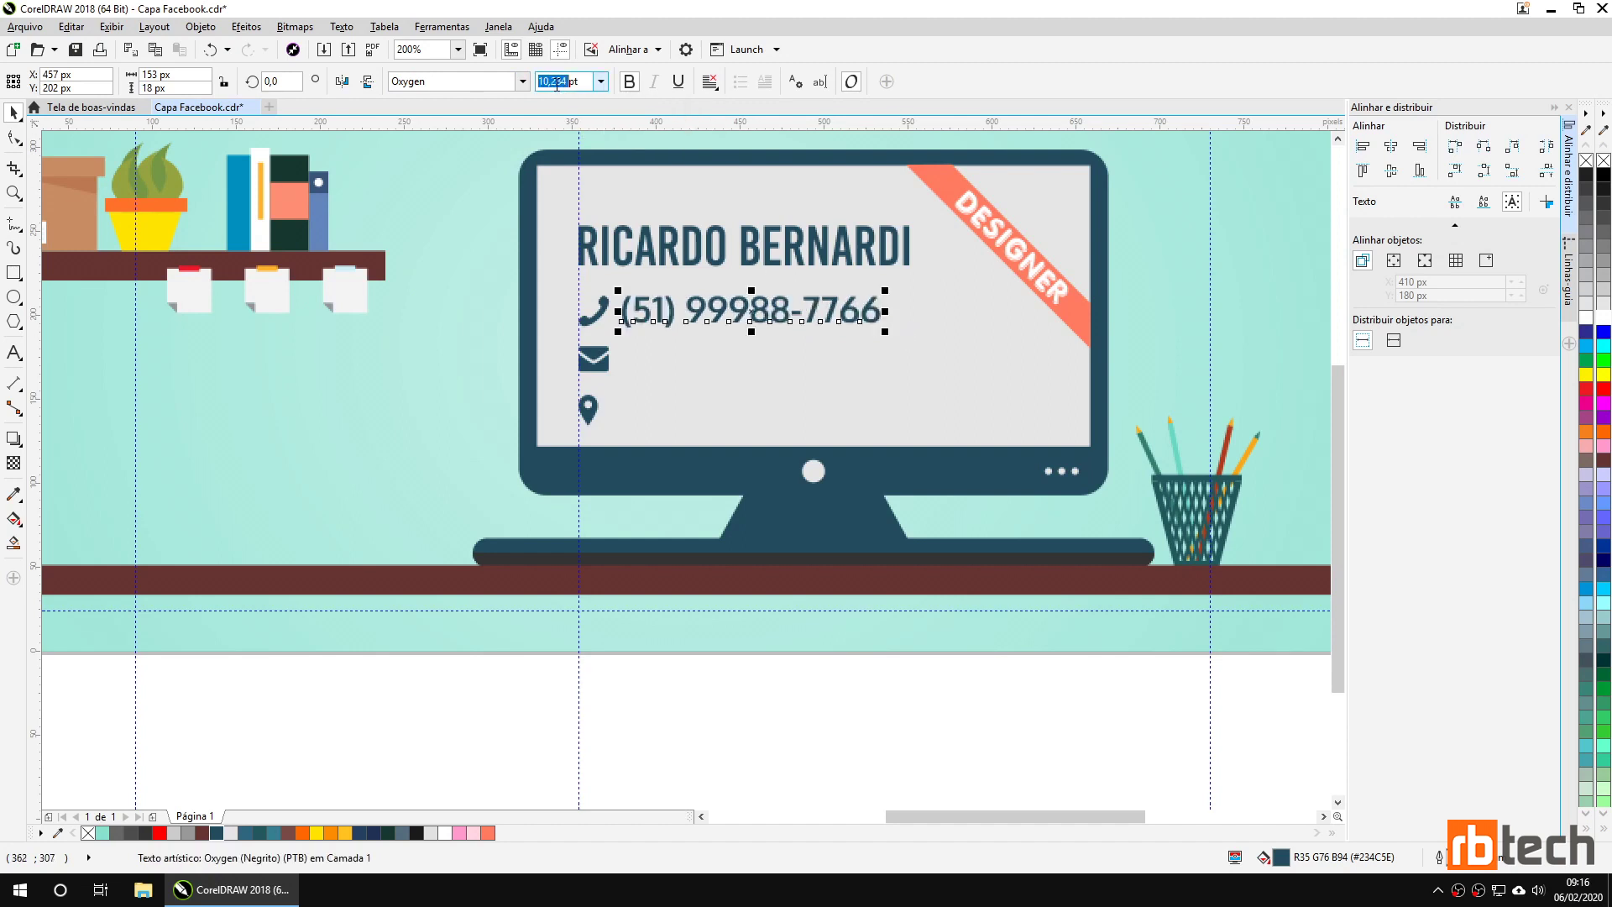
type("10")
key("Return")
scroll(663, 336, "up", 1)
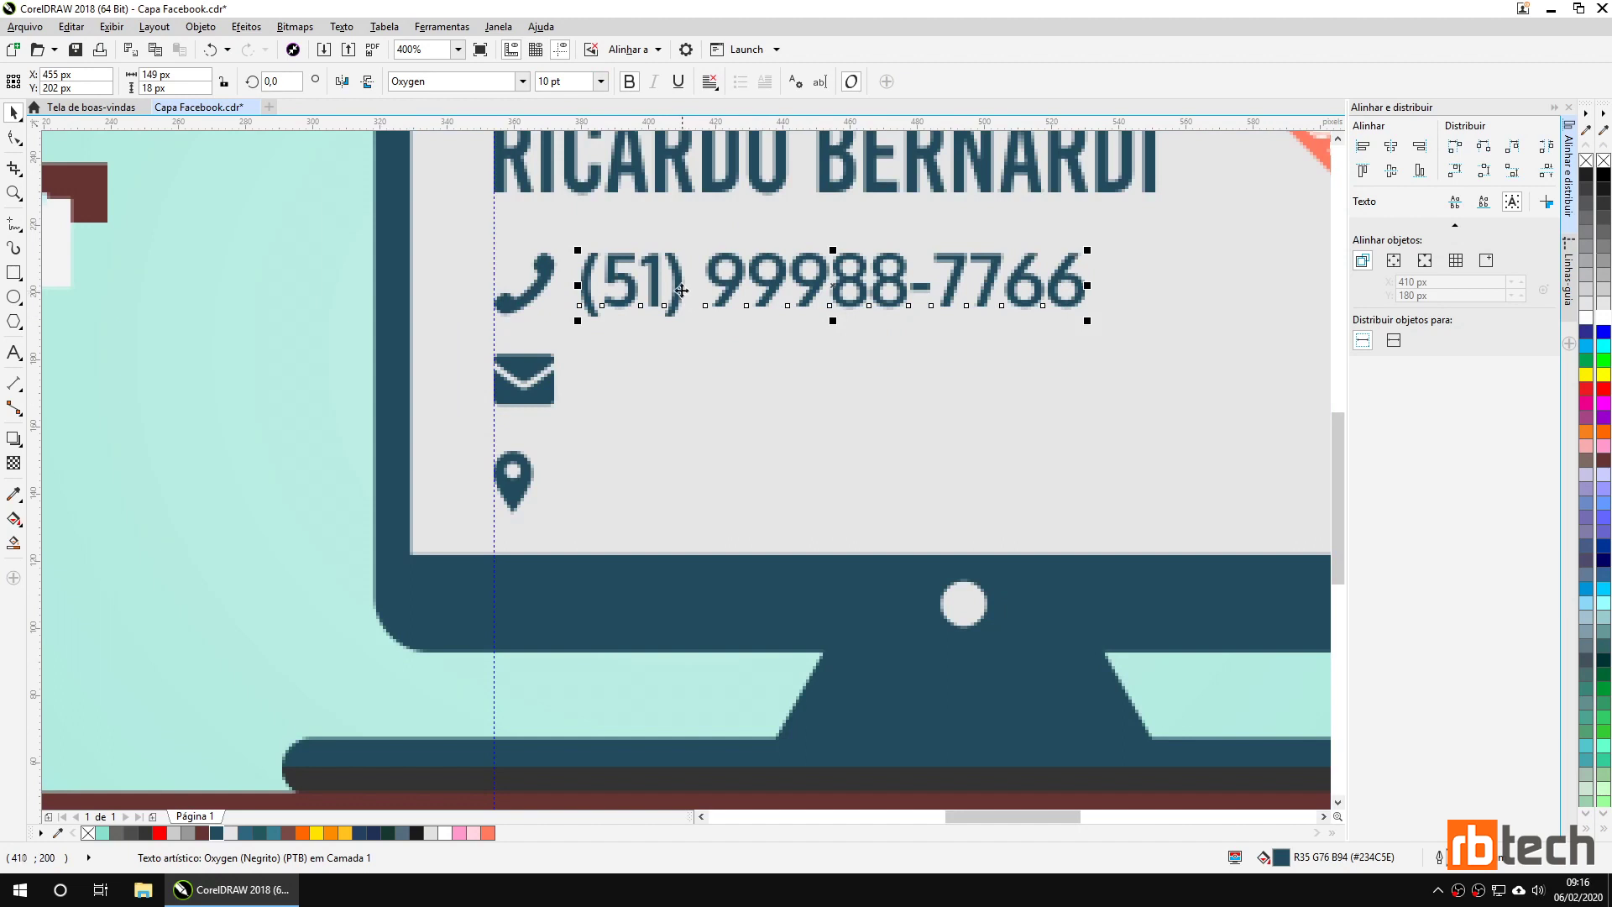
left_click_drag(677, 296, 680, 300)
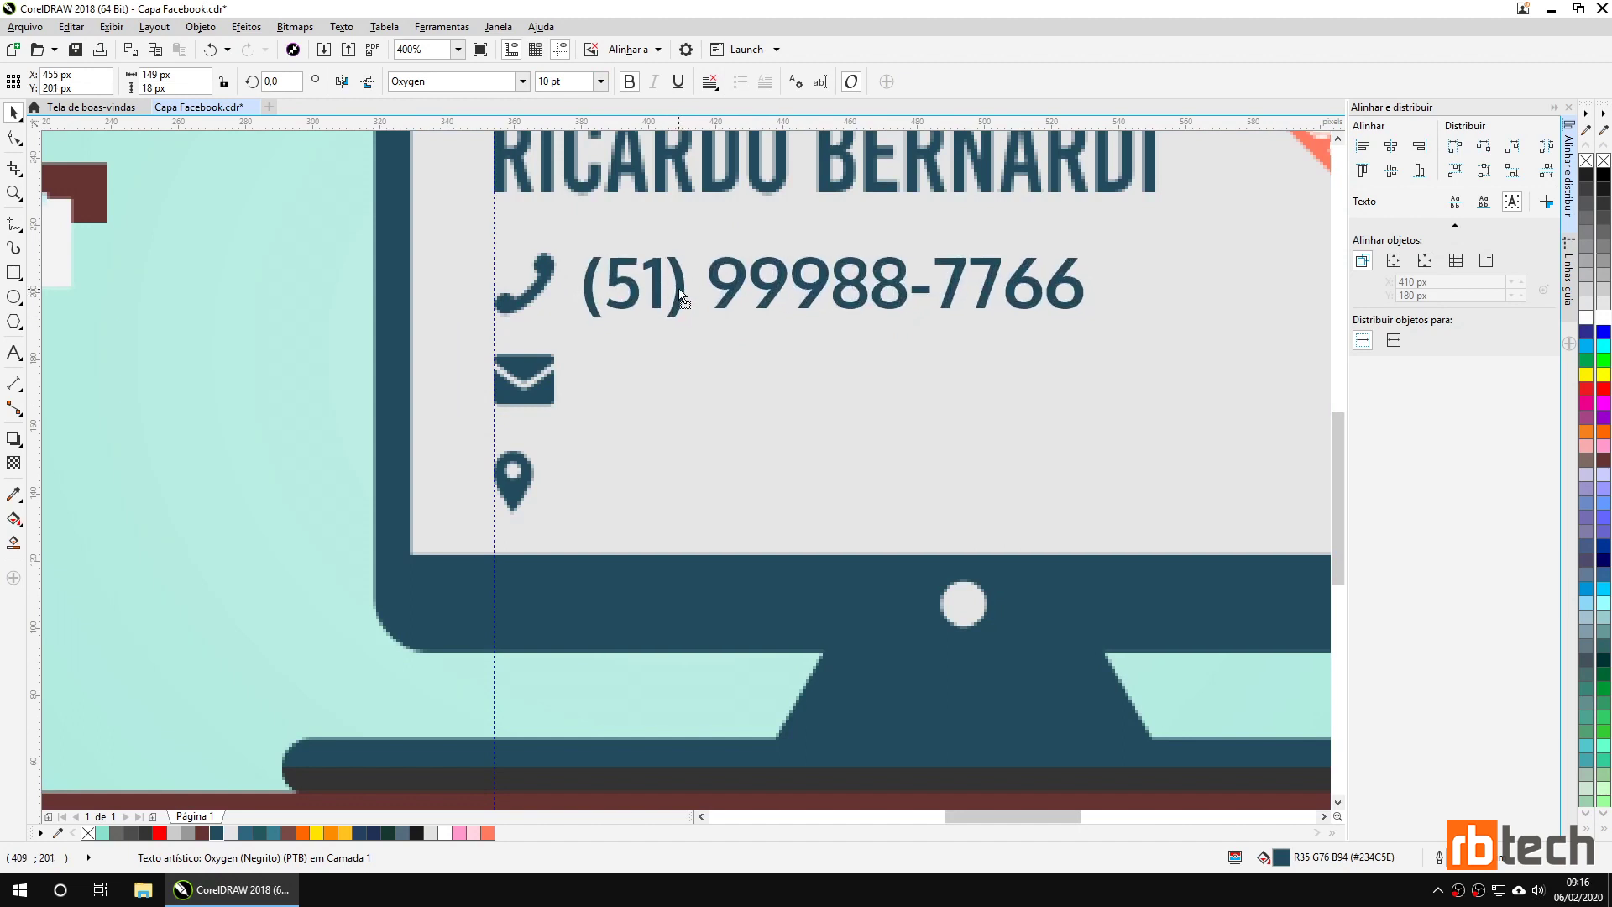
key("ctrl+z")
left_click(573, 80)
type("9")
key("Return")
type("8,5")
key("Return")
Duplicate the phone line beside the envelope and replace its text with the e-mail address.
left_click_drag(746, 292, 743, 291)
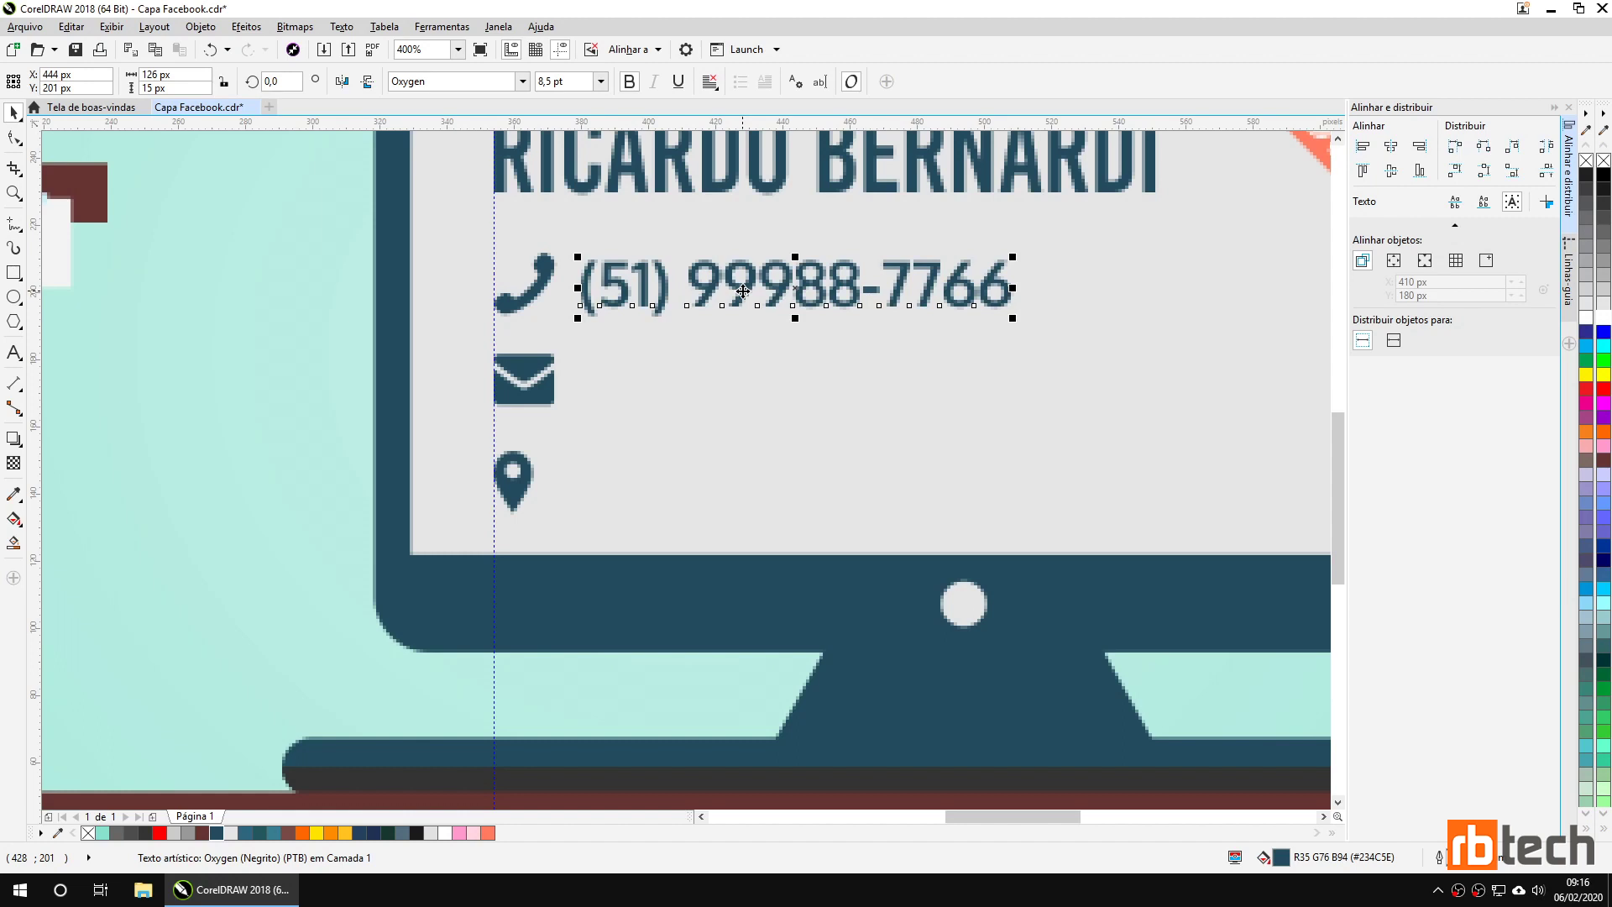
left_click_drag(744, 290, 739, 493)
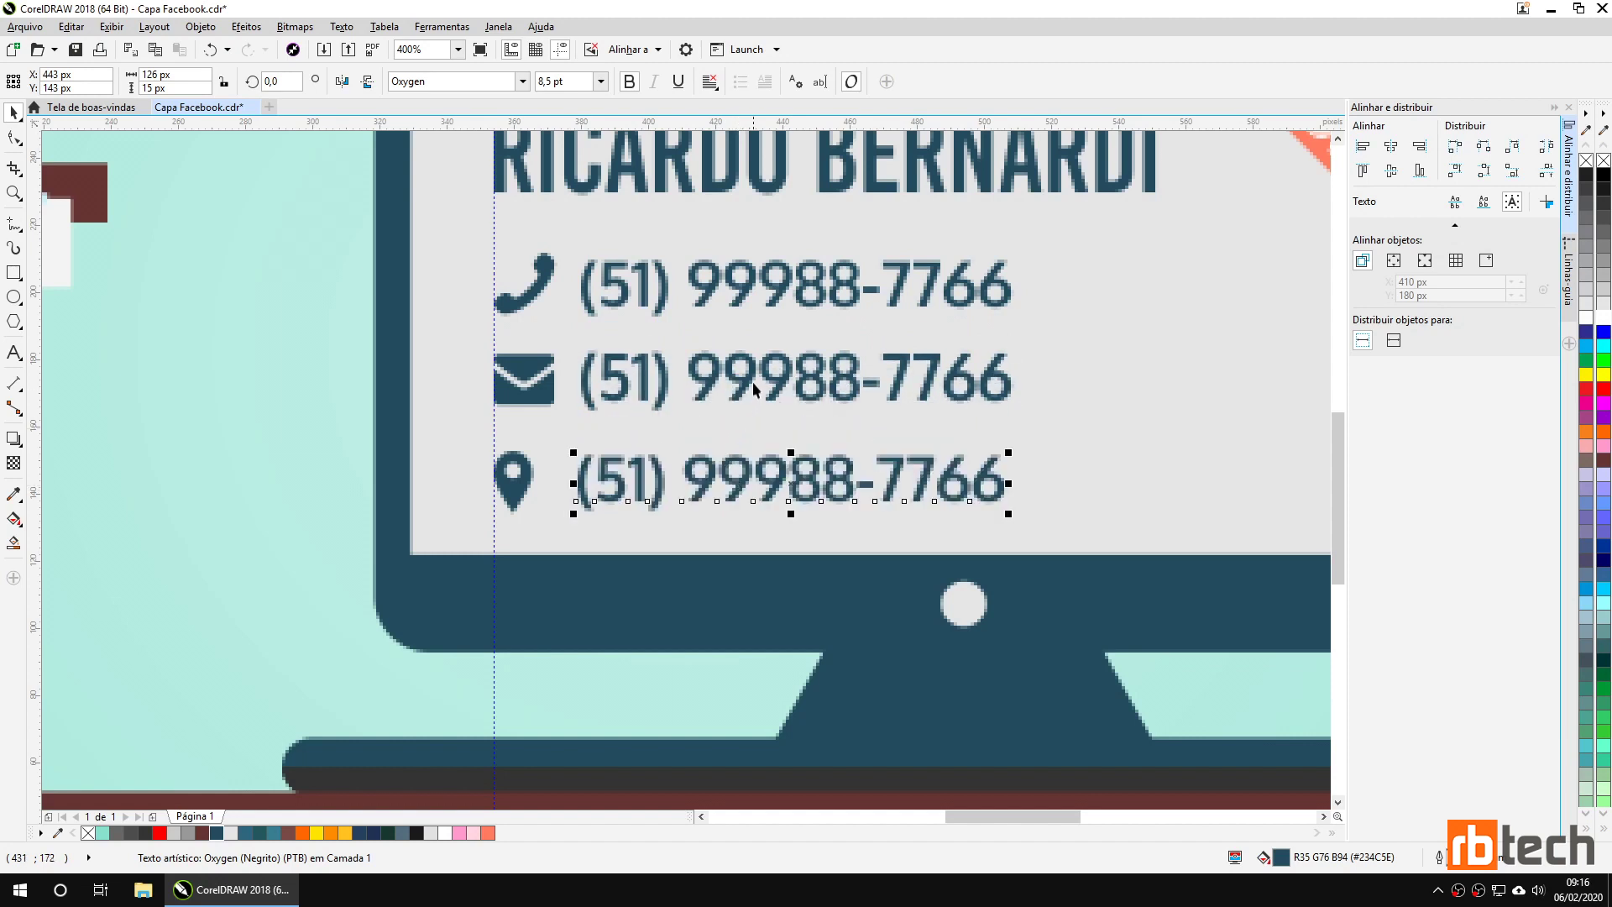
double_click(753, 382)
double_click(753, 382)
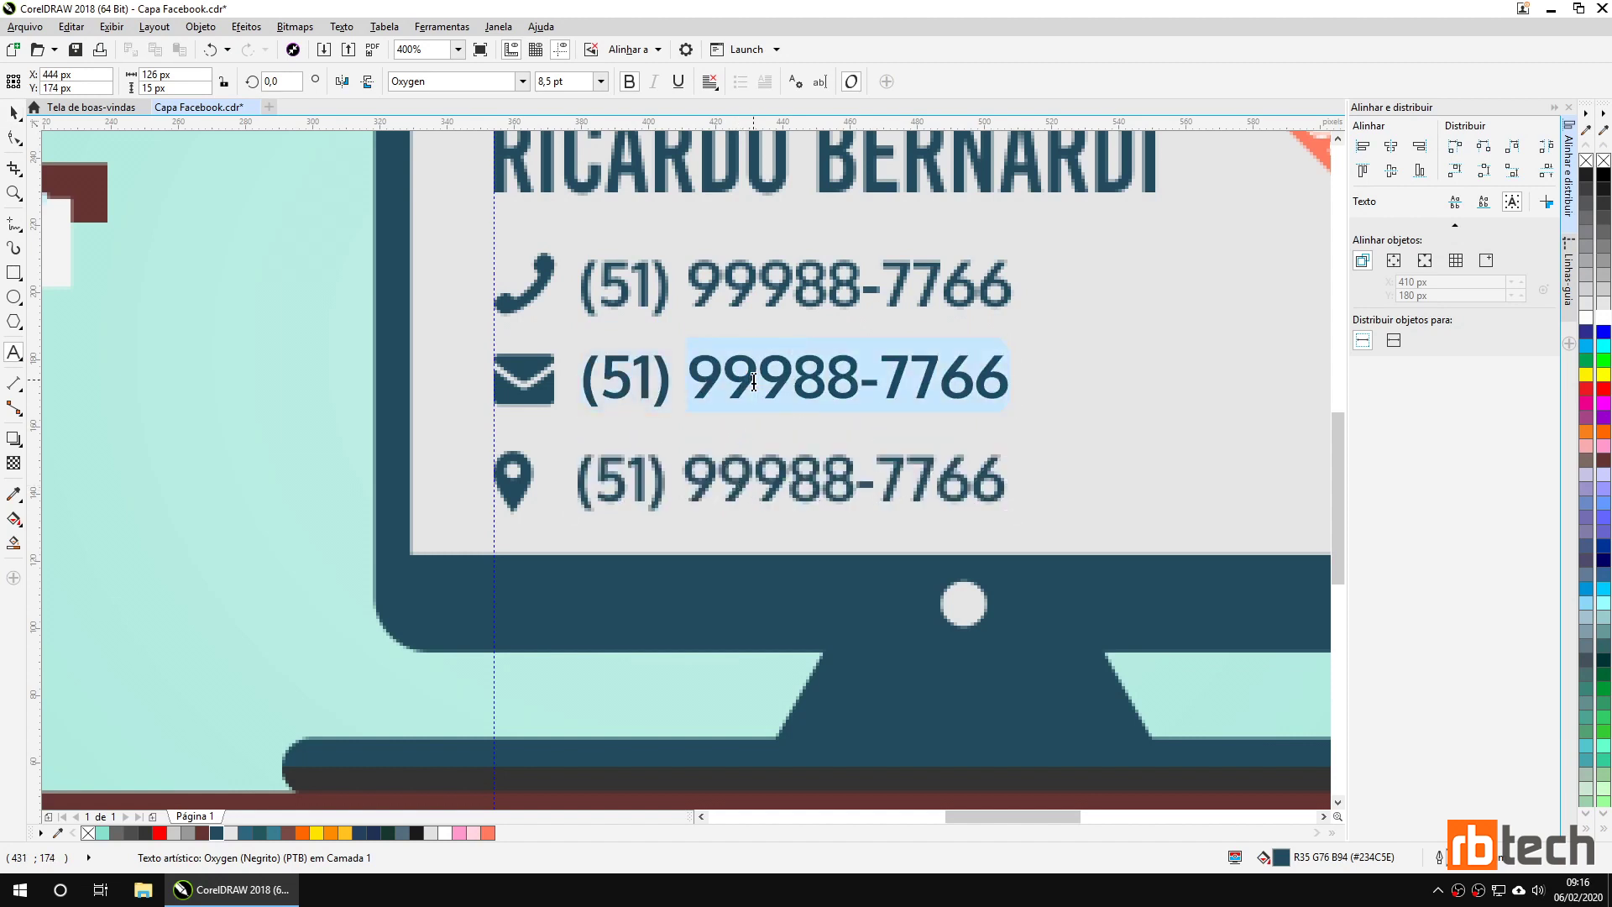
key("ctrl+a")
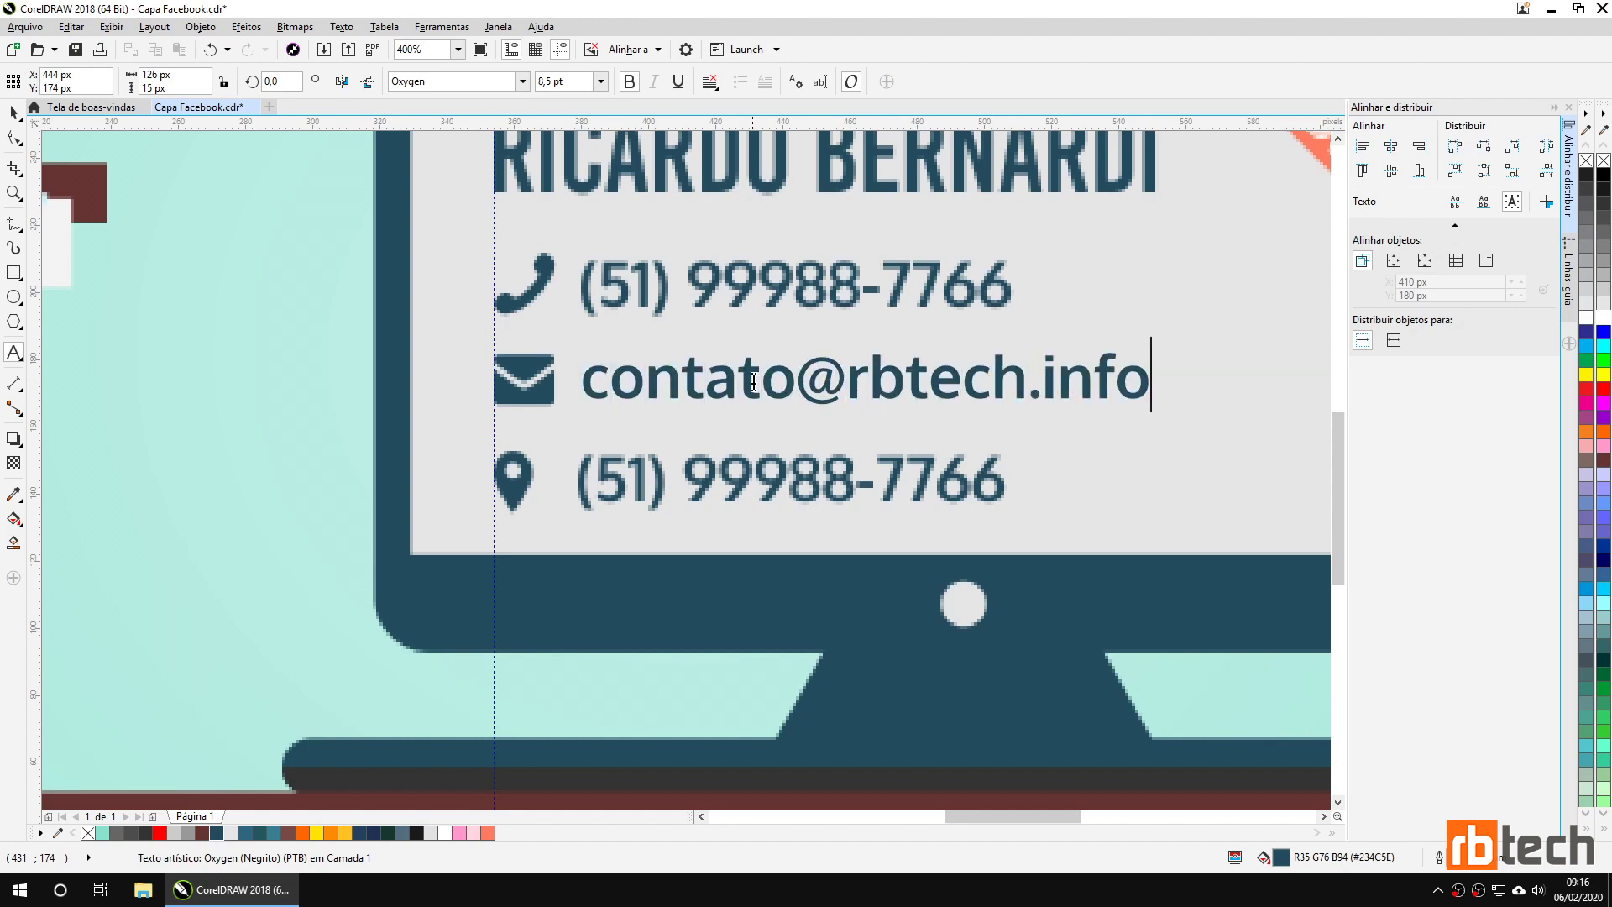
Change the third line to 'Dois Irmãos - RS' beside the pin icon.
left_click(721, 481)
double_click(723, 487)
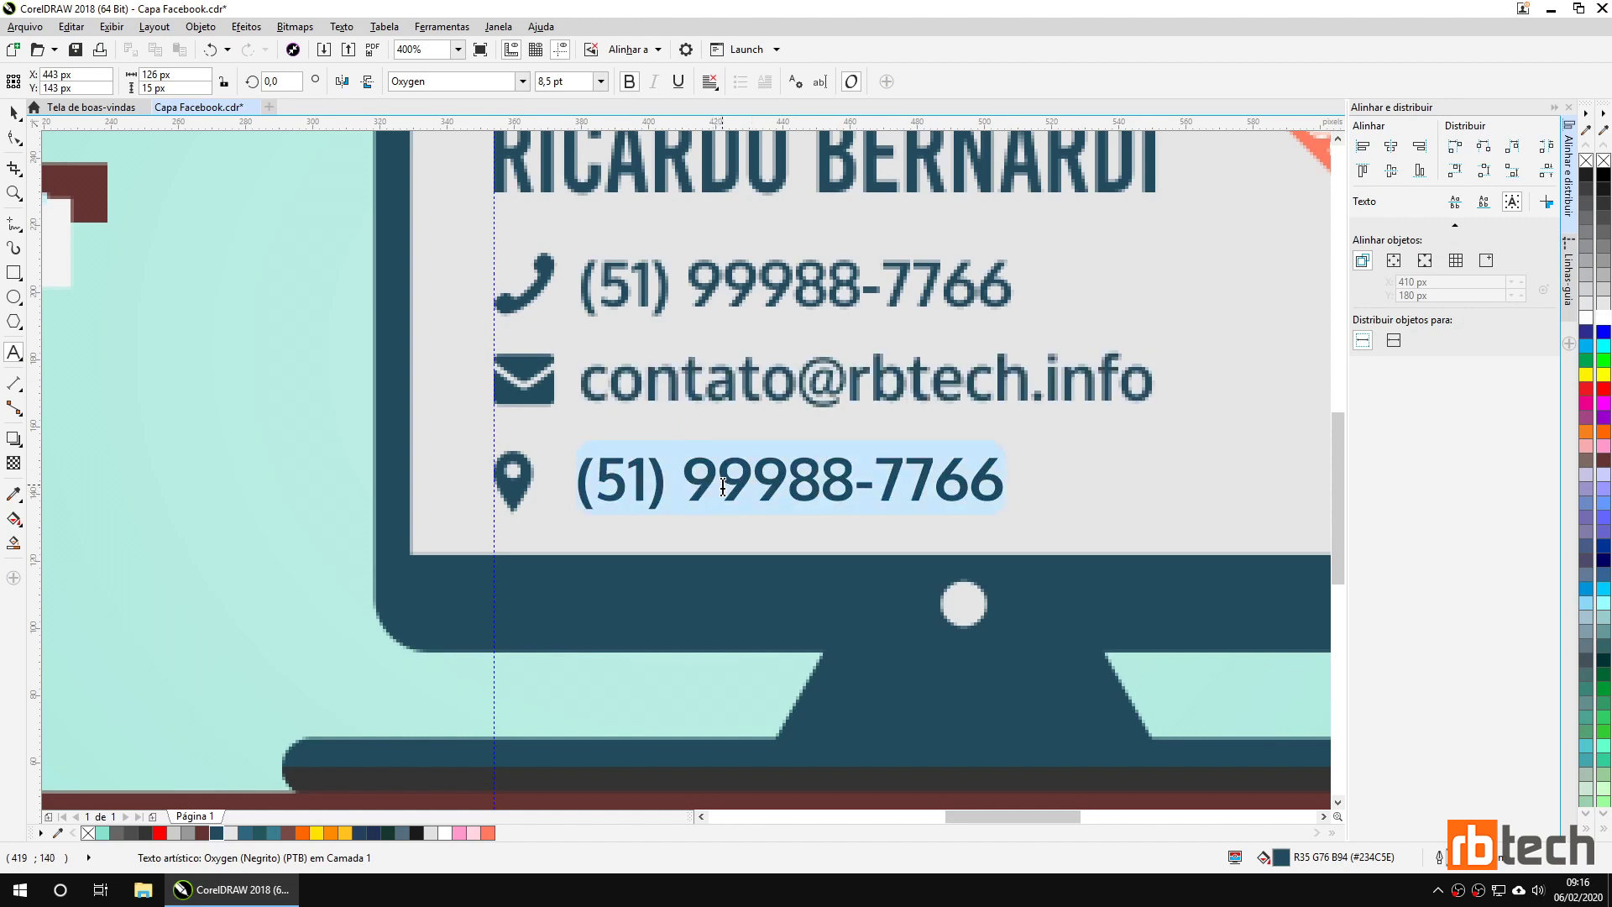
type("Dois")
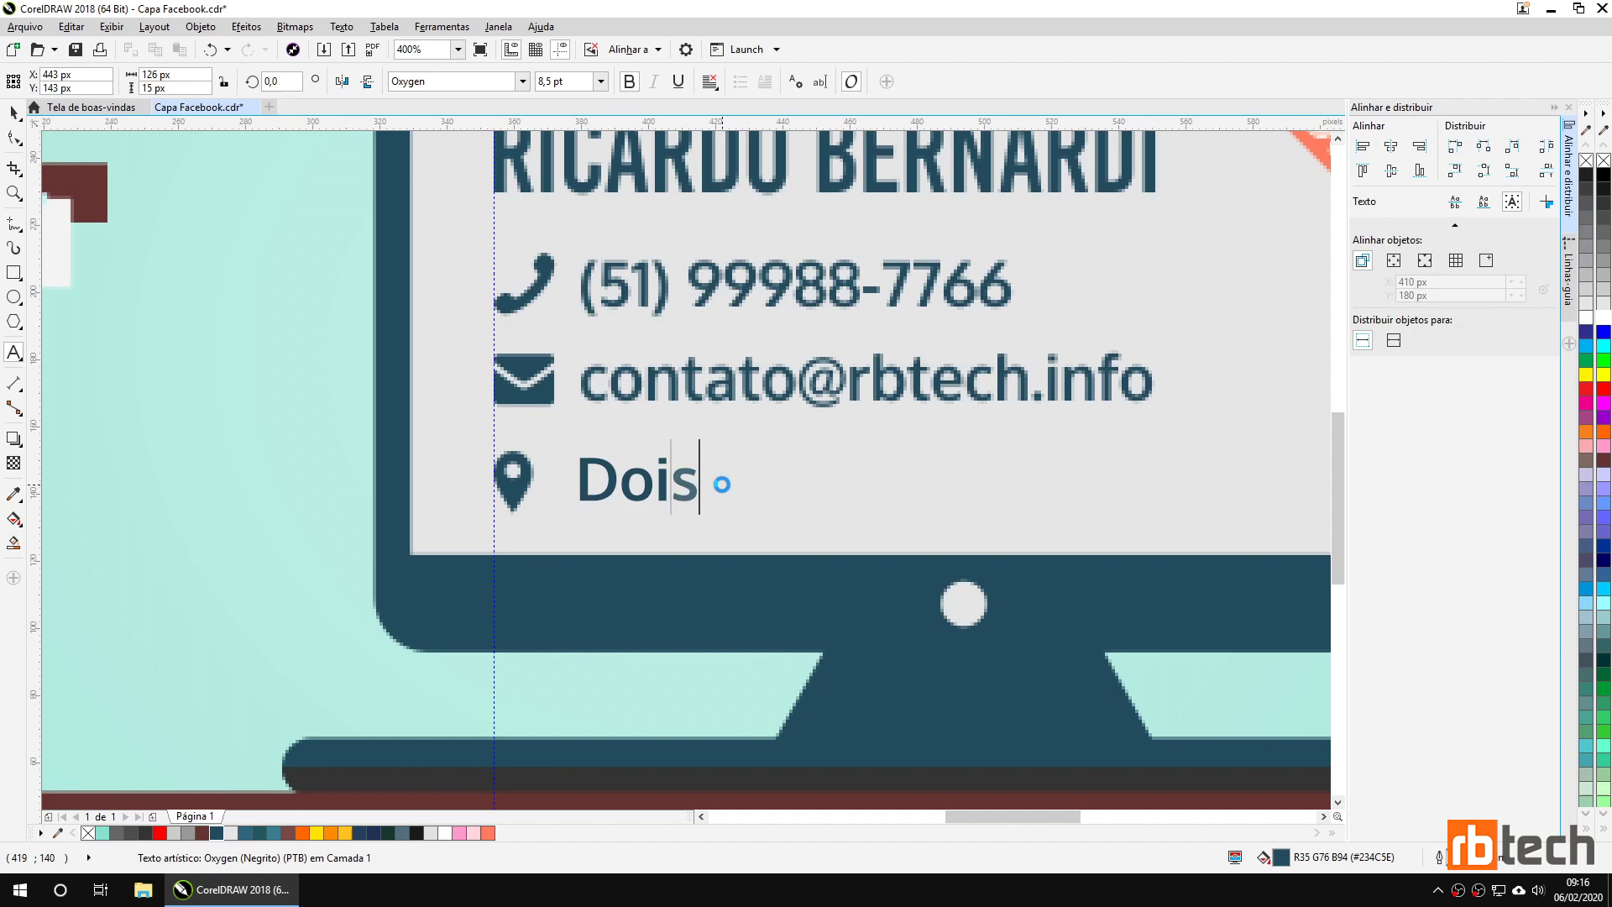
type(" Irmãos")
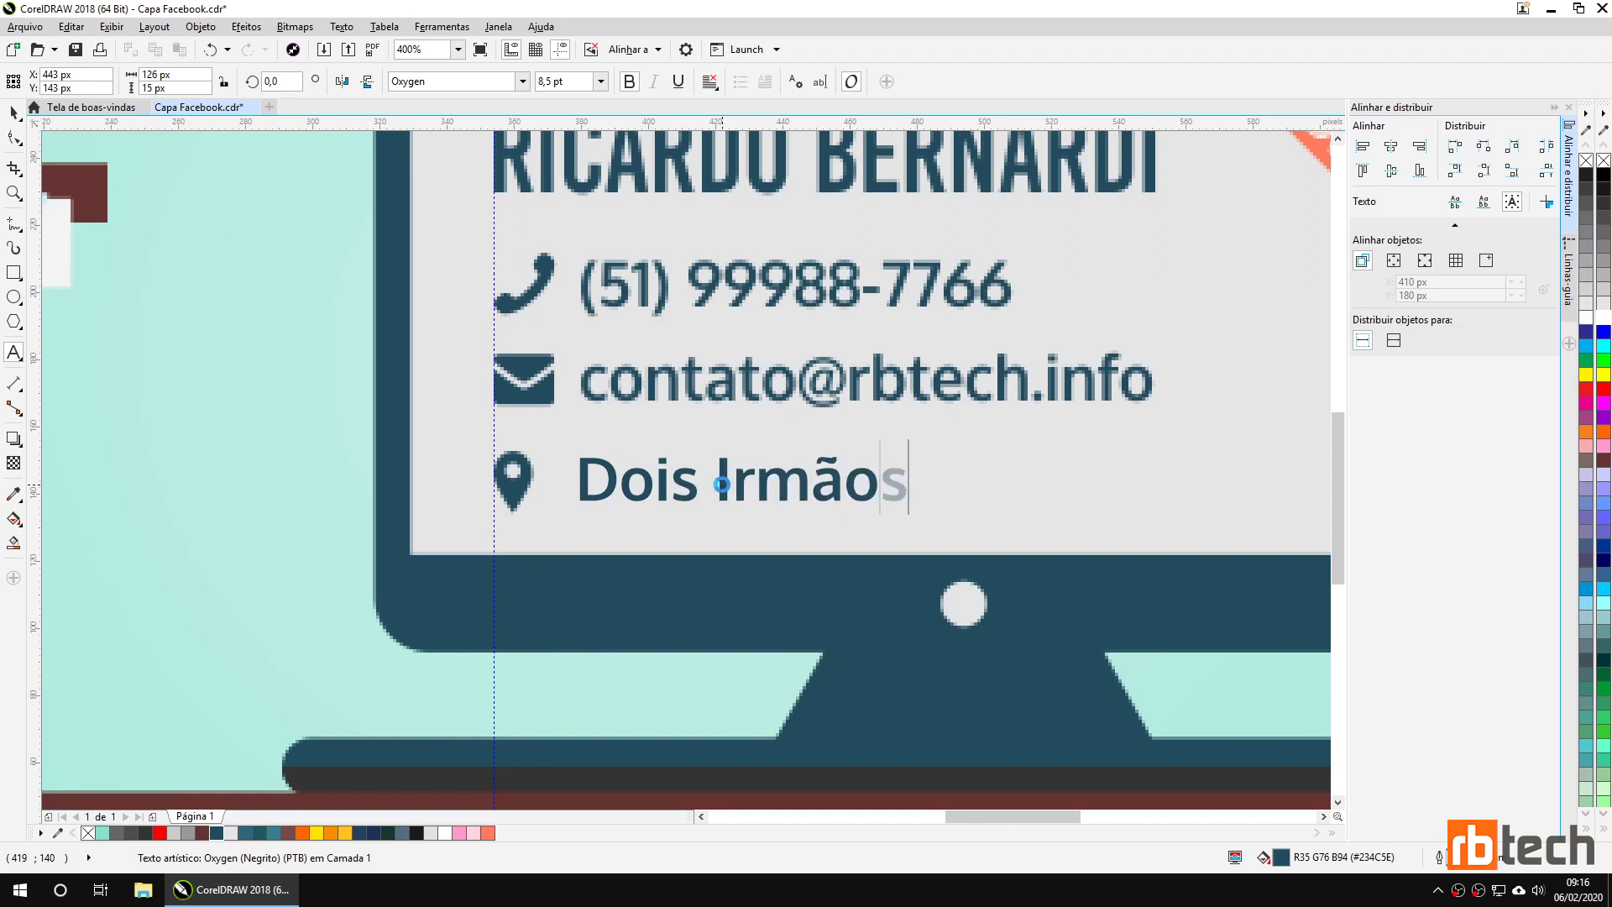
type(" - RS")
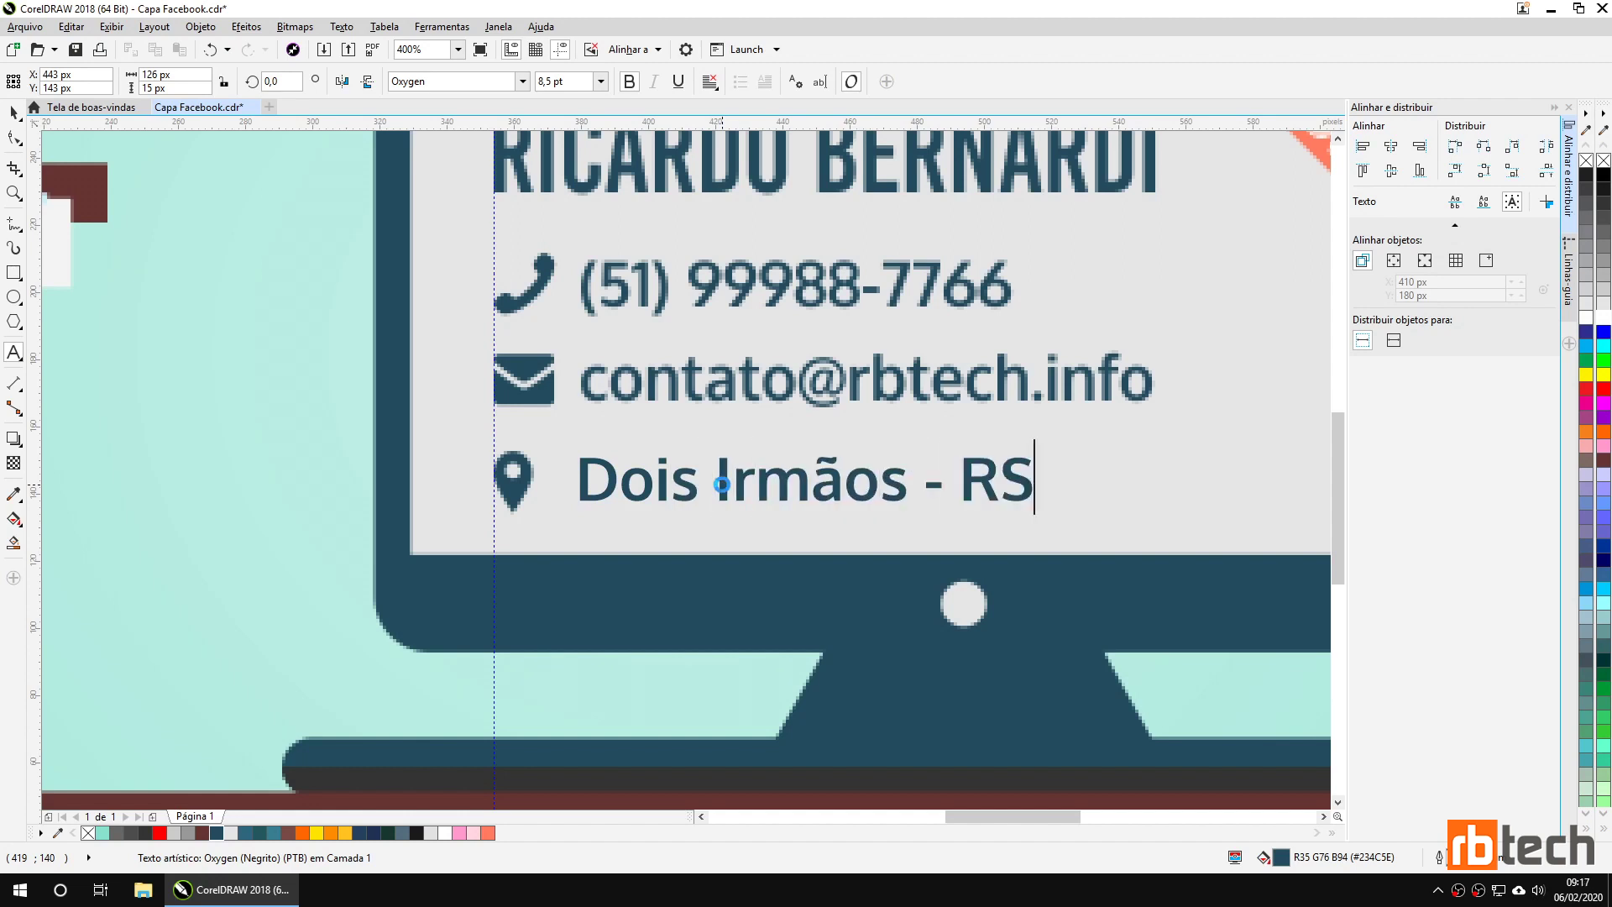
key("ctrl+space")
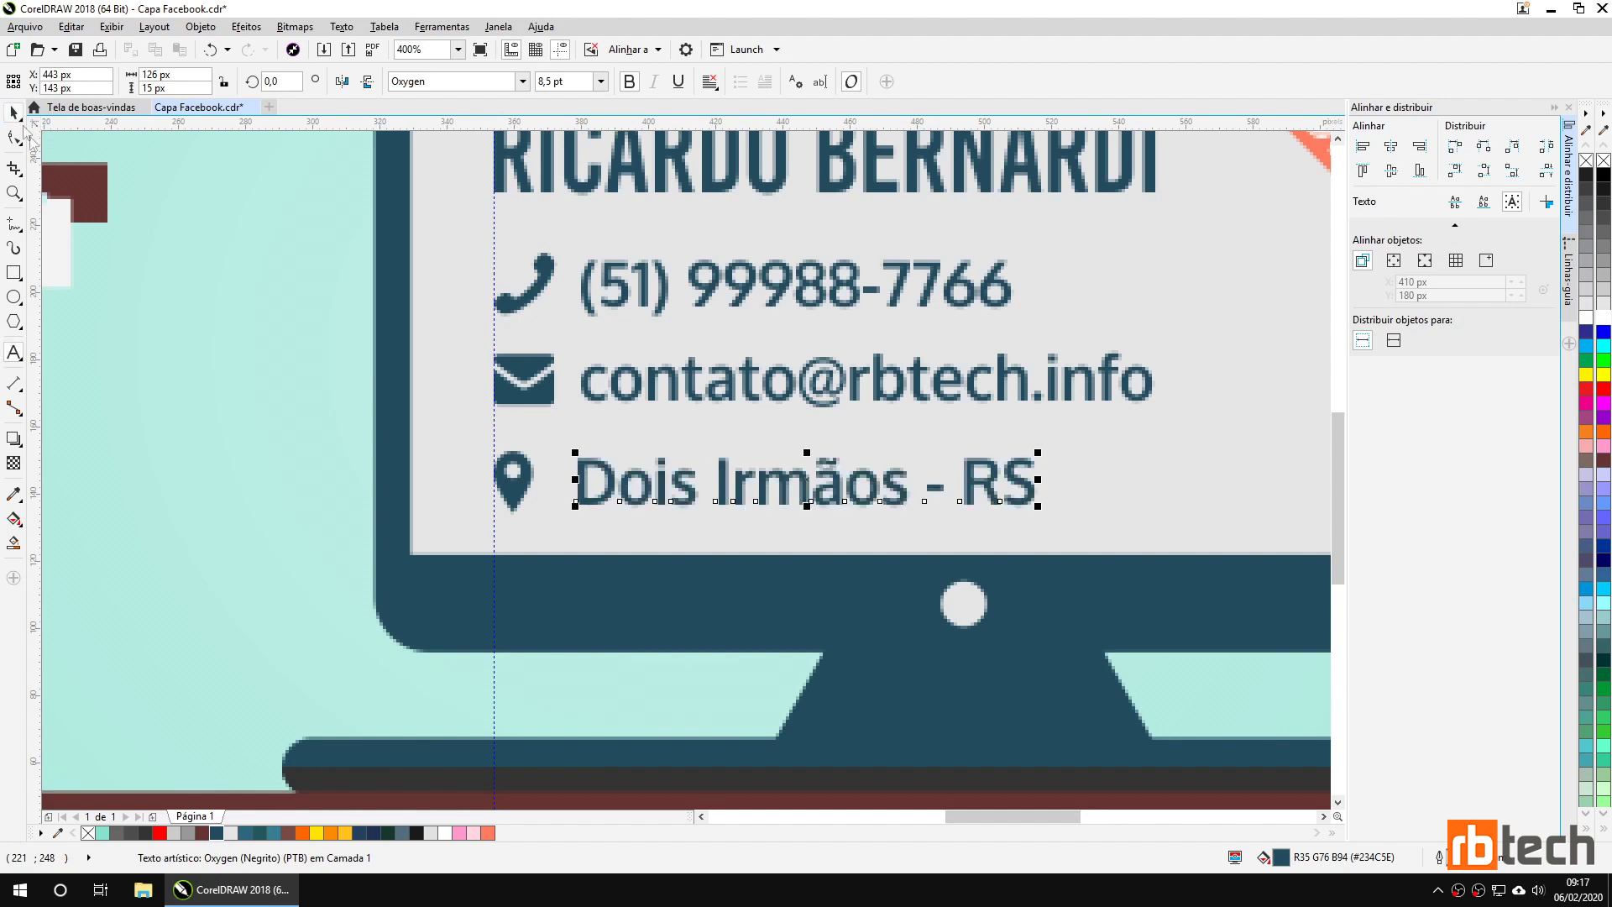
left_click(185, 320)
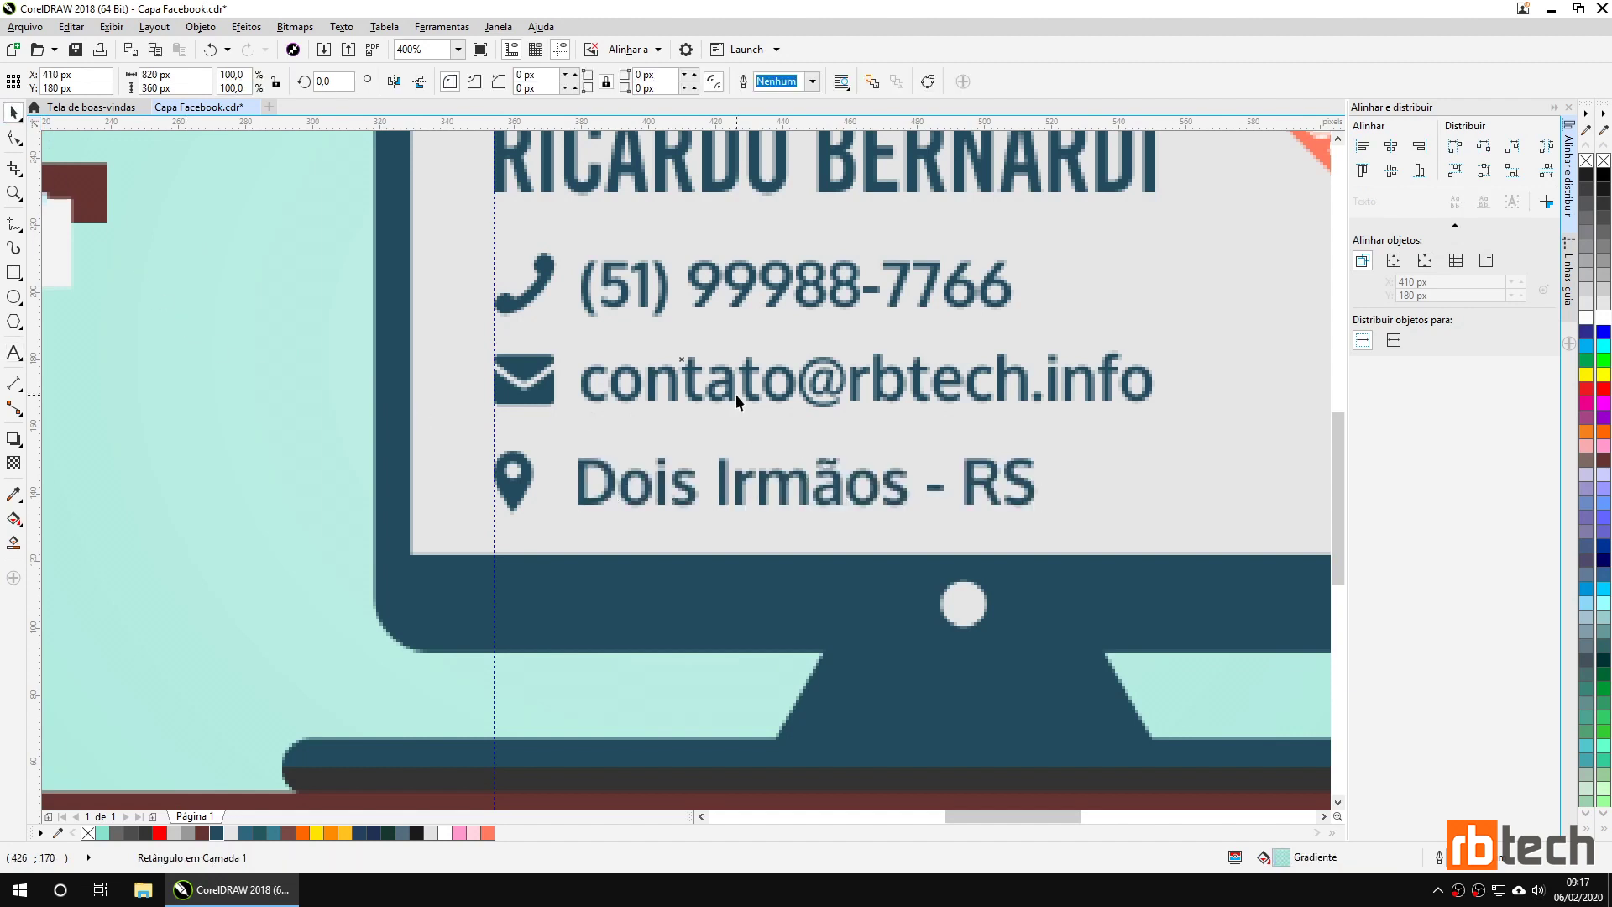
Align the phone number to the vertical centre of the phone icon.
scroll(736, 395, "down", 2)
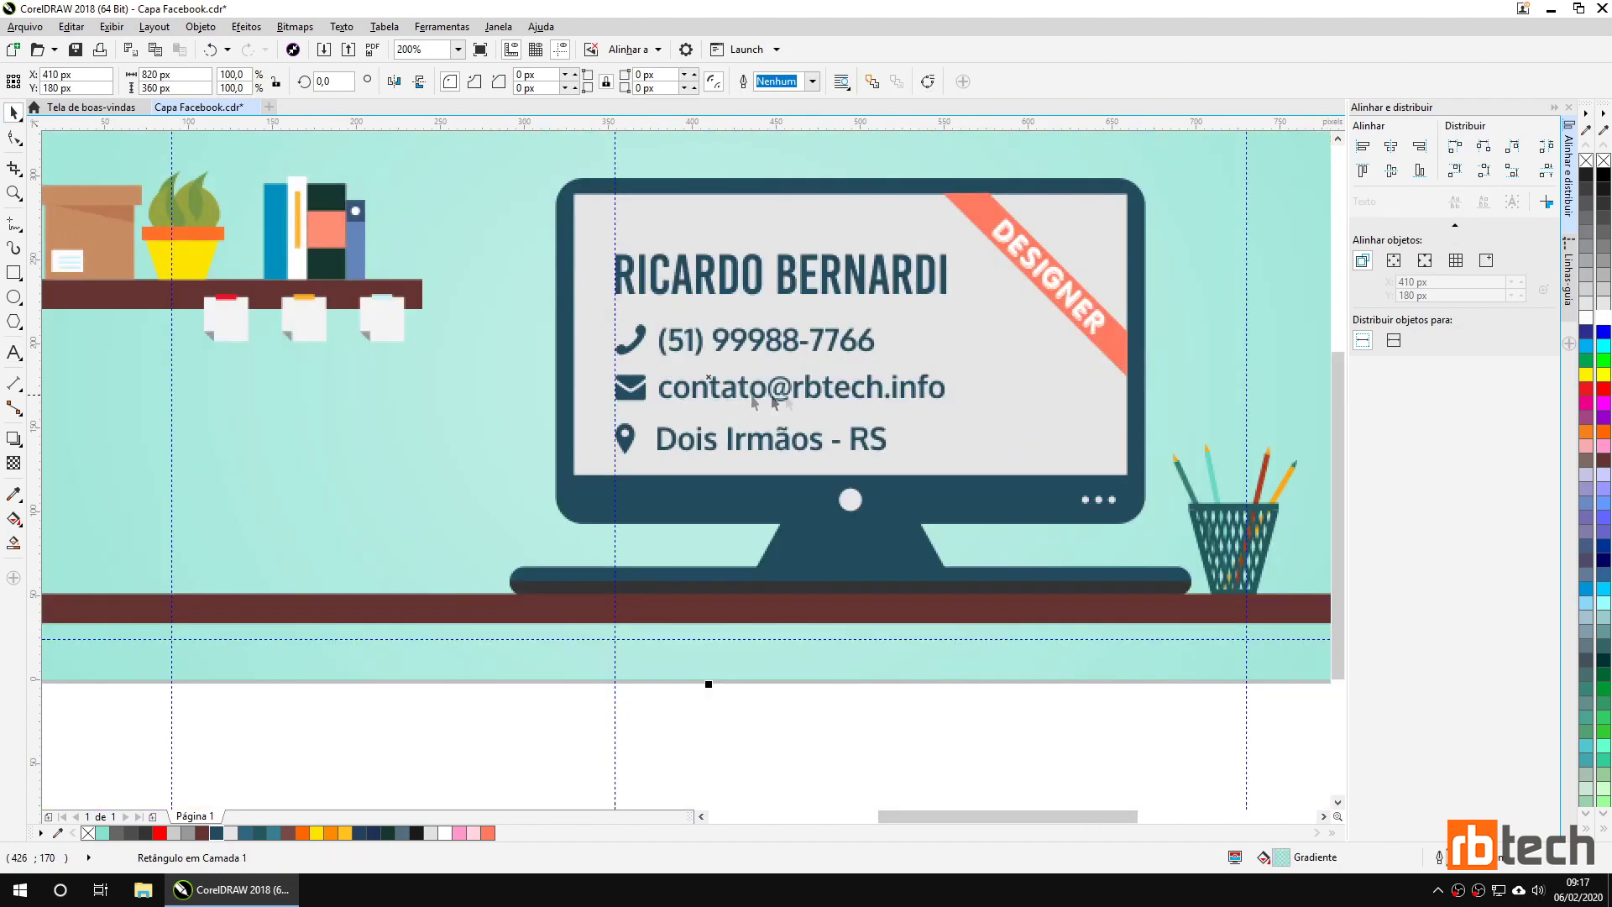
left_click_drag(955, 398, 872, 430)
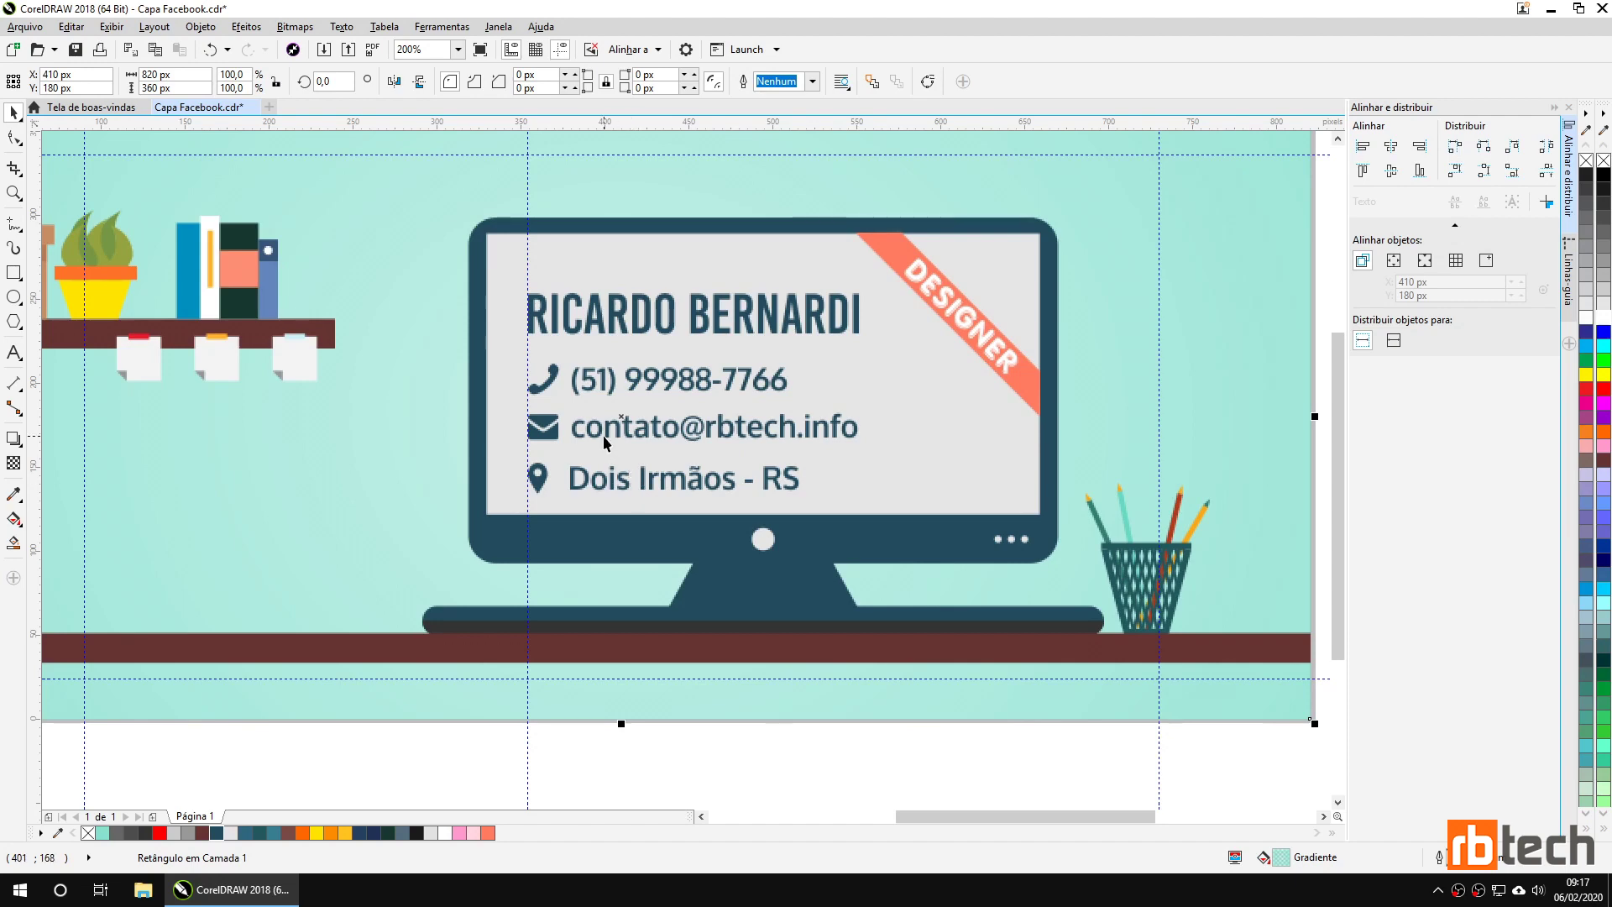
left_click(575, 385)
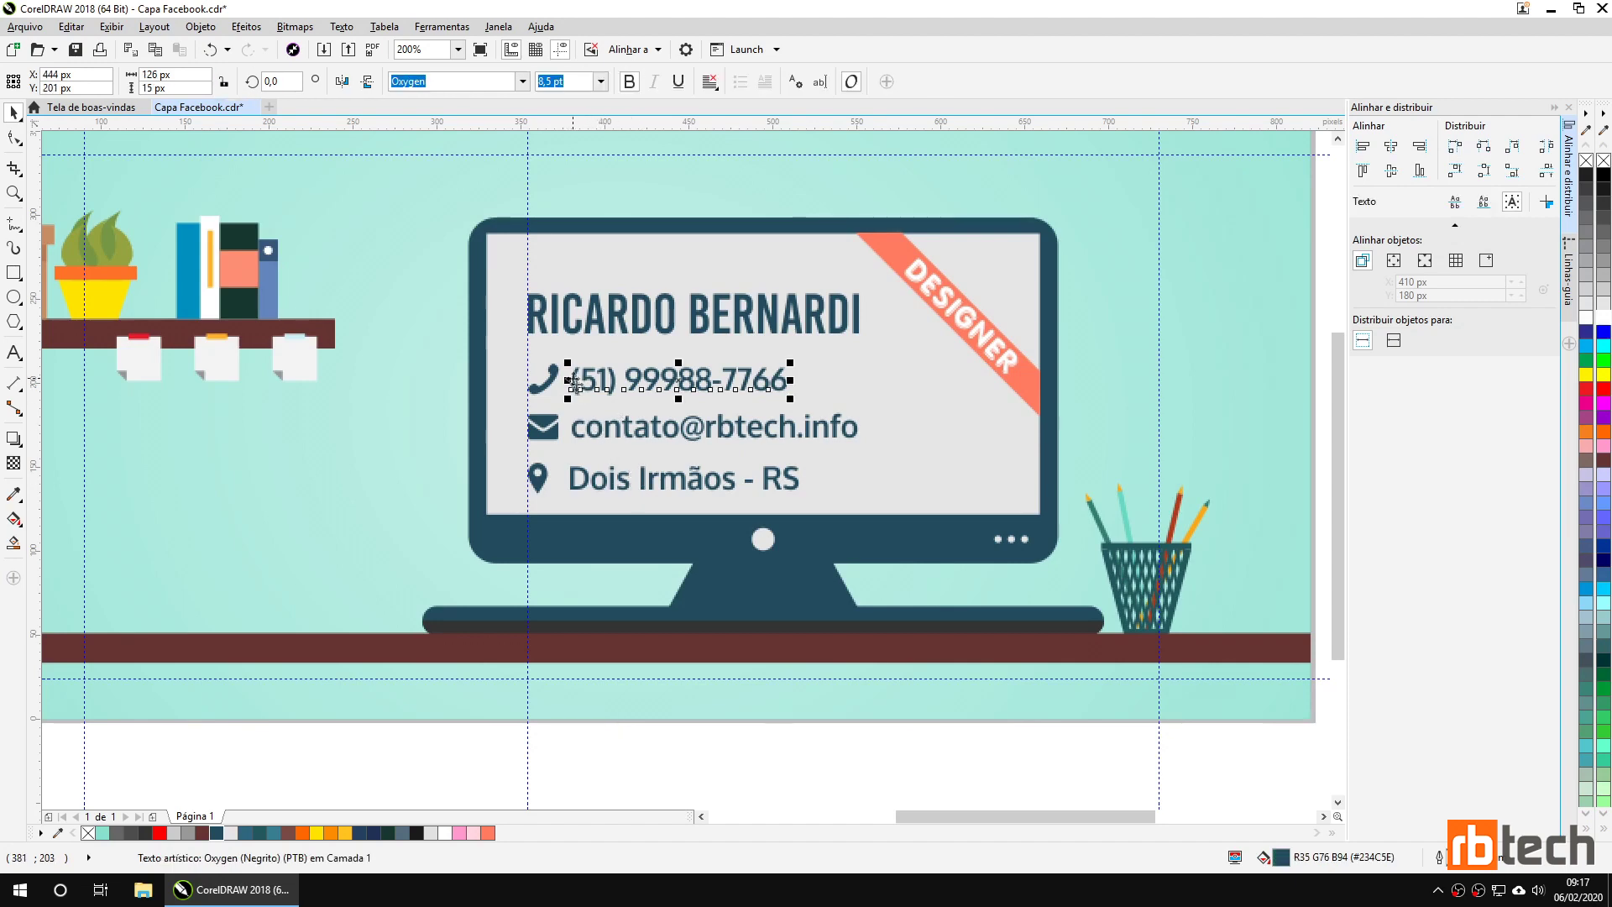
left_click(546, 387, "shift")
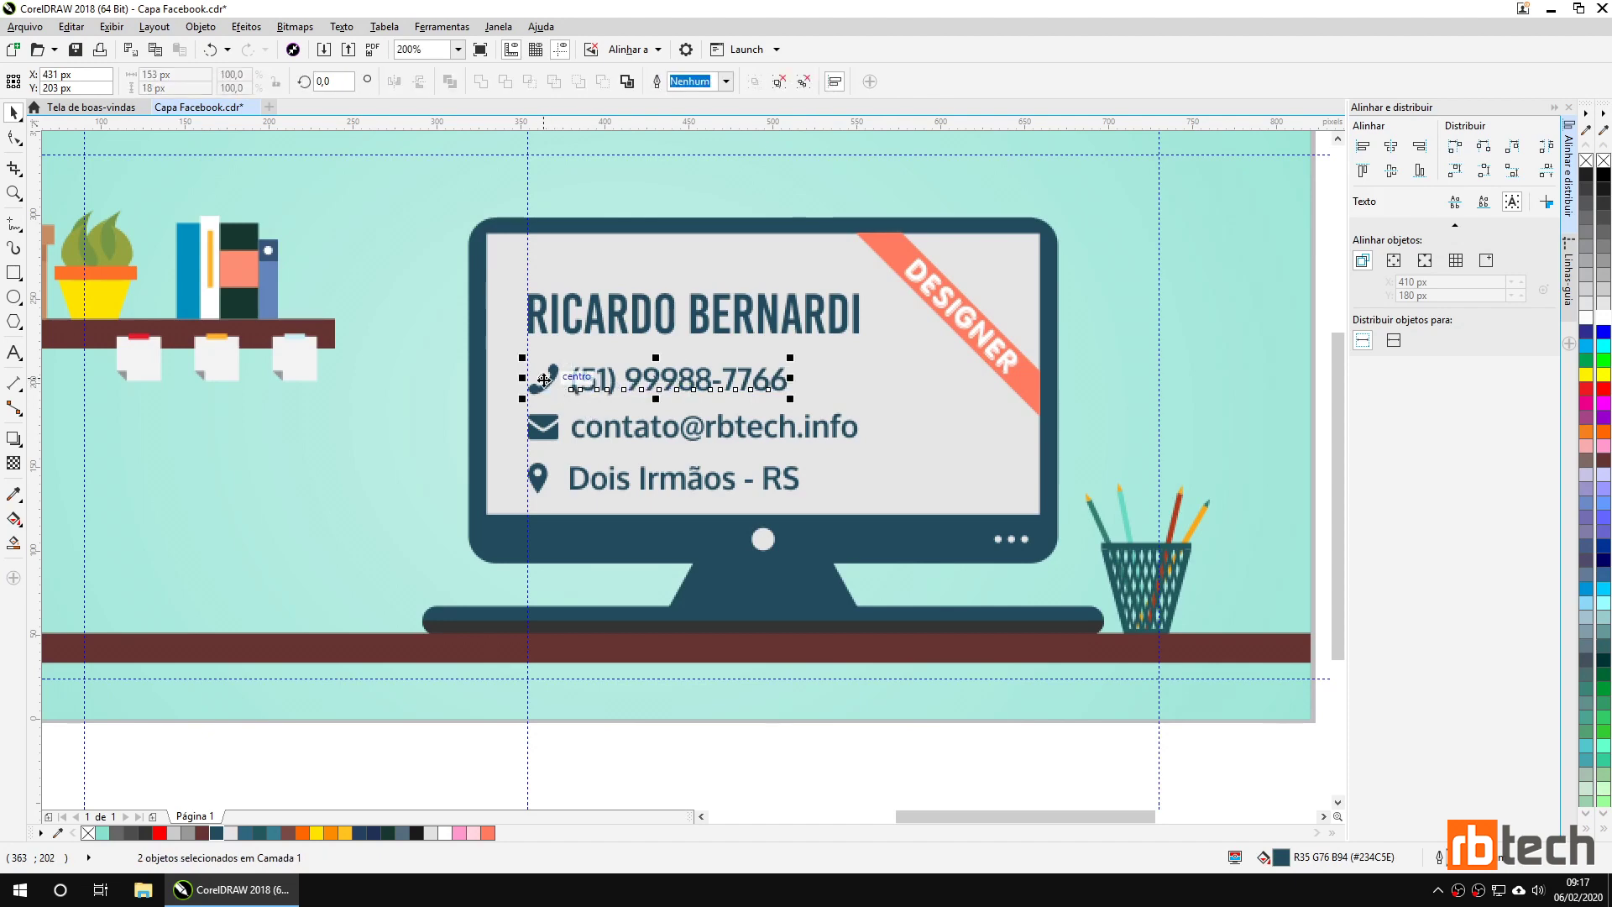
left_click(1391, 173)
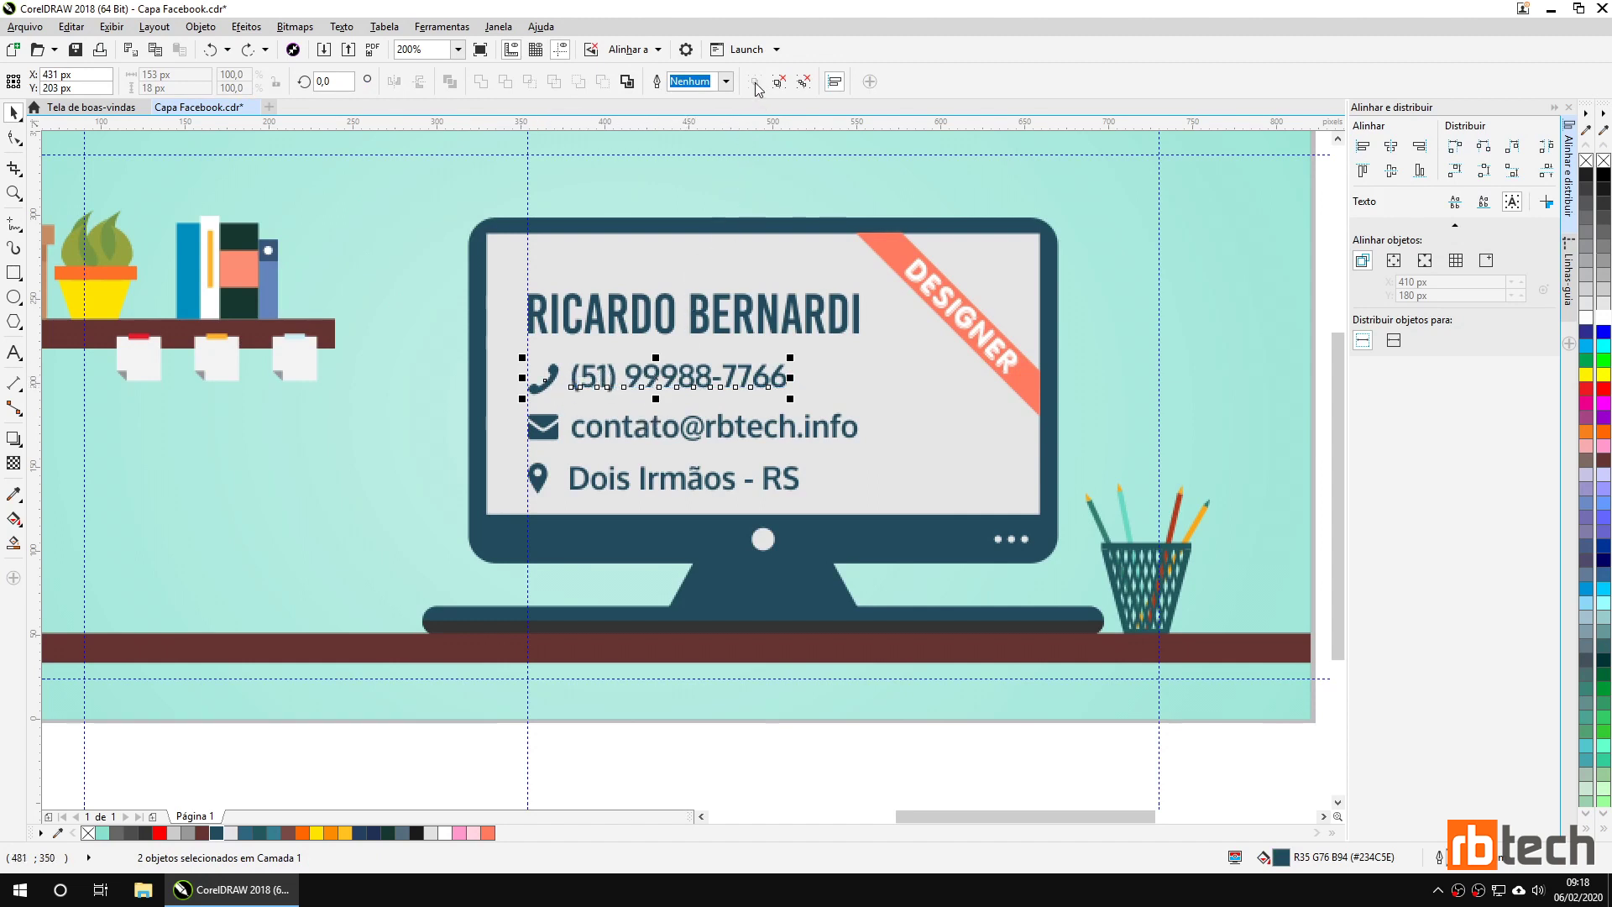
left_click(446, 336)
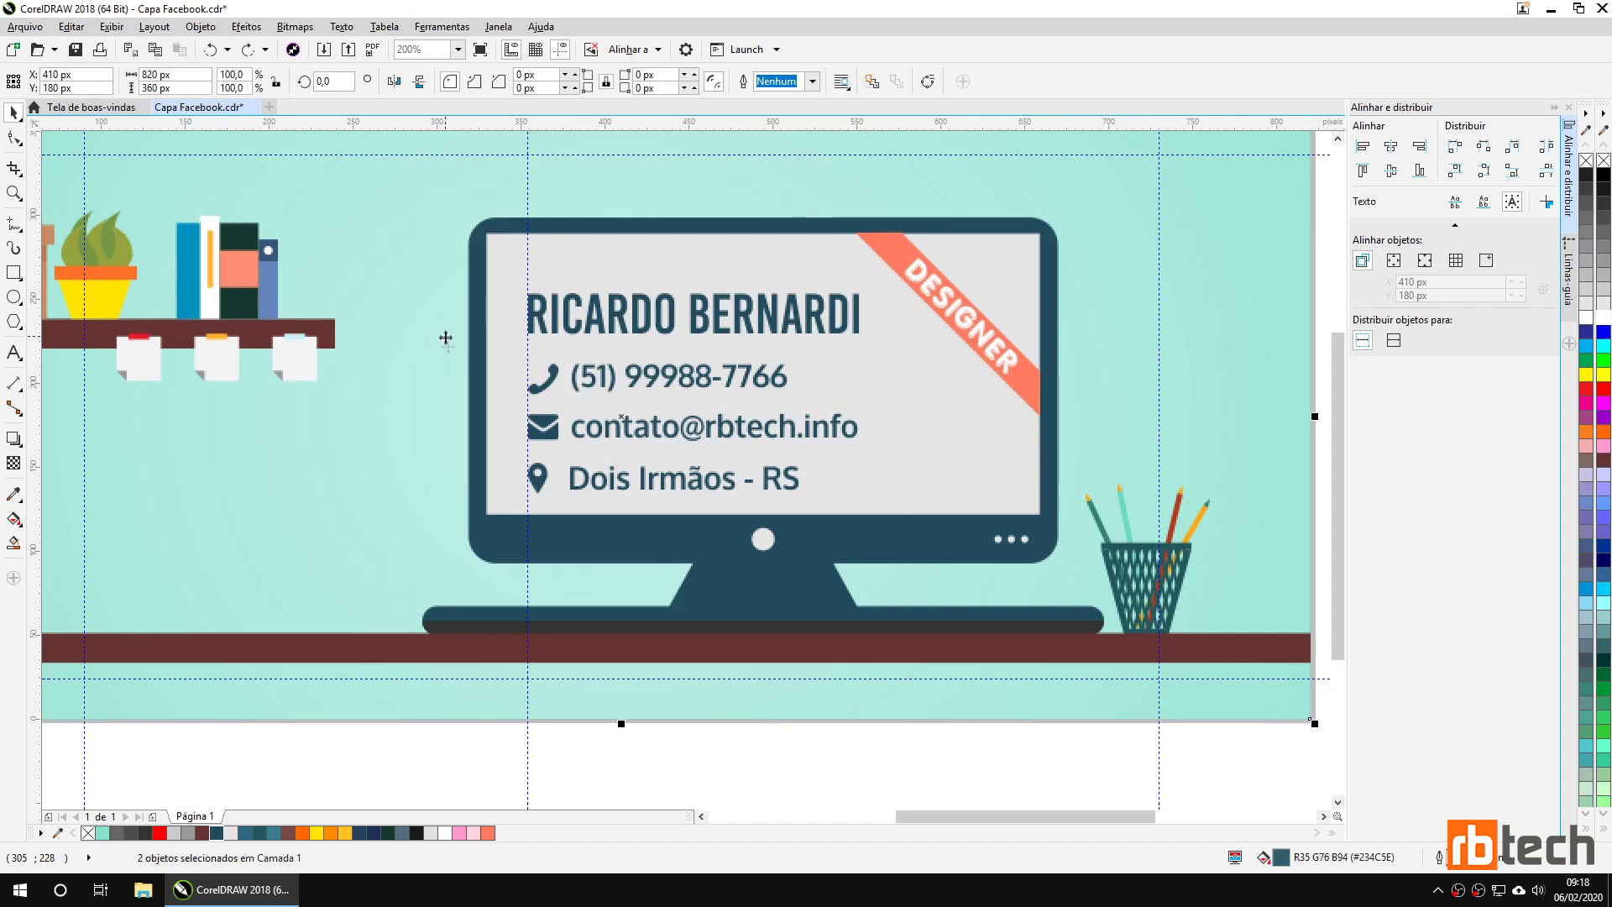
Ungroup the phone icon into its separate parts.
left_click(546, 389)
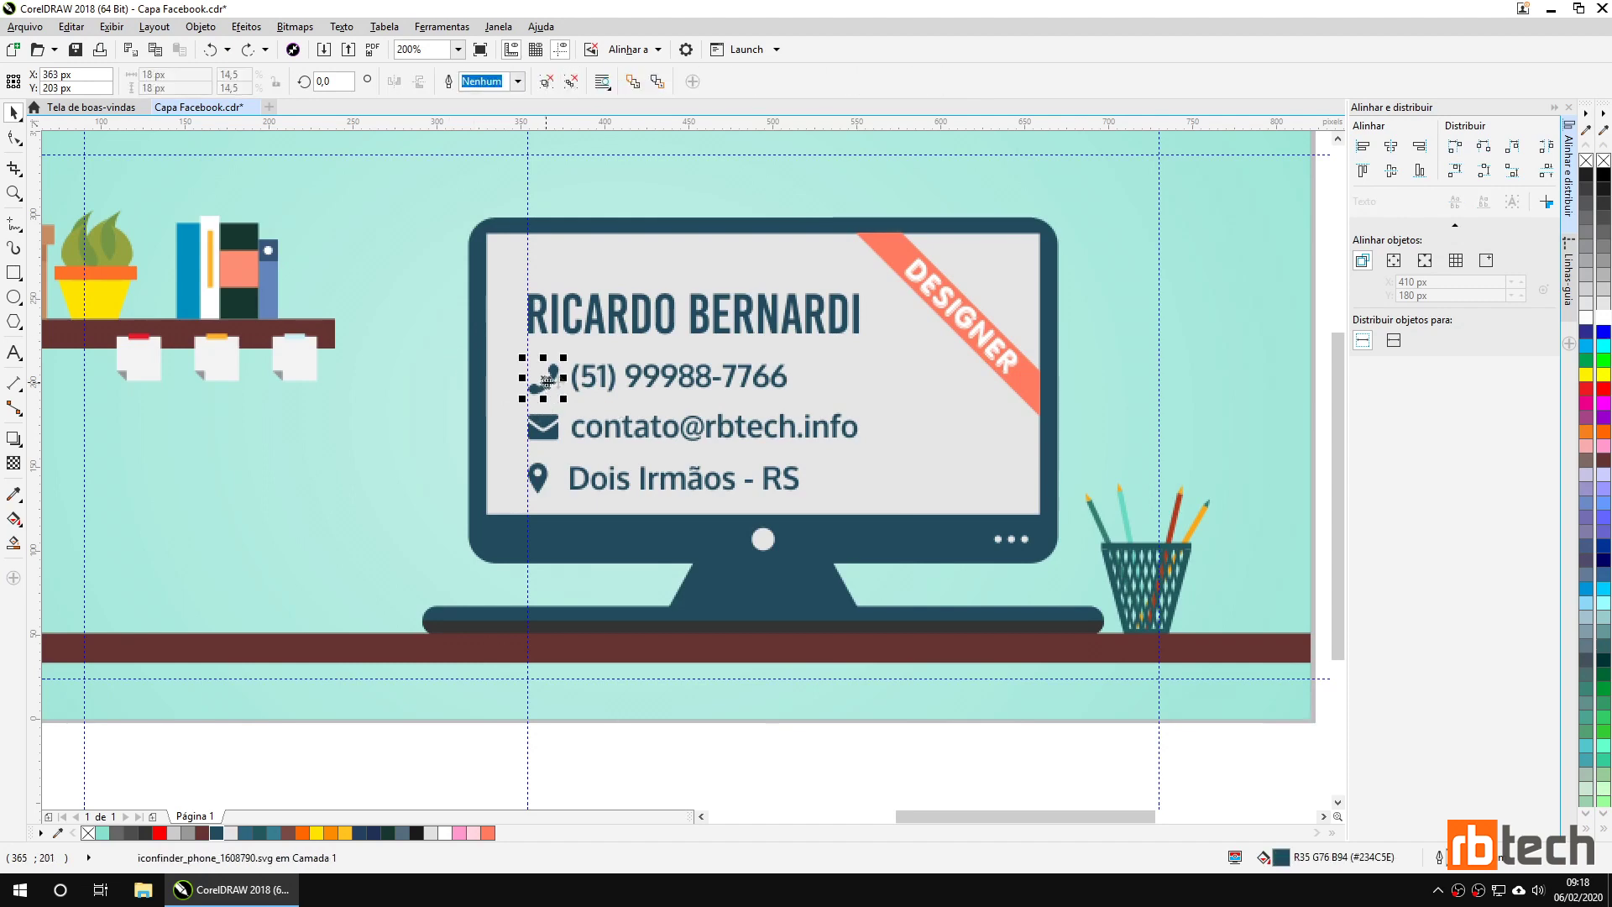
left_click(545, 83)
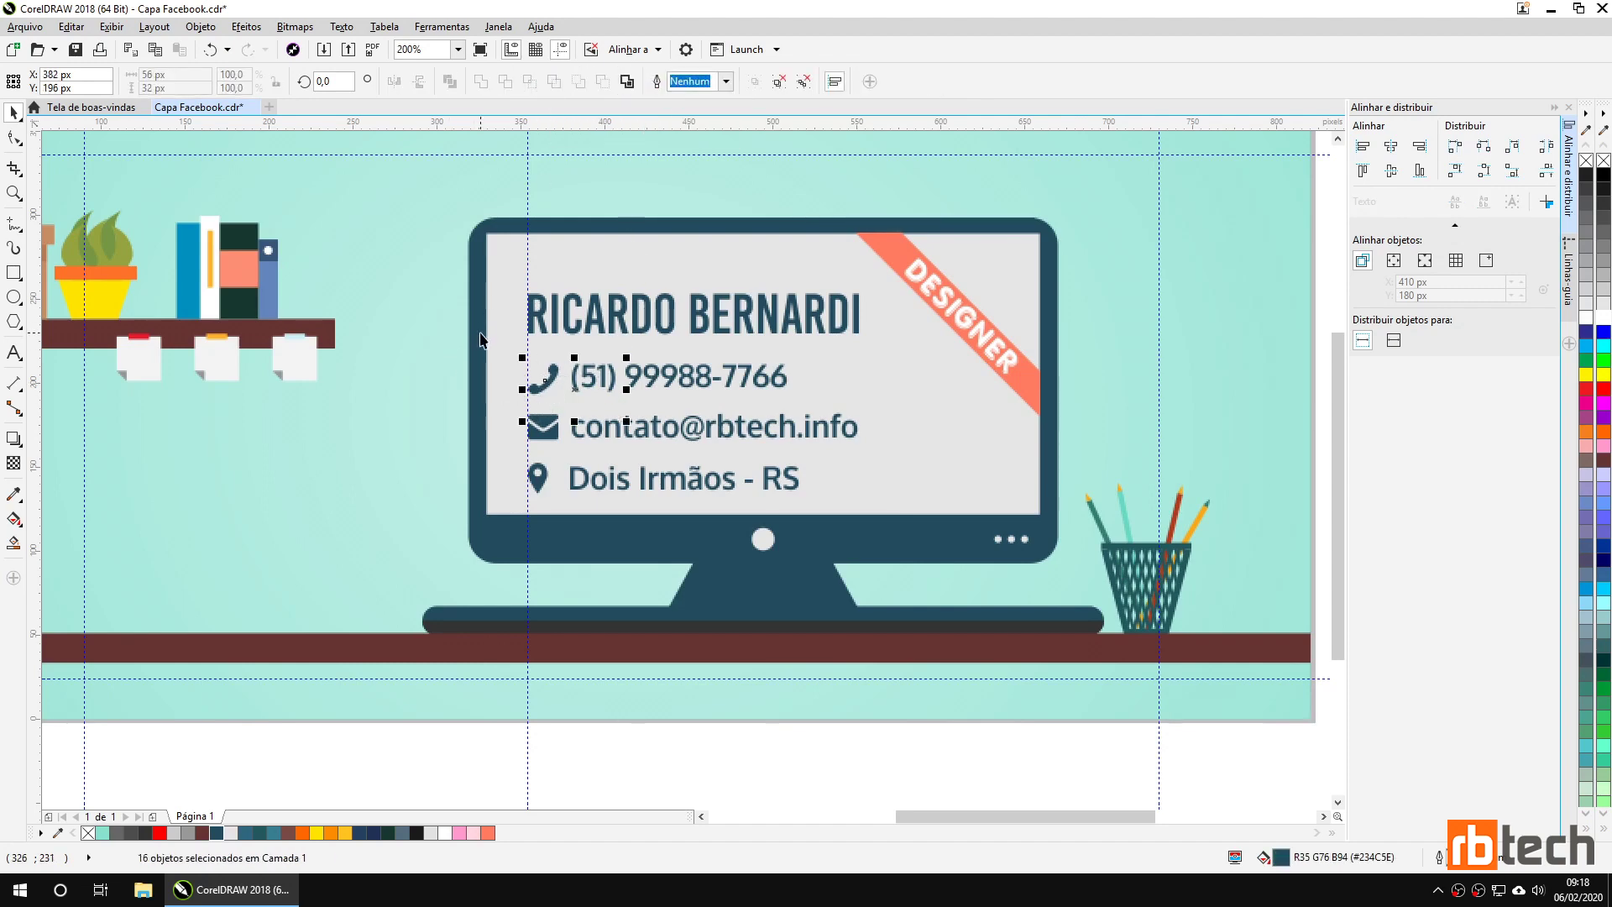
left_click(467, 388)
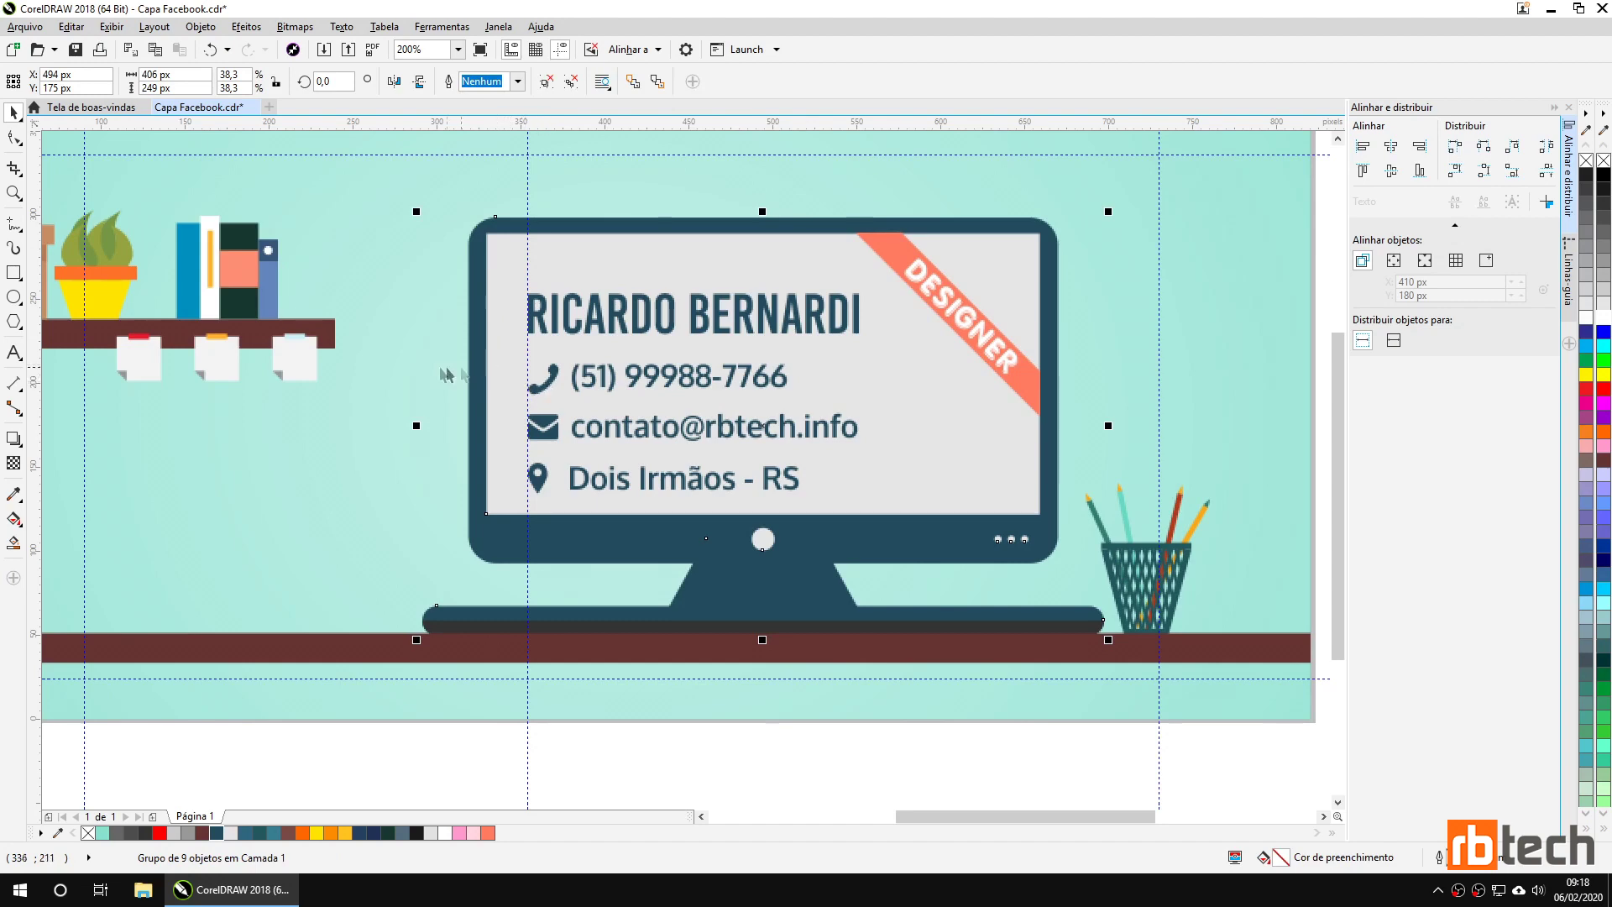
left_click_drag(438, 371, 601, 403)
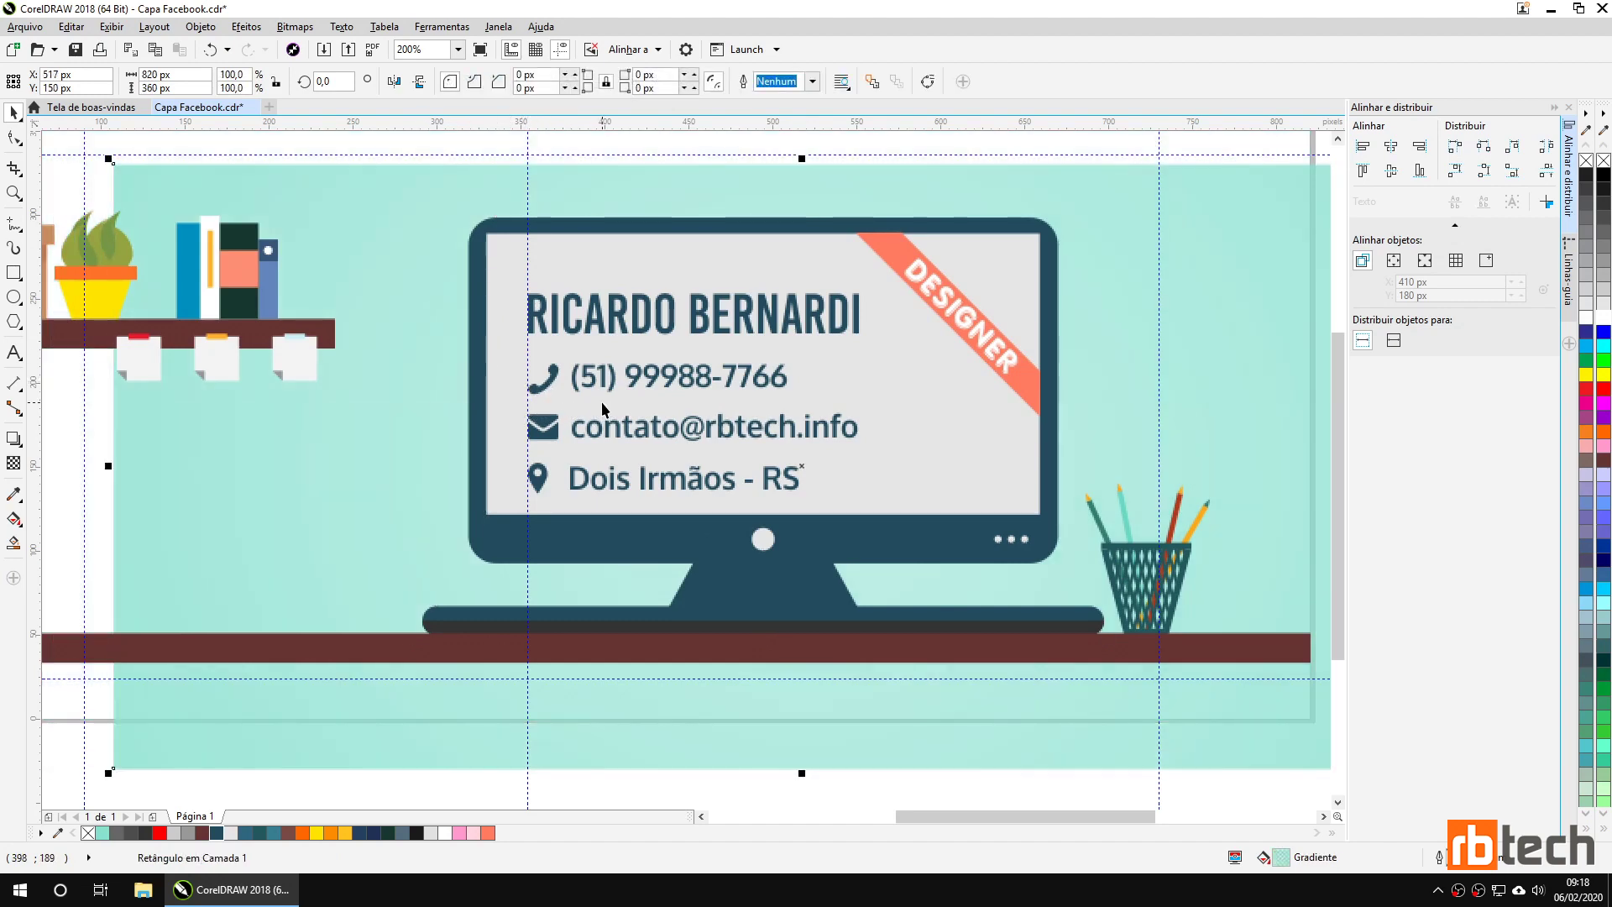
key("Escape")
Lock the background rectangle and group the phone icon with its number.
right_click(342, 432)
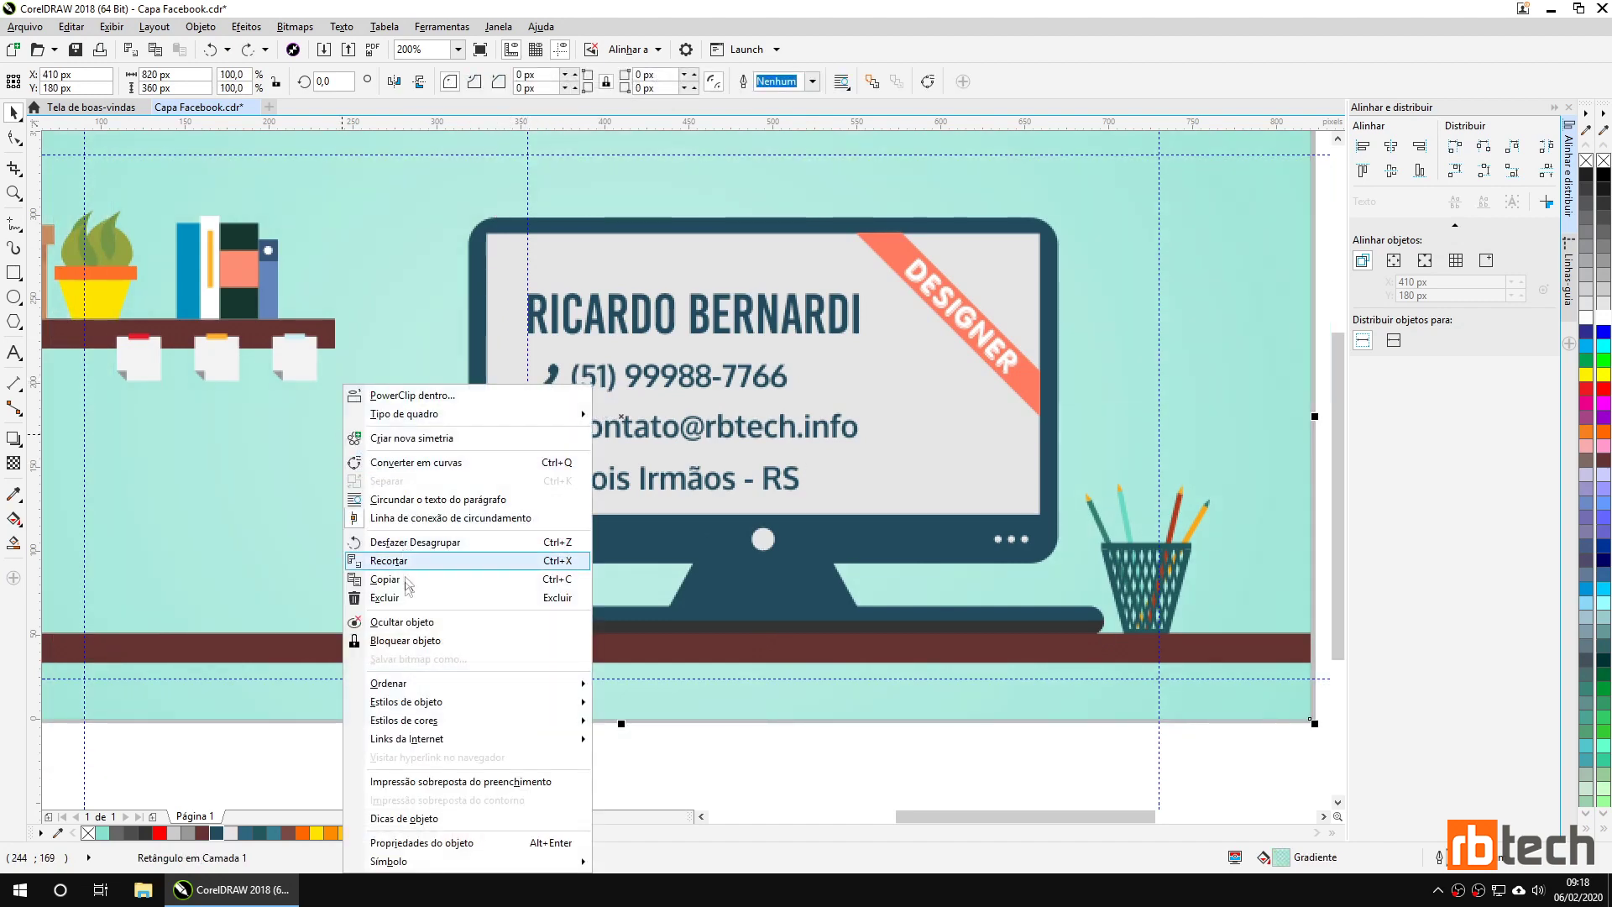
left_click(411, 641)
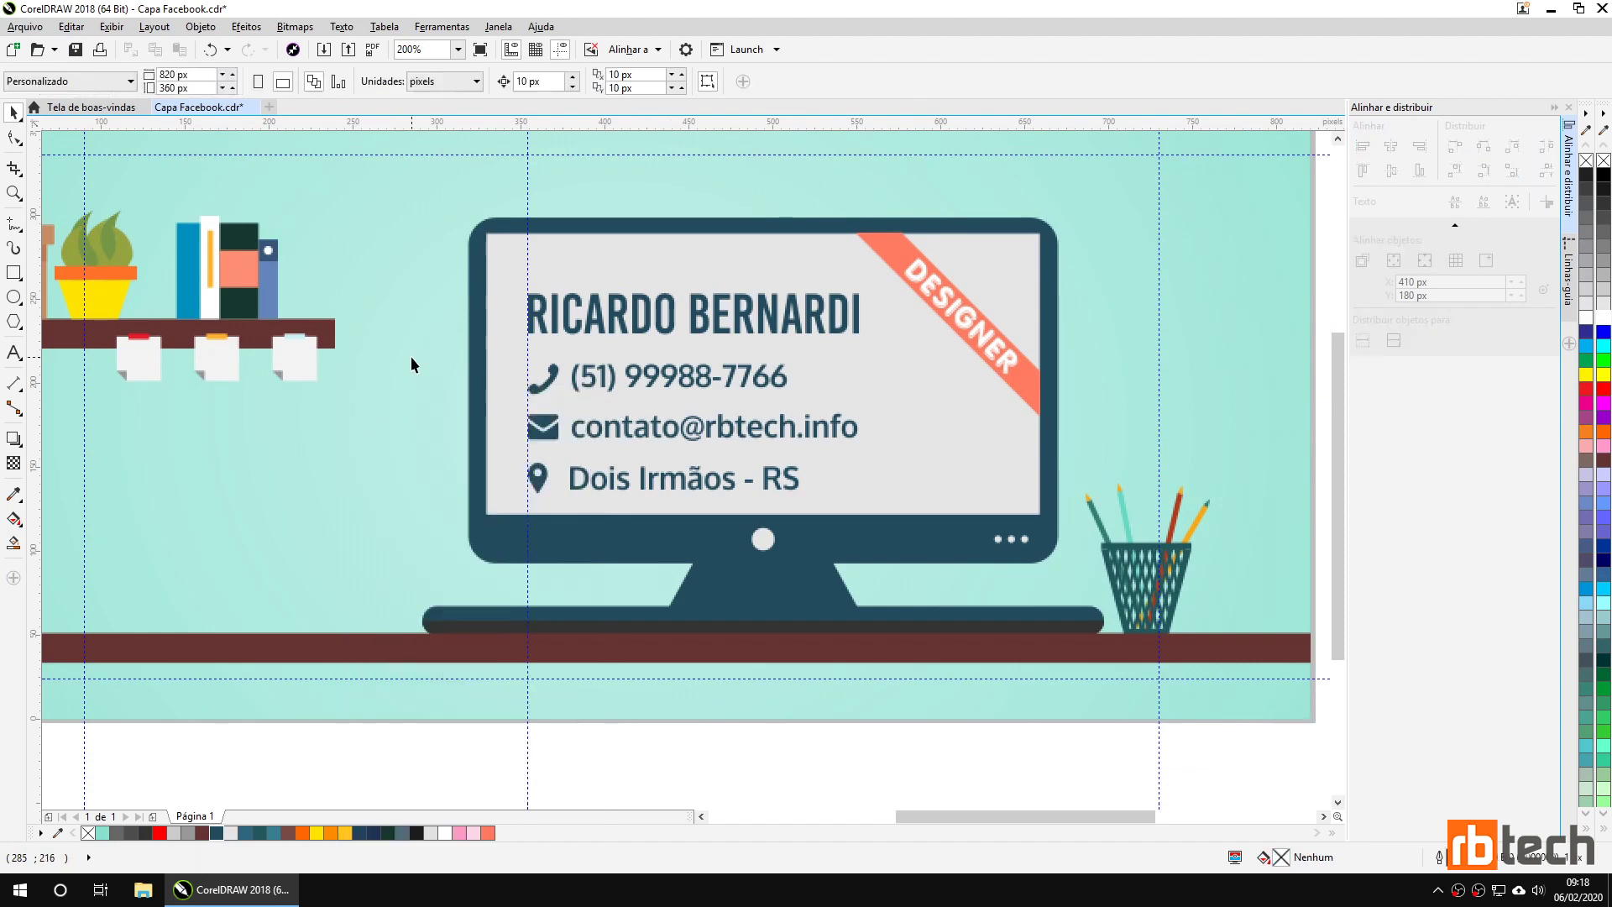
left_click_drag(426, 358, 839, 411)
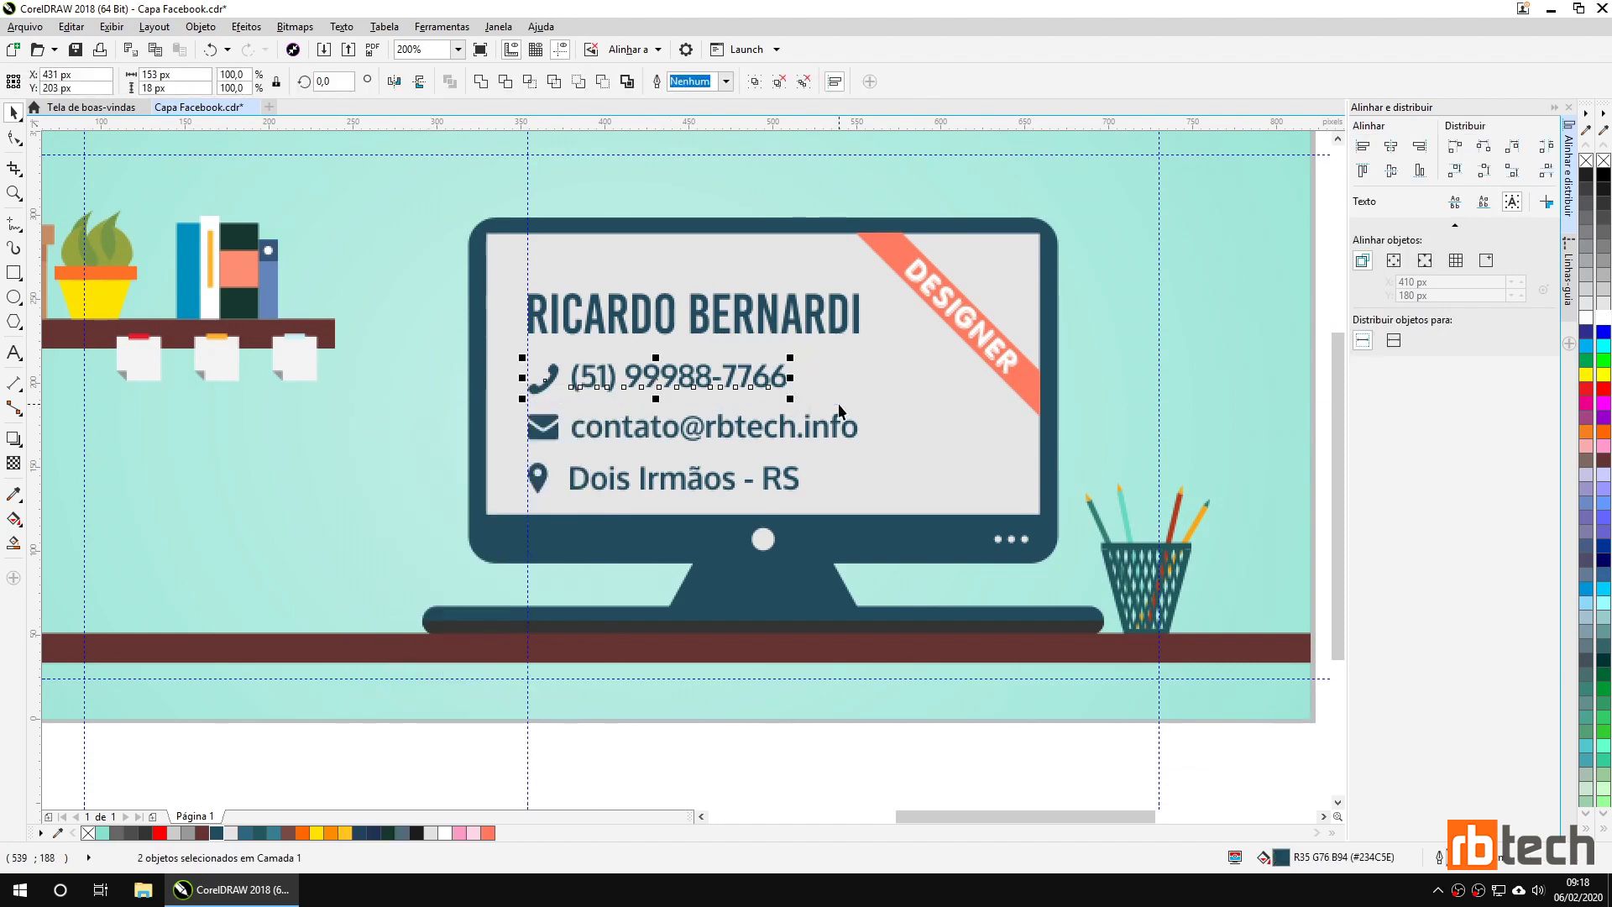
left_click(755, 82)
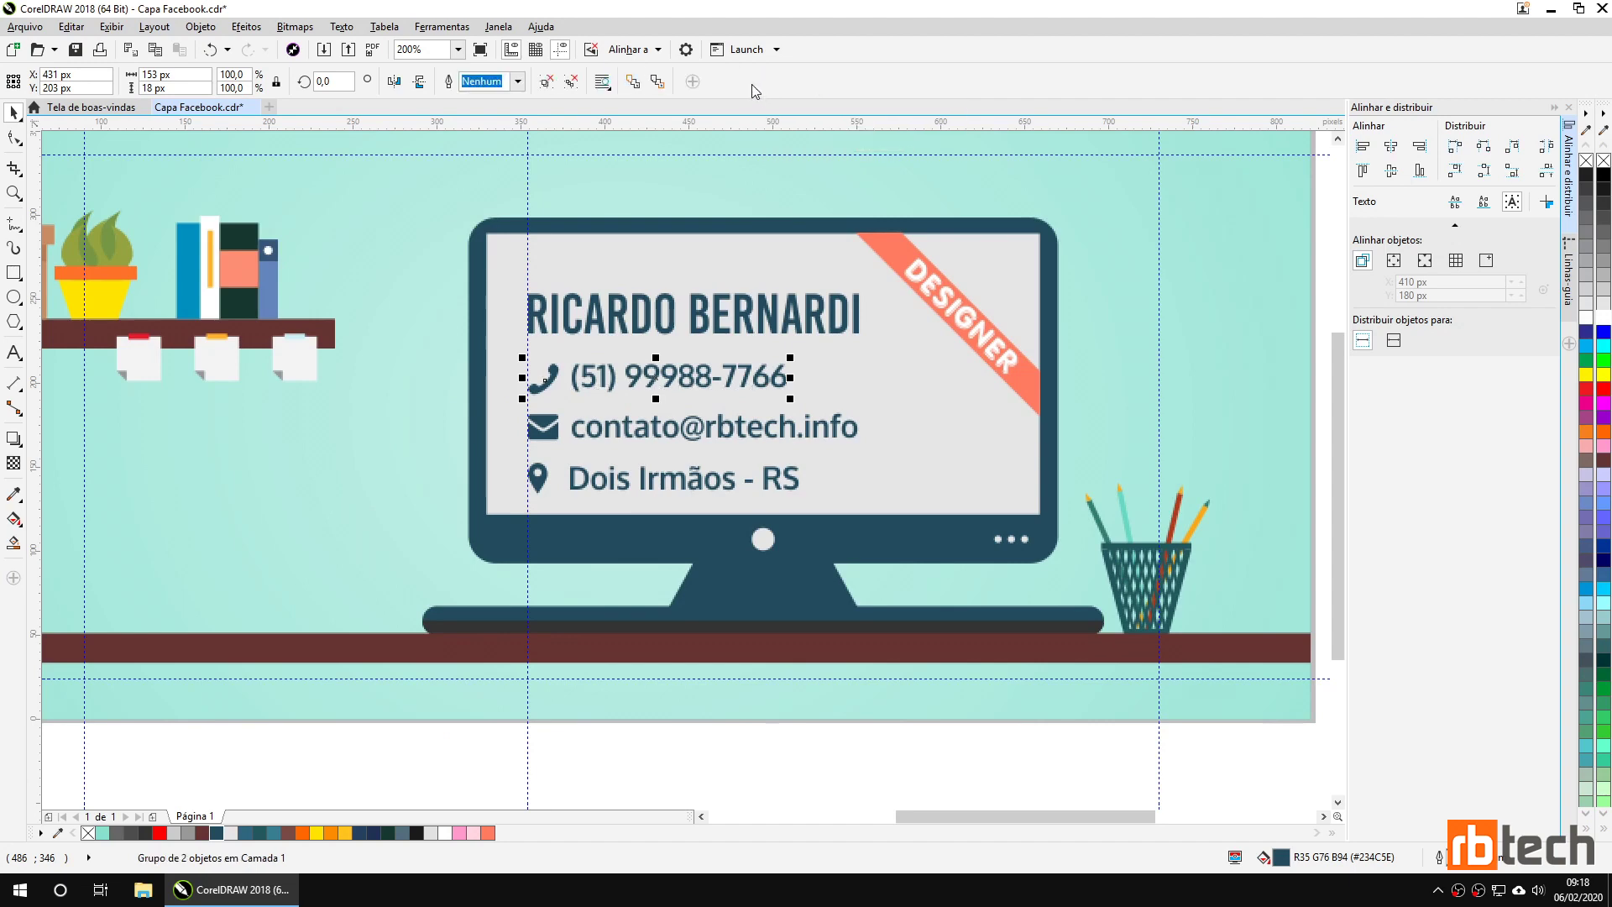
Align the e-mail line to the vertical centre of the envelope icon.
left_click(605, 435)
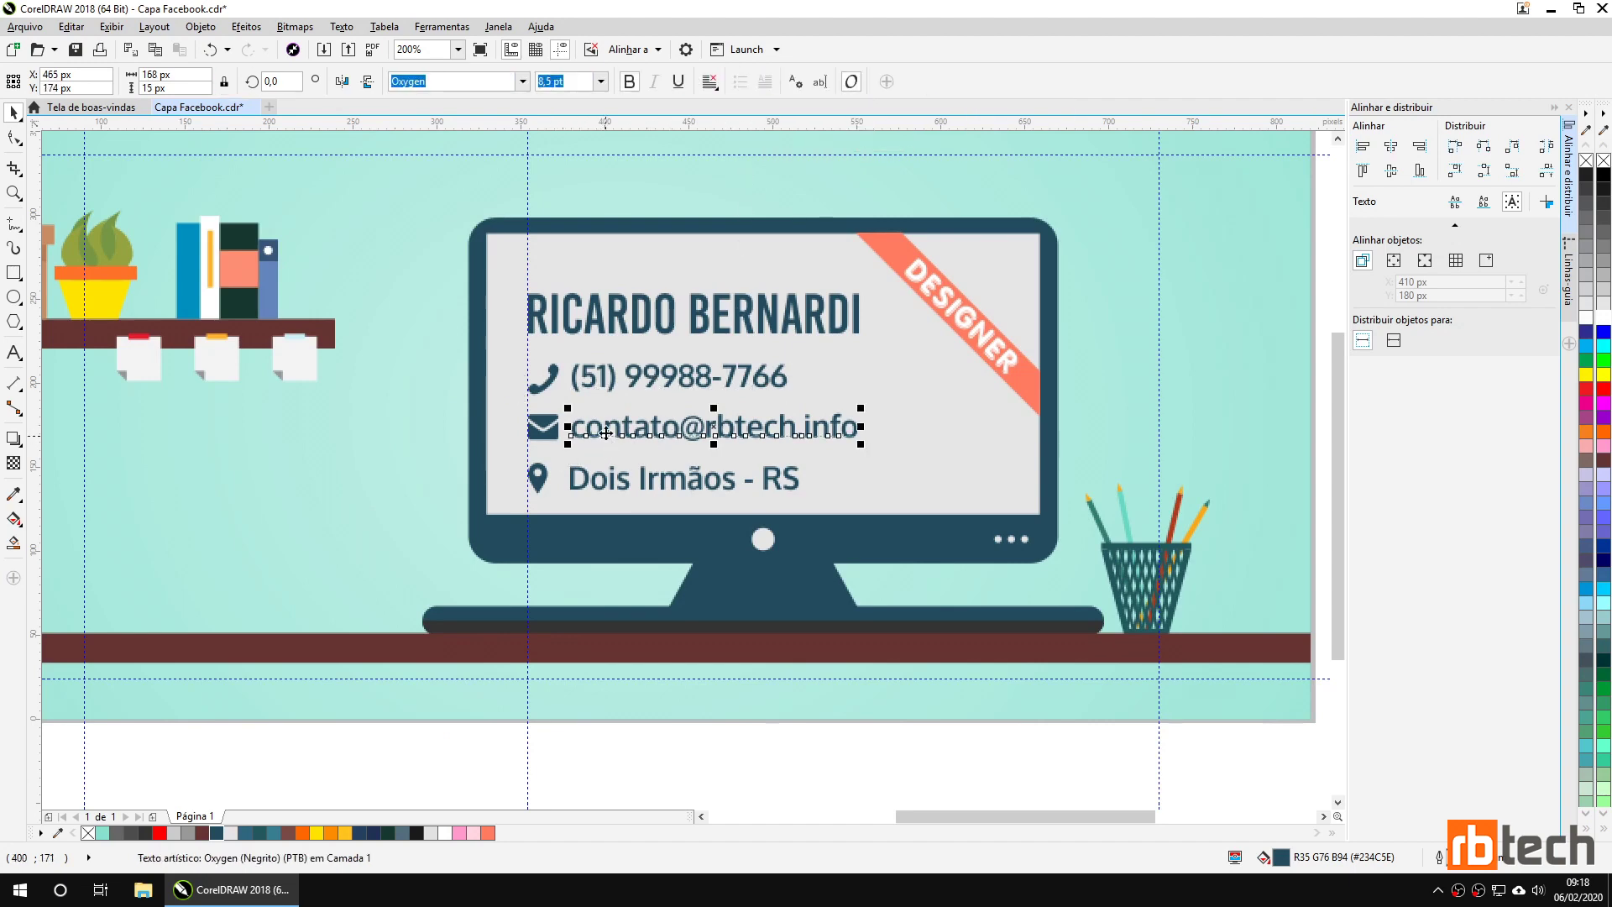
left_click(544, 433, "shift")
left_click(1391, 171)
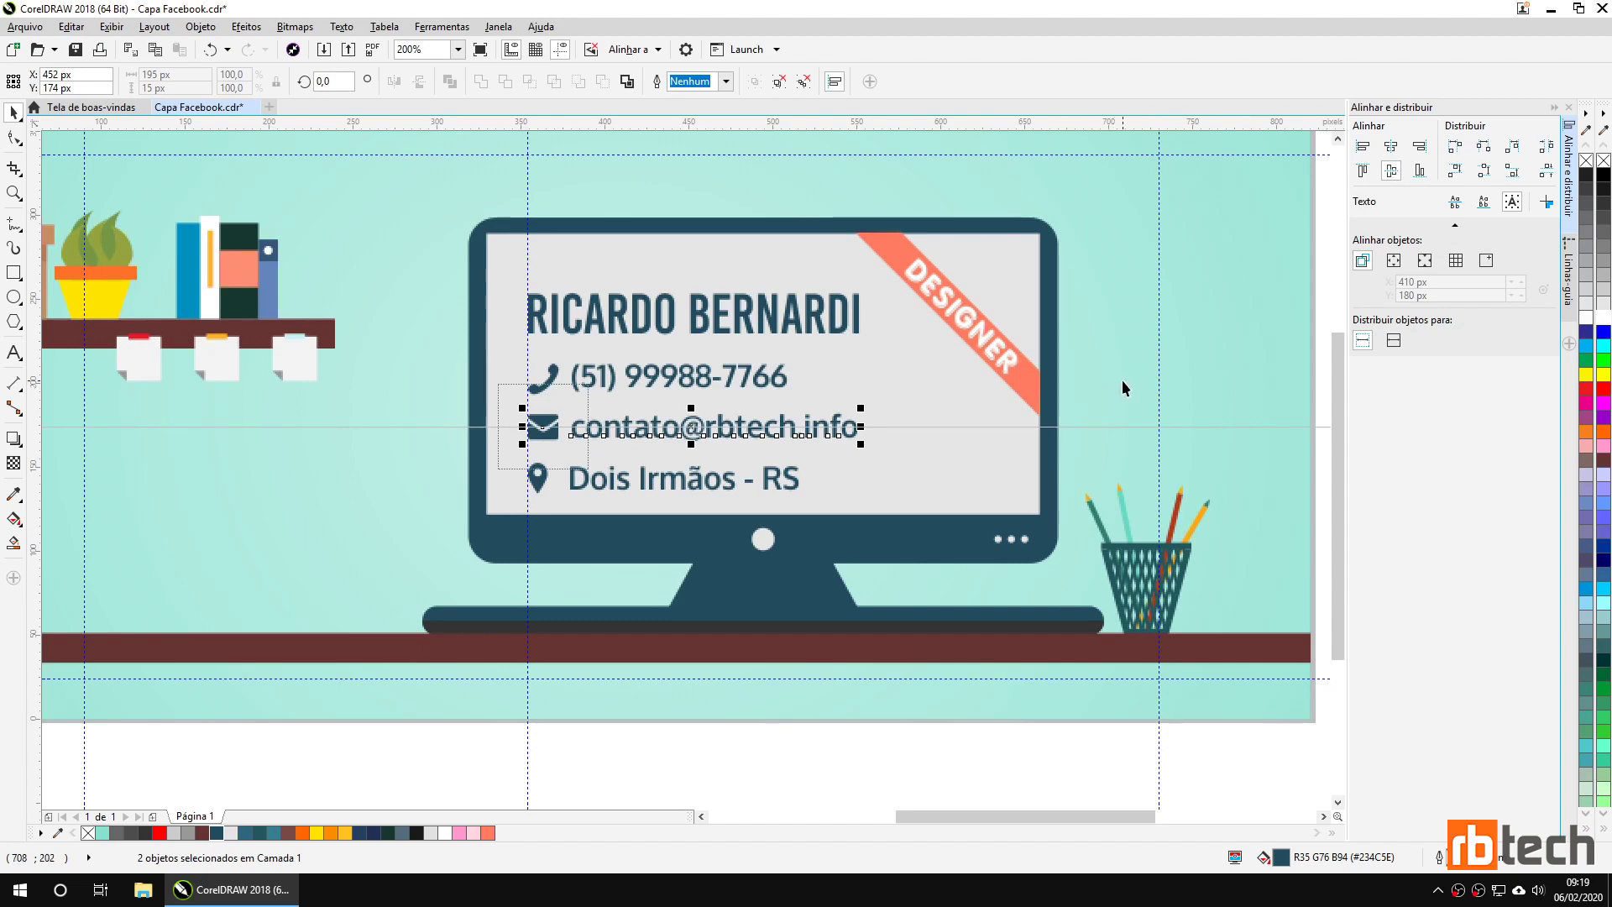
key("Escape")
left_click(552, 443)
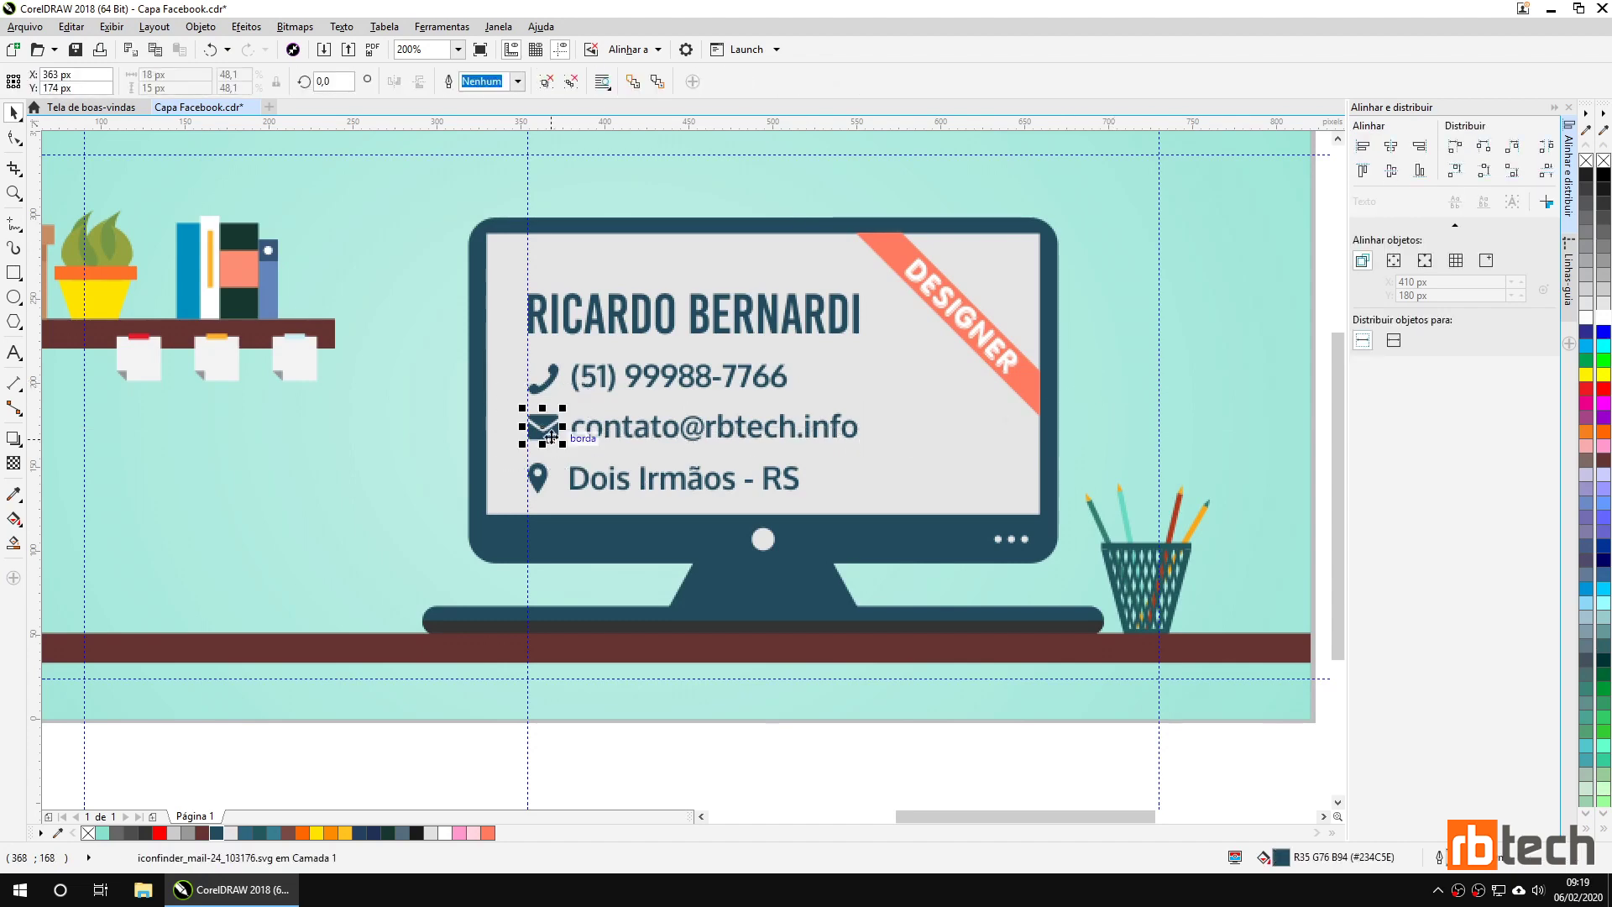
left_click(547, 82)
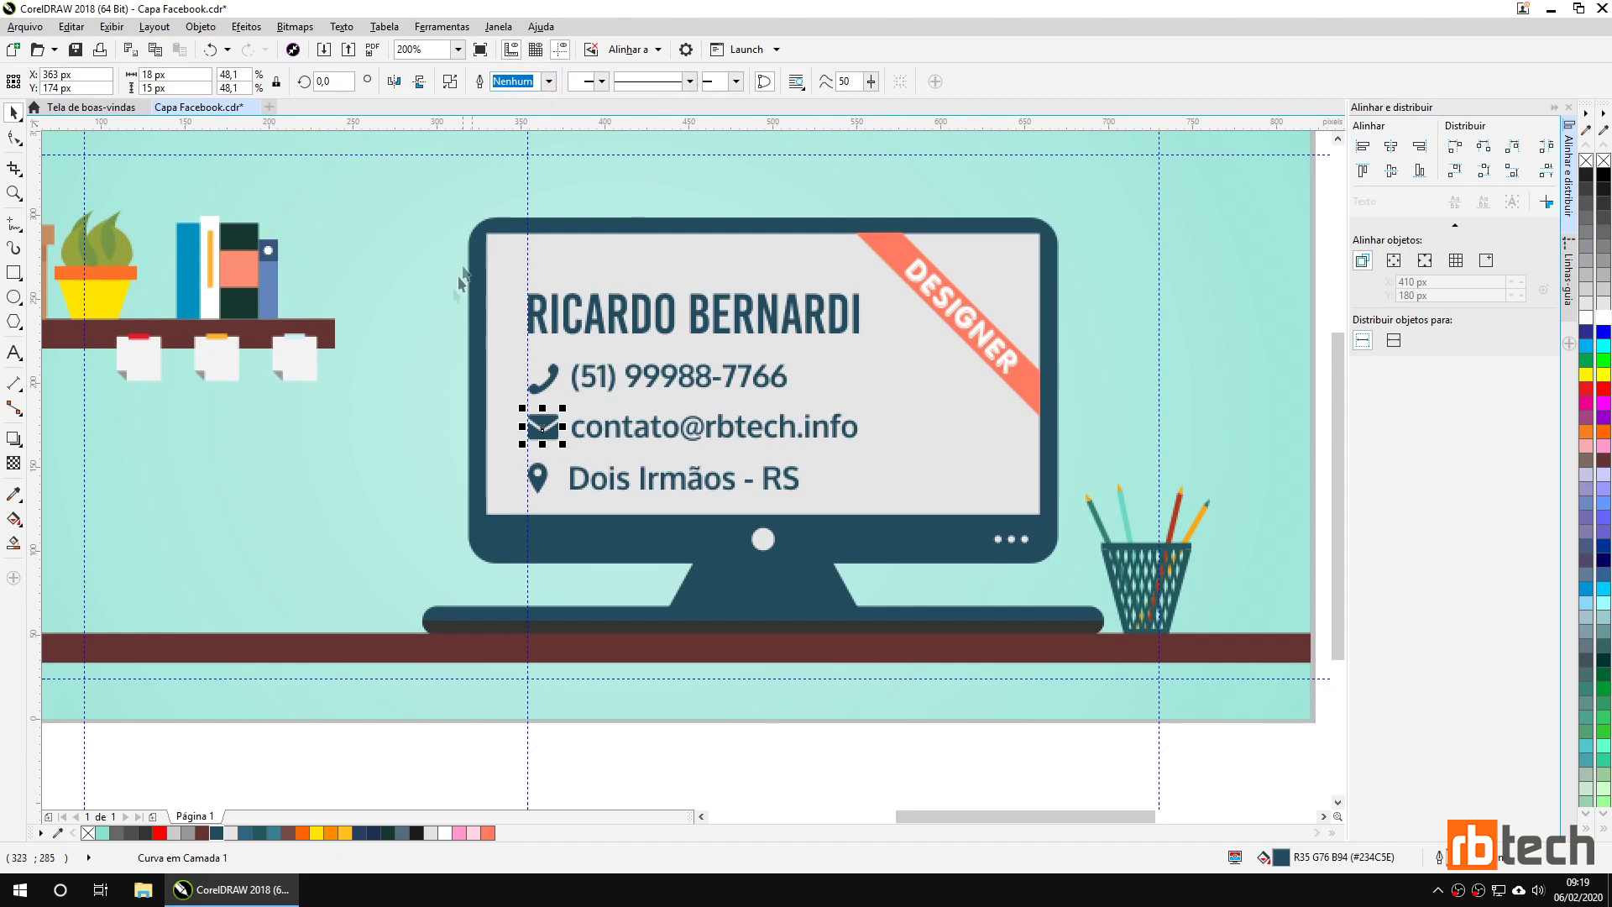
key("Escape")
Align 'Dois Irmãos - RS' to the pin icon's vertical centre and ungroup the pin.
left_click(540, 486)
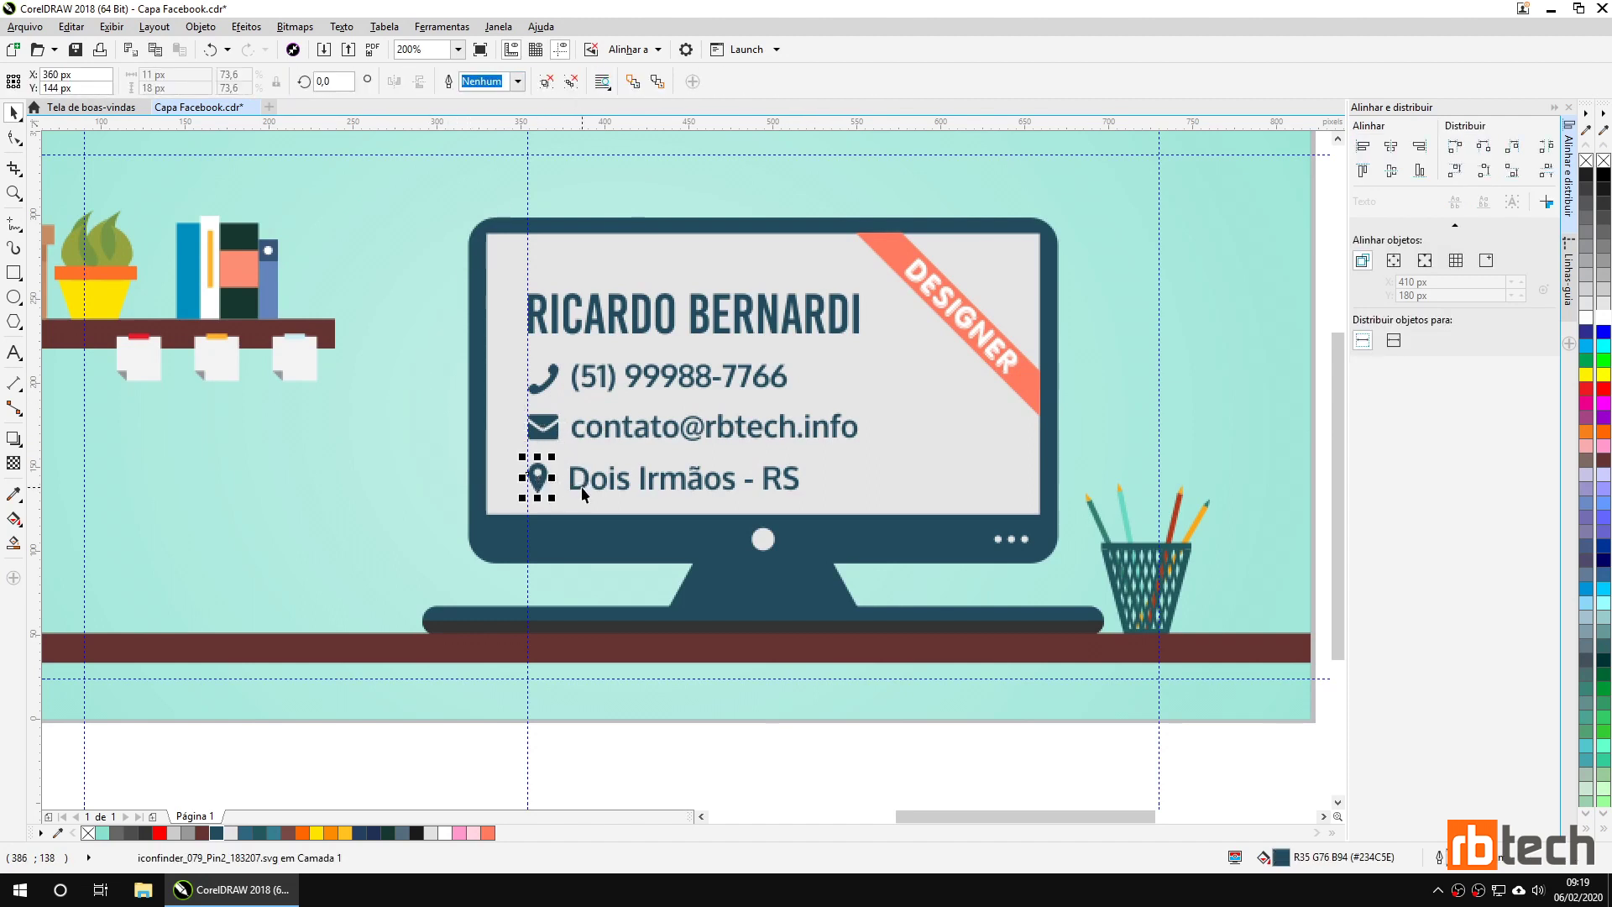
left_click(698, 487, "shift")
left_click(1391, 171)
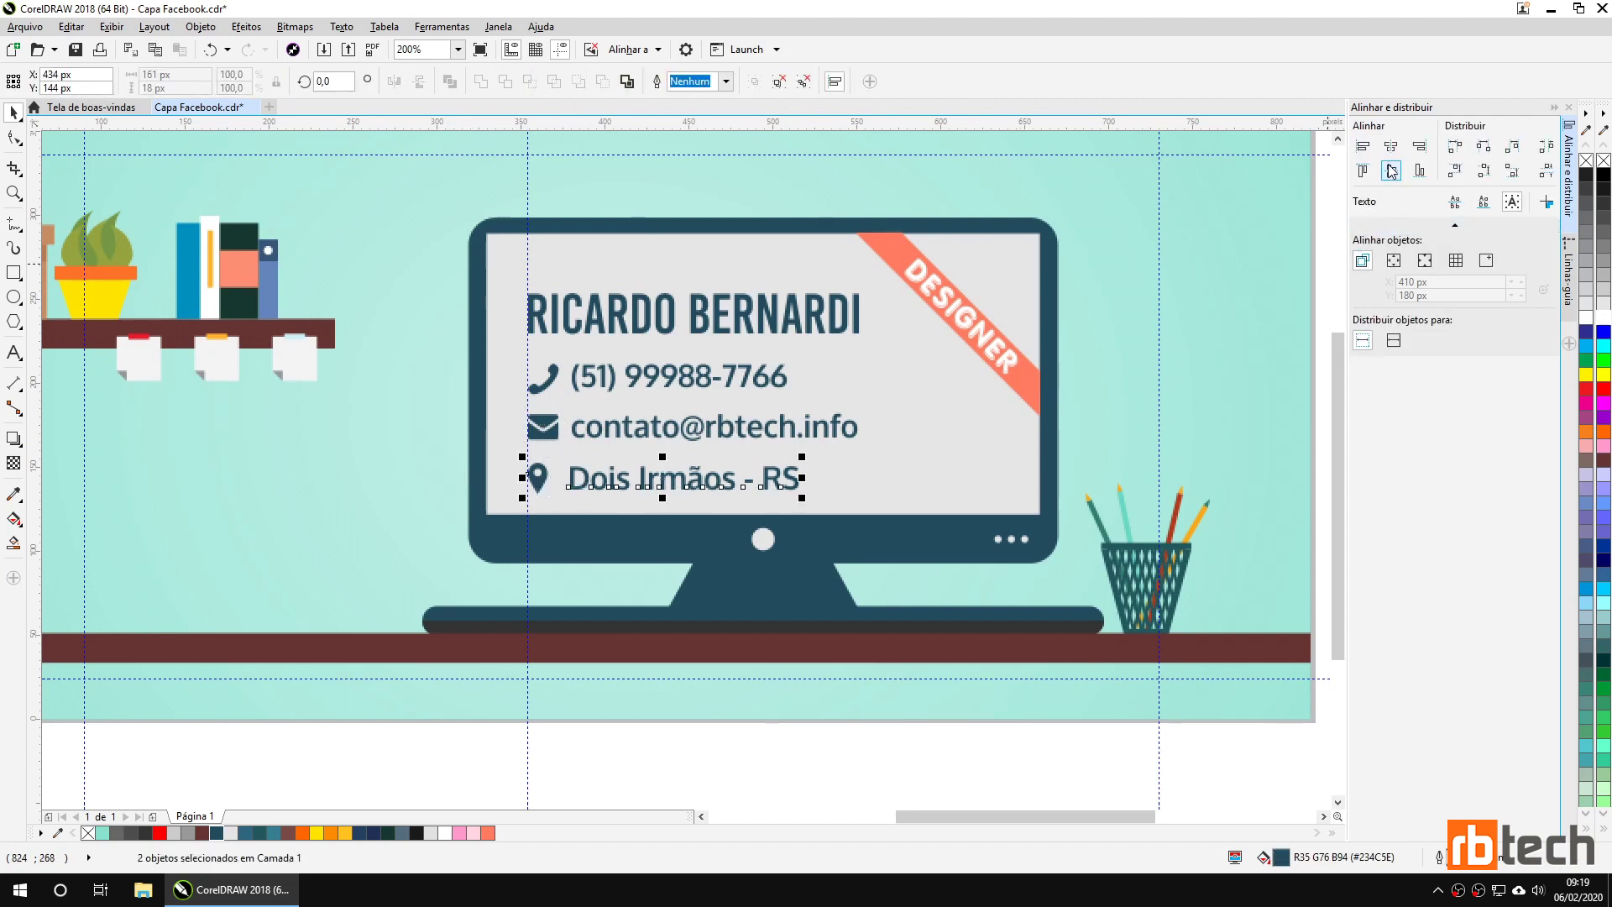
left_click(538, 478)
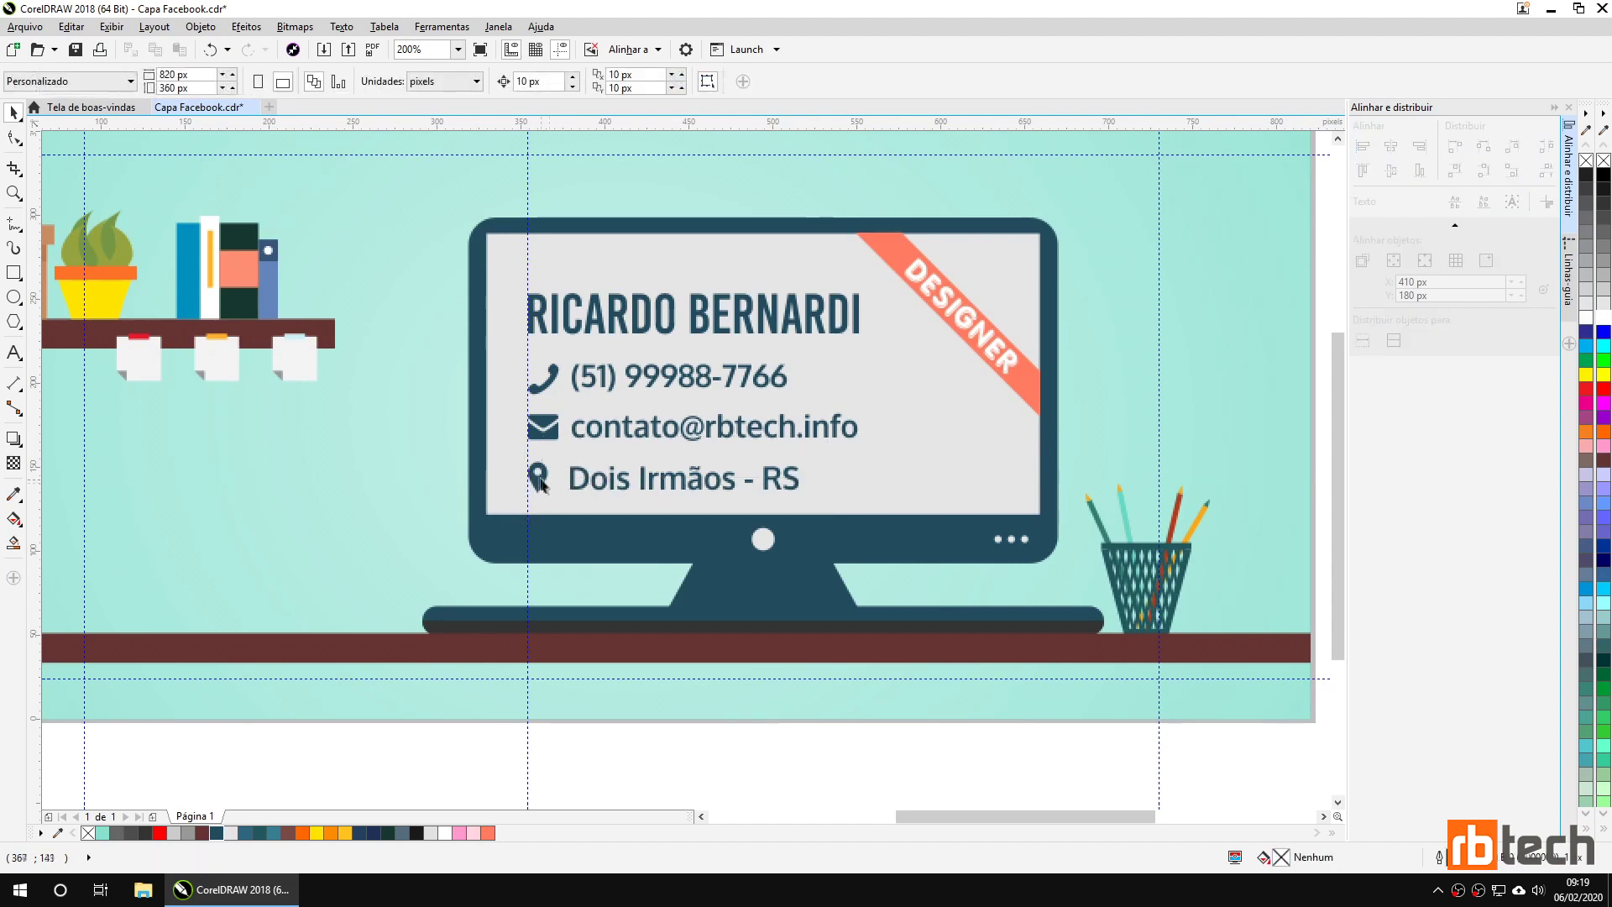
left_click(571, 82)
Left-align the phone, e-mail and location lines.
left_click(573, 381)
left_click(542, 379, "shift")
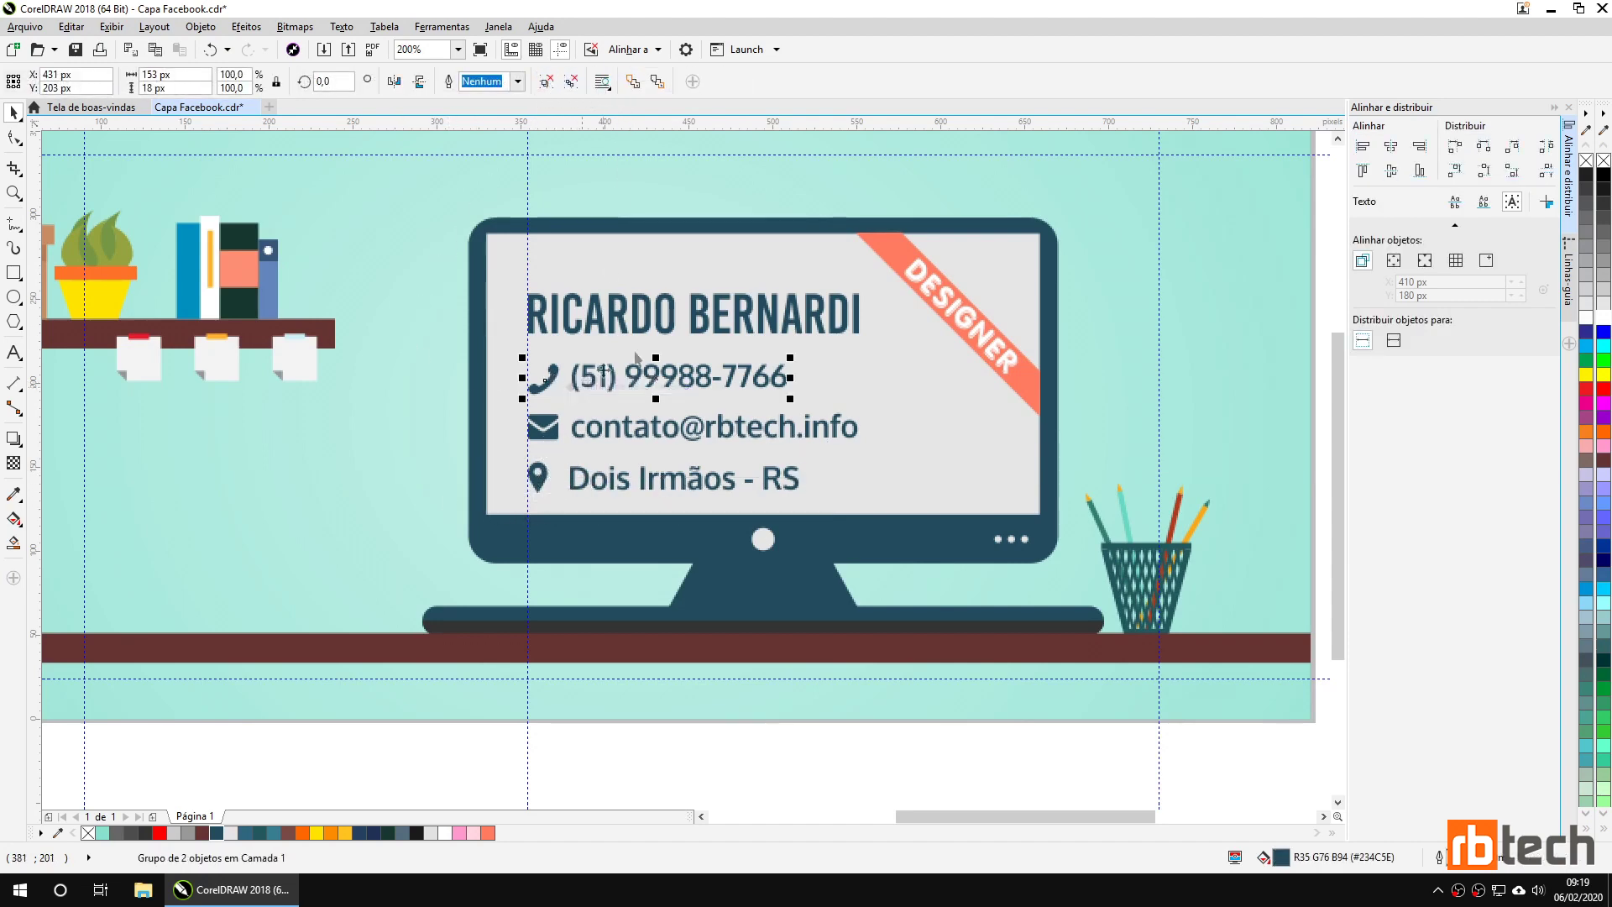
key("Escape")
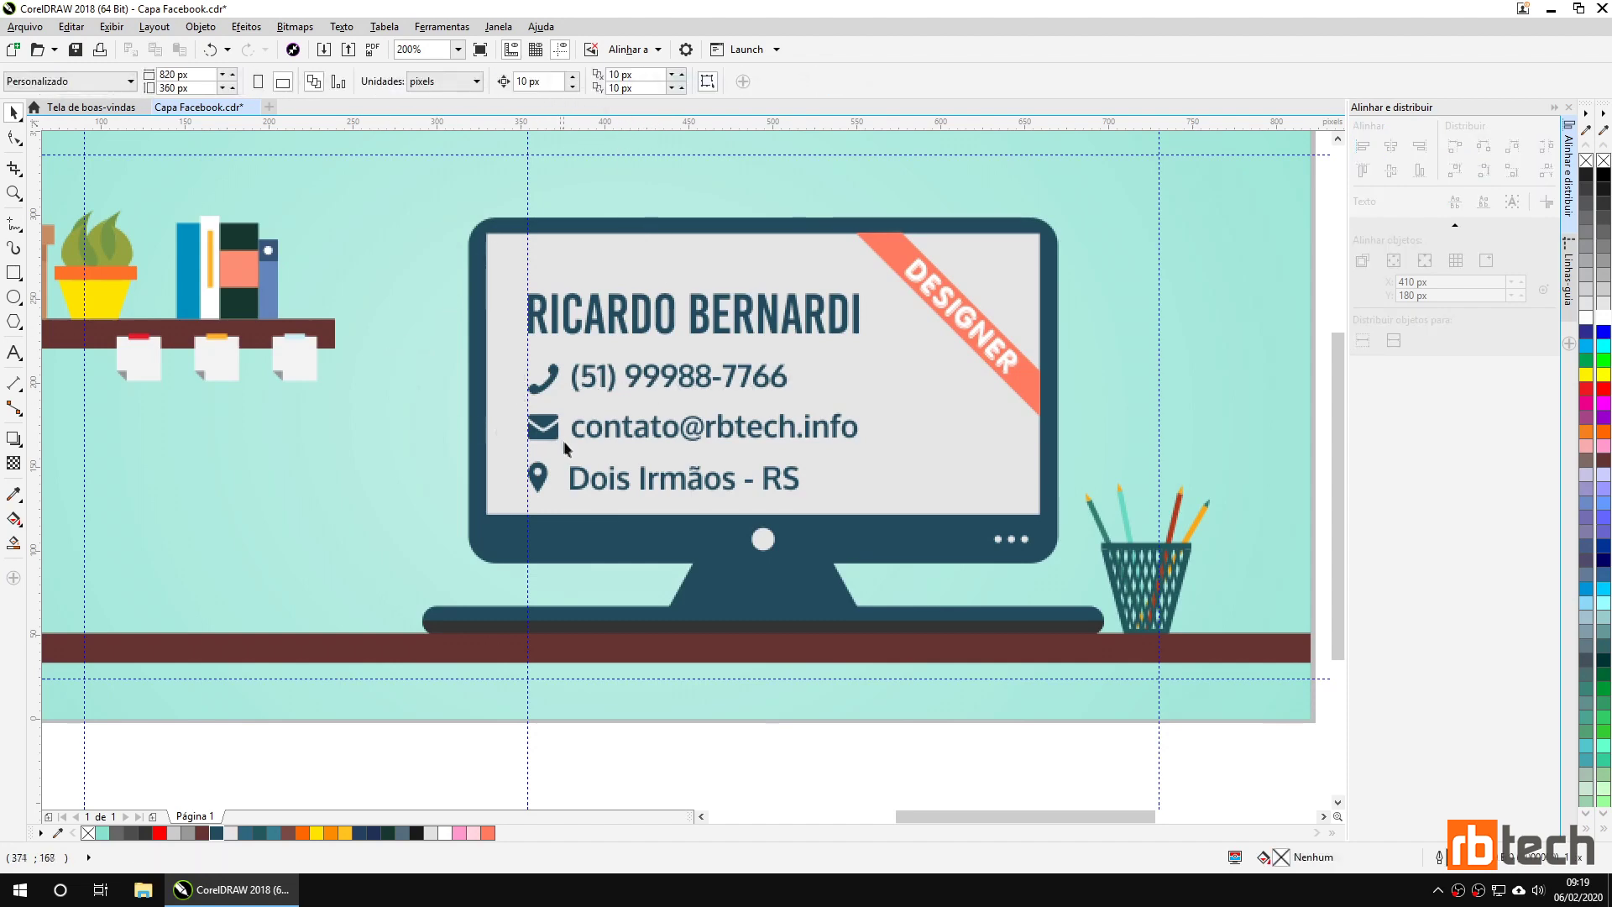
left_click(599, 384)
left_click(608, 428, "shift")
left_click(612, 476, "shift")
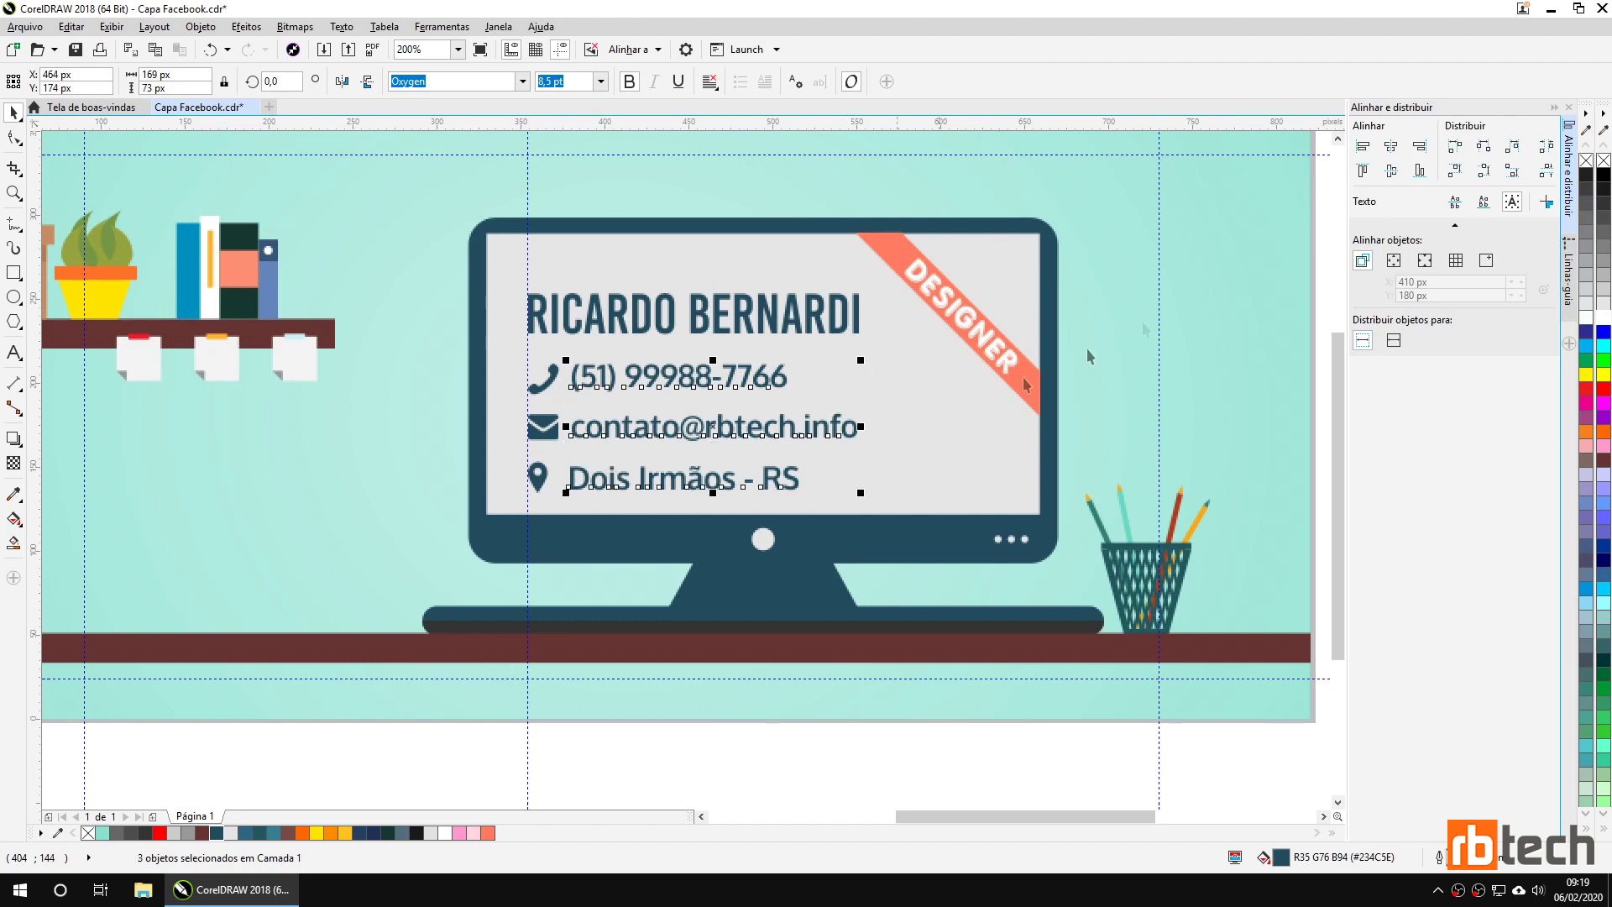
left_click(1363, 146)
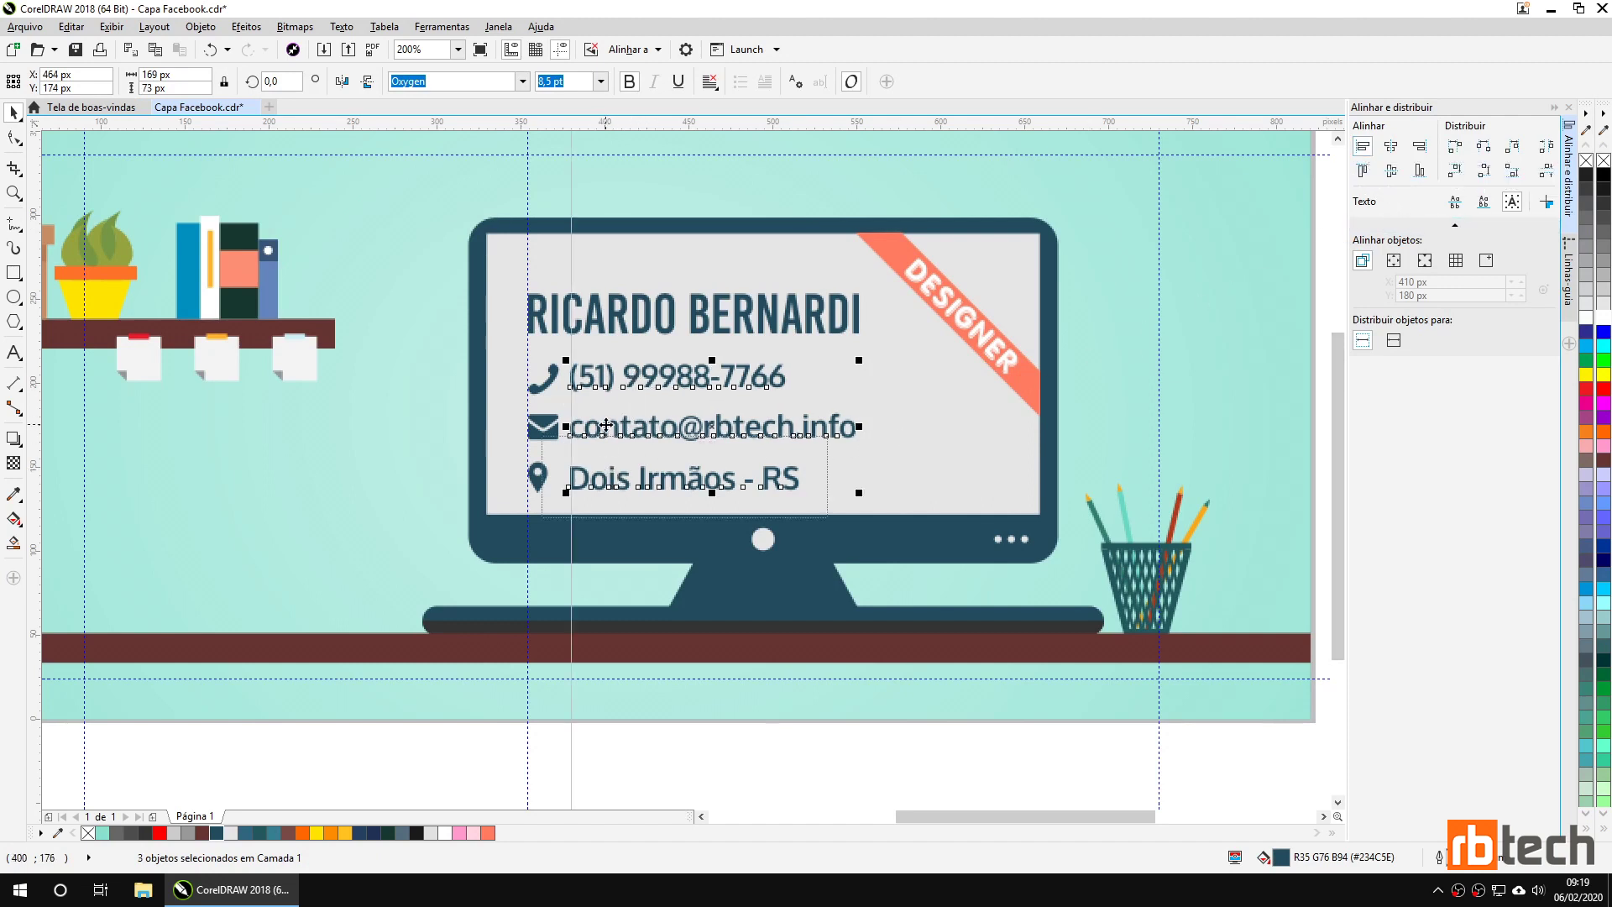
left_click(424, 494)
Group the envelope with the e-mail line and the pin with the location line.
left_click(542, 429)
left_click(587, 435, "shift")
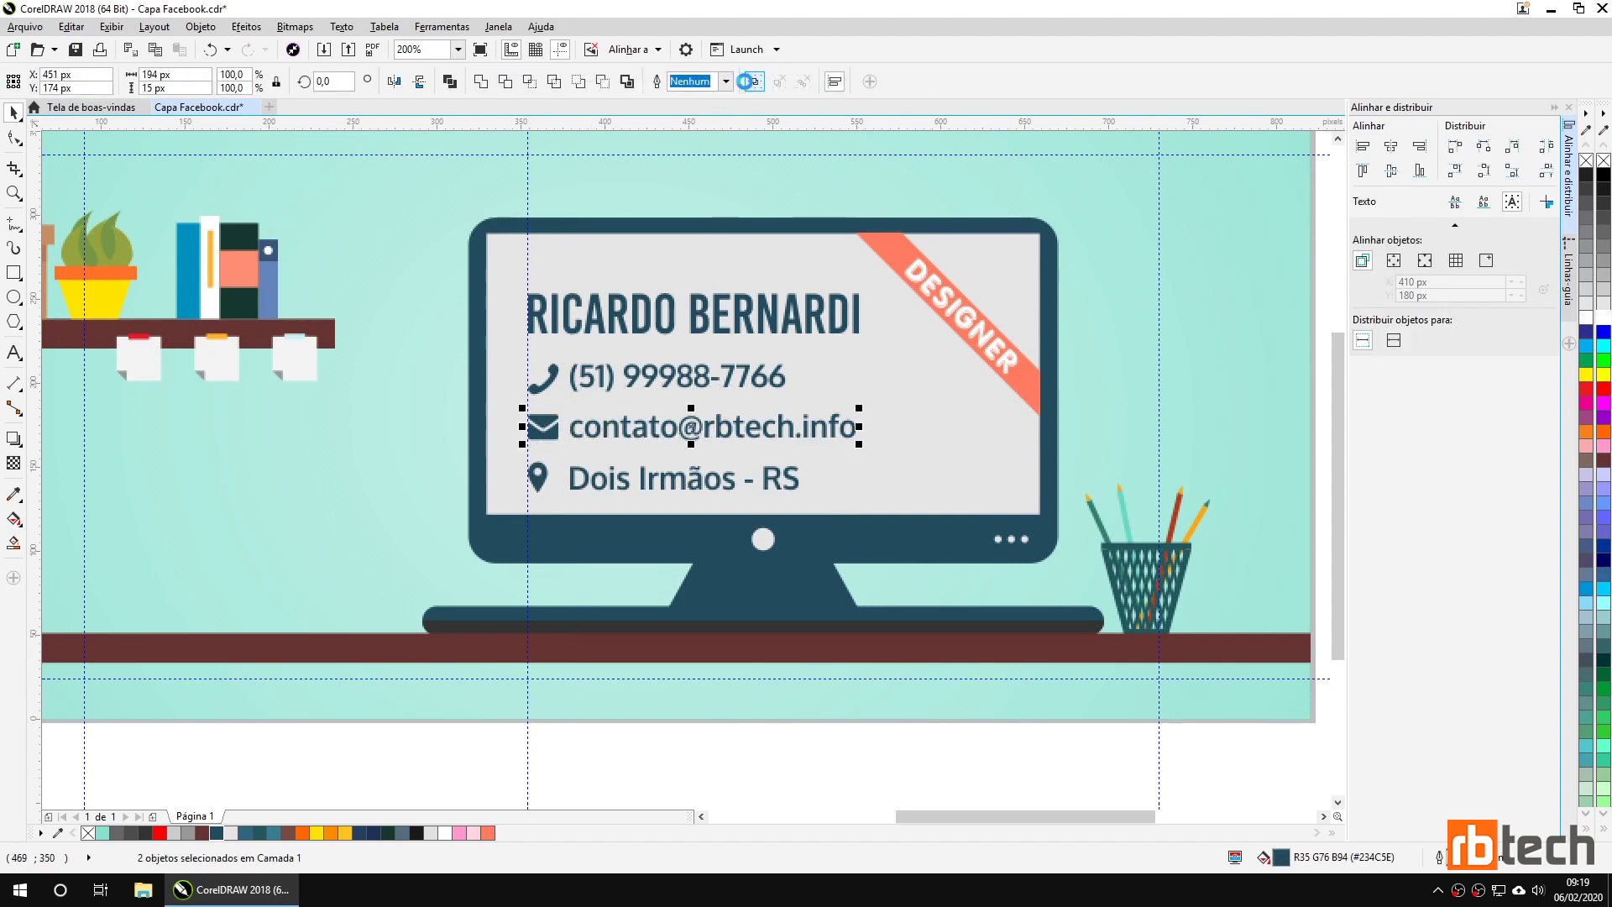
key("ctrl+g")
left_click(605, 485)
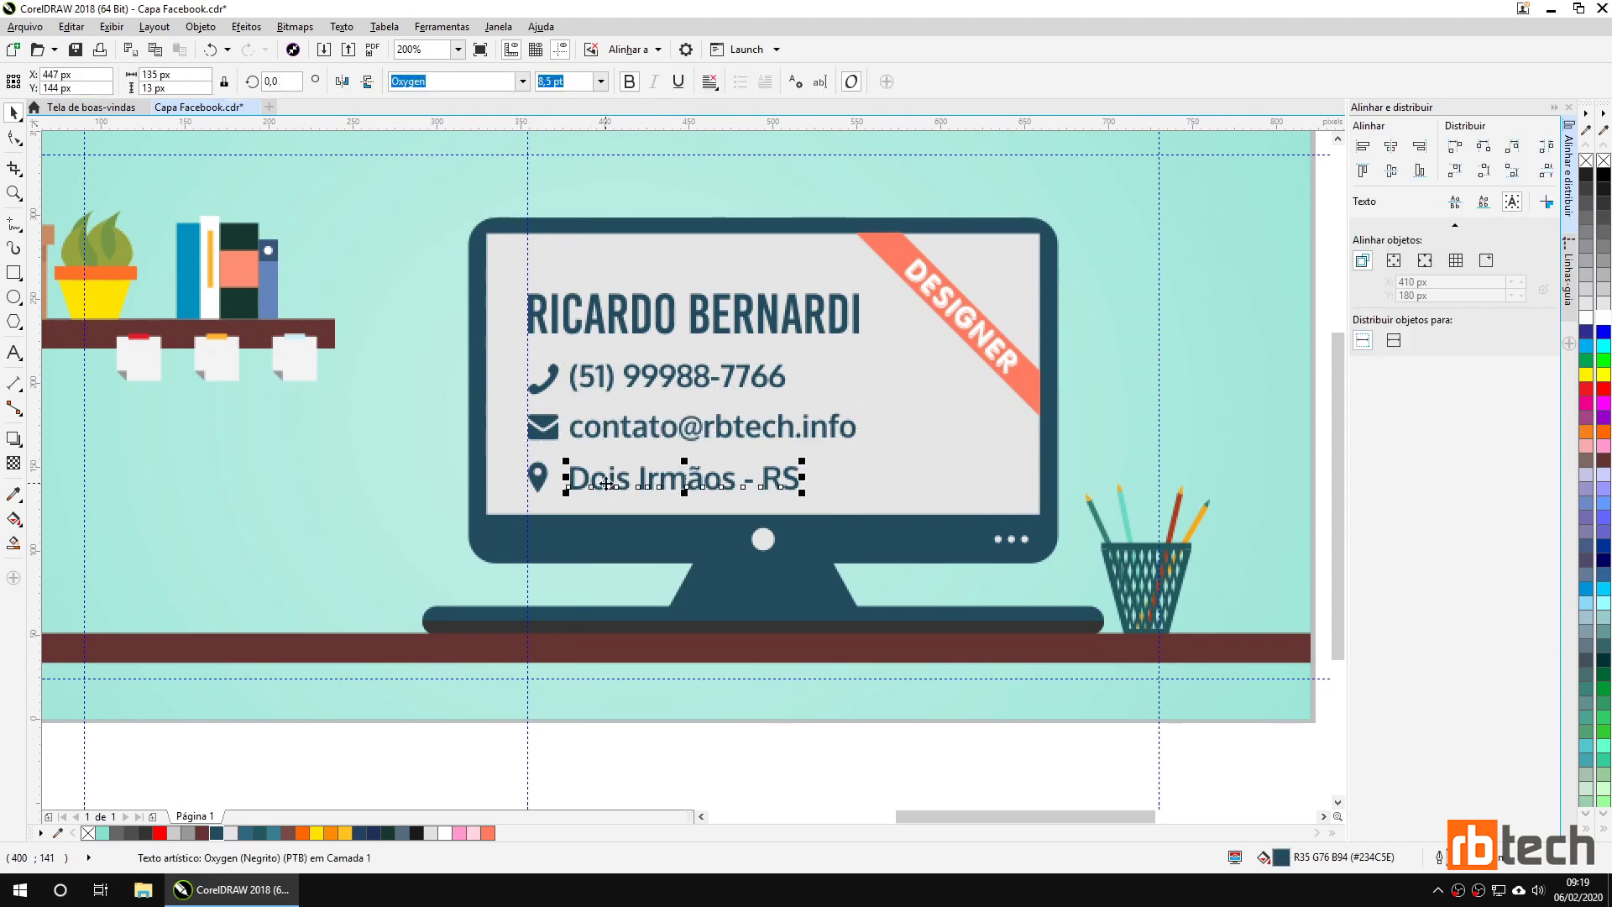
left_click(543, 485, "shift")
key("ctrl+g")
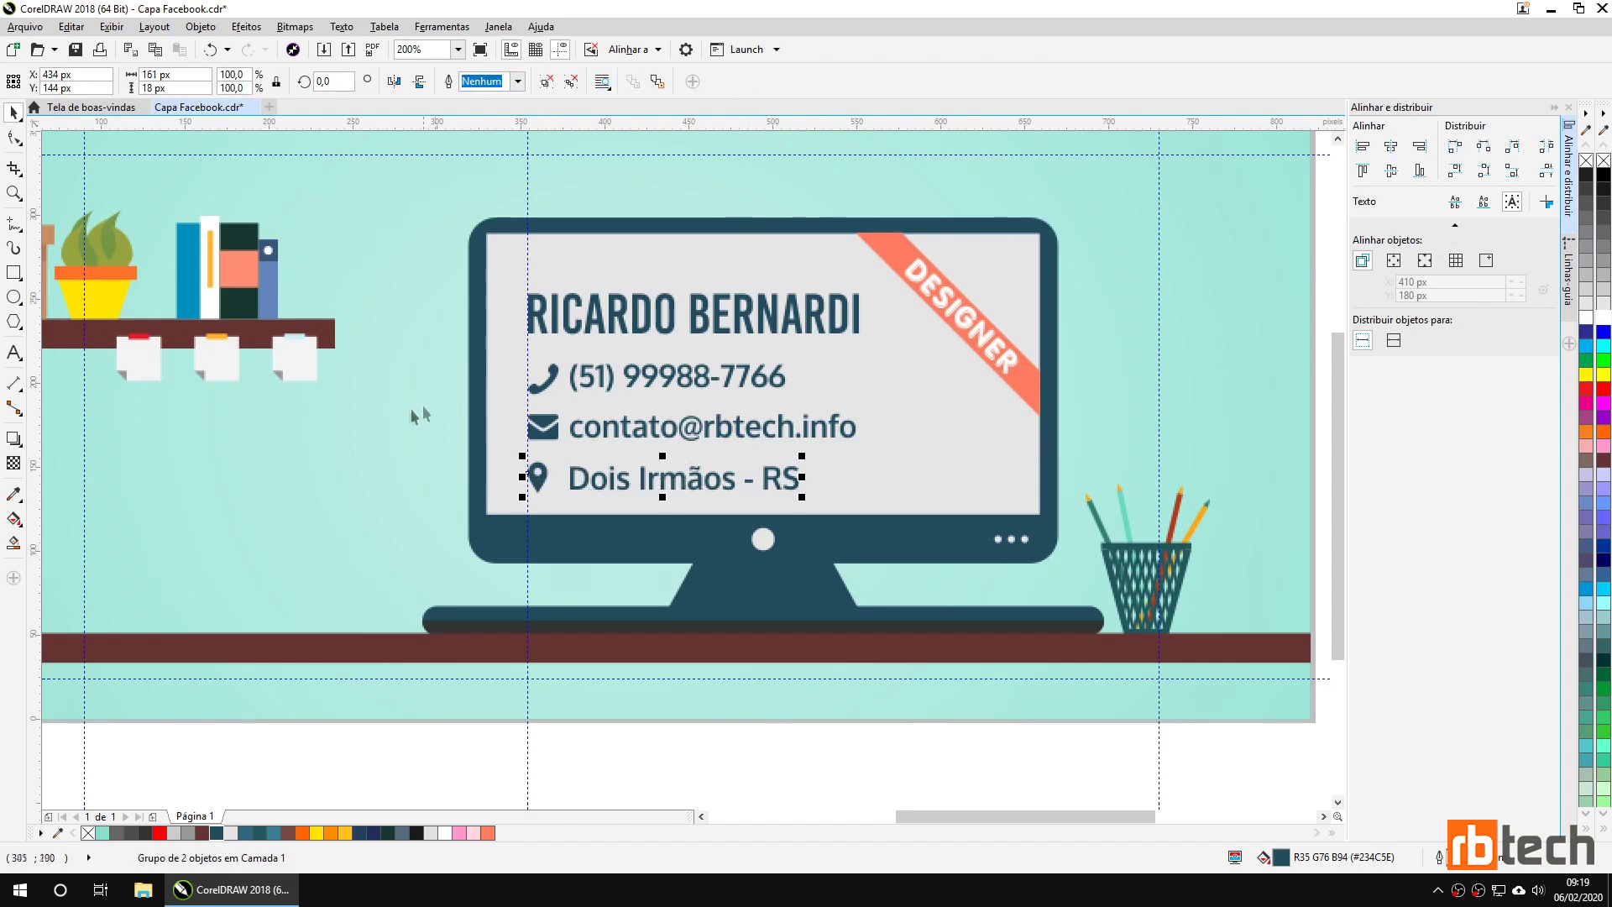
left_click(398, 417)
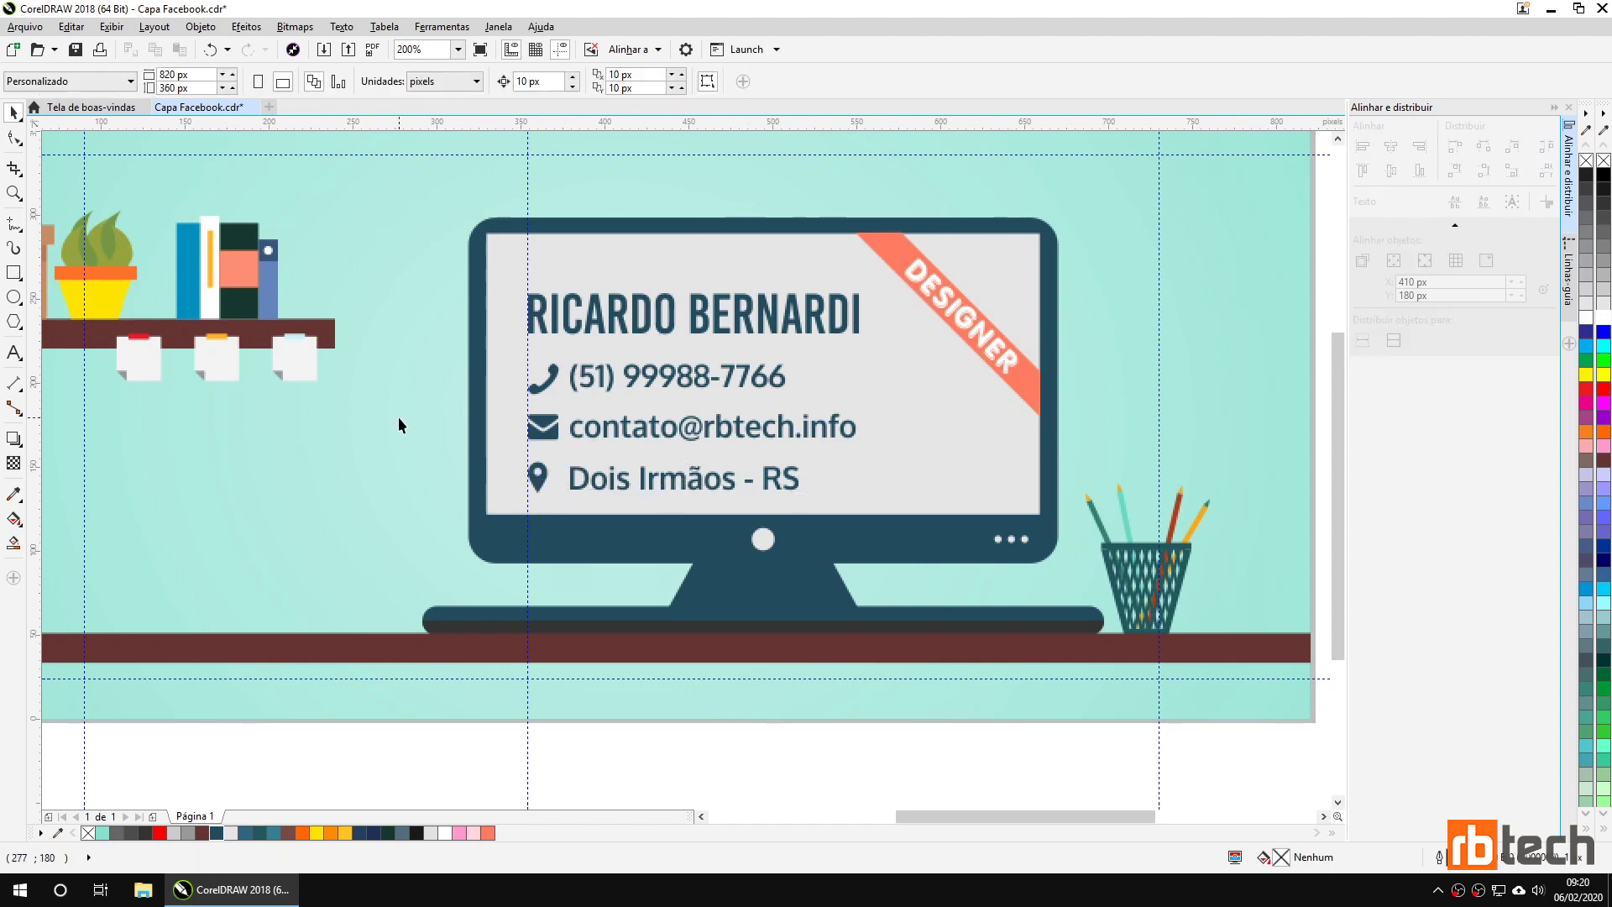
Fit the whole page in view and save Capa Facebook.cdr.
key("shift+F4")
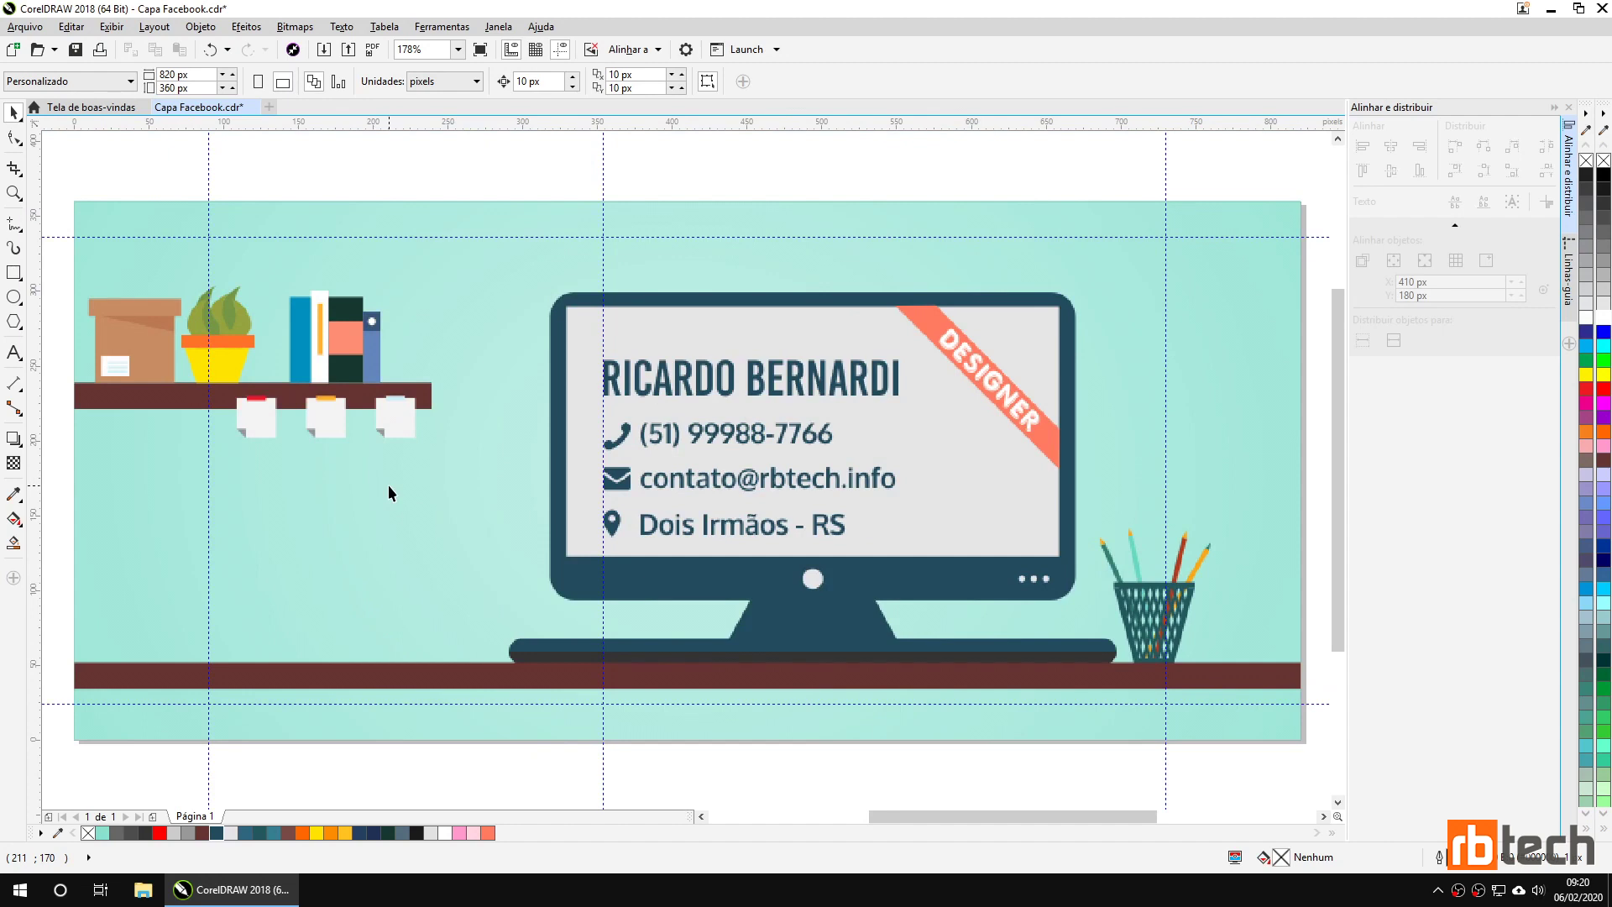
key("ctrl+s")
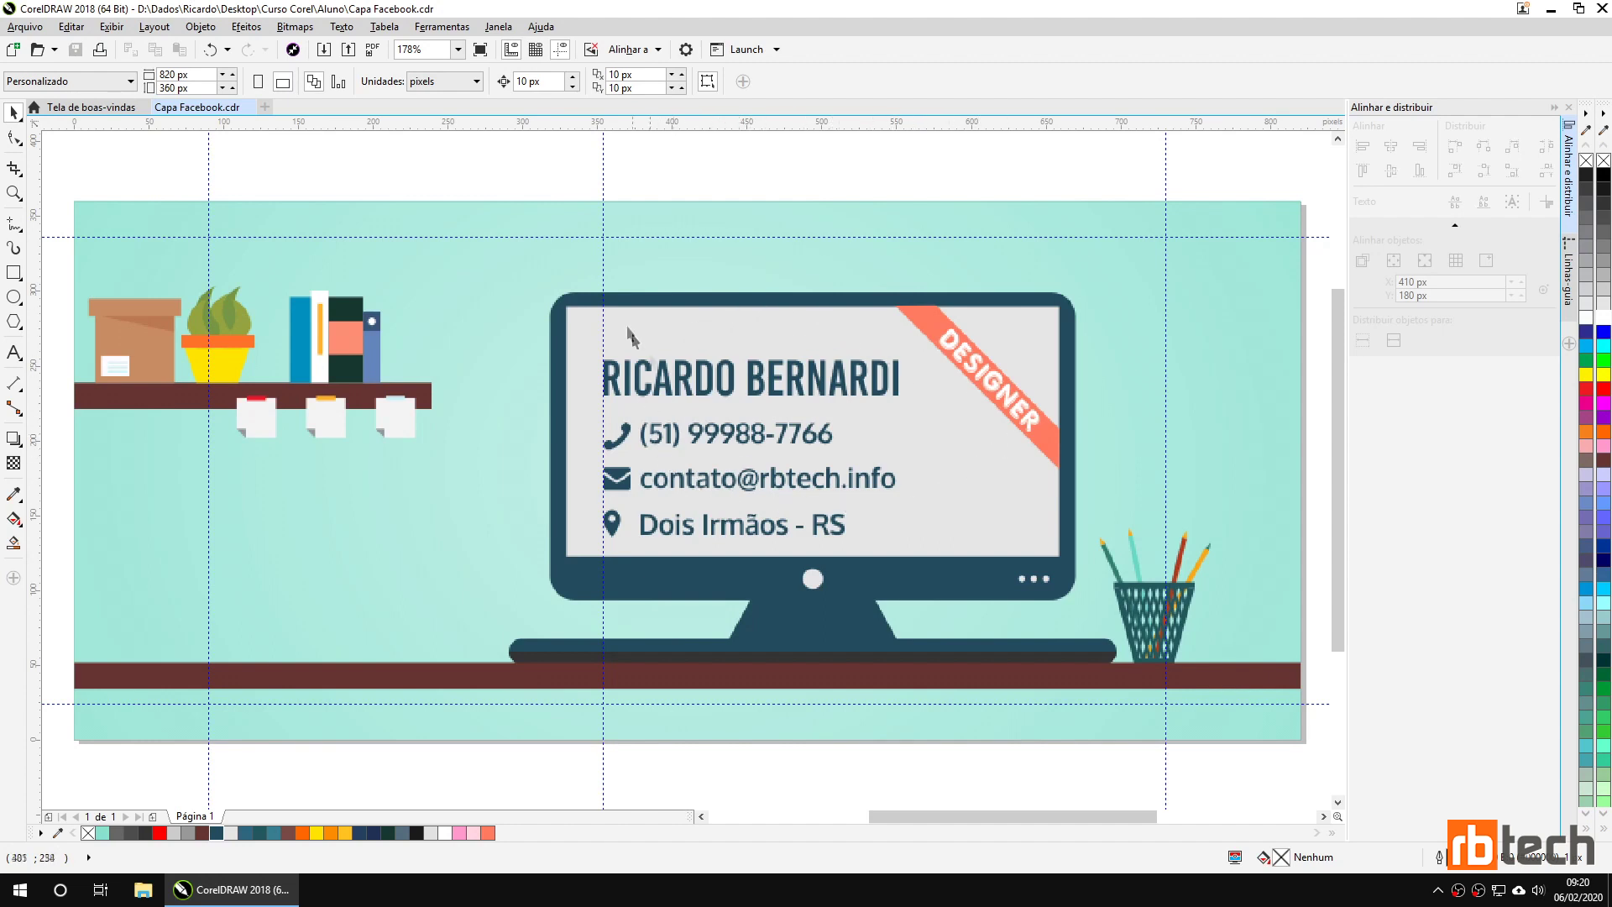
left_click(604, 252)
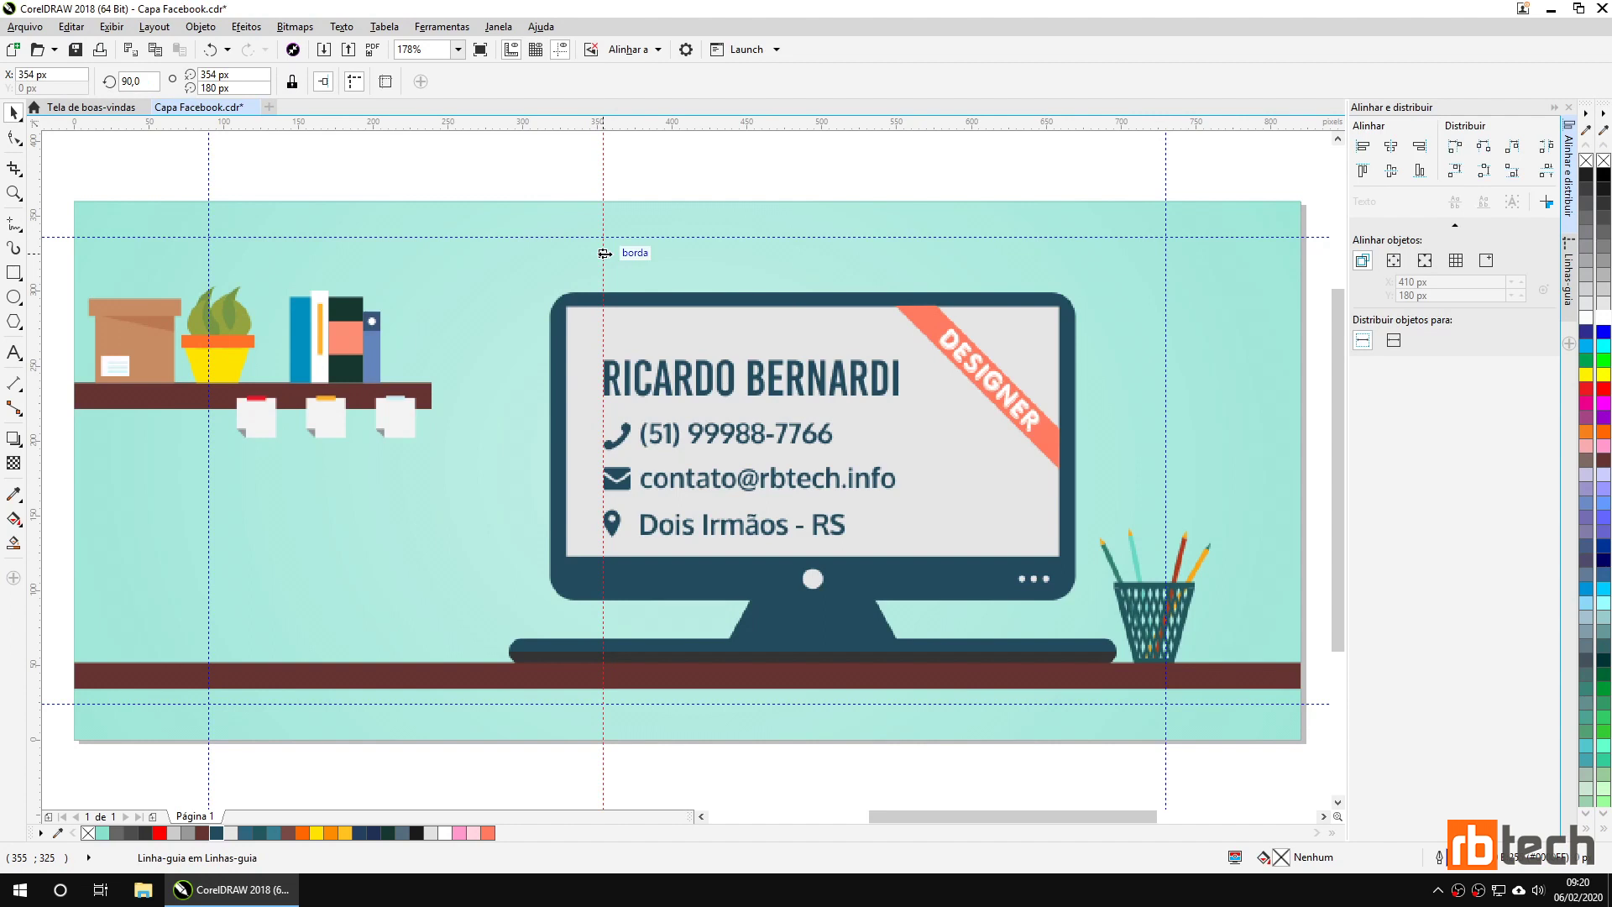
key("Escape")
key("ctrl+s")
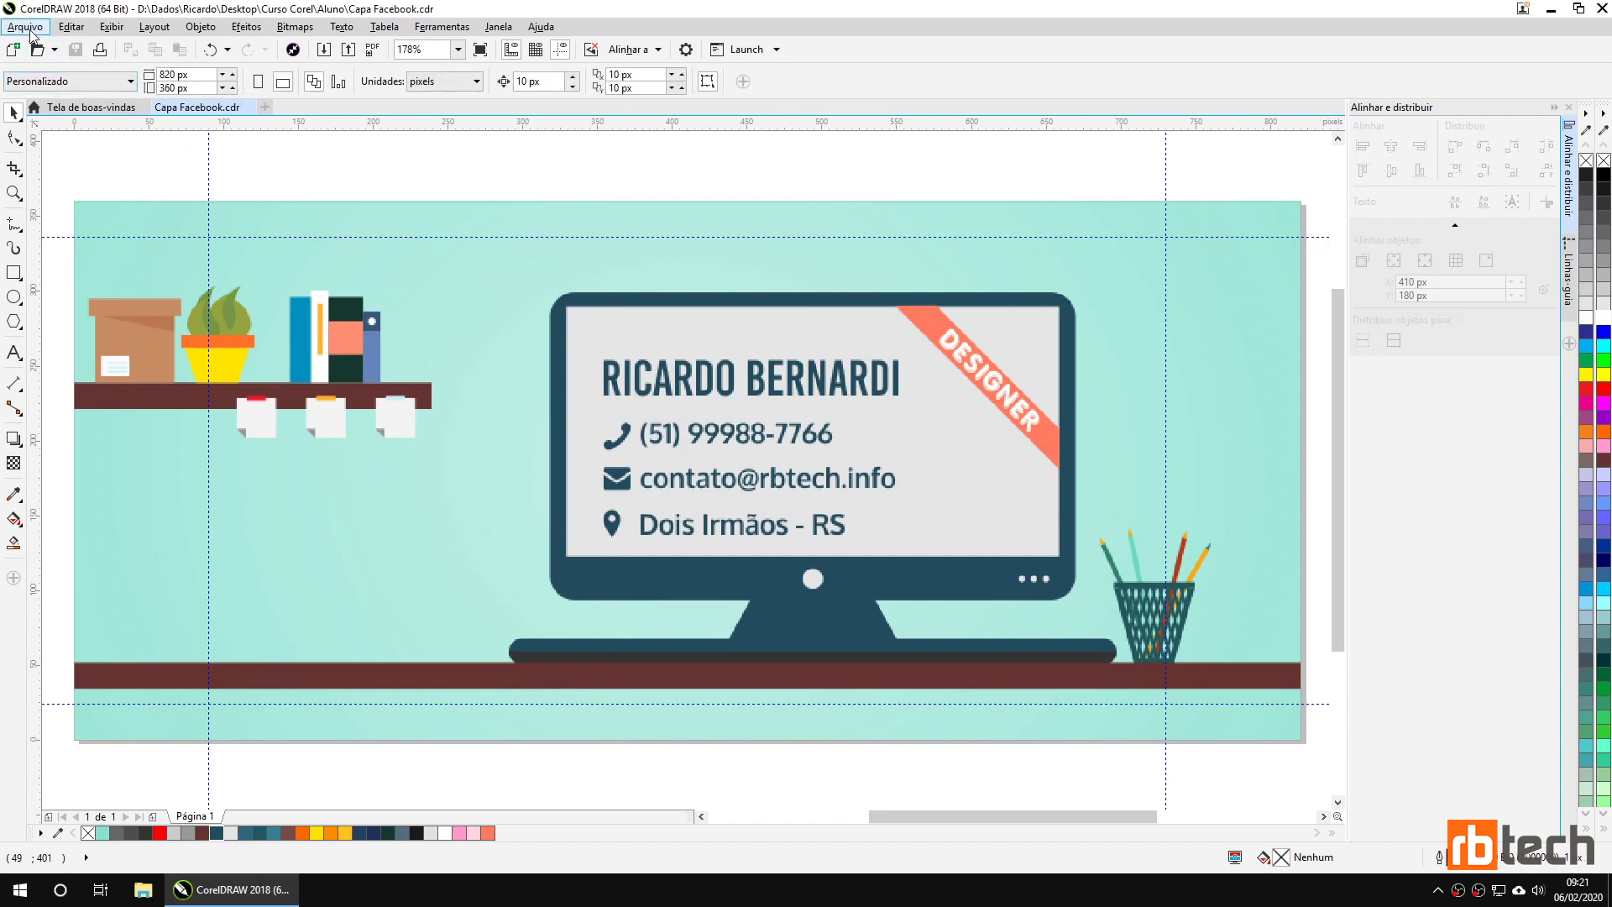
Export the cover as the PNG 'Capa Facebook' with default settings and open its folder.
left_click(25, 27)
left_click(91, 304)
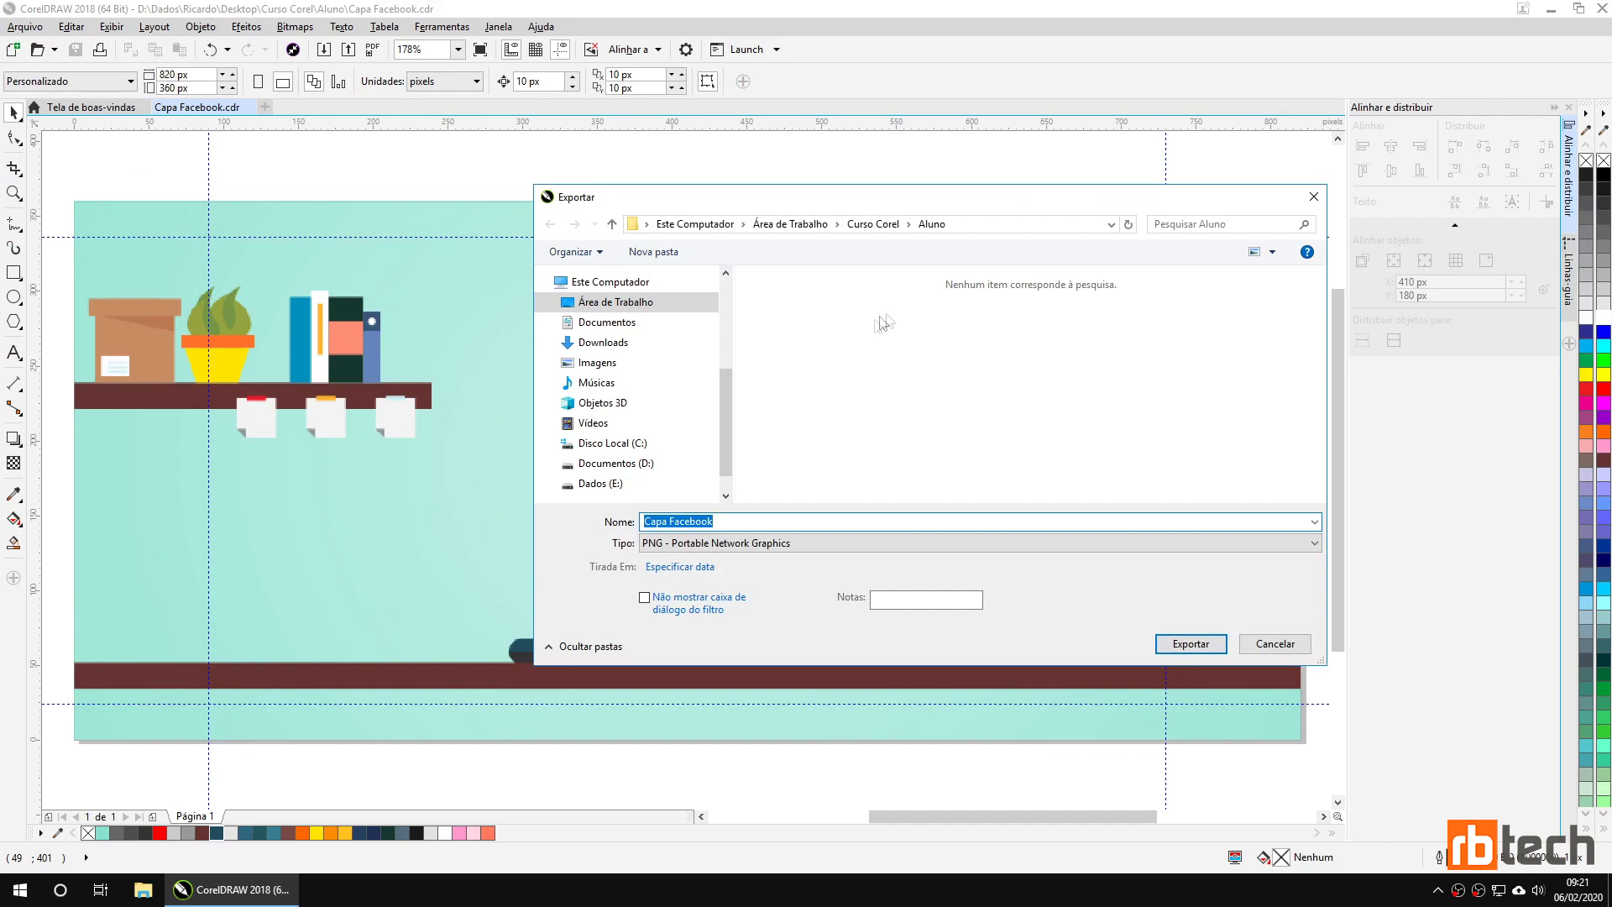
left_click(865, 330)
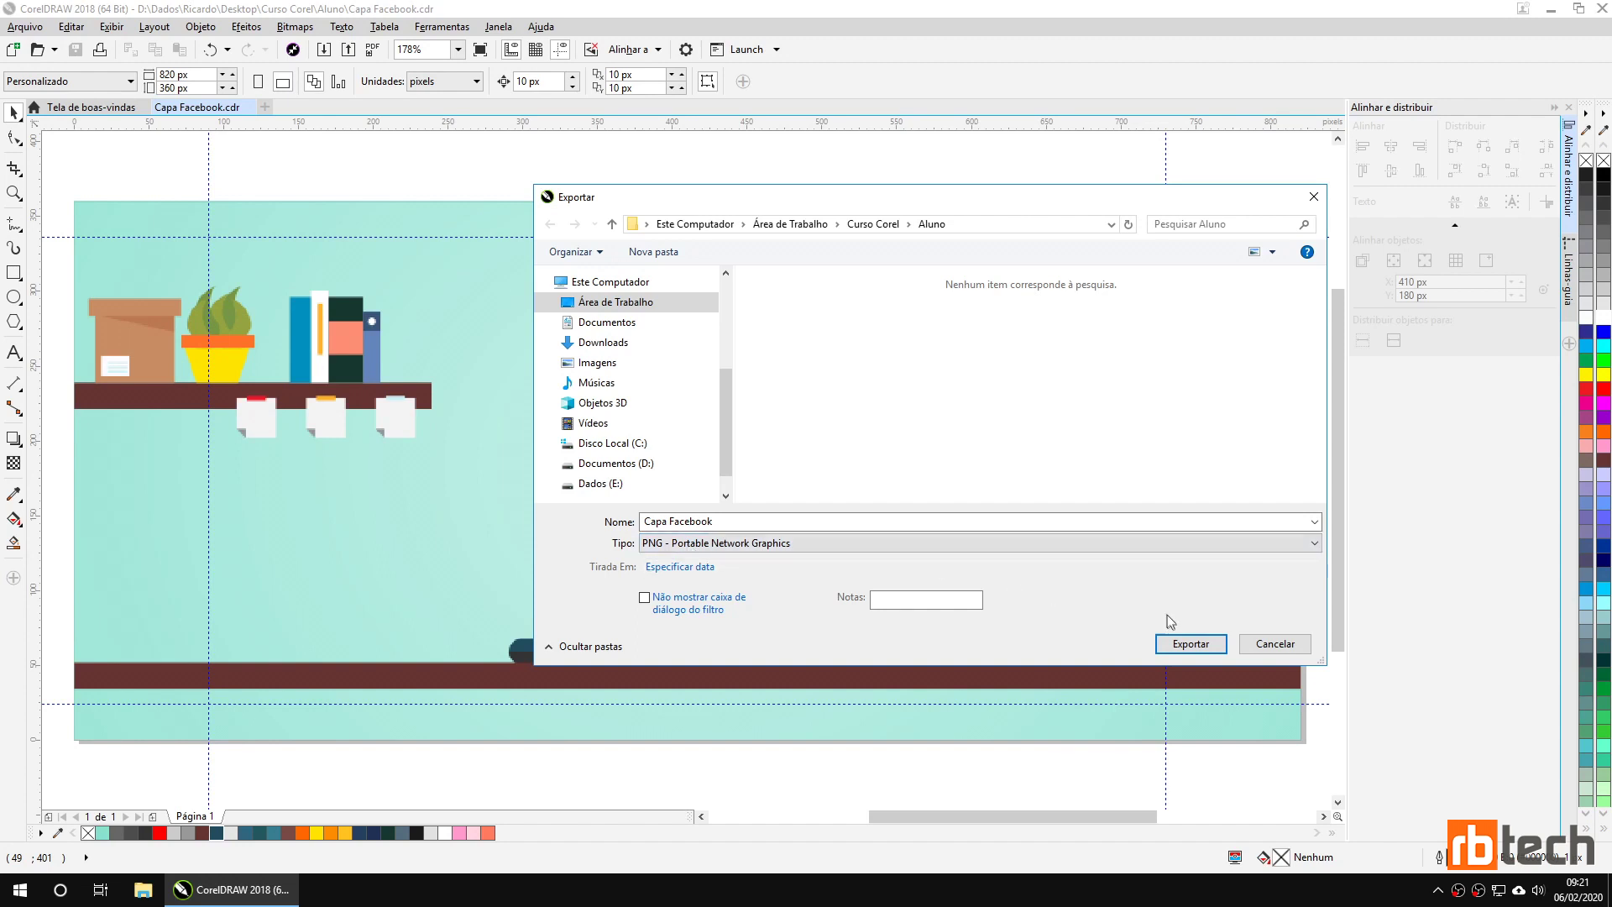
left_click(1188, 645)
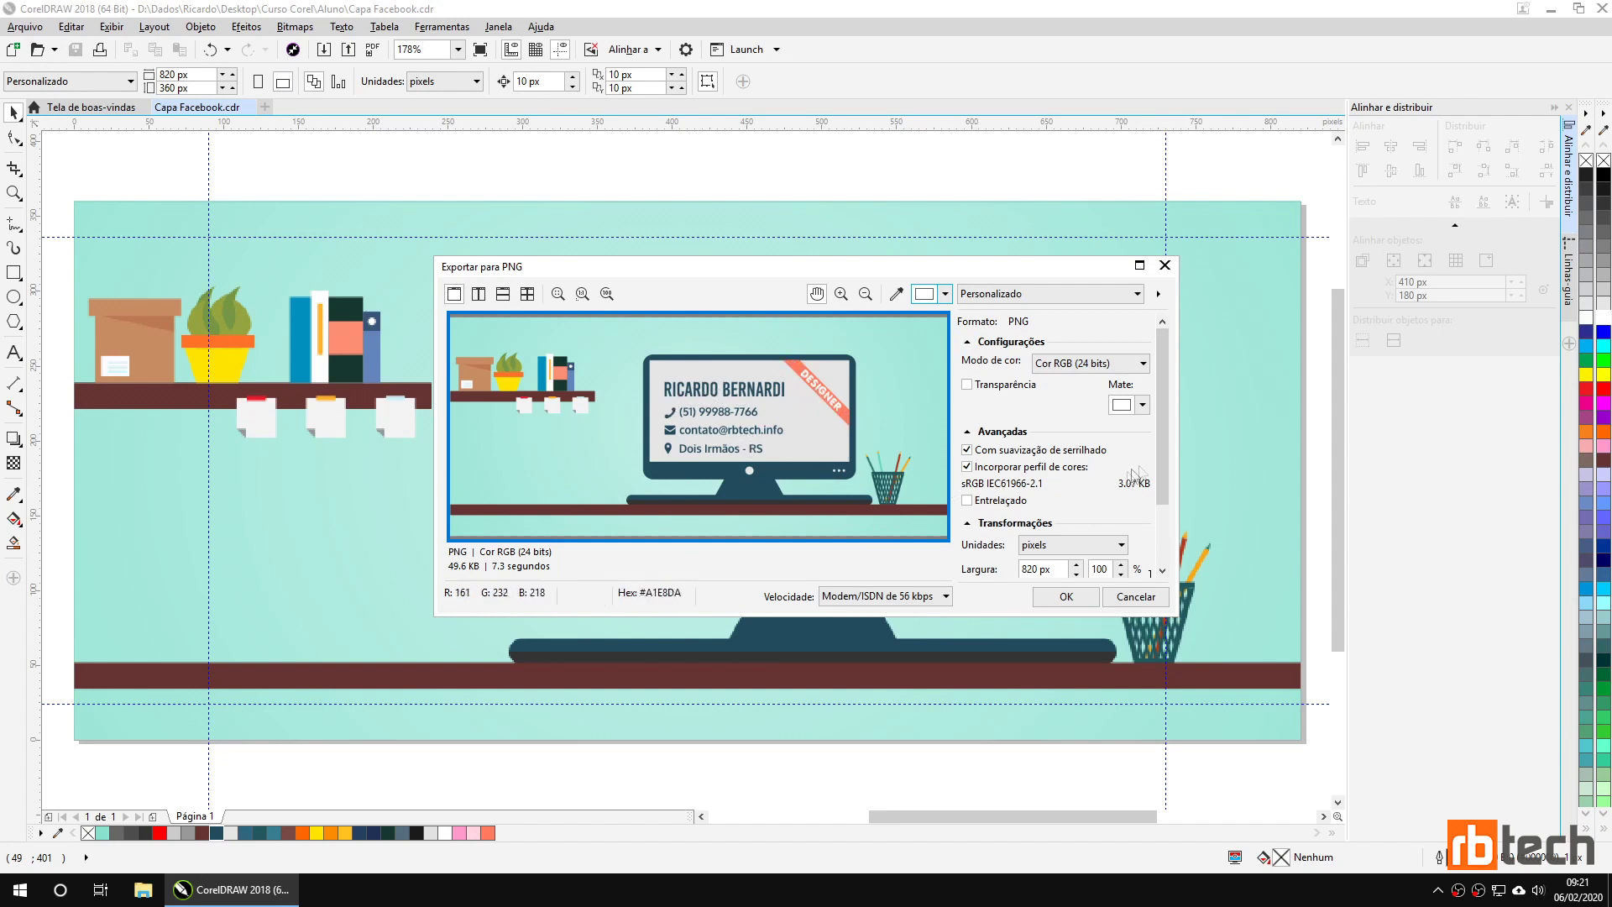
scroll(1100, 506, "down", 3)
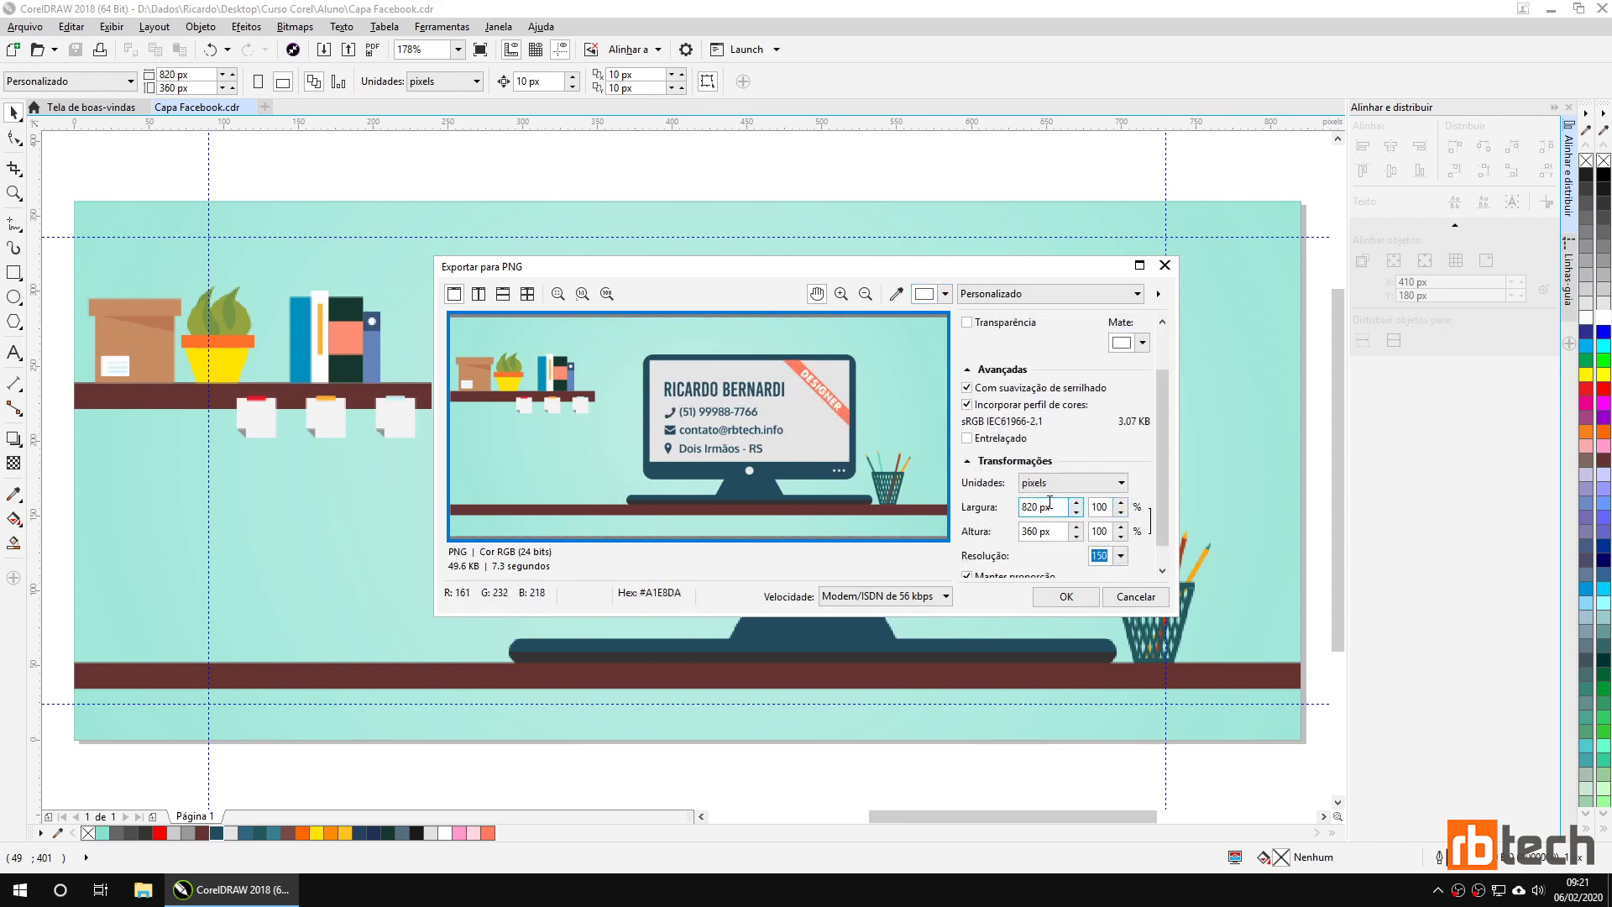
left_click(1063, 597)
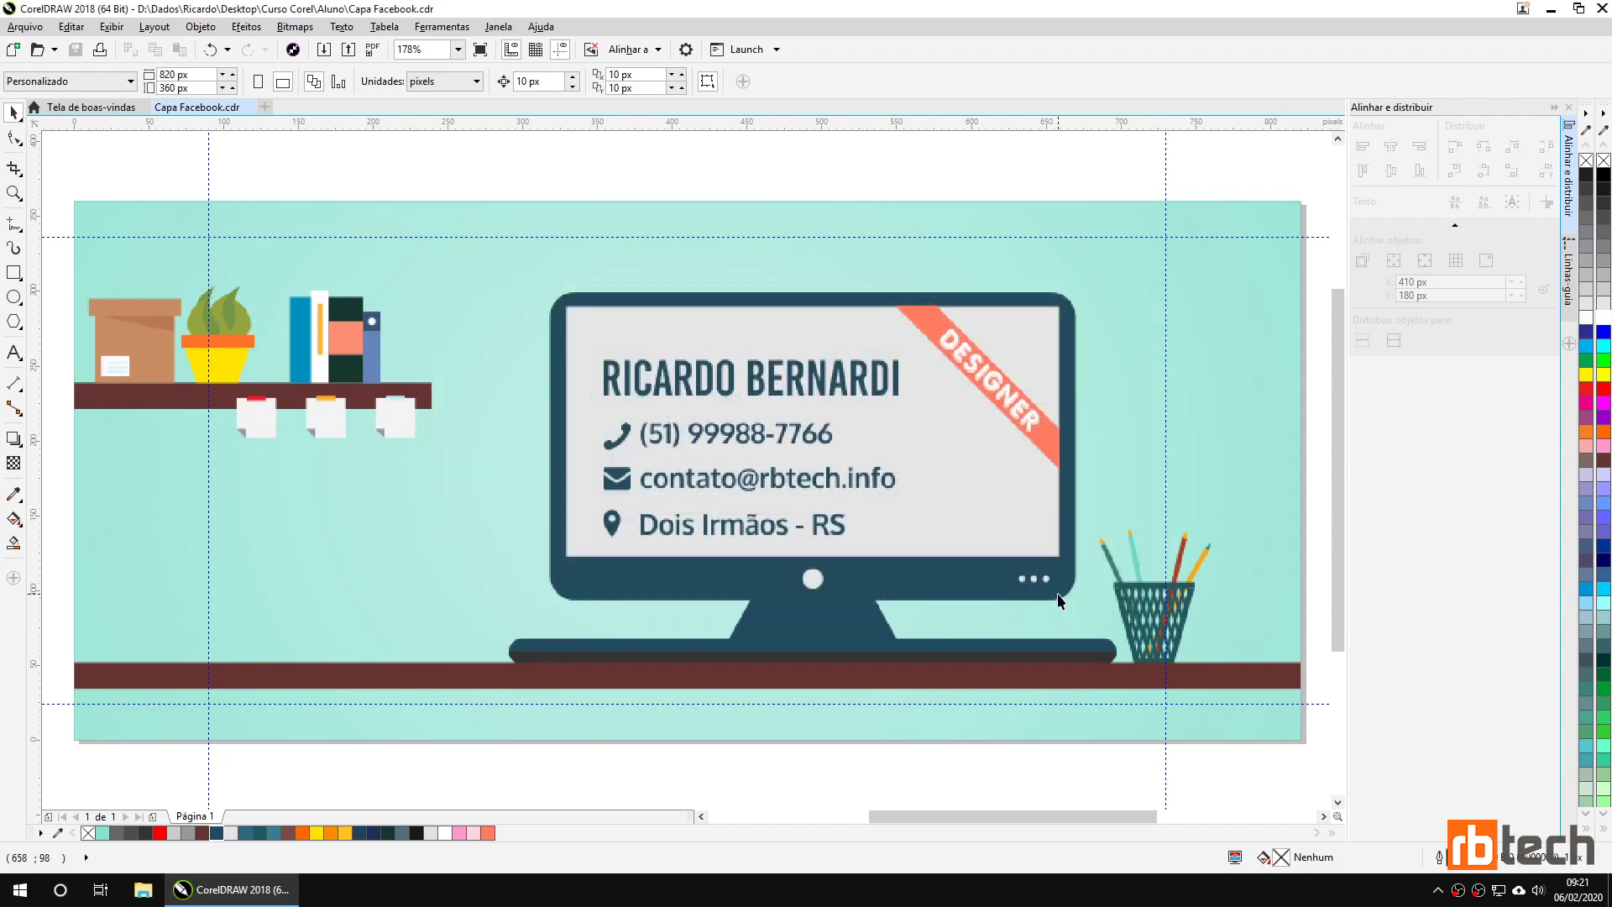
left_click(142, 890)
View Capa Facebook.png in Photos, then switch back to CorelDRAW.
double_click(755, 210)
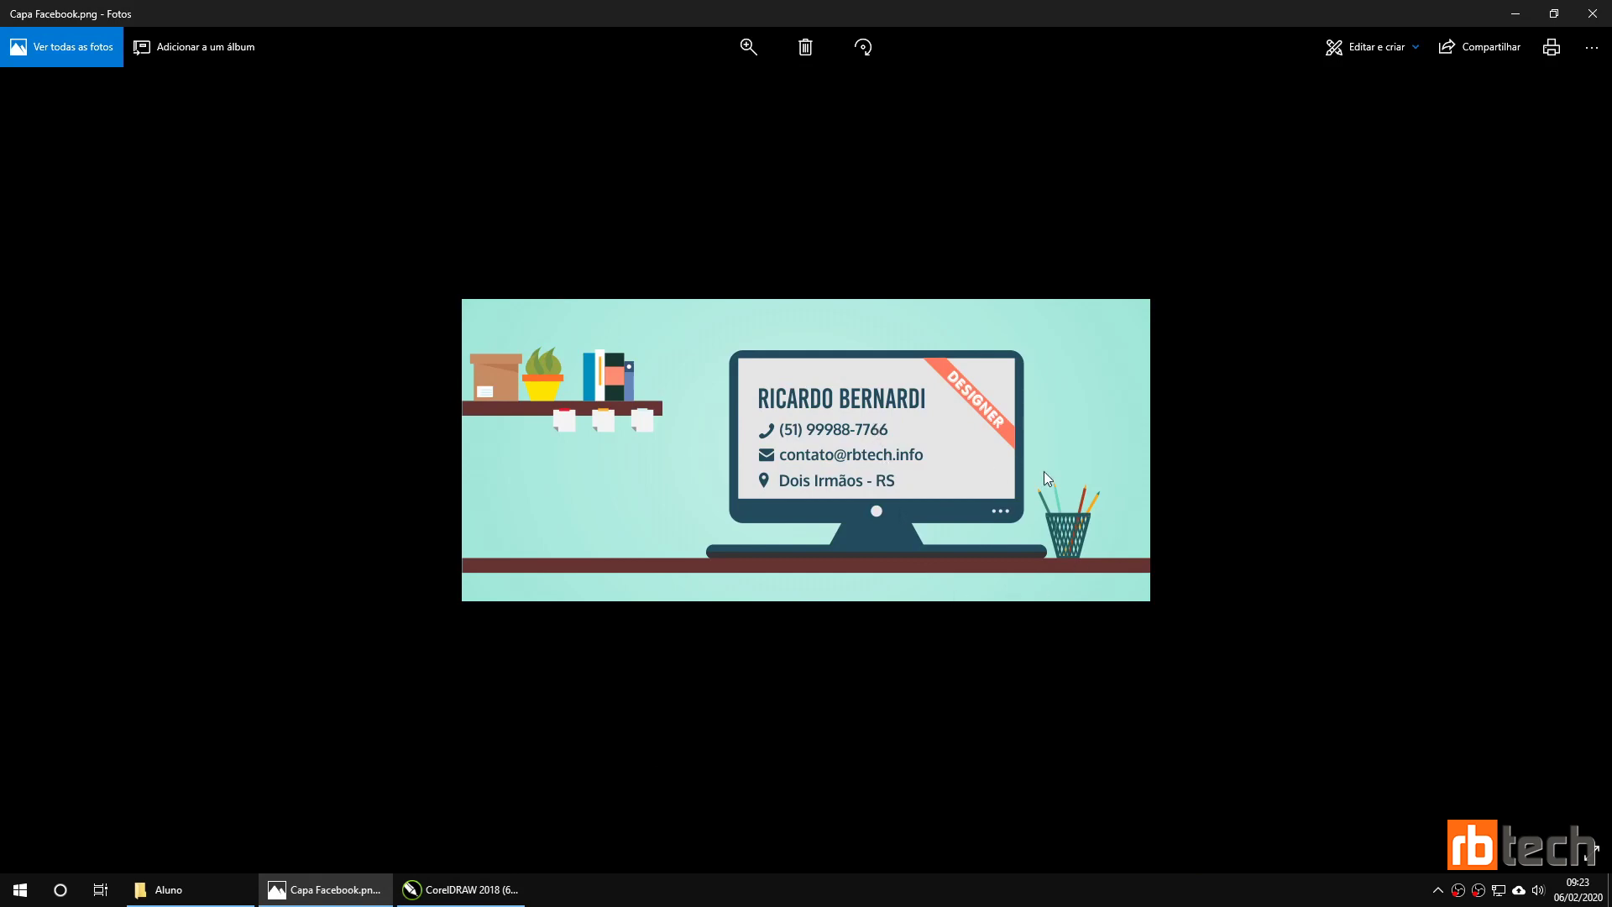
left_click(461, 888)
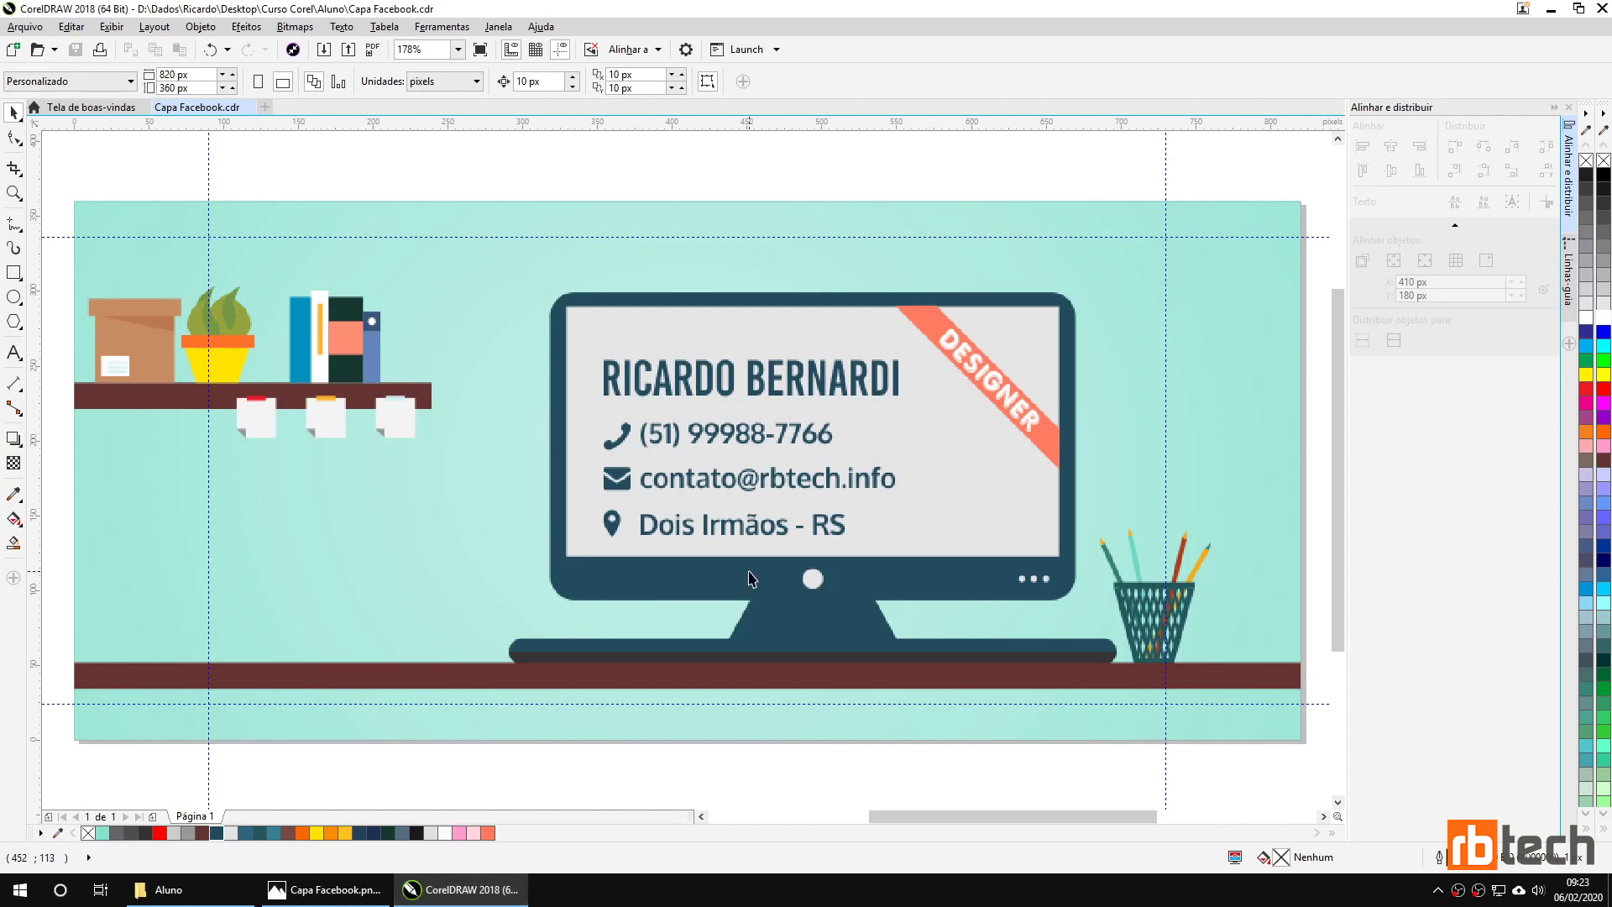
scroll(752, 588, "down", 1)
left_click_drag(750, 578, 743, 508)
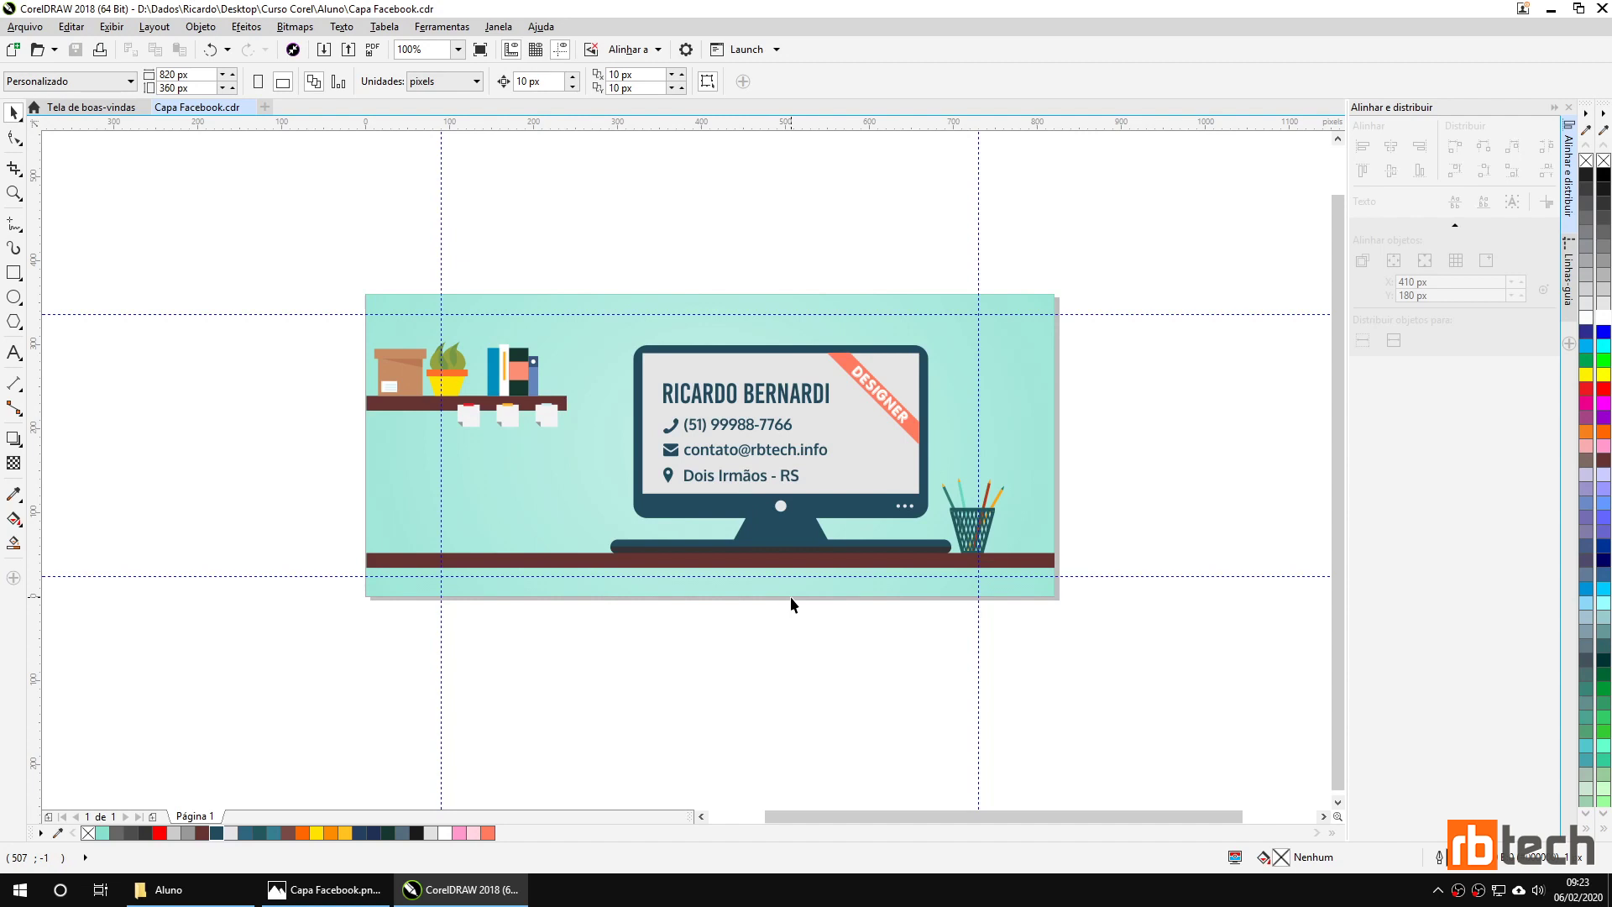
left_click_drag(577, 257, 1010, 629)
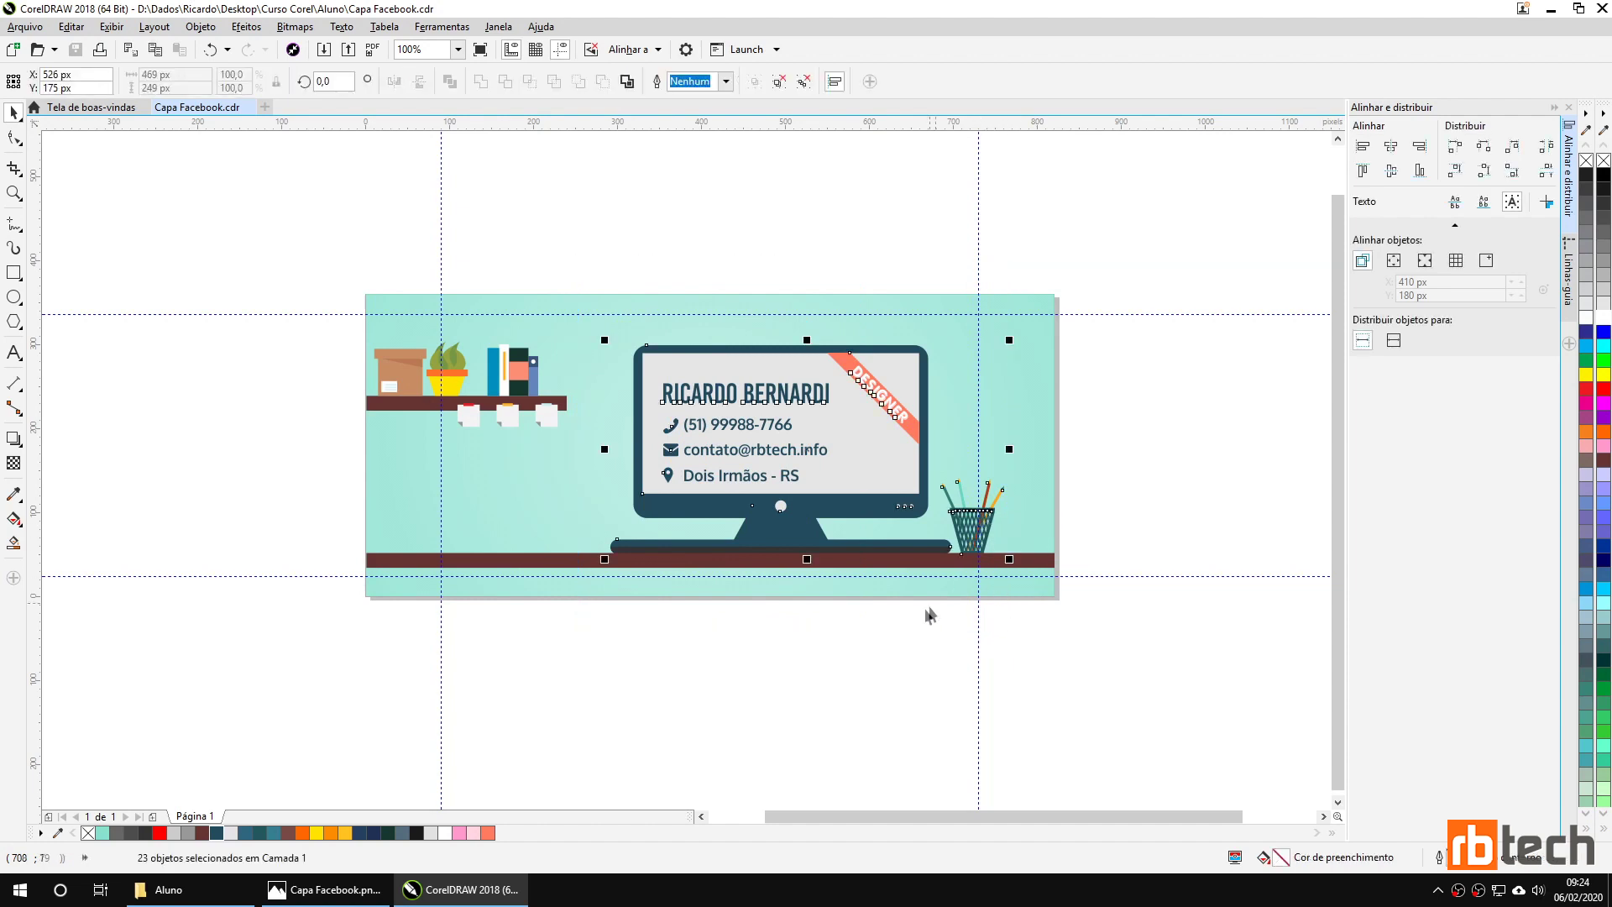
key("Escape")
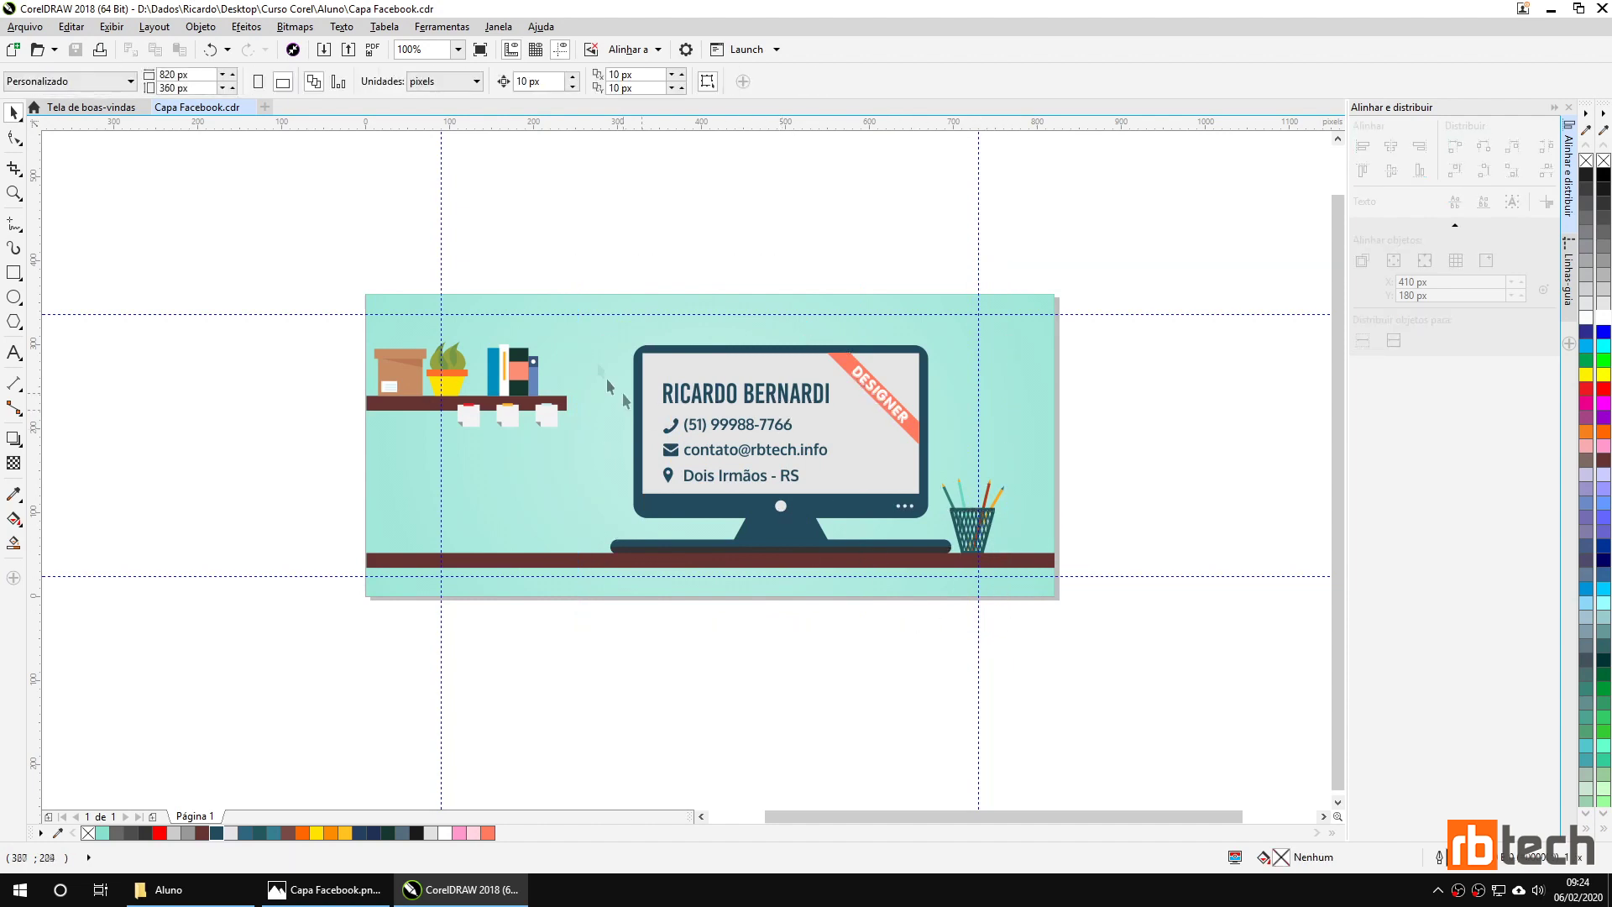
left_click_drag(577, 278, 1031, 623)
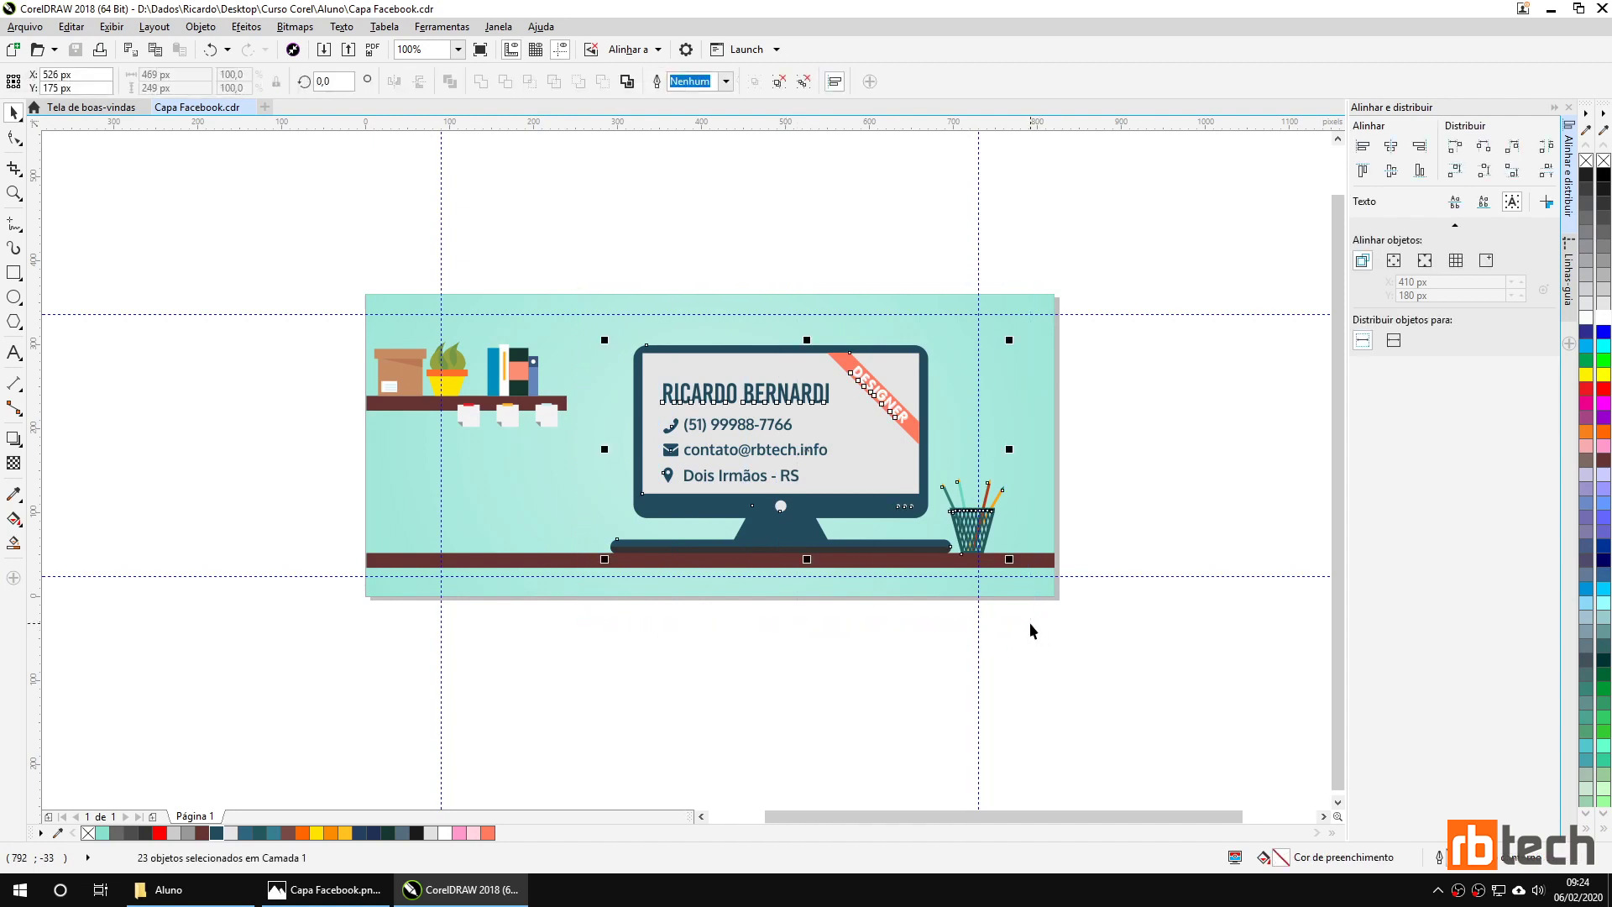
key("Escape")
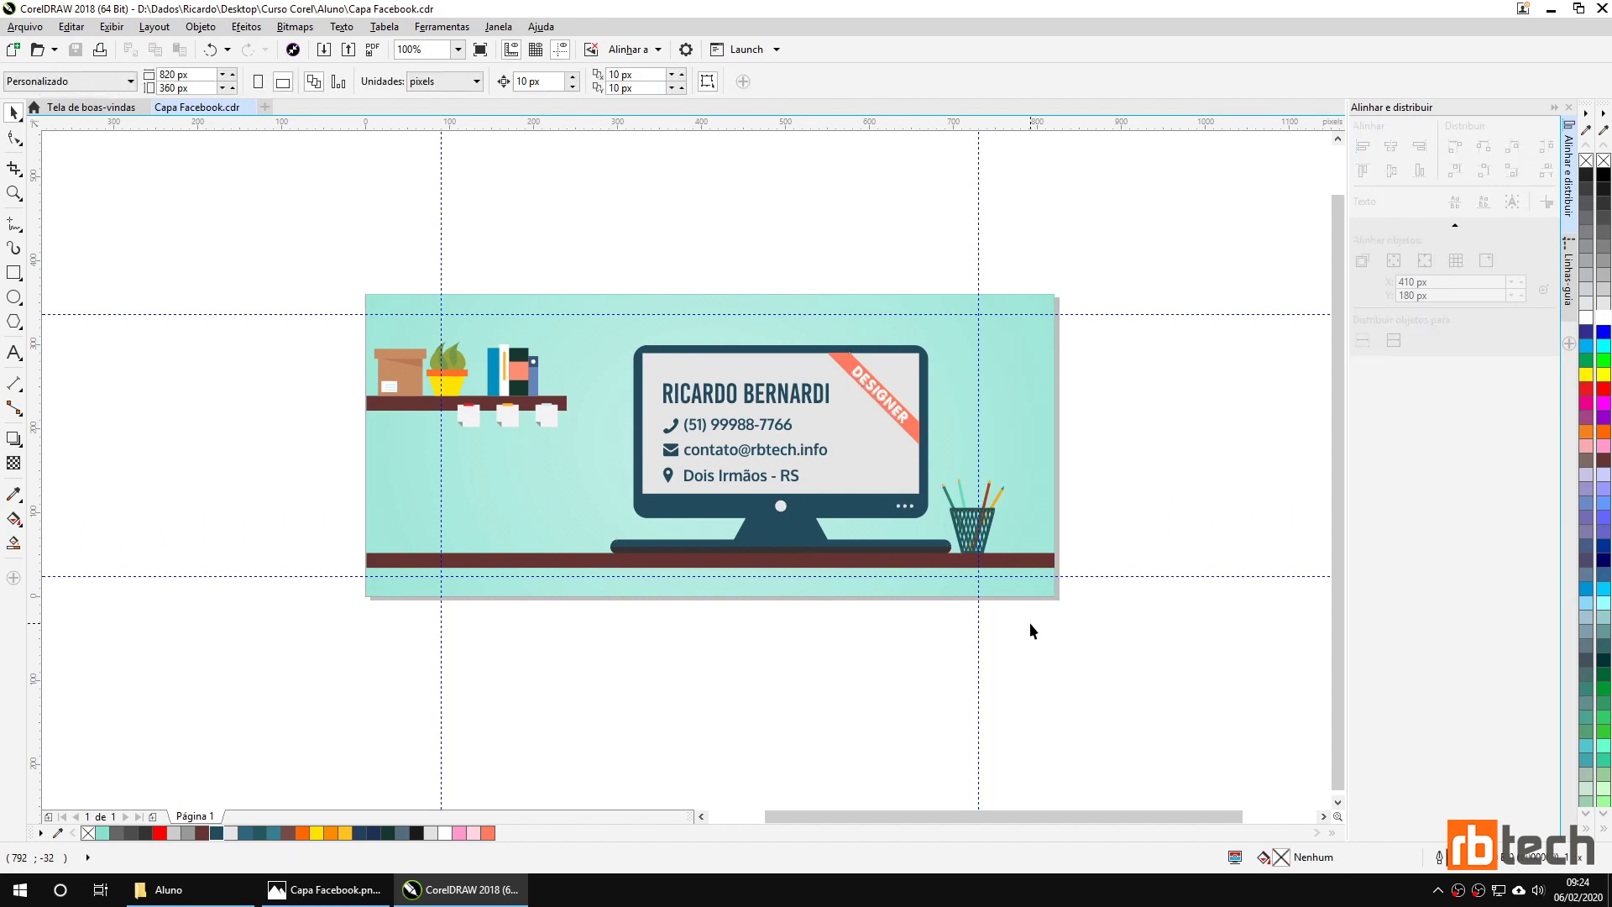